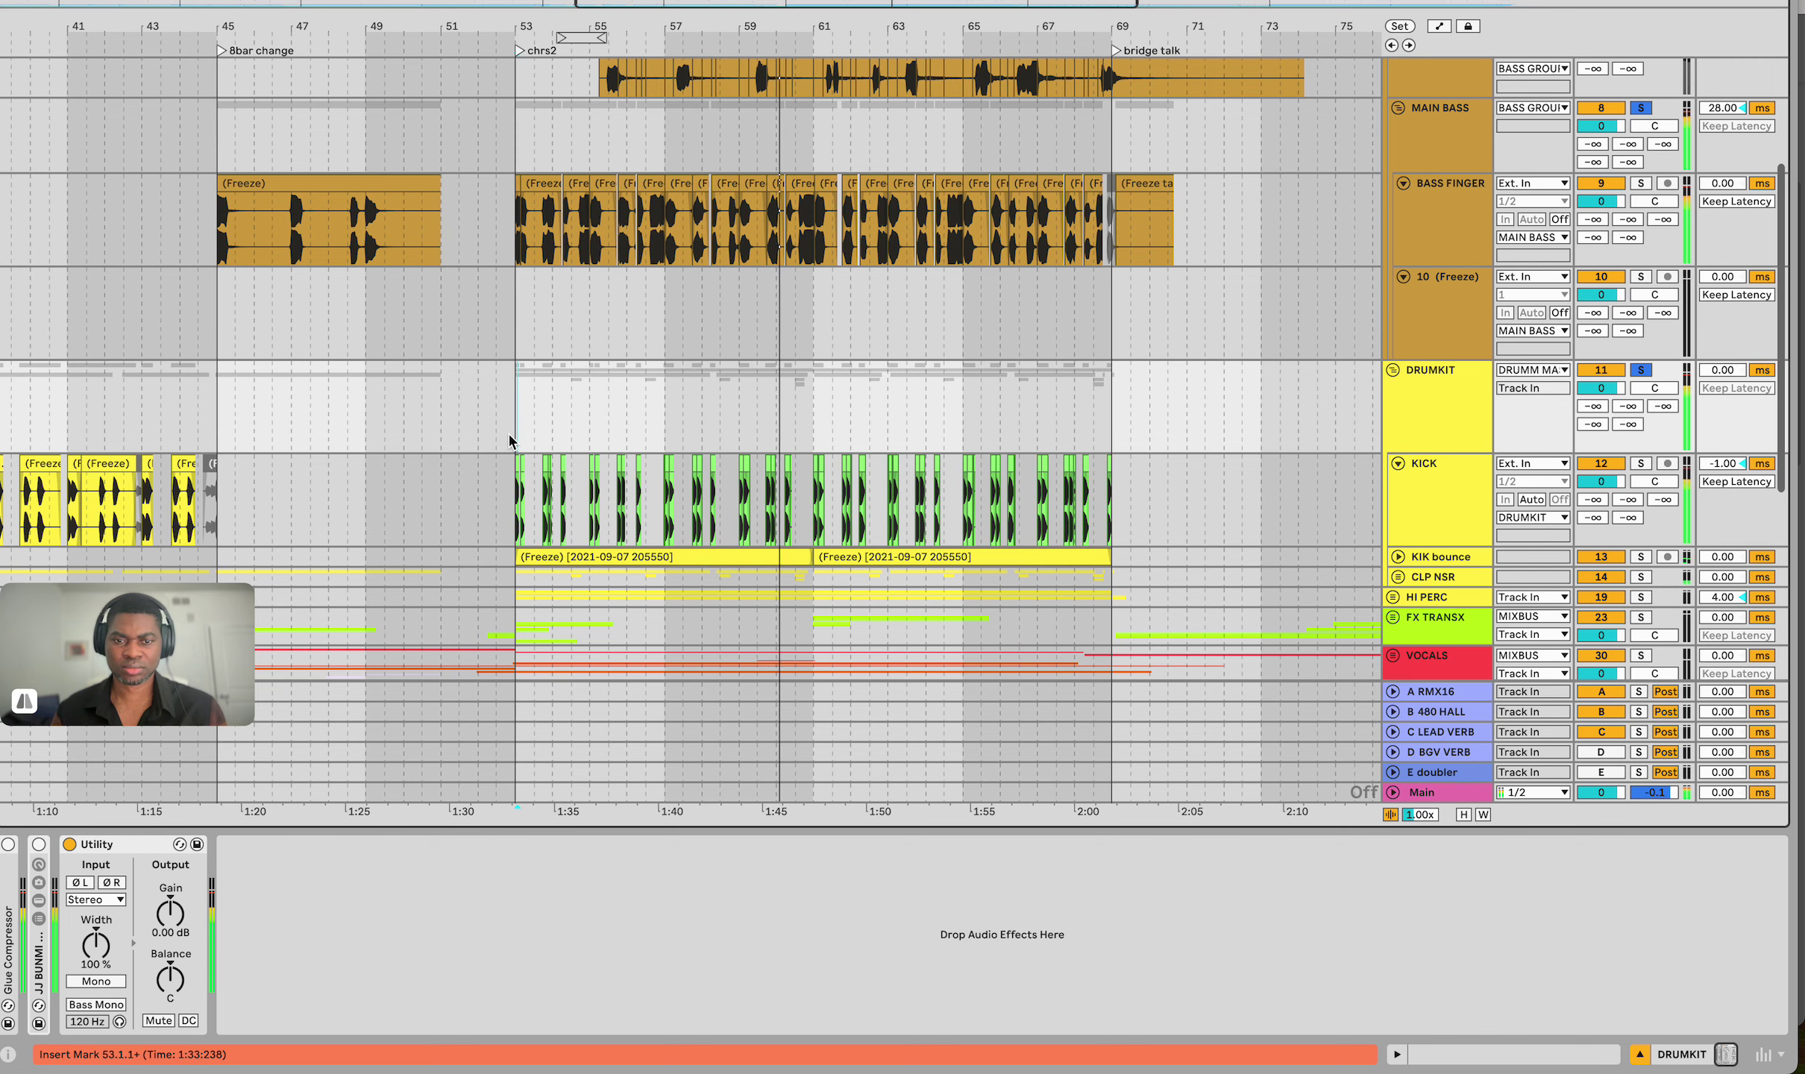
# Examine the main output's waveform in the OScope plugin on the Main track, and close its window
pyautogui.click(510, 788)
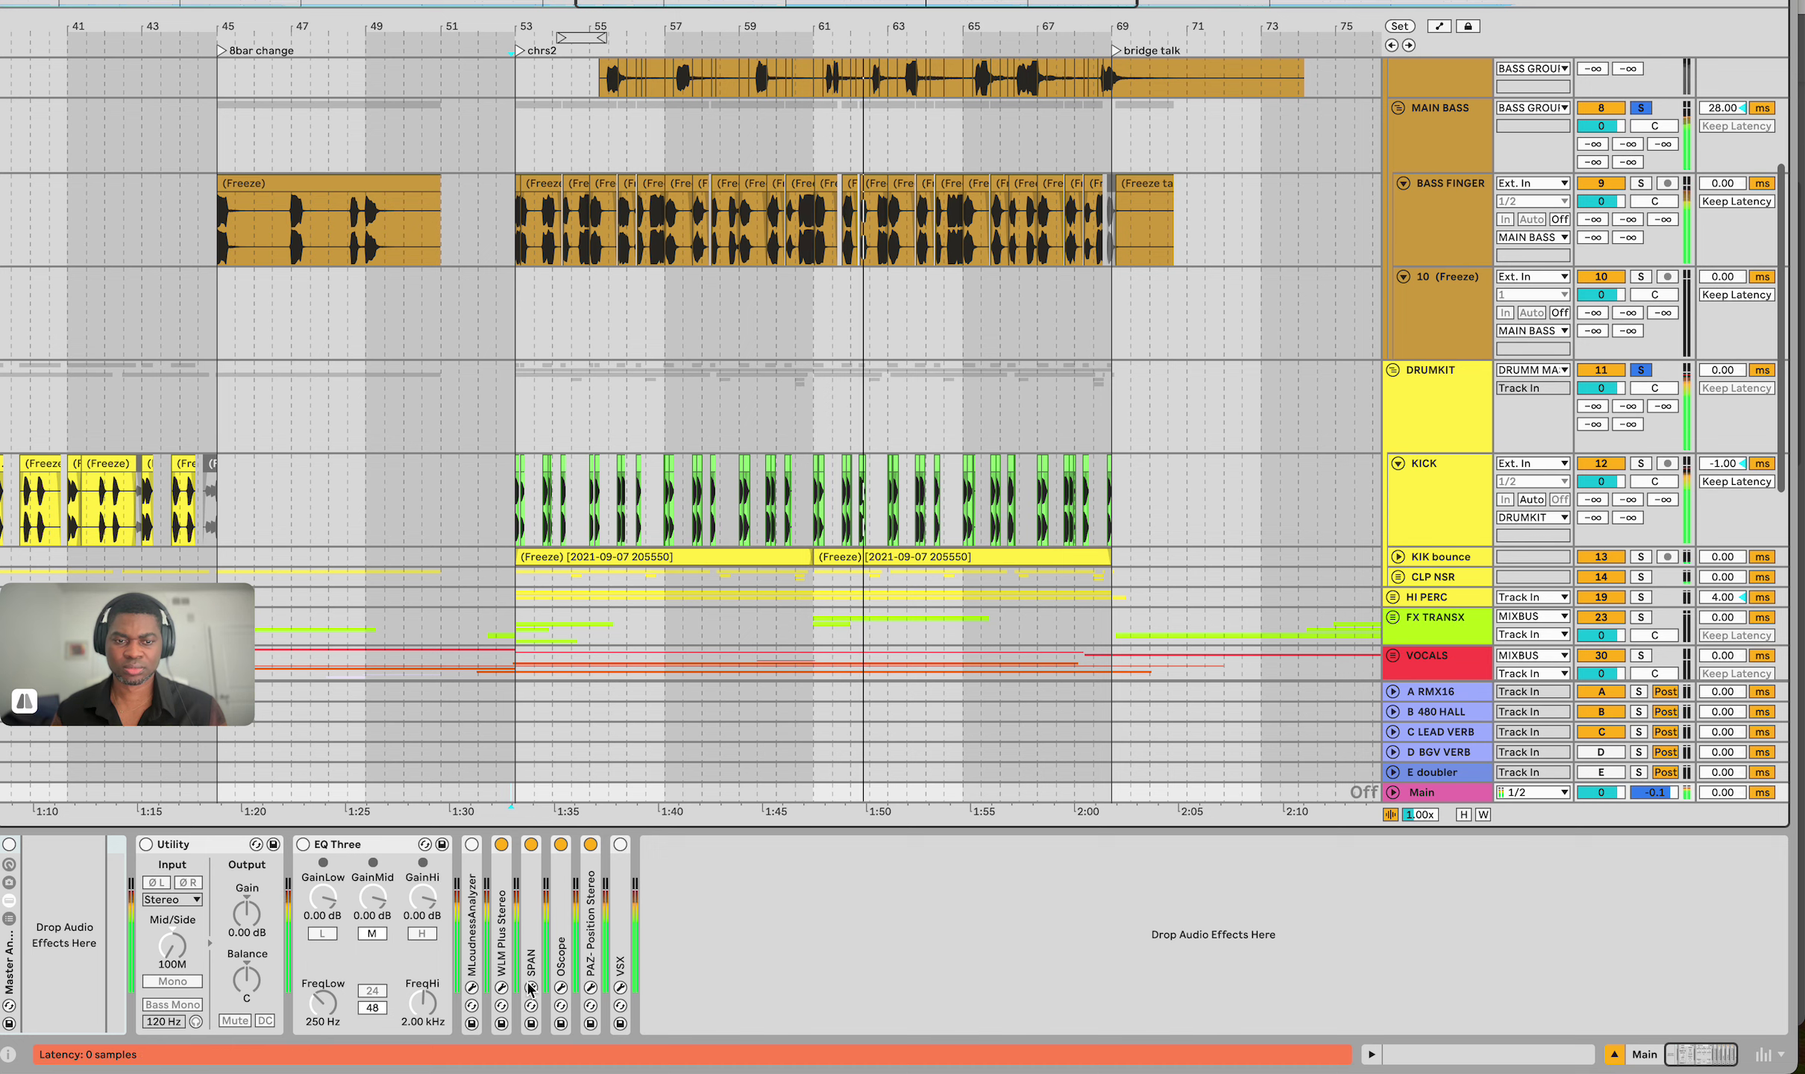
pyautogui.click(559, 988)
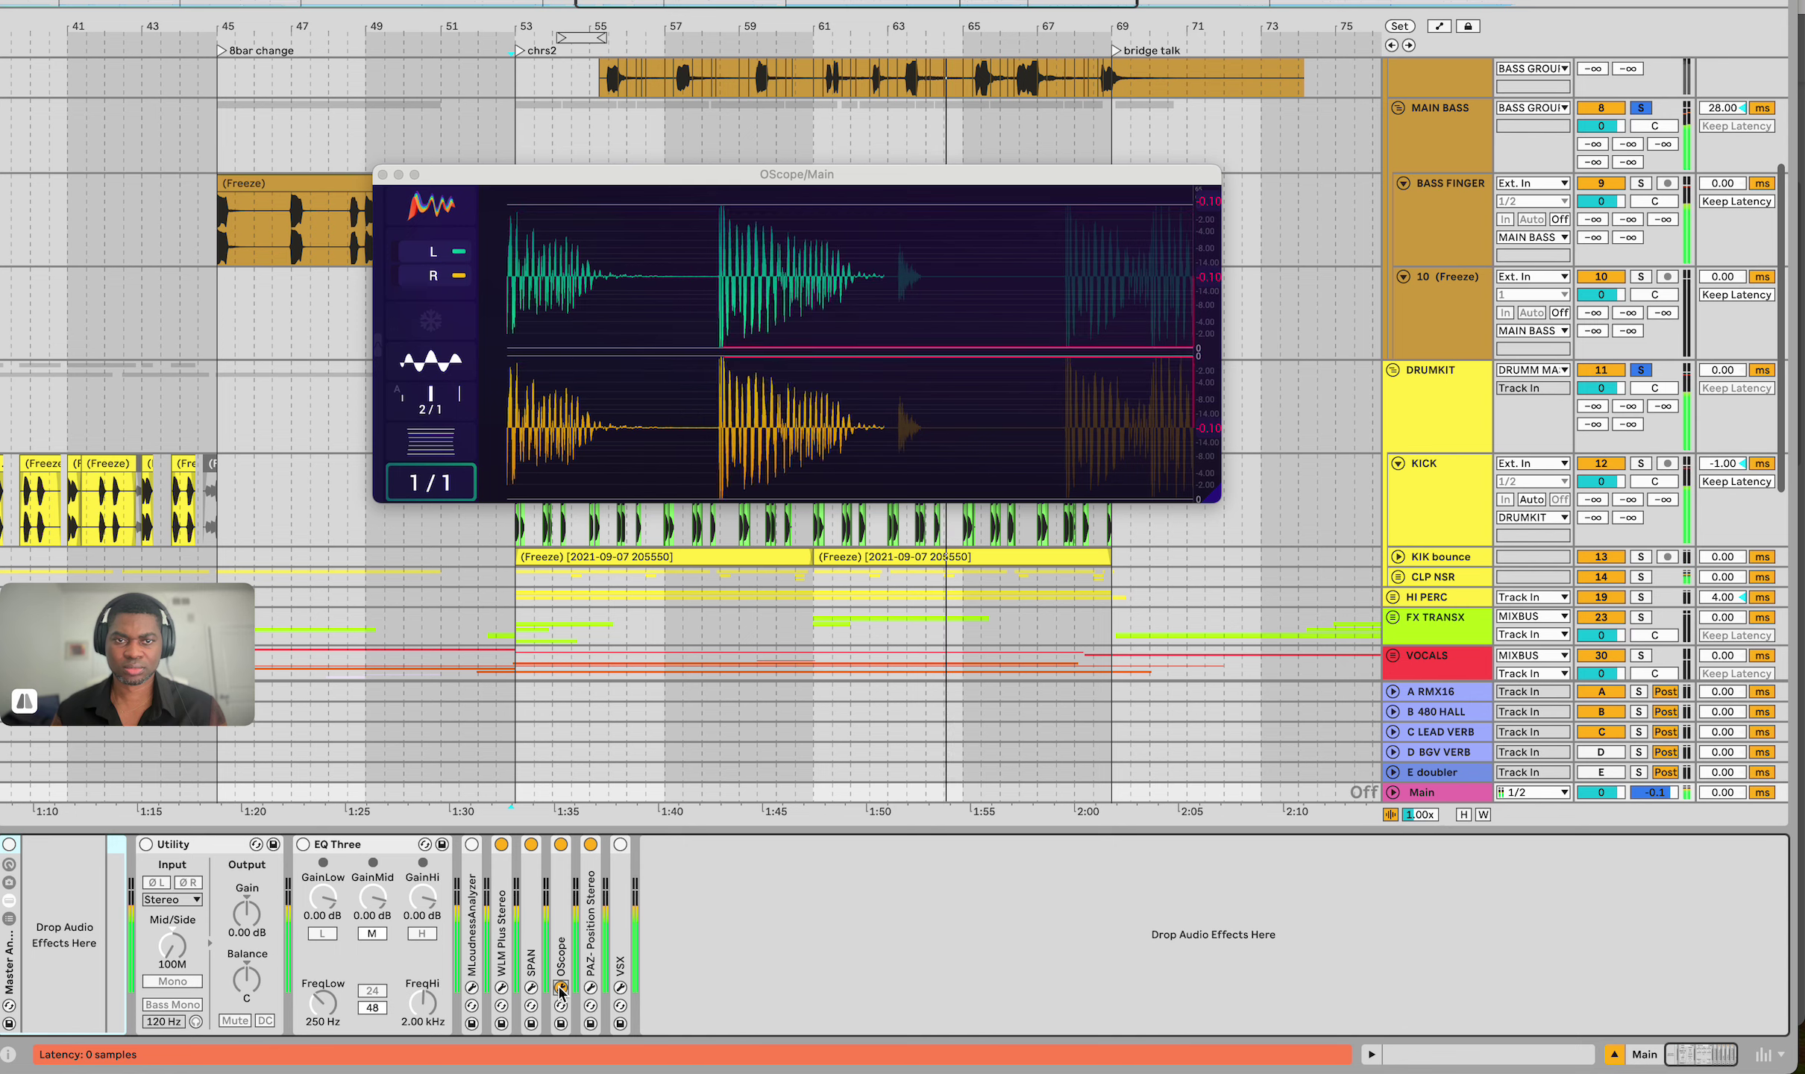
pyautogui.click(559, 989)
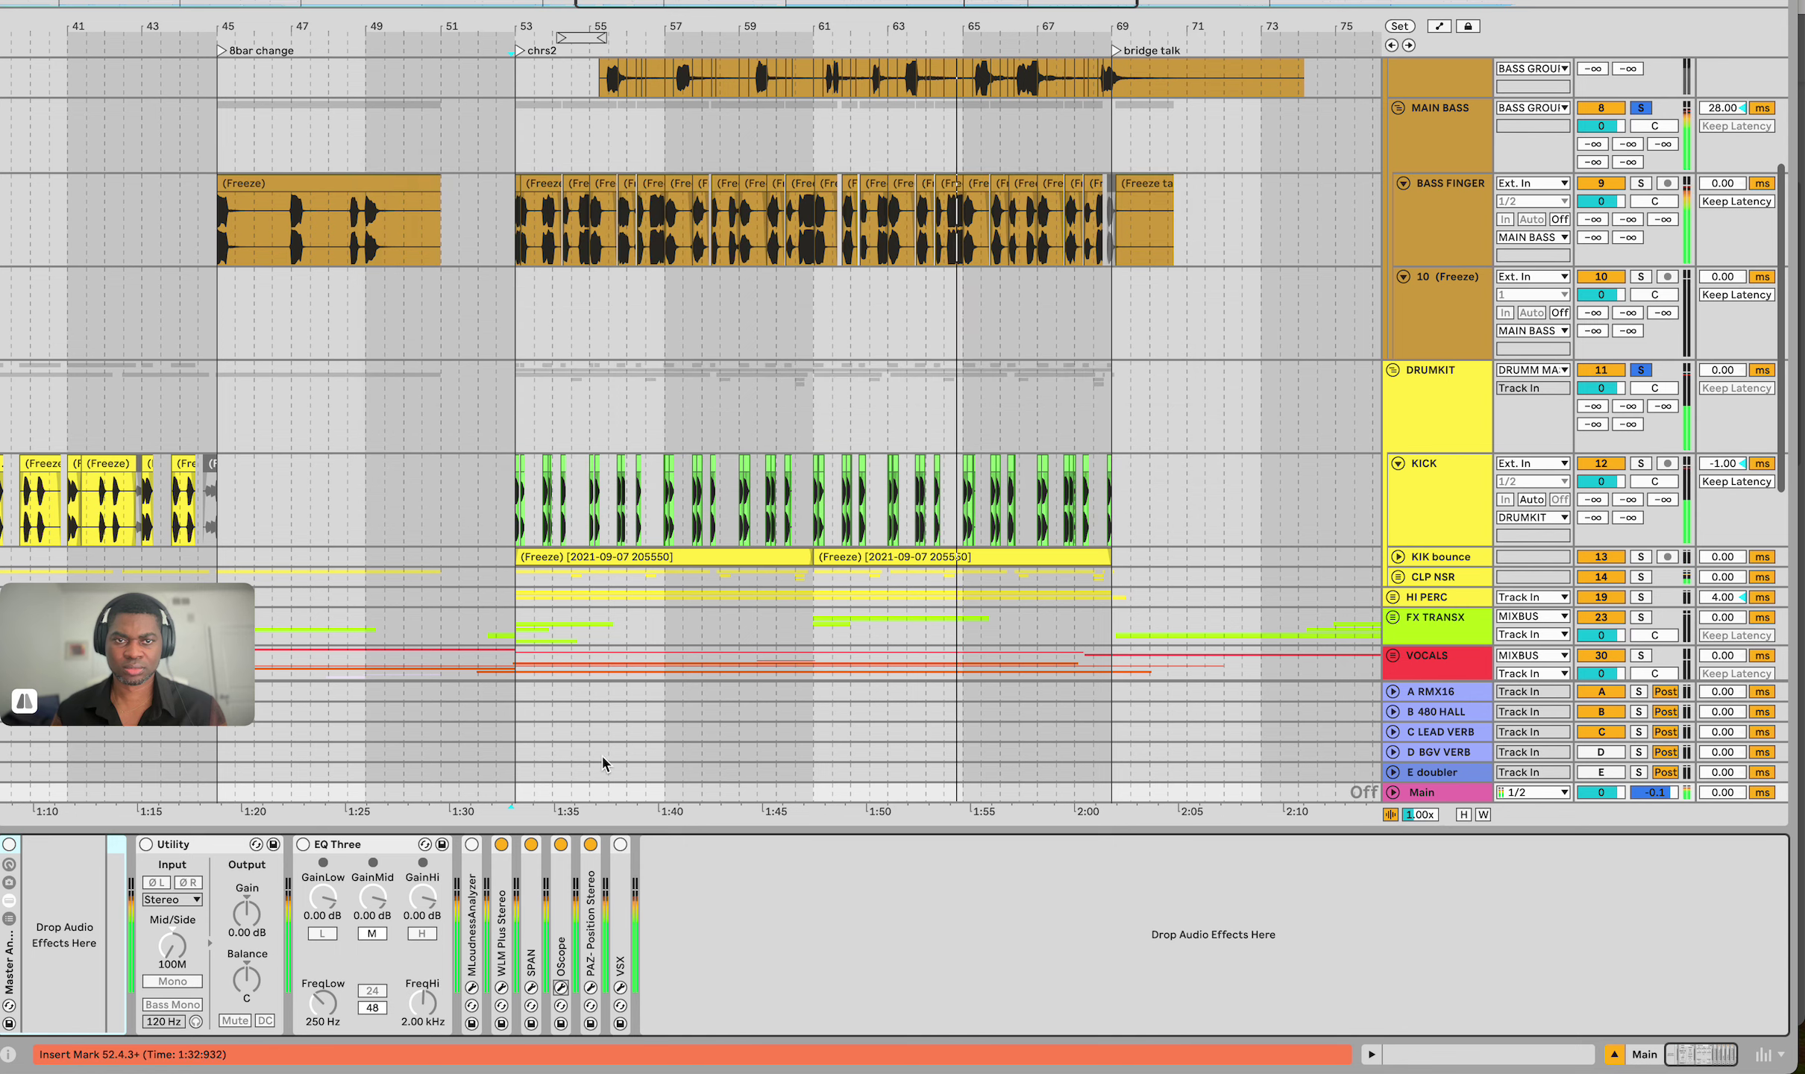
# Solo the BASS FINGER track and compare the MAIN BASS group's sound with its EQ Eight off and on
pyautogui.click(512, 248)
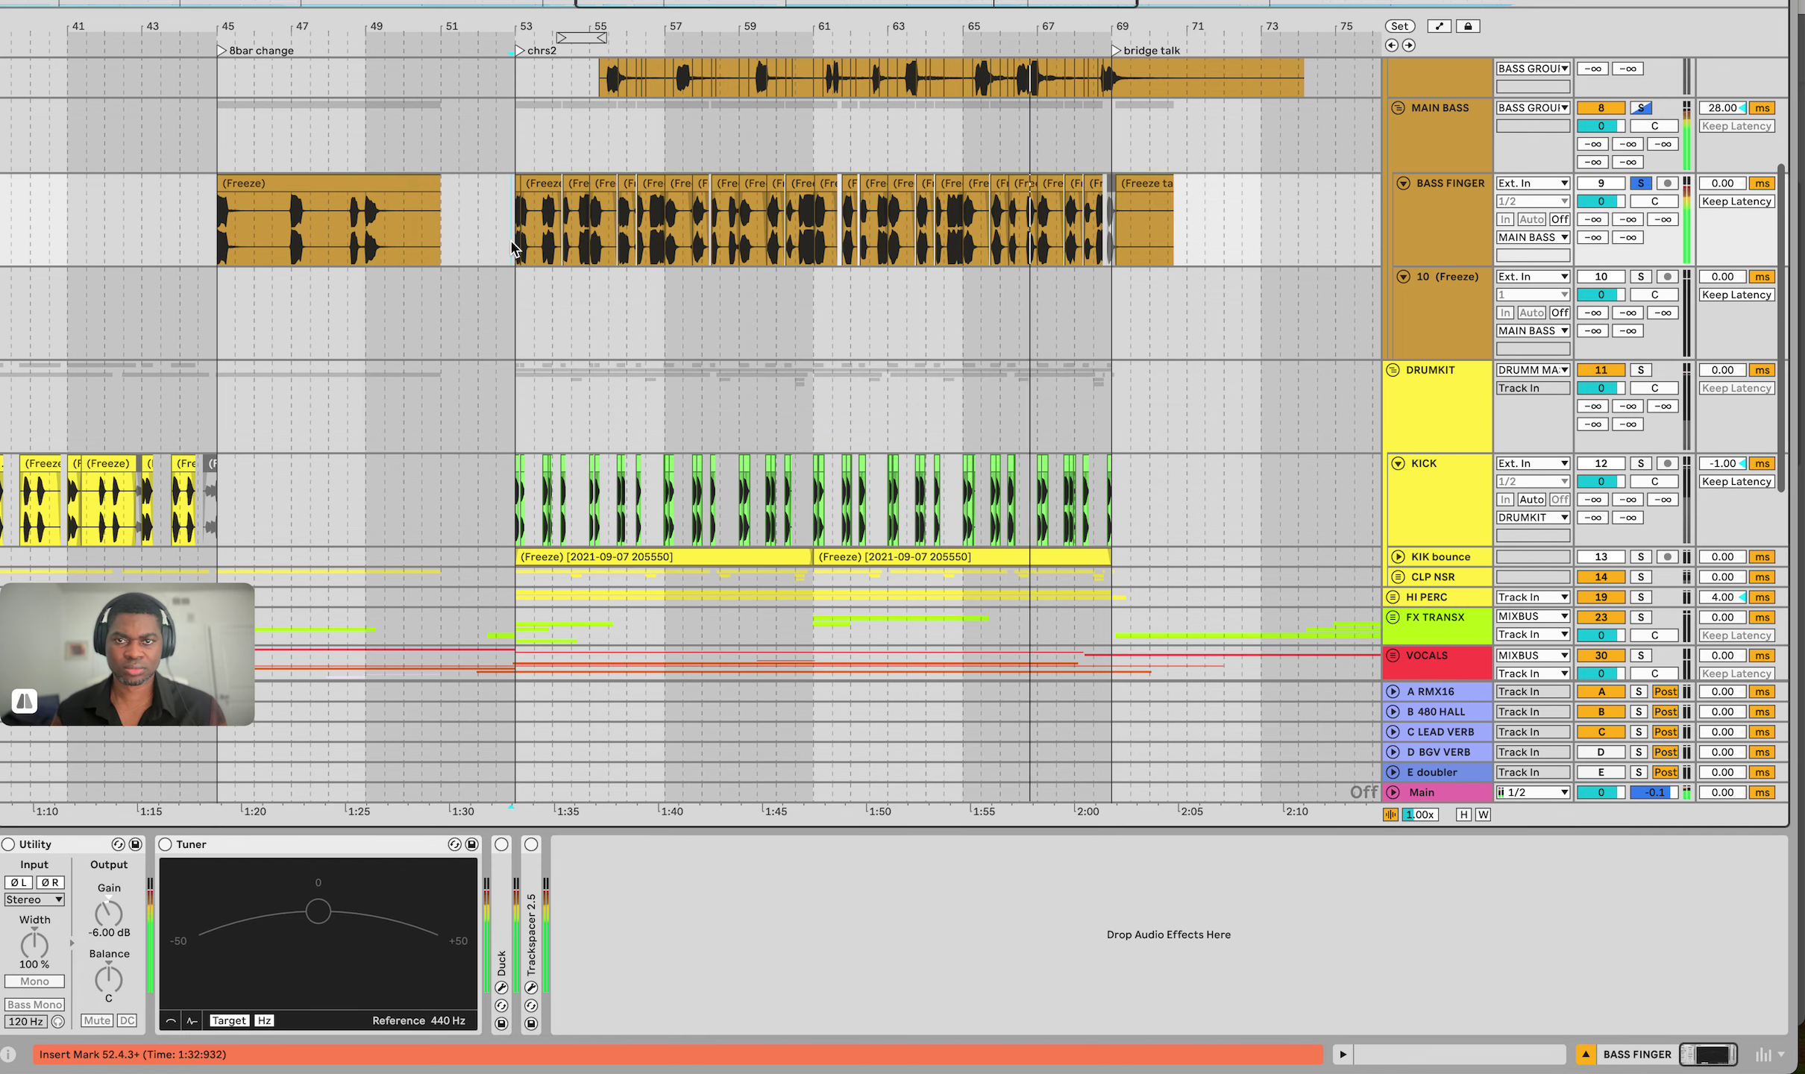
pyautogui.hscroll(-5, 512, 247)
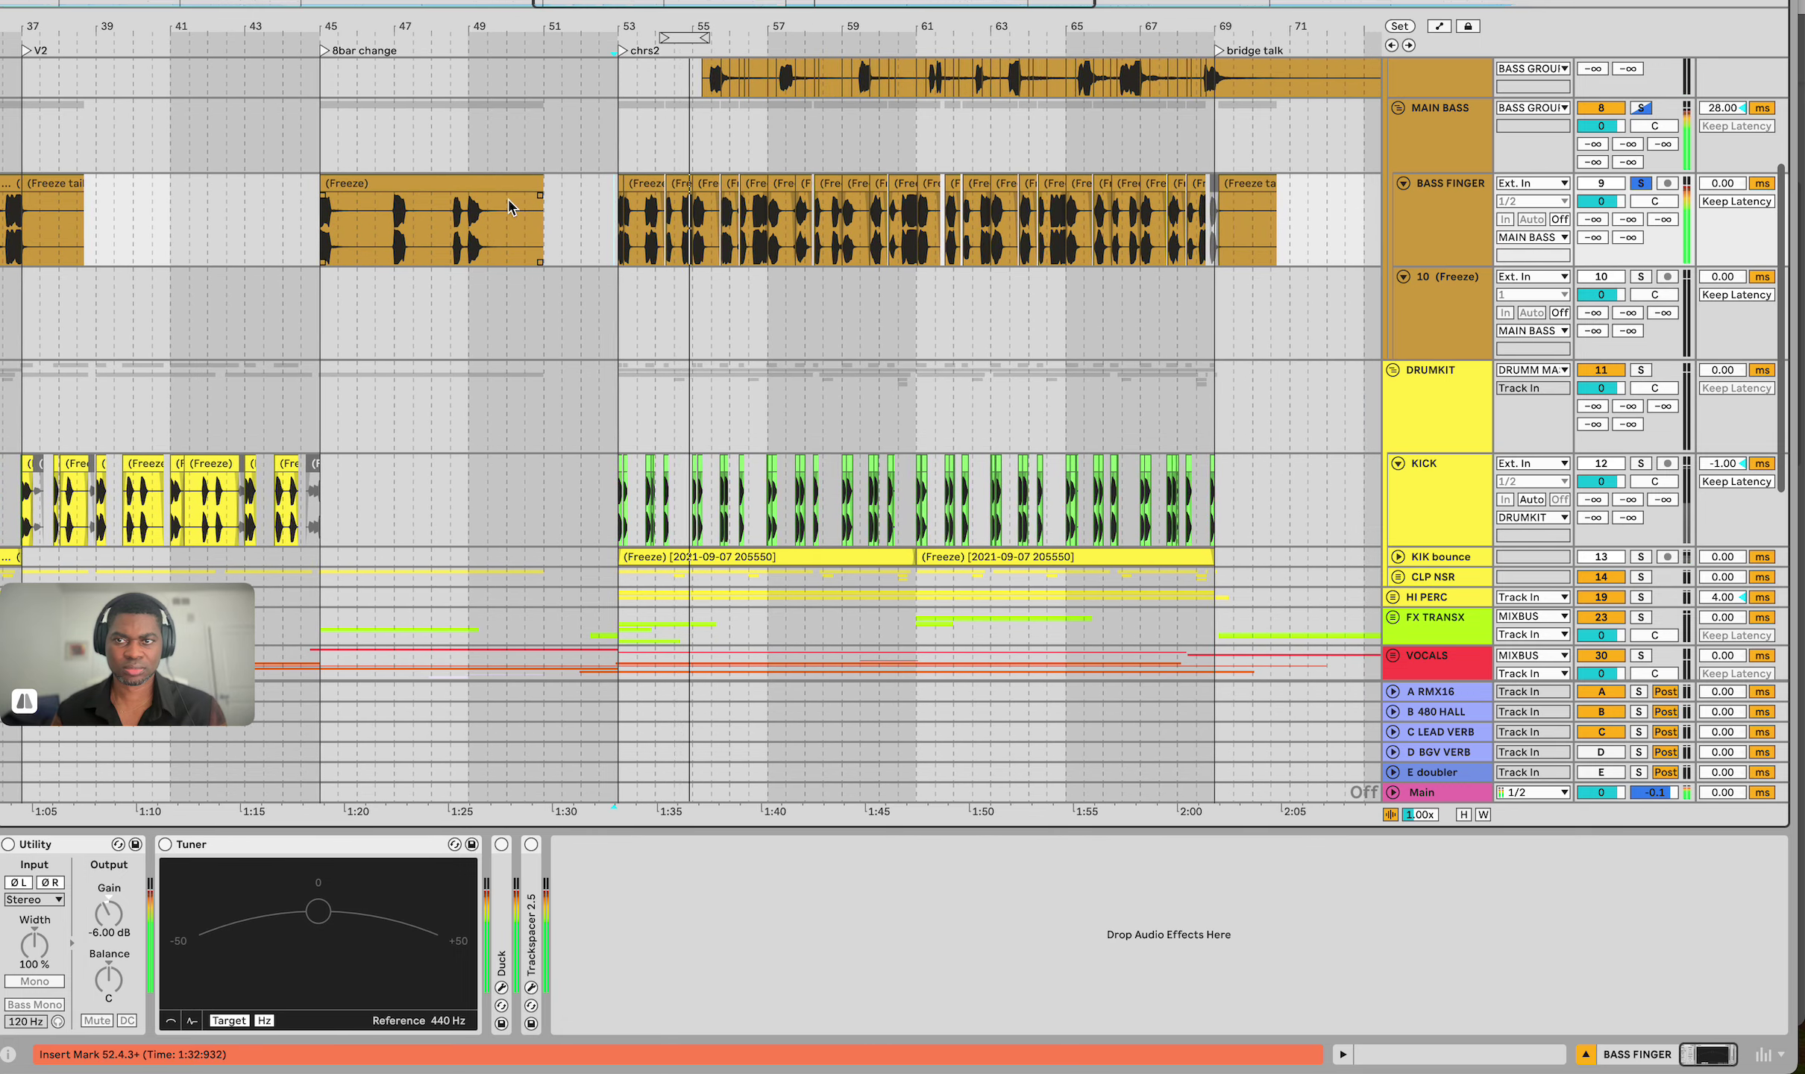
pyautogui.click(593, 128)
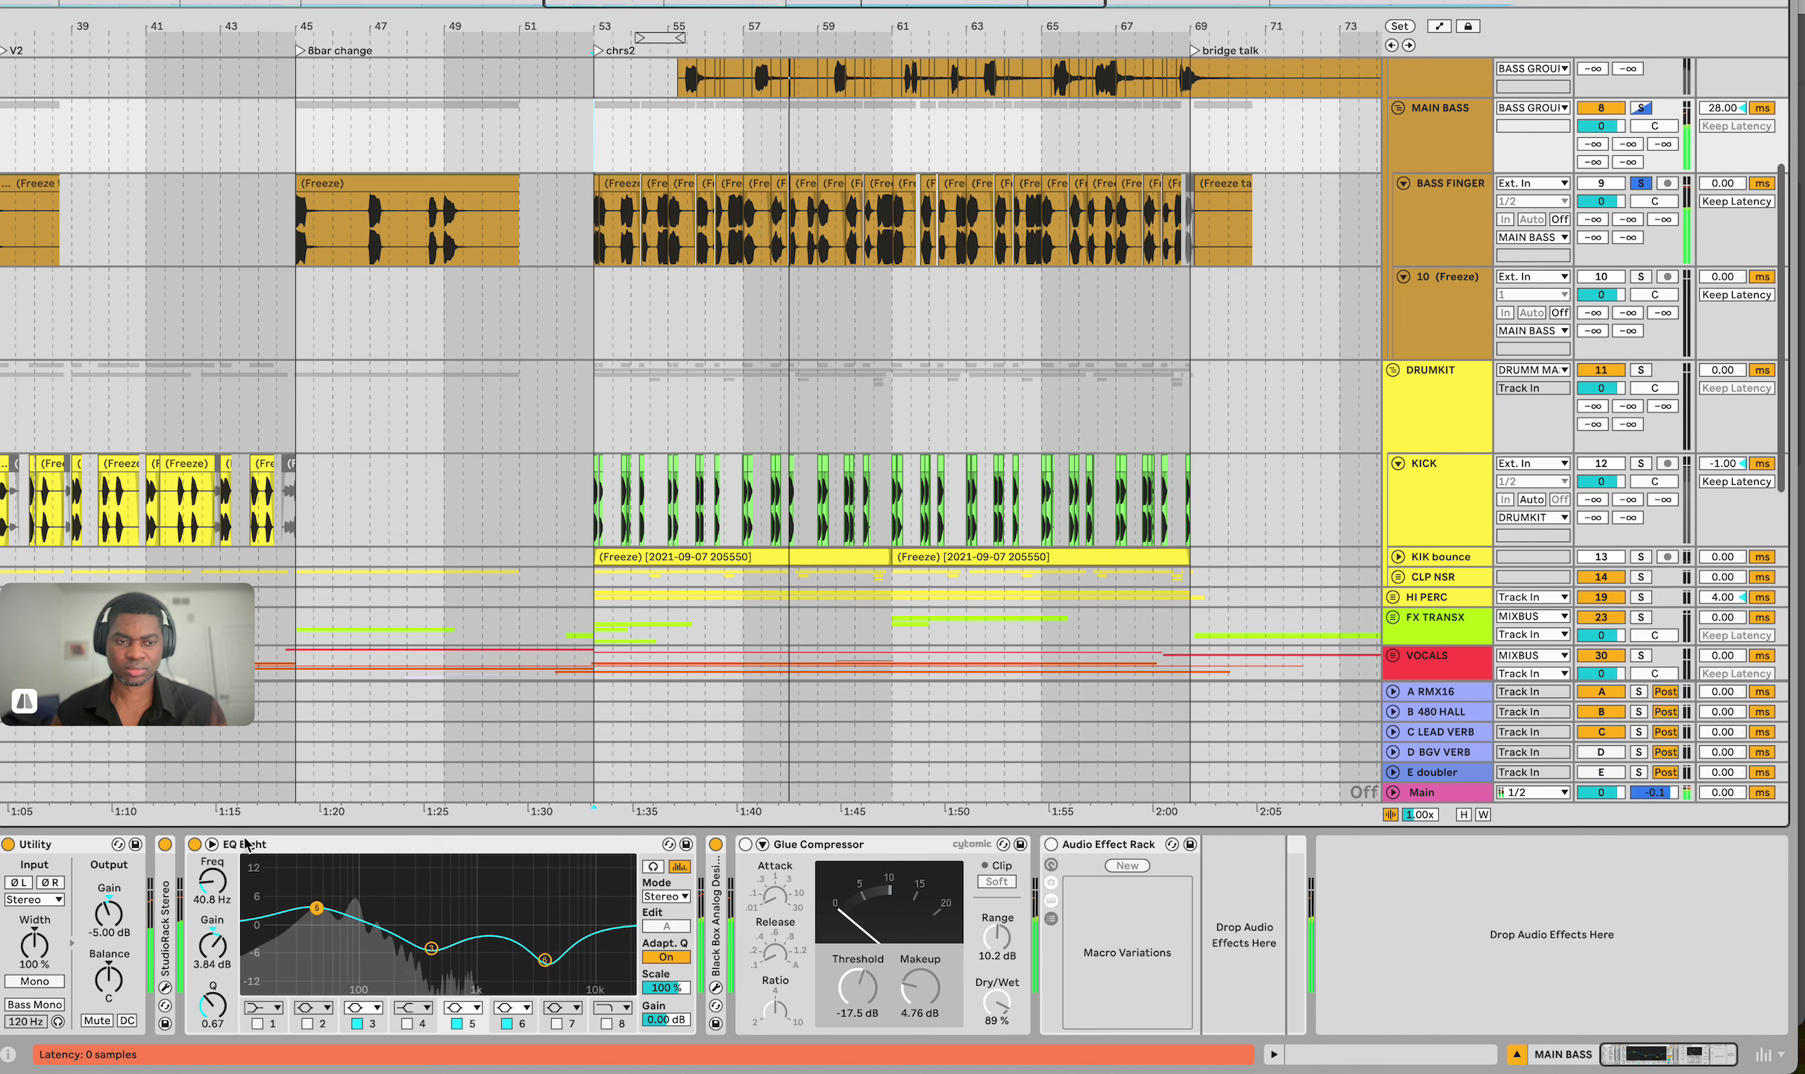
pyautogui.click(195, 844)
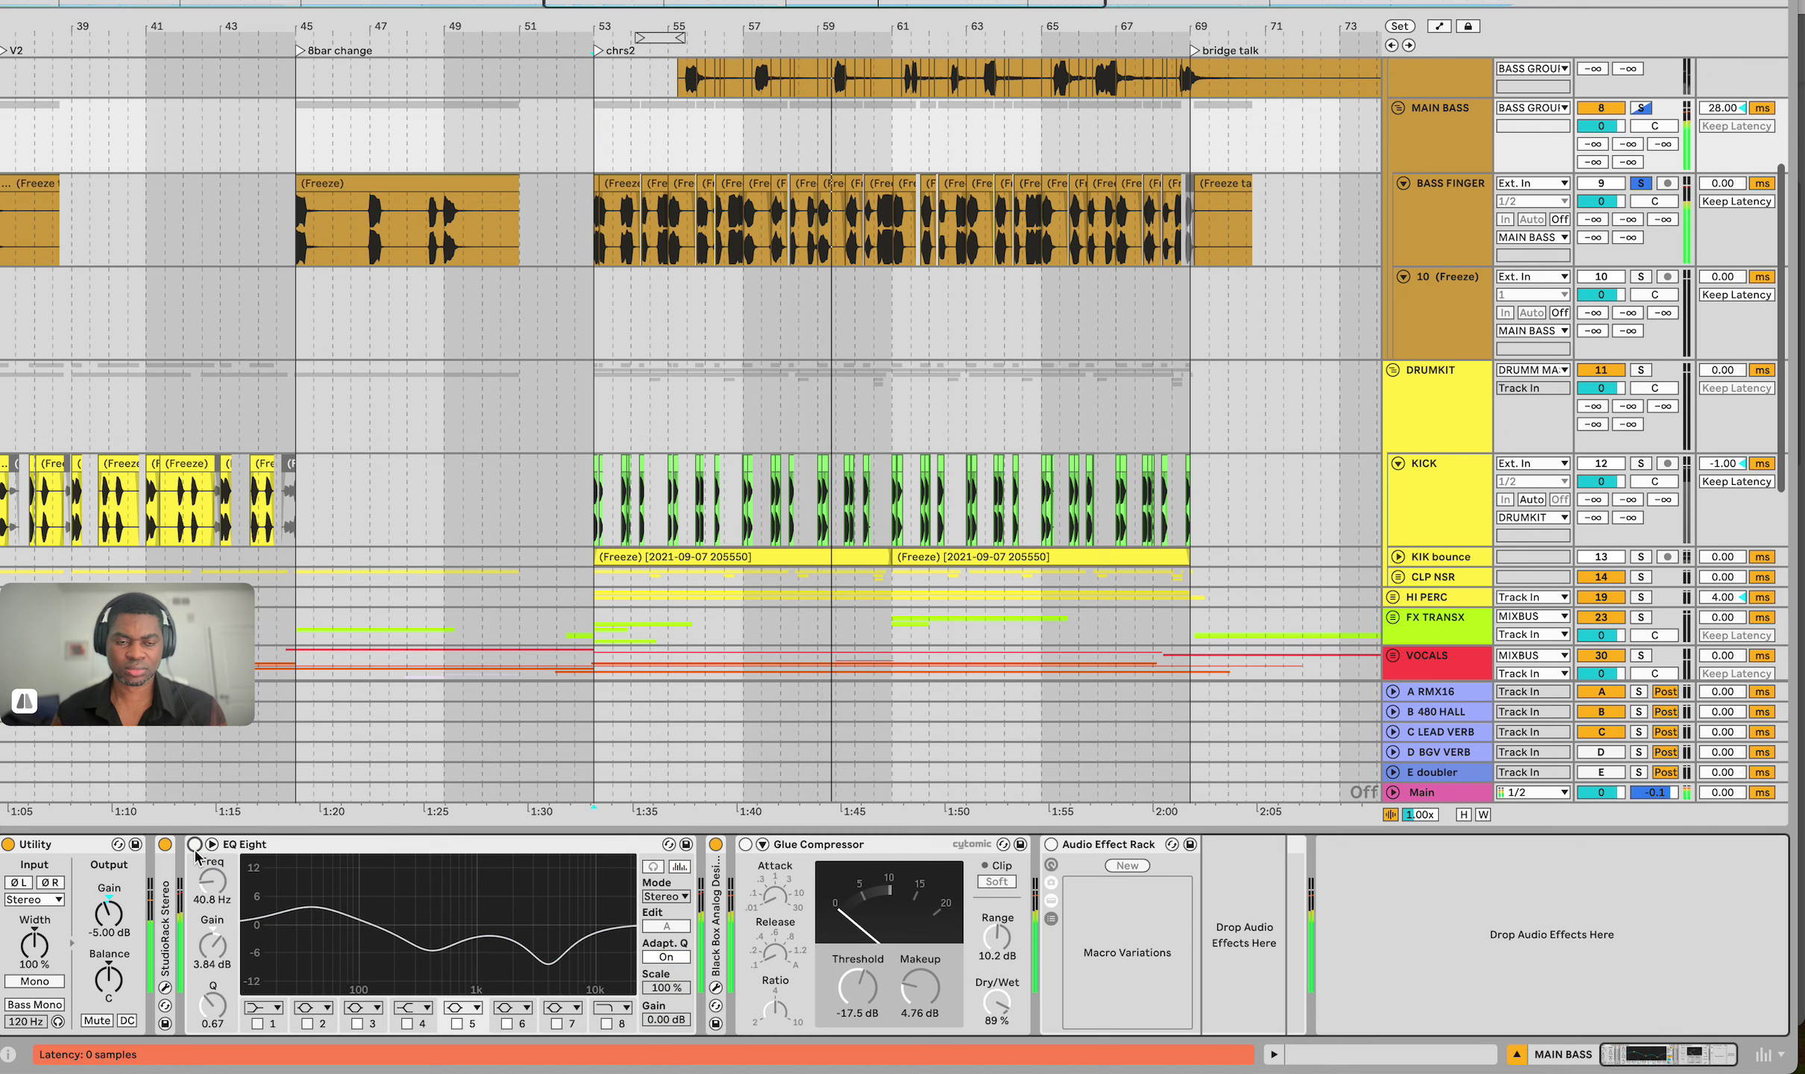
pyautogui.click(195, 844)
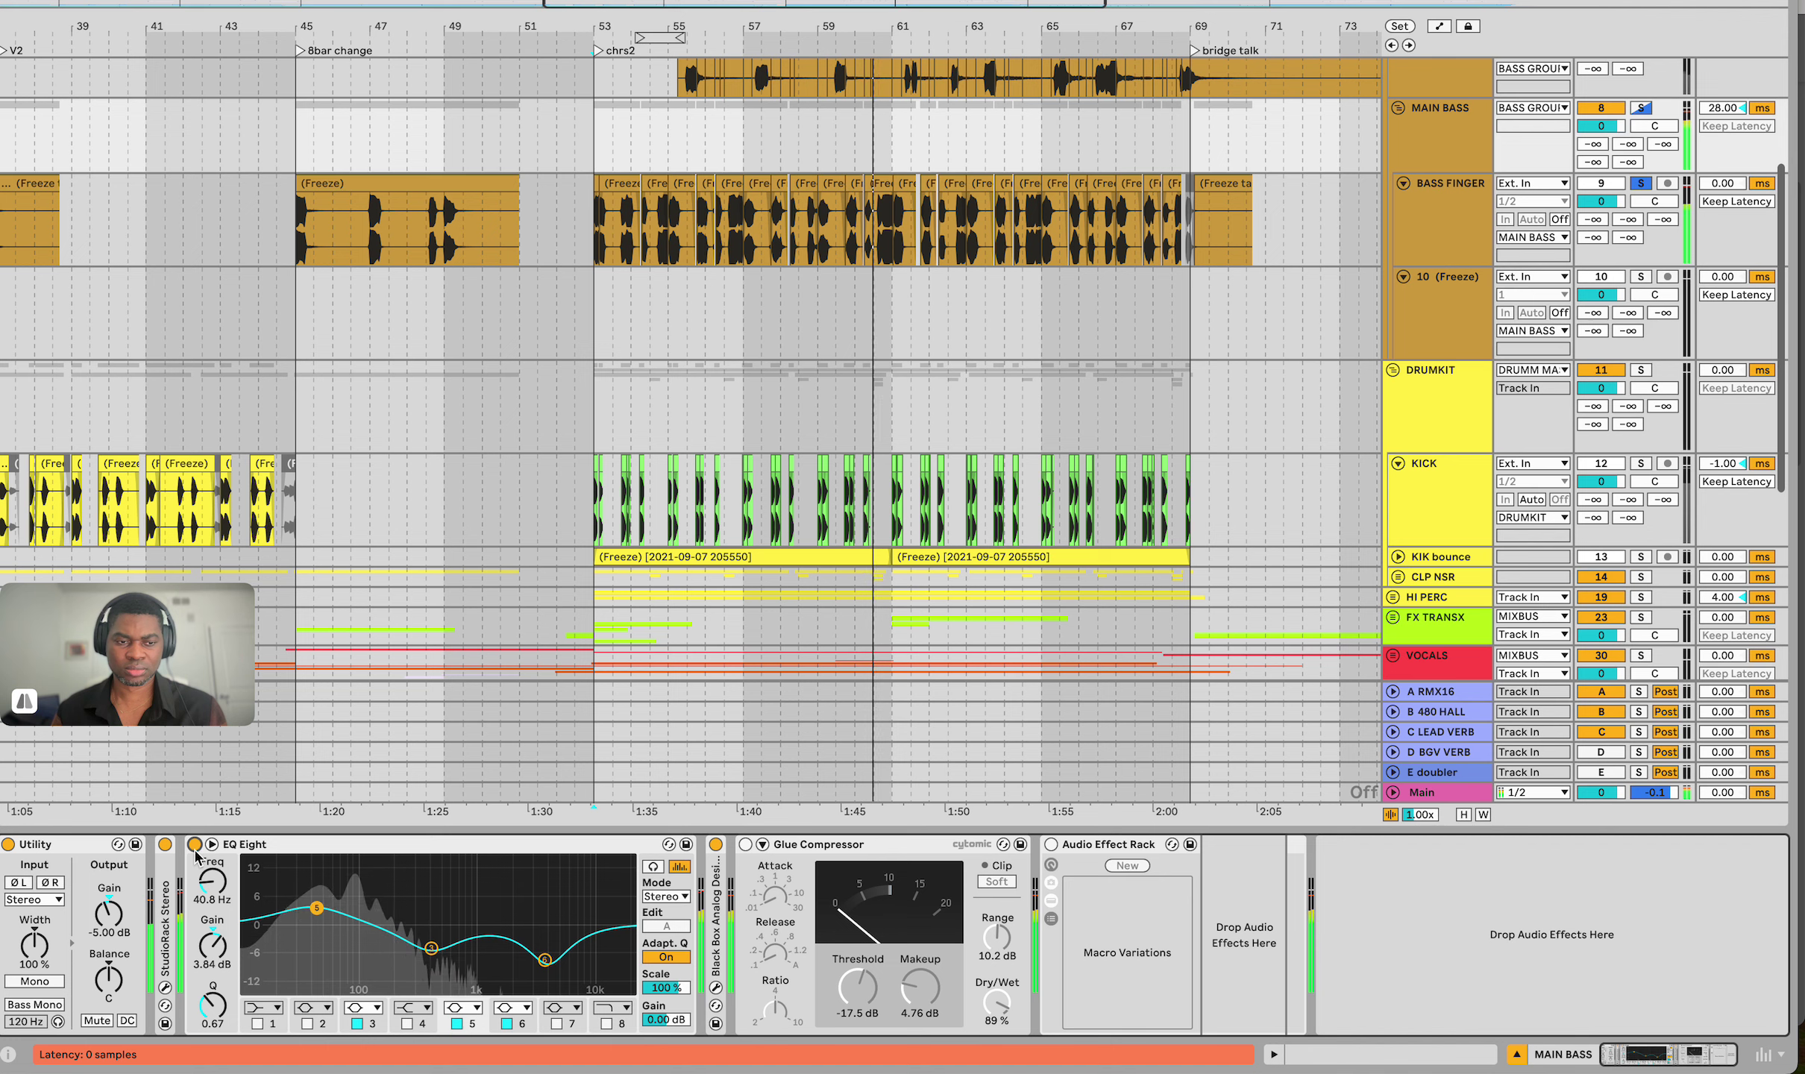
# Load the "CLAPER 8...S MASTER 2" user preset from CLAPER MIXING BUNDLE into the MAIN BASS StudioRack and start playback
pyautogui.click(164, 988)
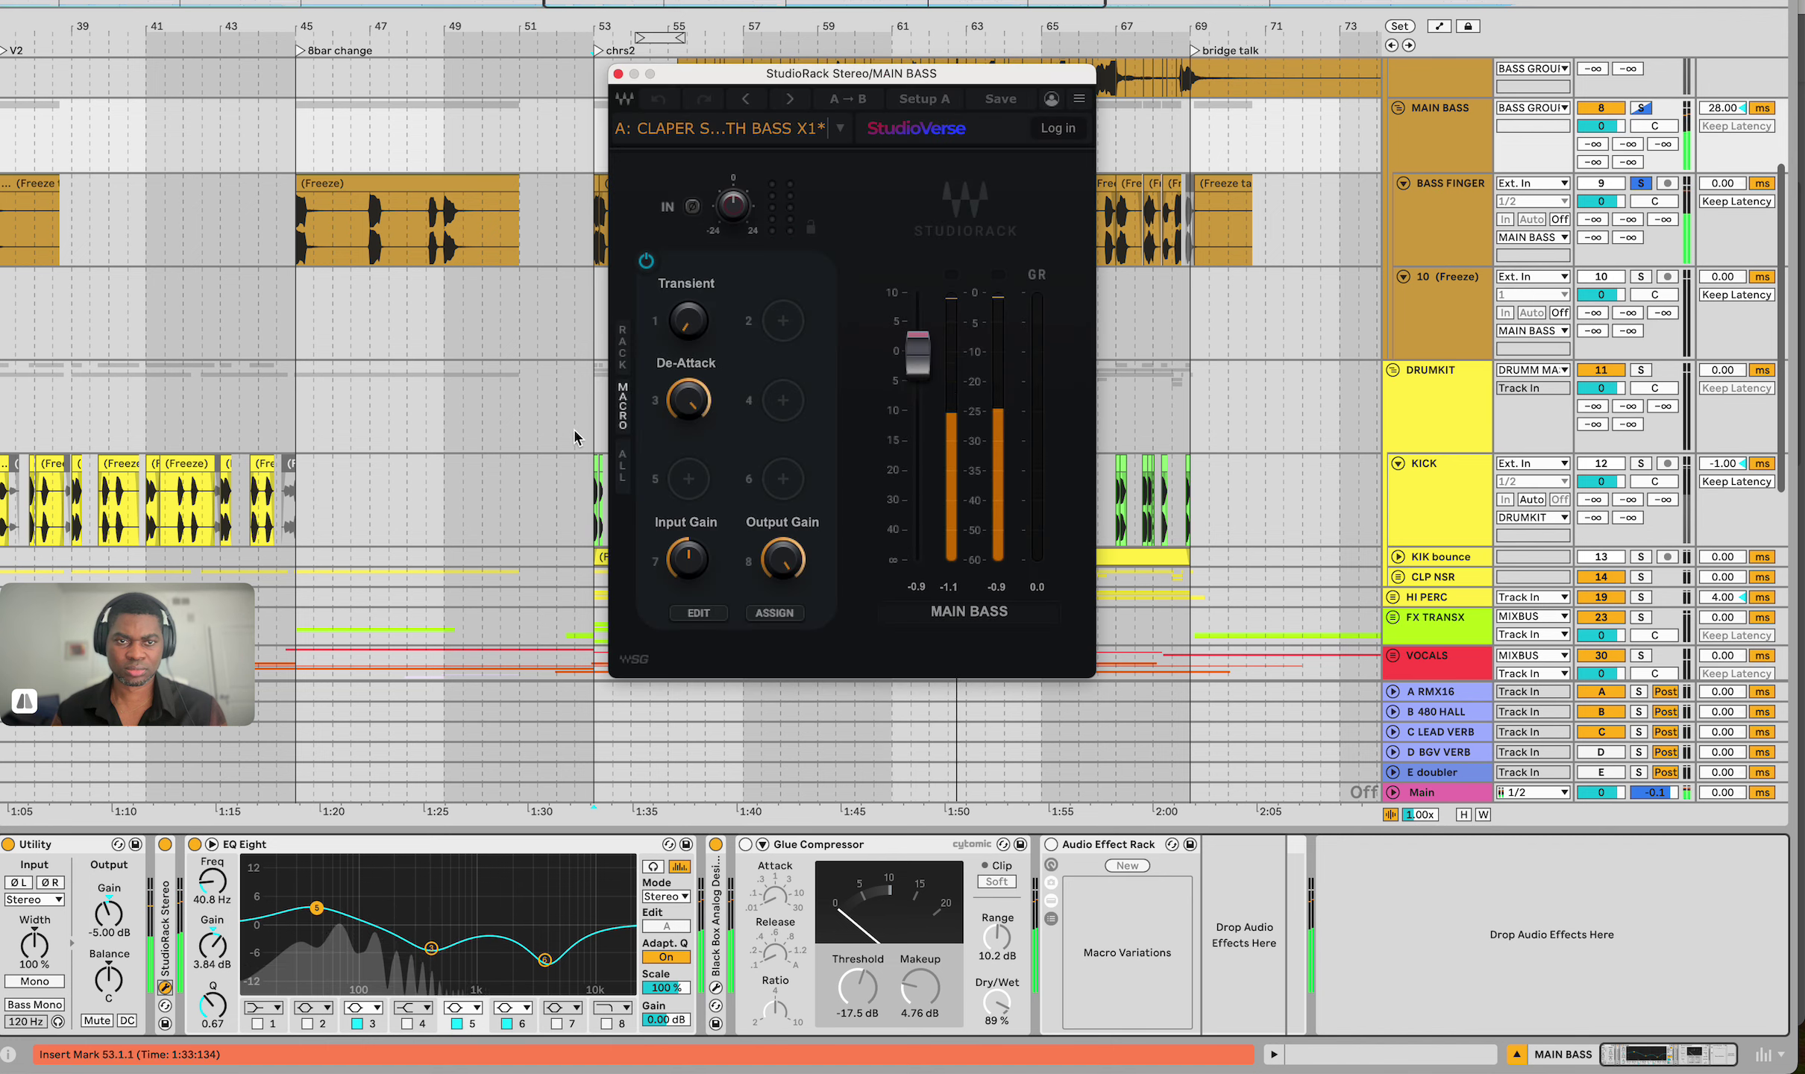
pyautogui.click(623, 346)
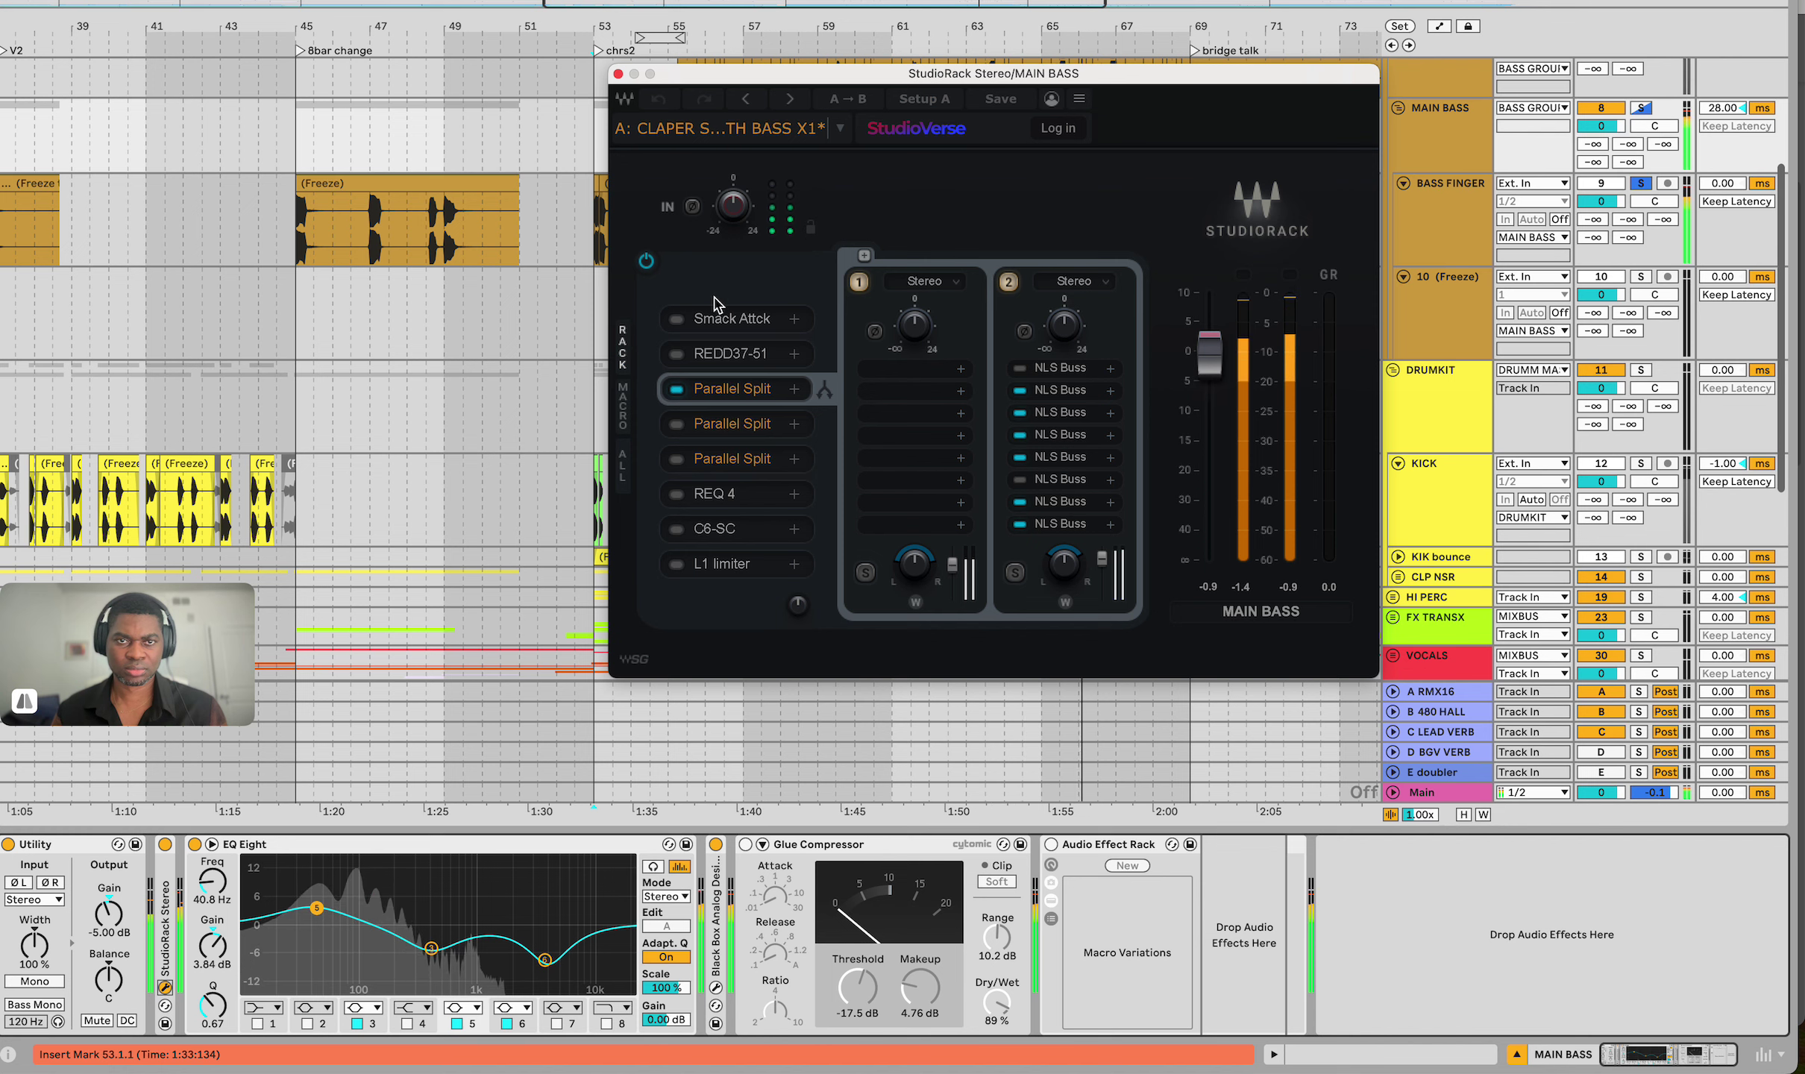
pyautogui.click(841, 130)
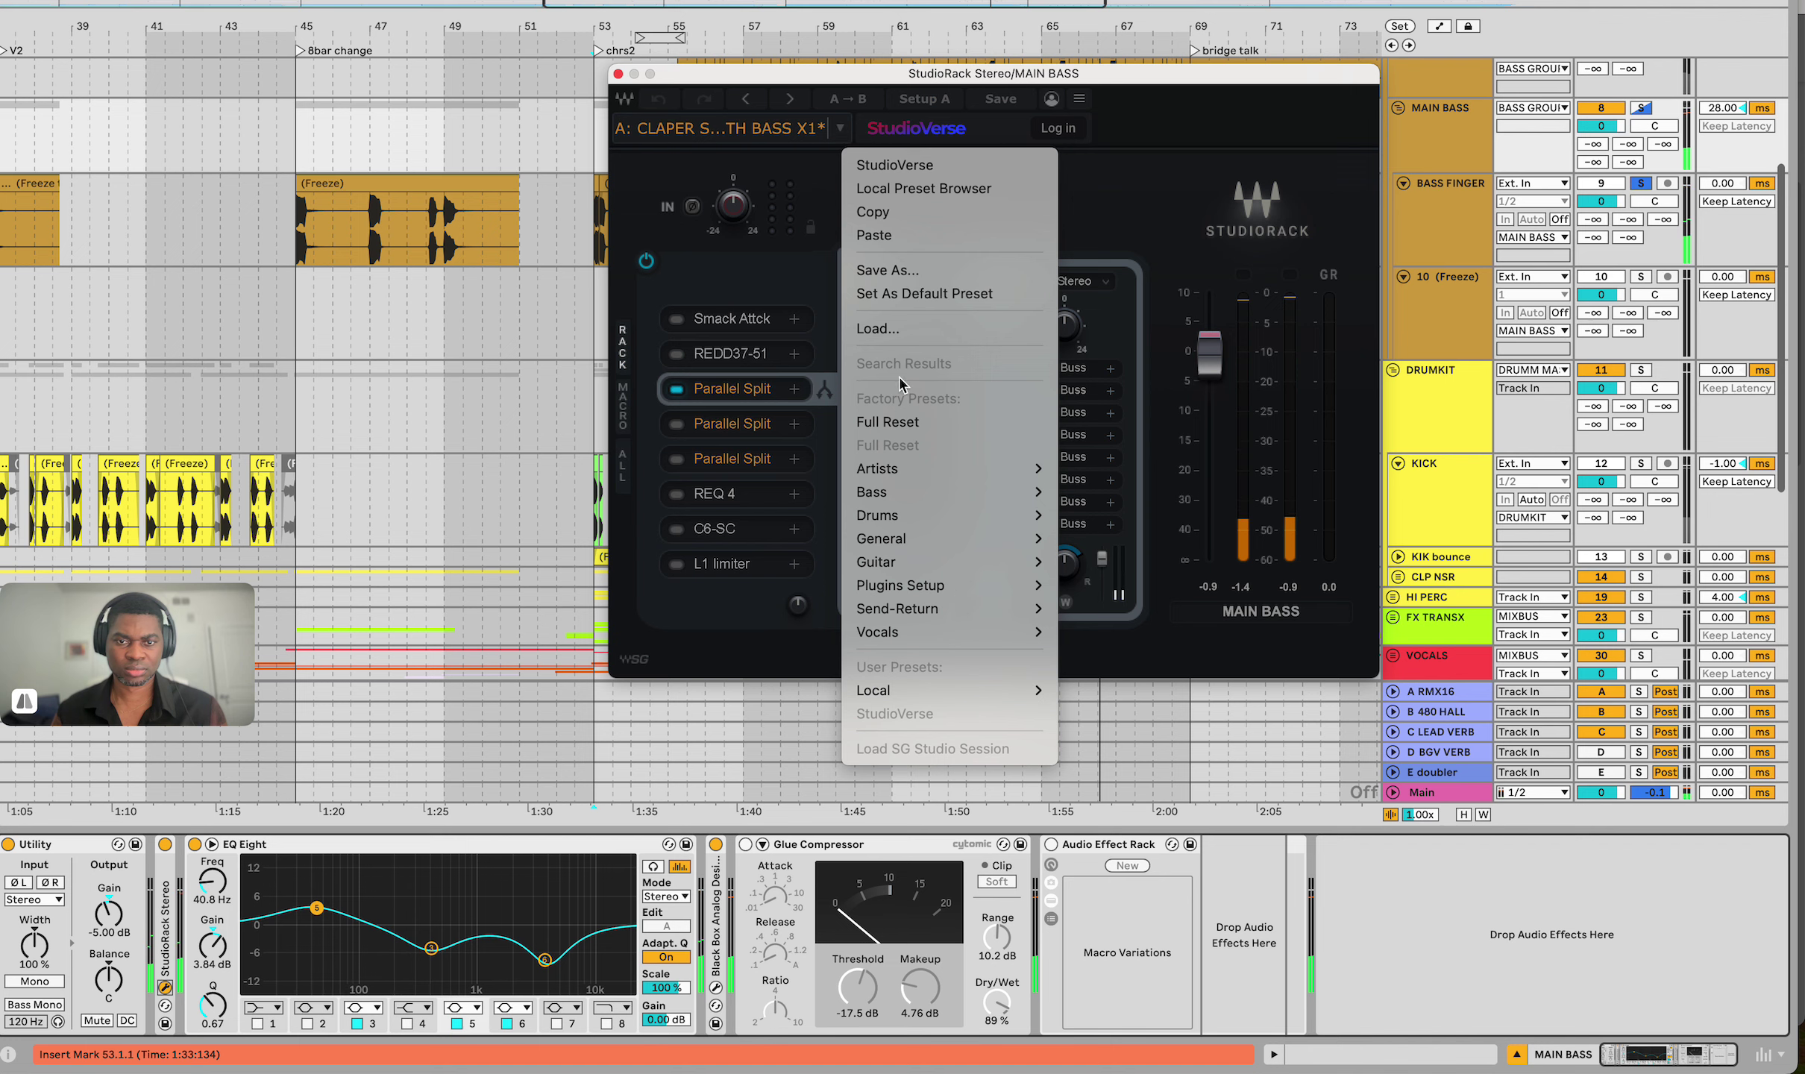
pyautogui.click(962, 691)
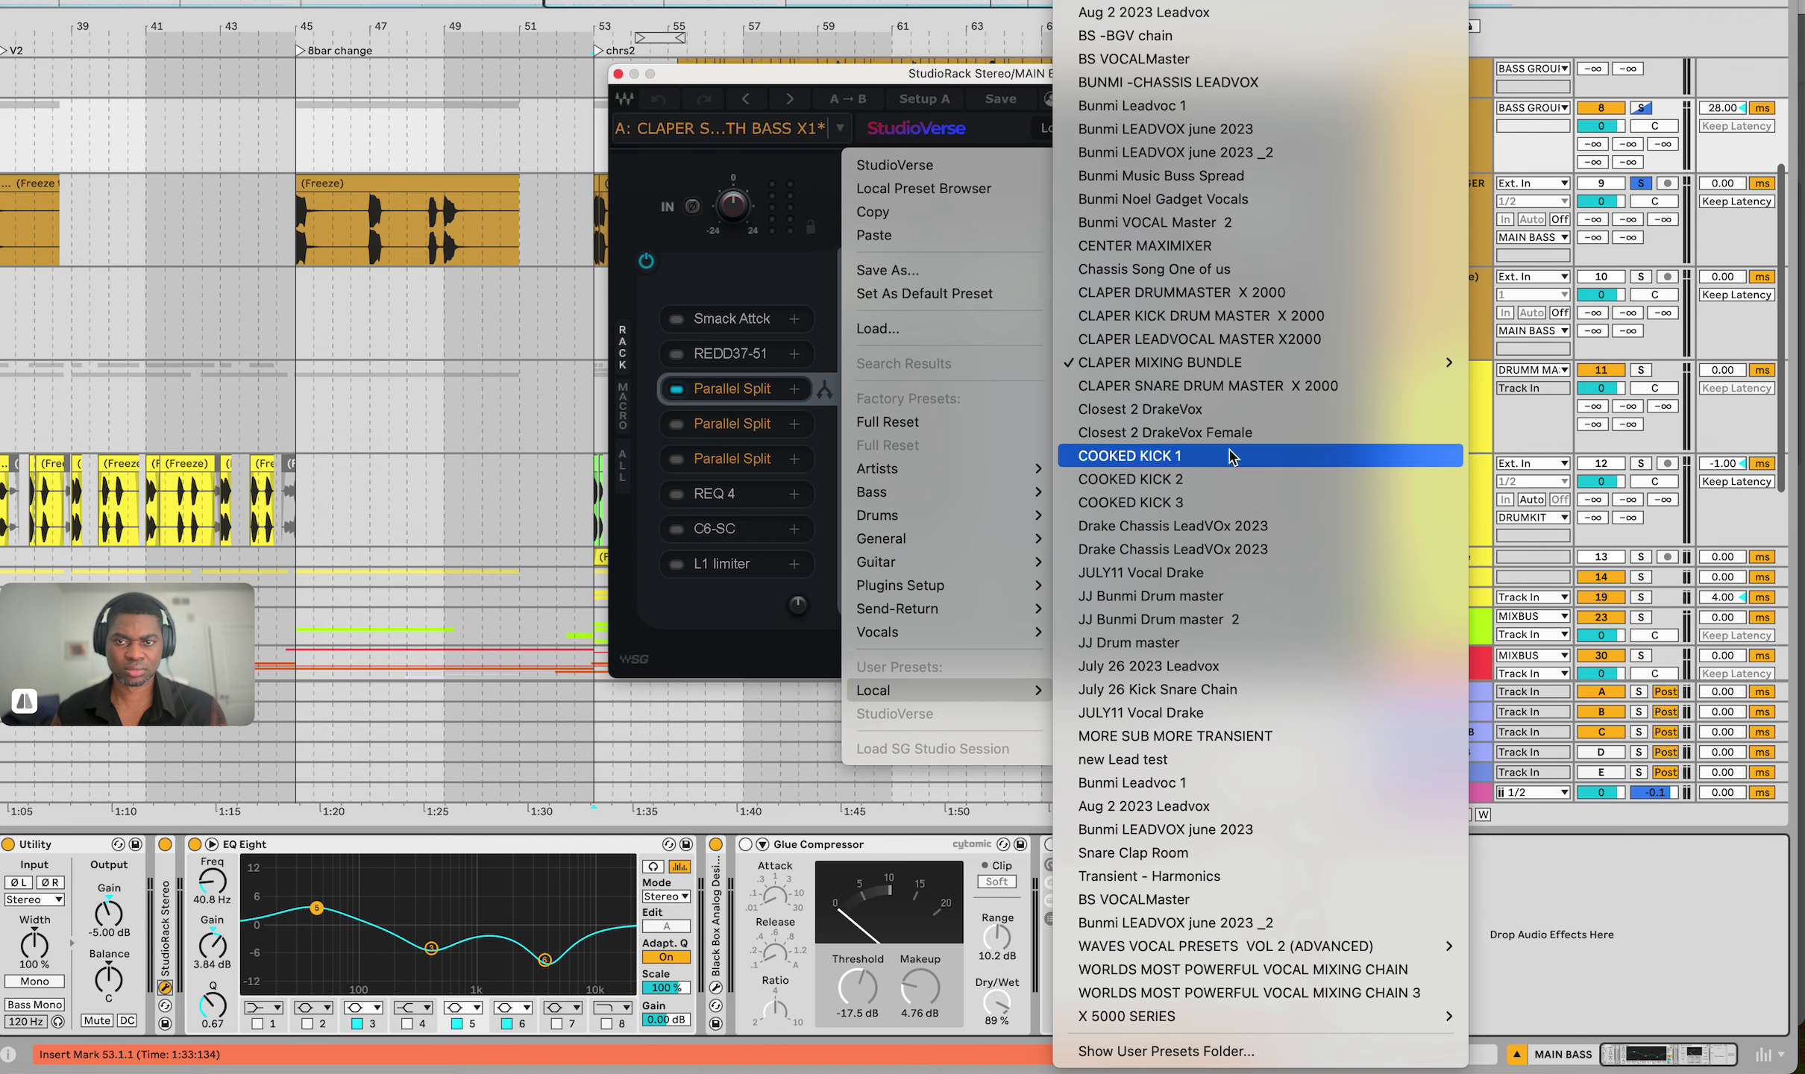
pyautogui.moveTo(1231, 362)
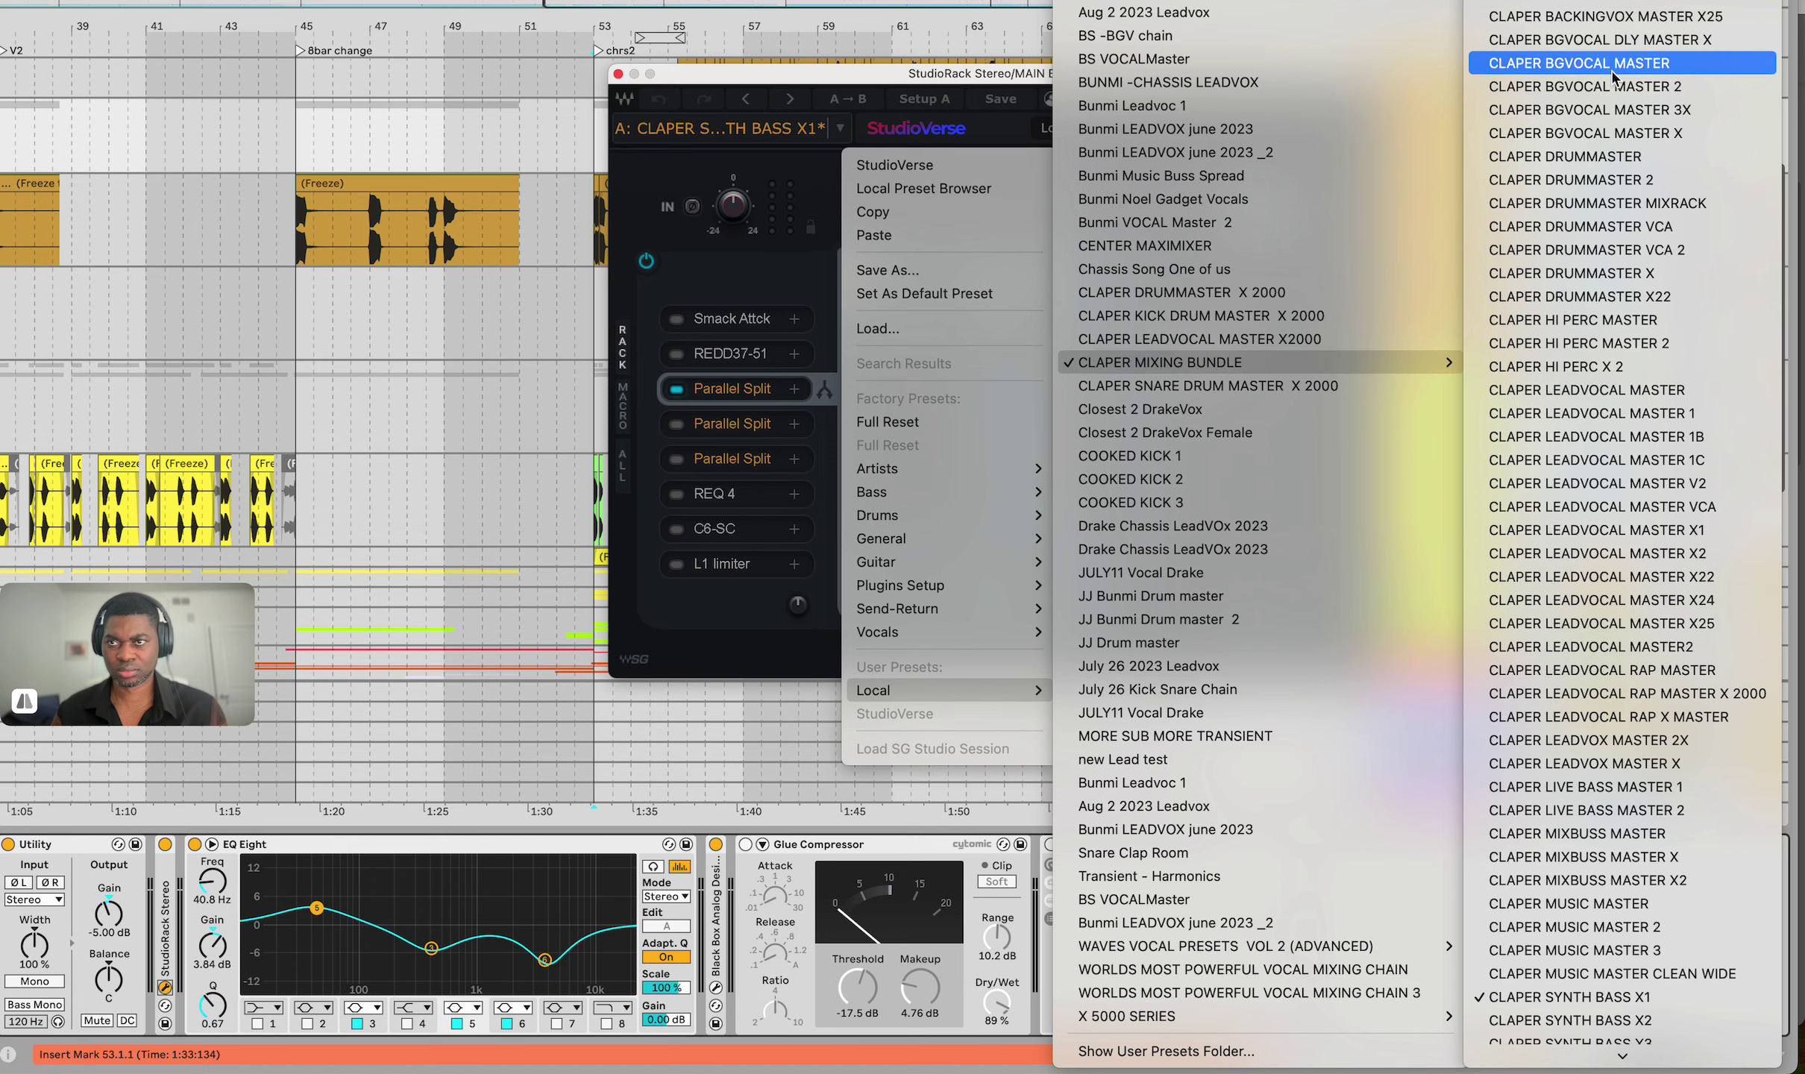
pyautogui.click(1495, 162)
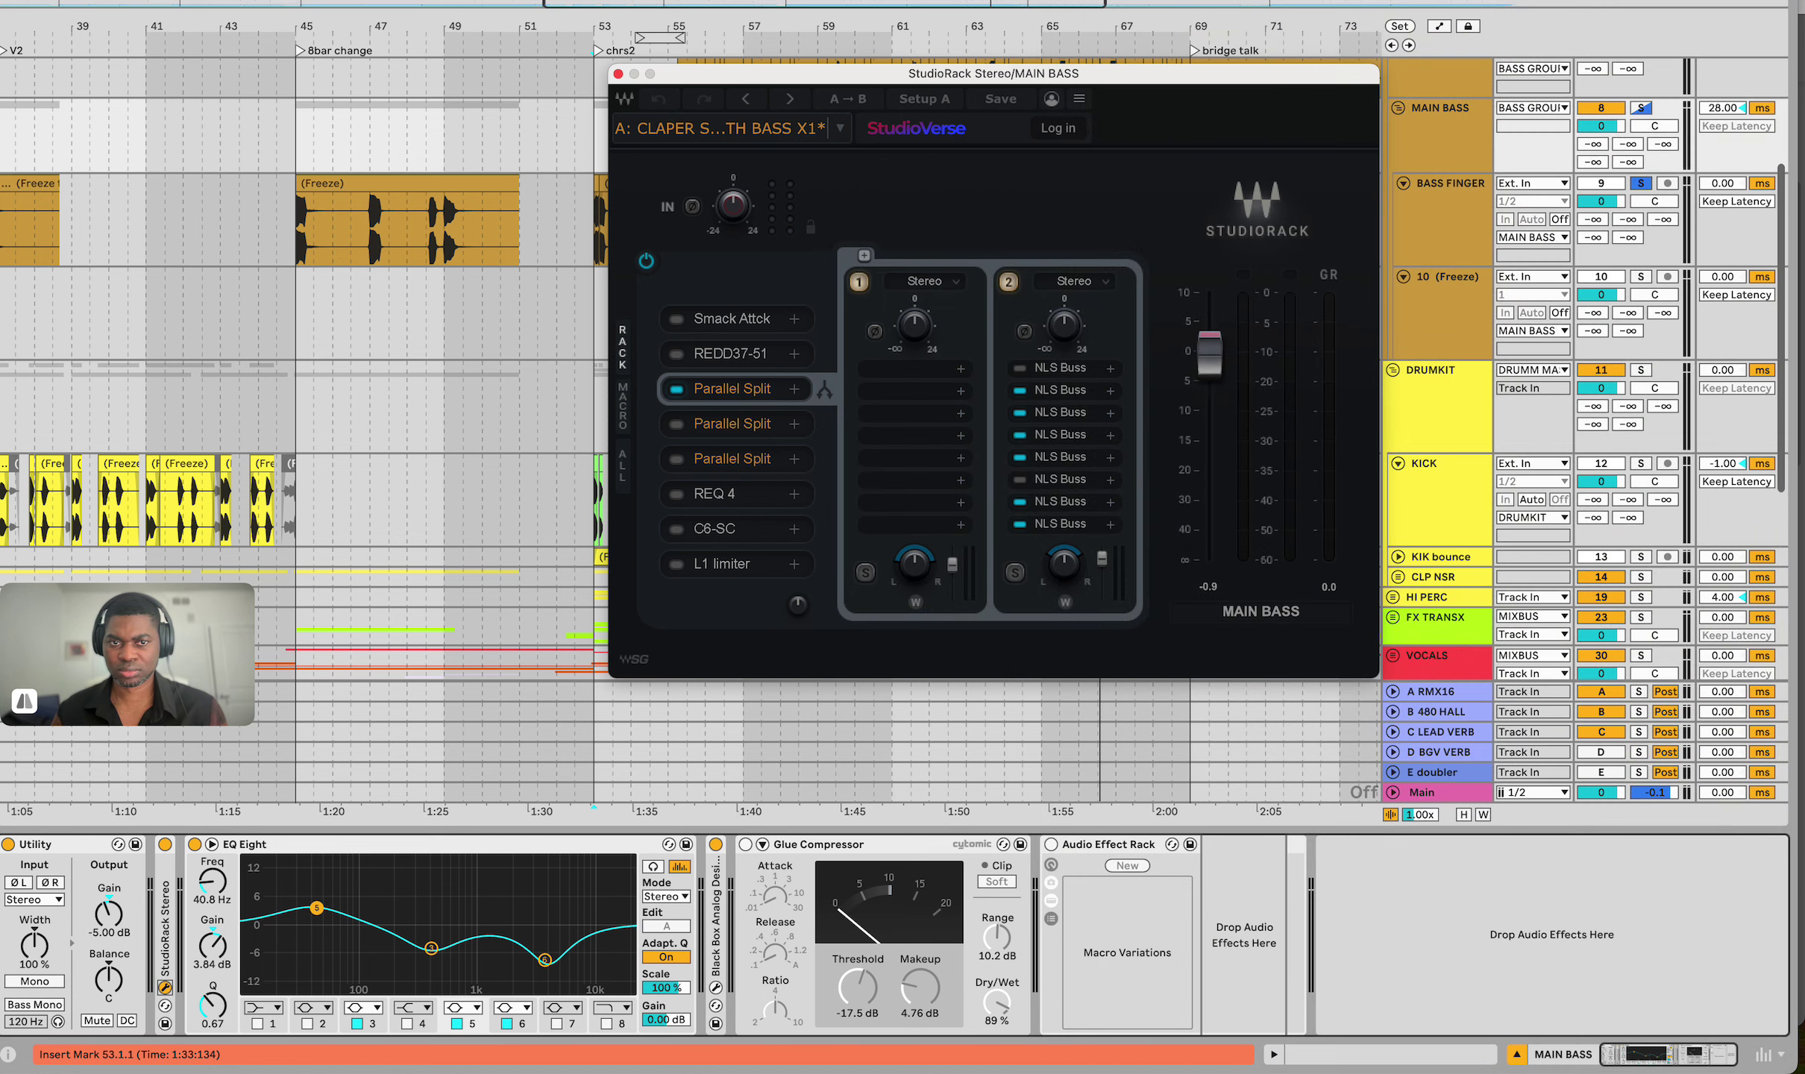
pyautogui.press('space')
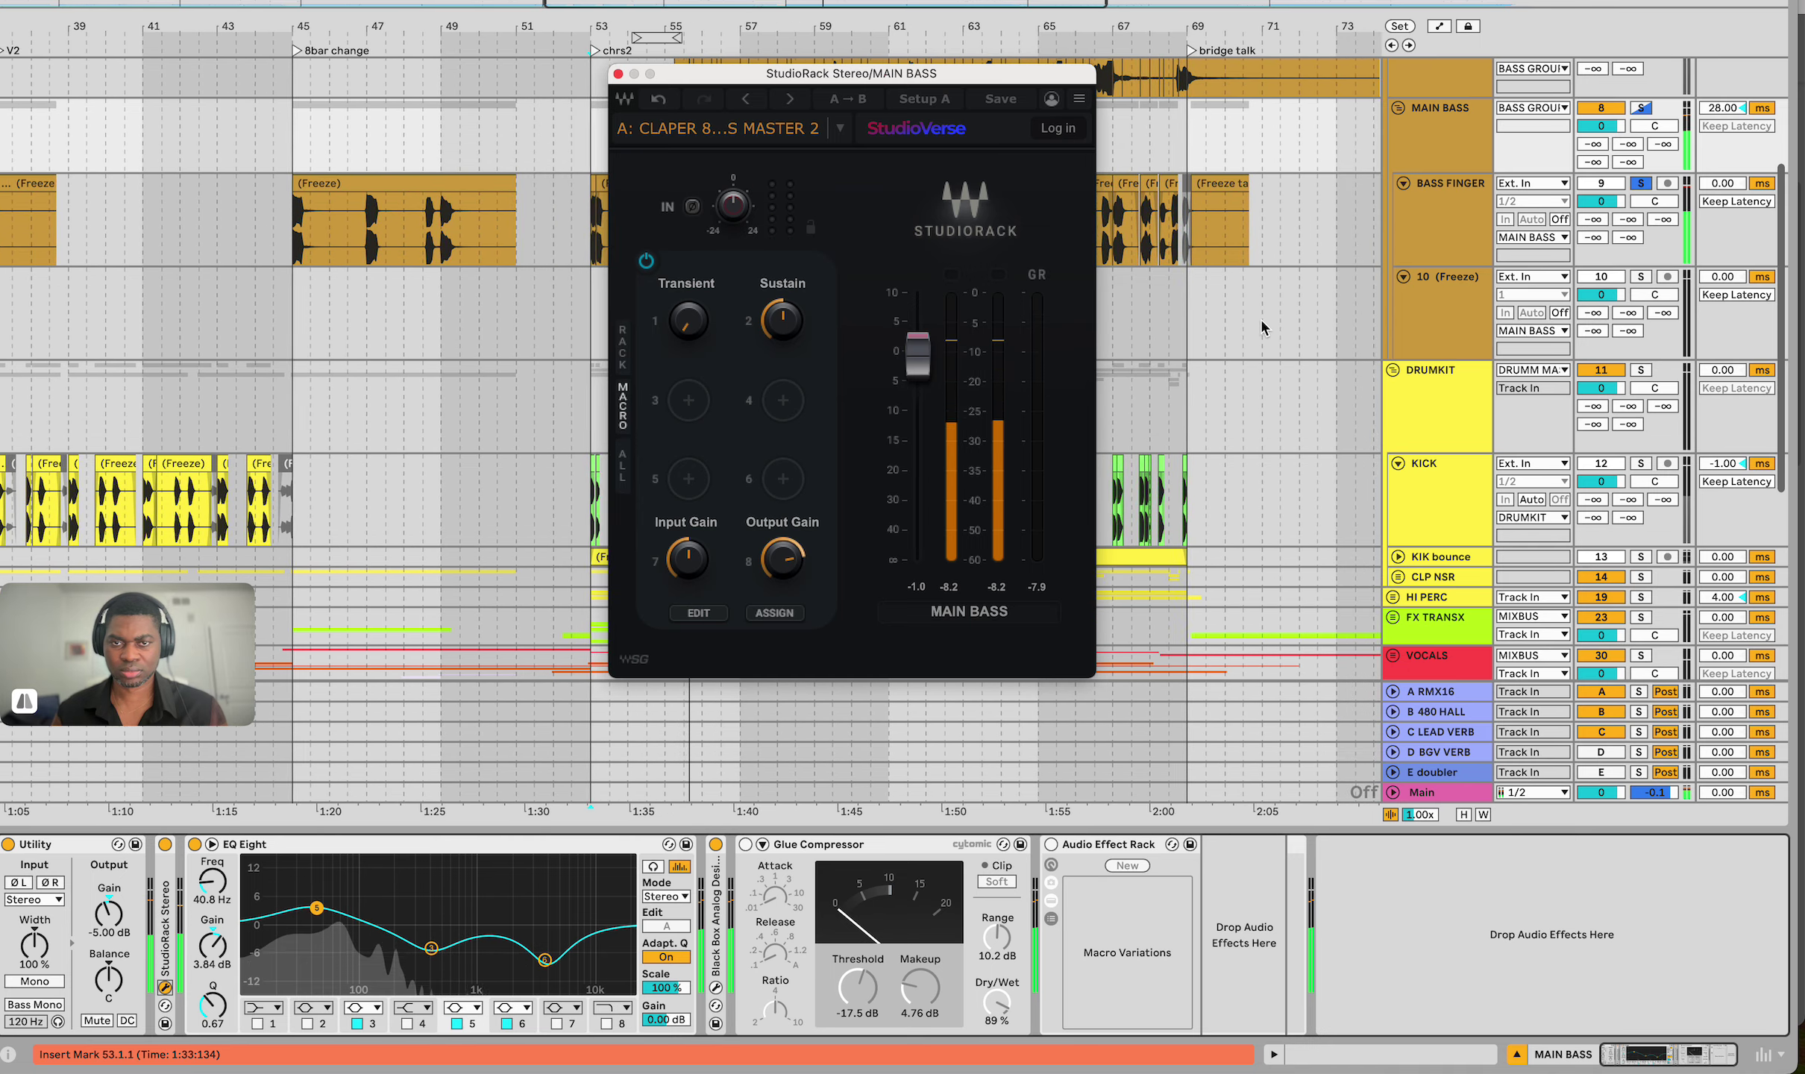
# Bypass EMO-Q4 in the StudioRack chain and open the GTR Amp inside the MultBnd Split
pyautogui.click(625, 364)
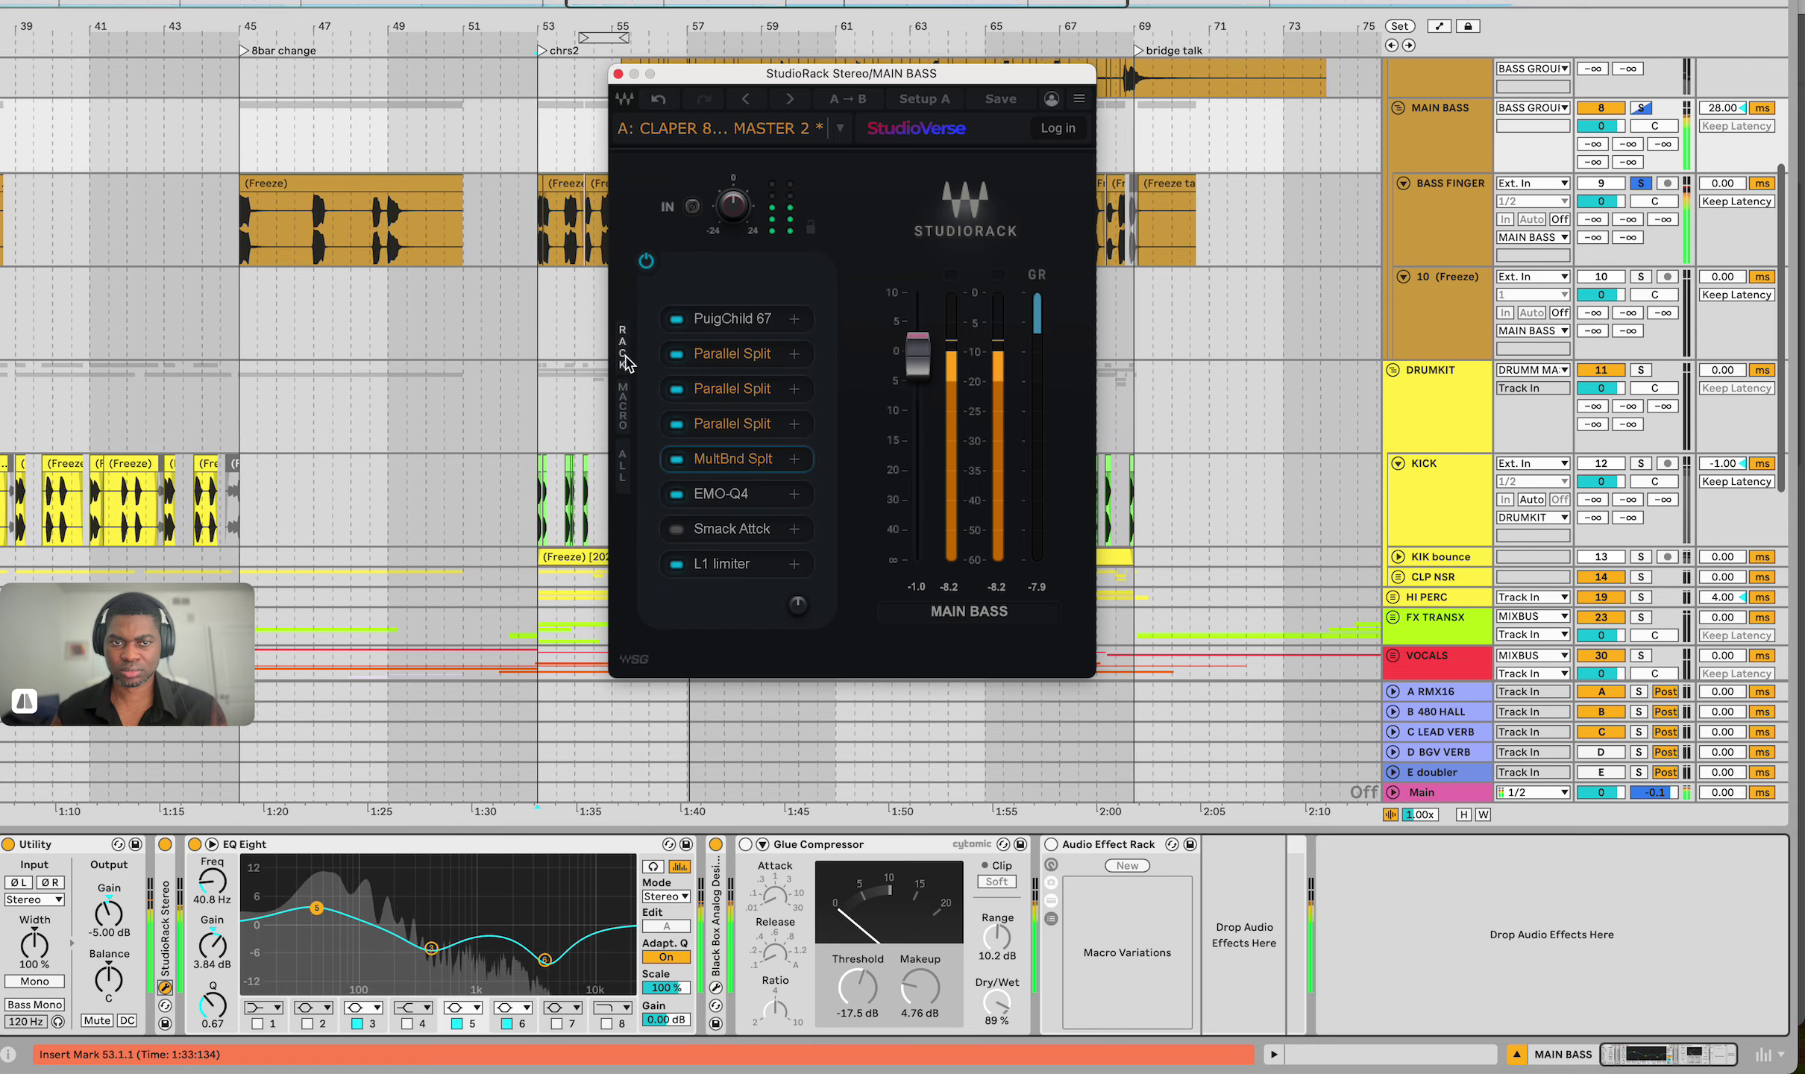
pyautogui.click(676, 494)
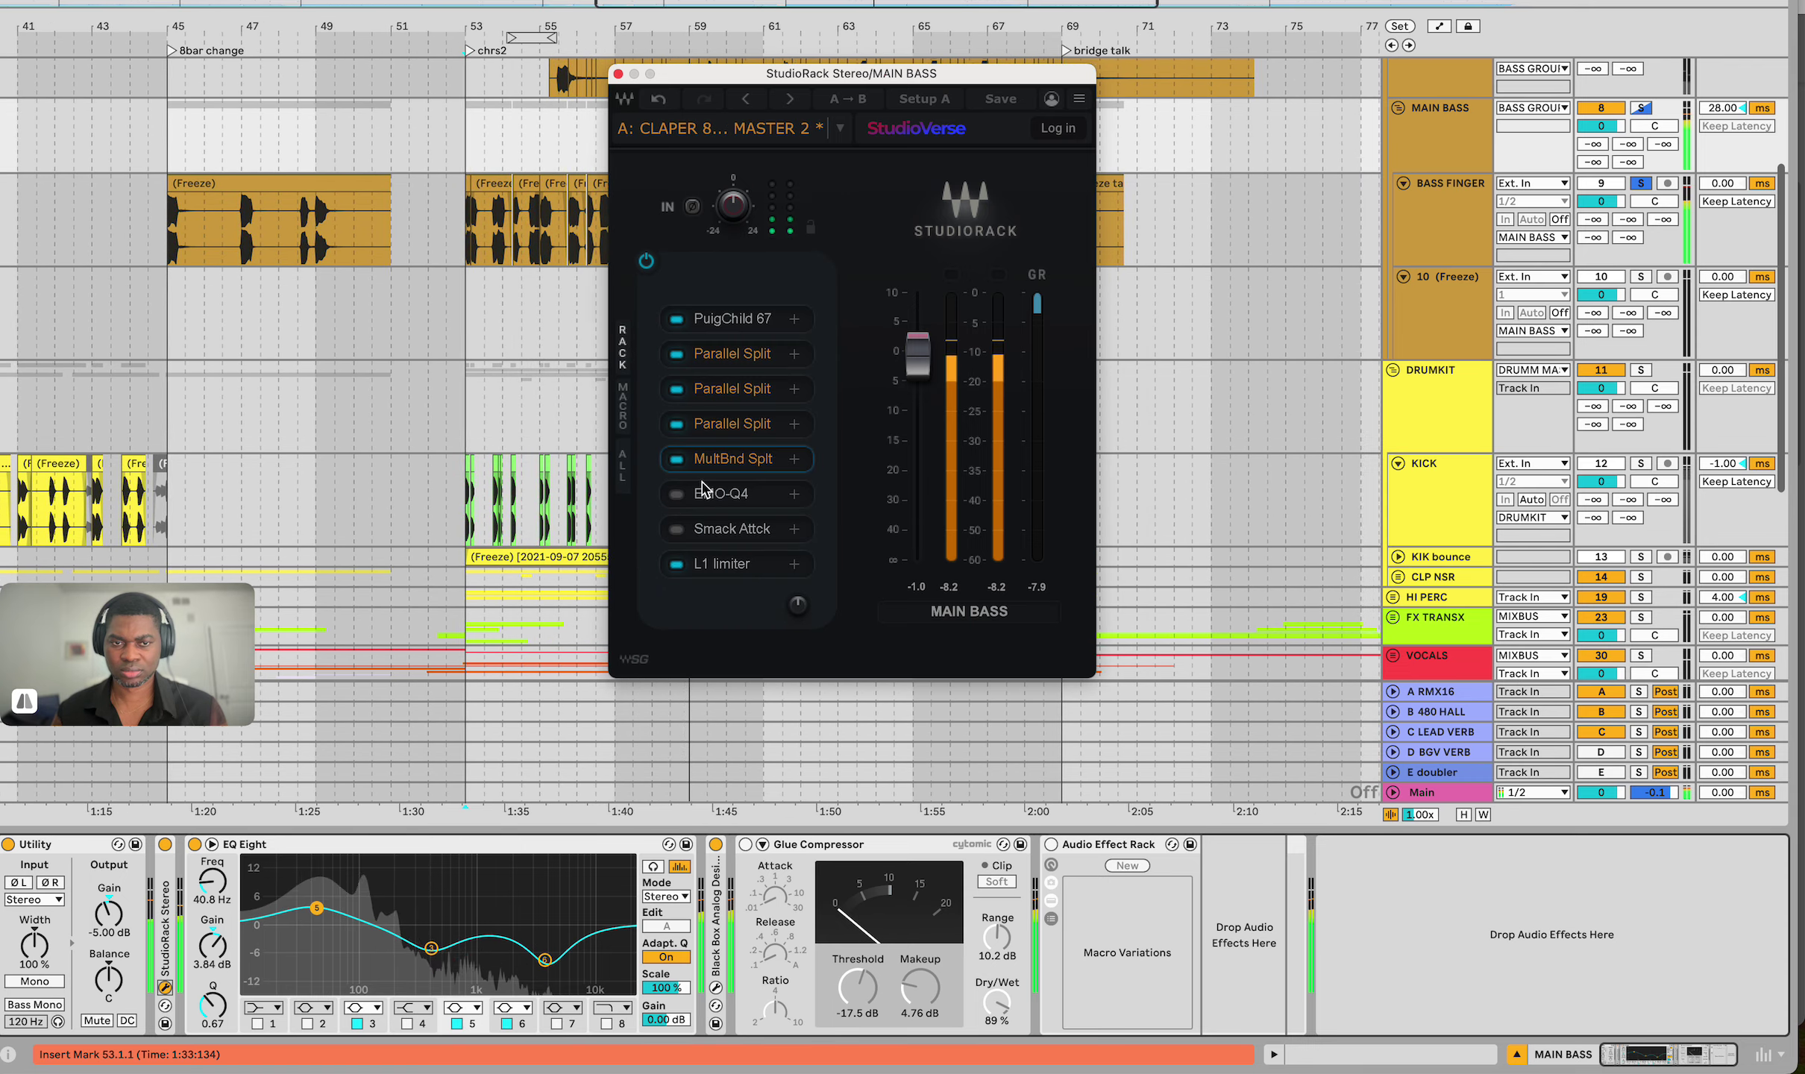
pyautogui.click(716, 461)
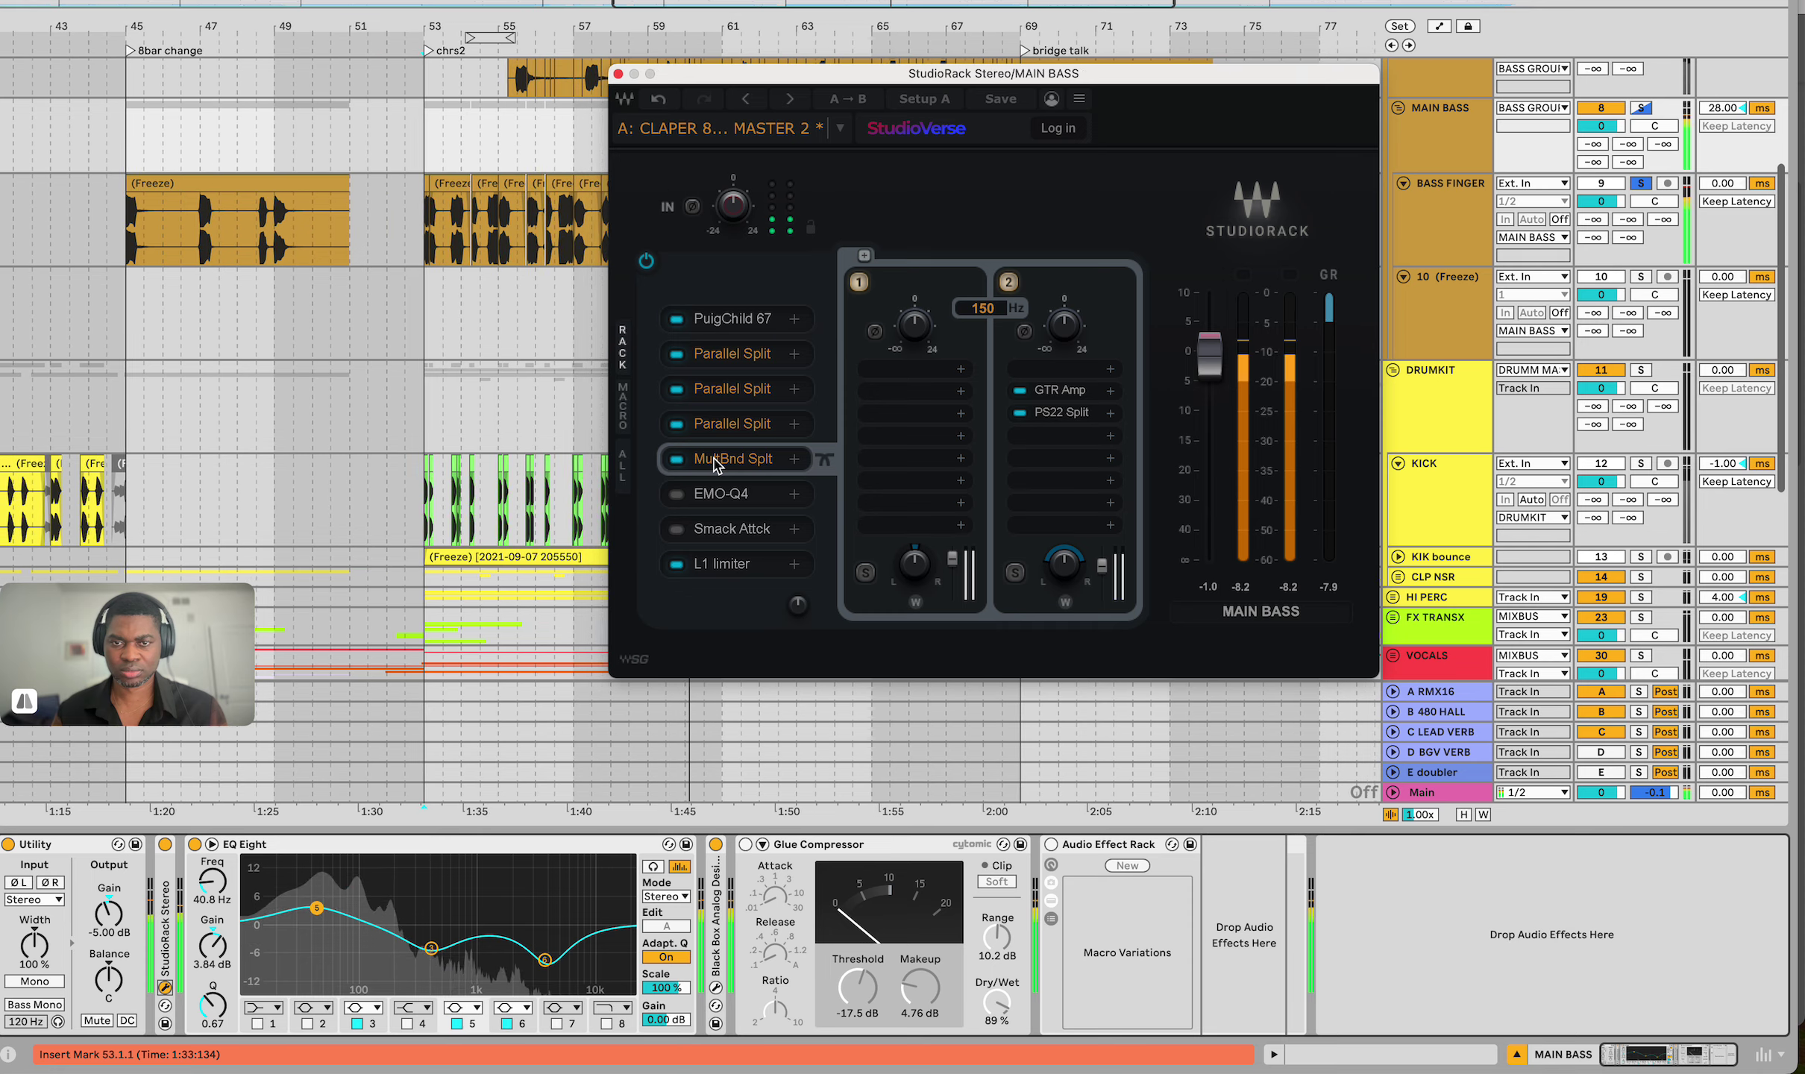
pyautogui.click(1051, 391)
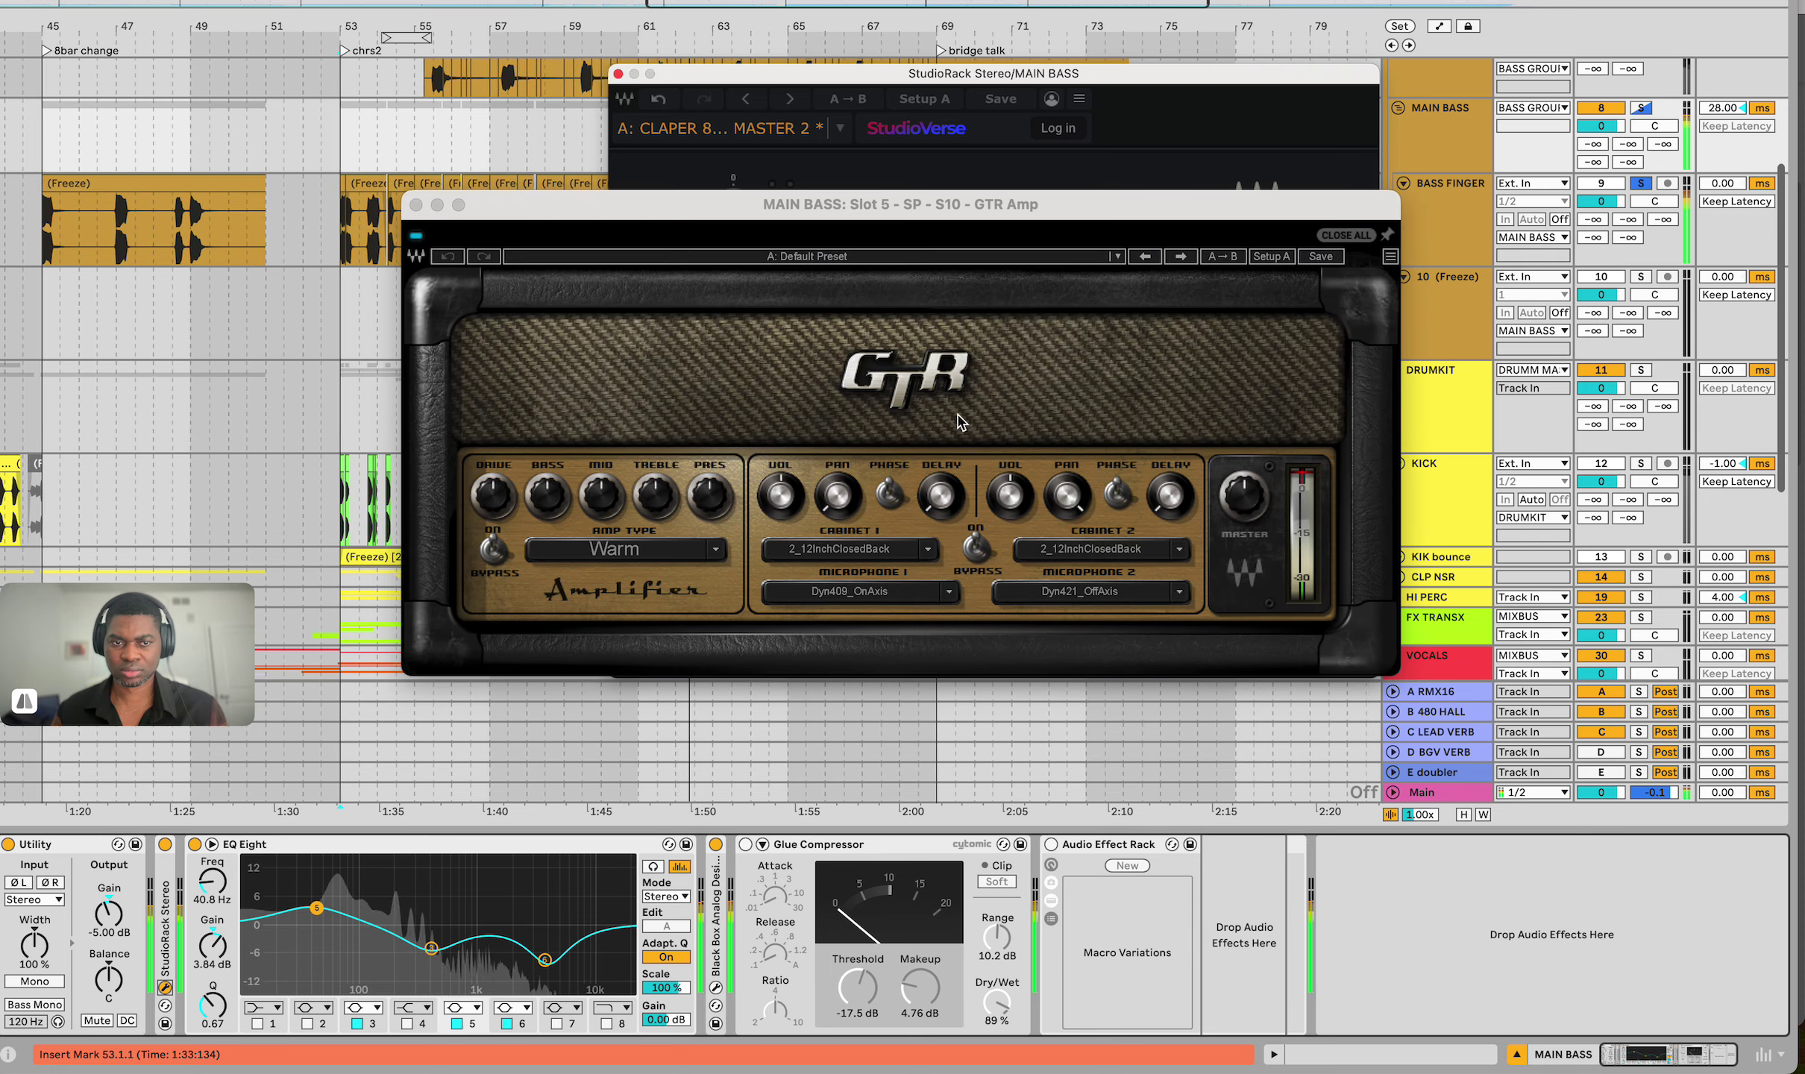
# Adjust the GTR Amp's drive, set its amp type to the bass model Directube, and close the amp window
pyautogui.click(495, 497)
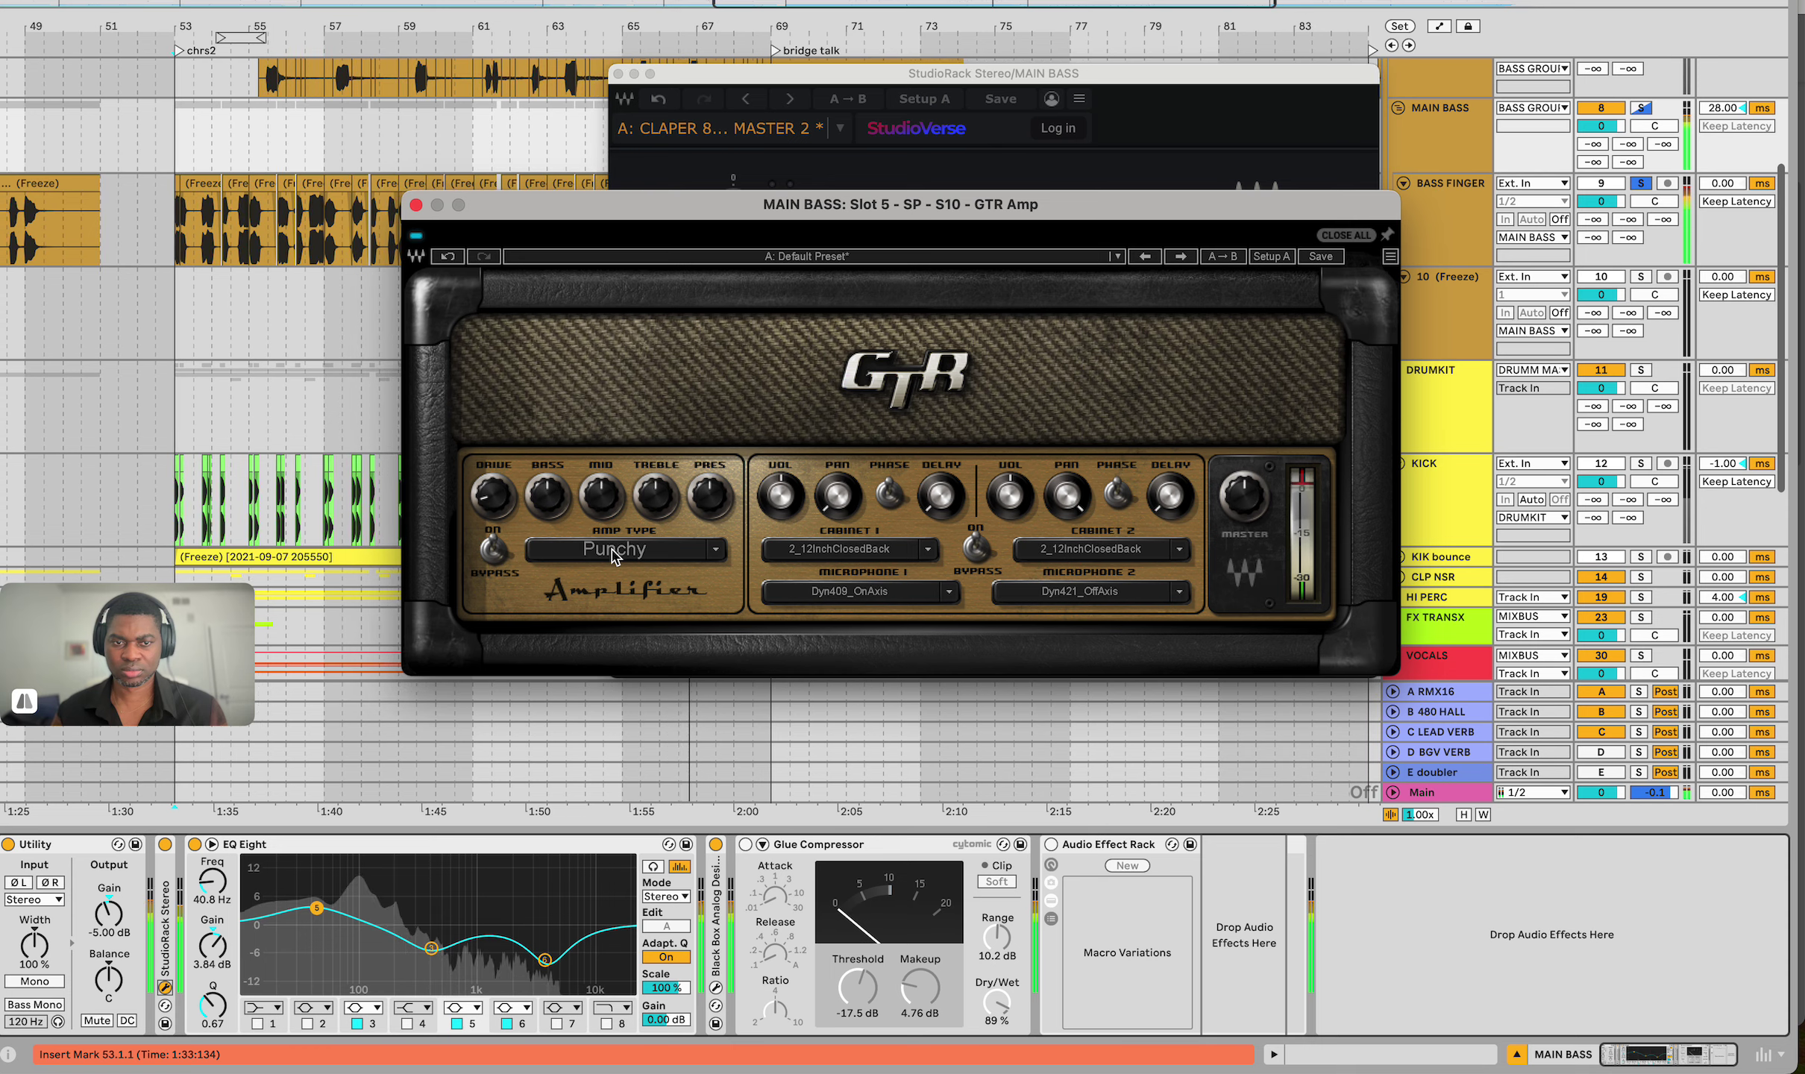
pyautogui.click(717, 551)
pyautogui.moveTo(750, 585)
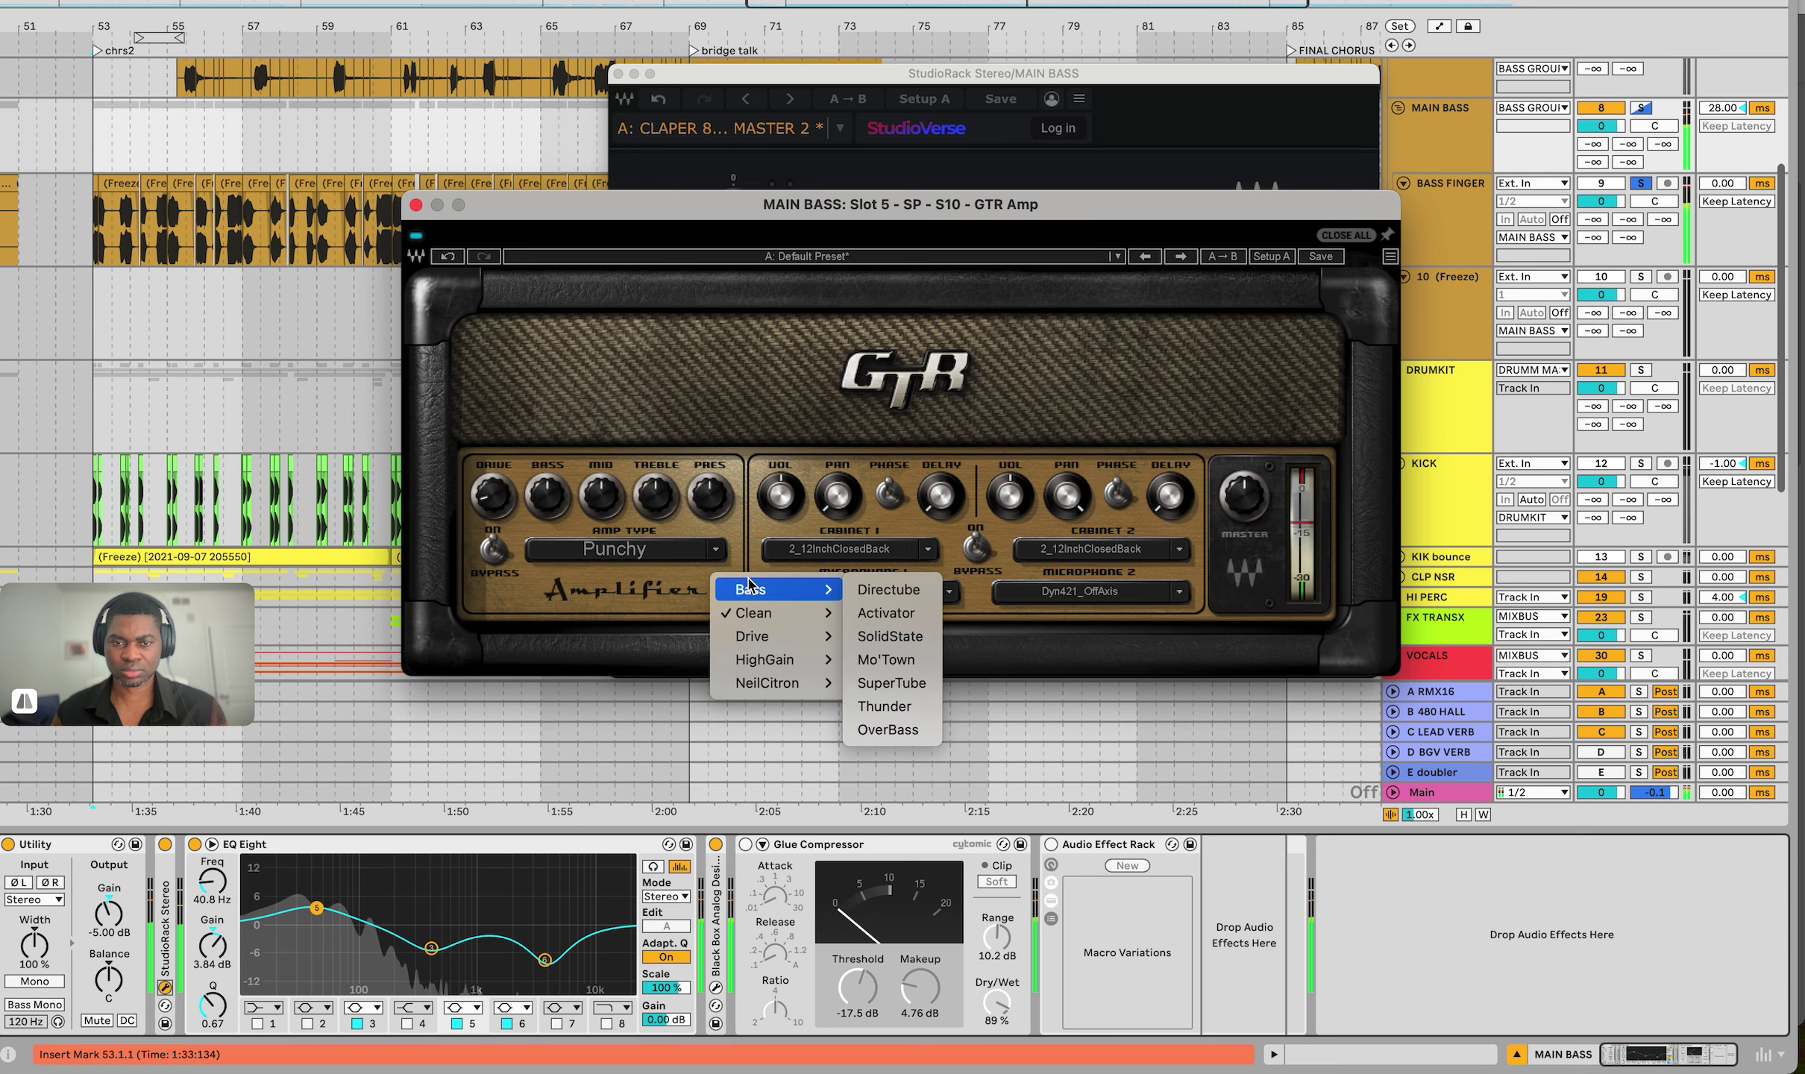
pyautogui.click(883, 591)
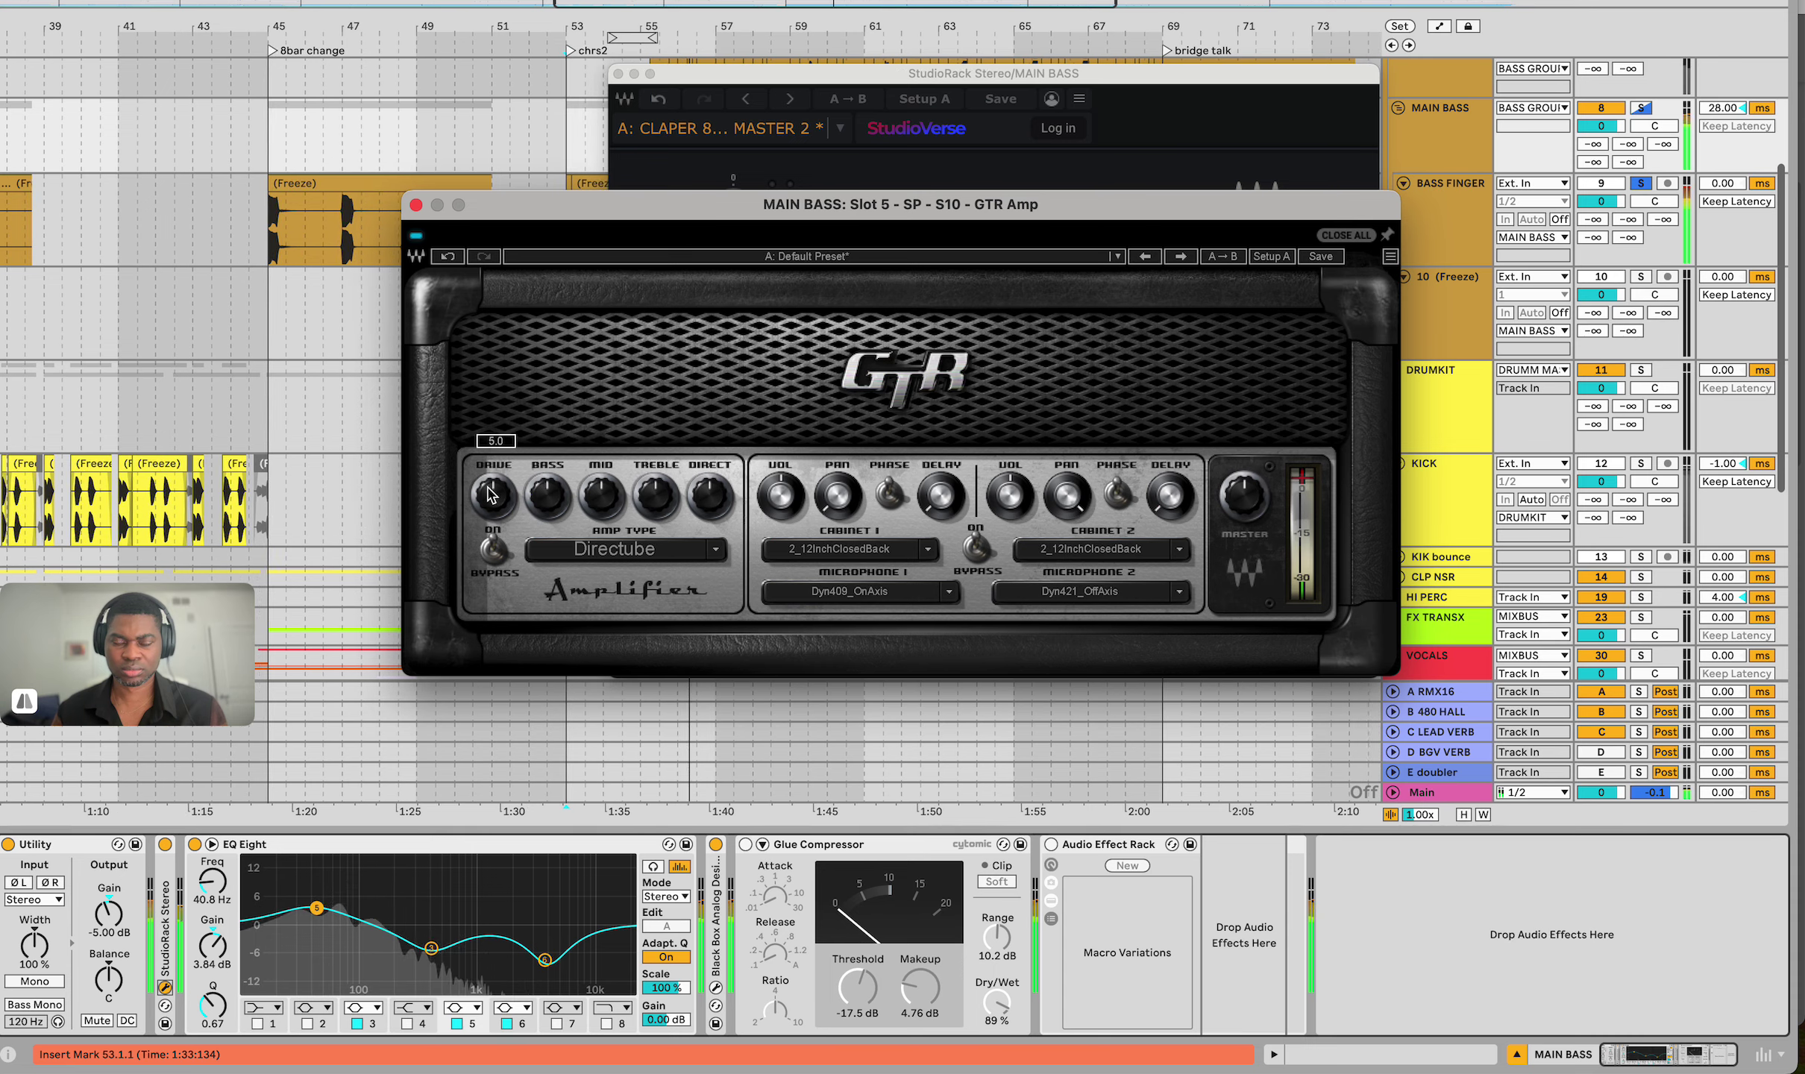
pyautogui.click(416, 205)
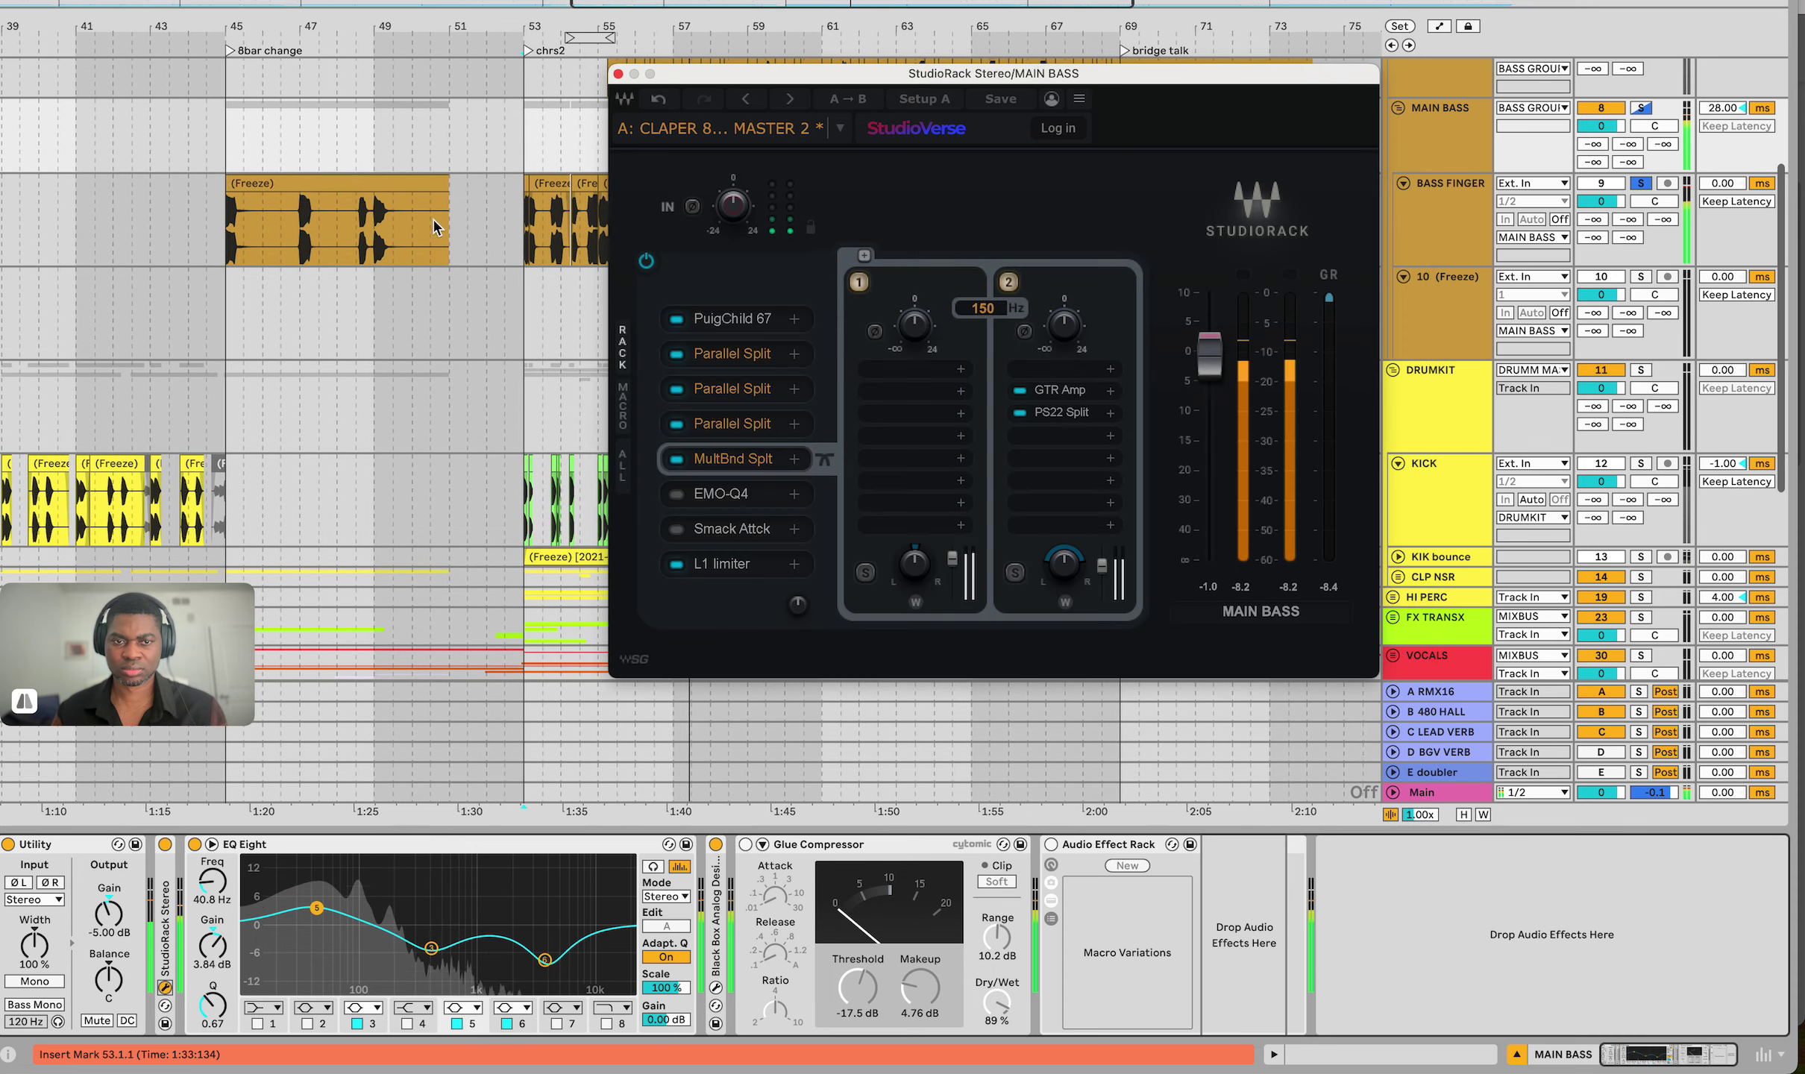
# Examine the plugins inside the fourth-slot and third-slot Parallel Splits, and close StudioRack
pyautogui.click(728, 424)
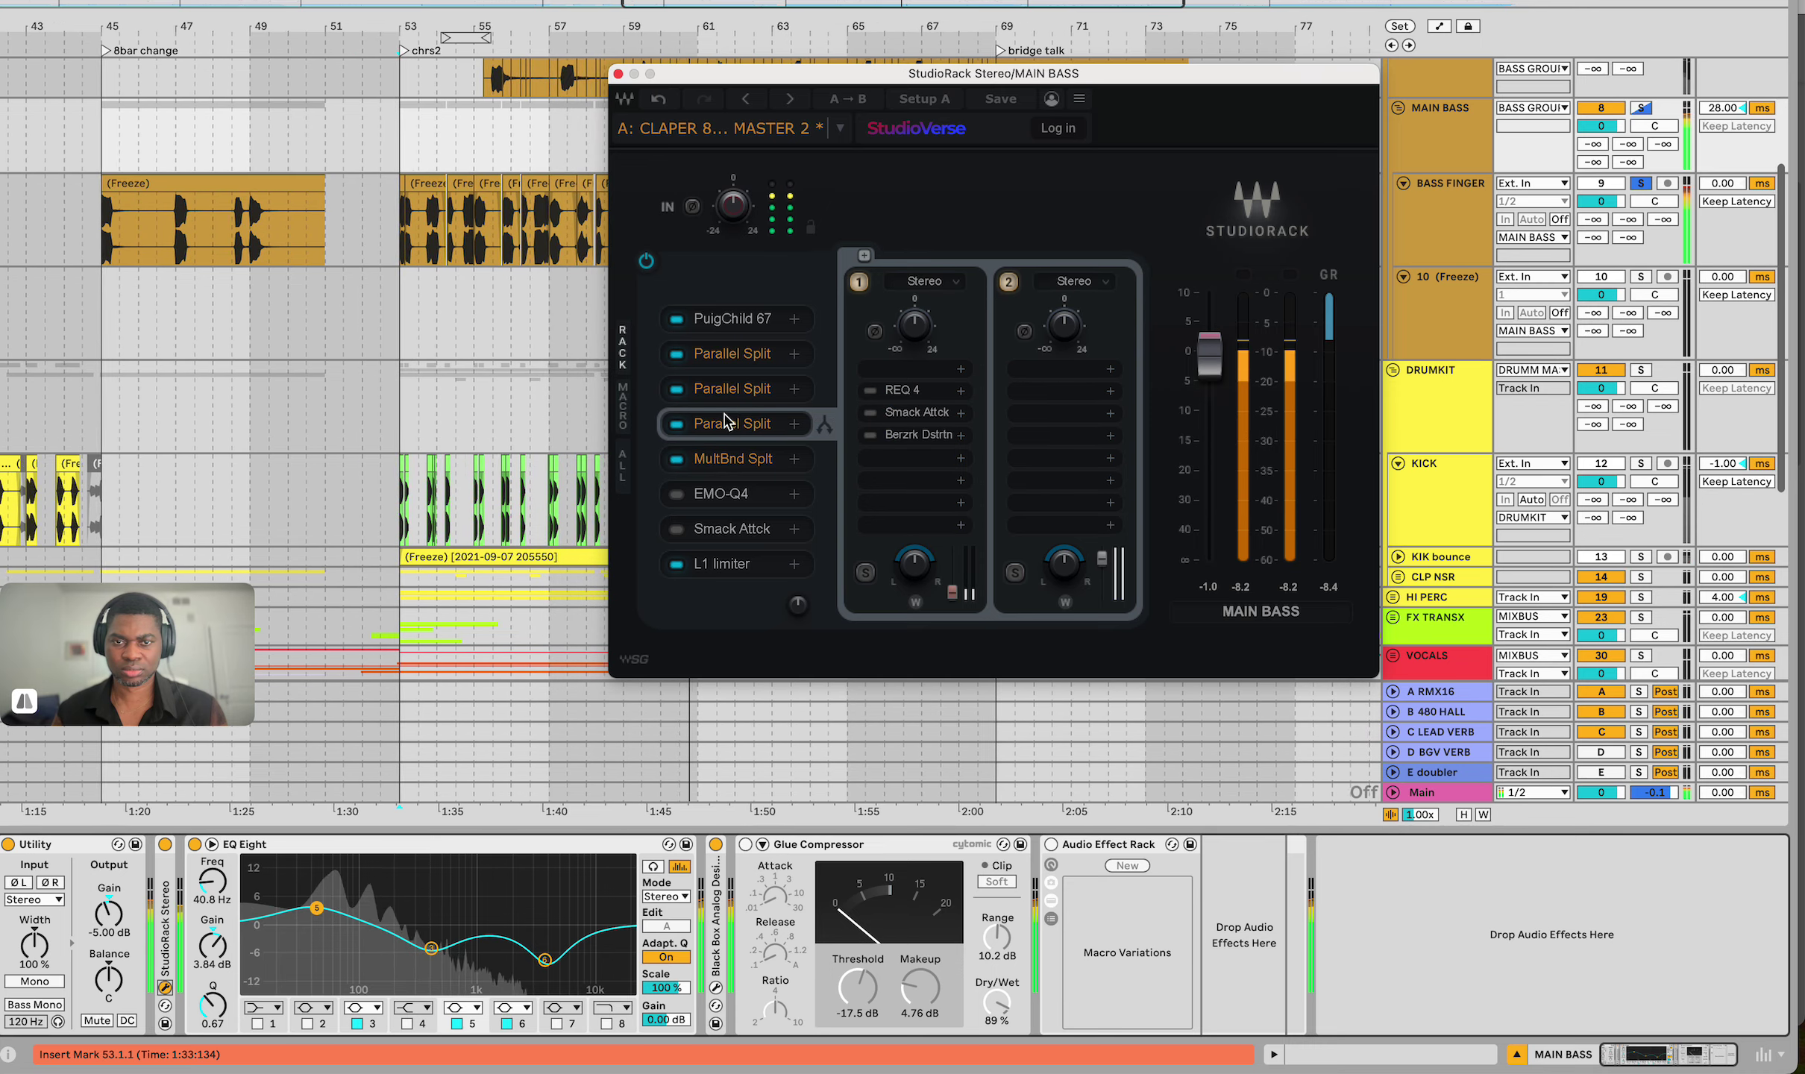
pyautogui.click(728, 388)
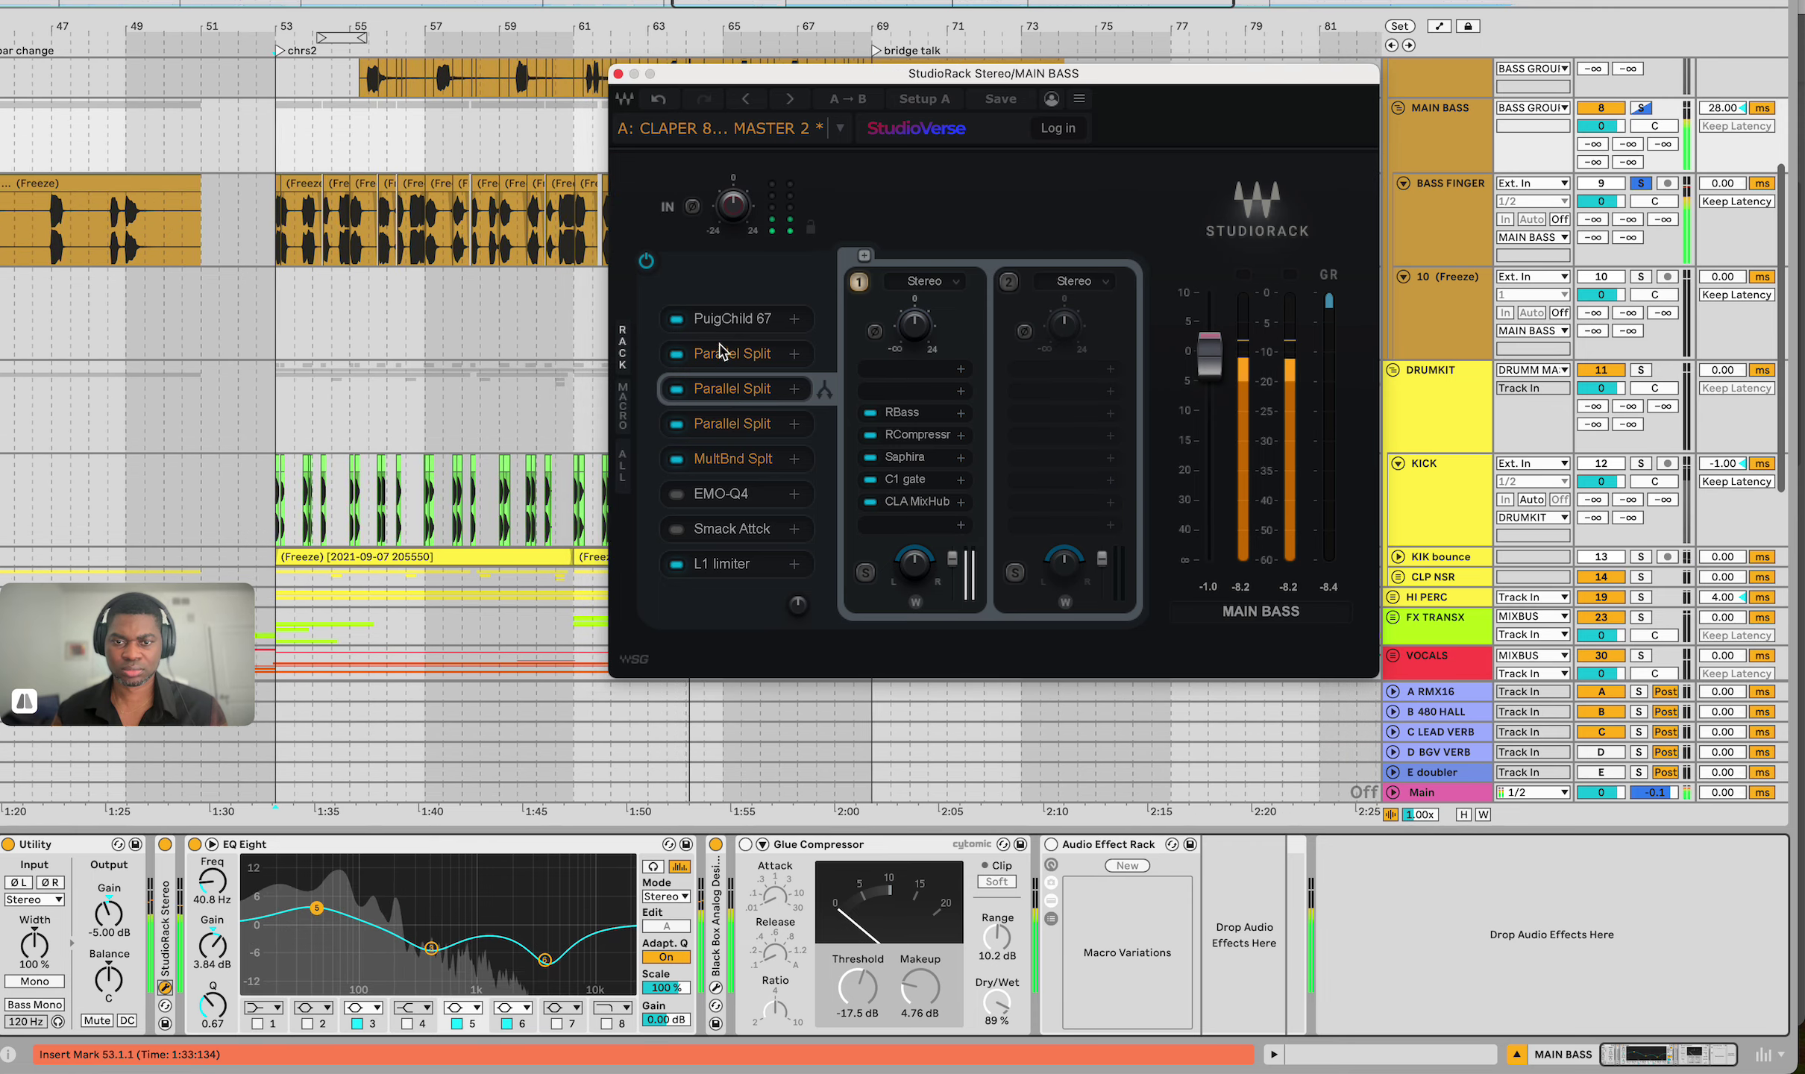
pyautogui.click(619, 74)
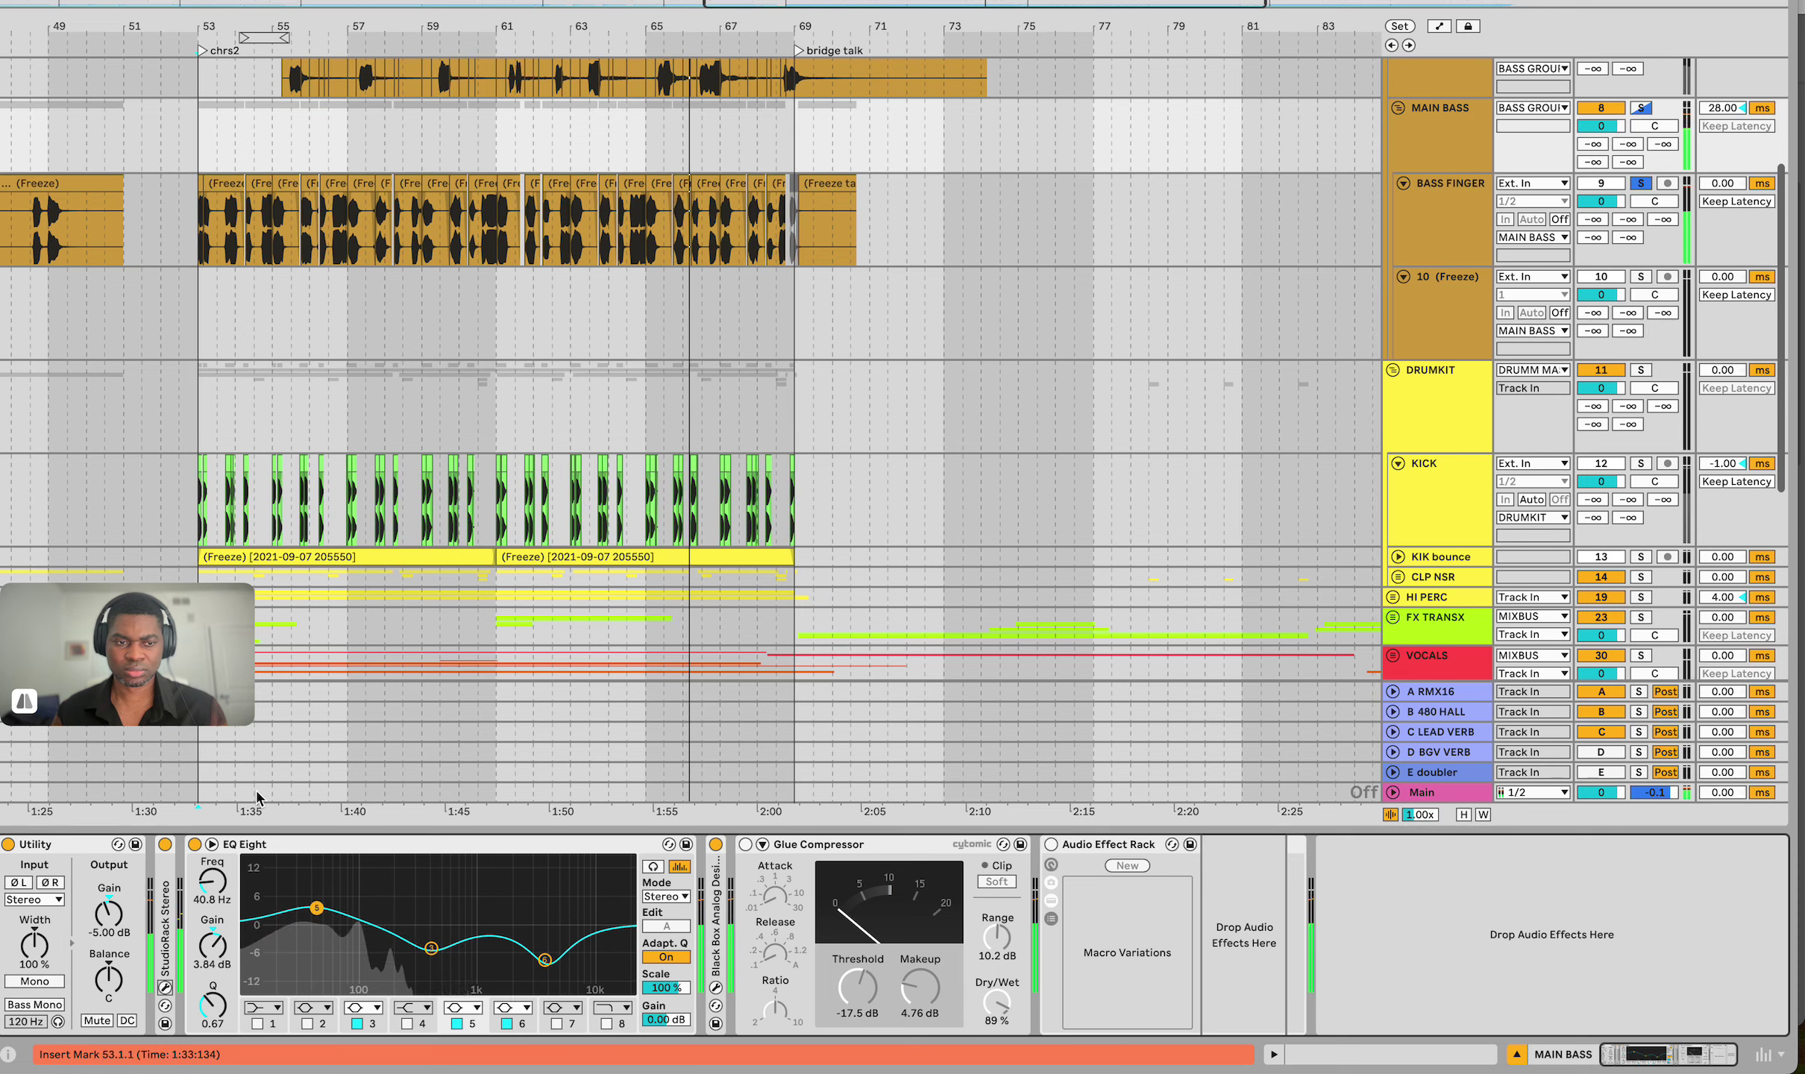
# Examine the main output's frequency spectrum in SPAN on the Main track, and close the analyzer
pyautogui.click(256, 795)
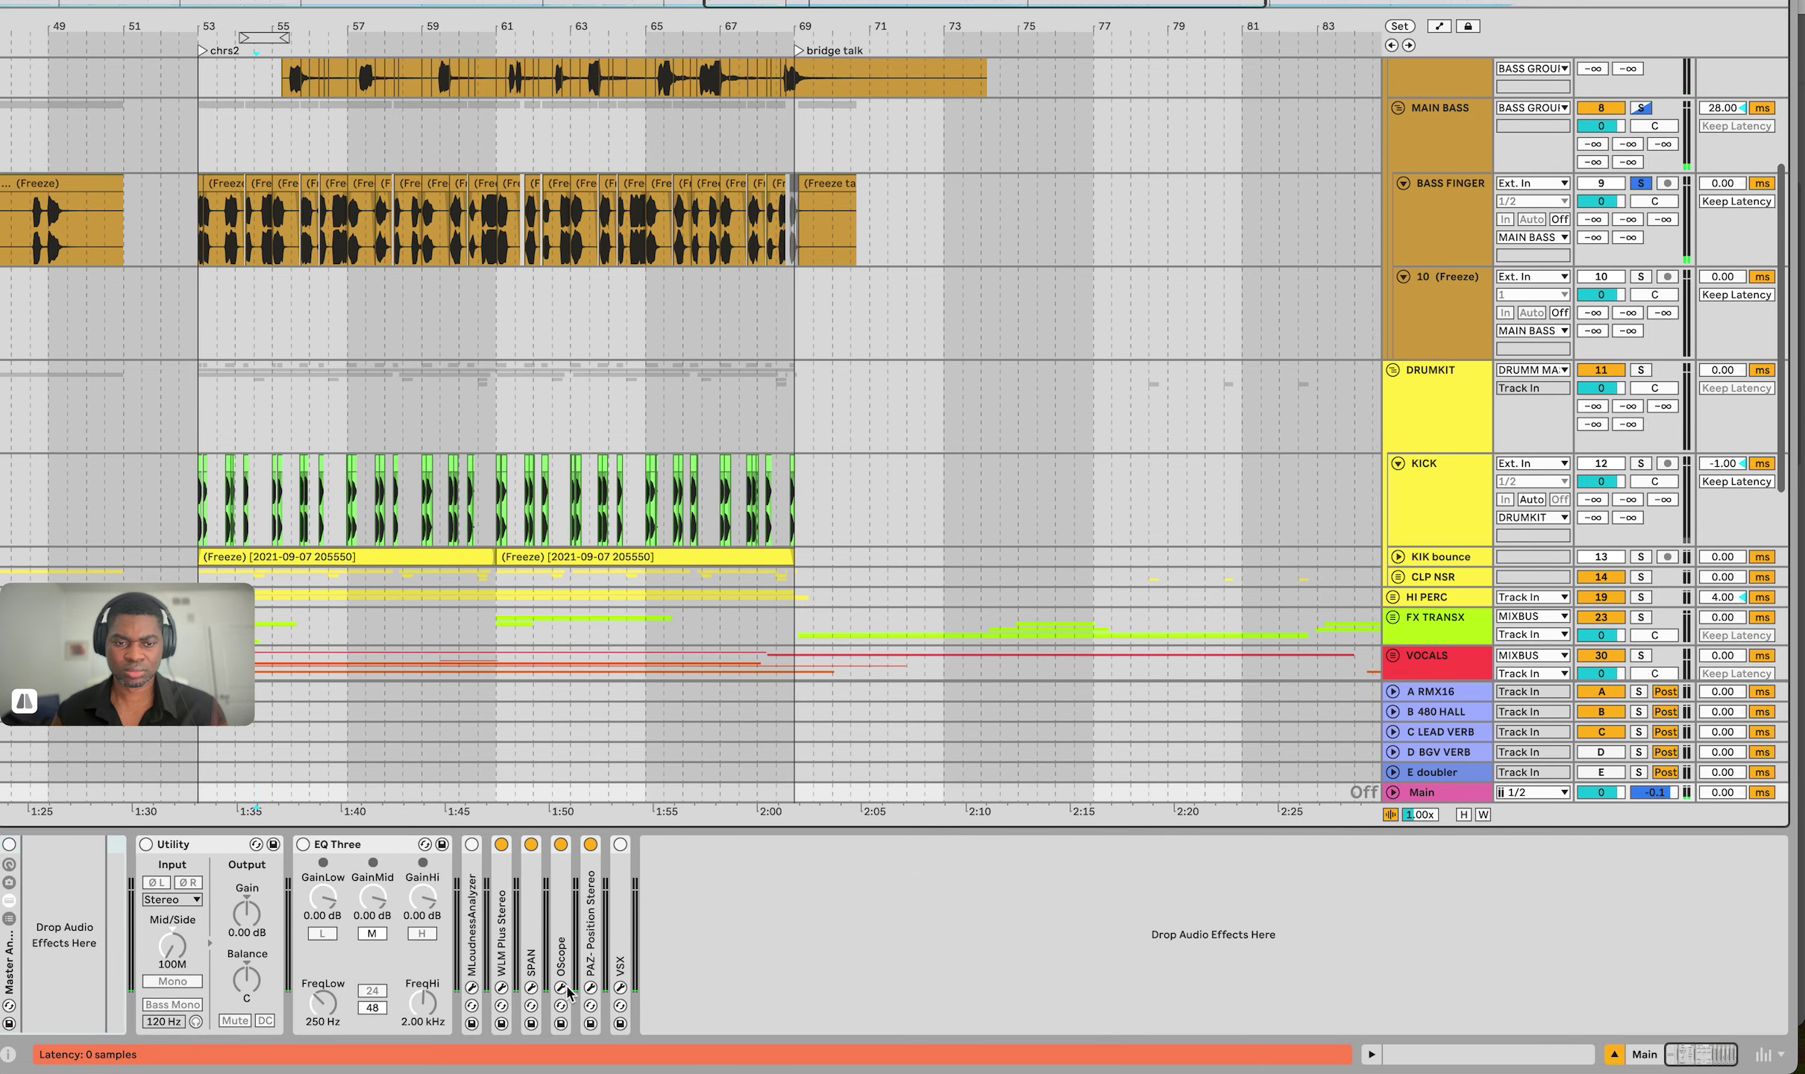
pyautogui.click(531, 988)
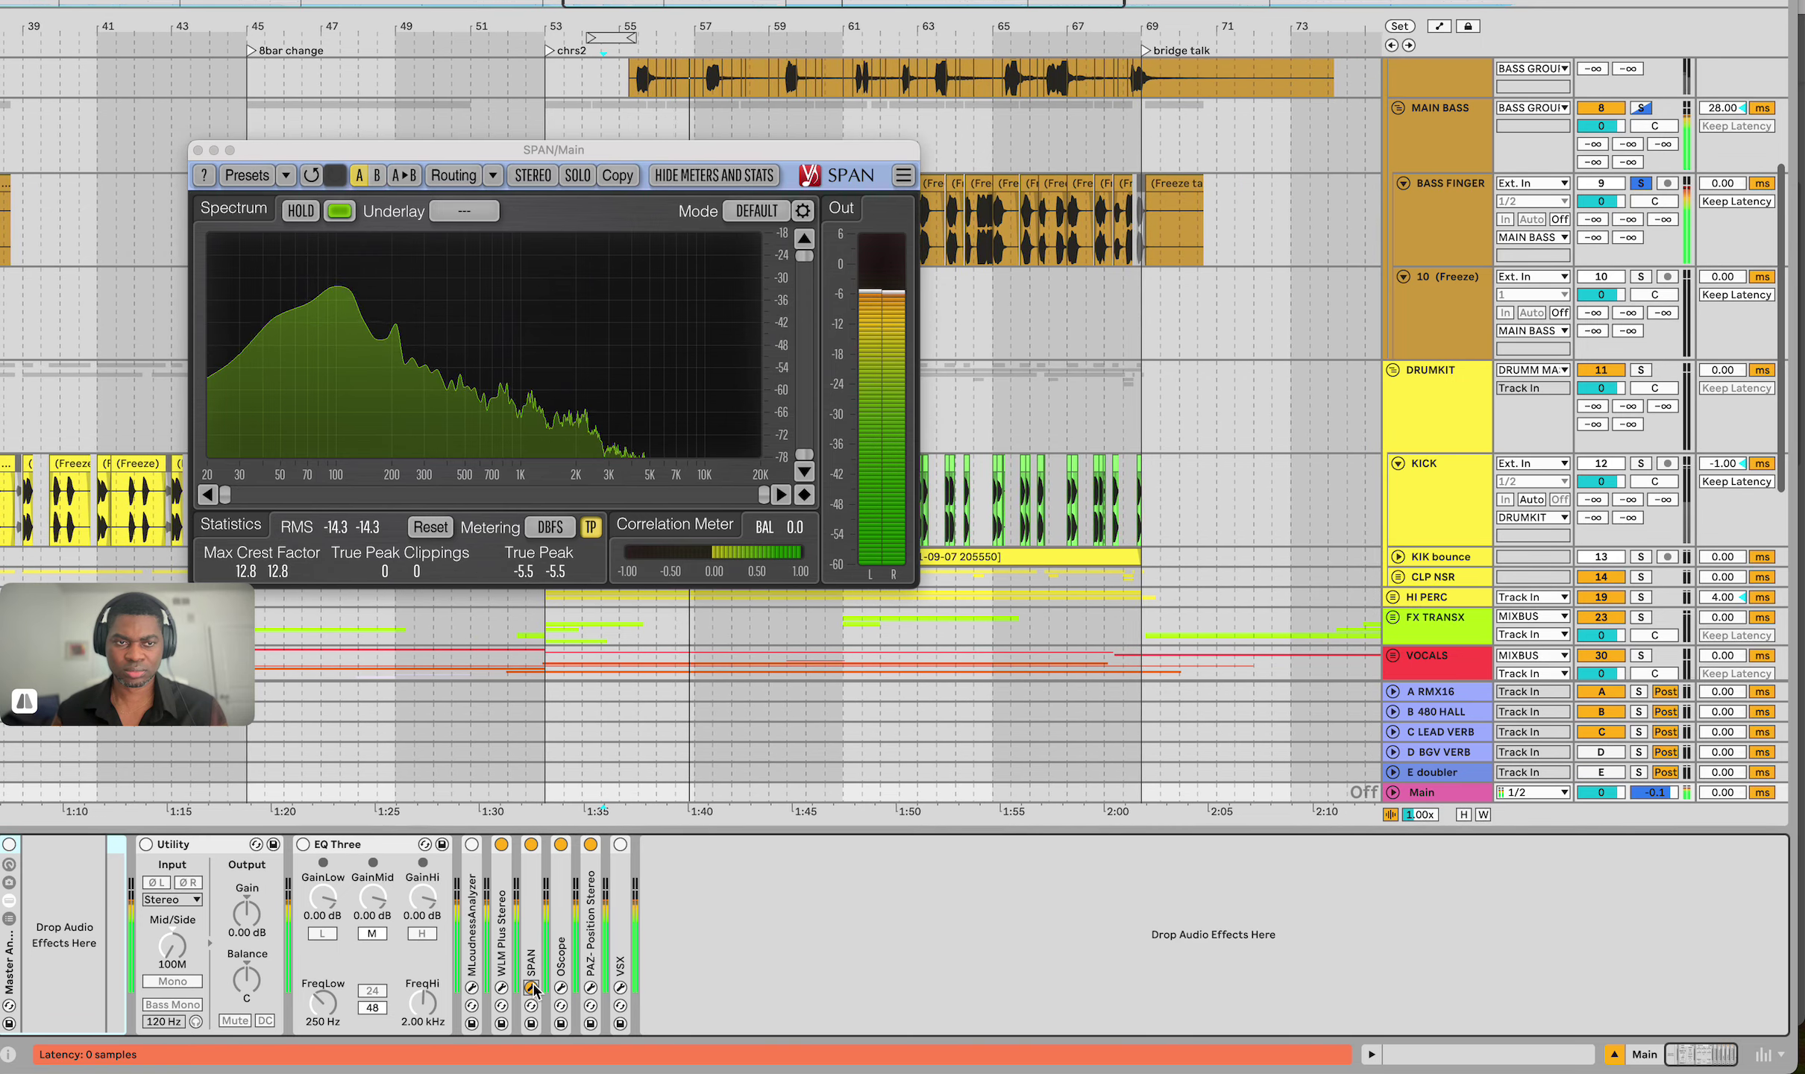
pyautogui.click(531, 988)
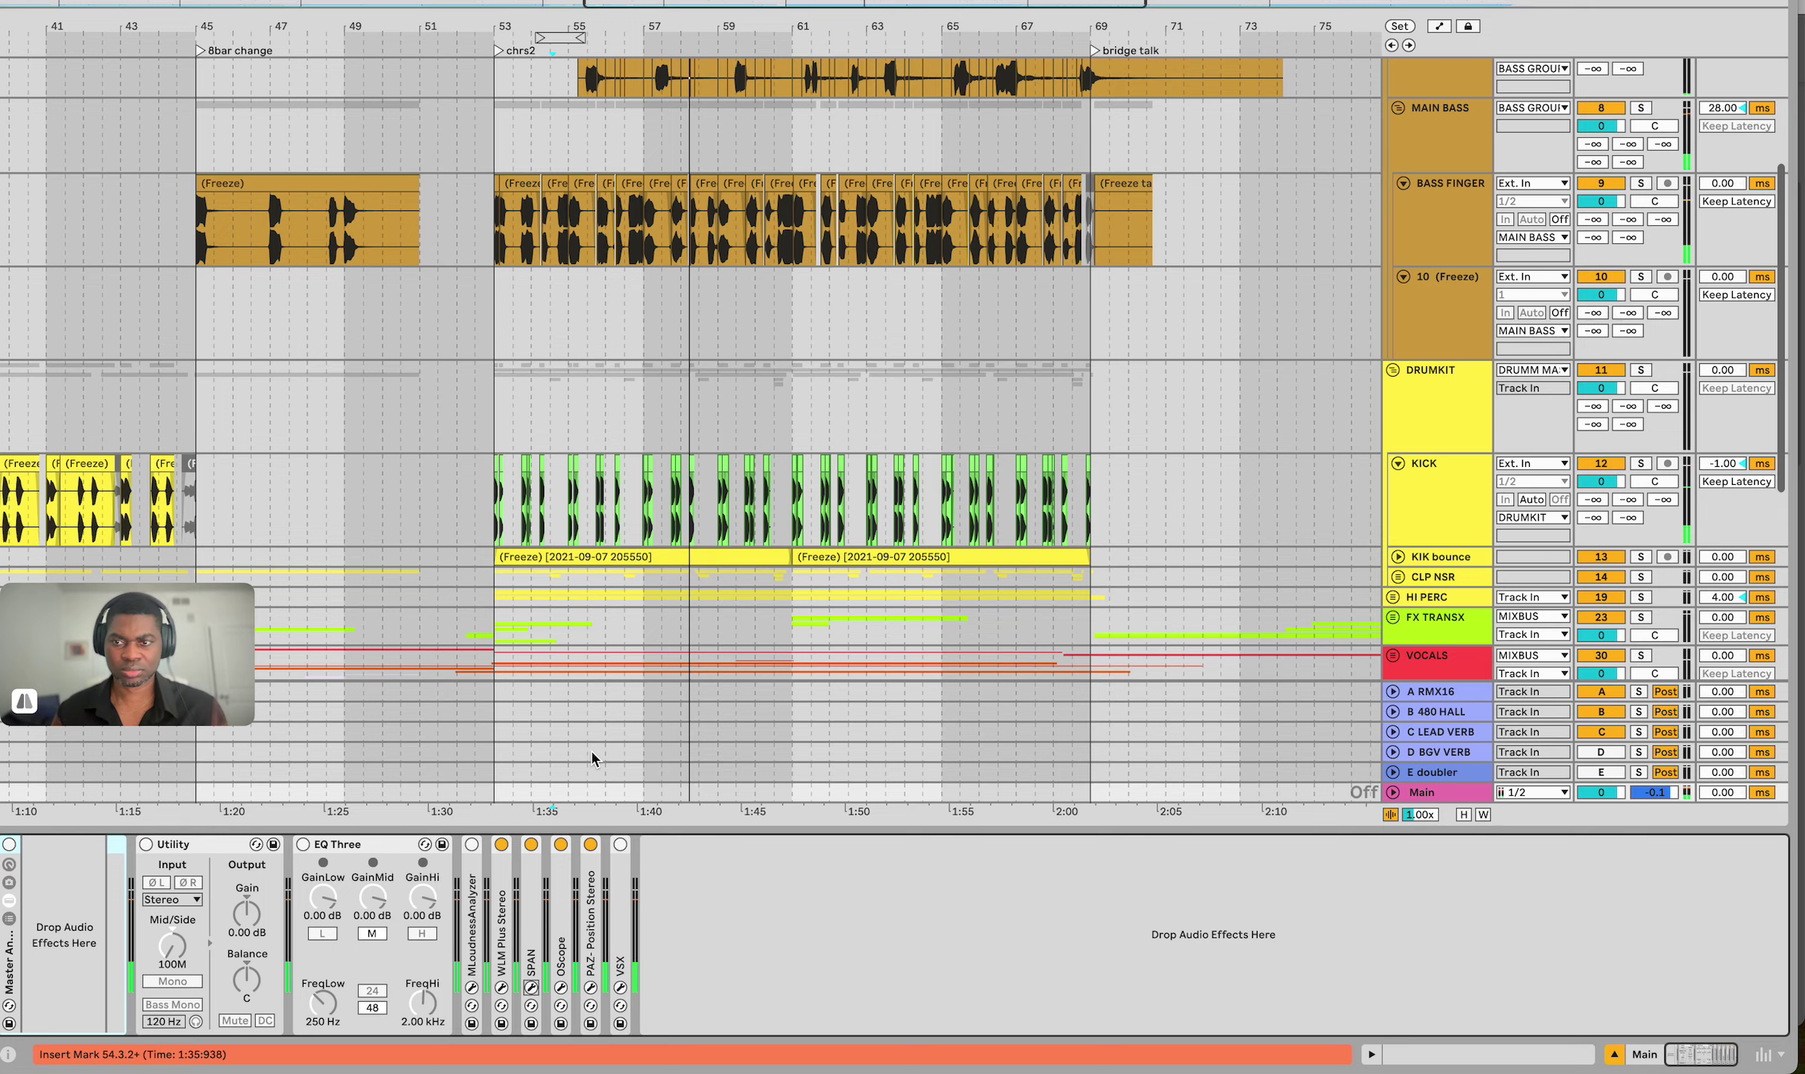
# Mute the VOCALS group and select it
pyautogui.scroll(-5, 716, 574)
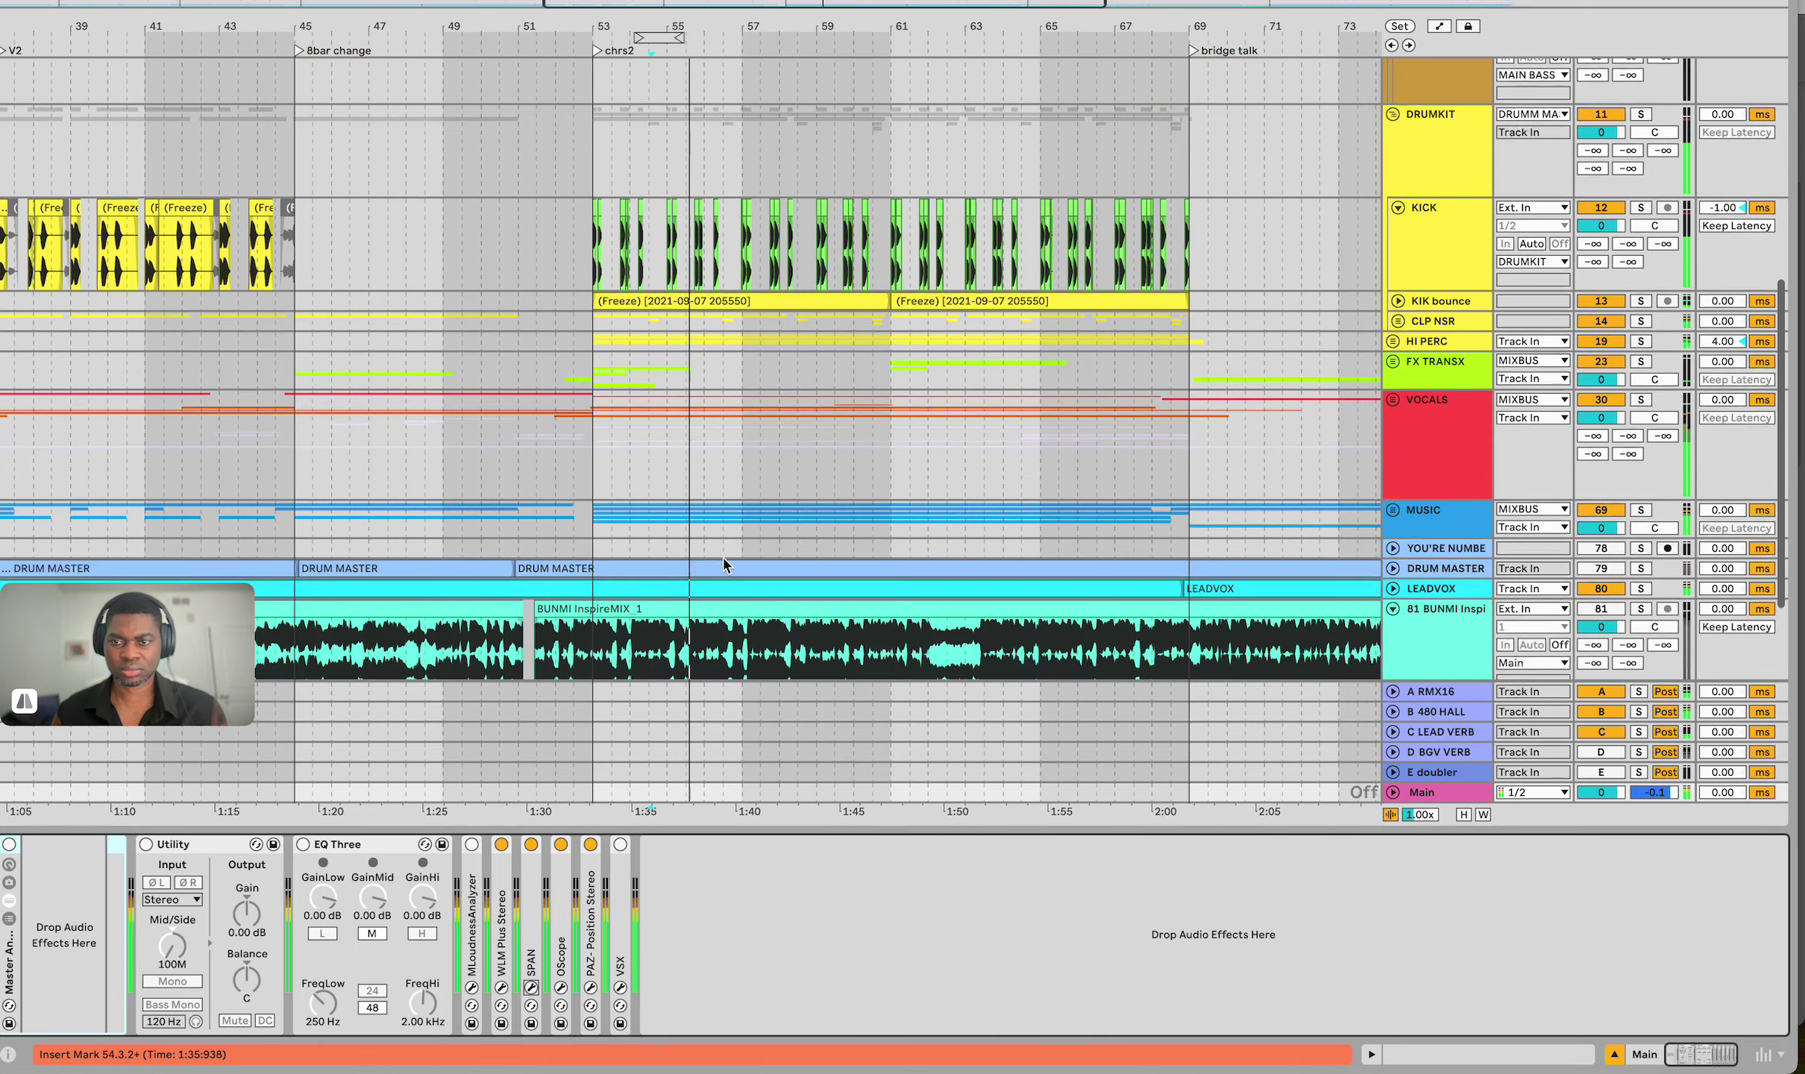
pyautogui.click(1601, 400)
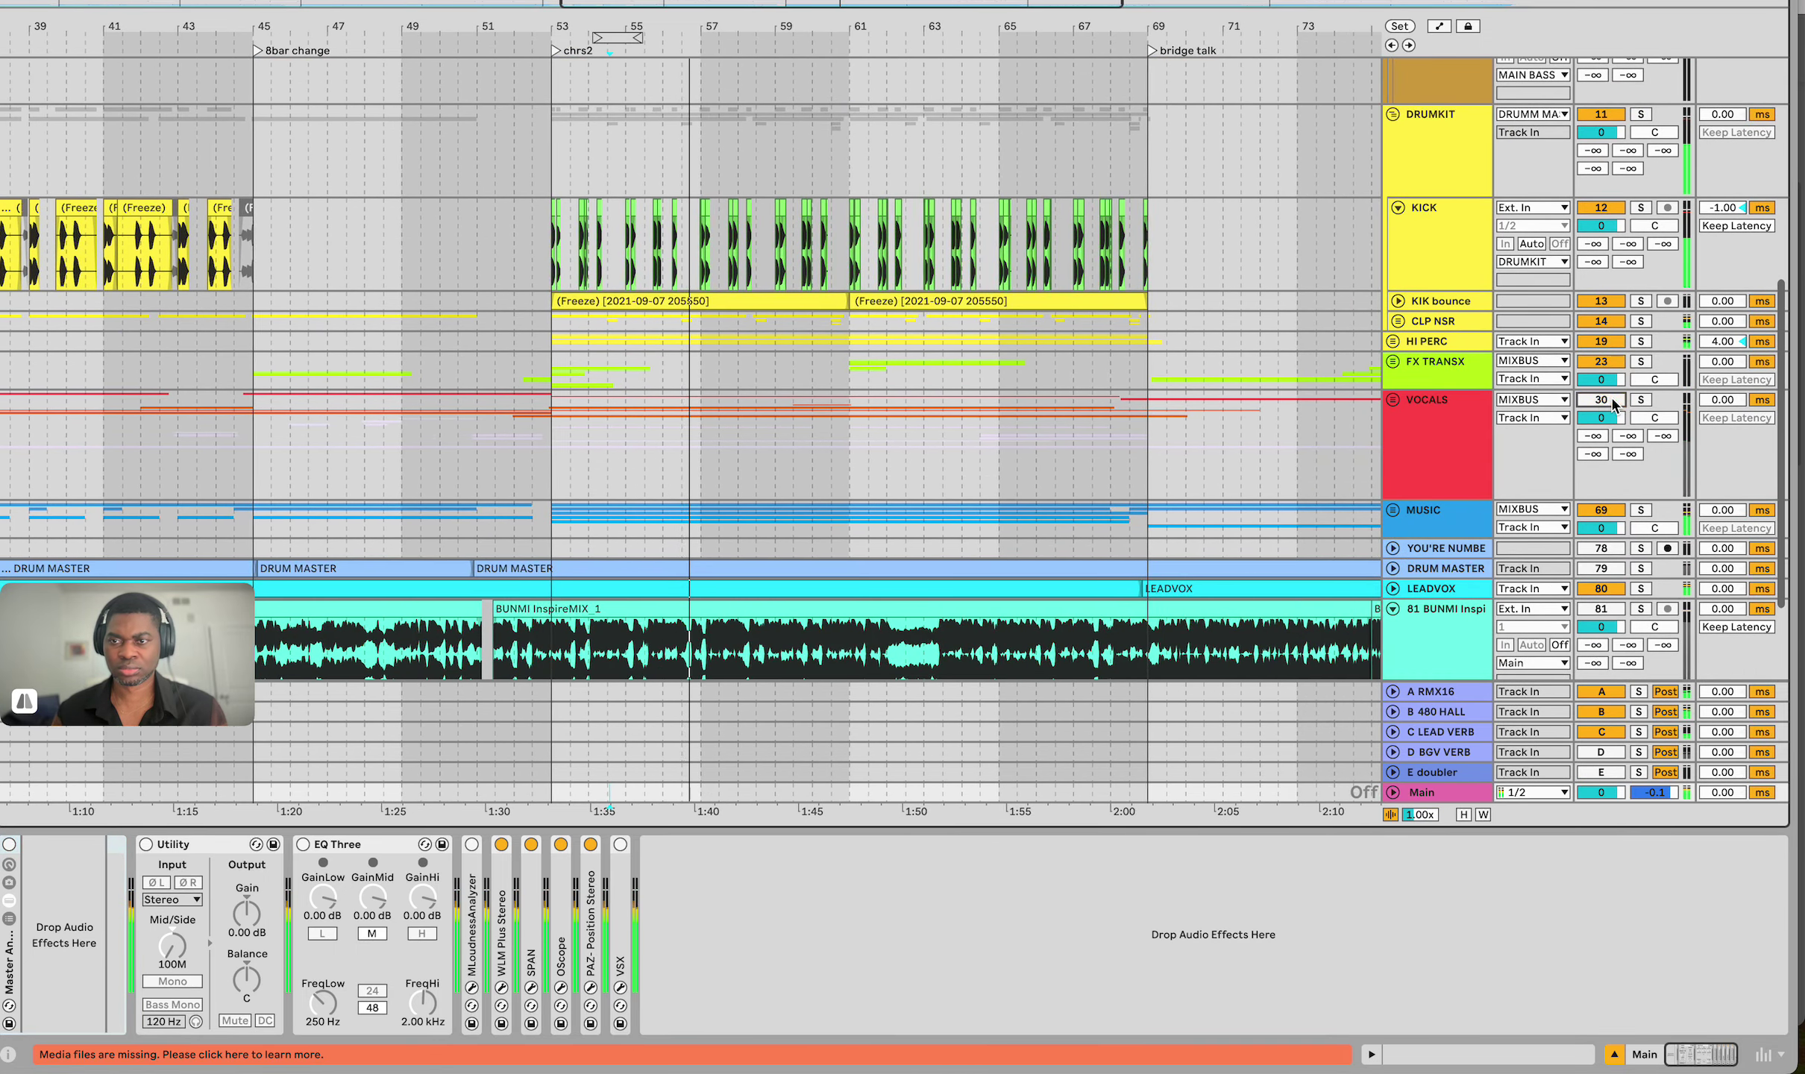
pyautogui.click(1581, 478)
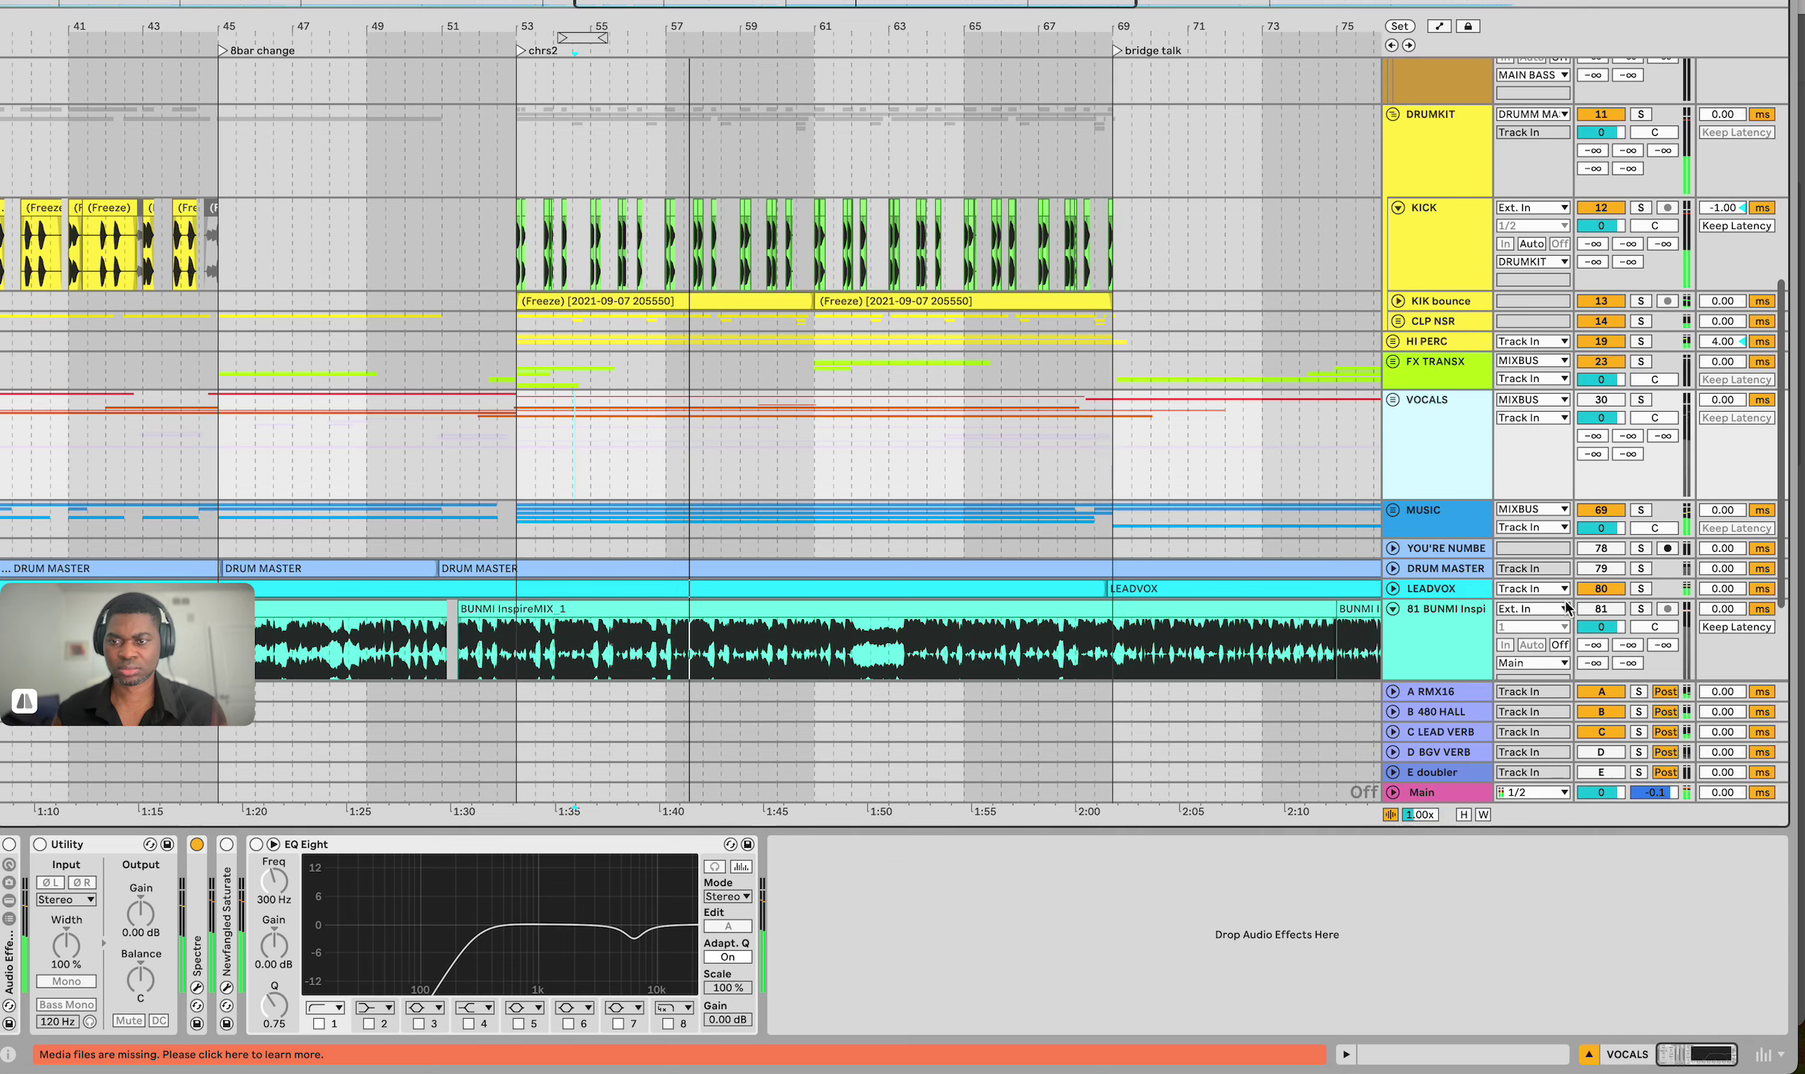
# Move the turquoise LEADVOX track below the DRUM MASTER track into the VOCALS group and expand the group
pyautogui.moveTo(1450, 592); pyautogui.dragTo(1406, 470)
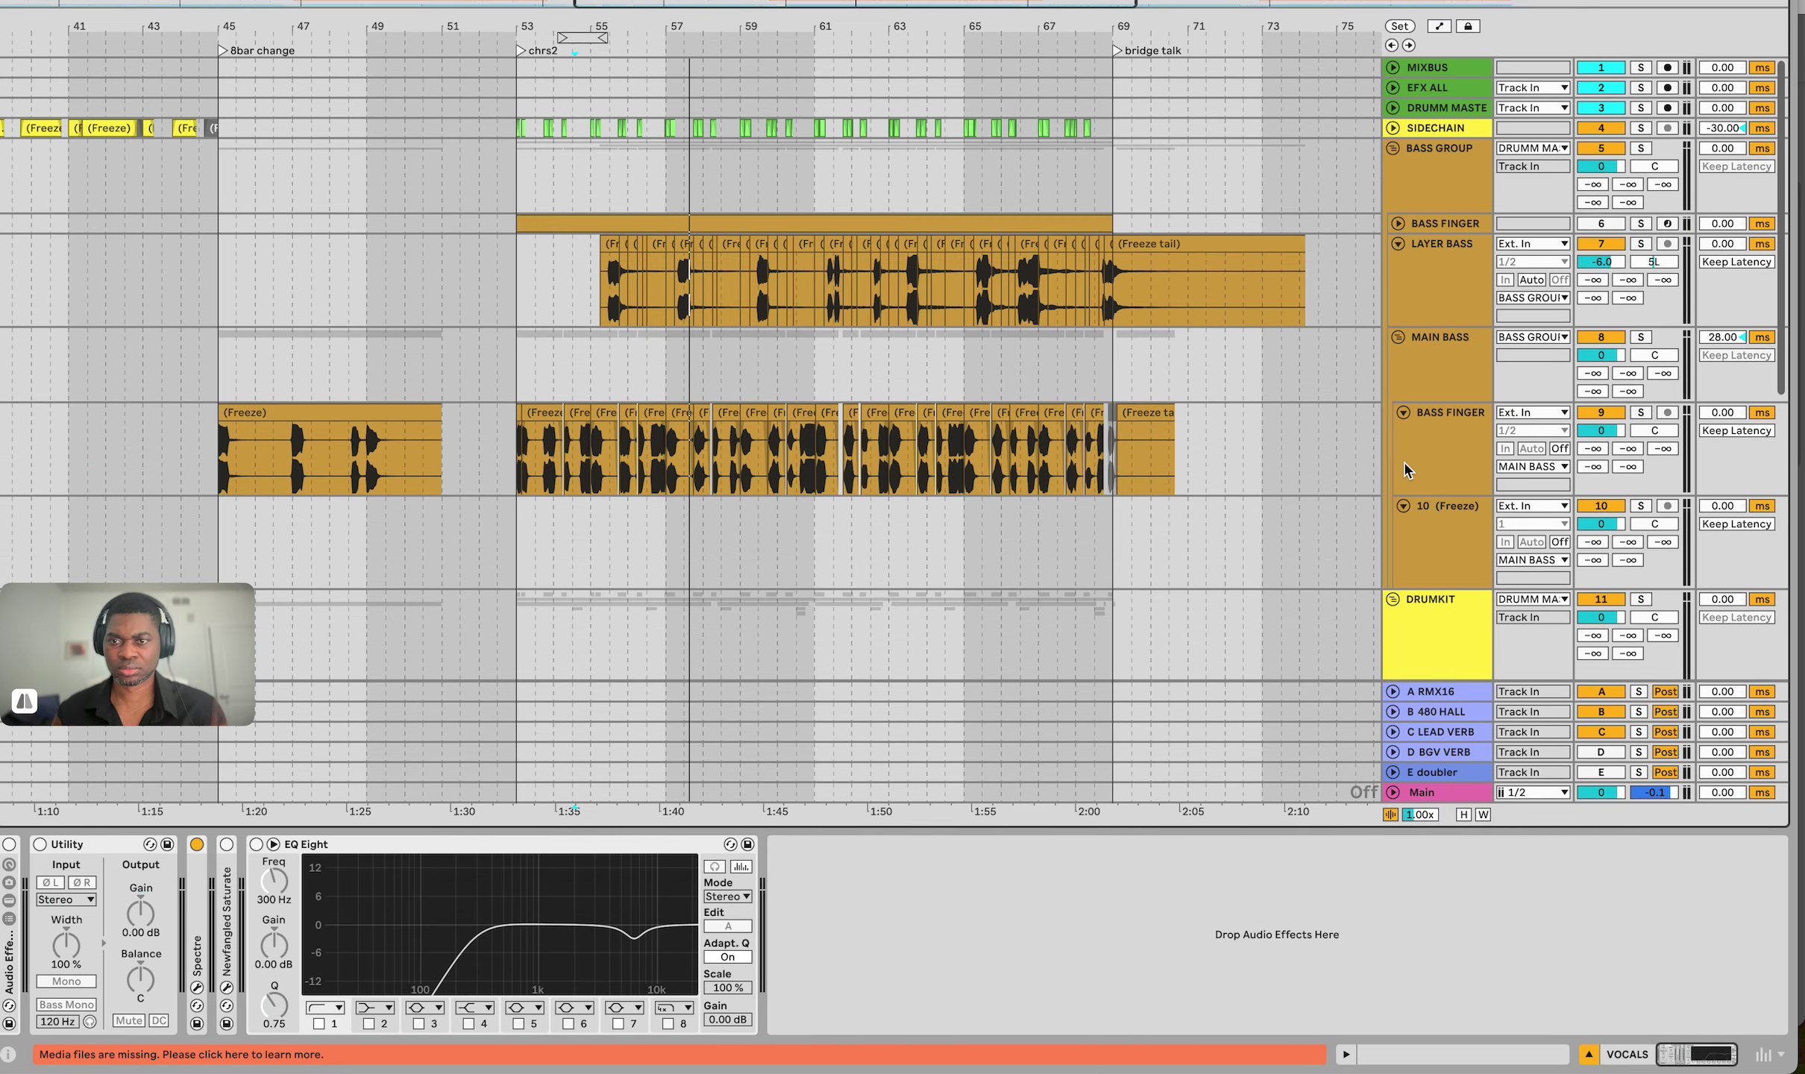
pyautogui.scroll(-15, 1406, 470)
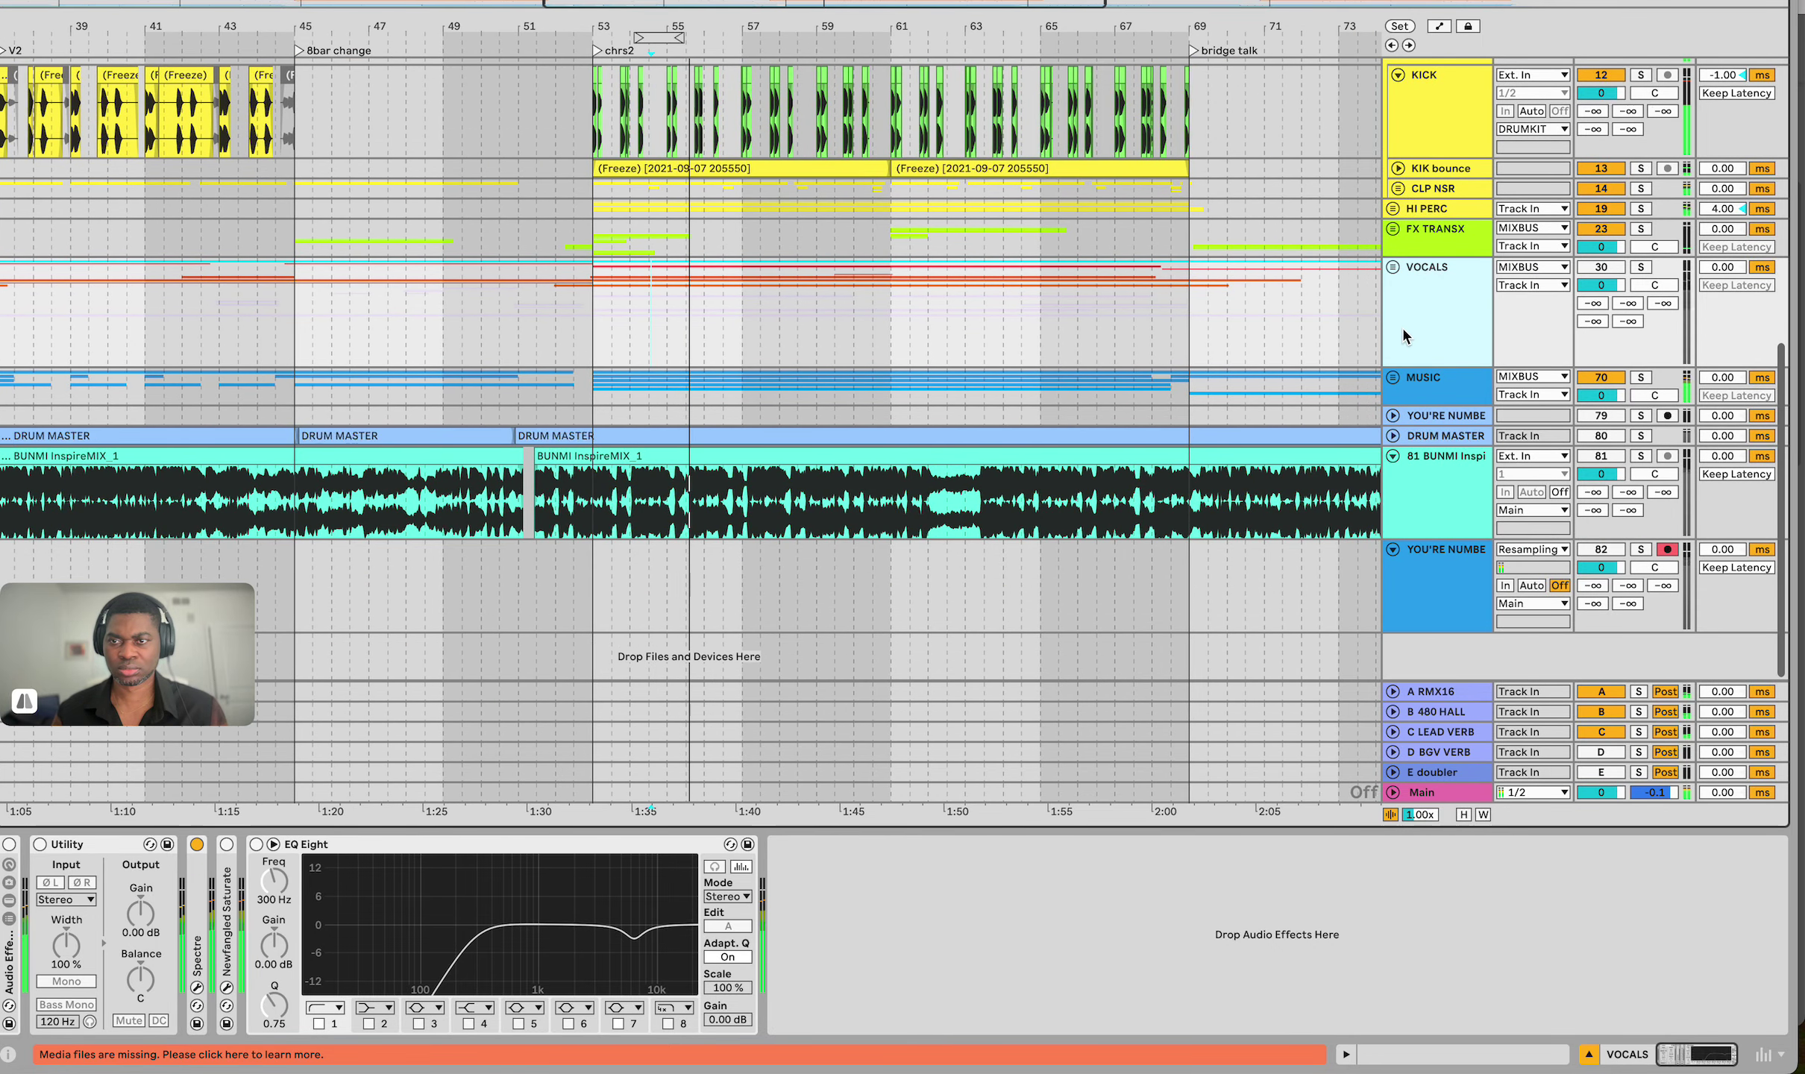
pyautogui.click(1392, 270)
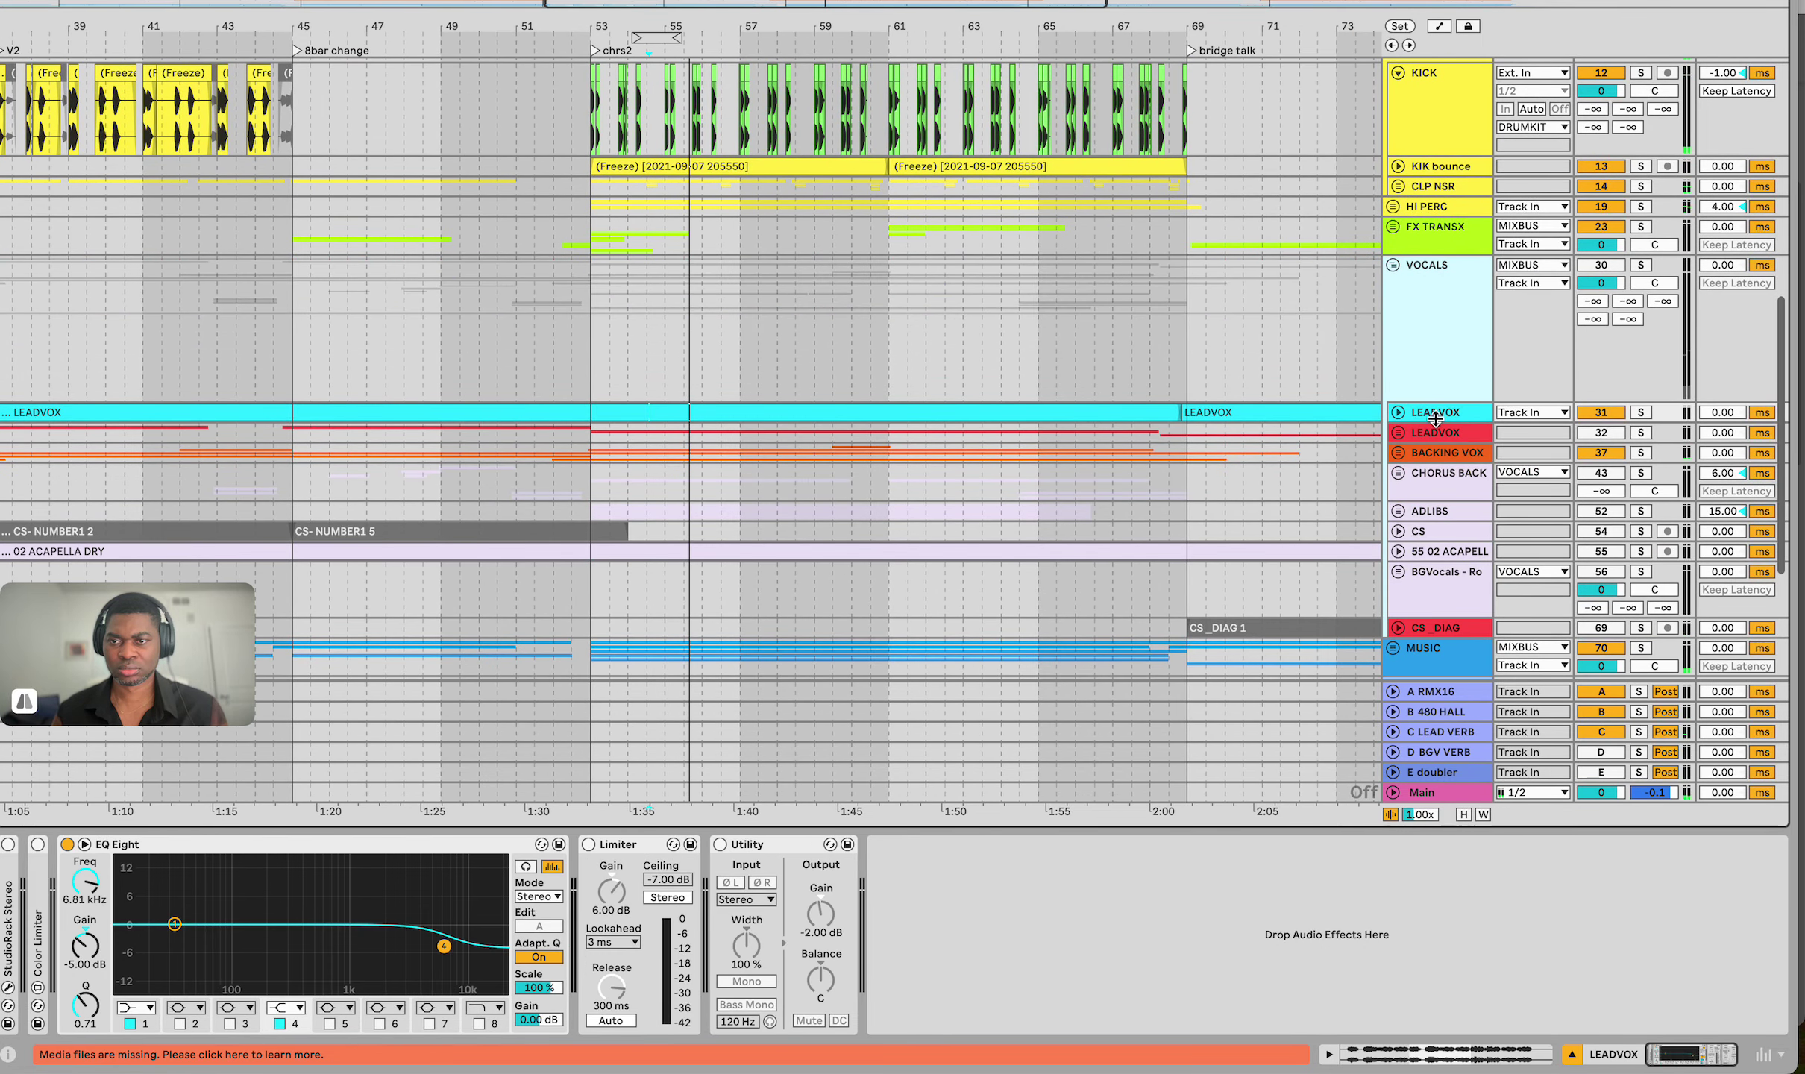
# Unfold the turquoise LEADVOX track, route its output to VOCALS, and collapse the VOCALS group
pyautogui.click(1398, 418)
pyautogui.click(1535, 466)
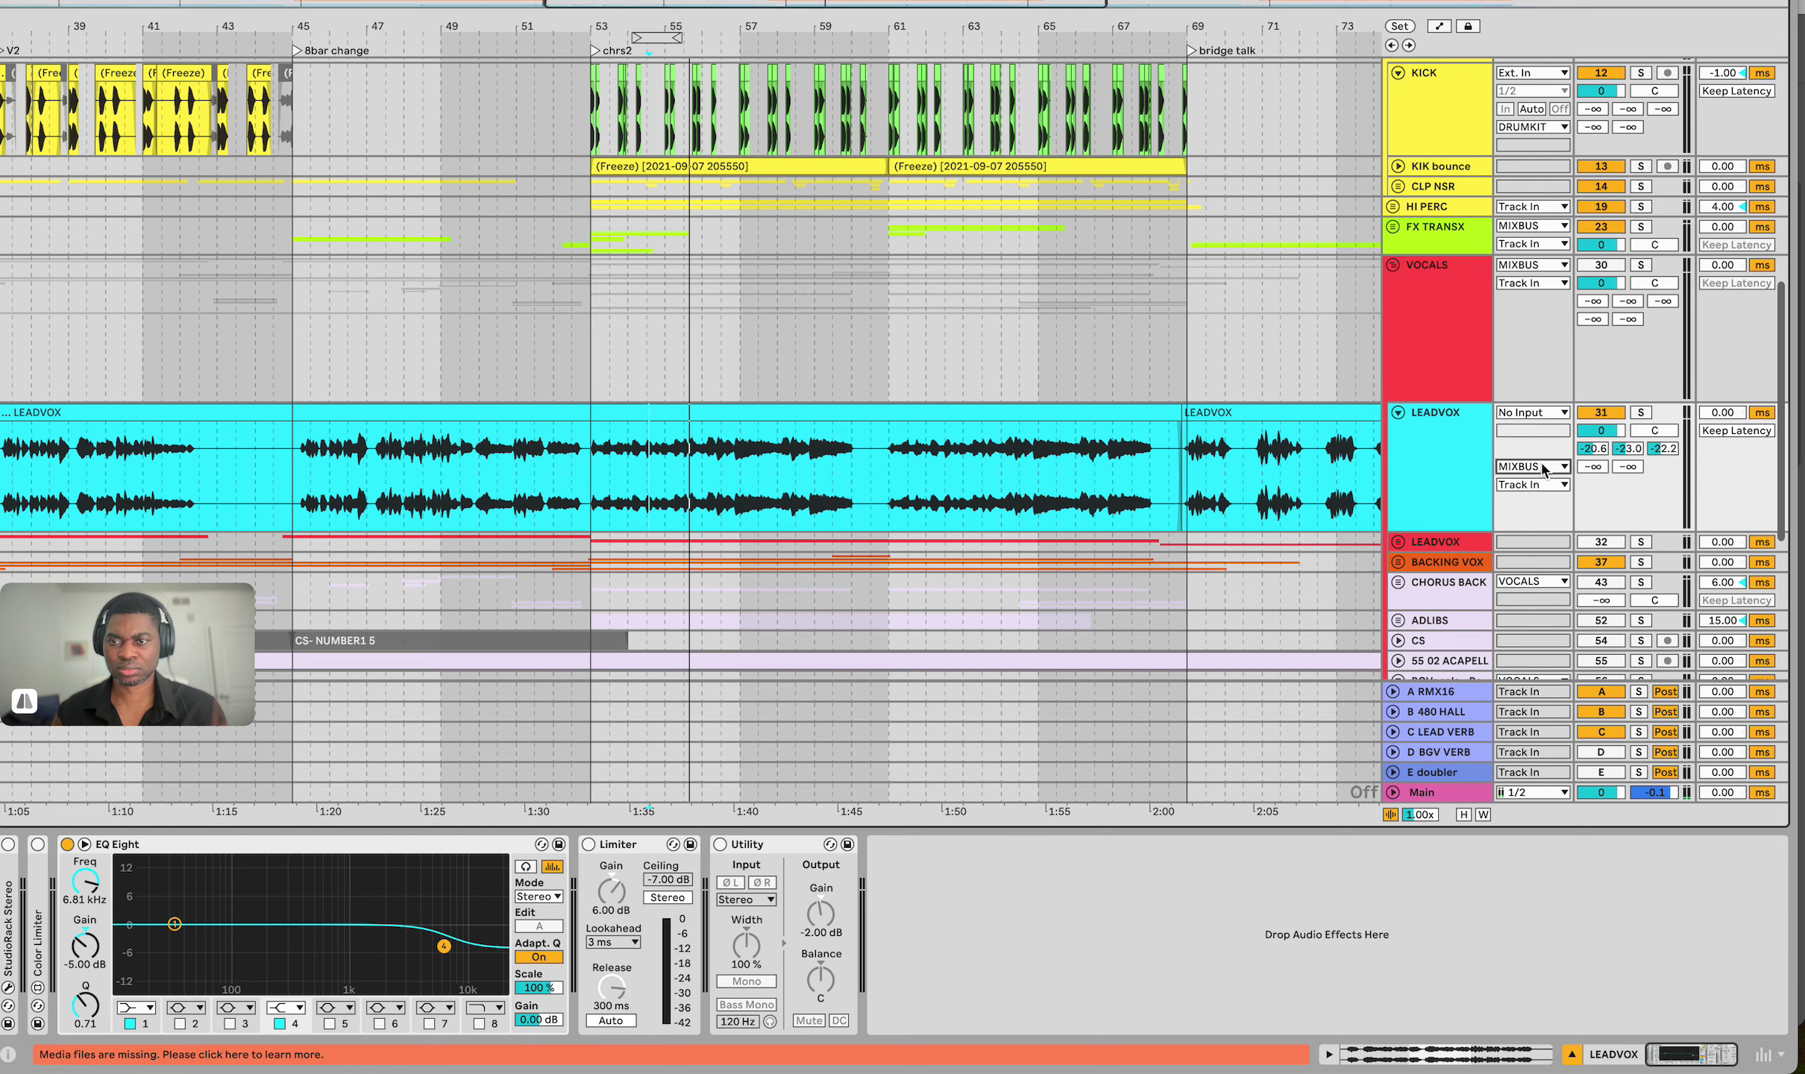
pyautogui.click(1522, 525)
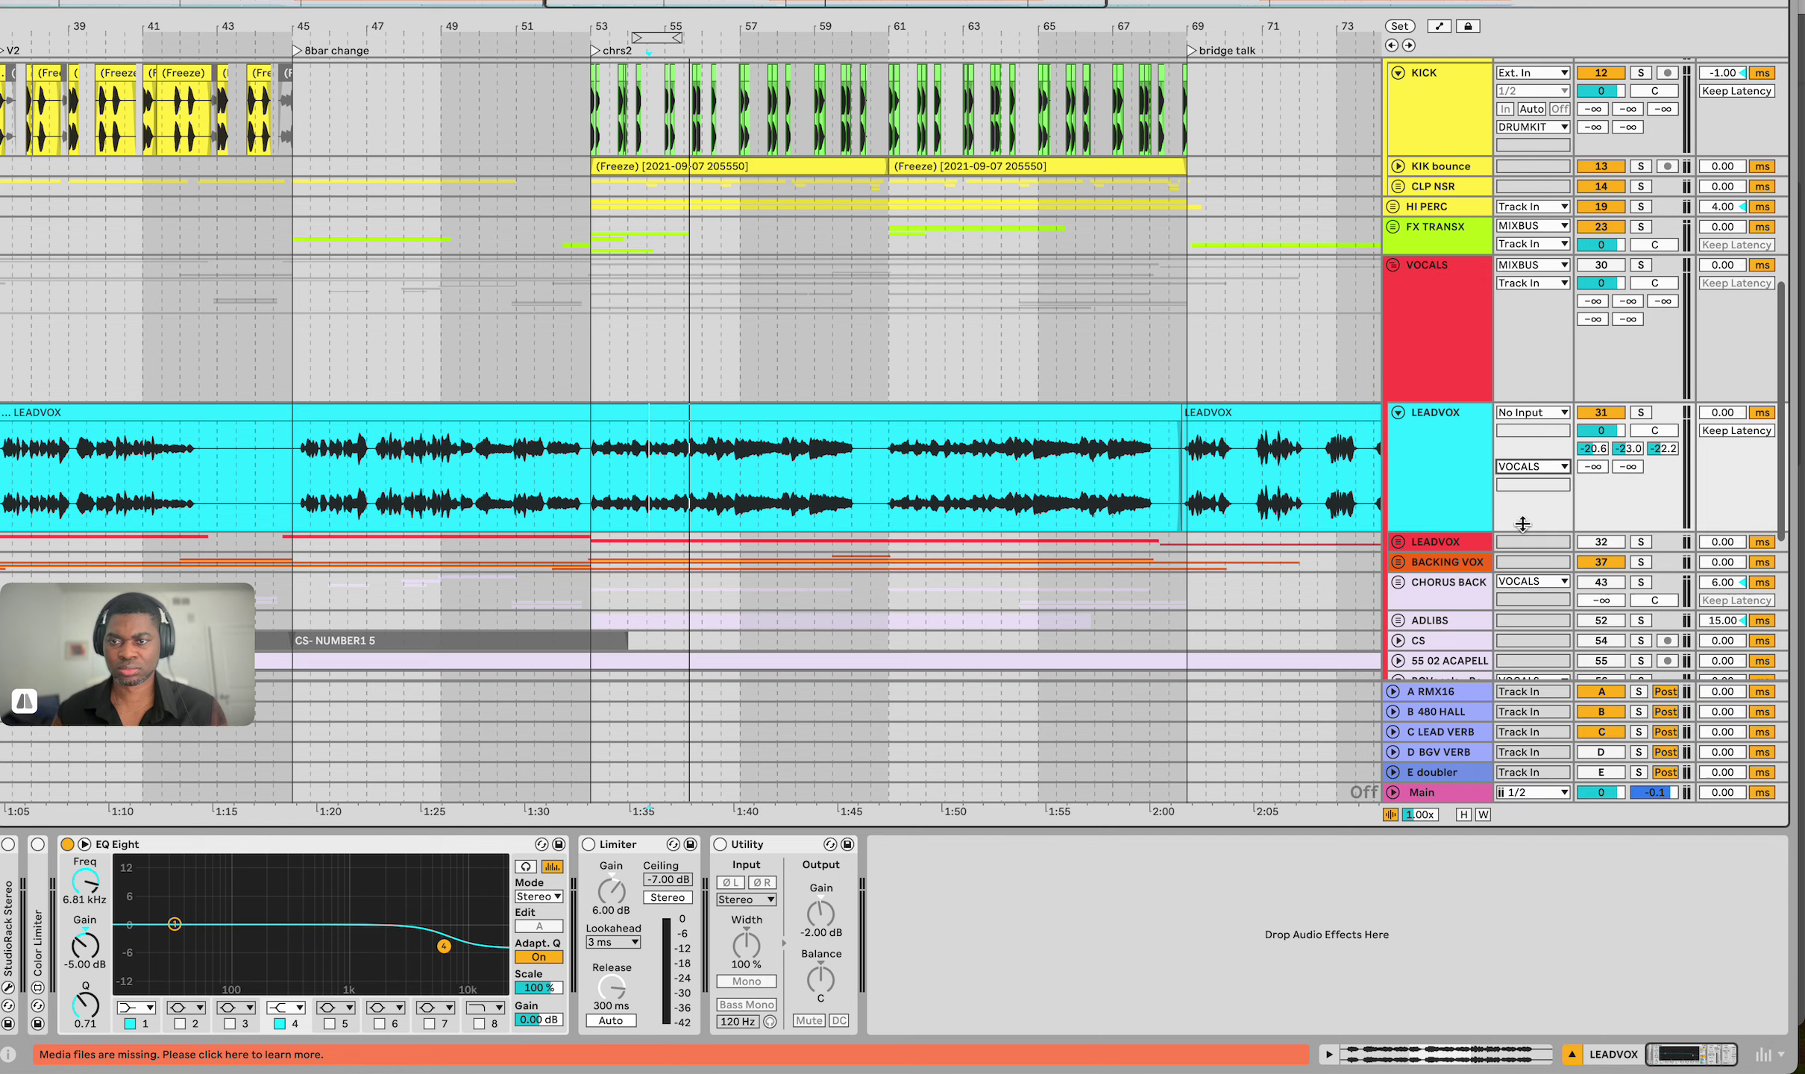
pyautogui.click(1397, 270)
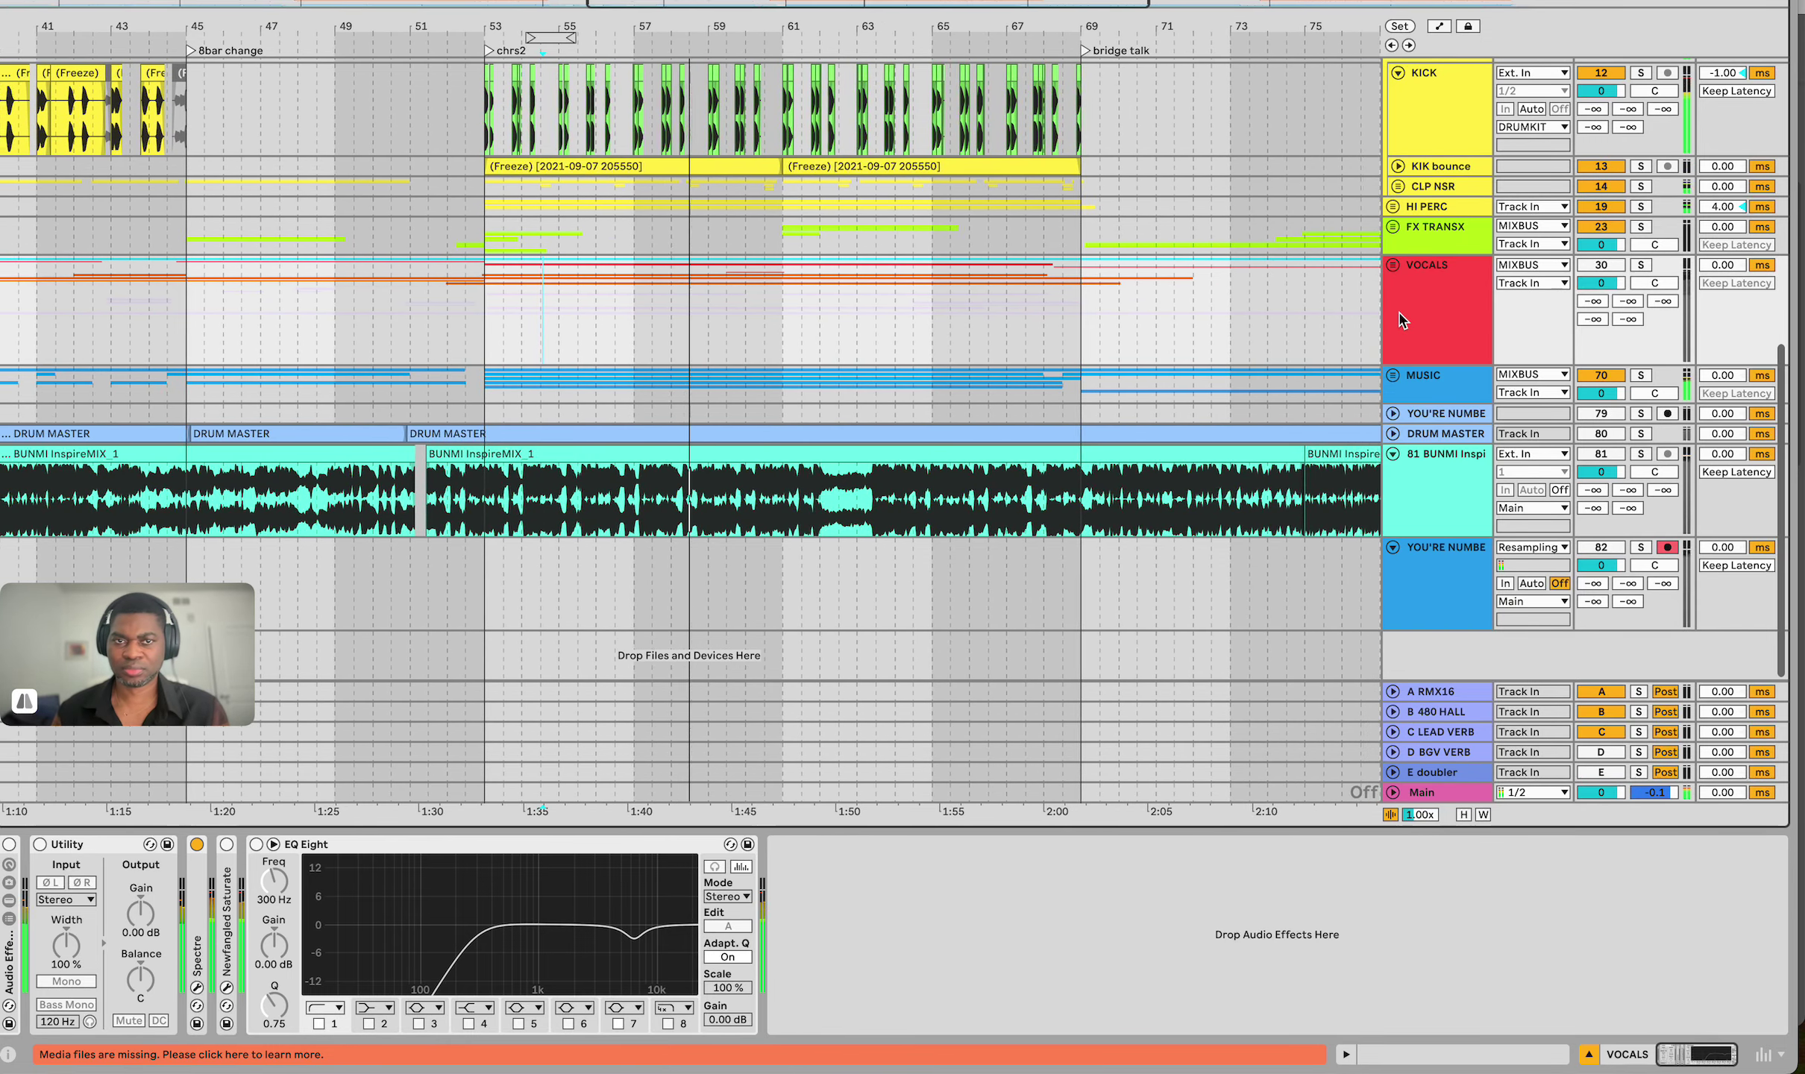
# Select the Main track and fold the turquoise InspireMIX audio track
pyautogui.scroll(5, 1365, 360)
pyautogui.click(1429, 362)
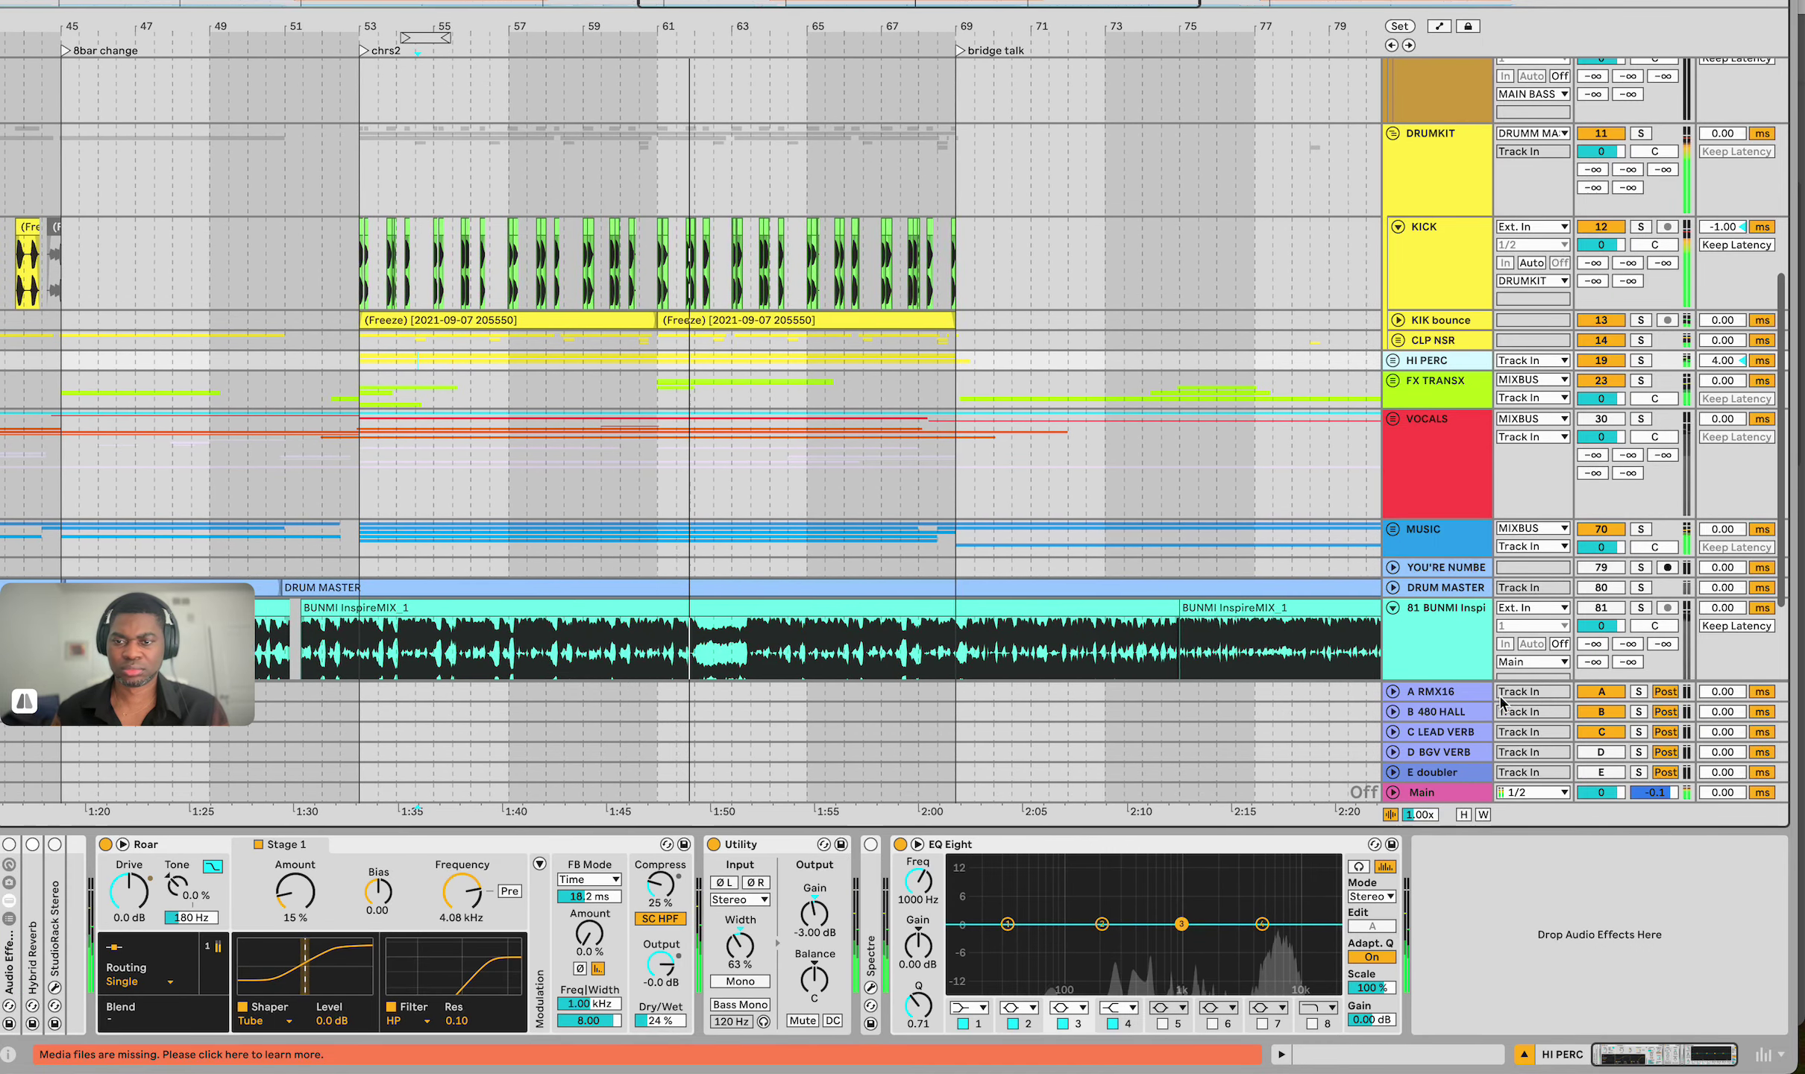
pyautogui.click(1437, 793)
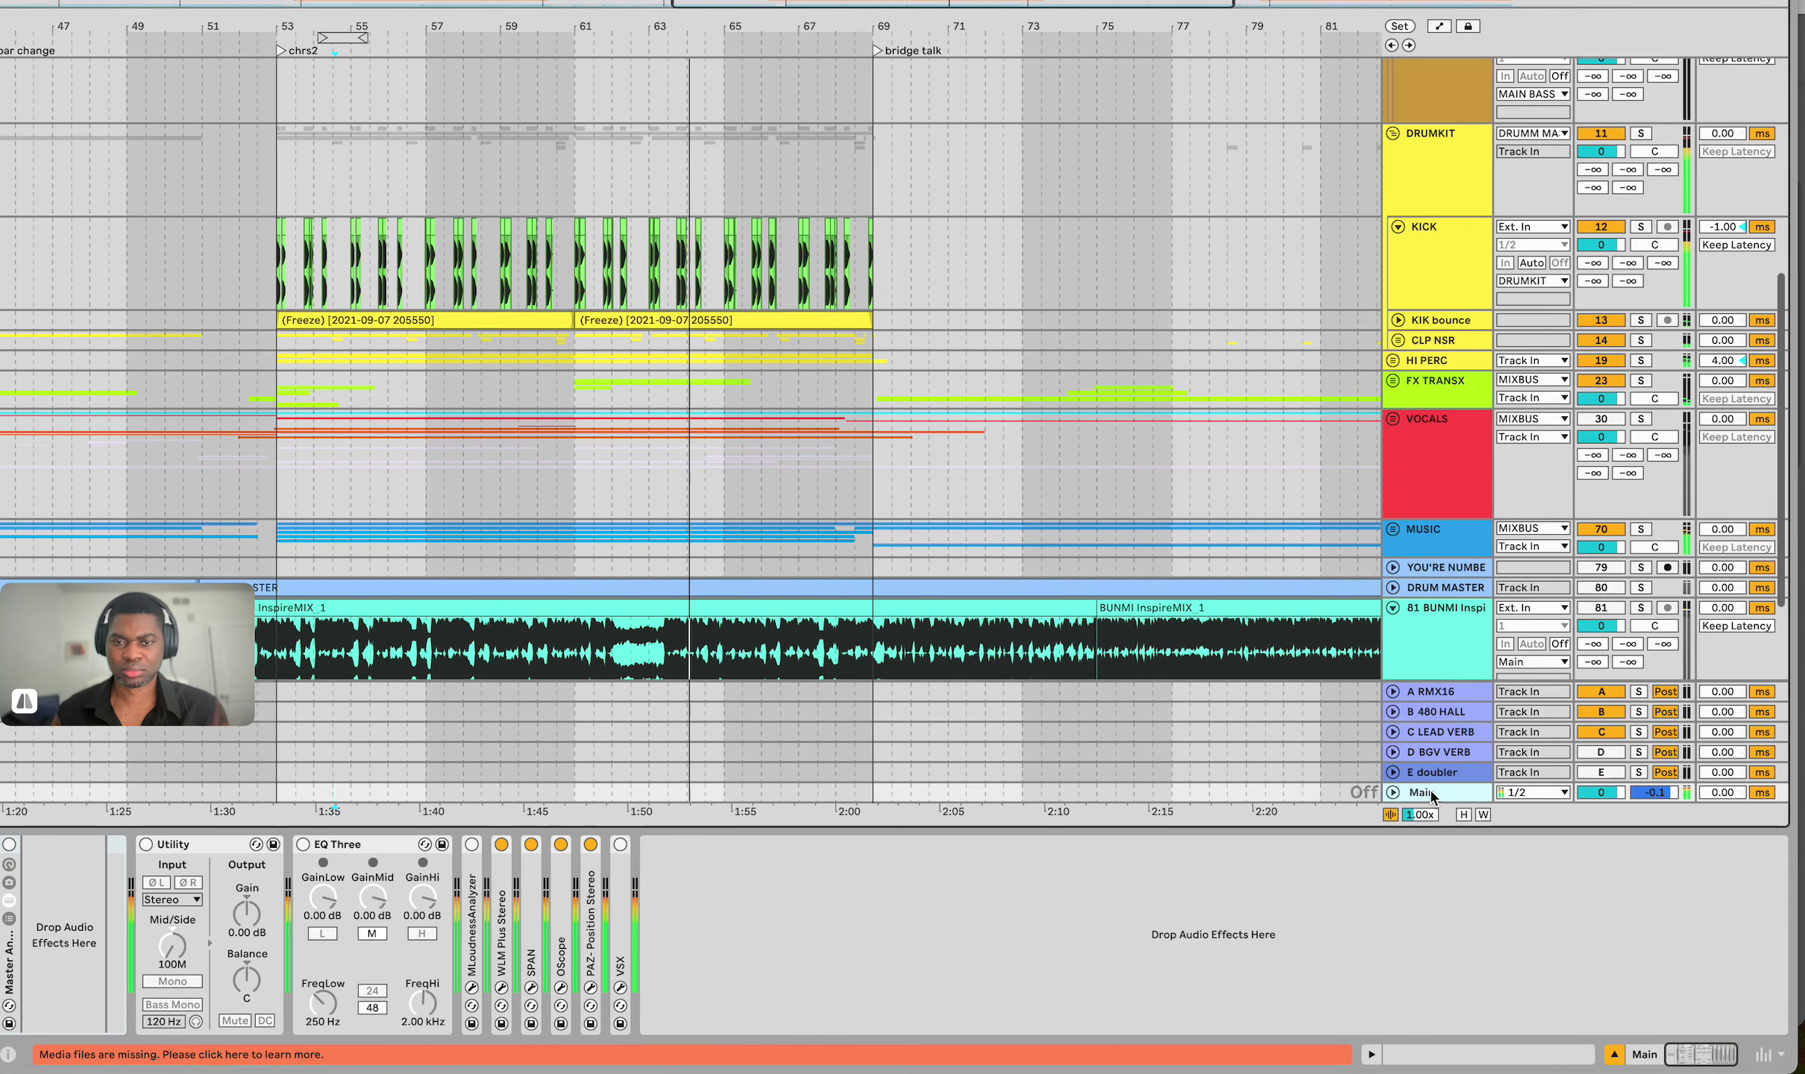
pyautogui.click(1392, 608)
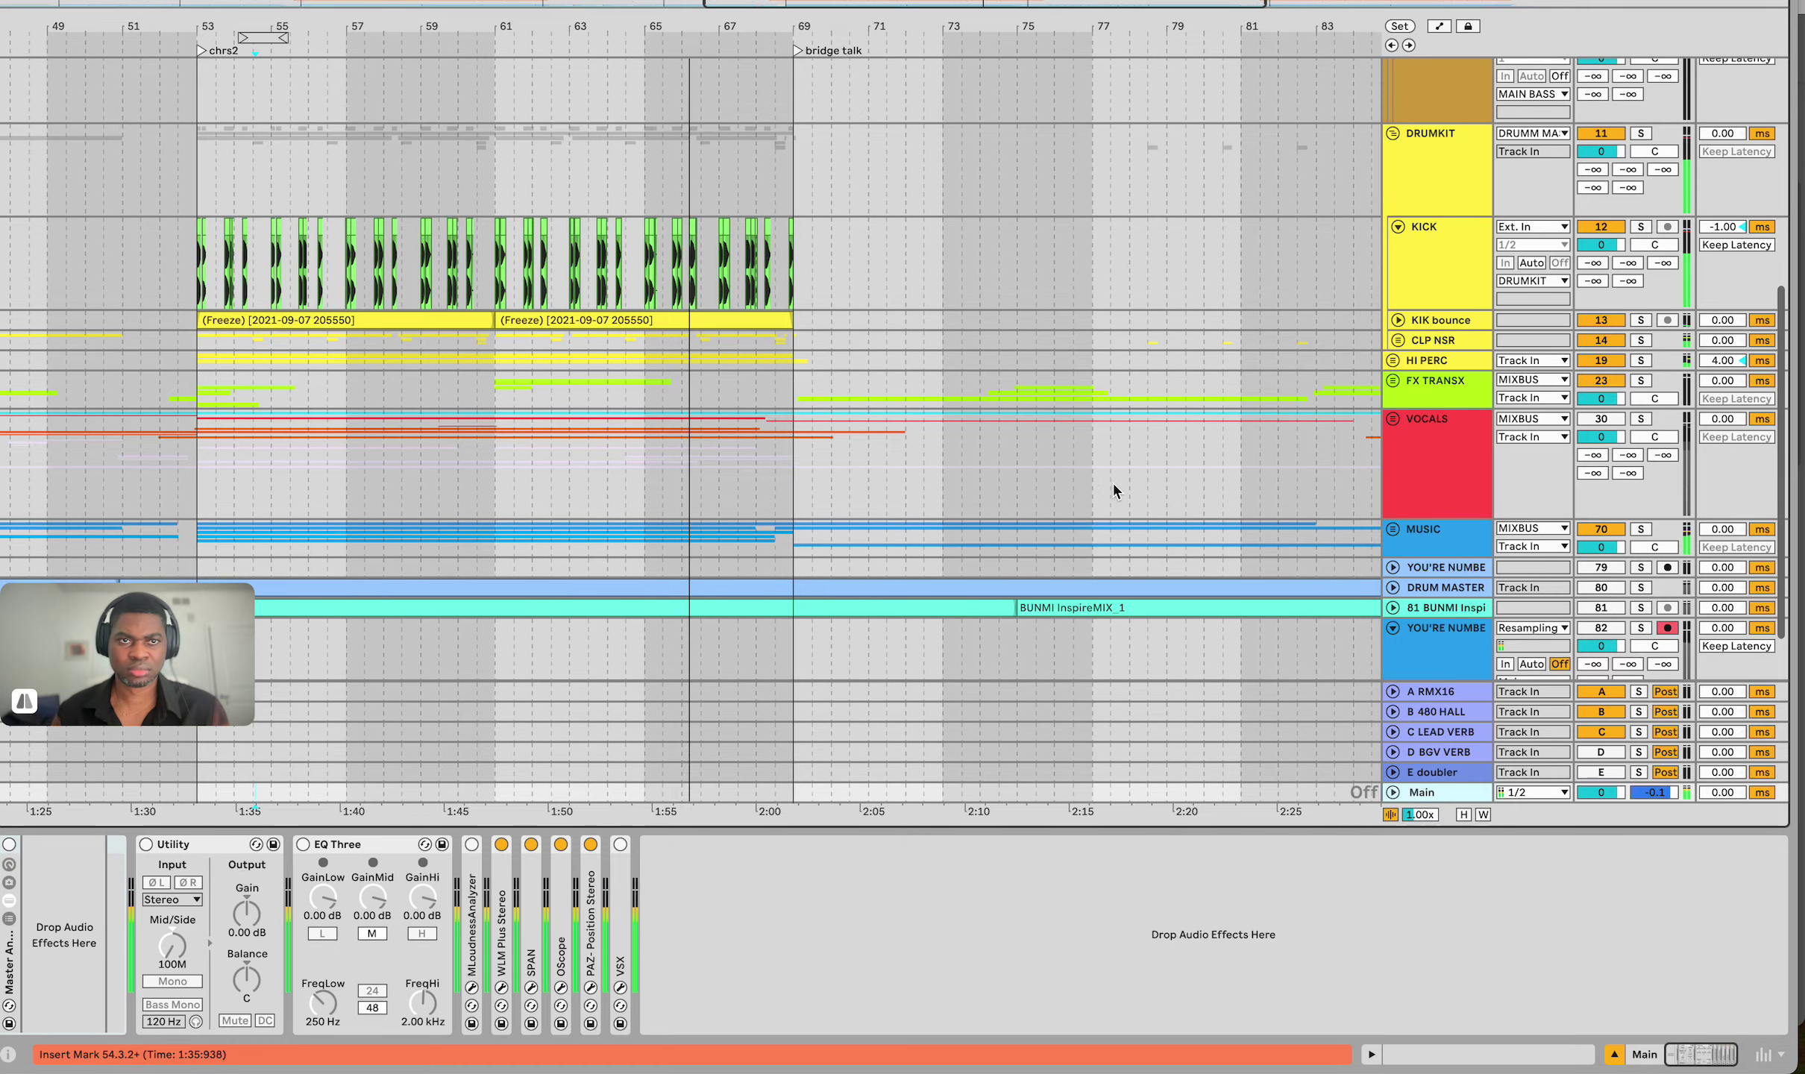
# Play the song from the start of chrs2, view the full mix in OScope on the Main track, and close the oscilloscope
pyautogui.press('space')
pyautogui.press('space')
pyautogui.click(601, 384)
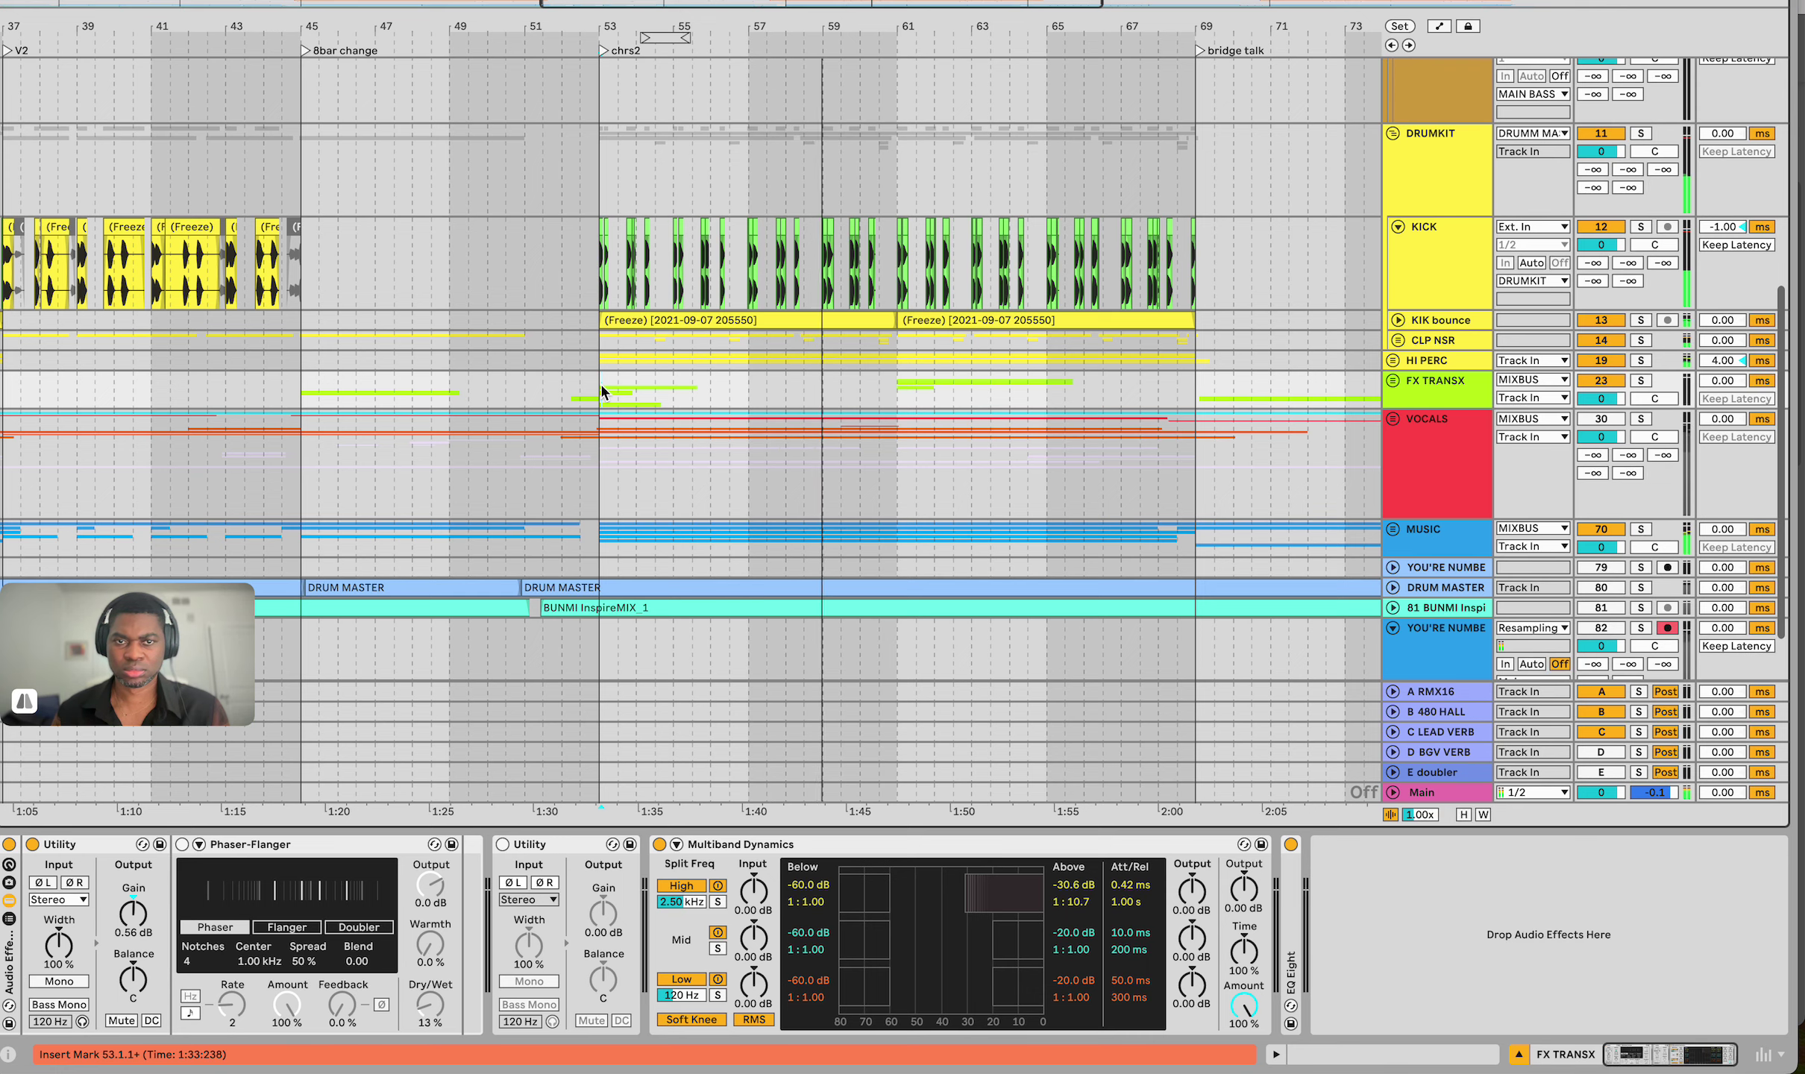
pyautogui.click(601, 187)
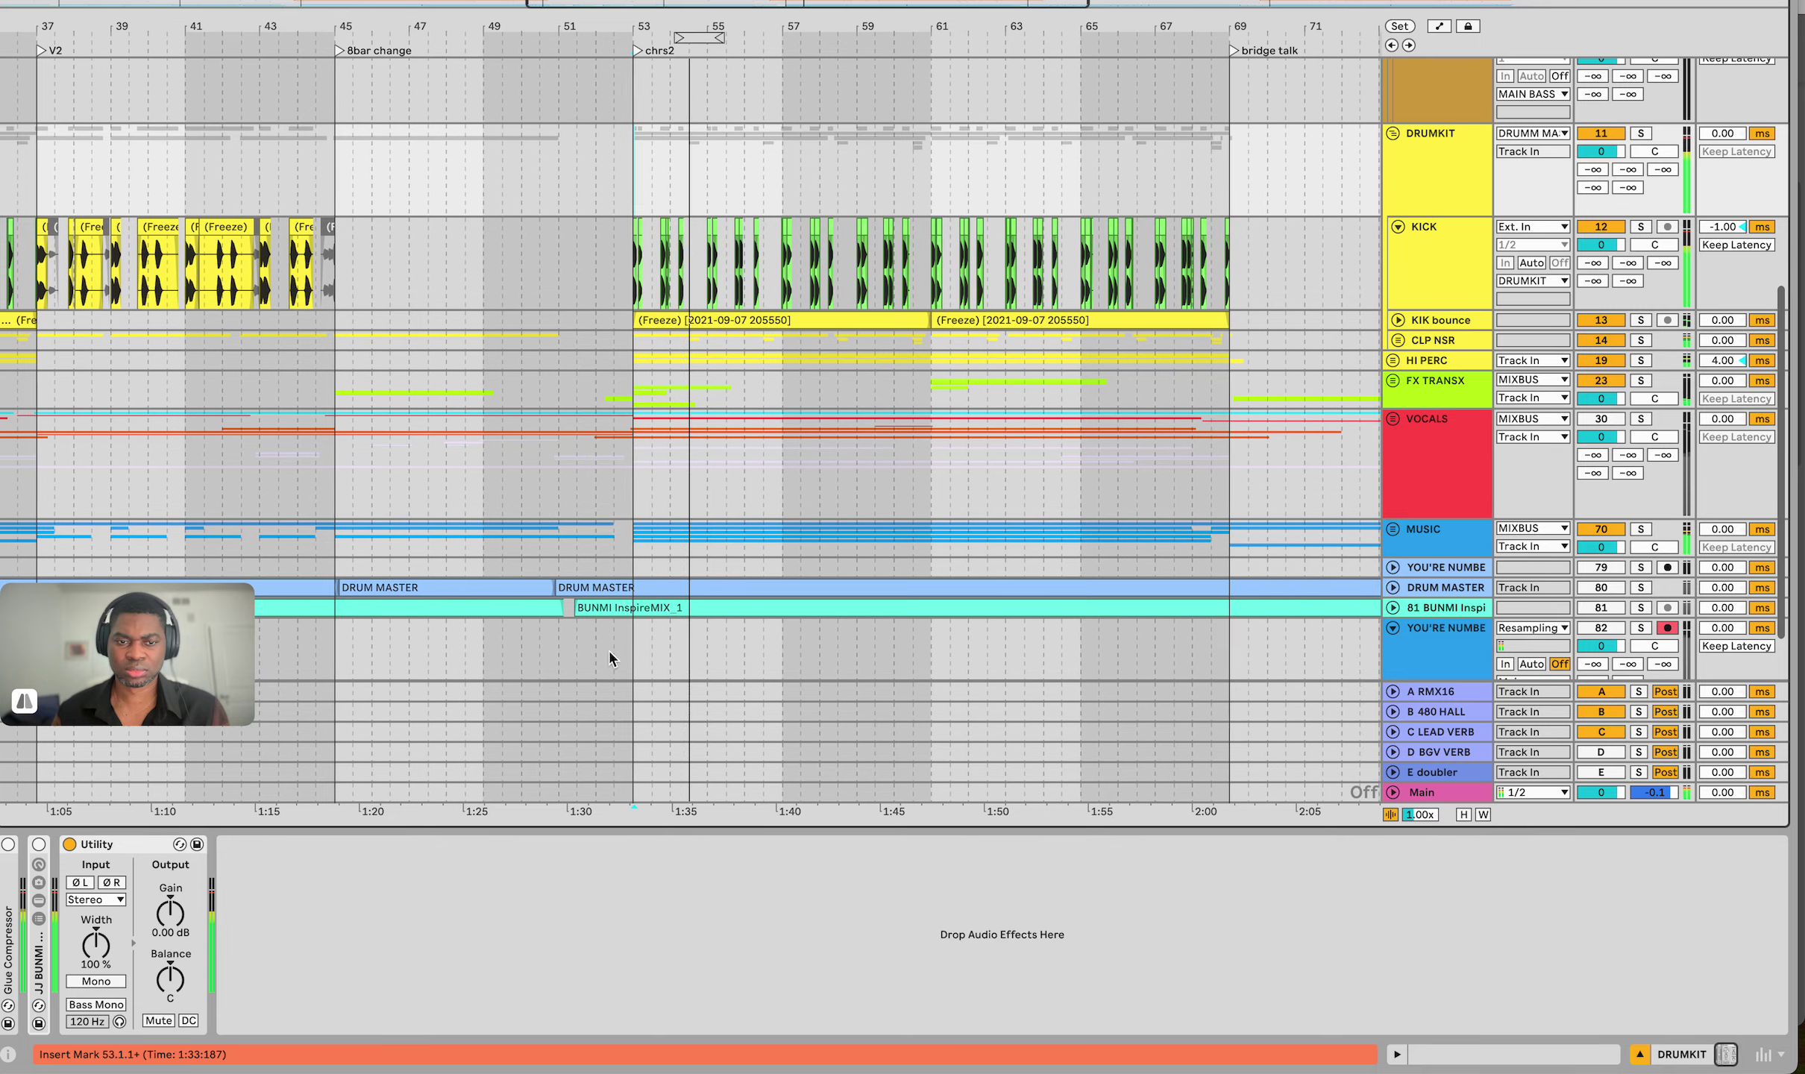
pyautogui.click(623, 789)
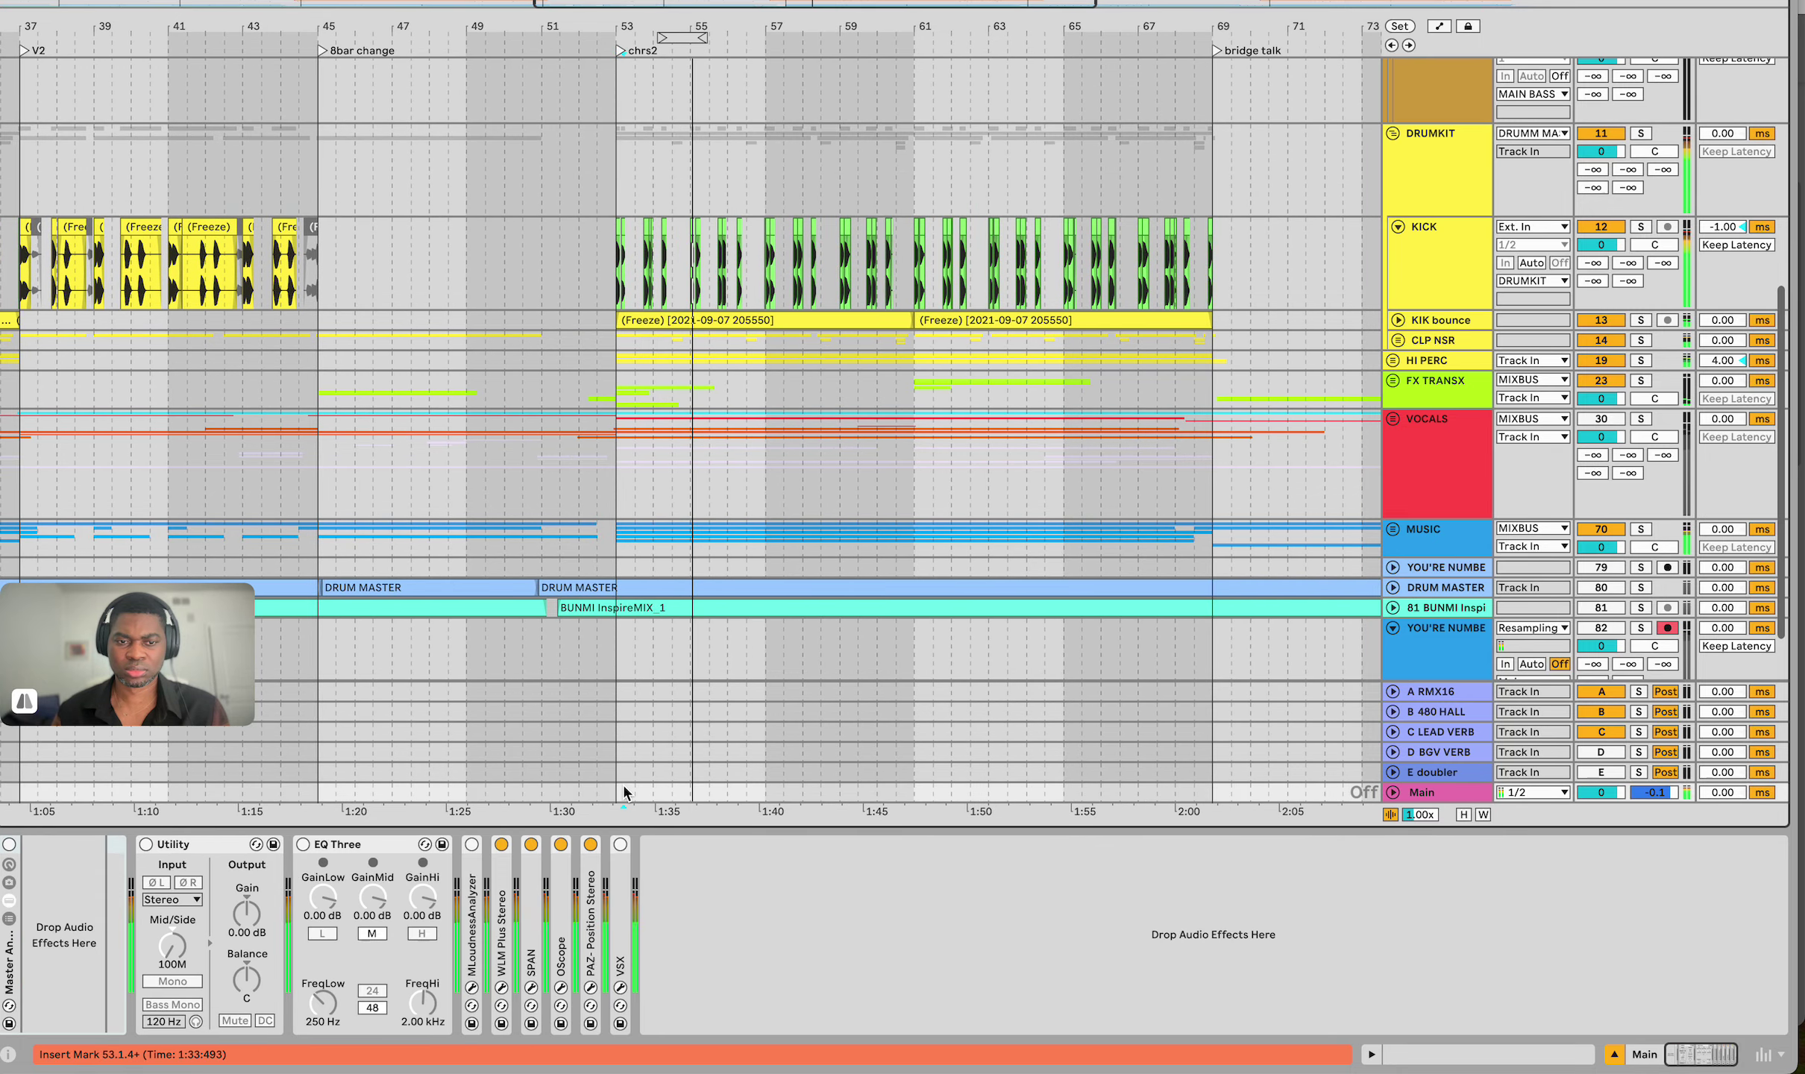
pyautogui.click(562, 988)
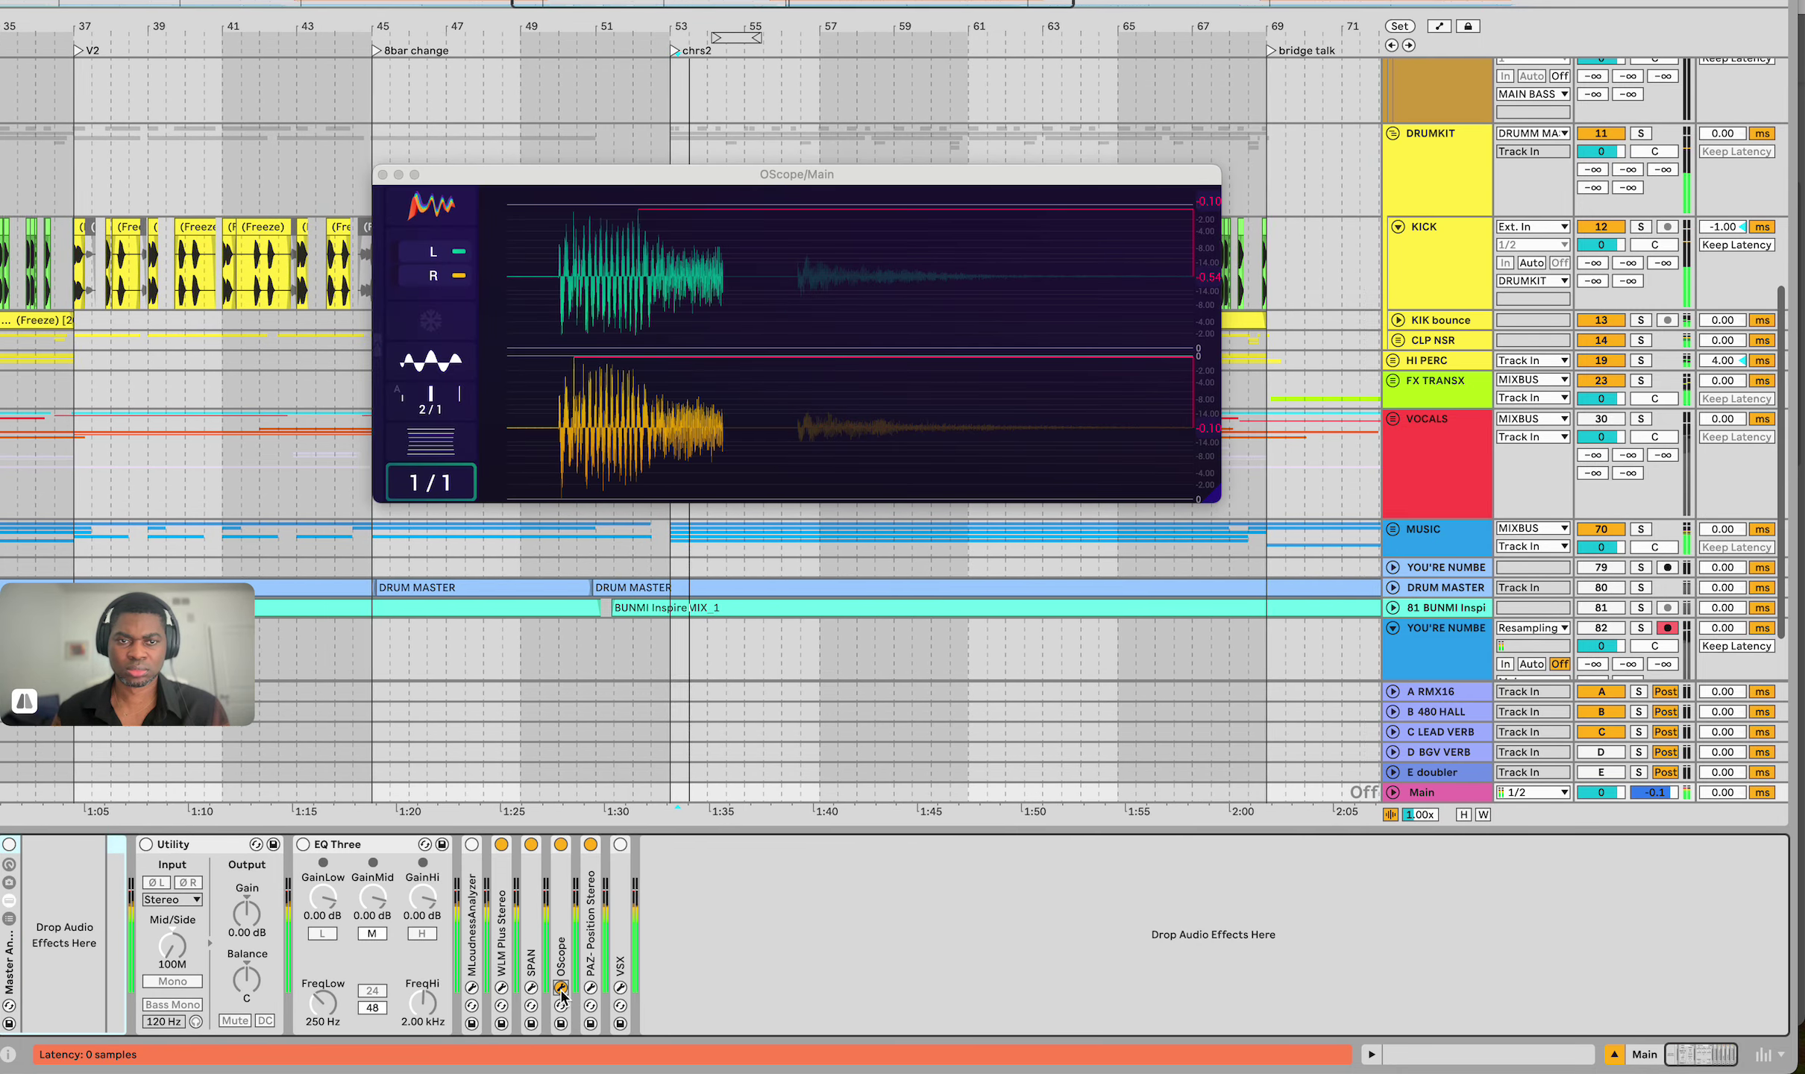
pyautogui.click(561, 988)
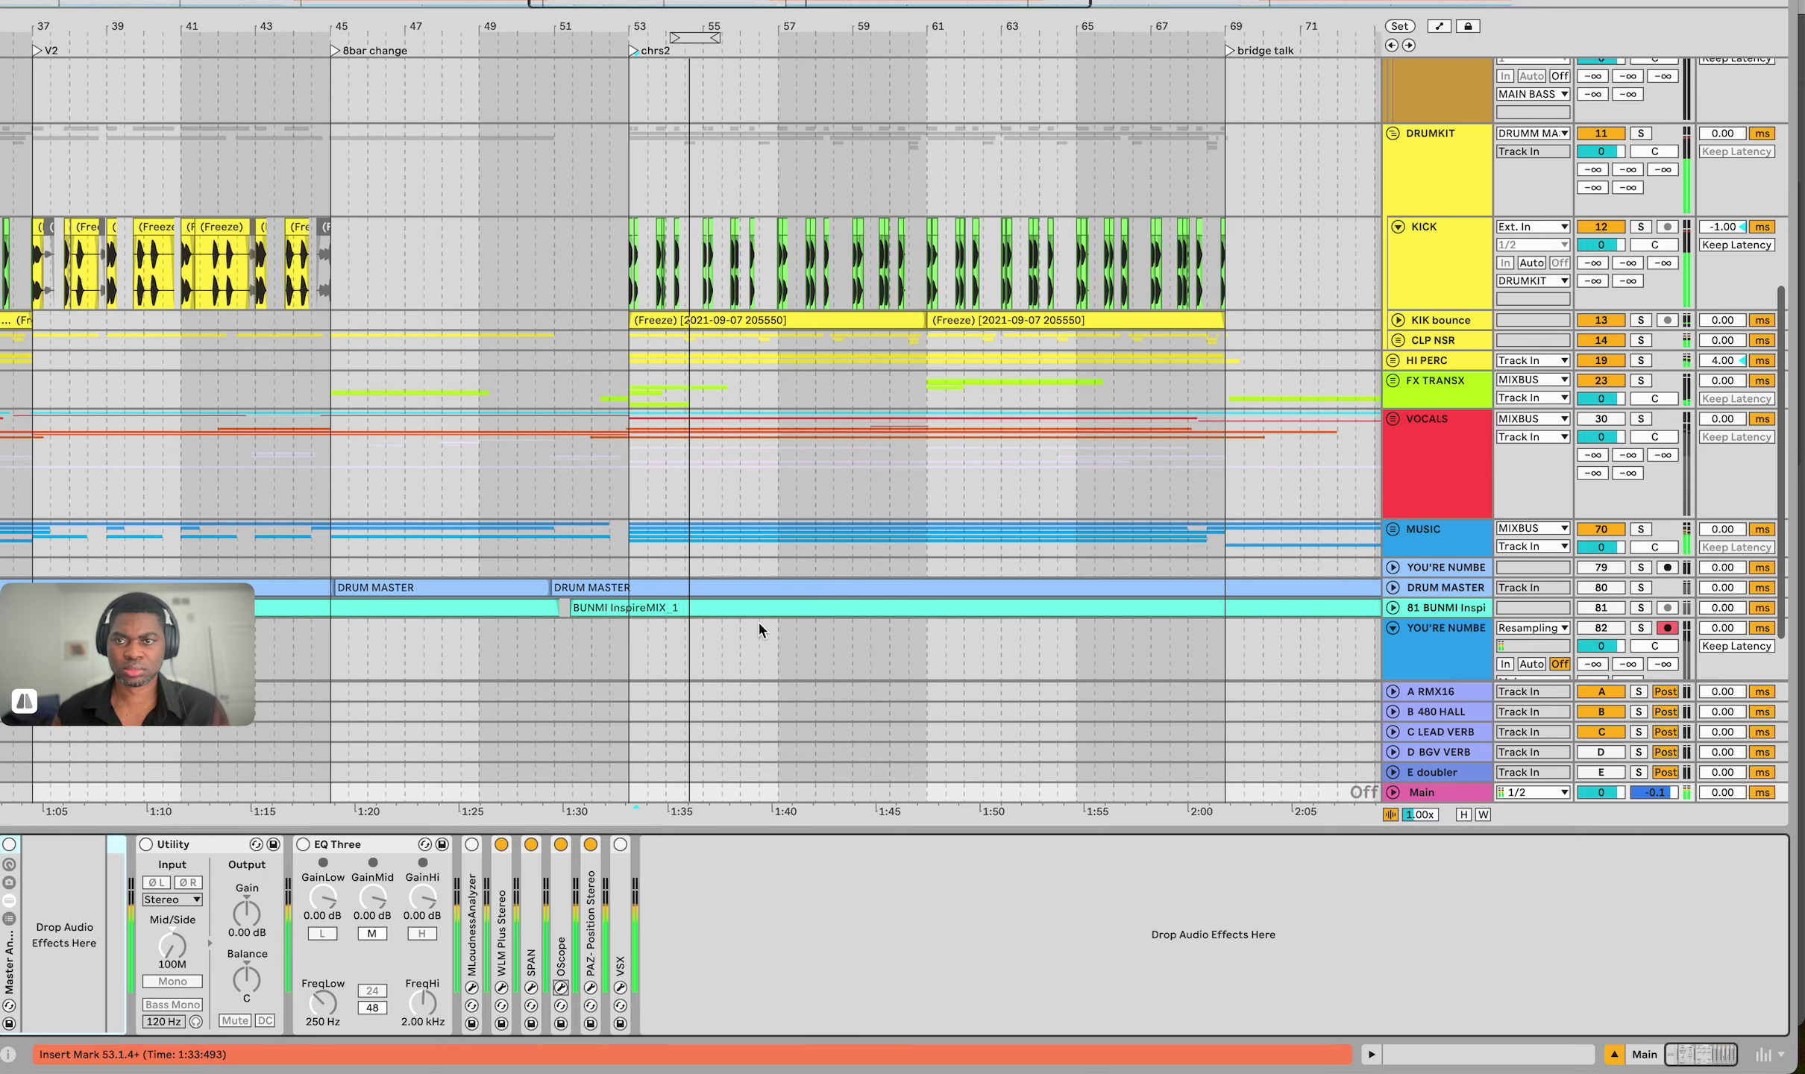
# Solo the KICK track, open OScope on the Main track, and move its window below the KICK clips
pyautogui.click(582, 274)
pyautogui.press('s')
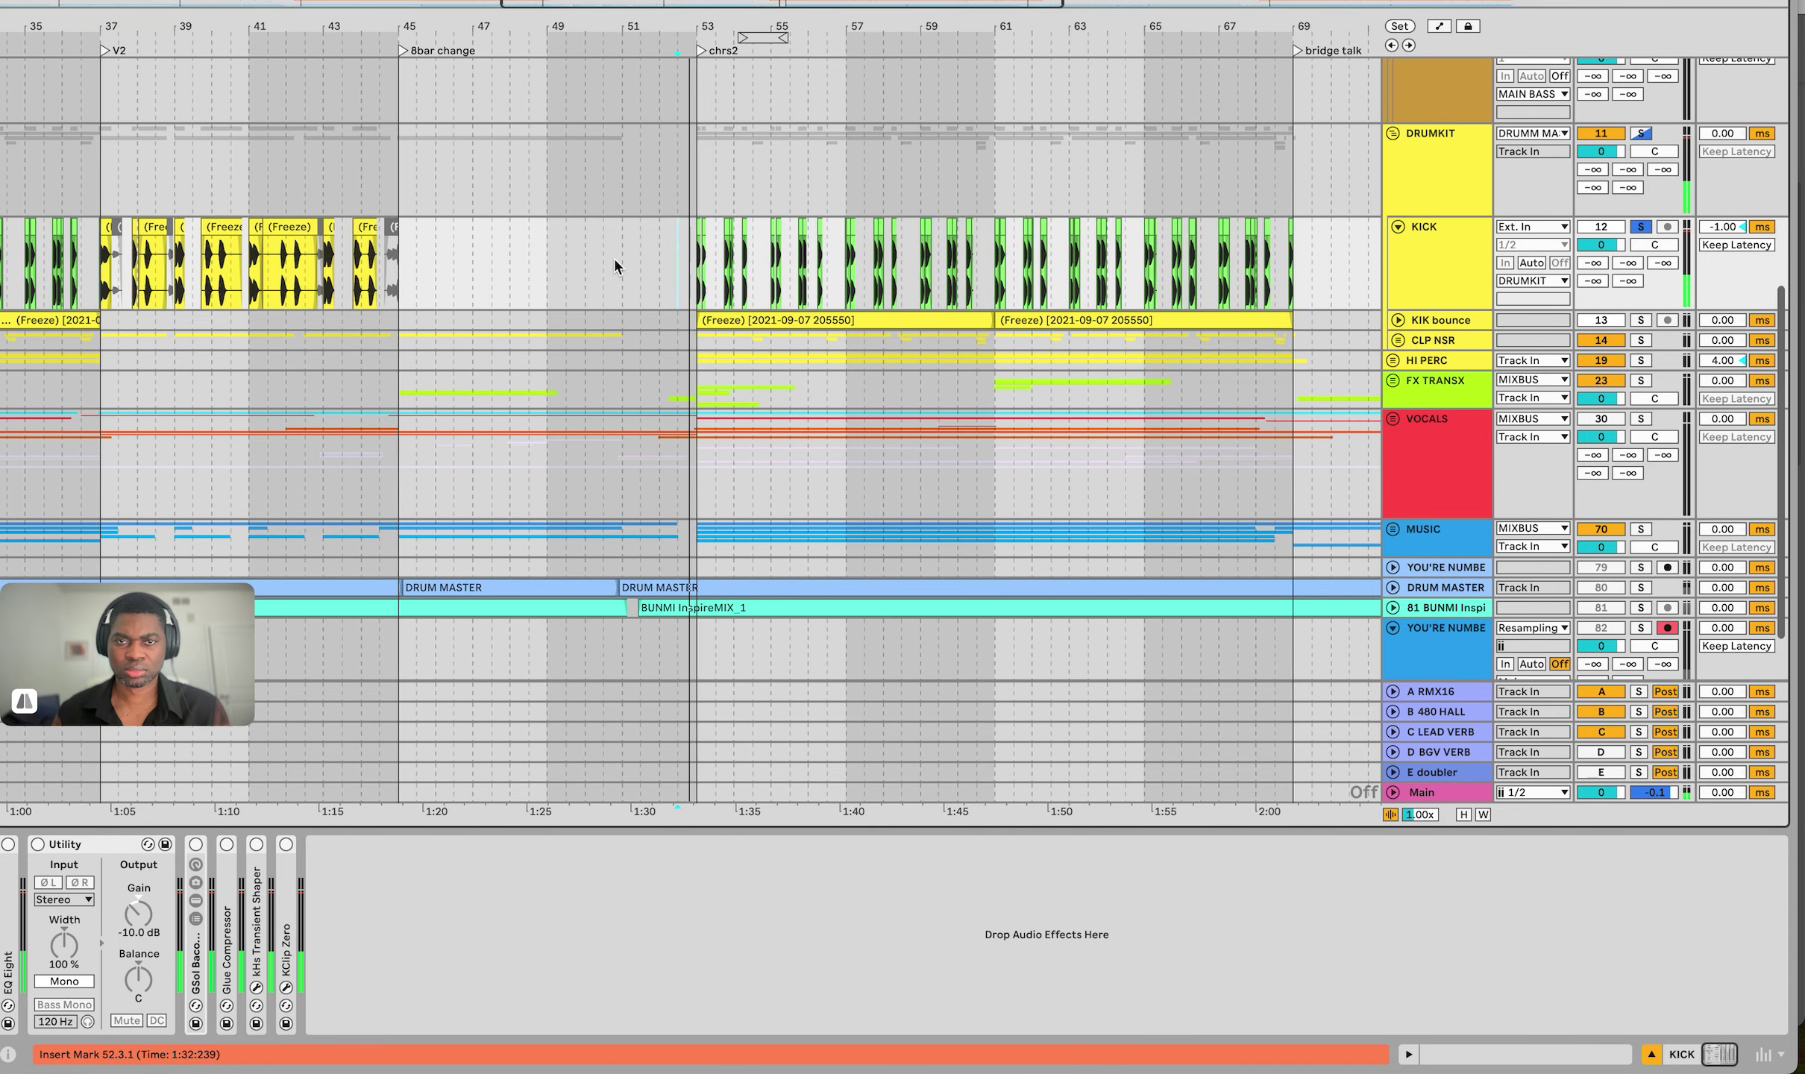
pyautogui.click(654, 184)
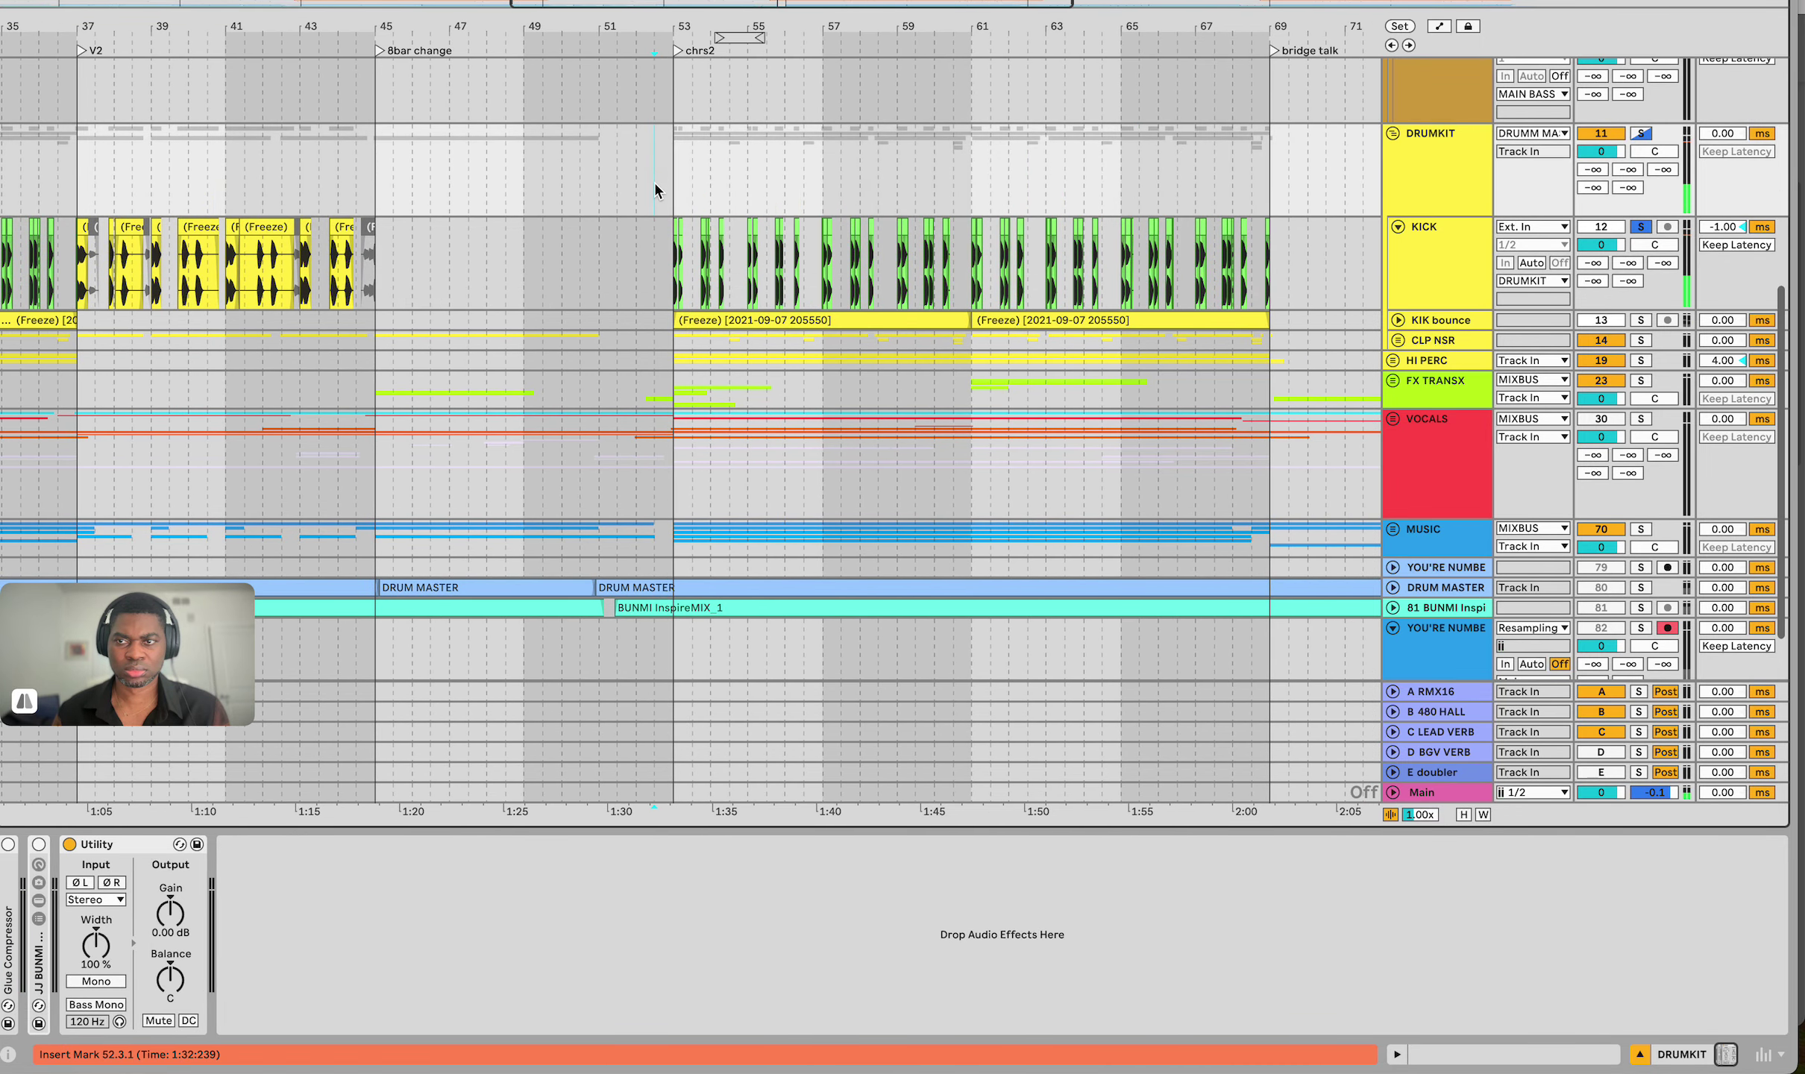
pyautogui.click(611, 792)
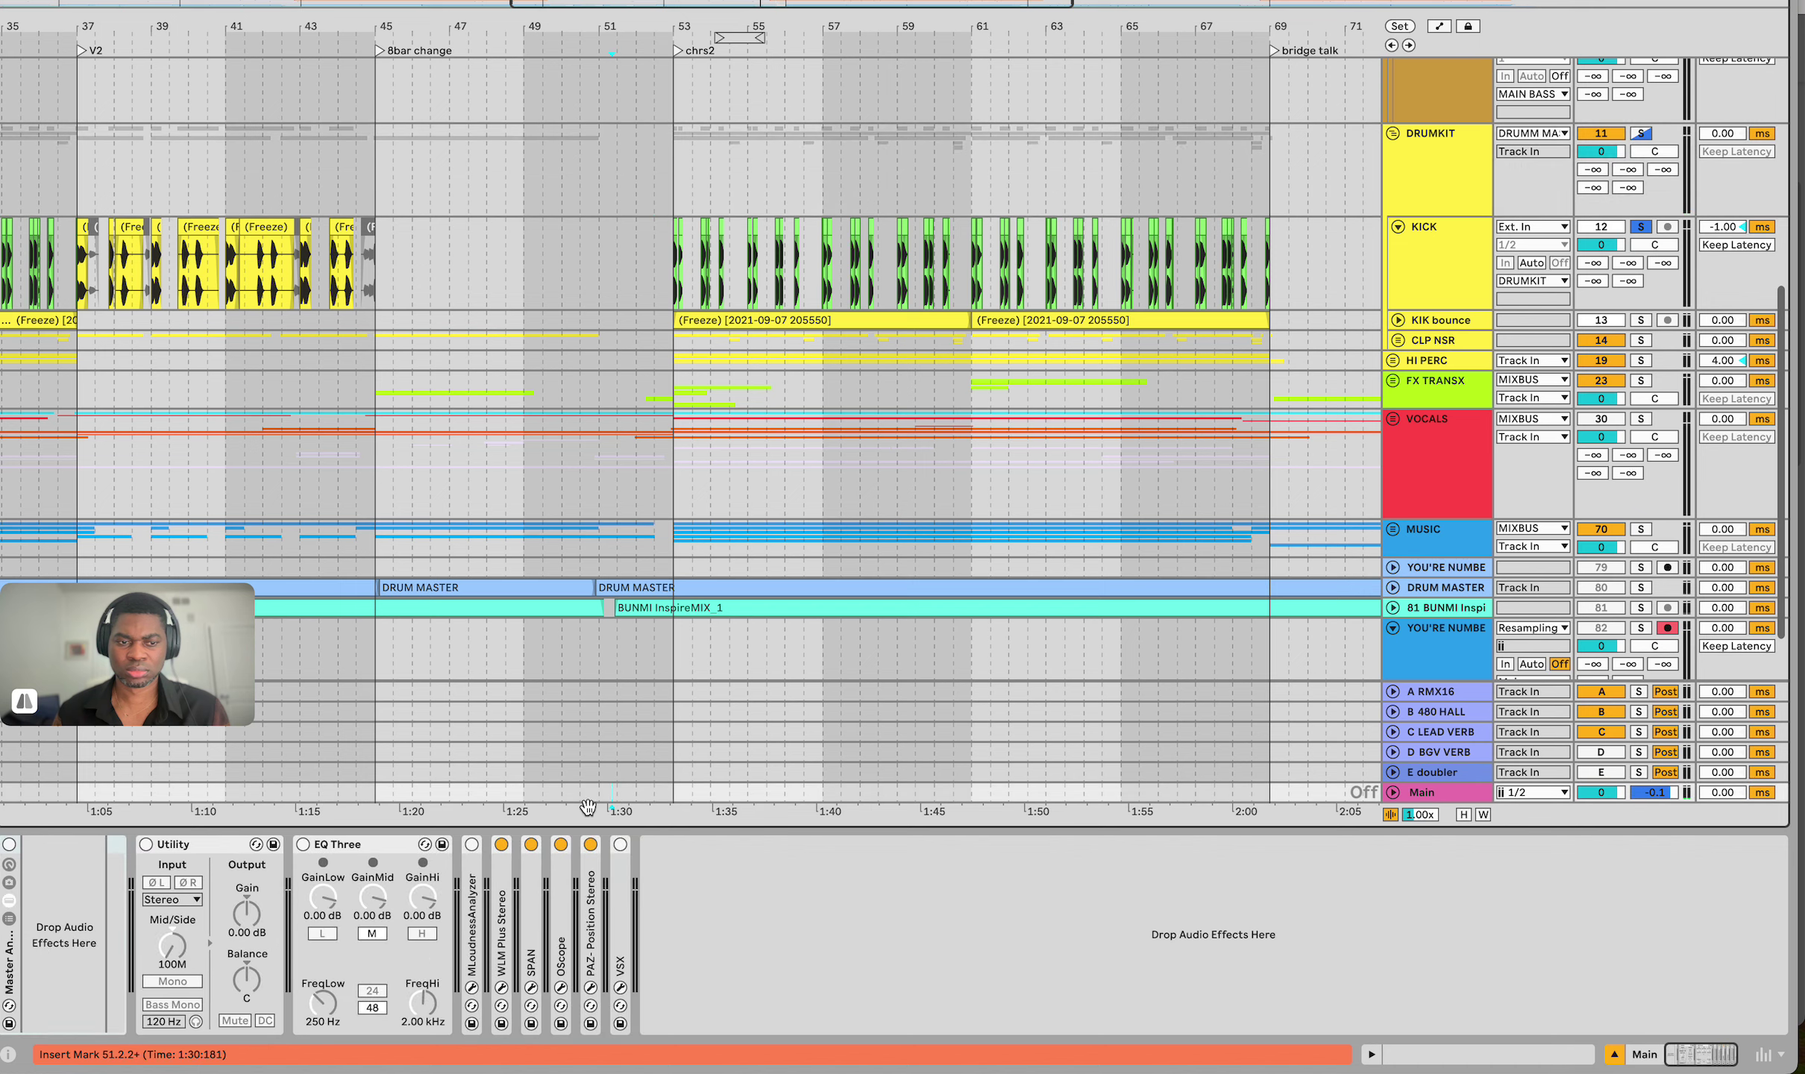
pyautogui.click(561, 989)
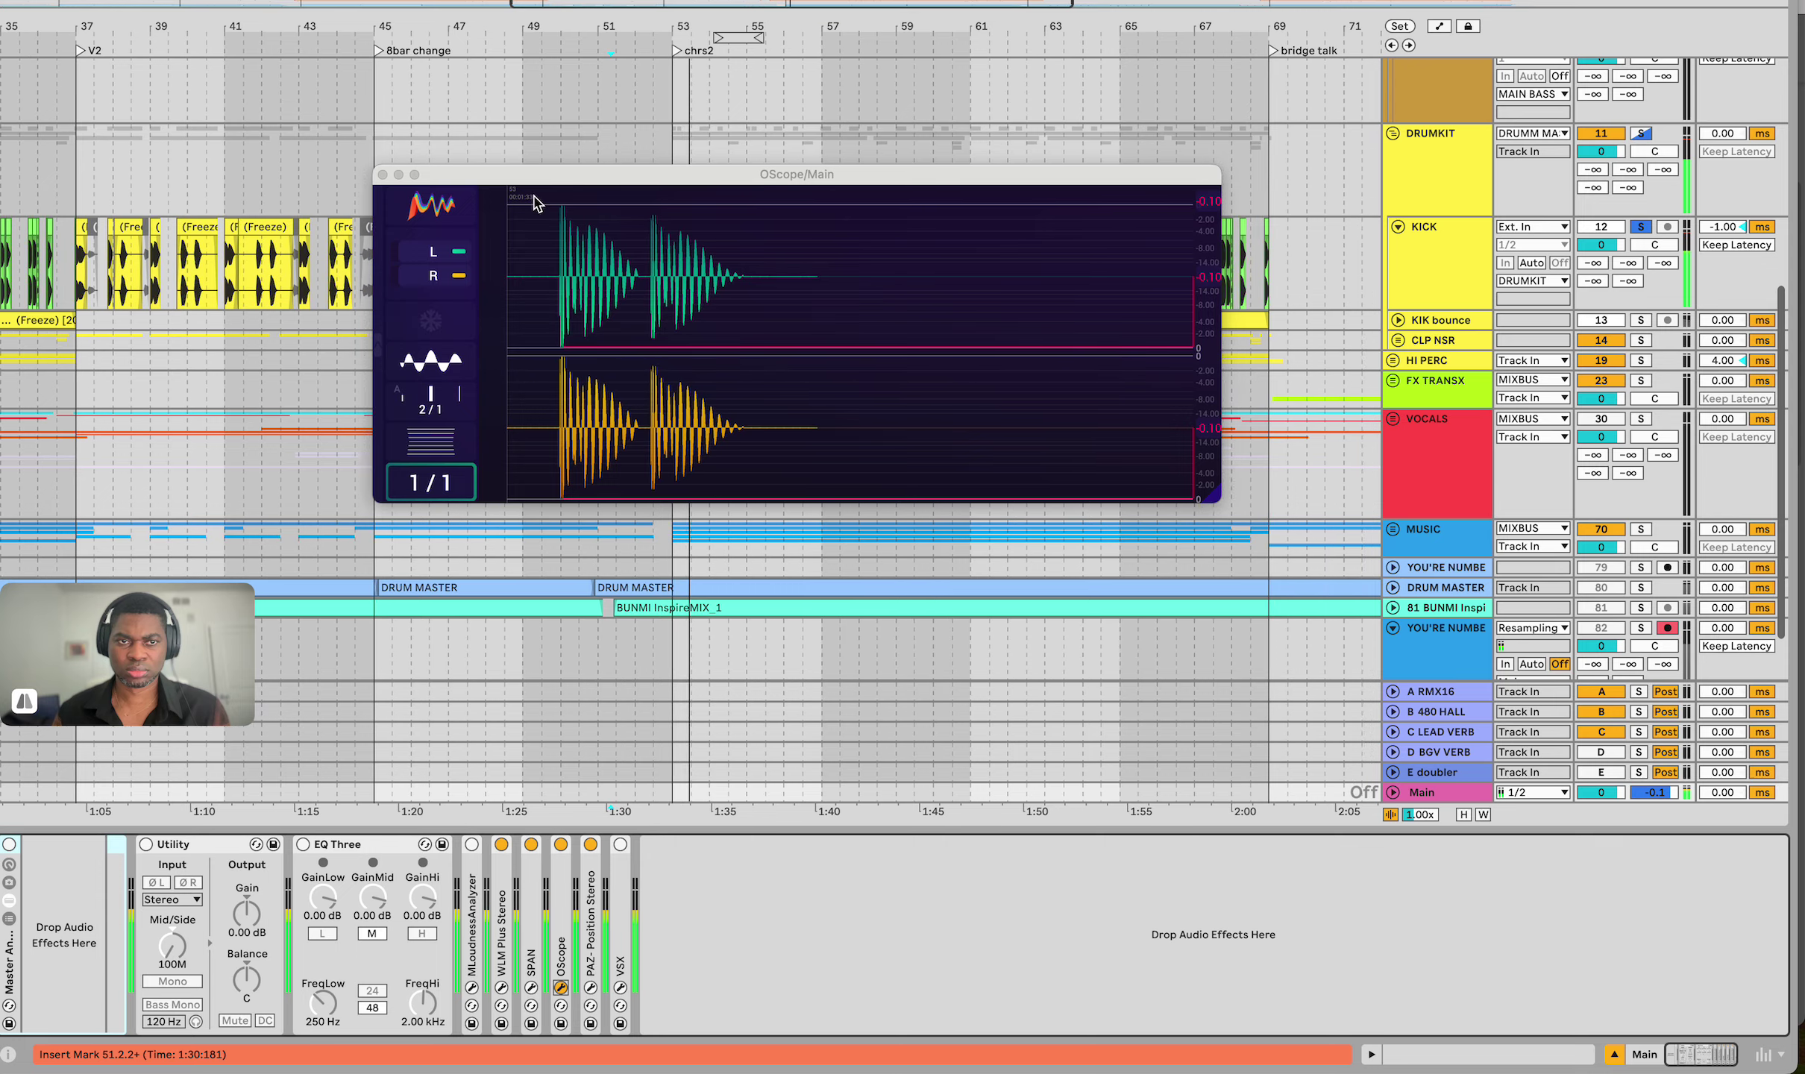
pyautogui.moveTo(528, 177); pyautogui.dragTo(736, 438)
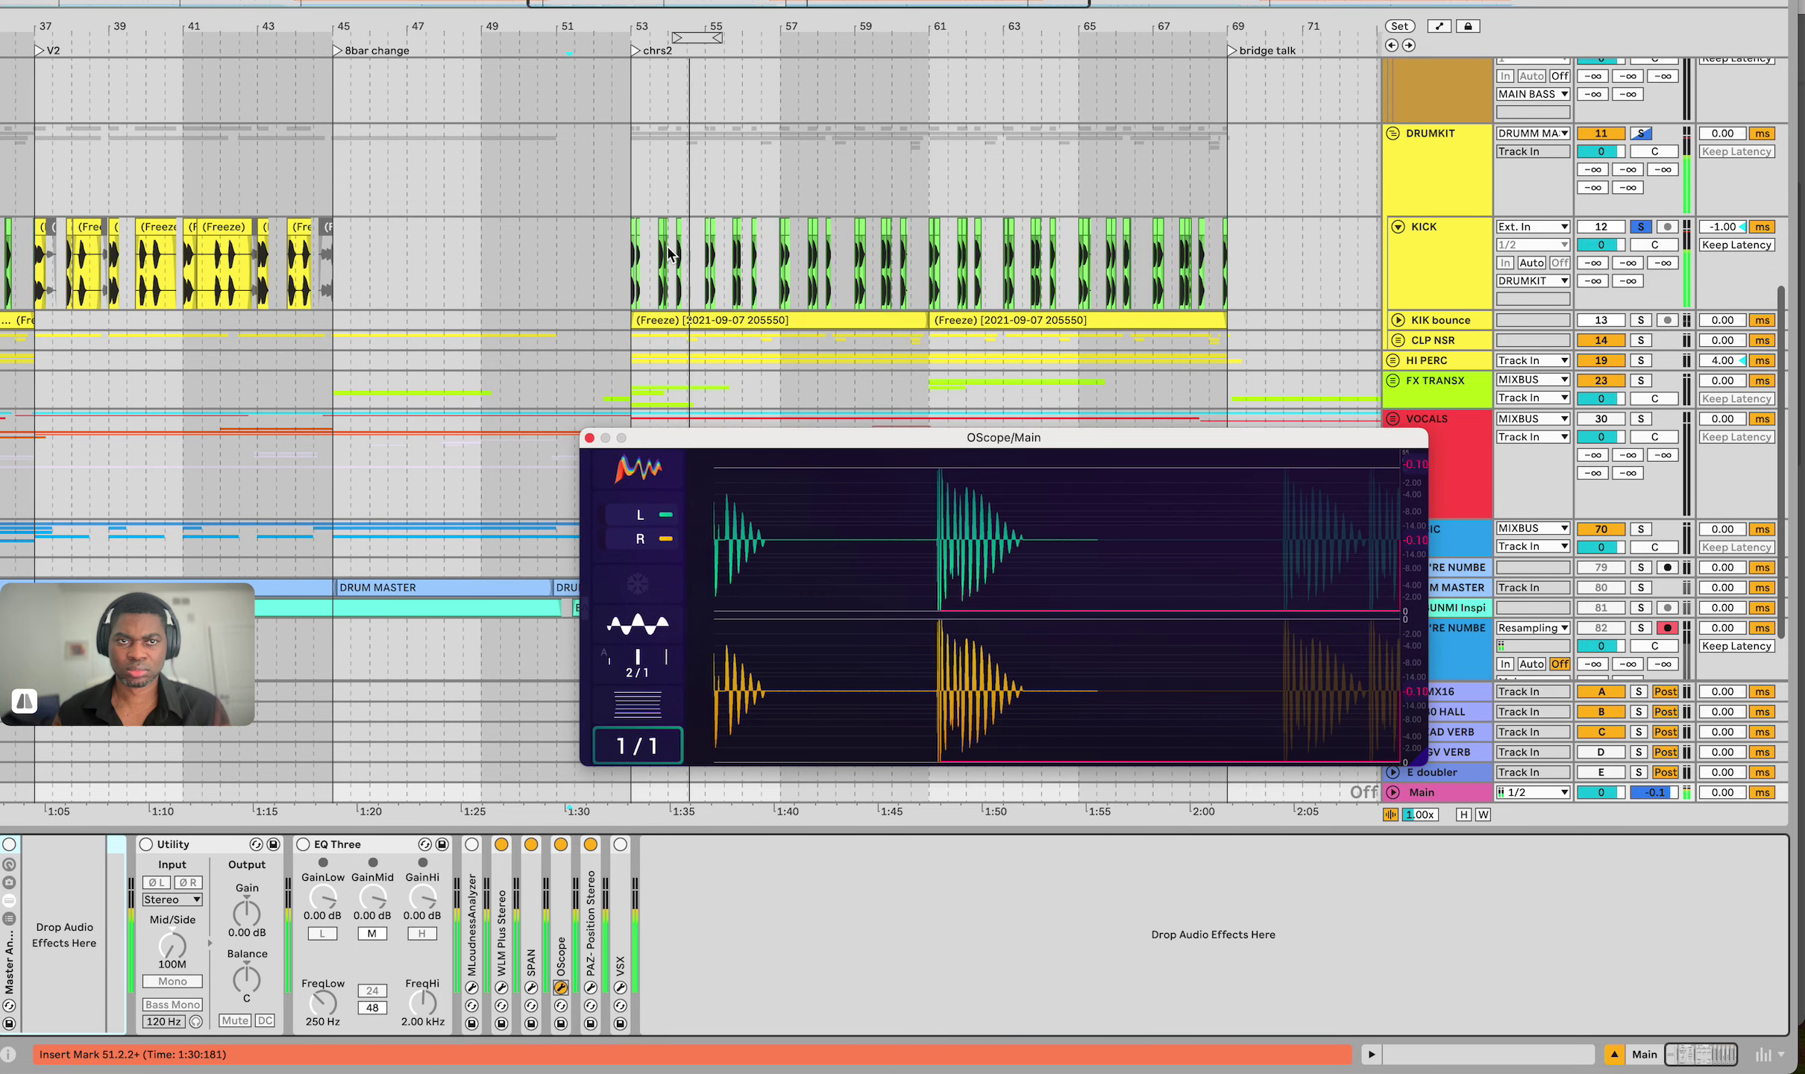
# Zoom in around bar 53 and play the soloed kick from the first chrs2 clip to examine its waveform in OScope
pyautogui.moveTo(657, 29); pyautogui.dragTo(657, 149)
pyautogui.press('space')
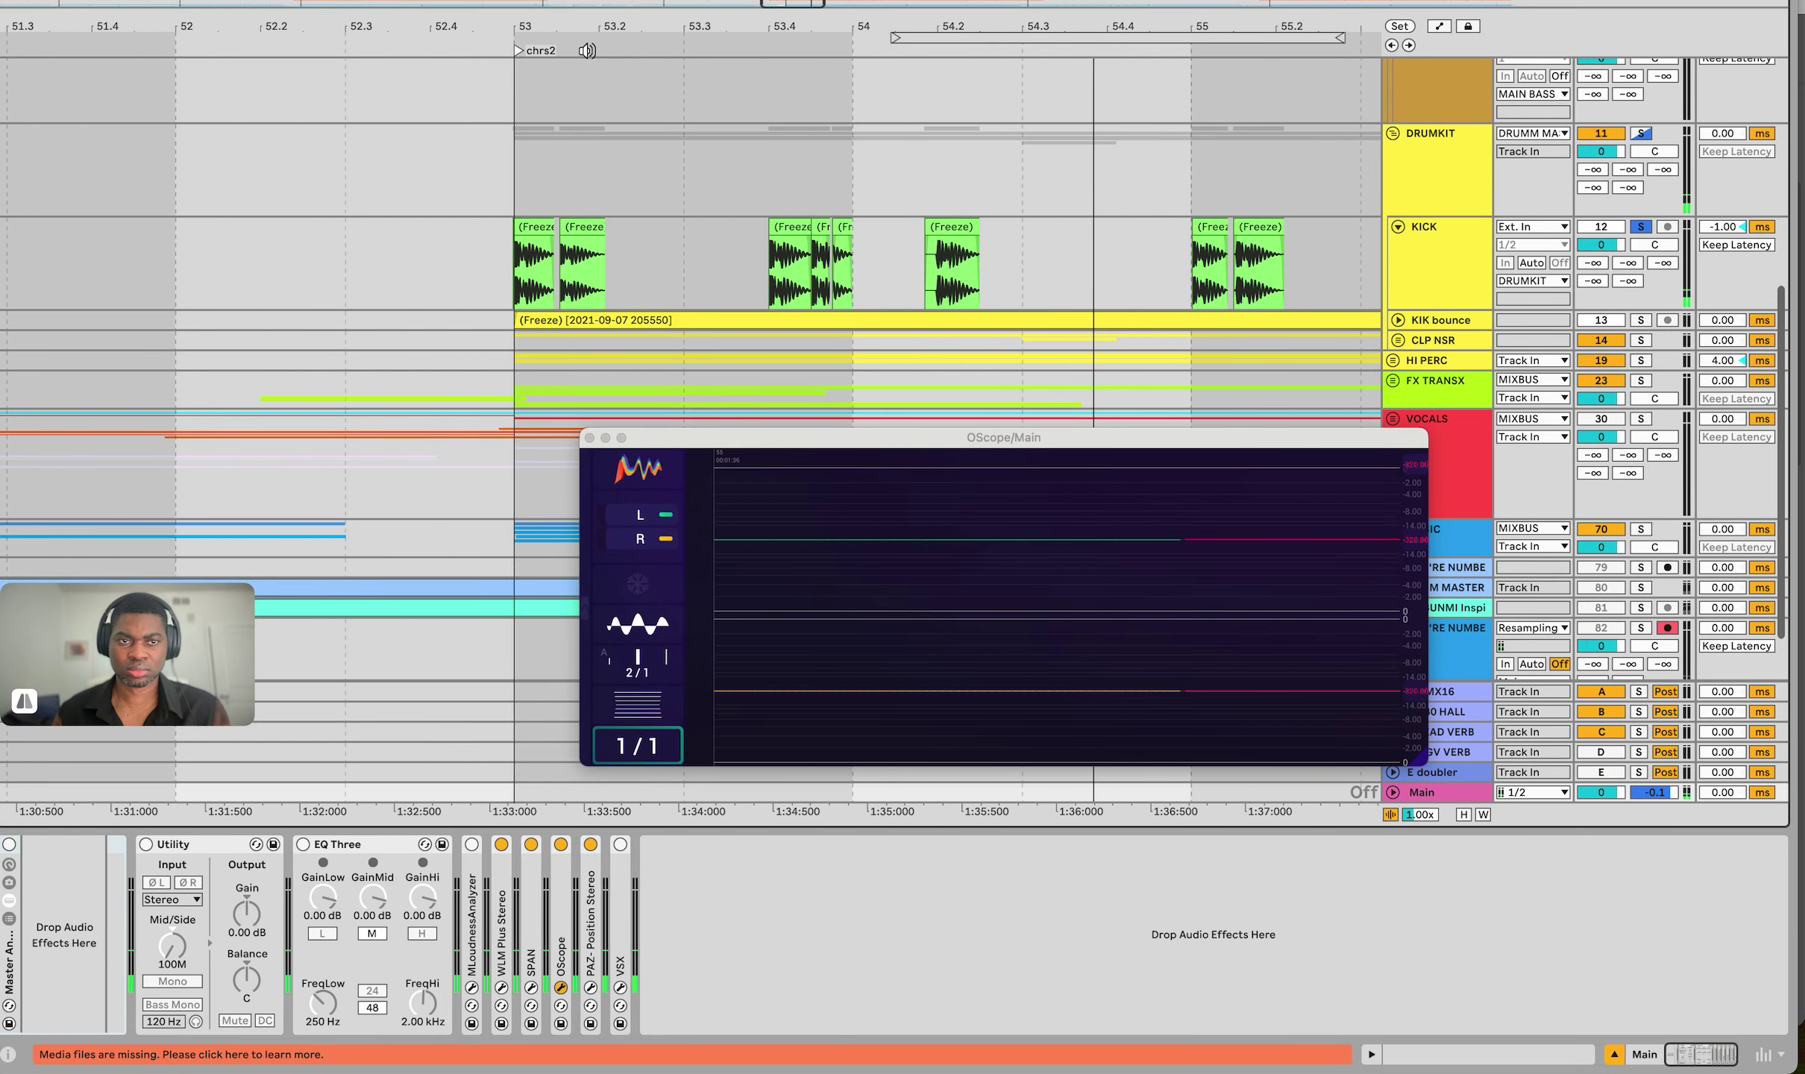
pyautogui.click(513, 227)
pyautogui.press('space')
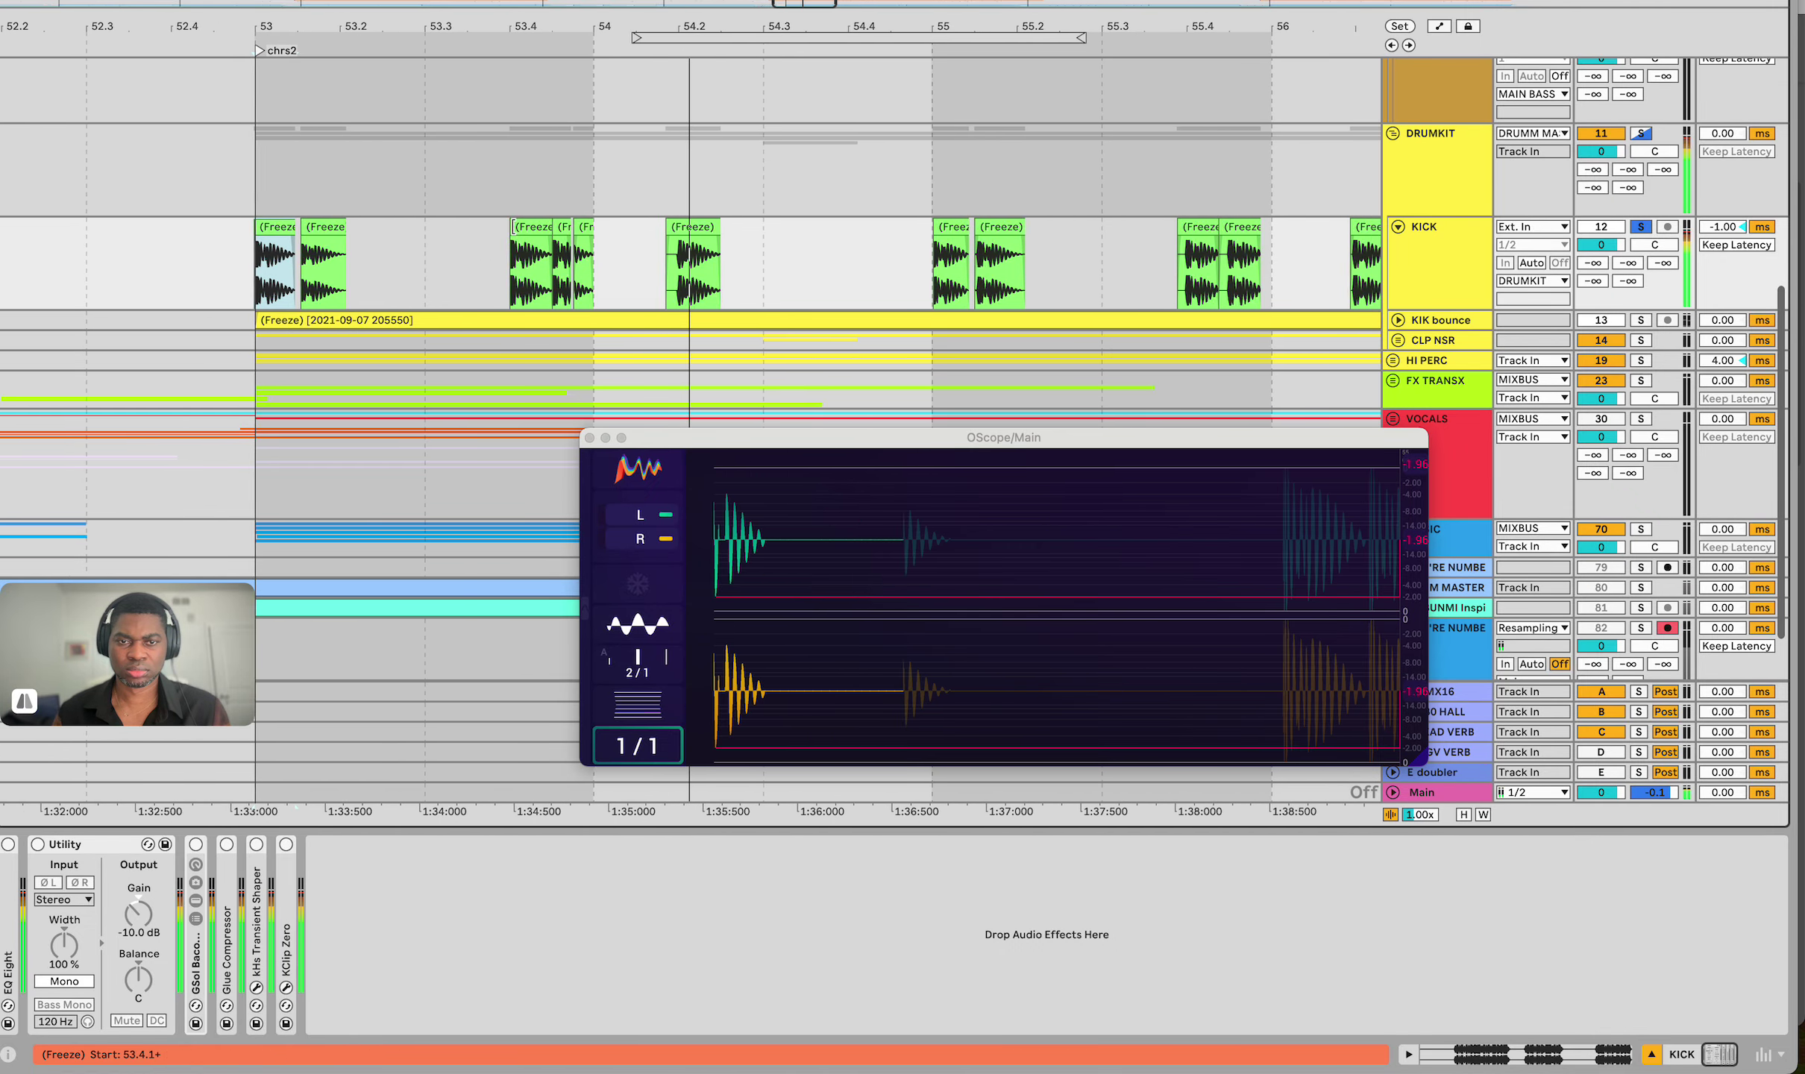
pyautogui.press('space')
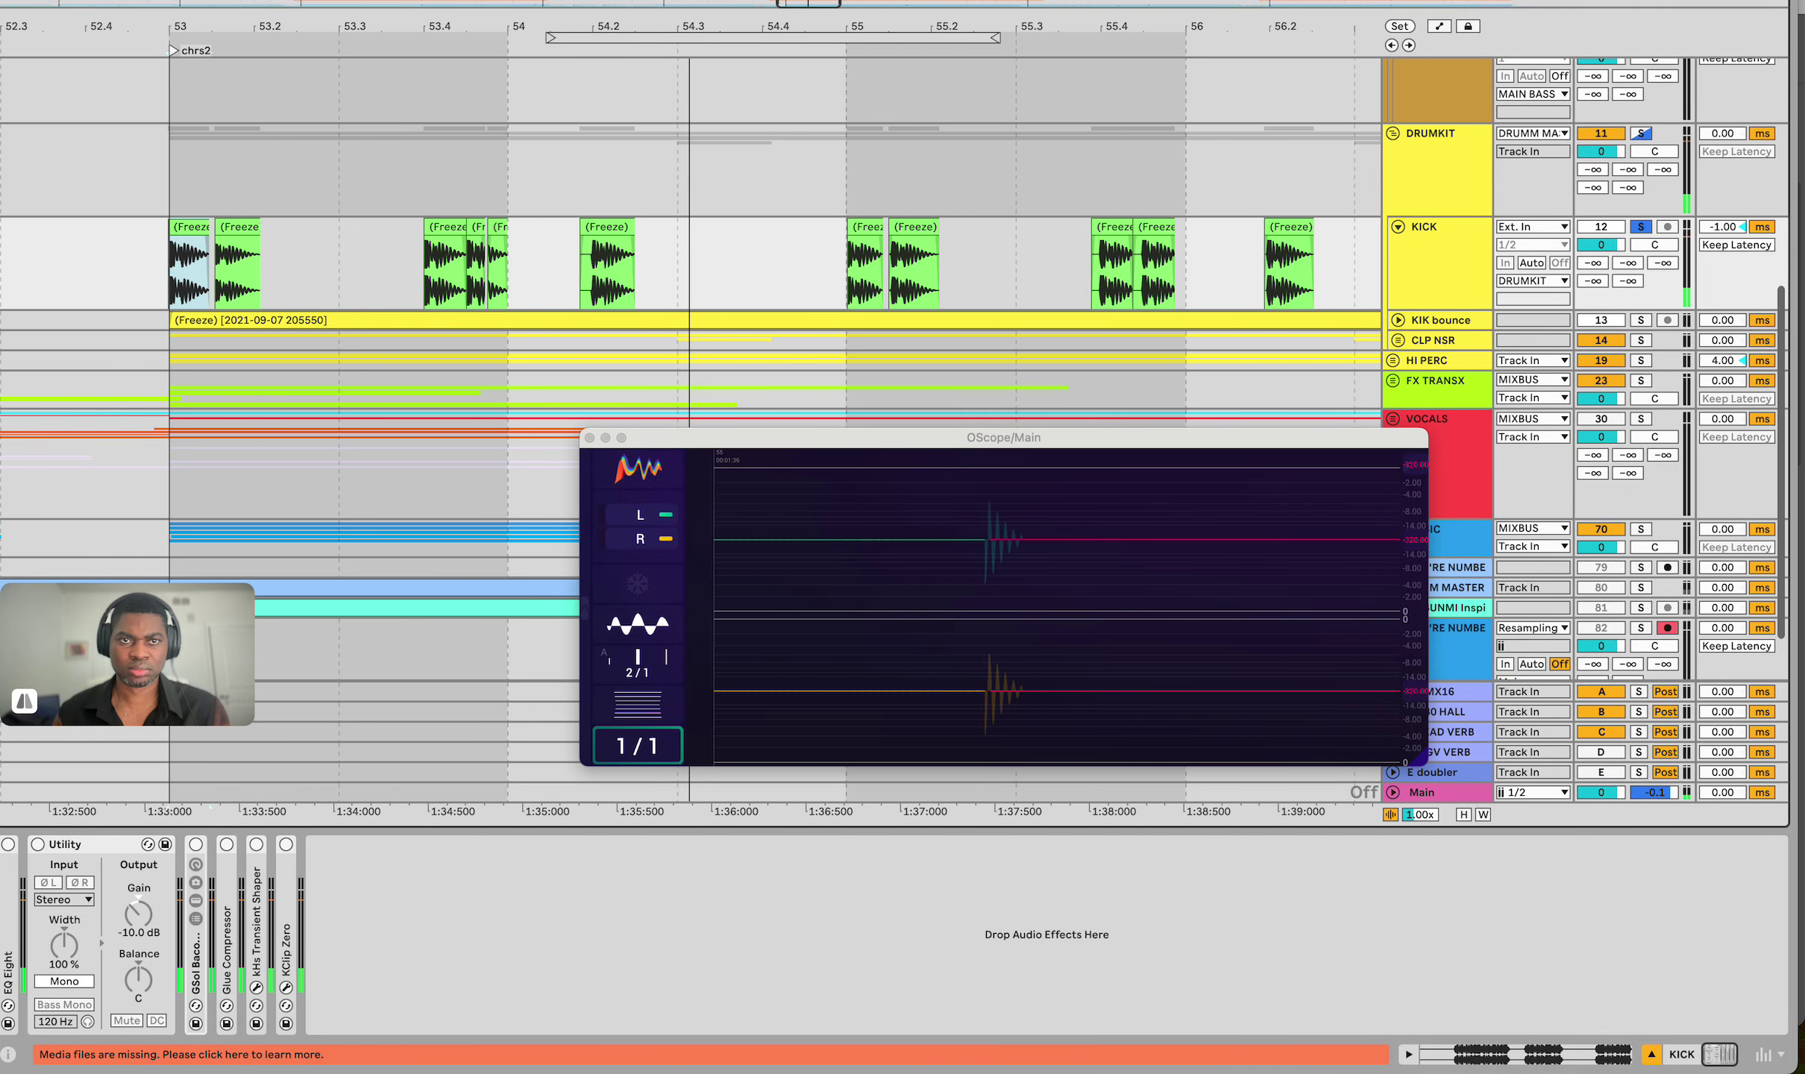
# Turn on the effect rack ahead of Utility on the DRUMKIT group, and play from just before bar 53 to check the kick waveform
pyautogui.click(129, 182)
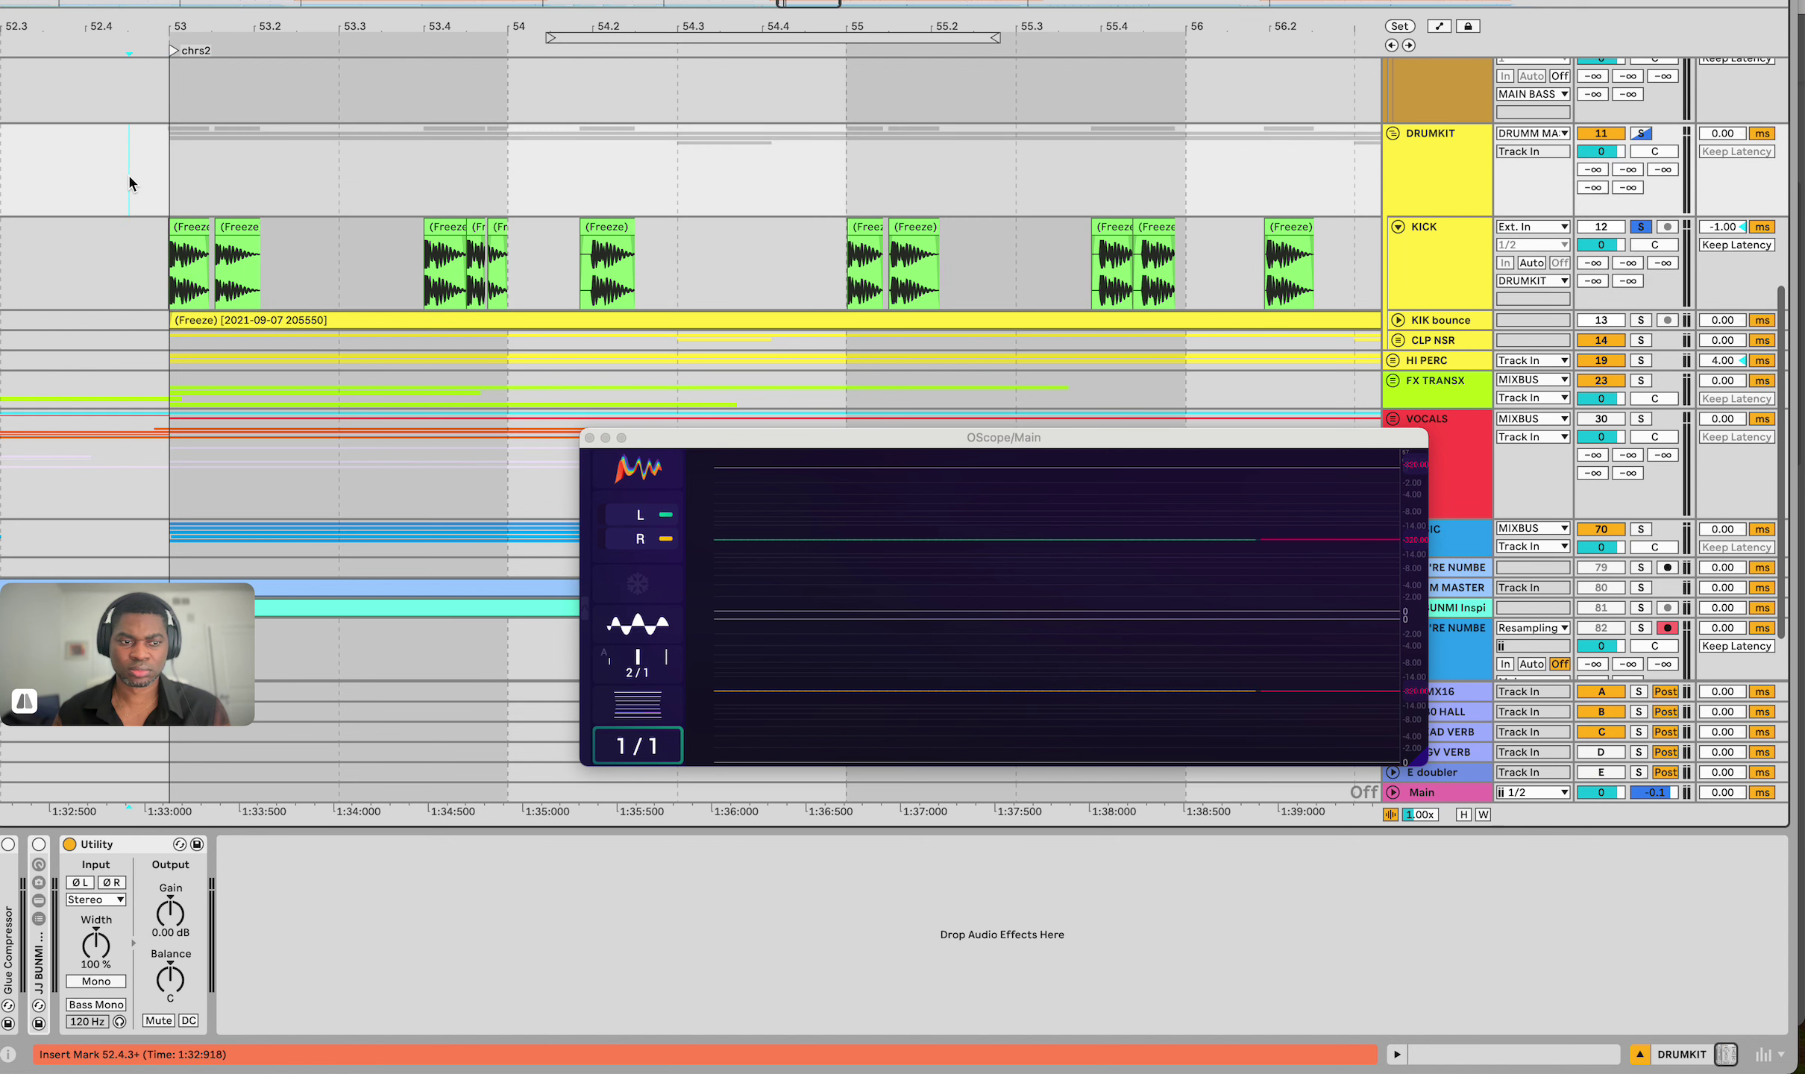
pyautogui.click(40, 850)
pyautogui.press('space')
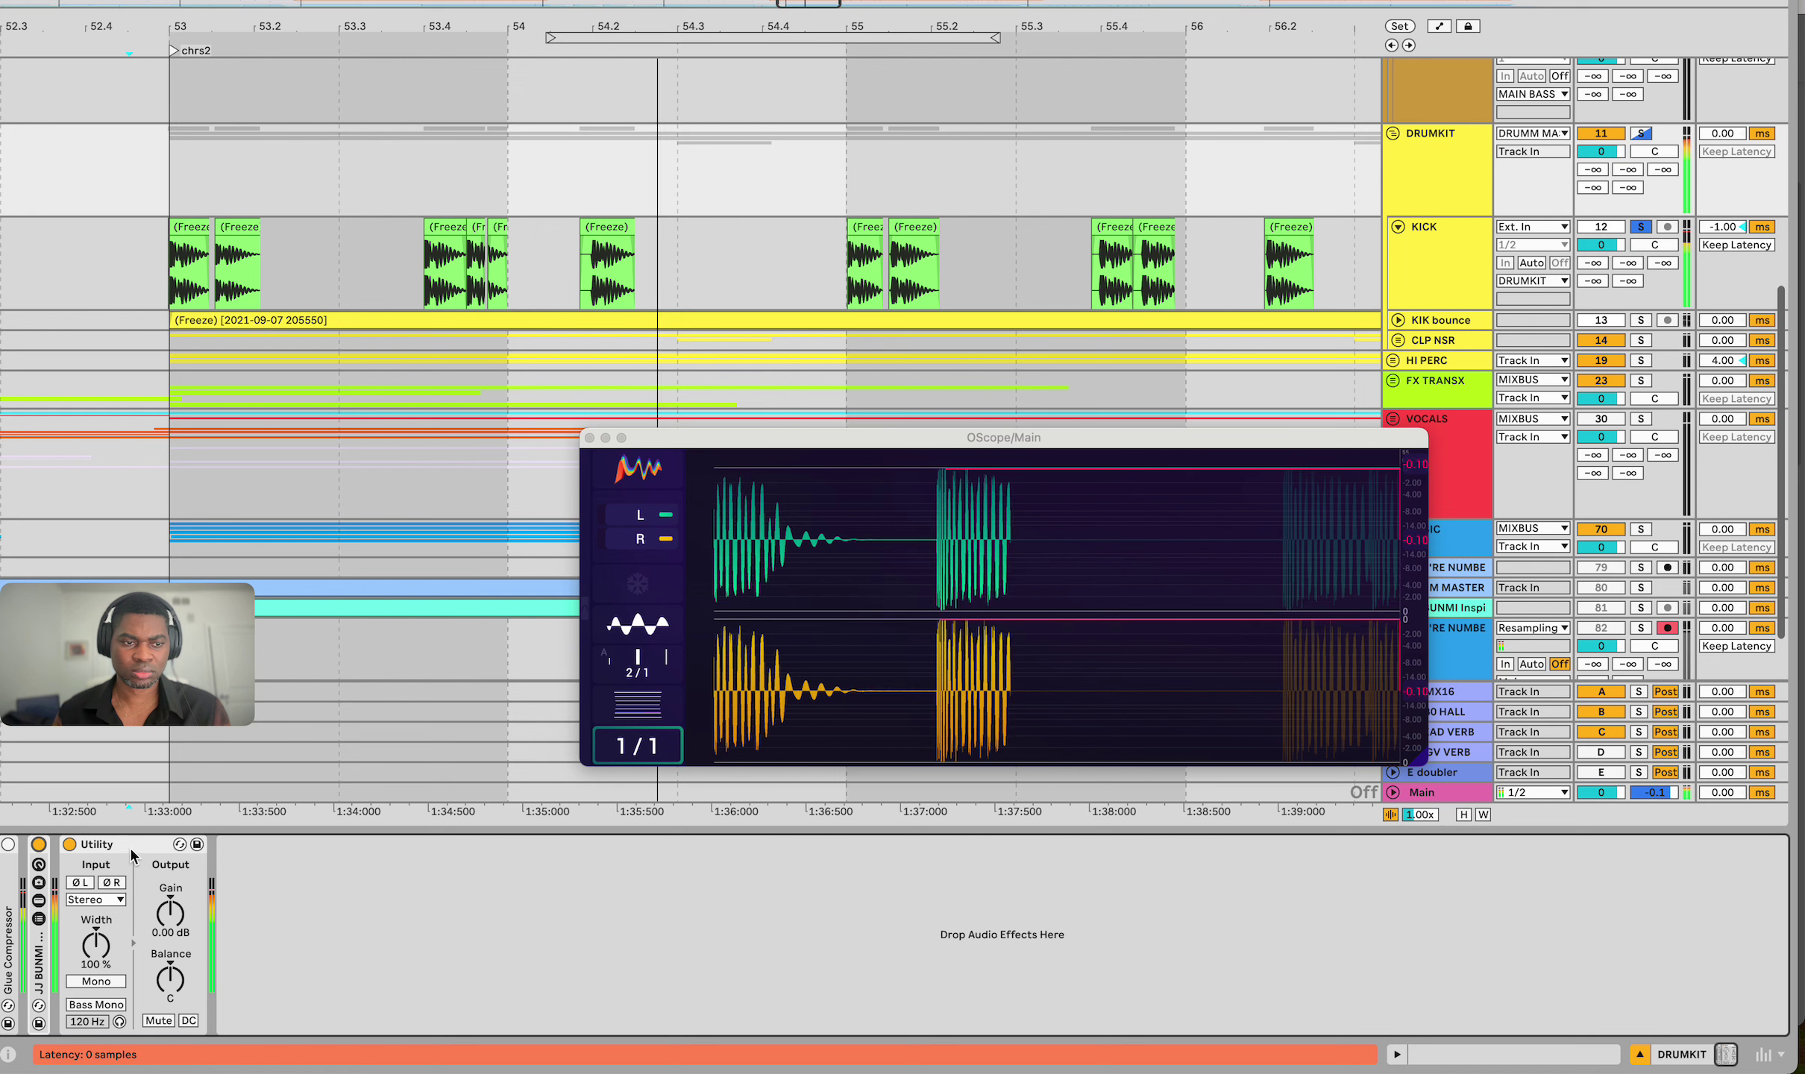
pyautogui.press('space')
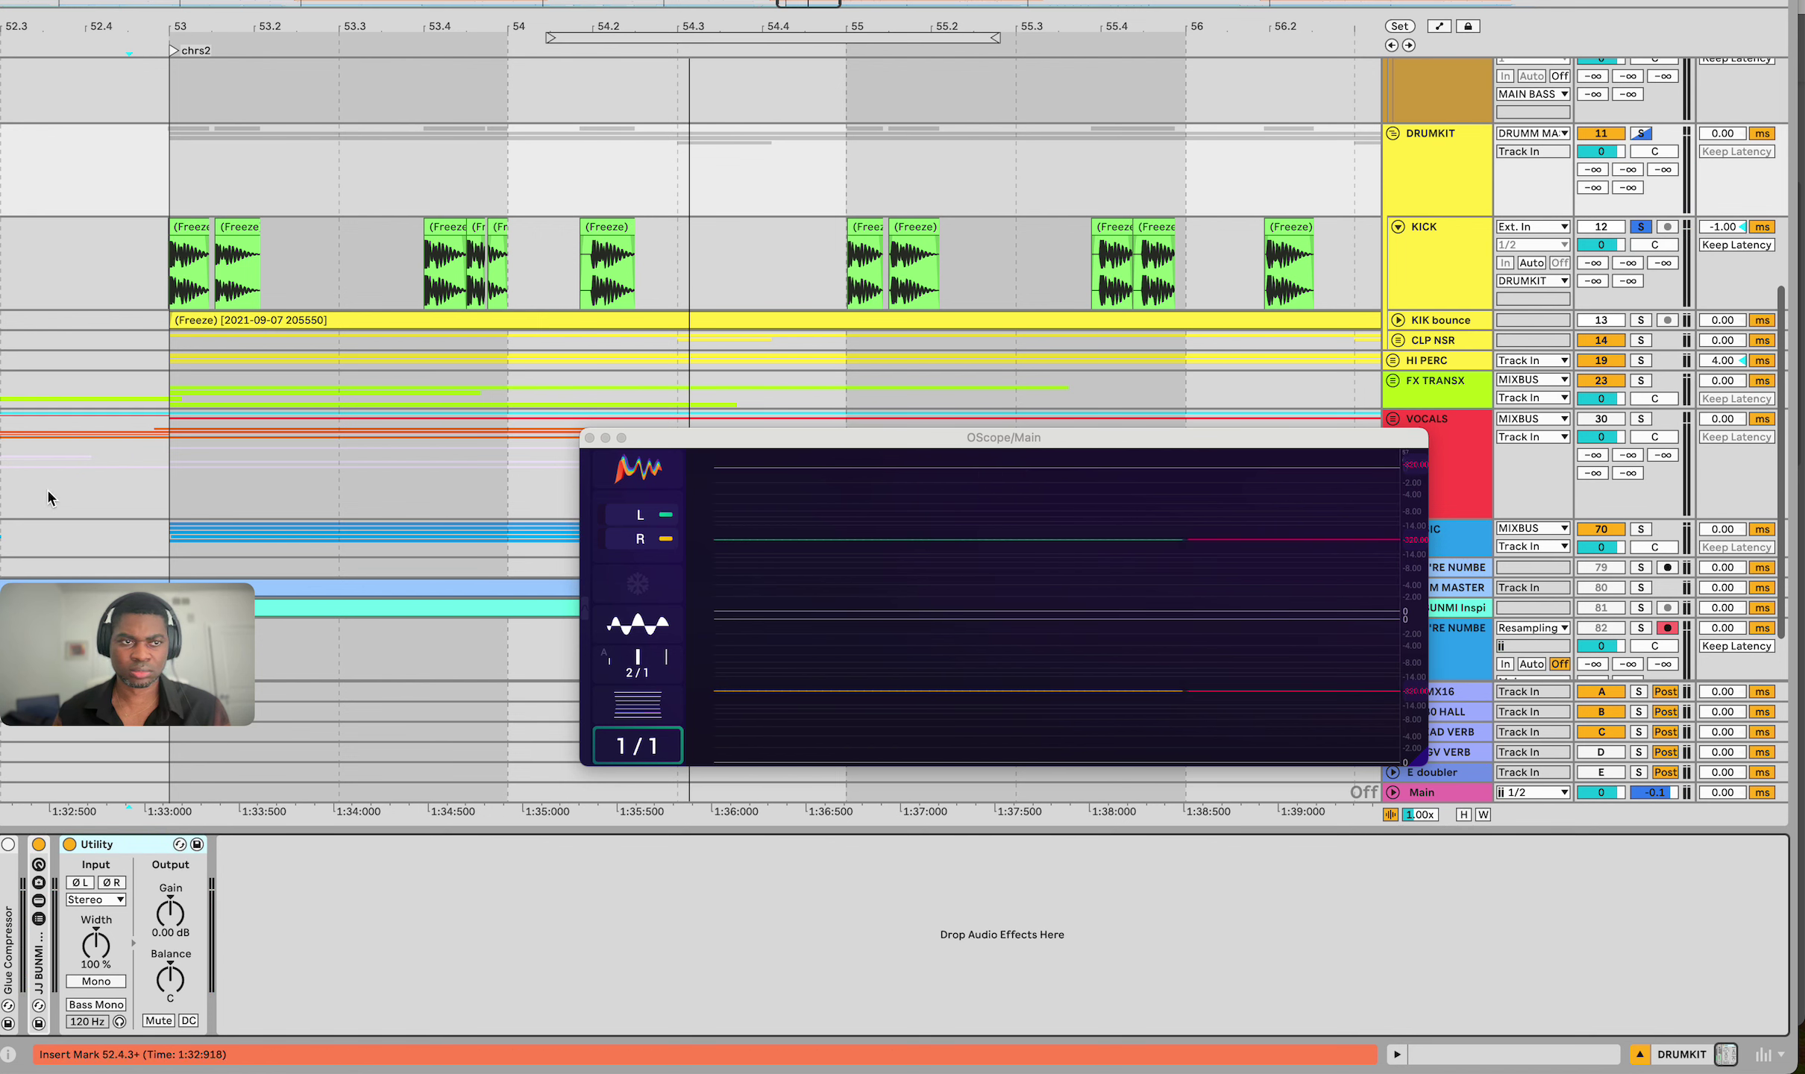
# Turn on the mono Utility with -10 dB gain on the KICK track, and play from just before bar 53
pyautogui.click(122, 275)
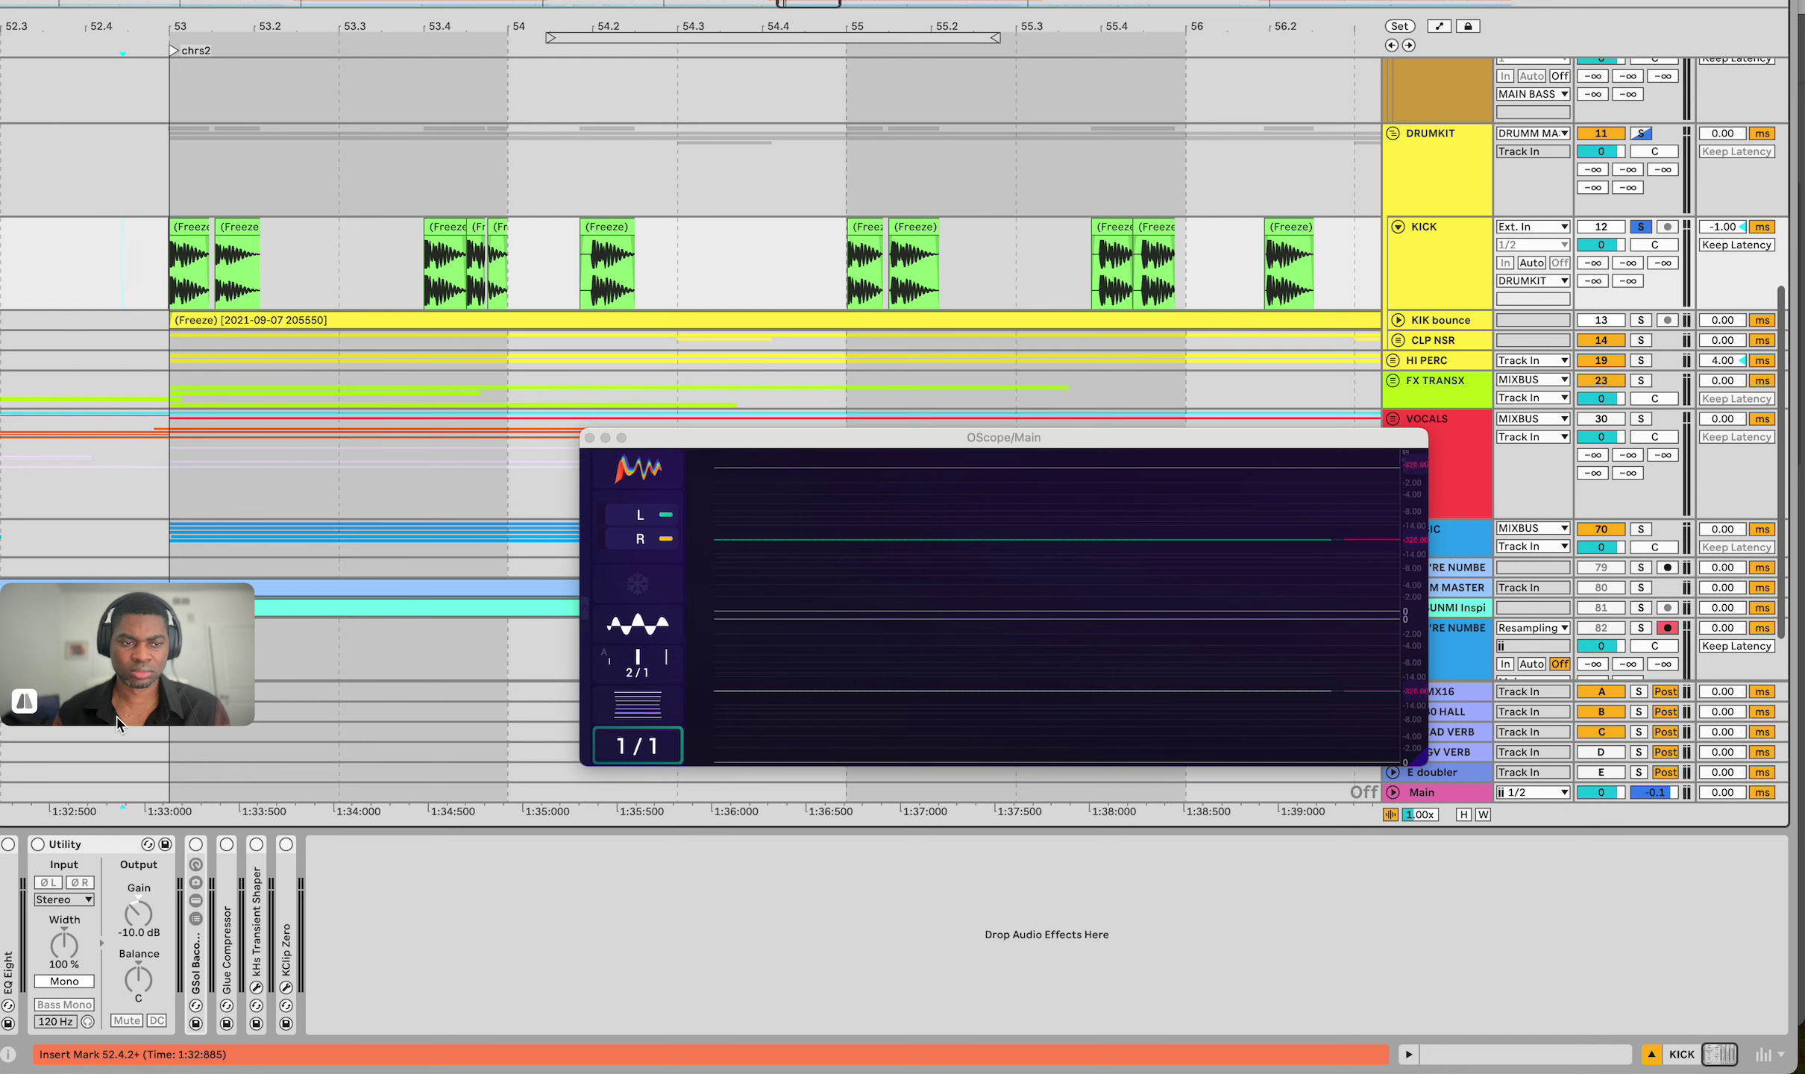
pyautogui.click(37, 846)
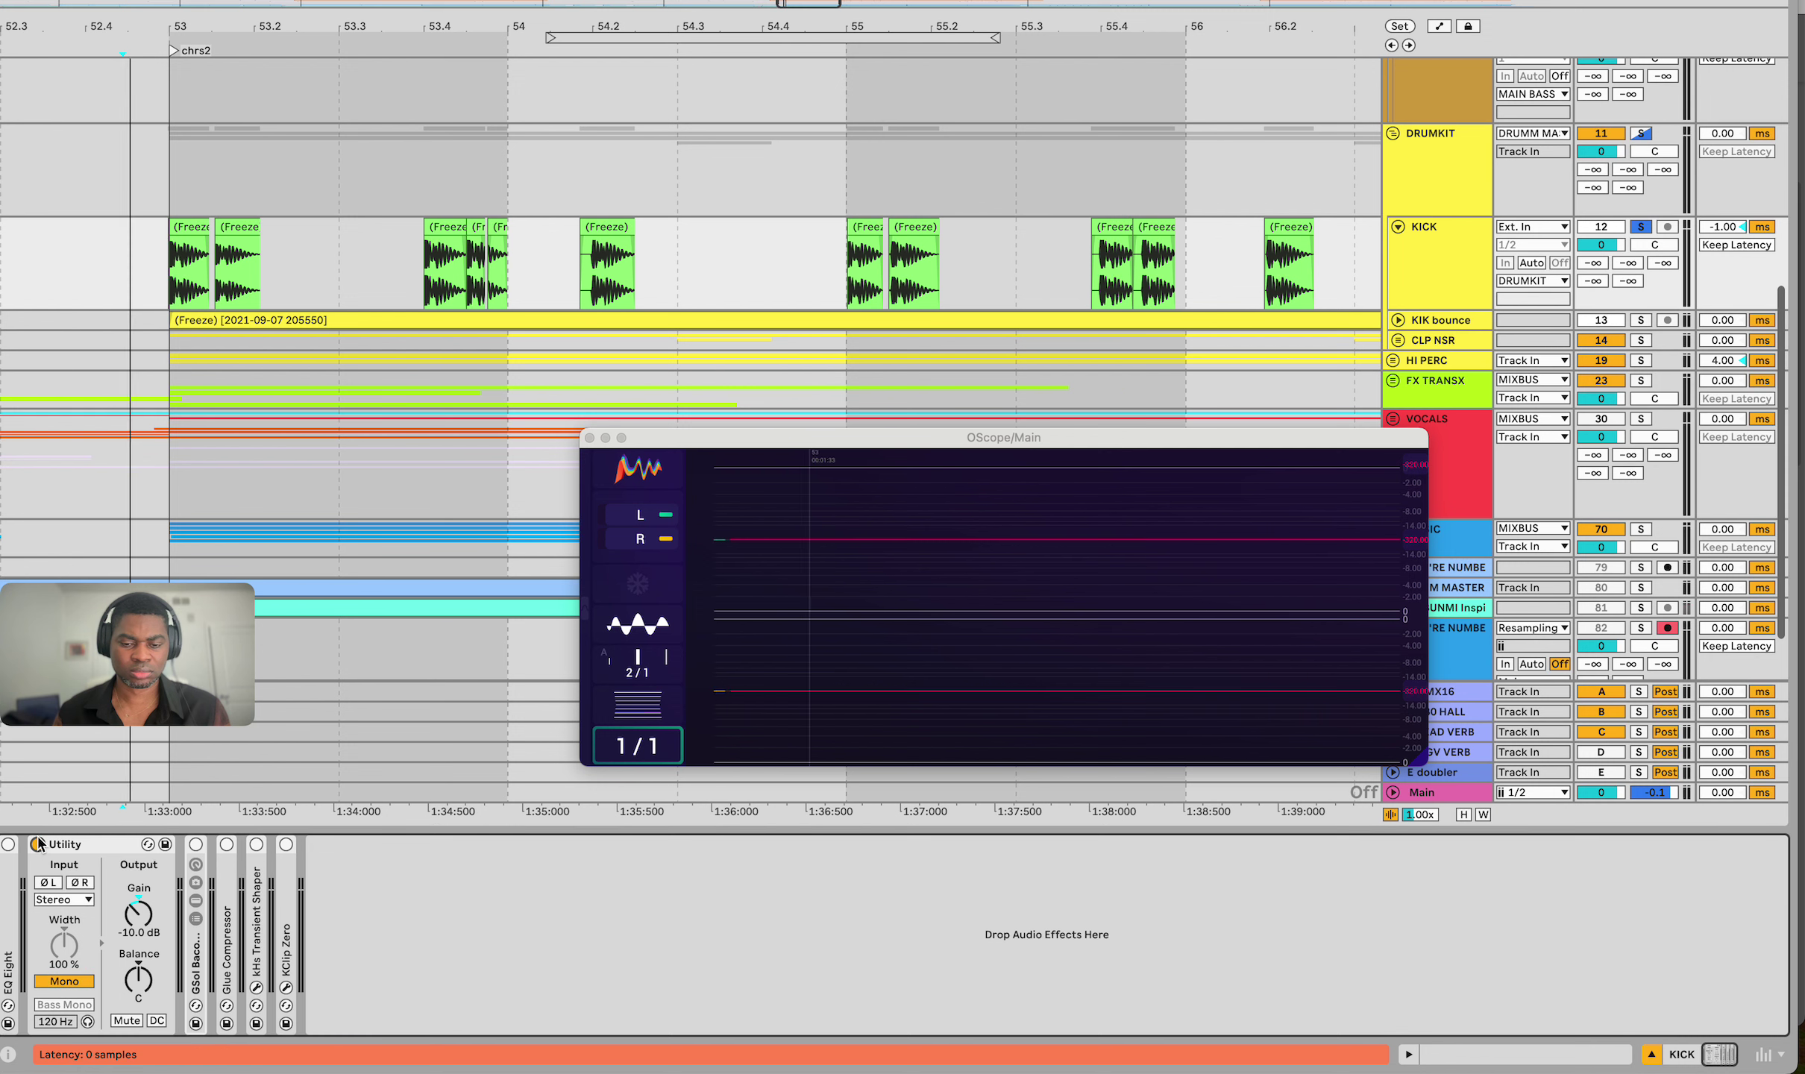
pyautogui.press('space')
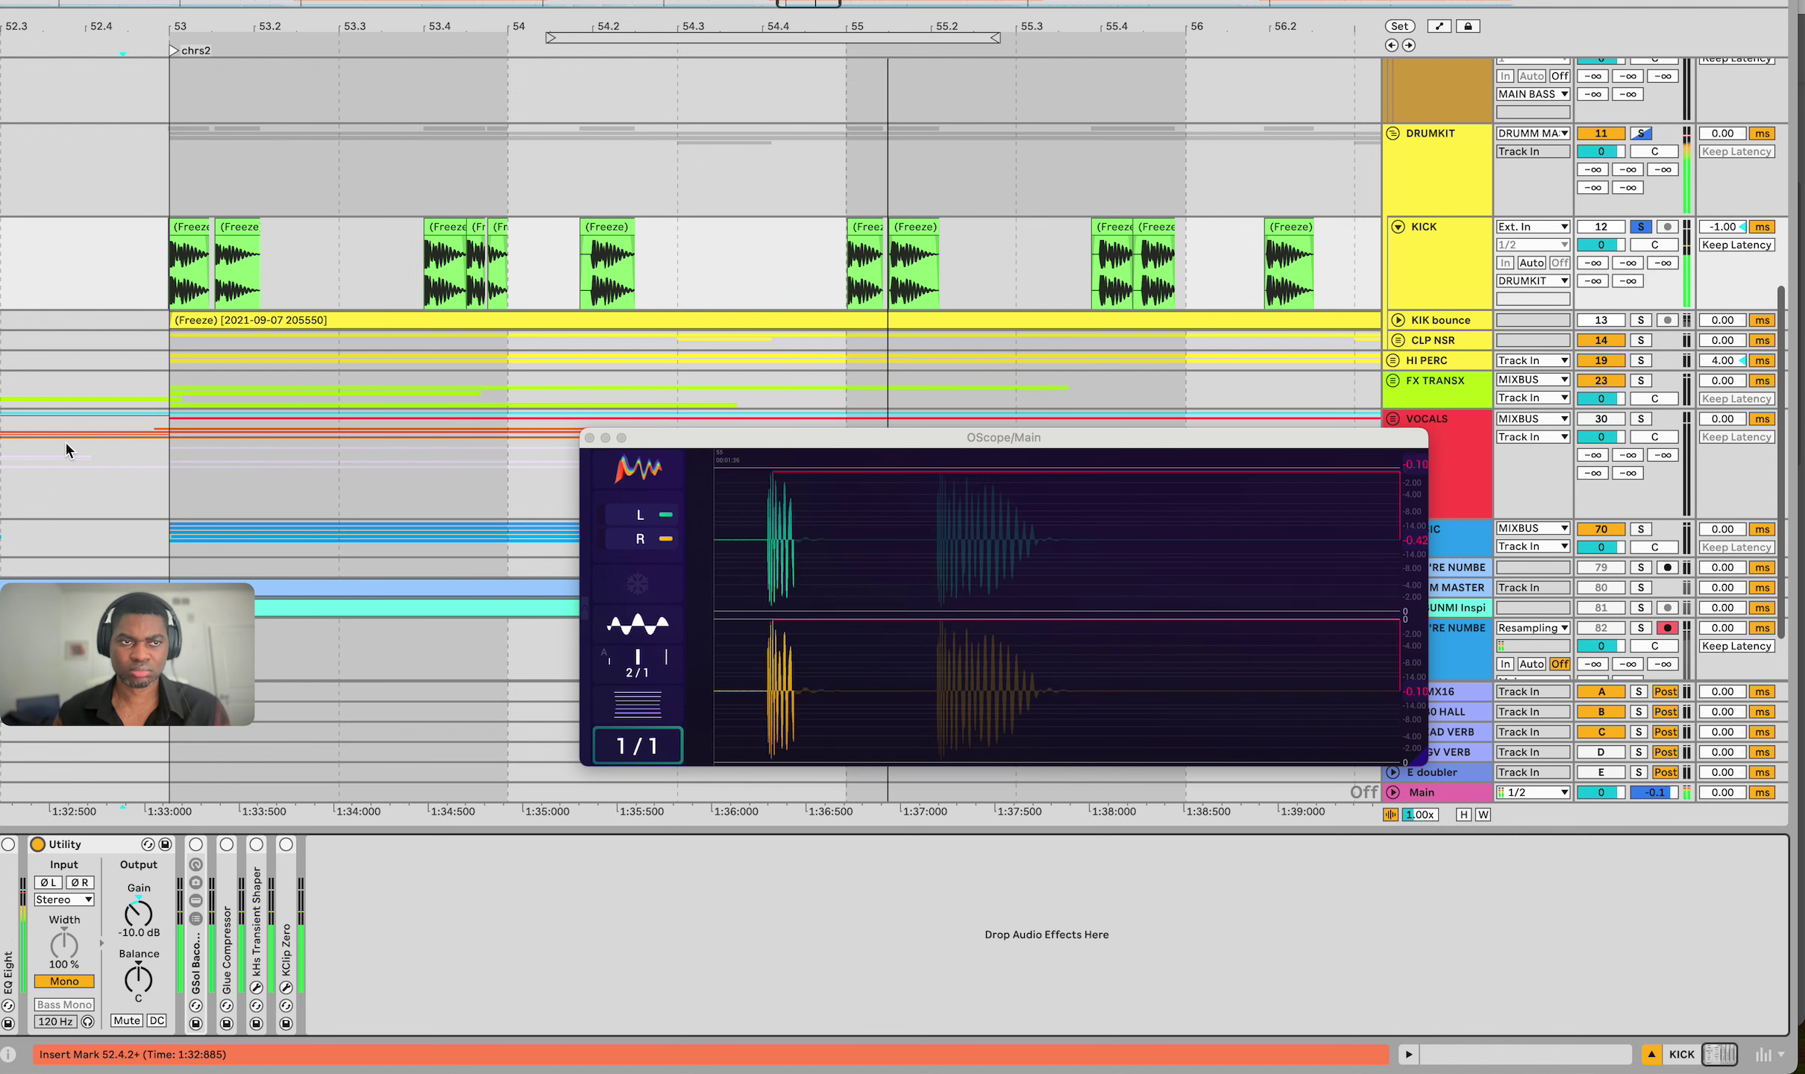
# Set the insert mark just before bar 53 on DRUMKIT, and solo the BASS FINGER track together with the kick
pyautogui.click(146, 196)
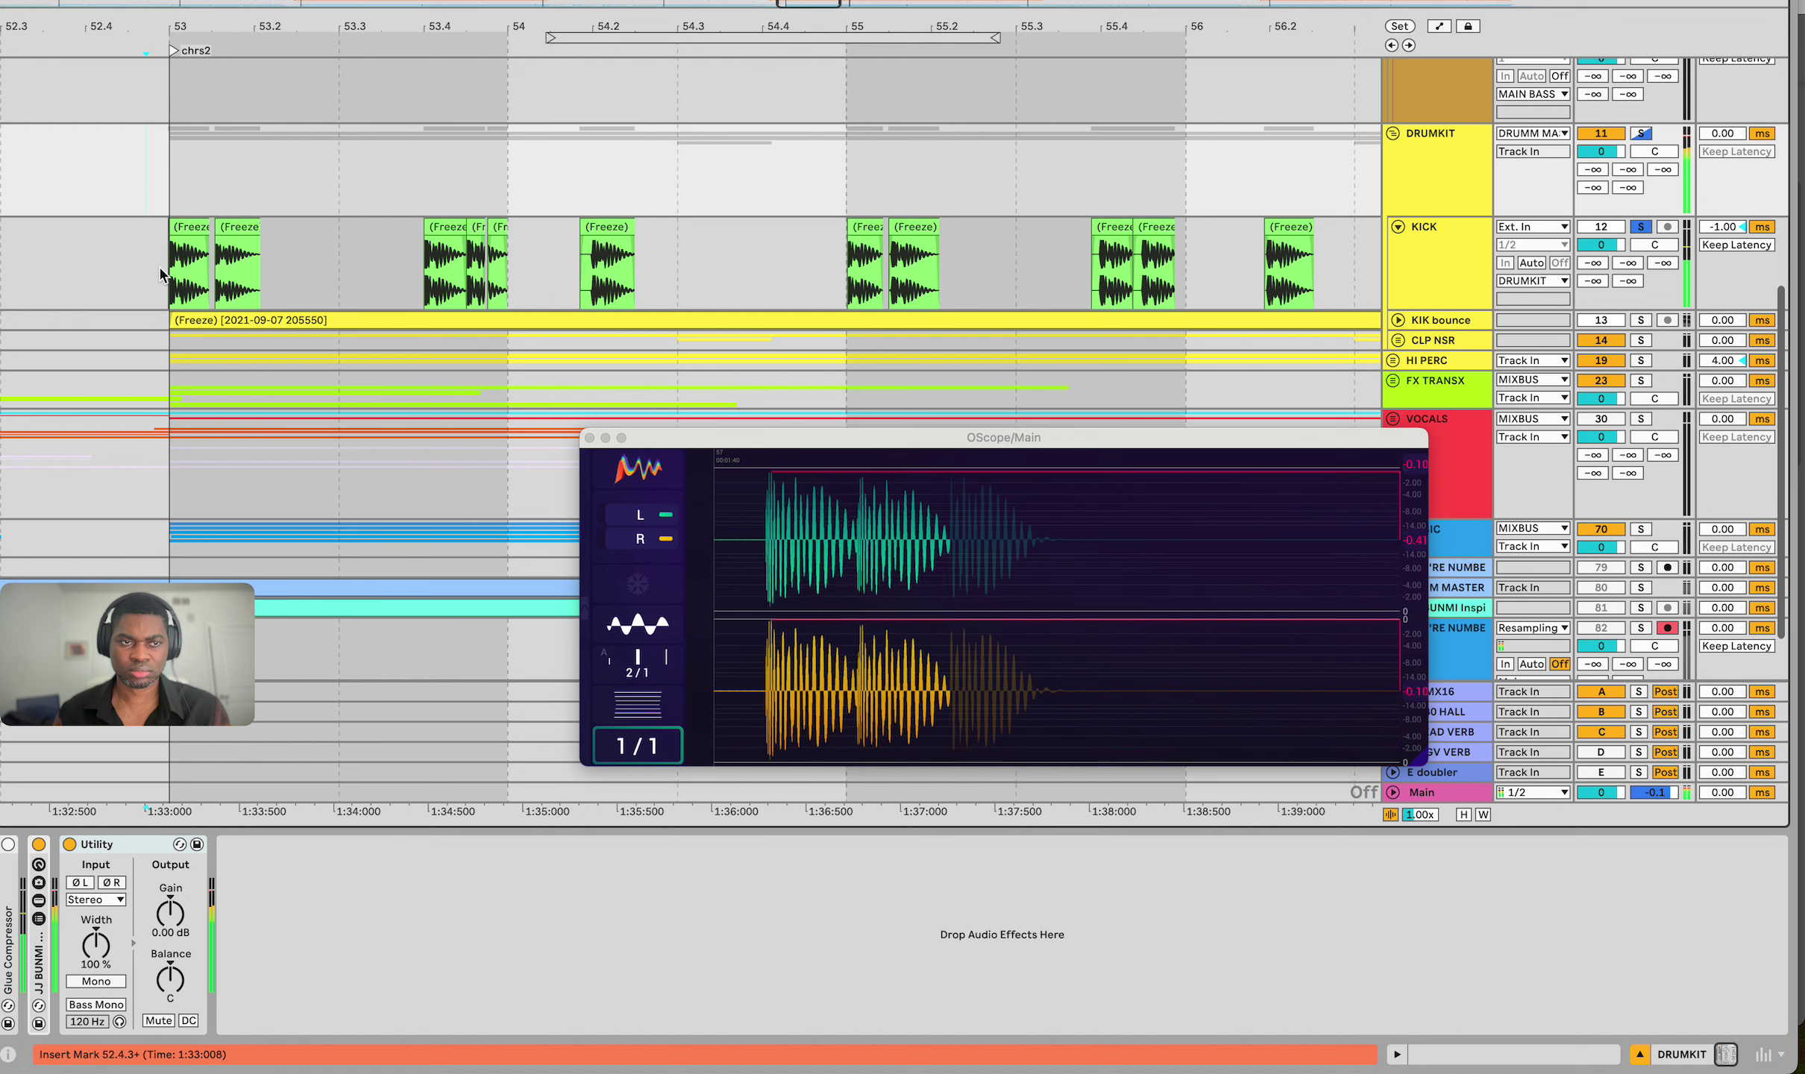
pyautogui.scroll(5, 197, 242)
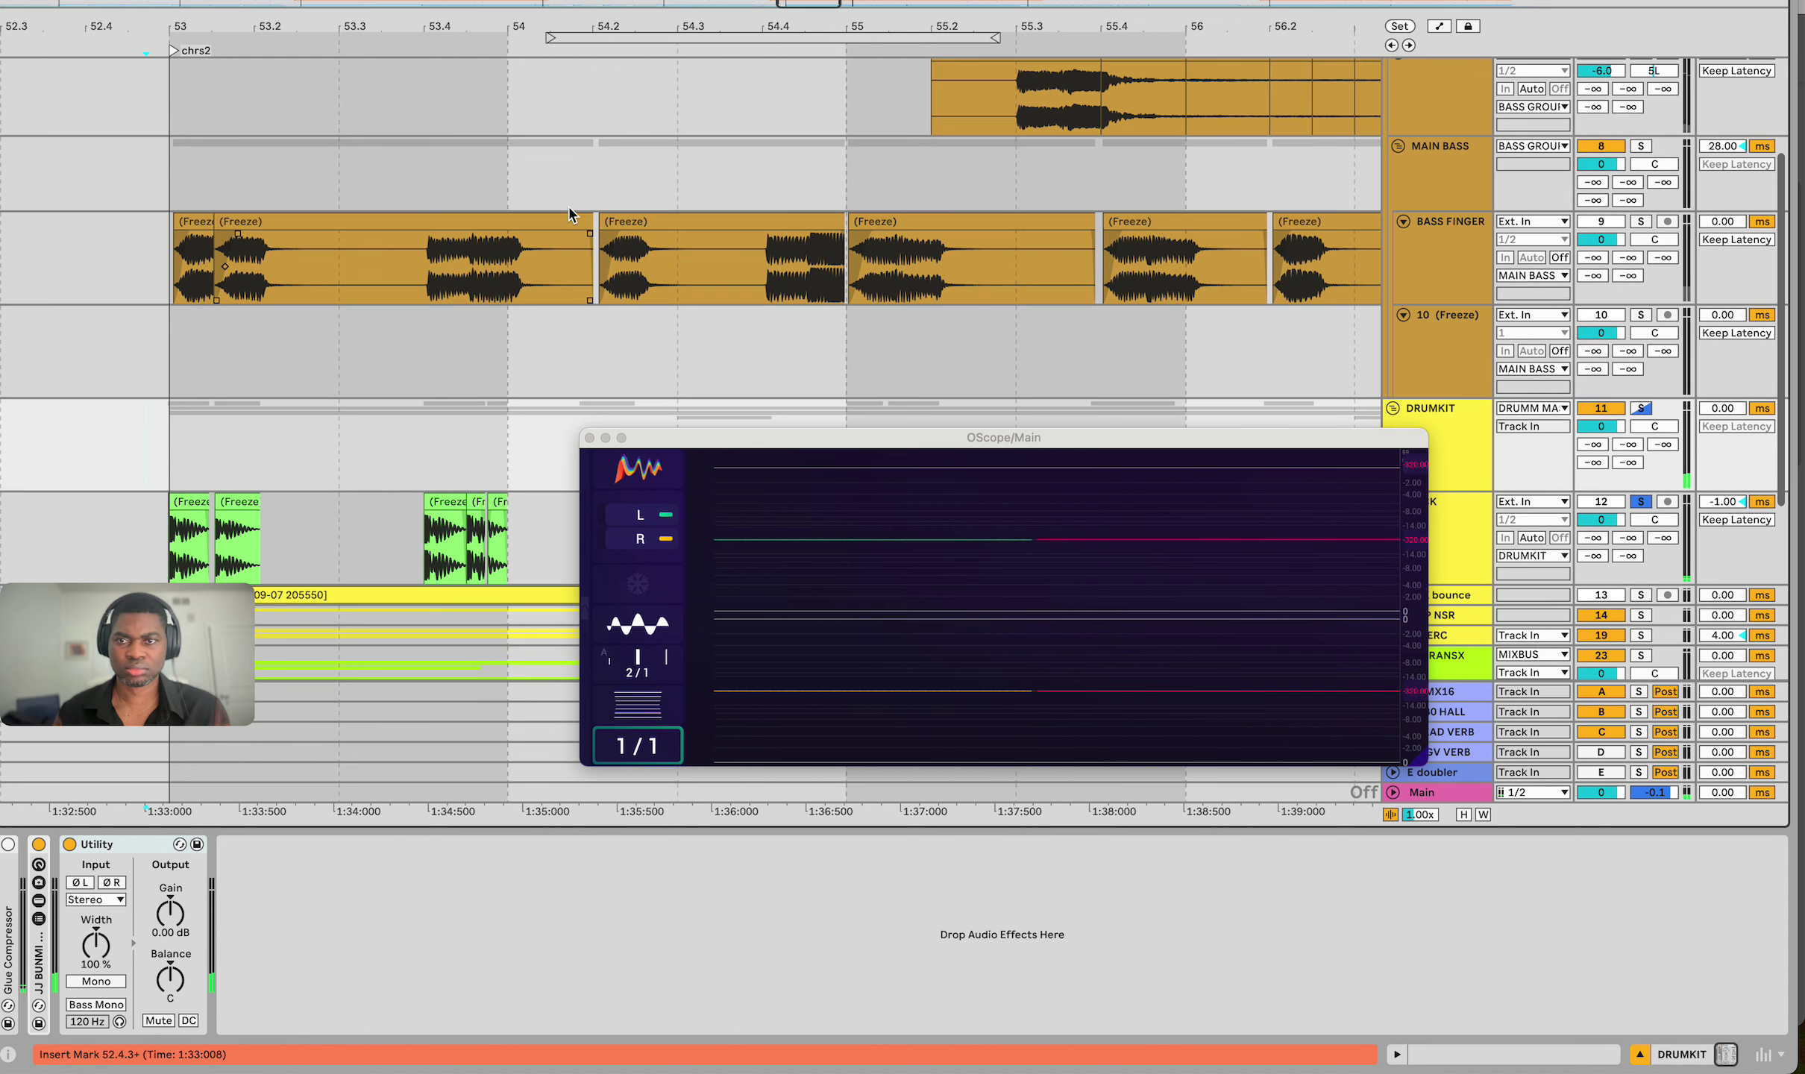
pyautogui.click(1642, 222)
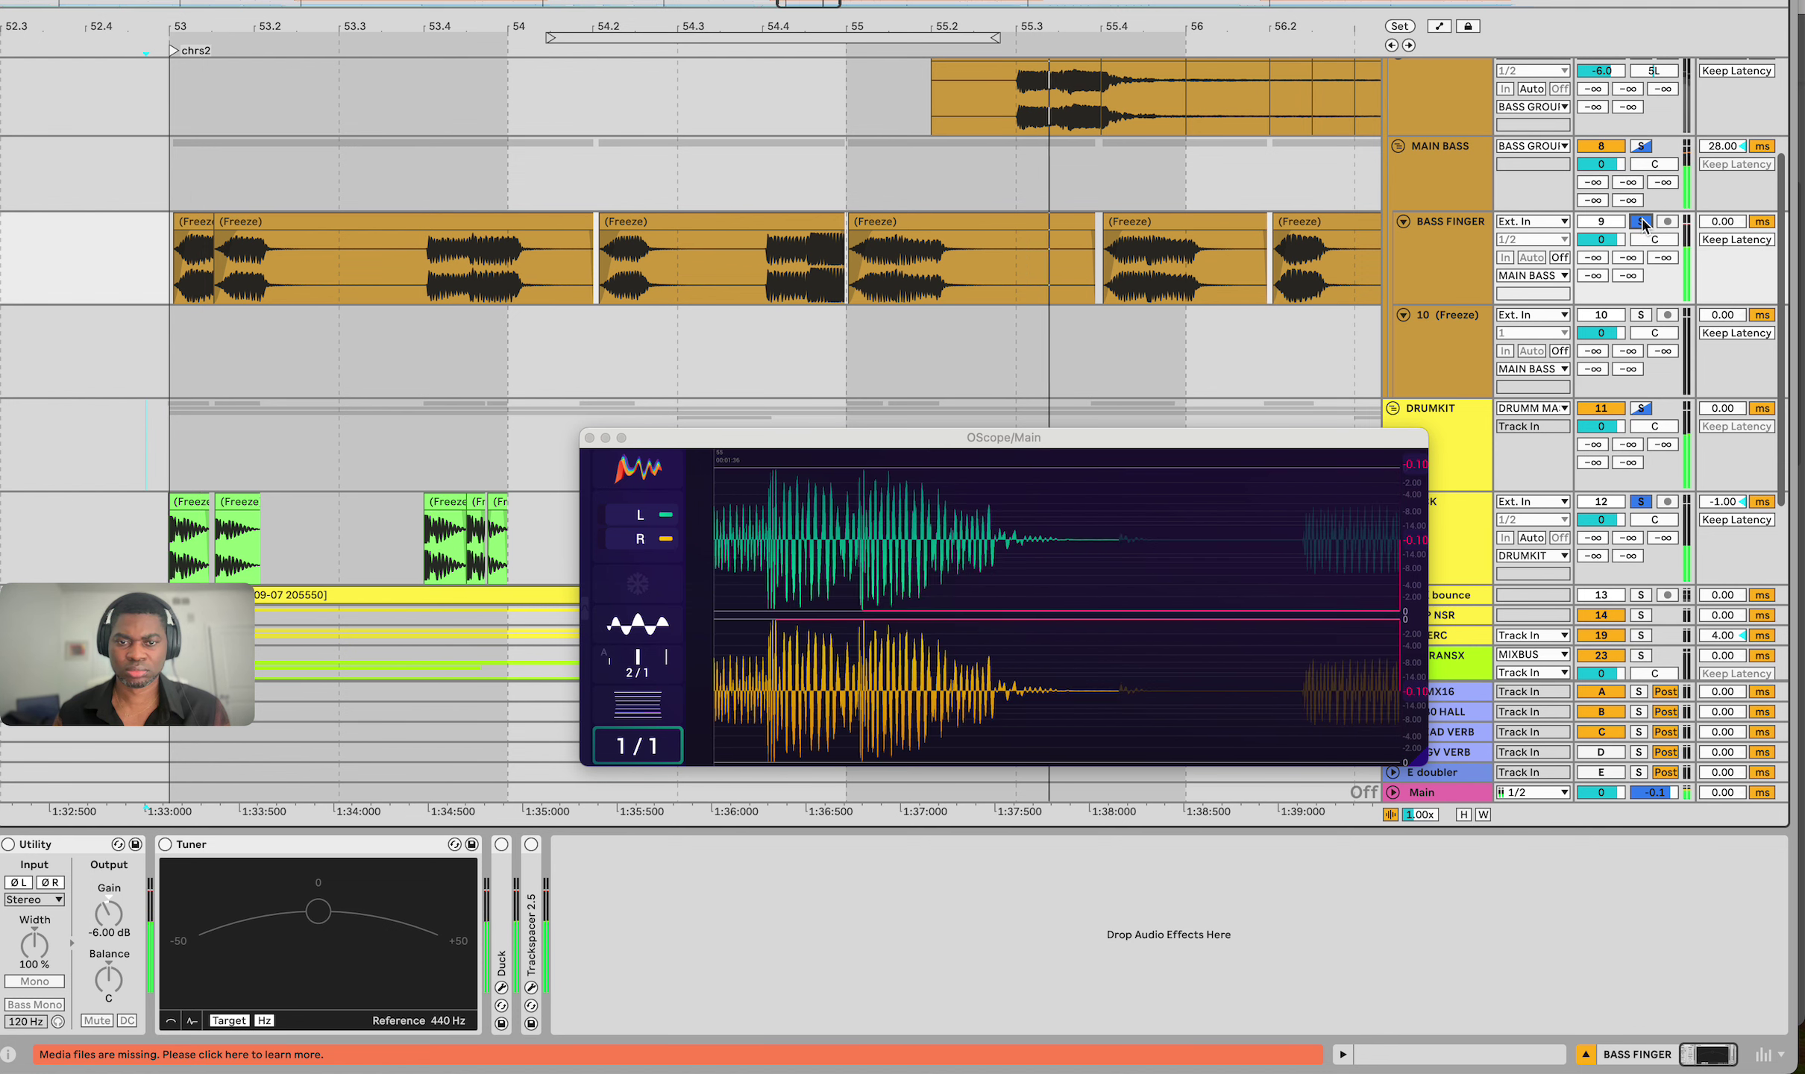
pyautogui.click(1447, 253)
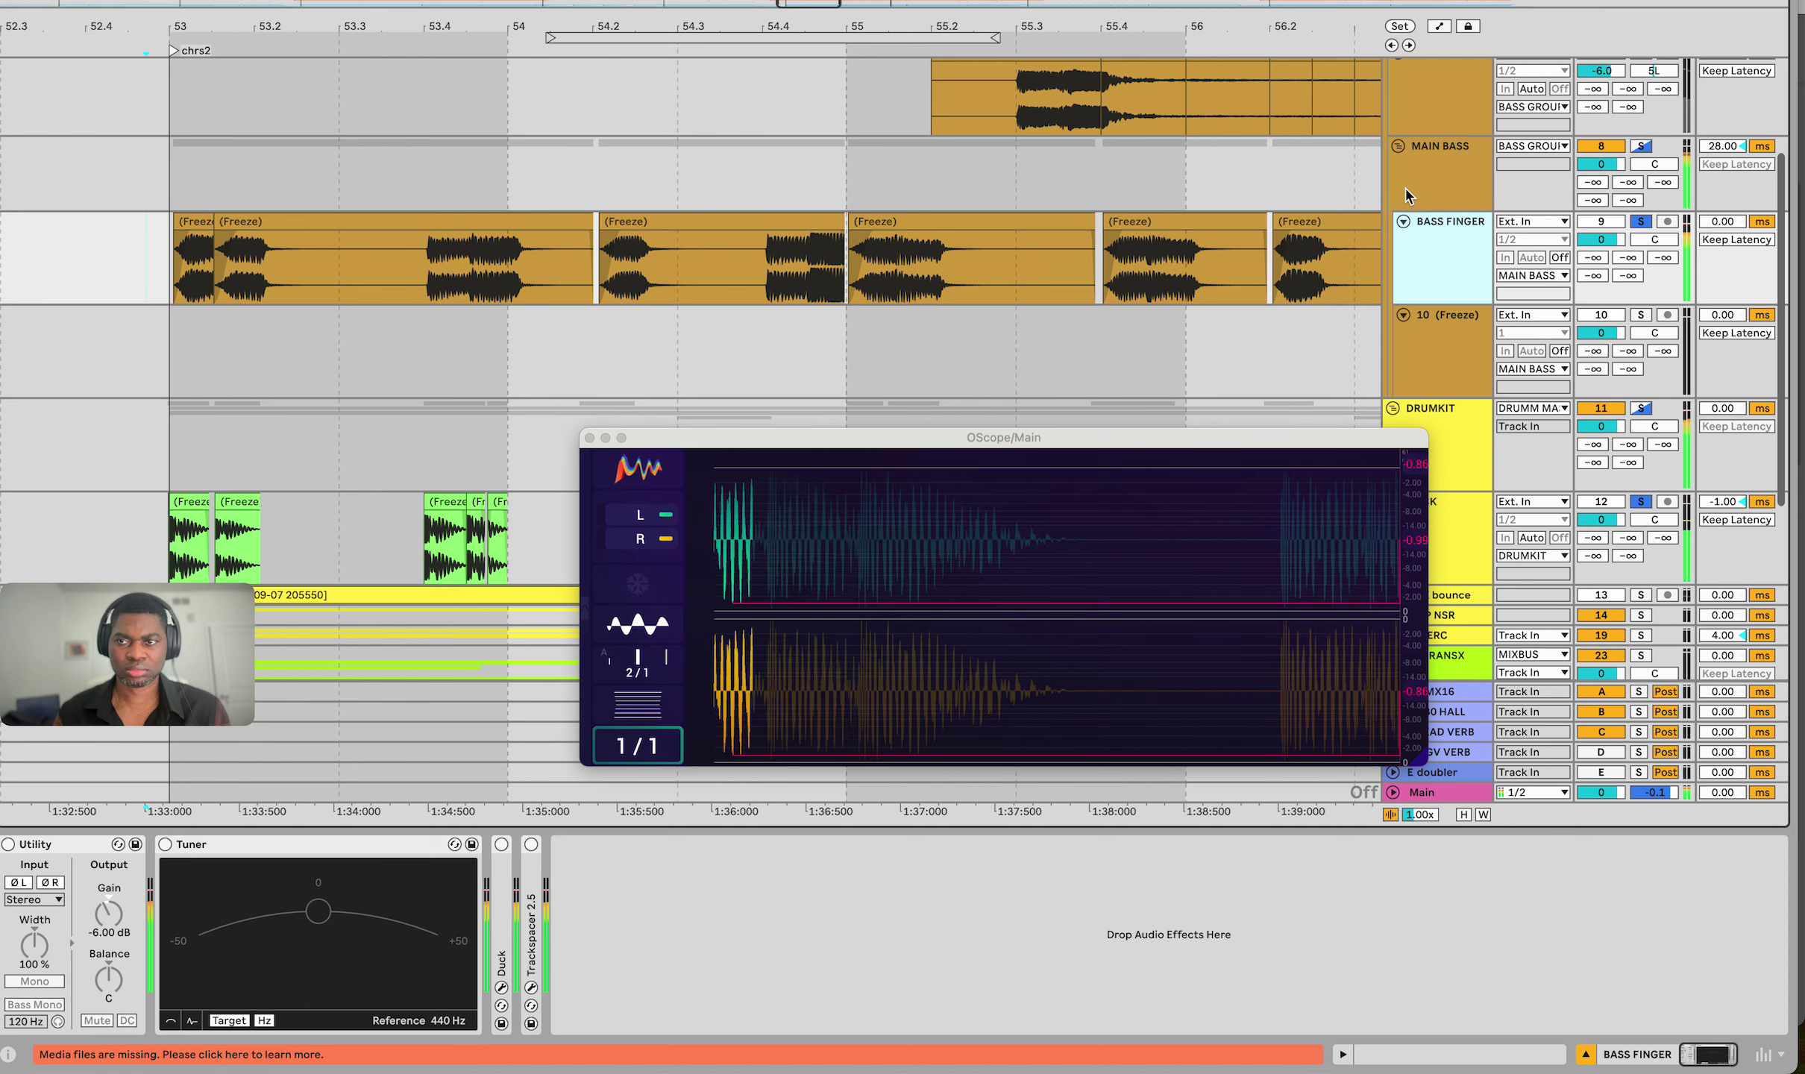
# Compare the MAIN BASS group's sound and waveform with its EQ Eight bypassed and active
pyautogui.click(1547, 187)
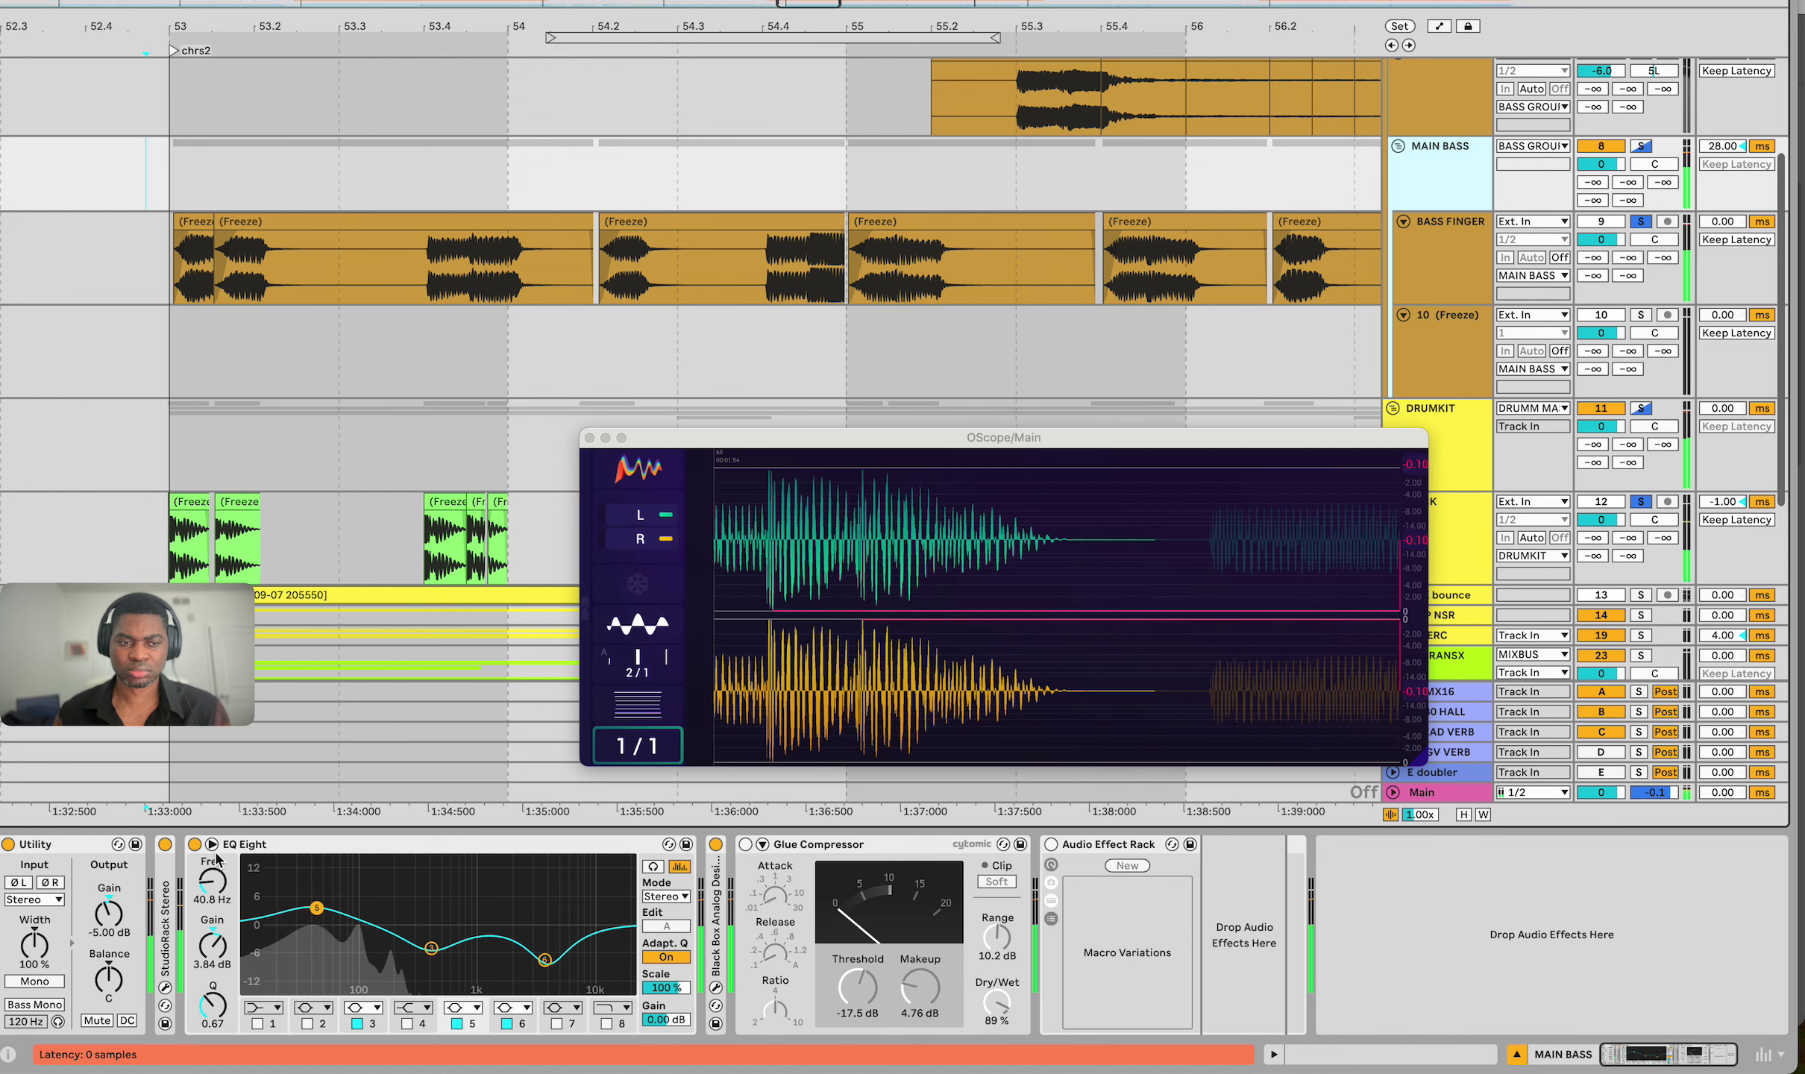
pyautogui.click(195, 844)
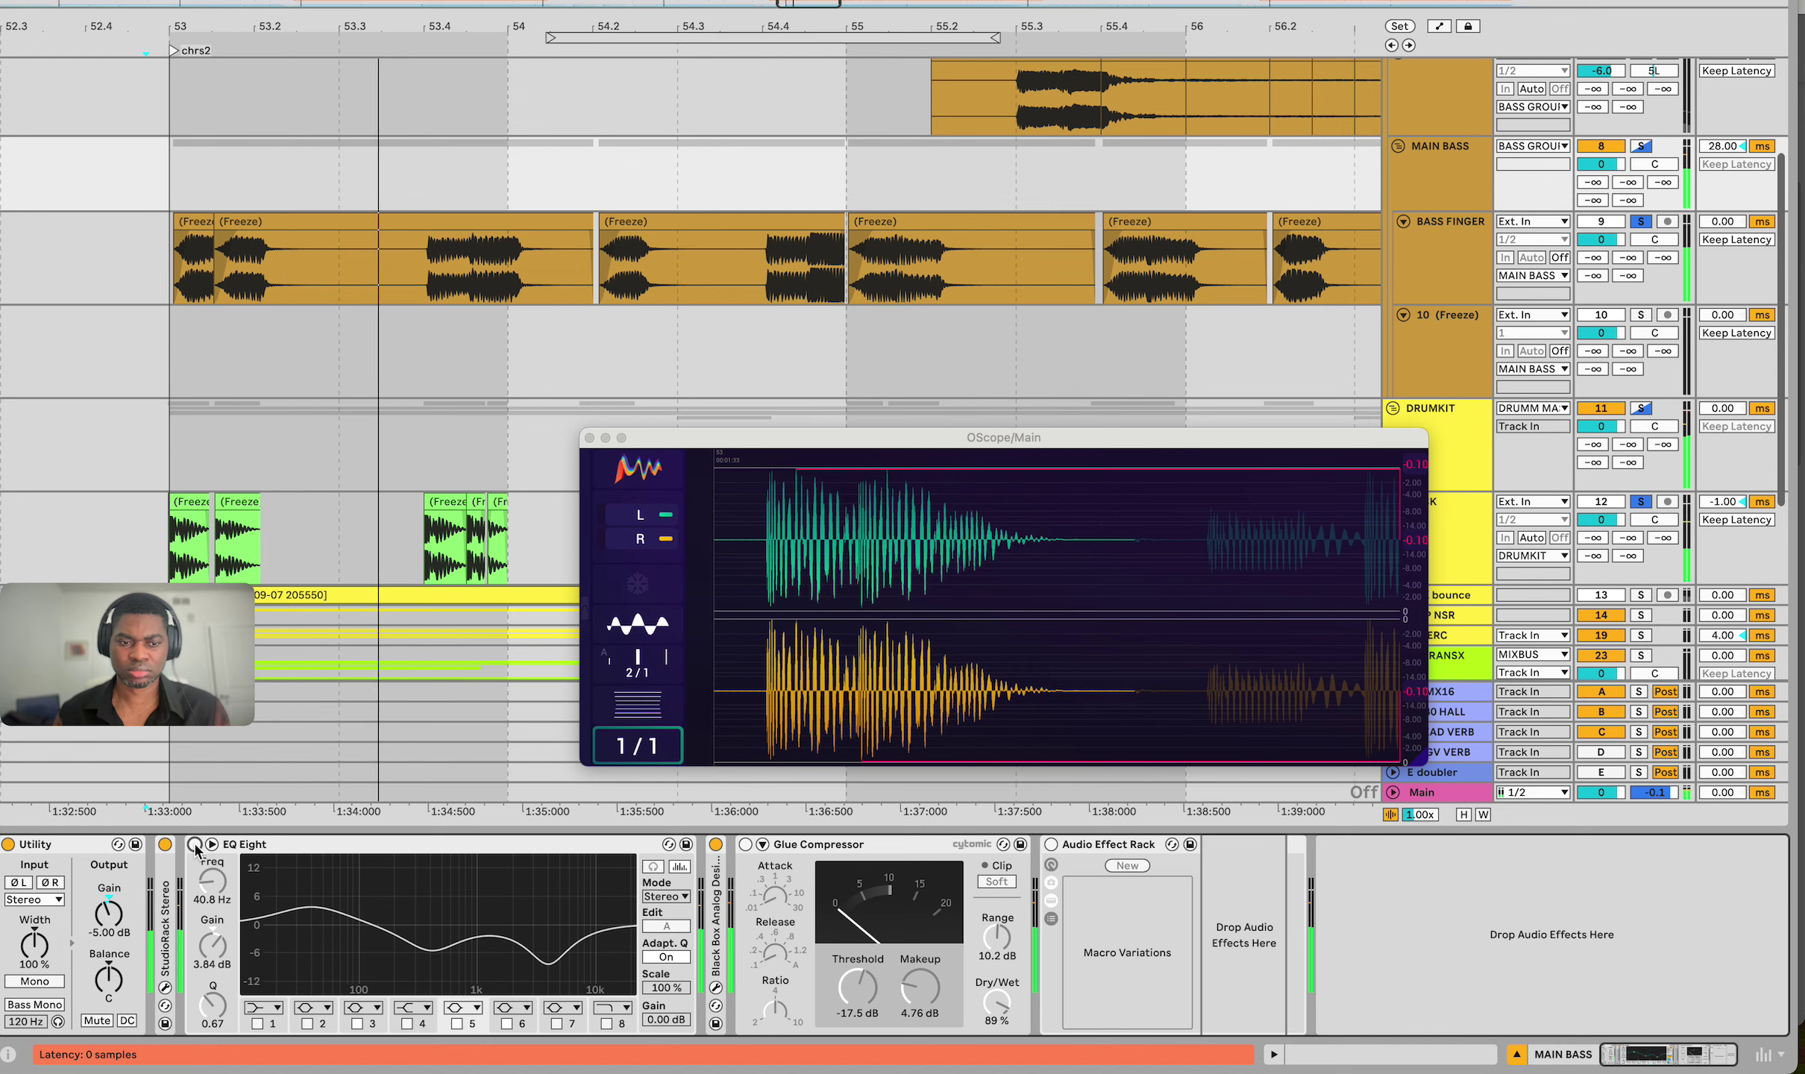
pyautogui.click(195, 844)
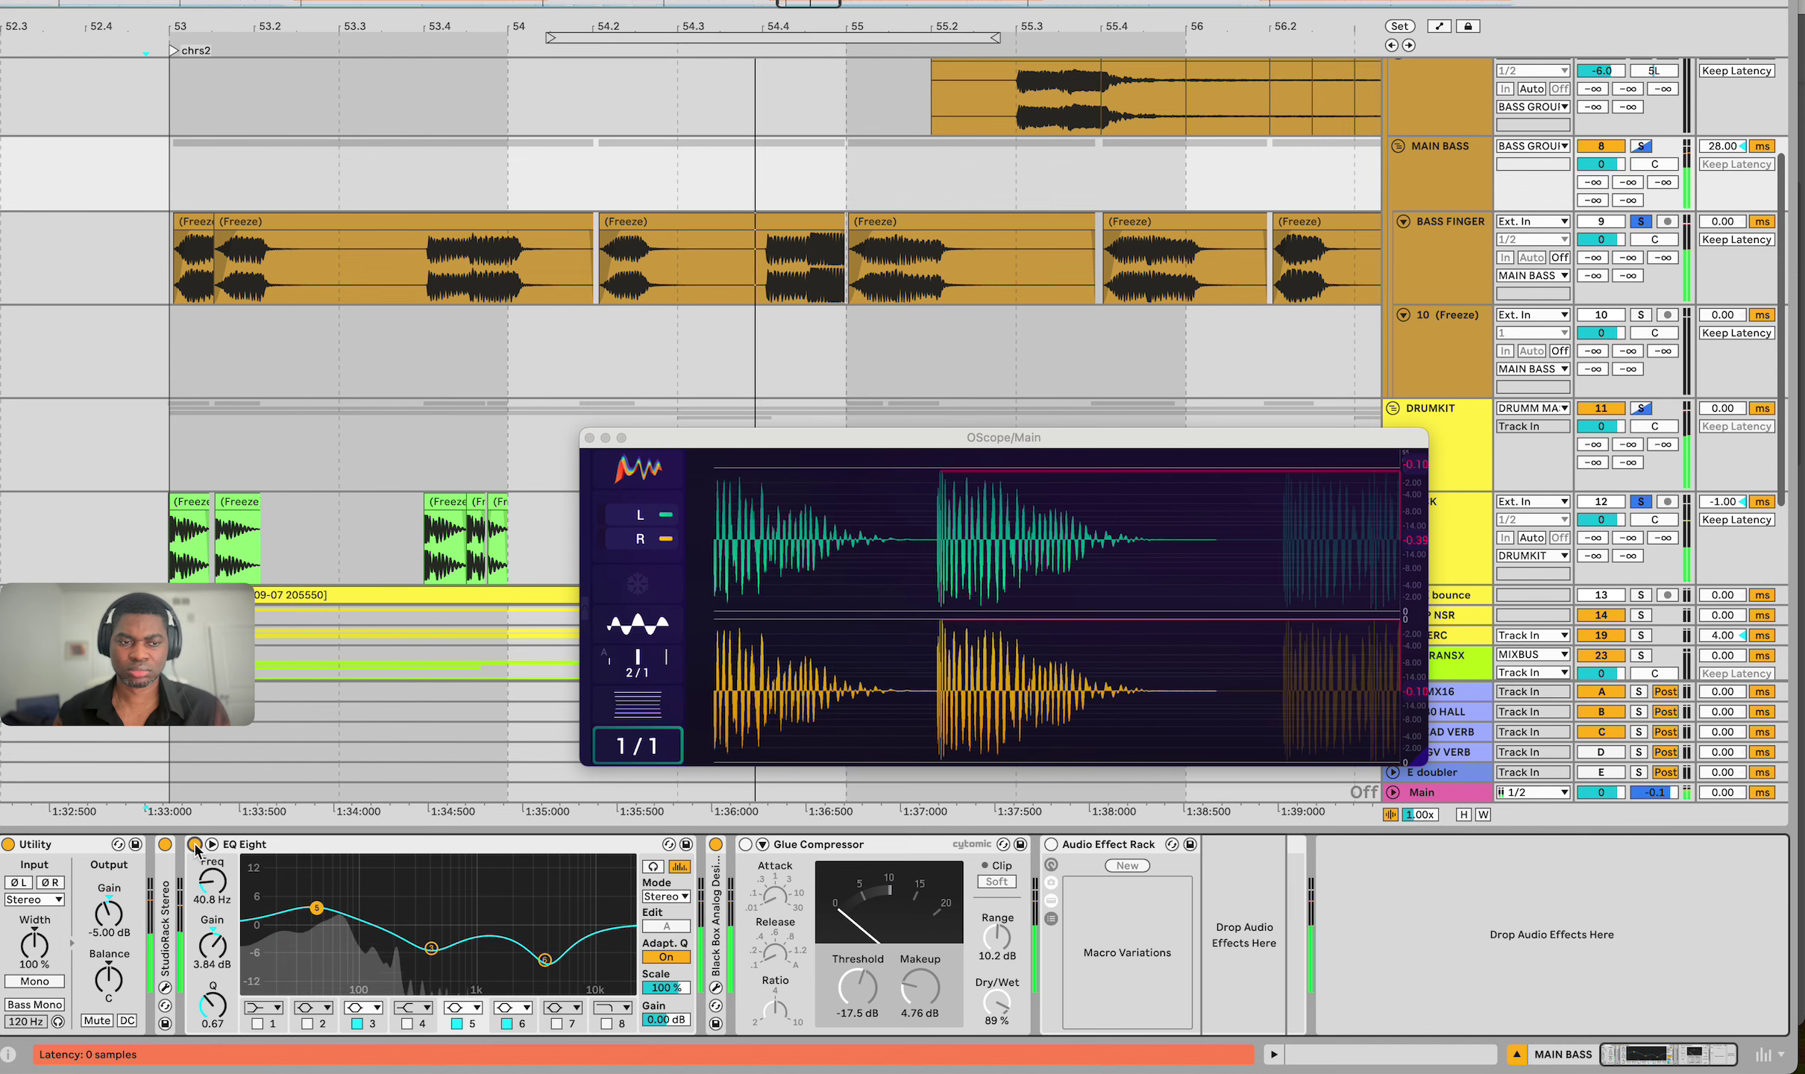
# Open StudioRack on MAIN BASS and inspect the PS22 Split plugin in the second band of the MultBnd Split
pyautogui.click(164, 987)
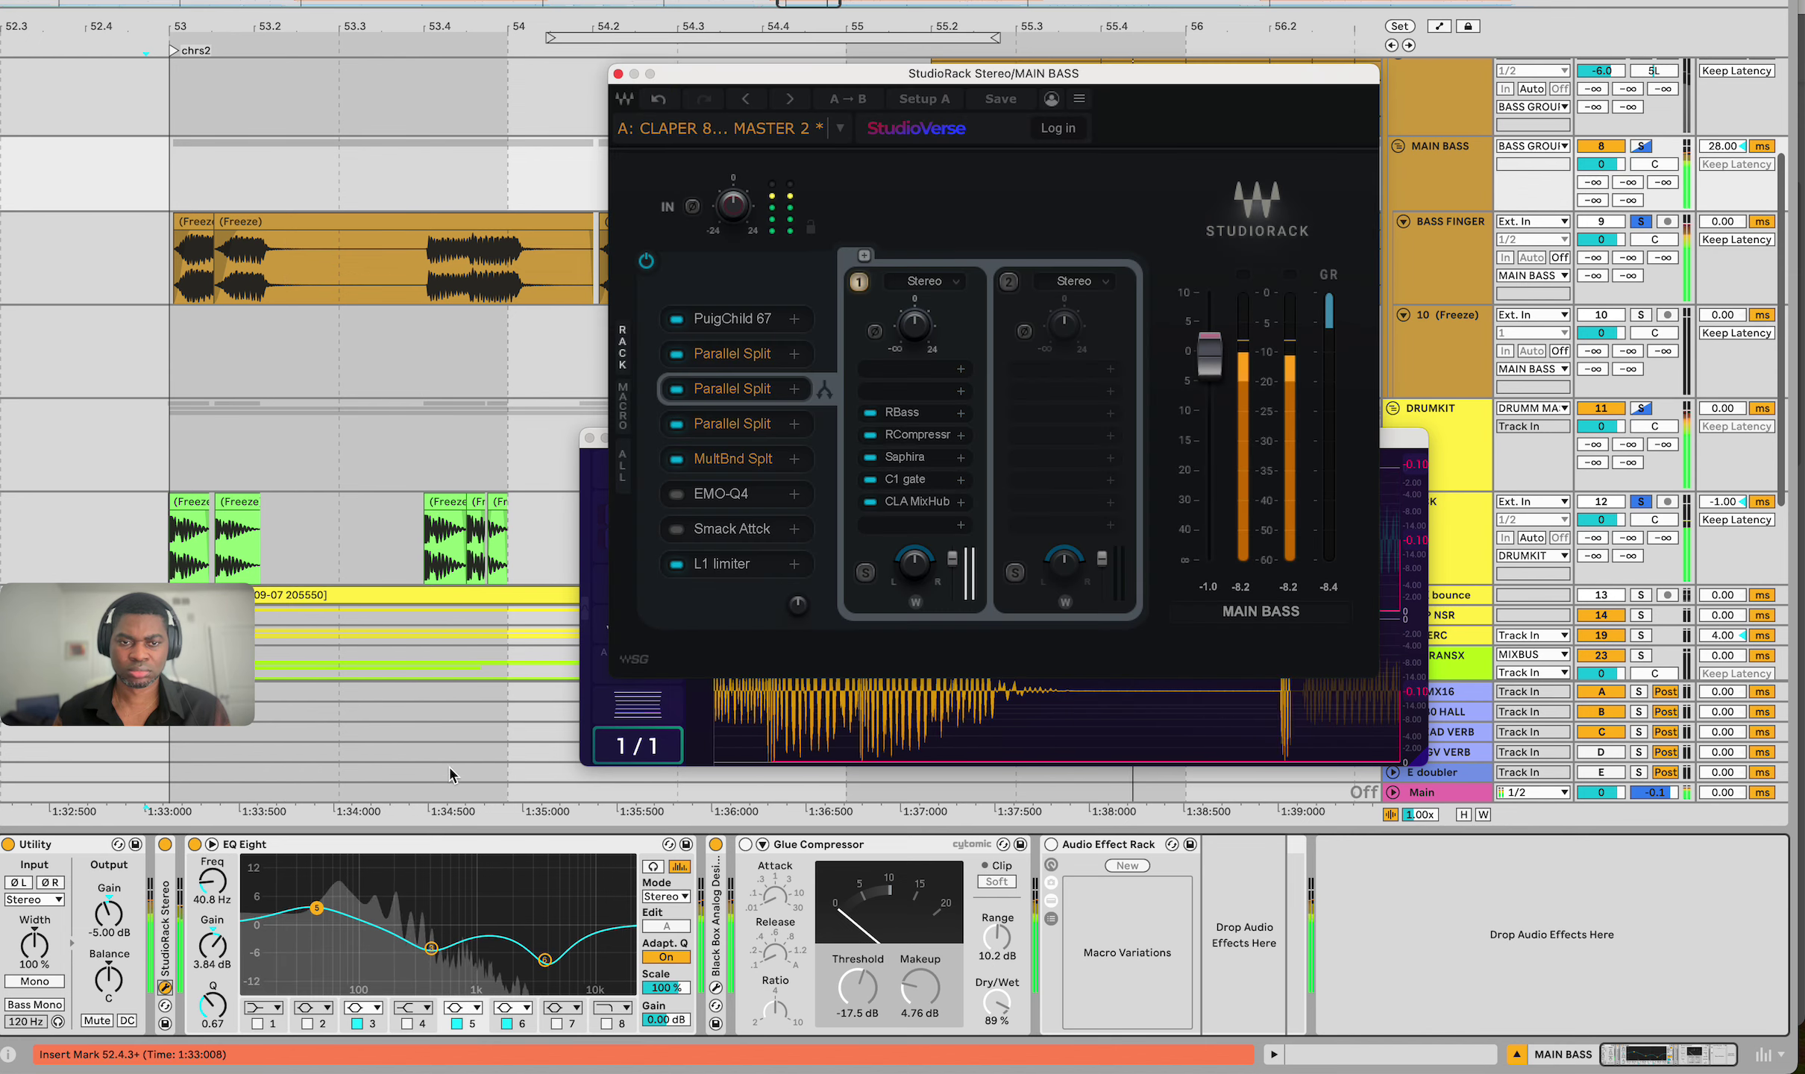
pyautogui.click(728, 459)
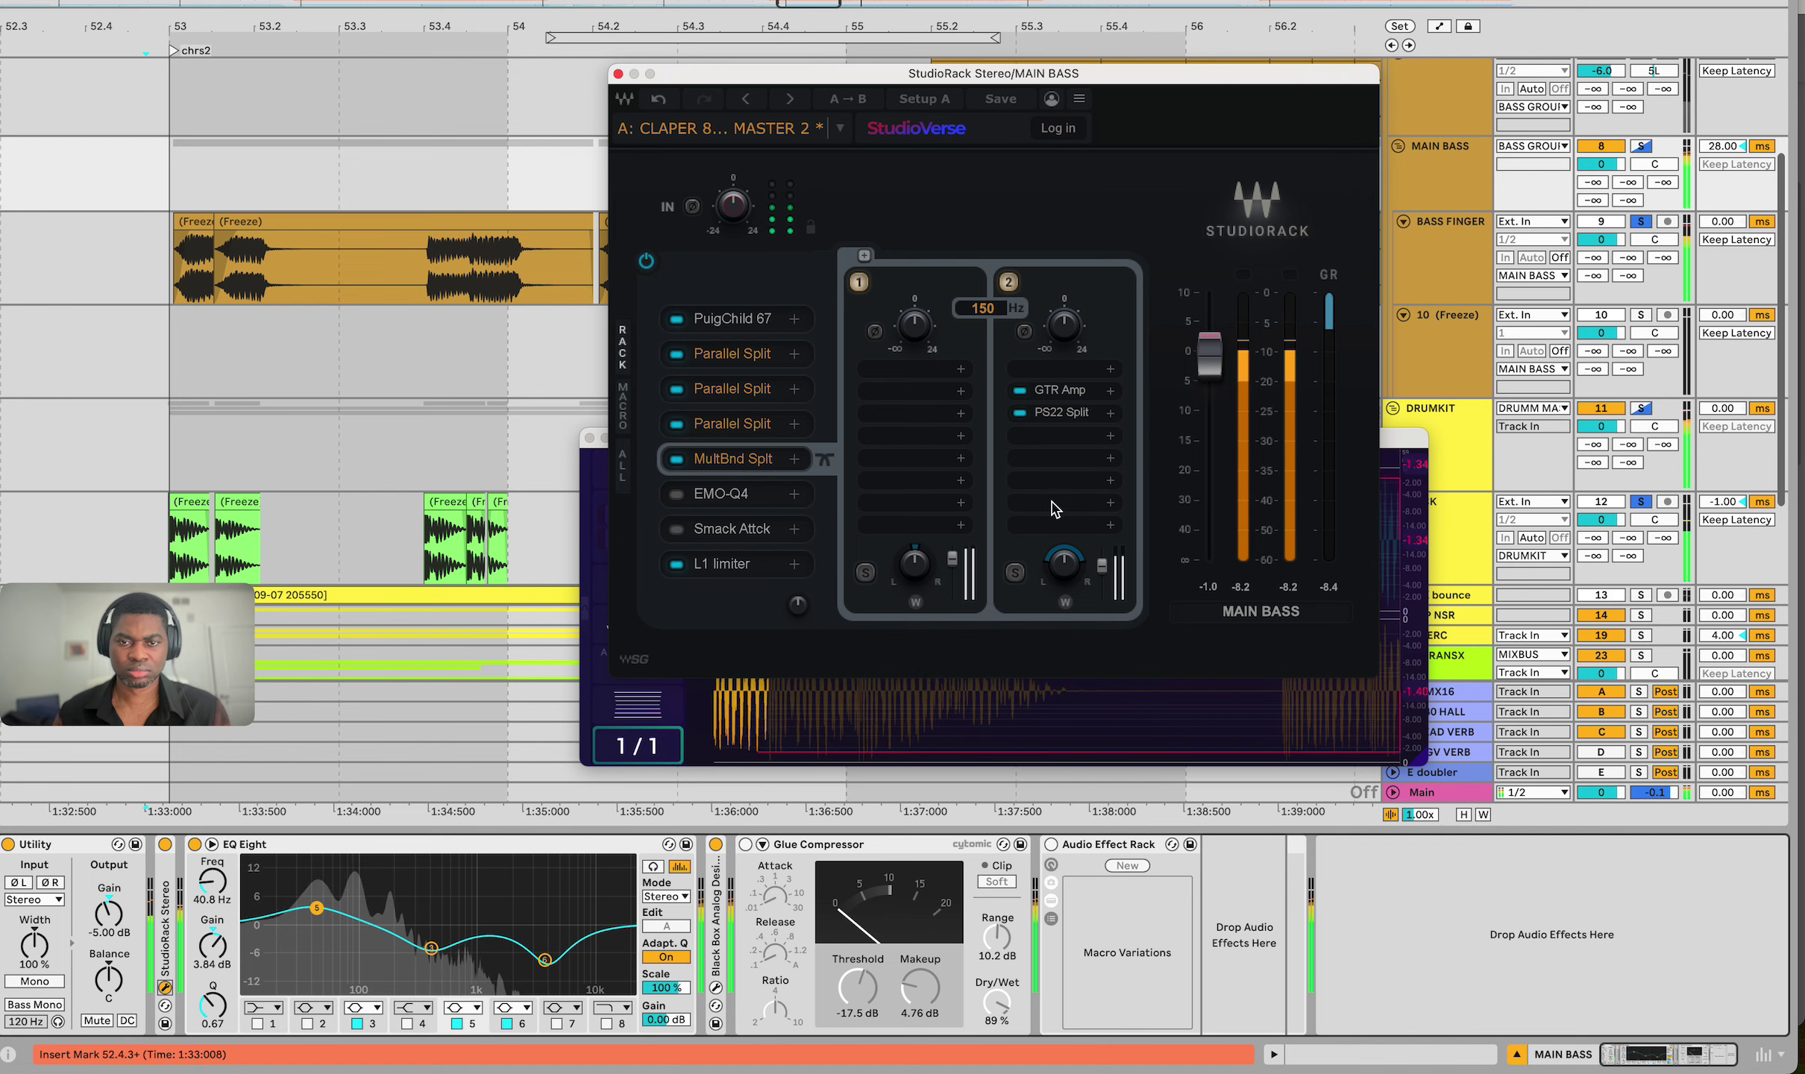
pyautogui.click(1054, 415)
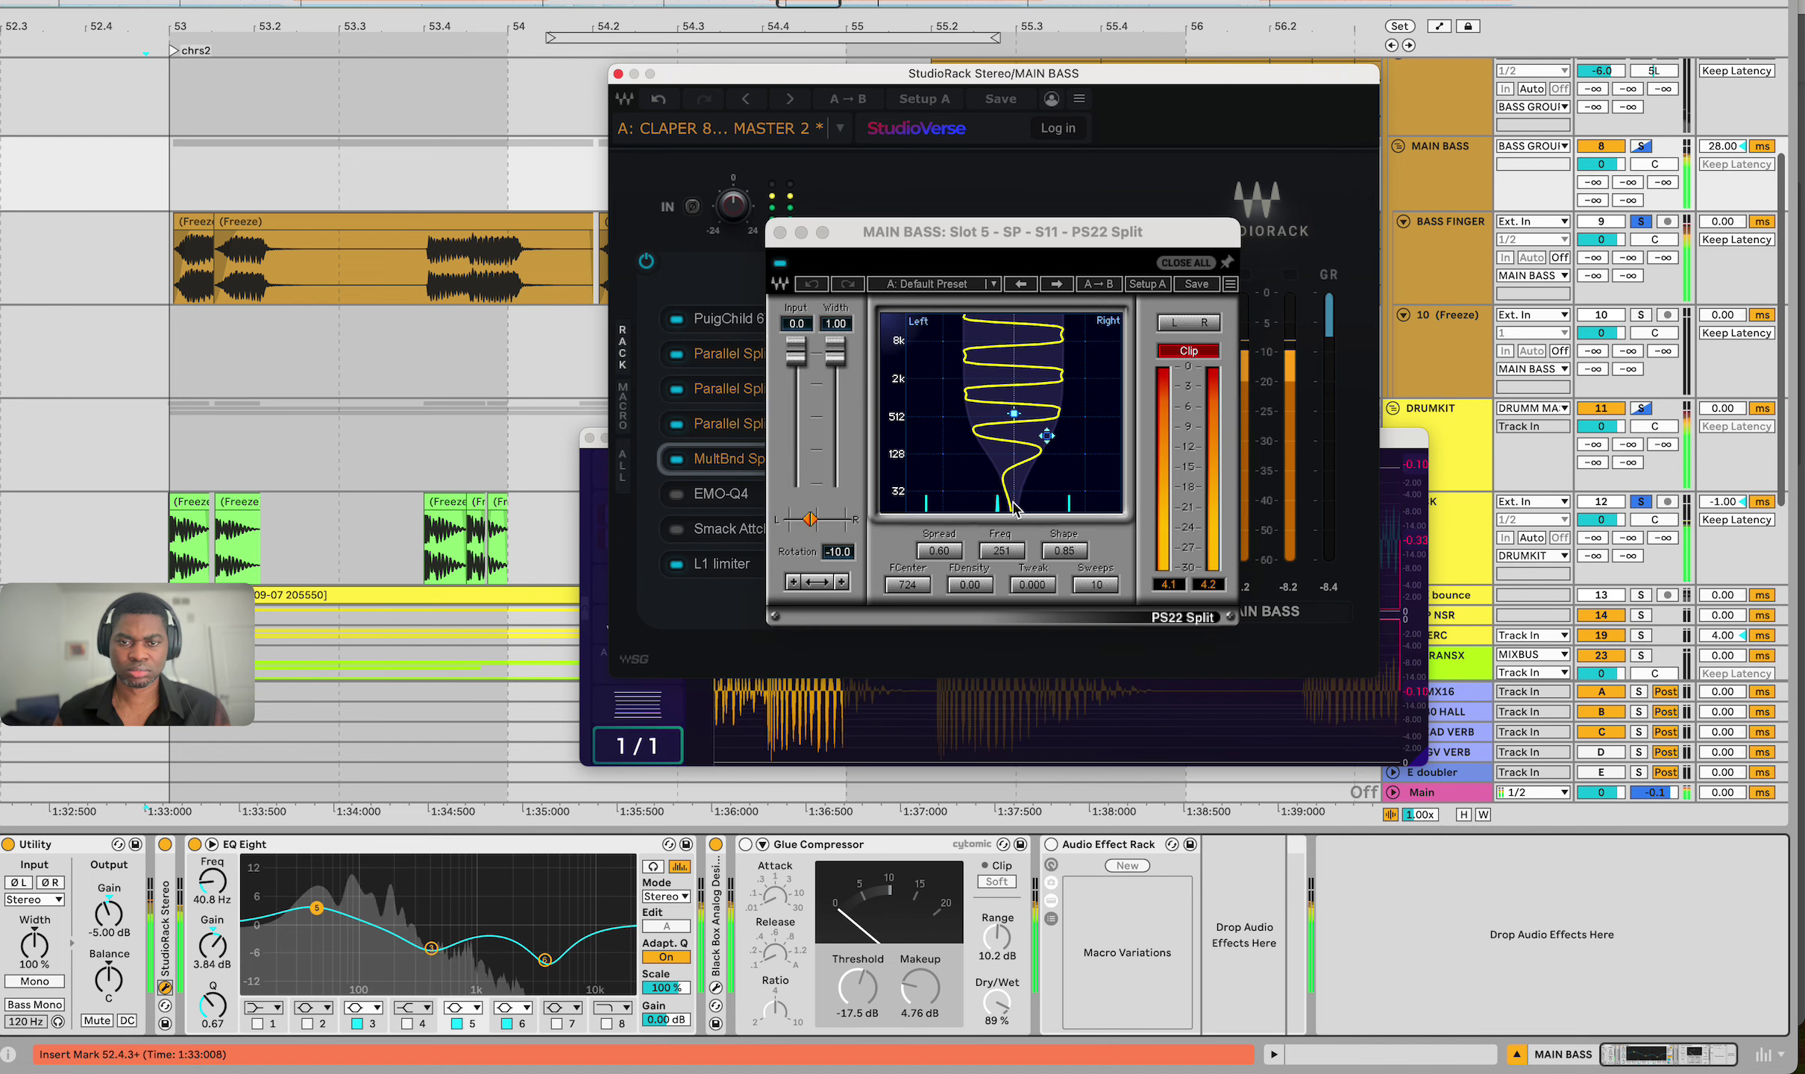
# Set the PS22 Split's spread to 0.55 and slightly lower the second band's level in the MultBnd Split
pyautogui.moveTo(939, 551); pyautogui.dragTo(939, 561)
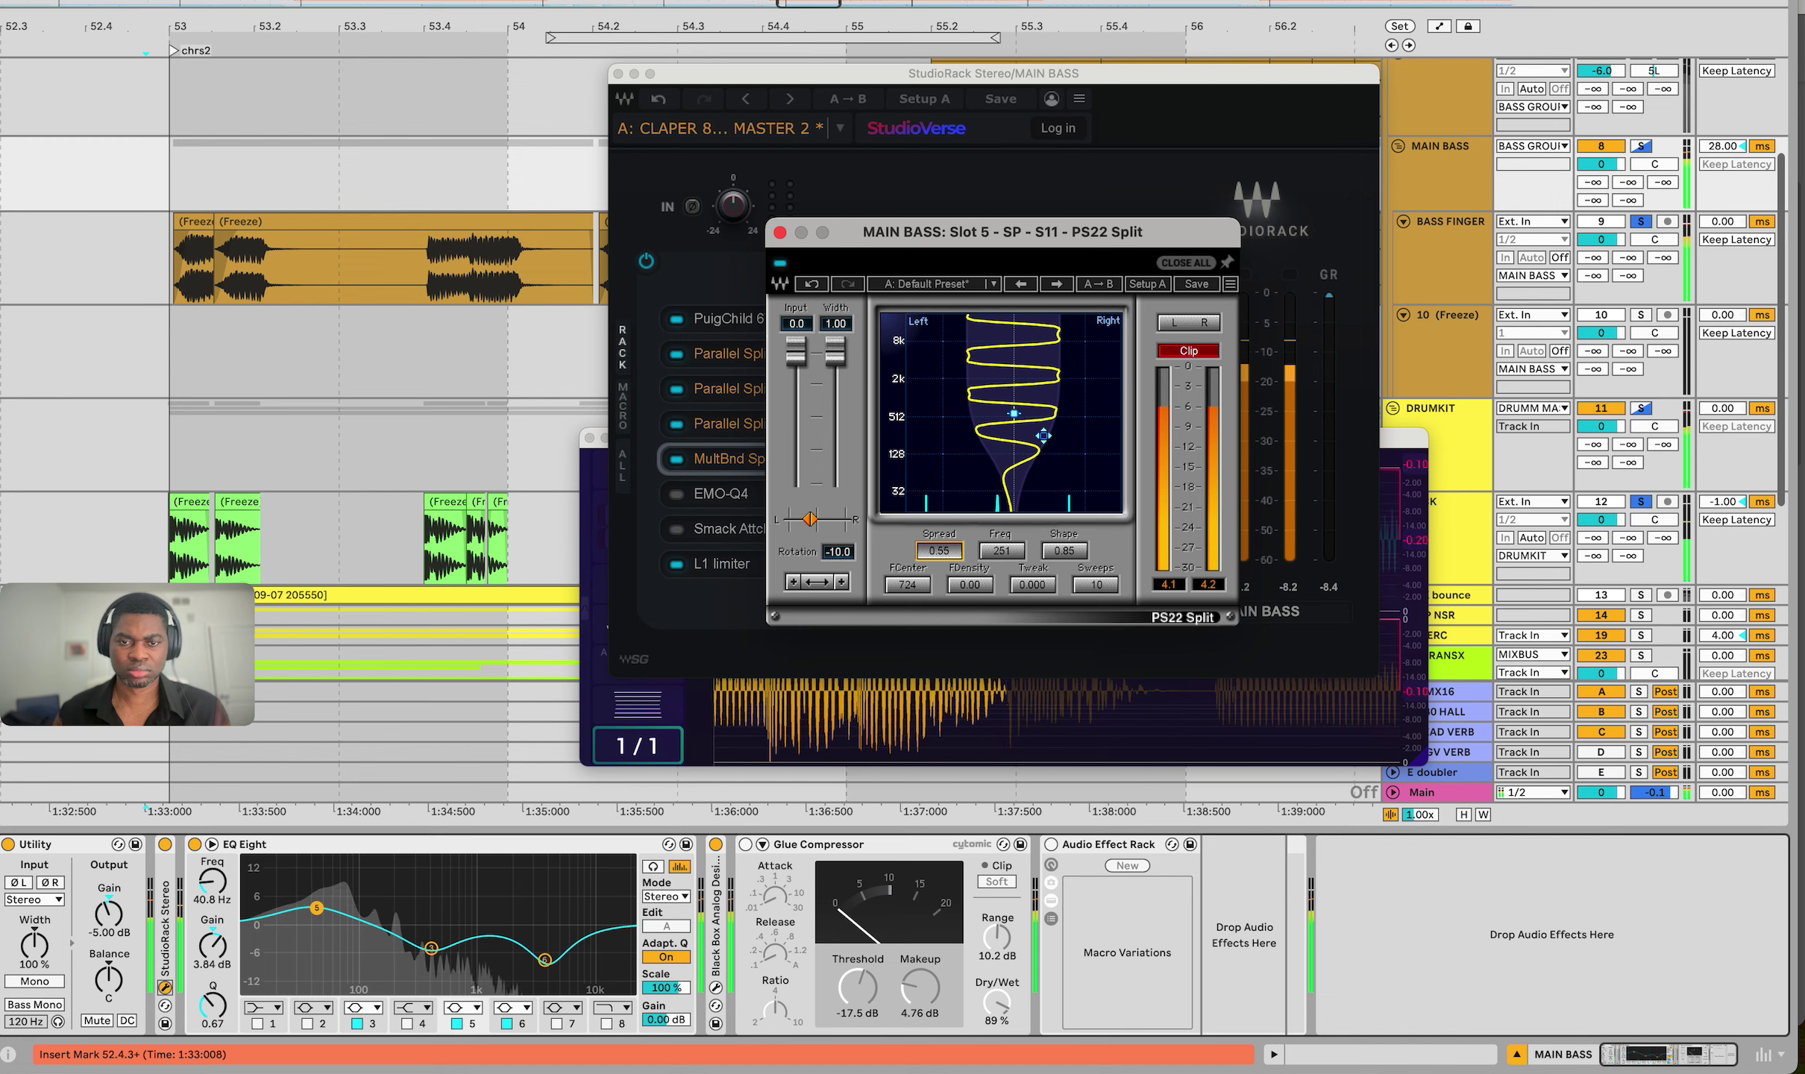
pyautogui.click(780, 232)
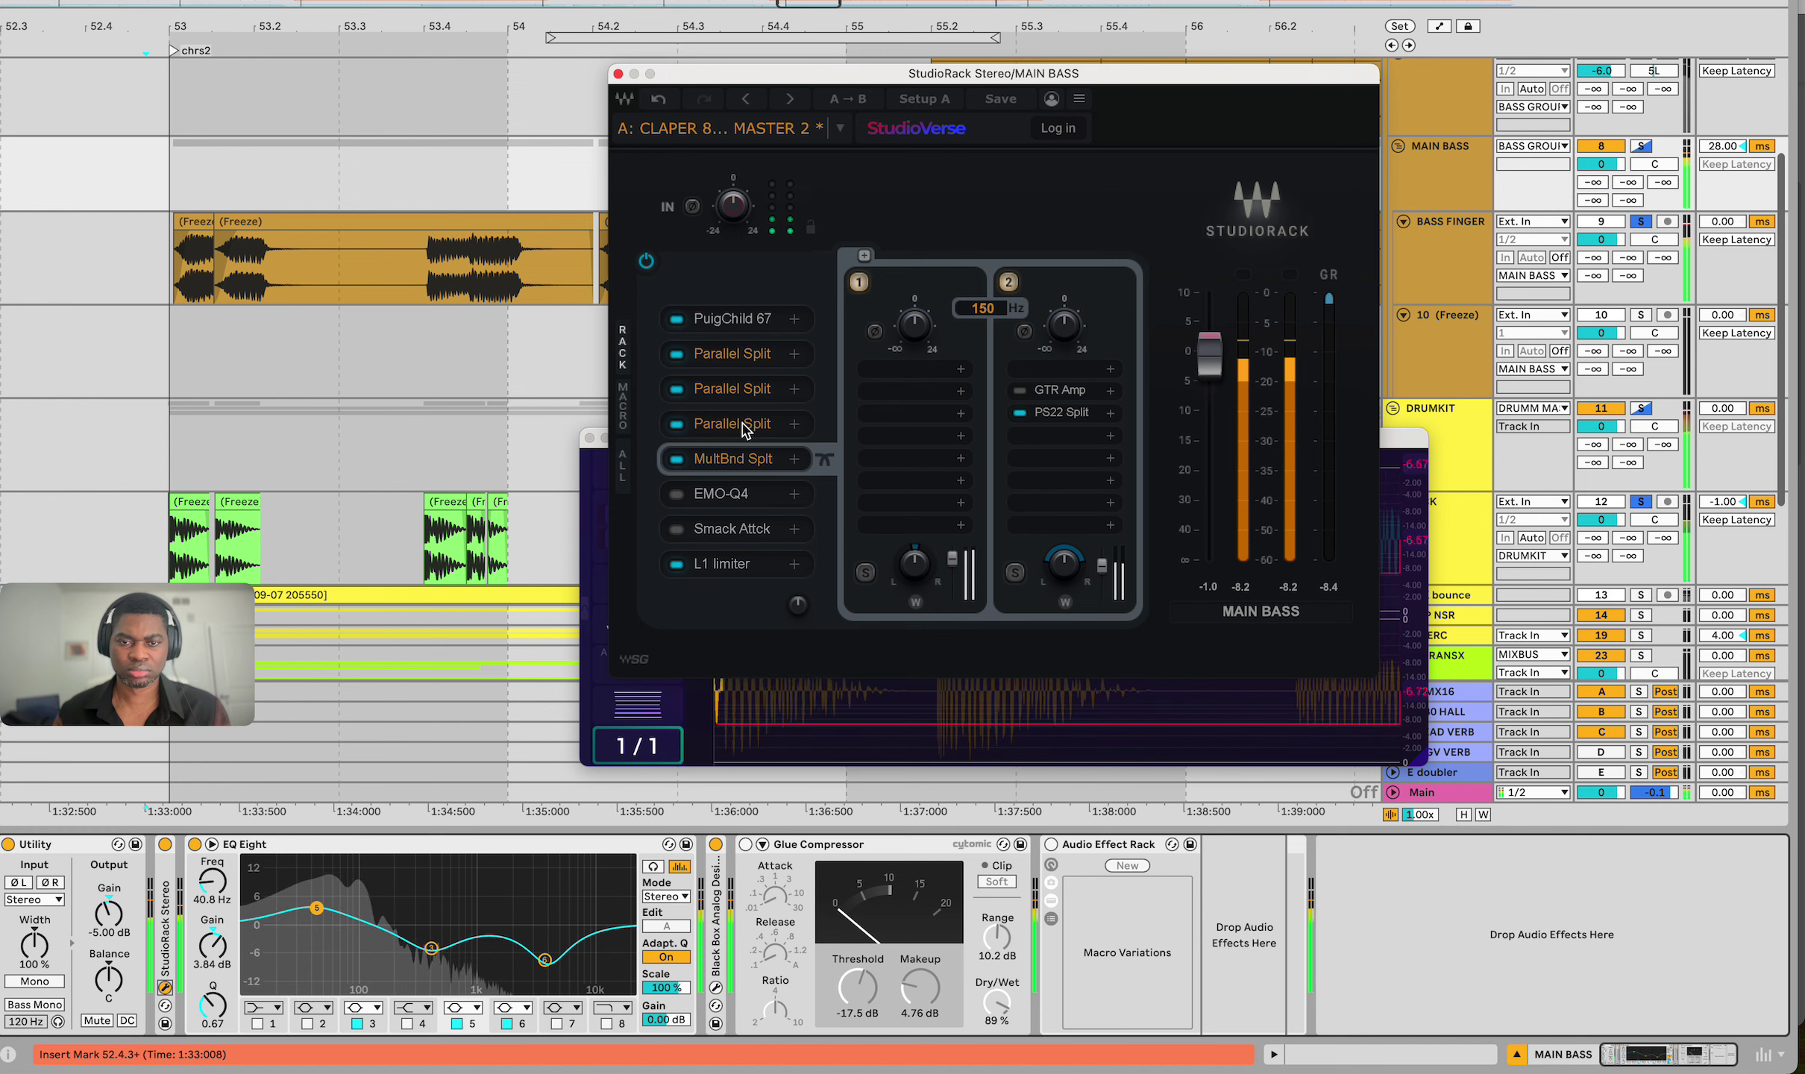
pyautogui.moveTo(1101, 564); pyautogui.dragTo(1101, 569)
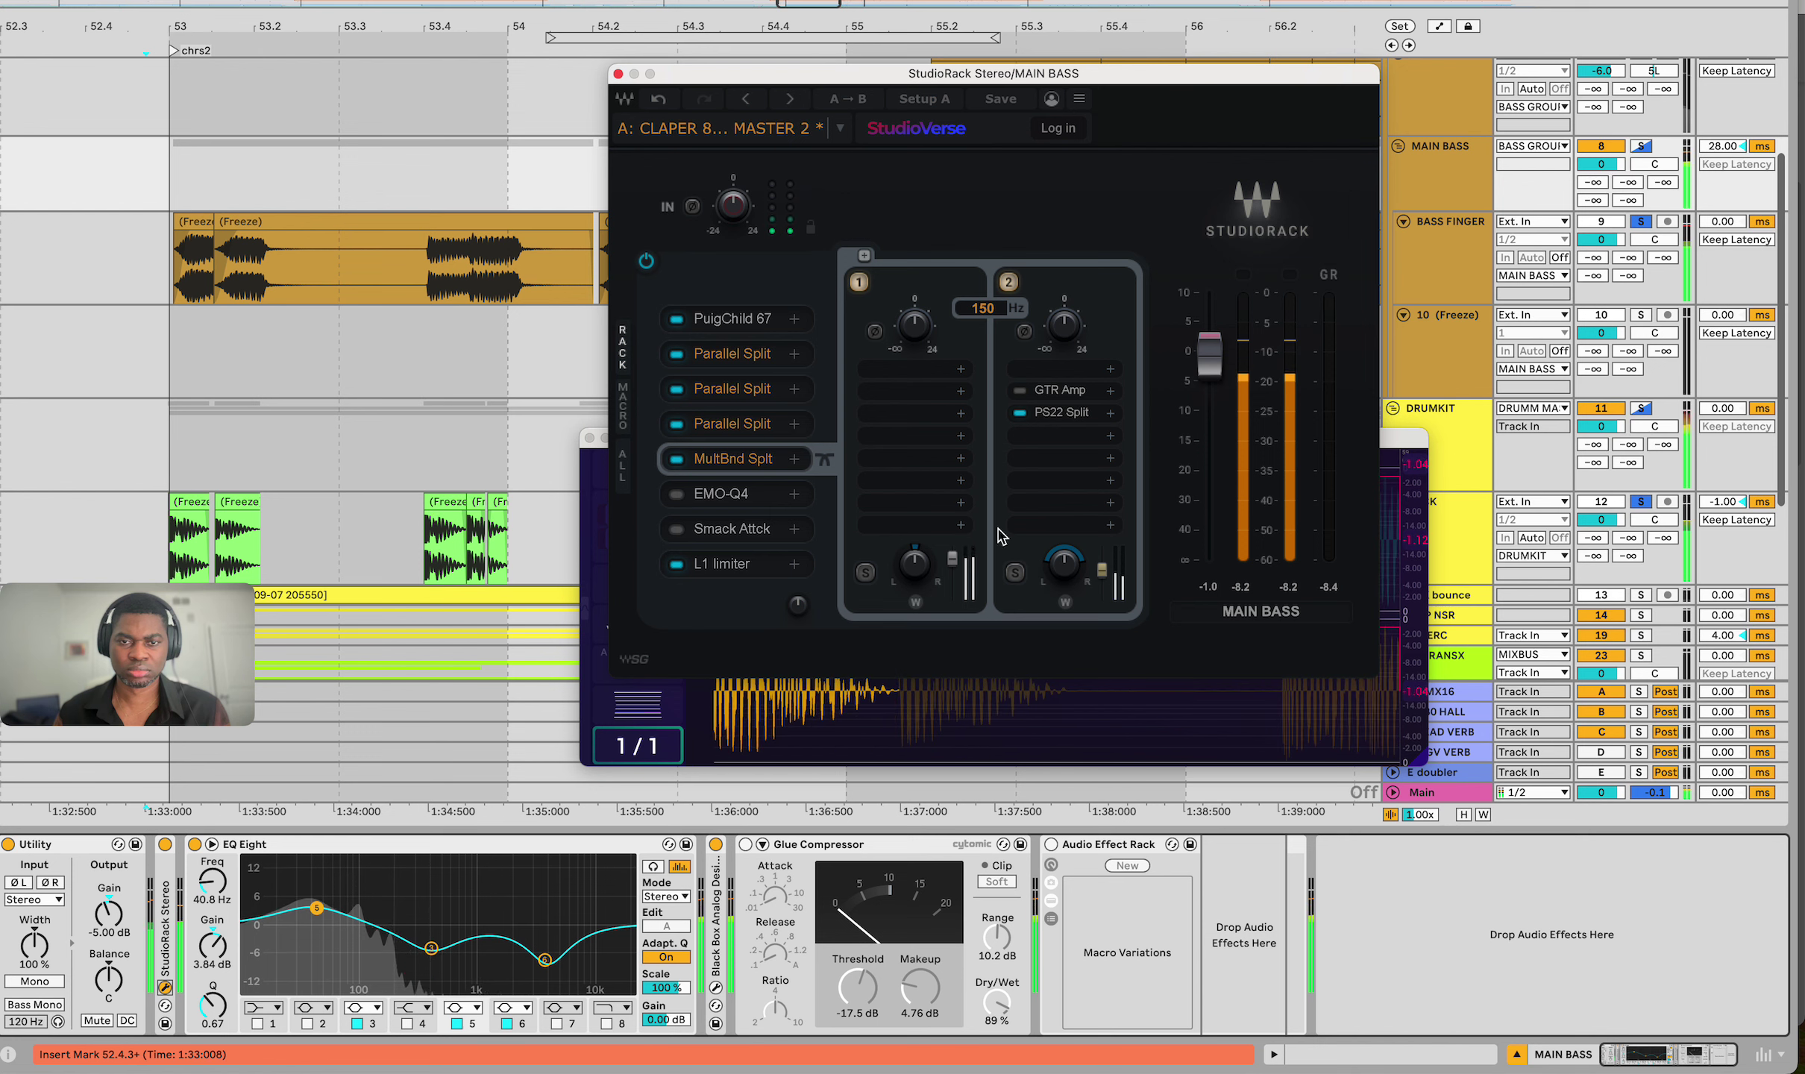
# Inspect the third and second Parallel Split chains in StudioRack, including the RBass settings
pyautogui.click(742, 432)
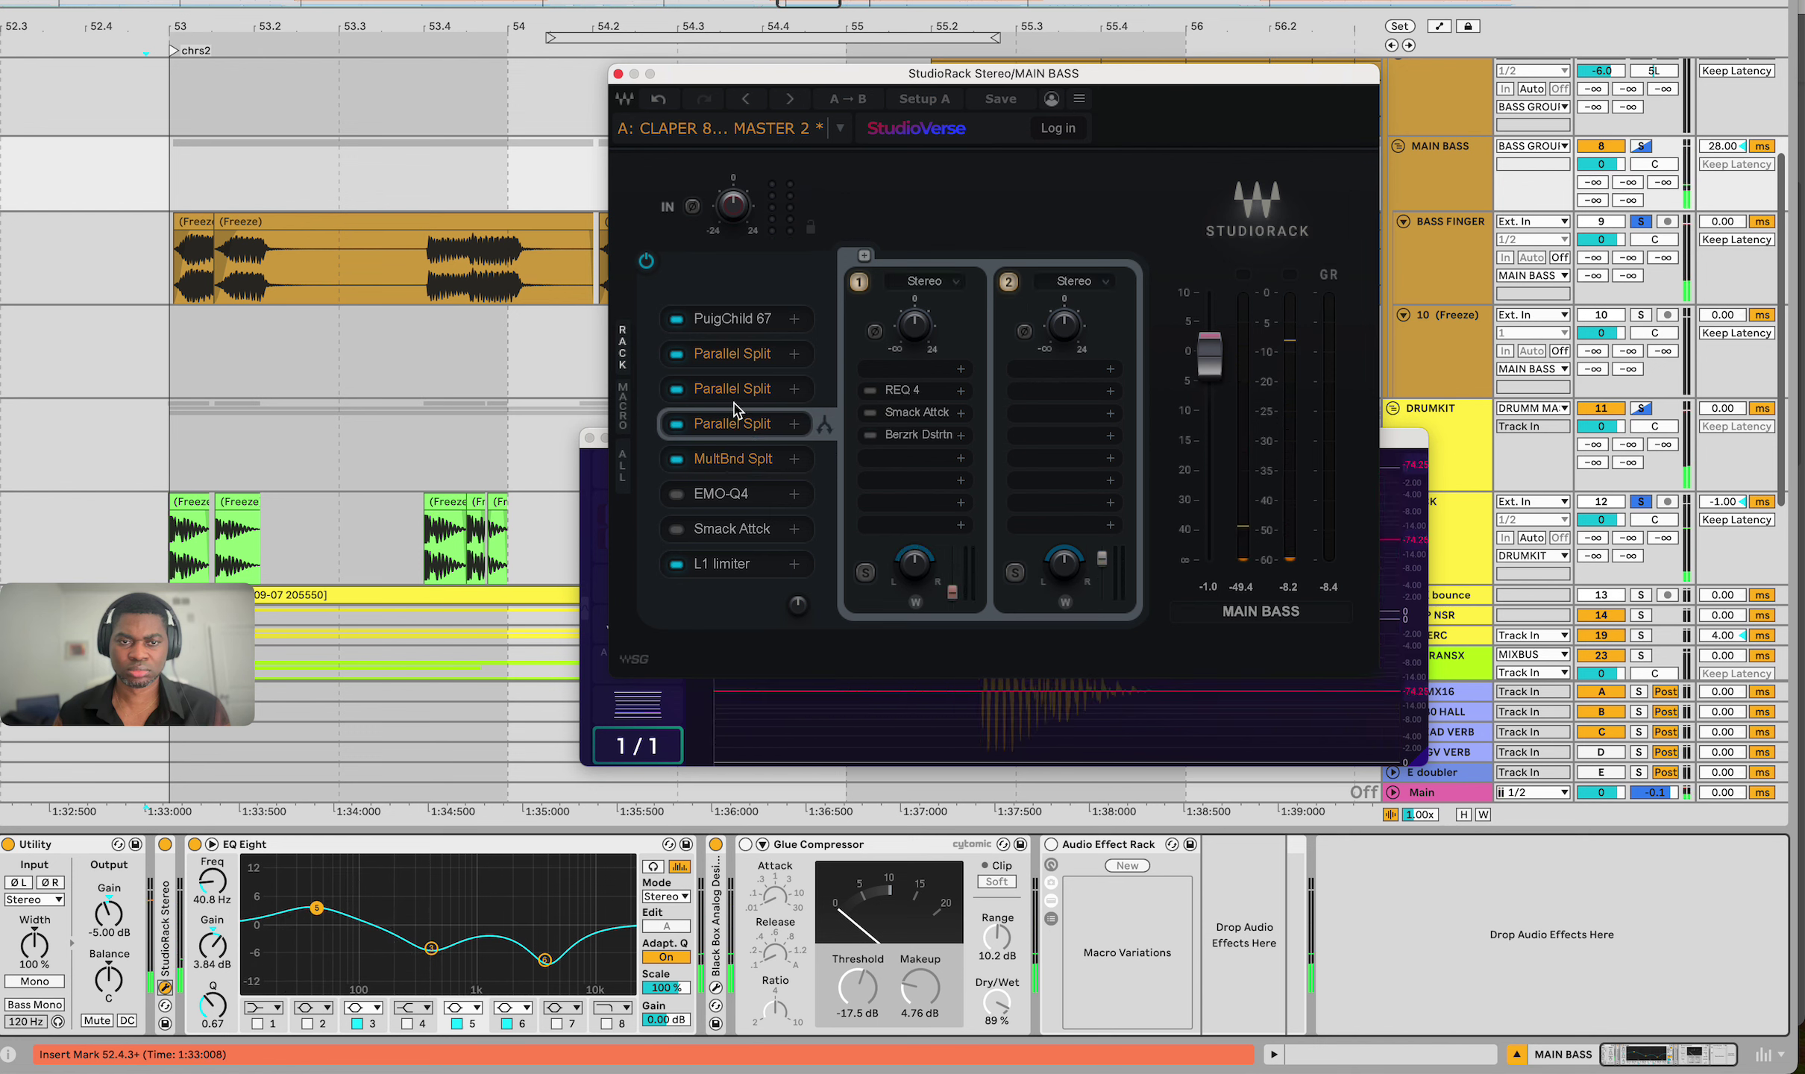
pyautogui.click(731, 394)
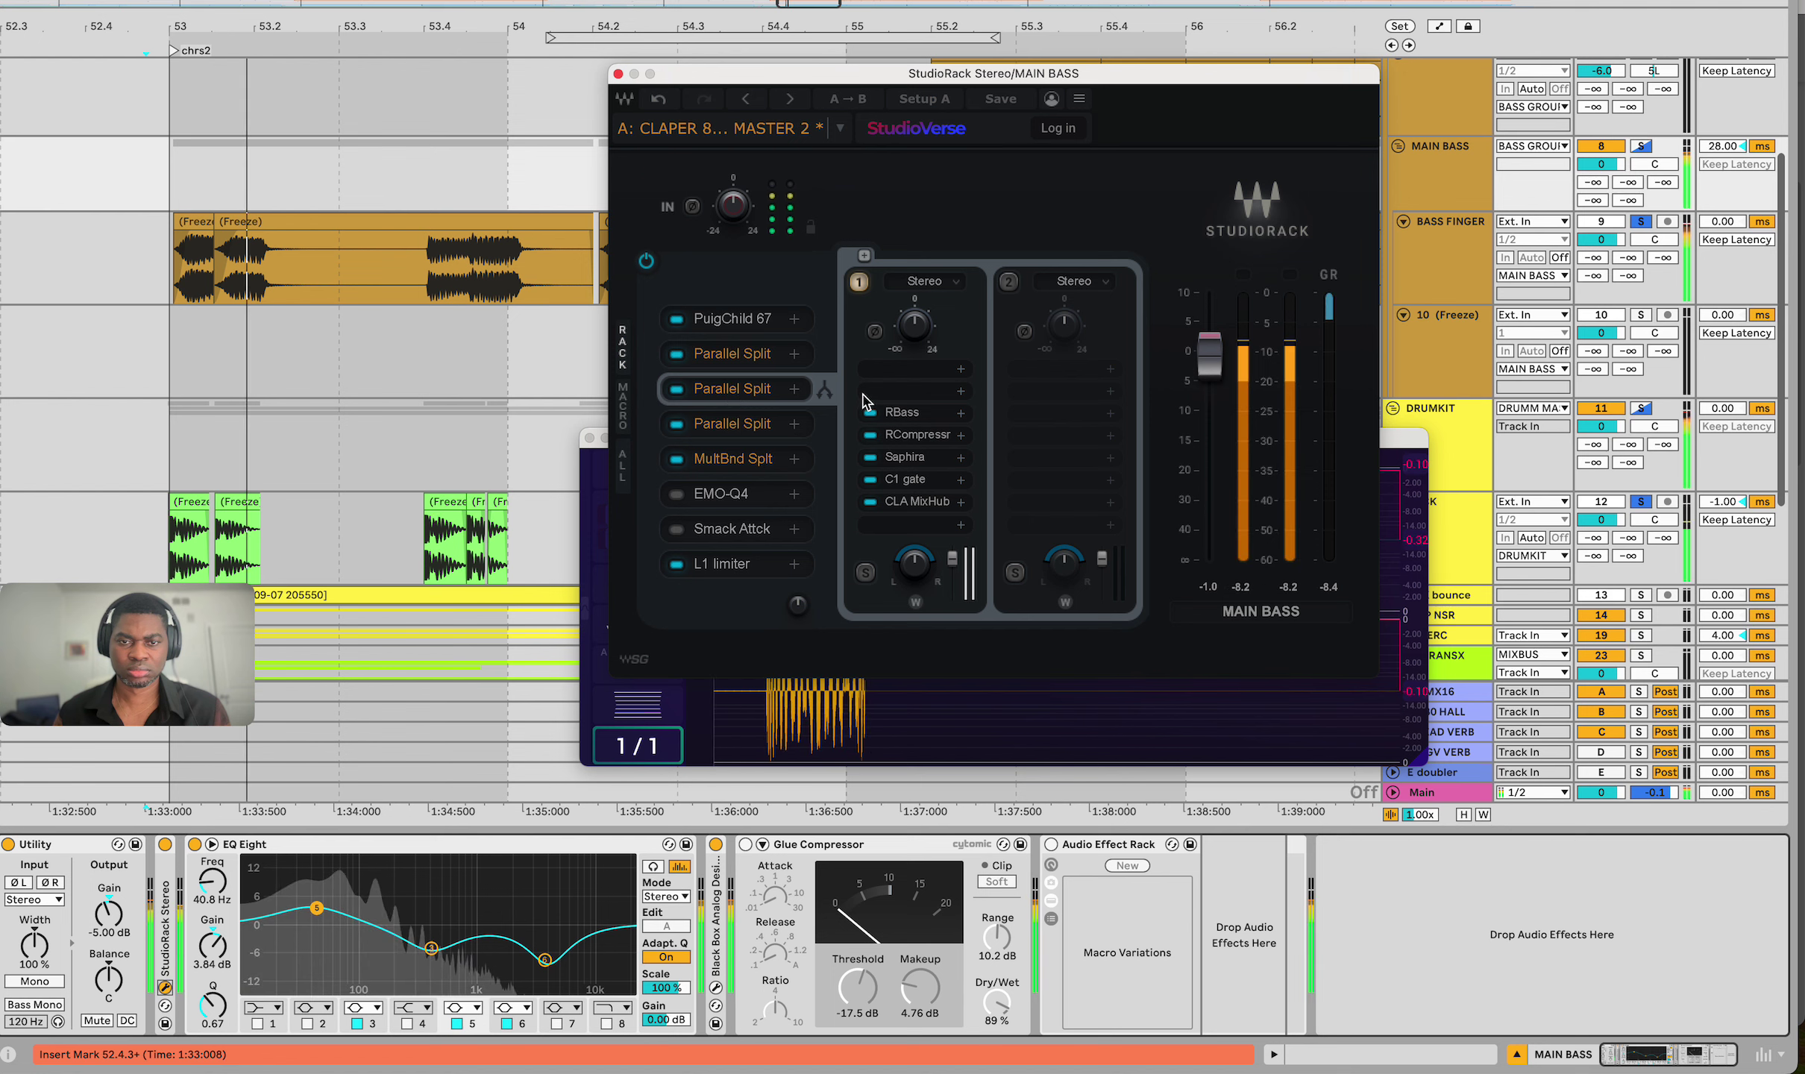
pyautogui.click(900, 413)
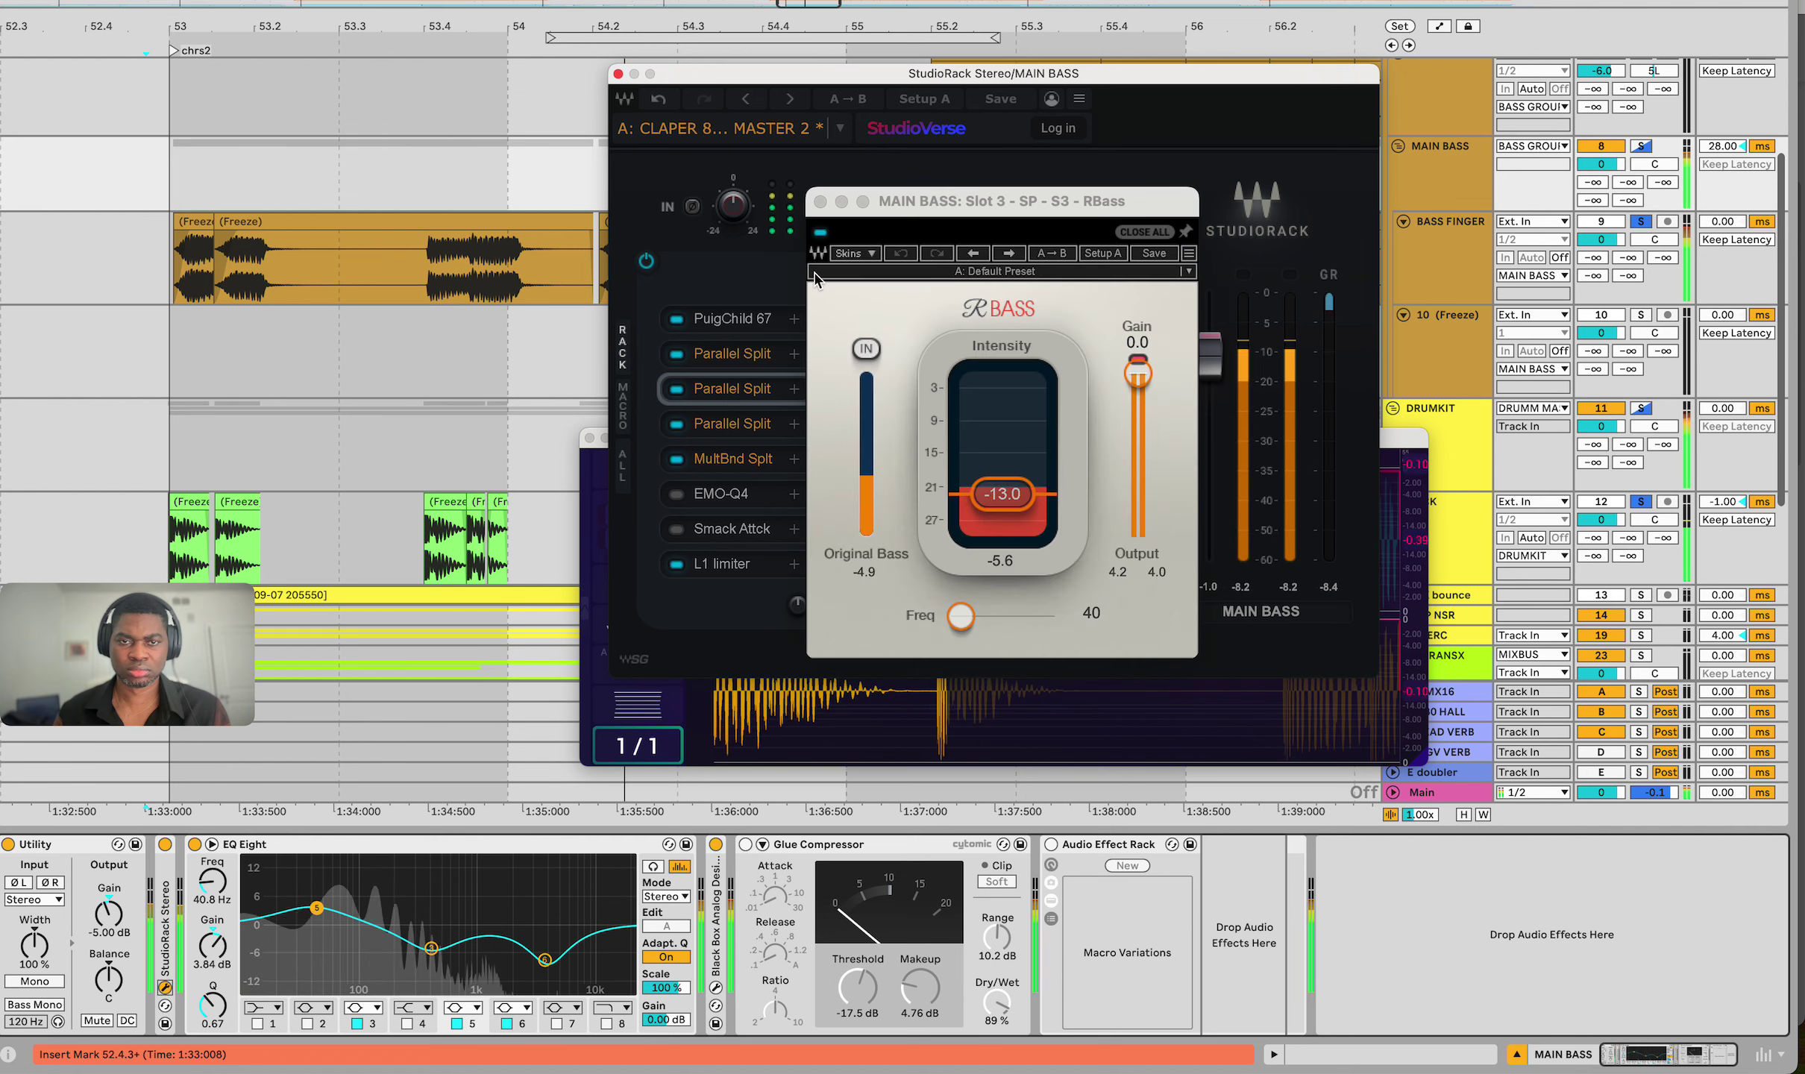
pyautogui.click(820, 201)
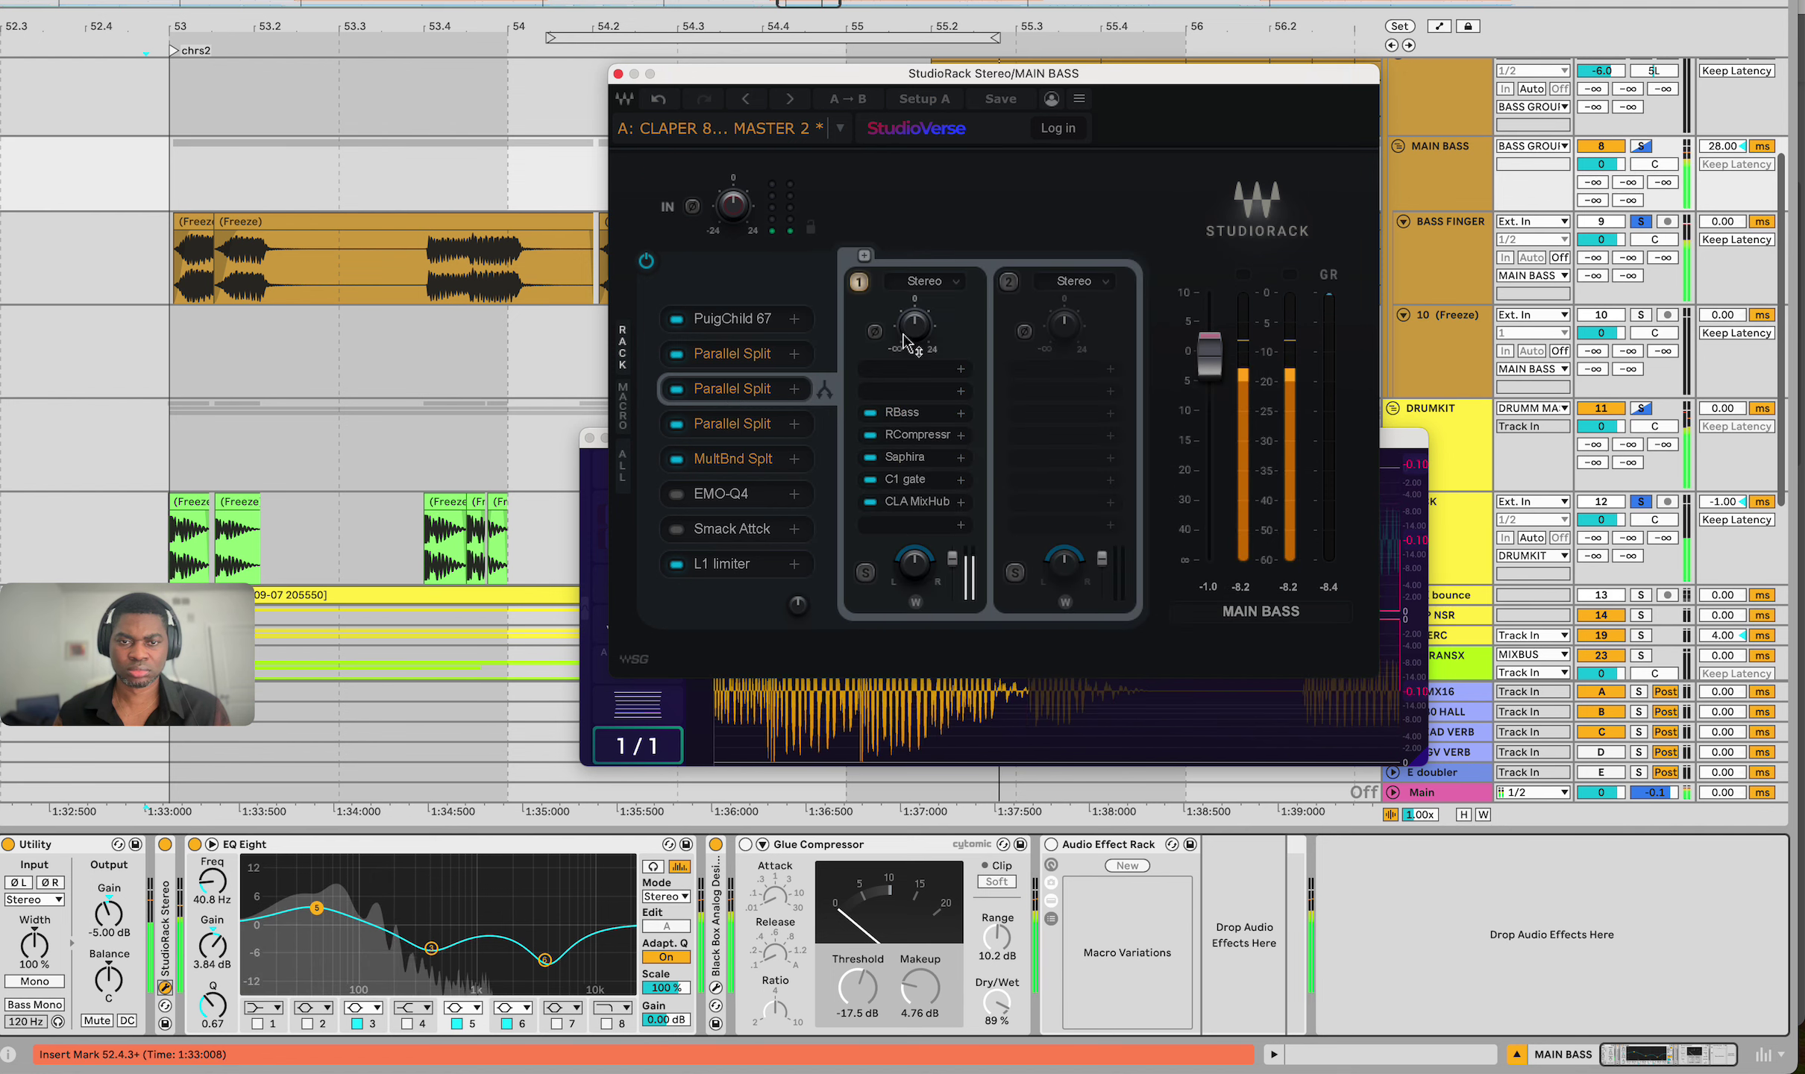
# Set the RCompressor's attack to 30.4 and release to 58.8 in the second Parallel Split of MAIN BASS
pyautogui.click(918, 435)
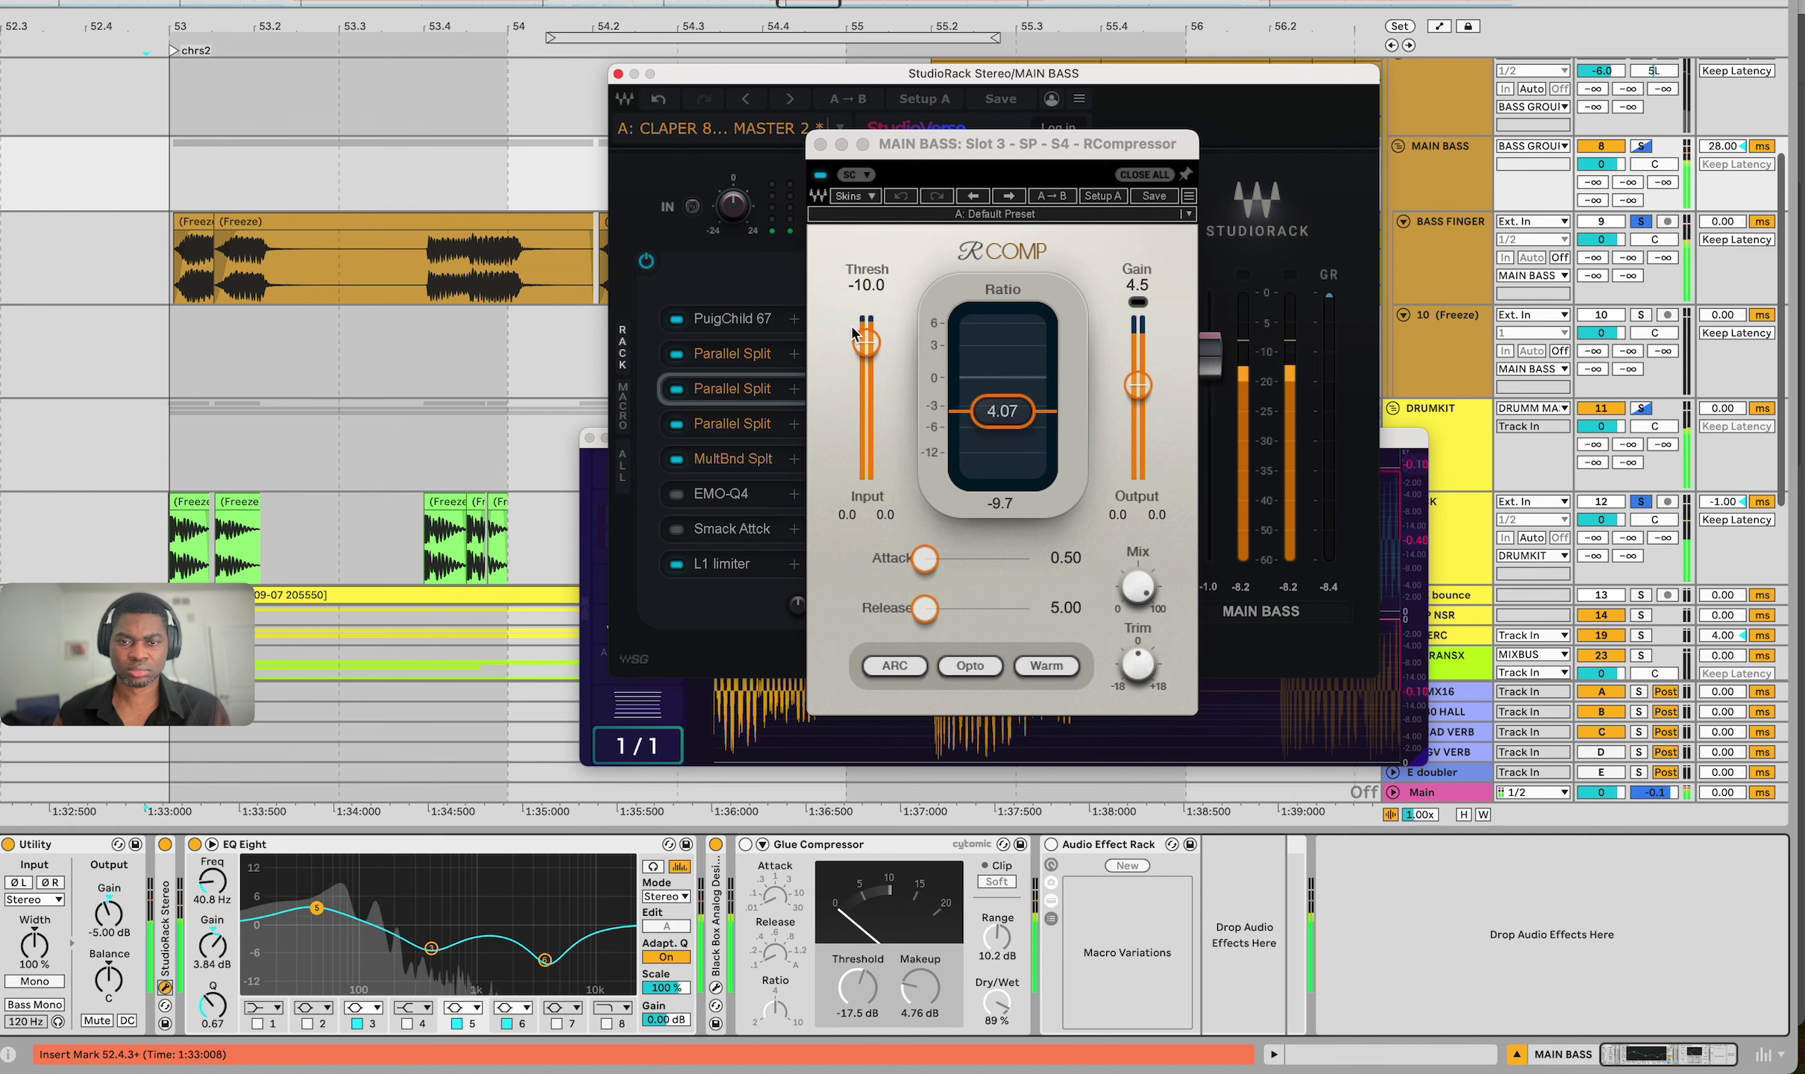
pyautogui.click(925, 558)
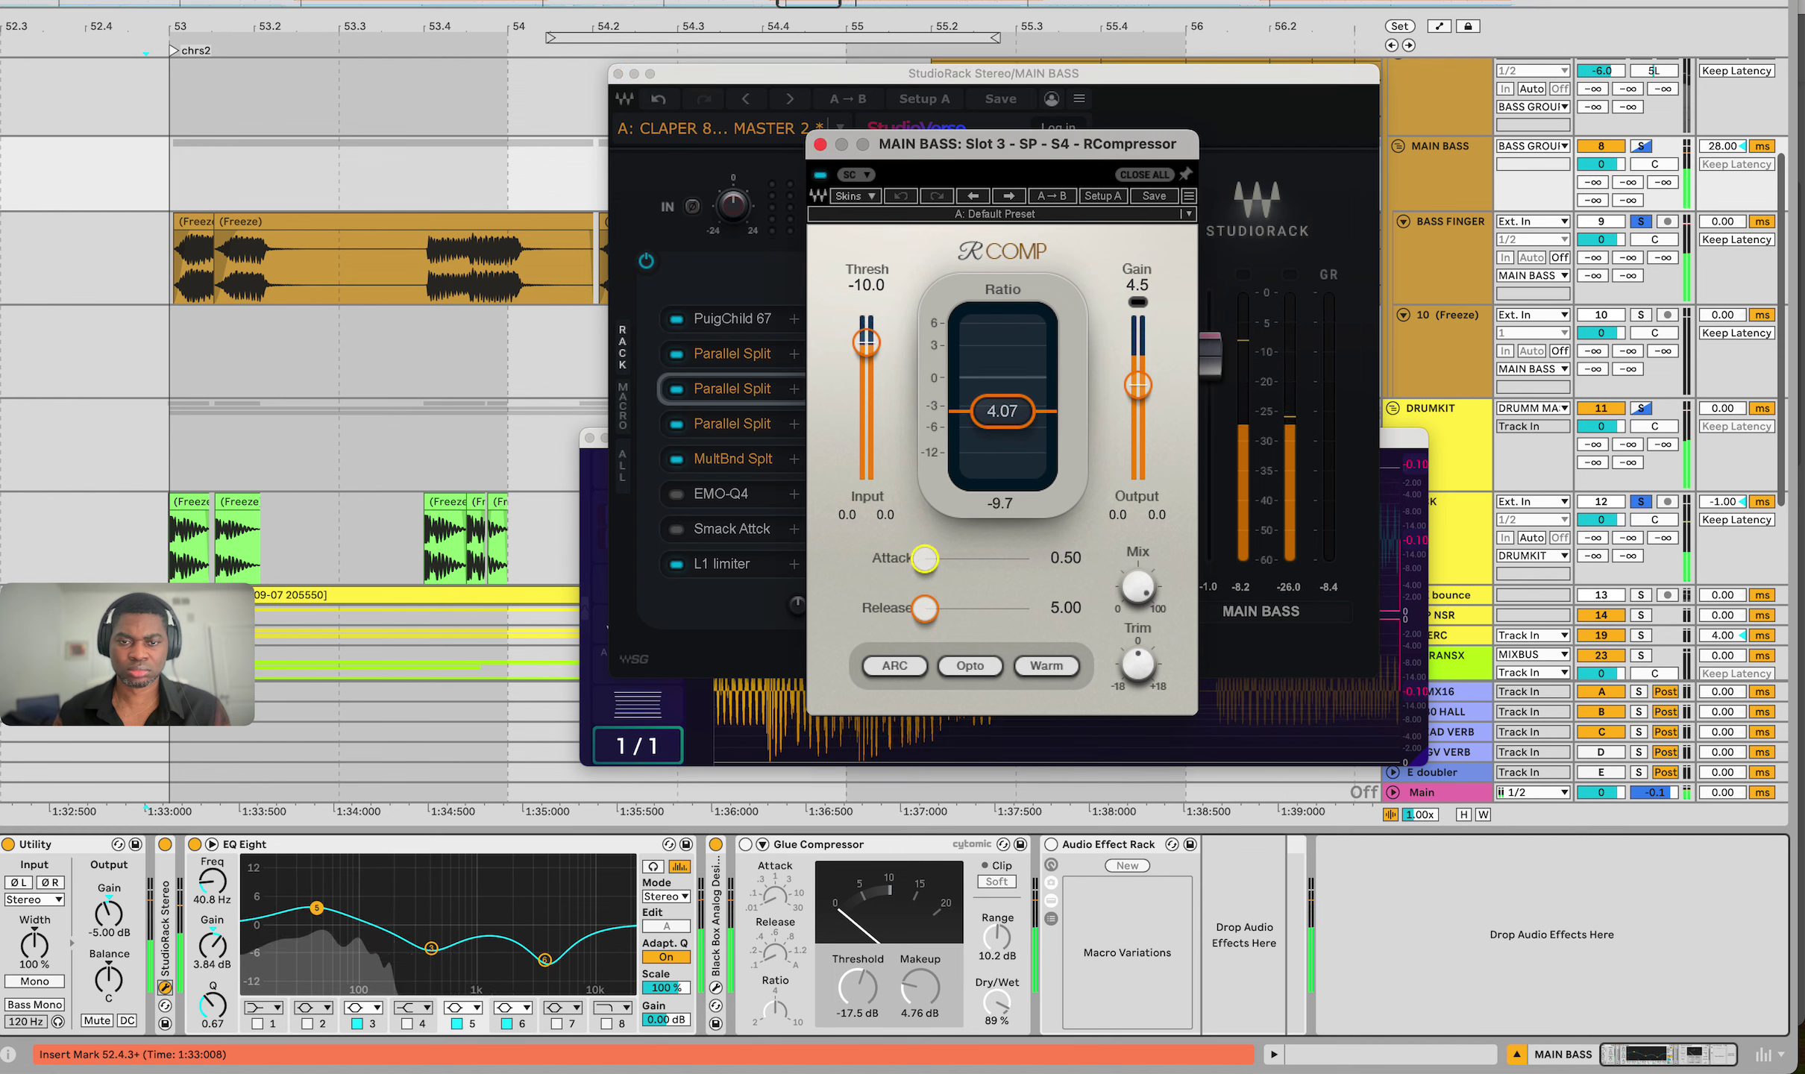
pyautogui.moveTo(925, 558); pyautogui.dragTo(983, 558)
pyautogui.click(819, 144)
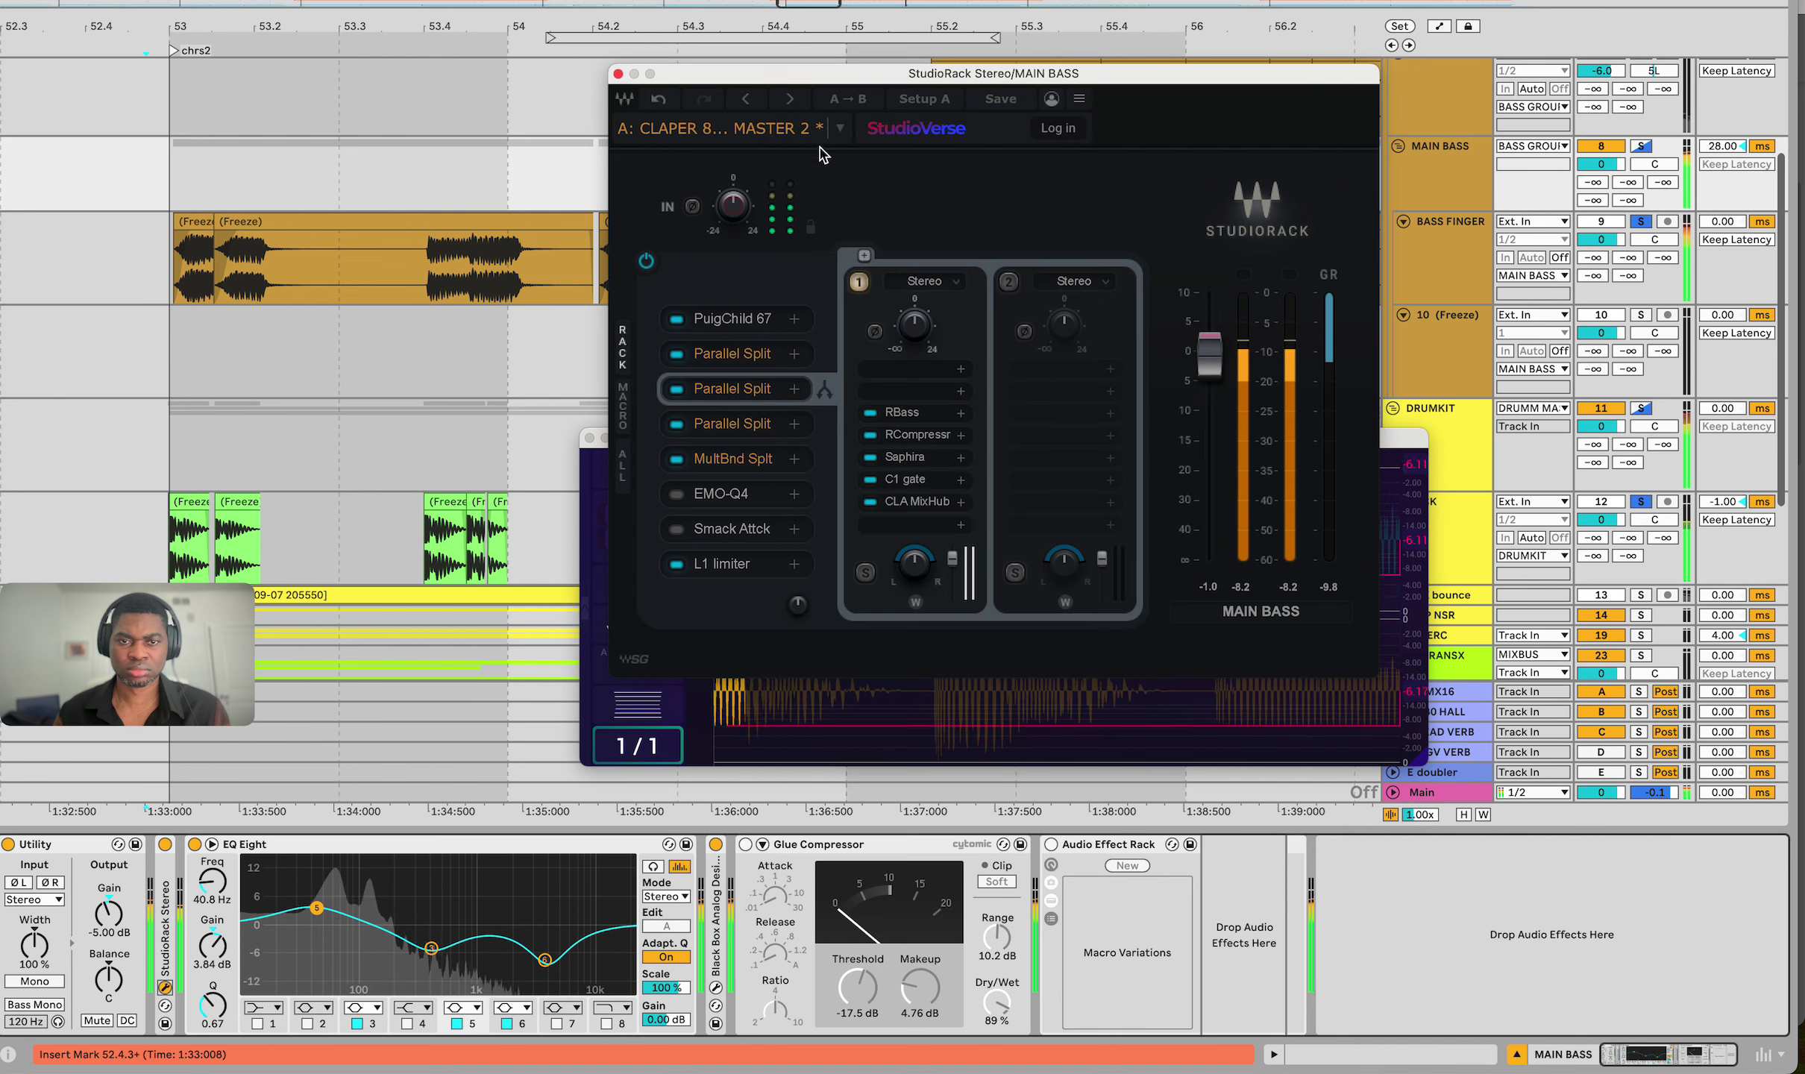
pyautogui.click(916, 438)
pyautogui.moveTo(994, 568)
pyautogui.mouseDown()
pyautogui.moveTo(941, 559)
pyautogui.moveTo(993, 558)
pyautogui.moveTo(963, 608)
pyautogui.moveTo(987, 559)
pyautogui.mouseUp()
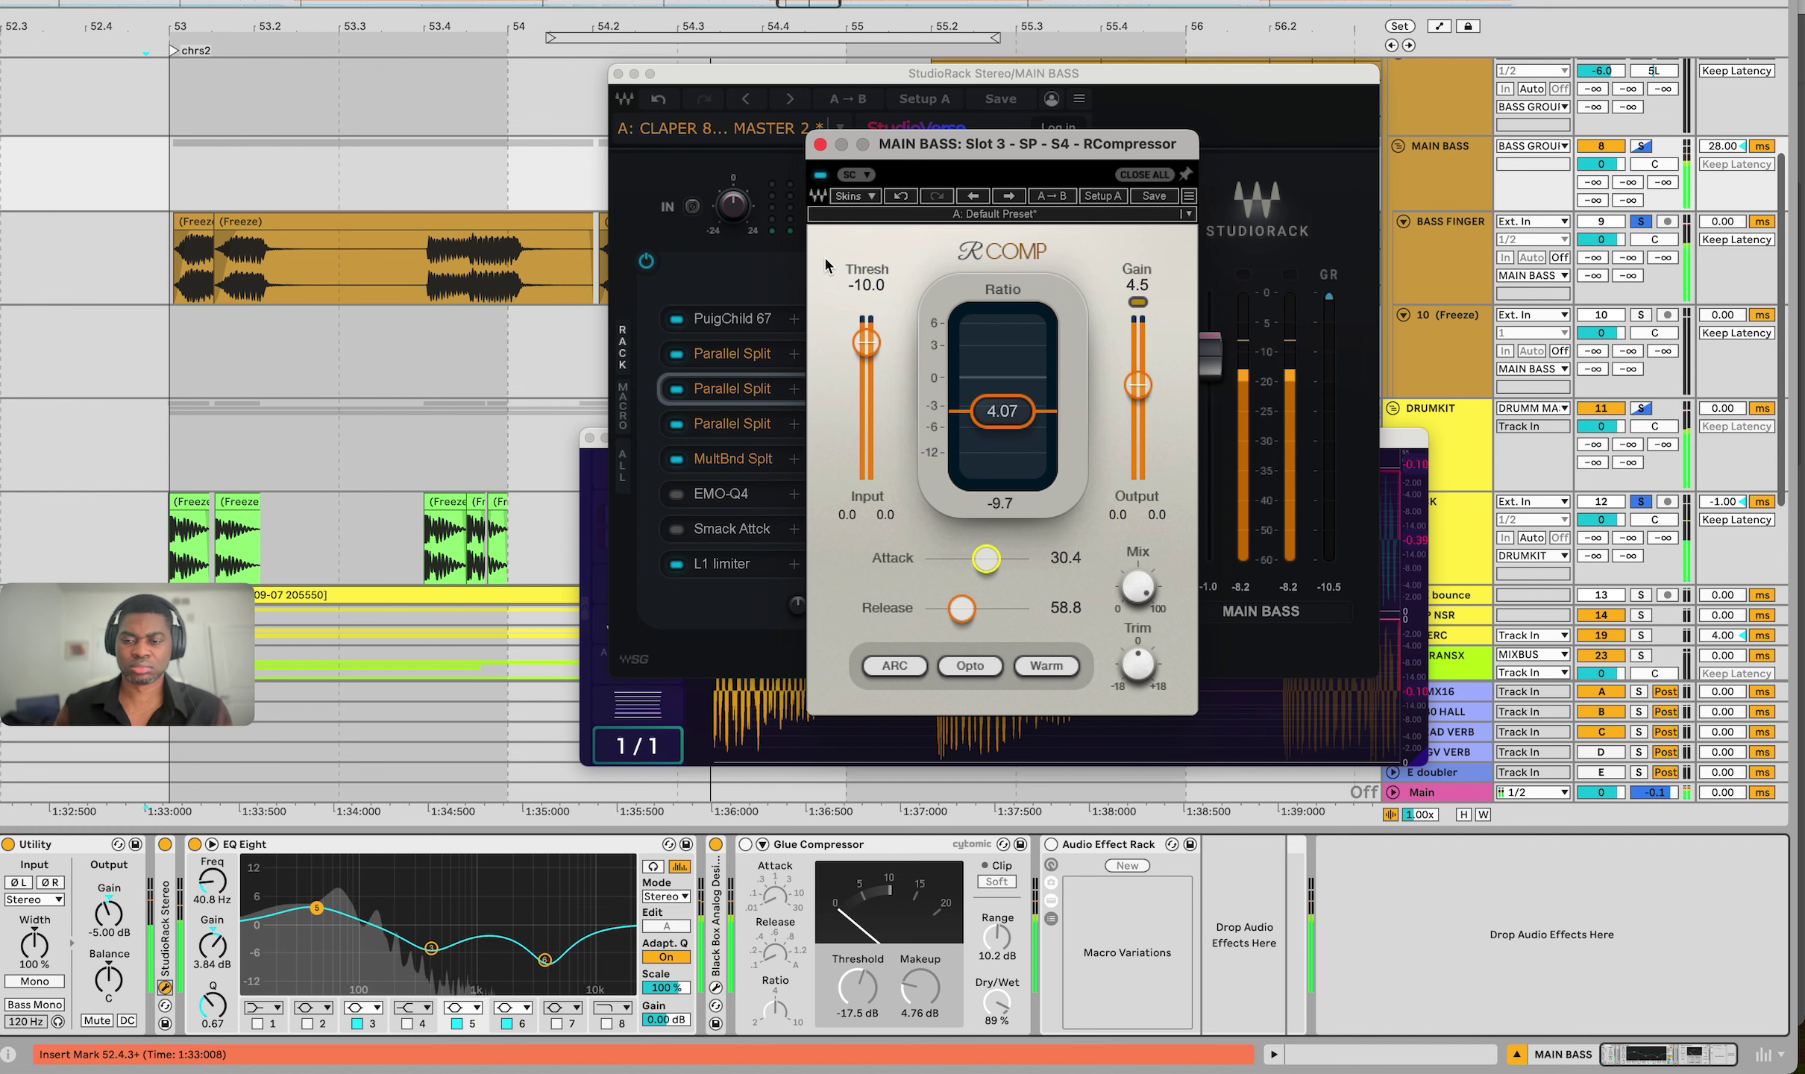
pyautogui.press('XF86AudioLowerVolume')
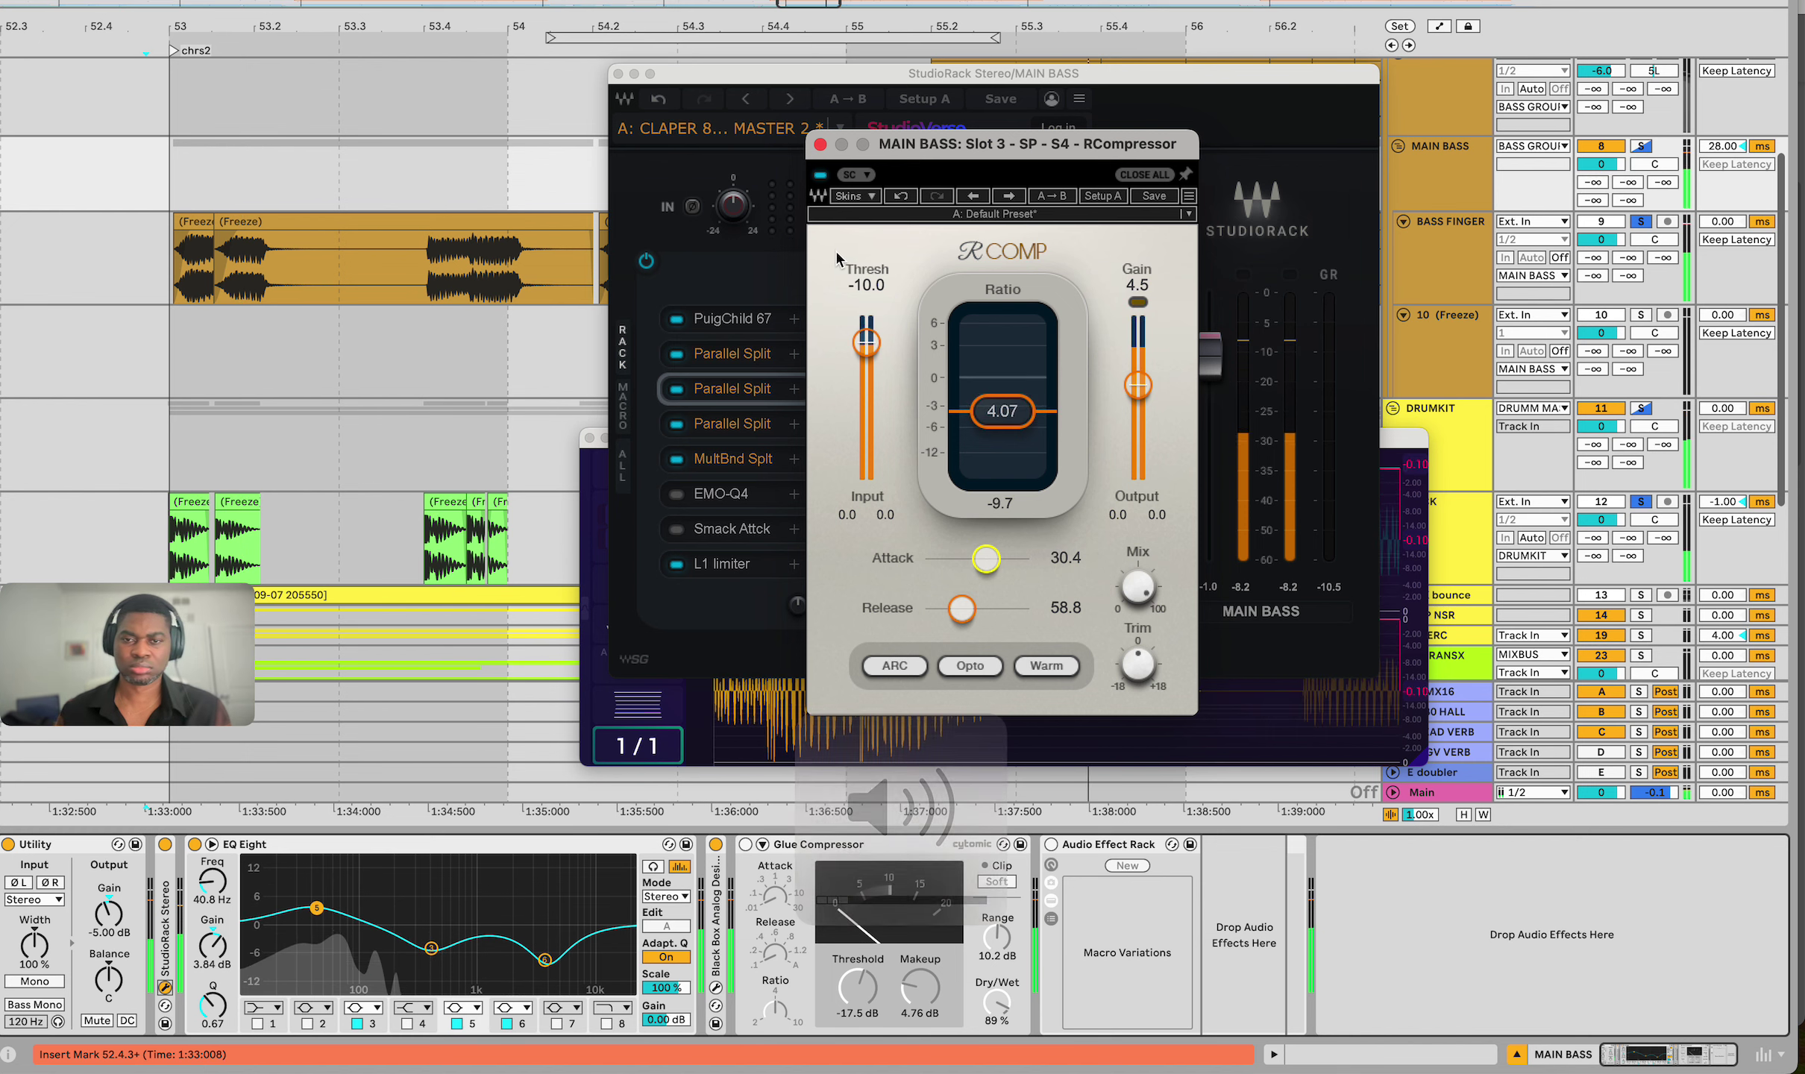
pyautogui.click(820, 144)
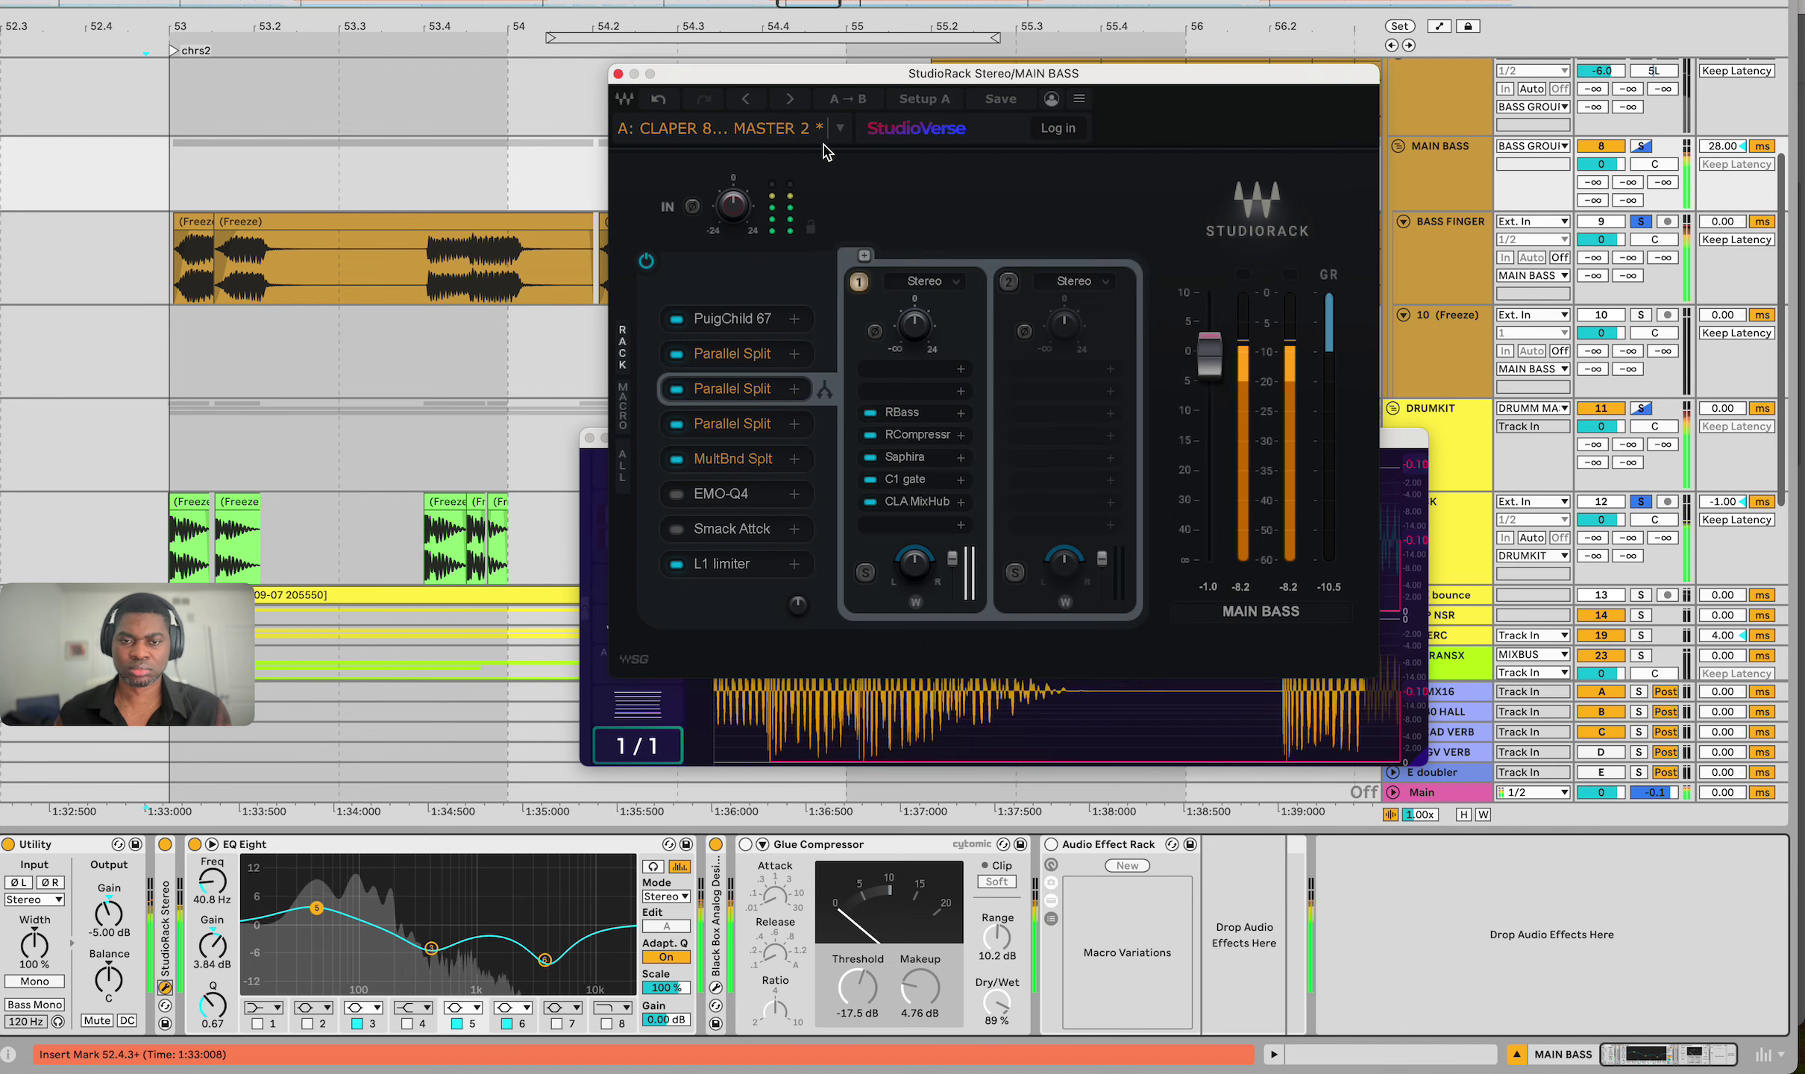
# Reset the RCompressor's gain-reduction peak reading, and set the MAIN BASS Utility gain to -11.1 dB while replaying from just before bar 53
pyautogui.click(911, 436)
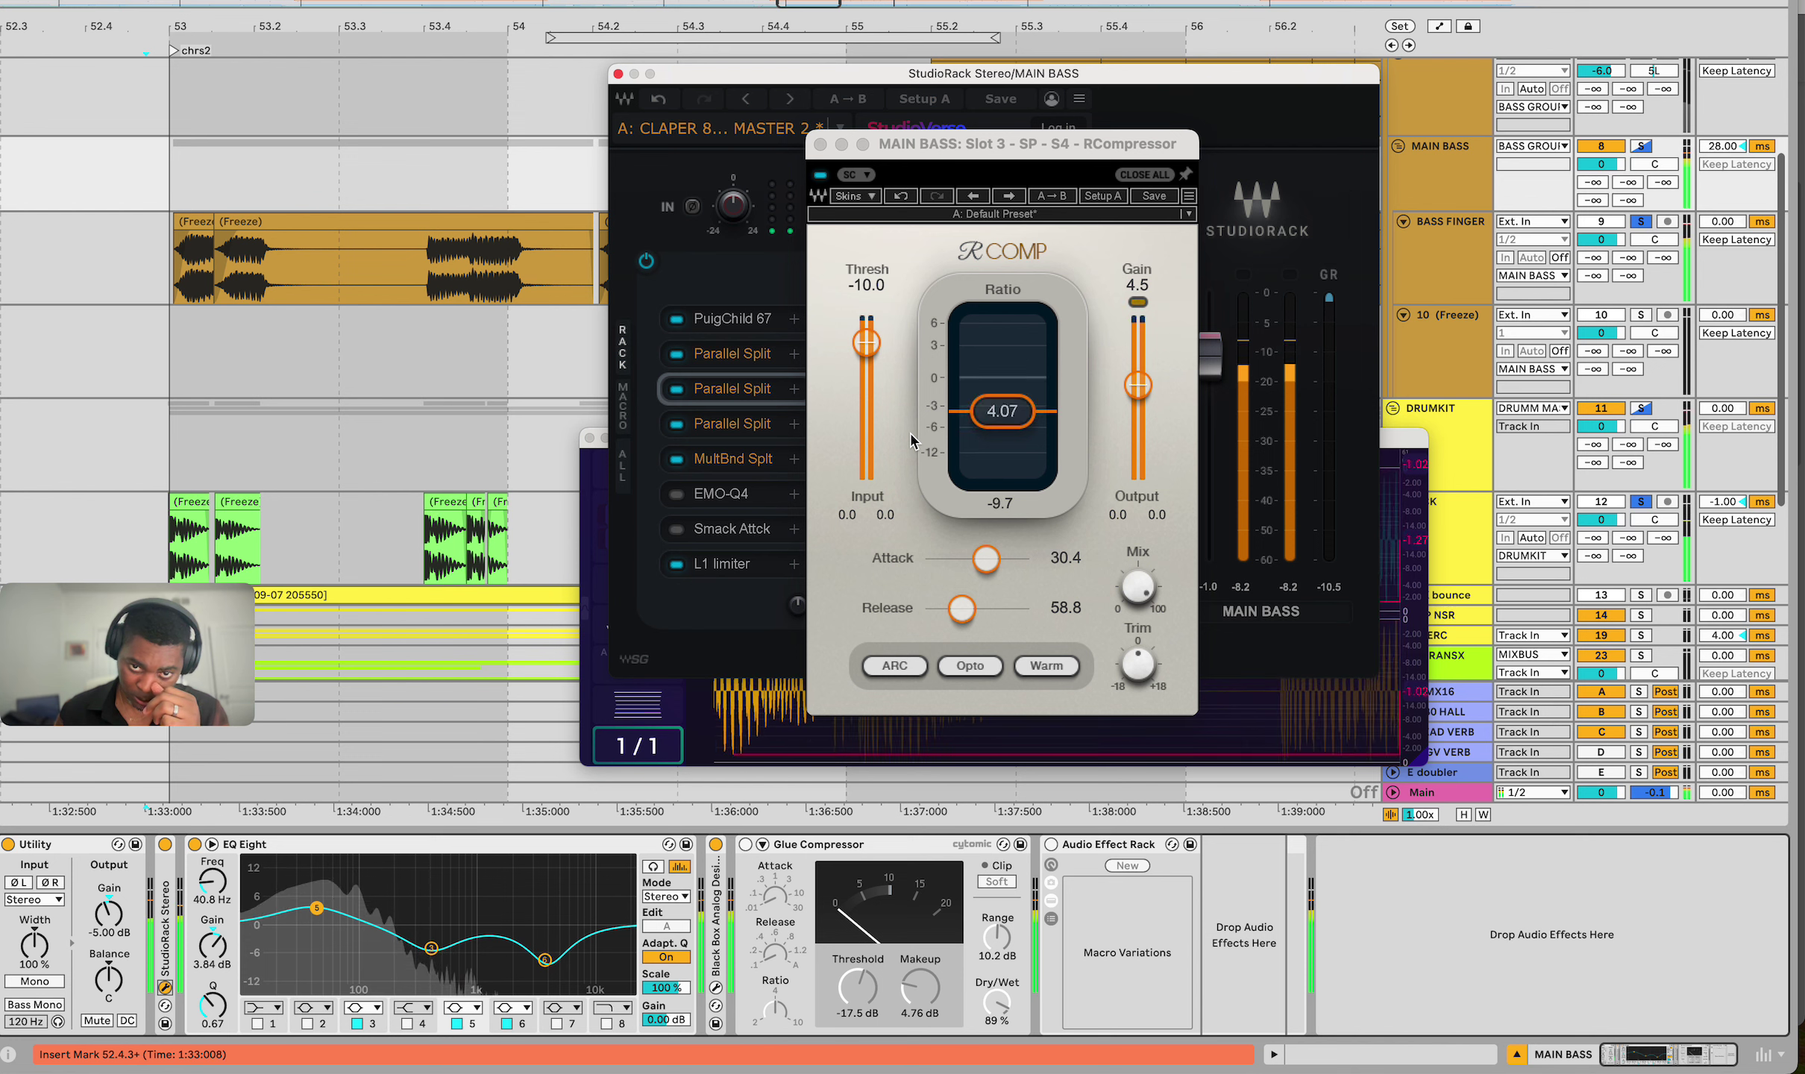
pyautogui.click(1012, 510)
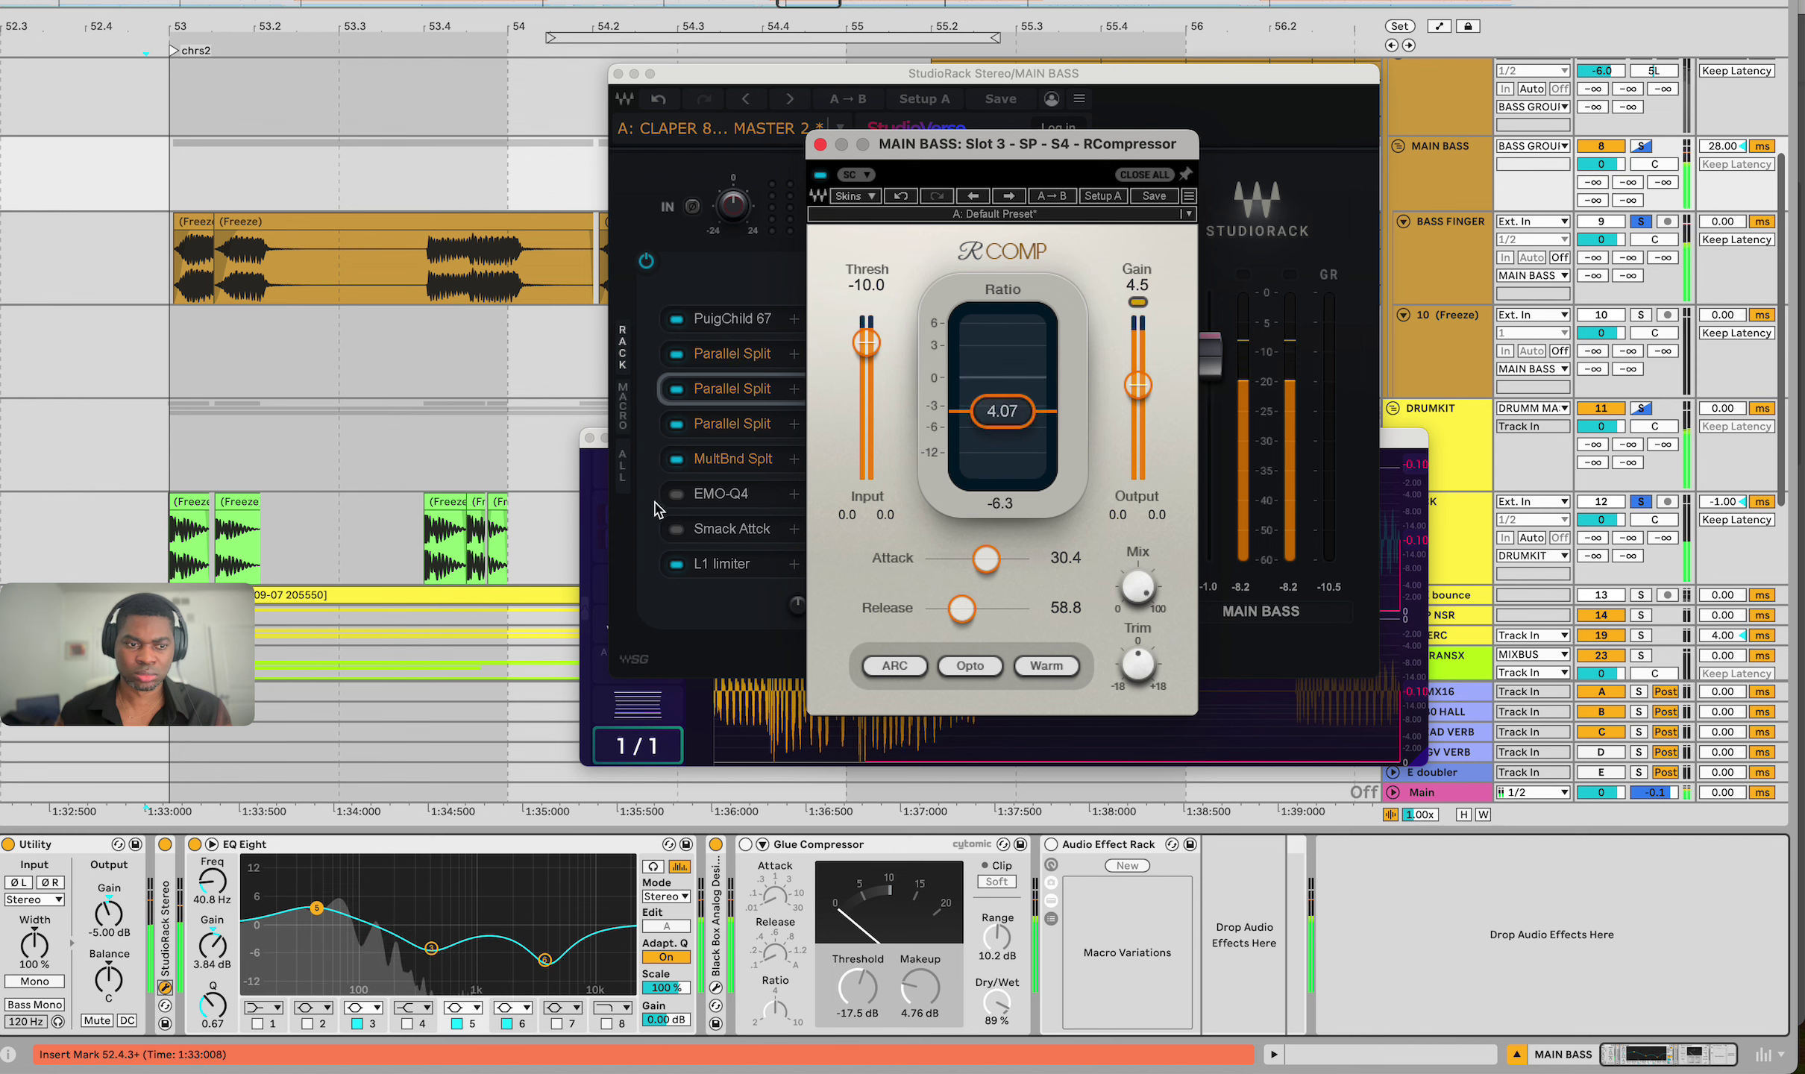
pyautogui.click(166, 851)
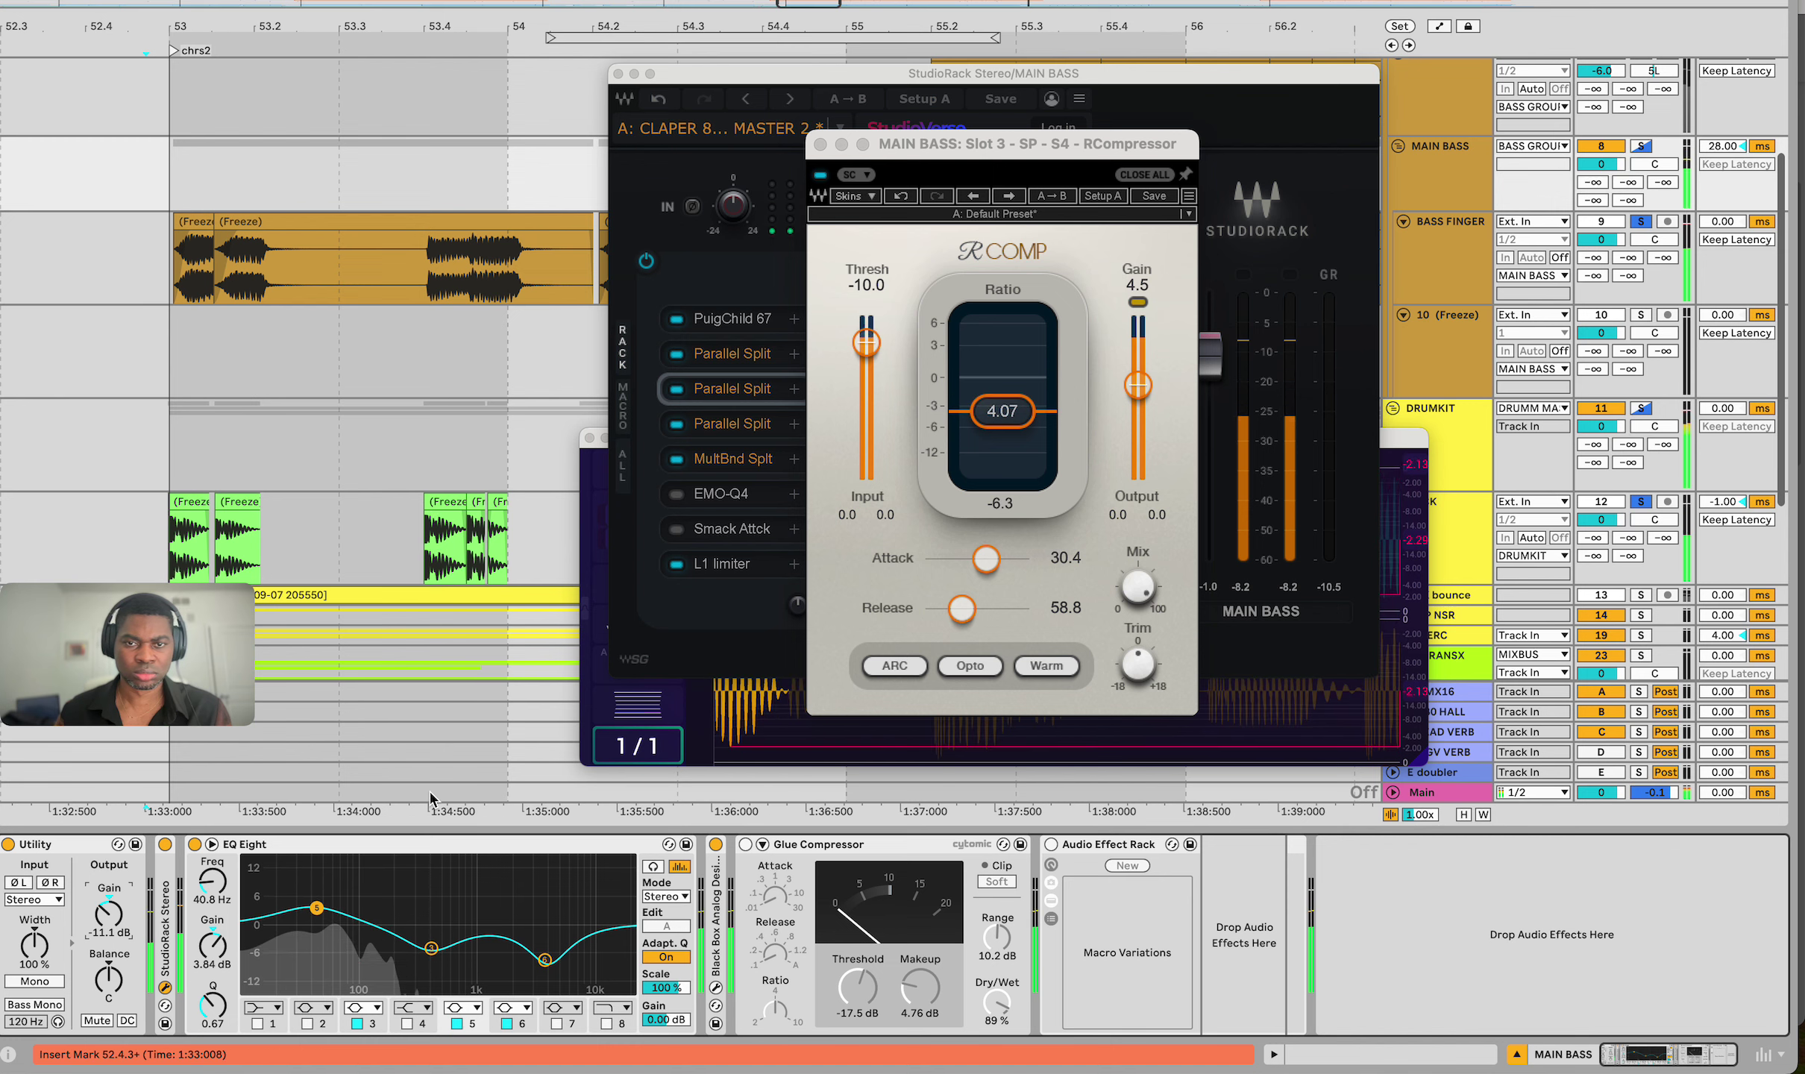
pyautogui.press('space')
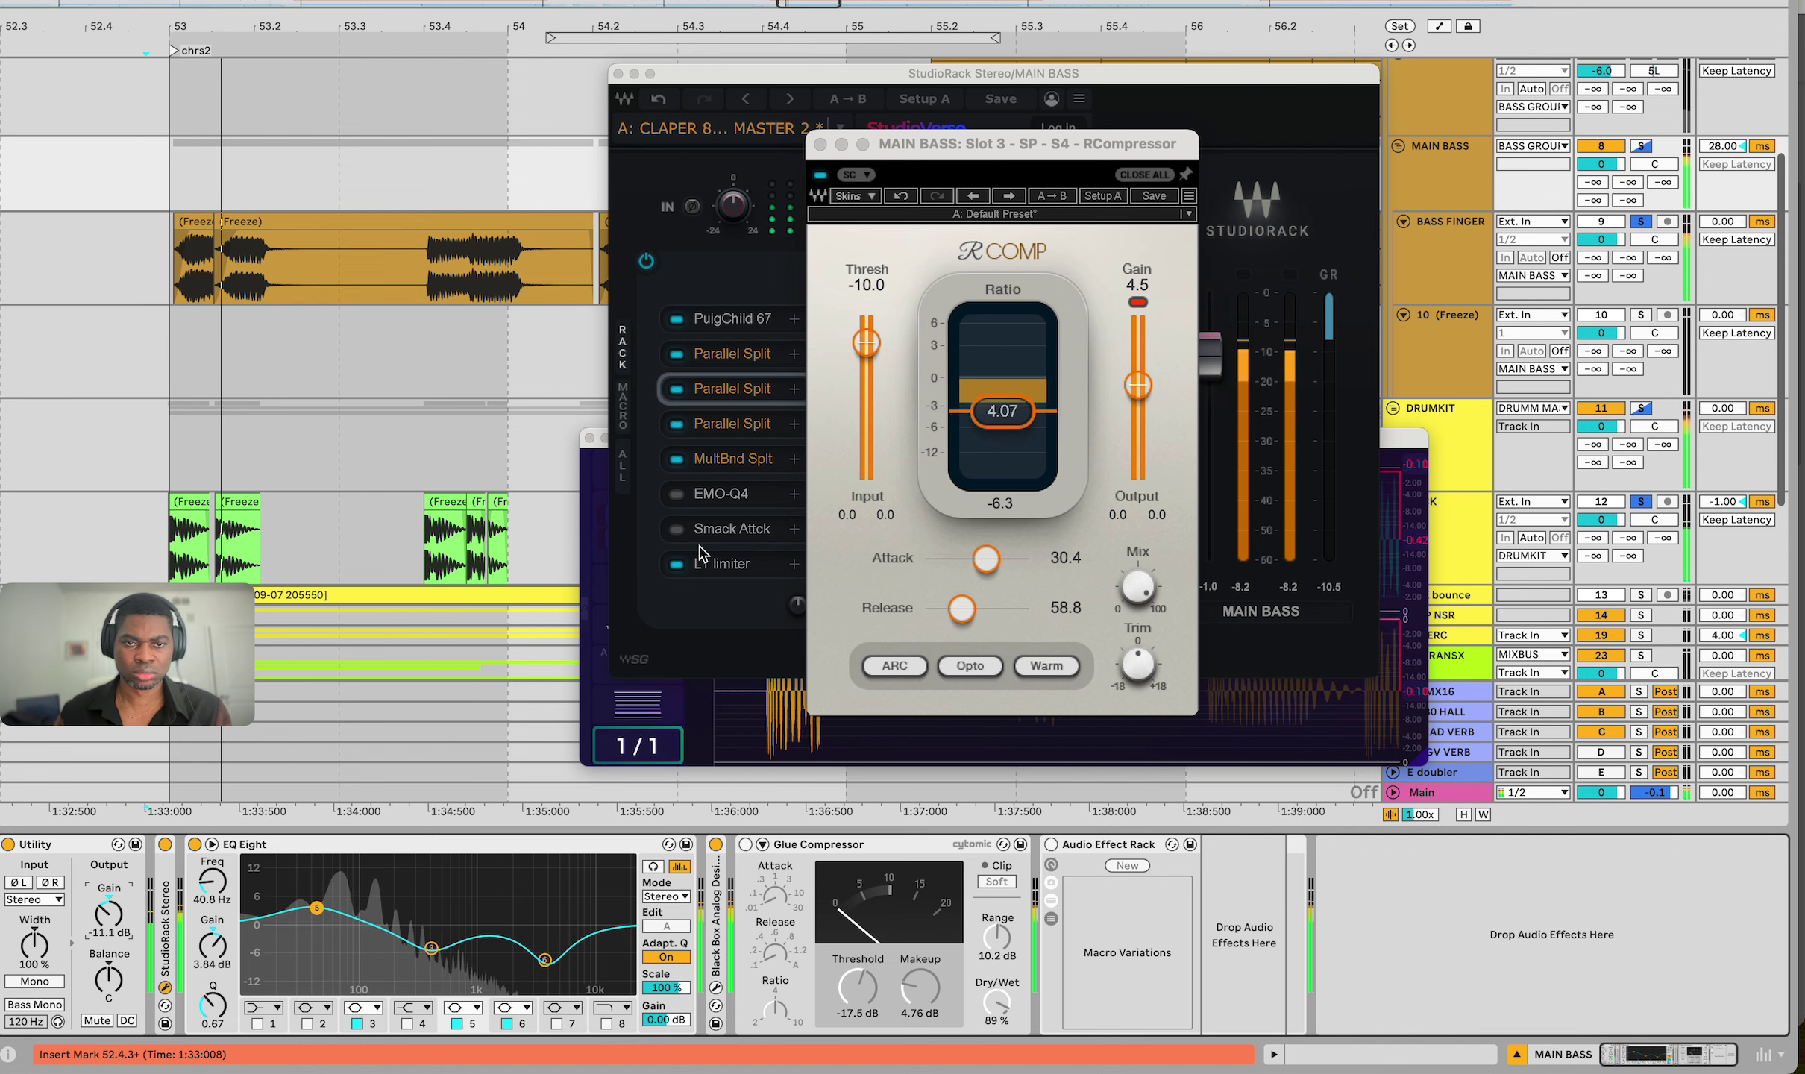
# Lower the PuigChild 670's output gain and set the MultBnd Split's second band level to -3.0 dB
pyautogui.click(727, 328)
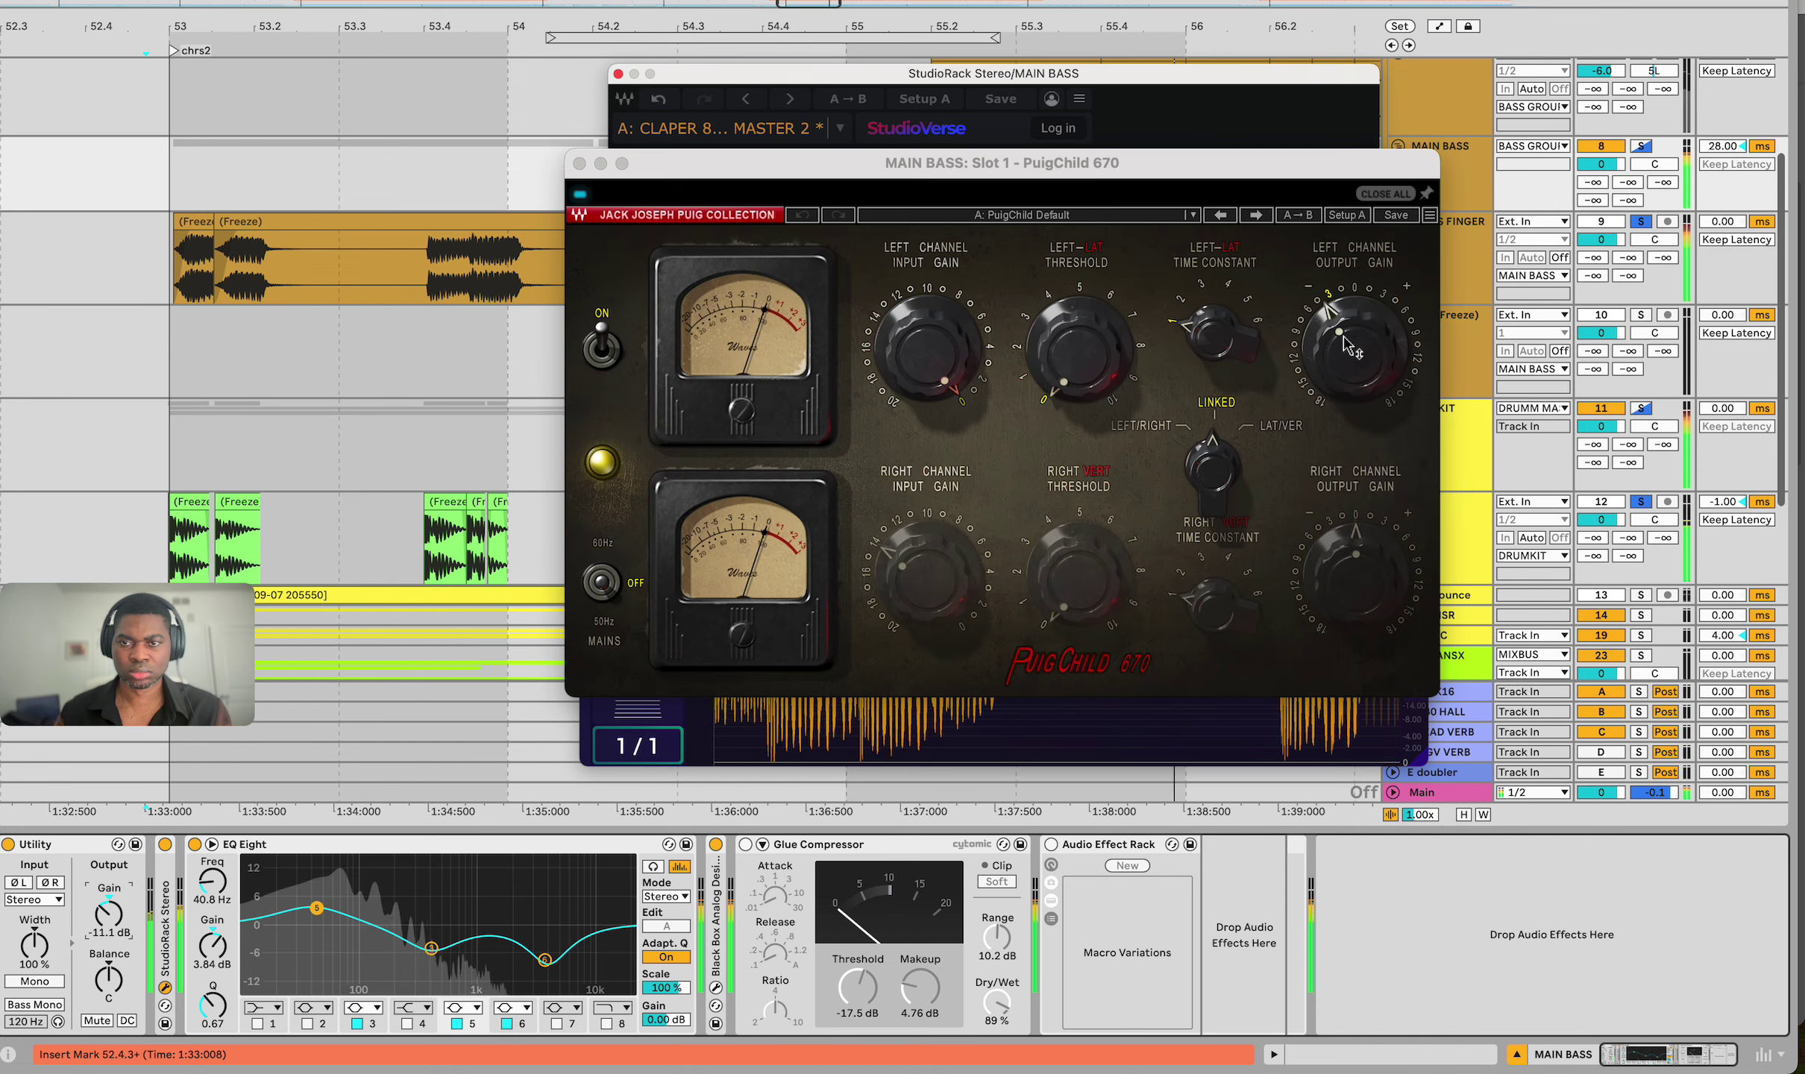
pyautogui.moveTo(1346, 347); pyautogui.dragTo(1354, 377)
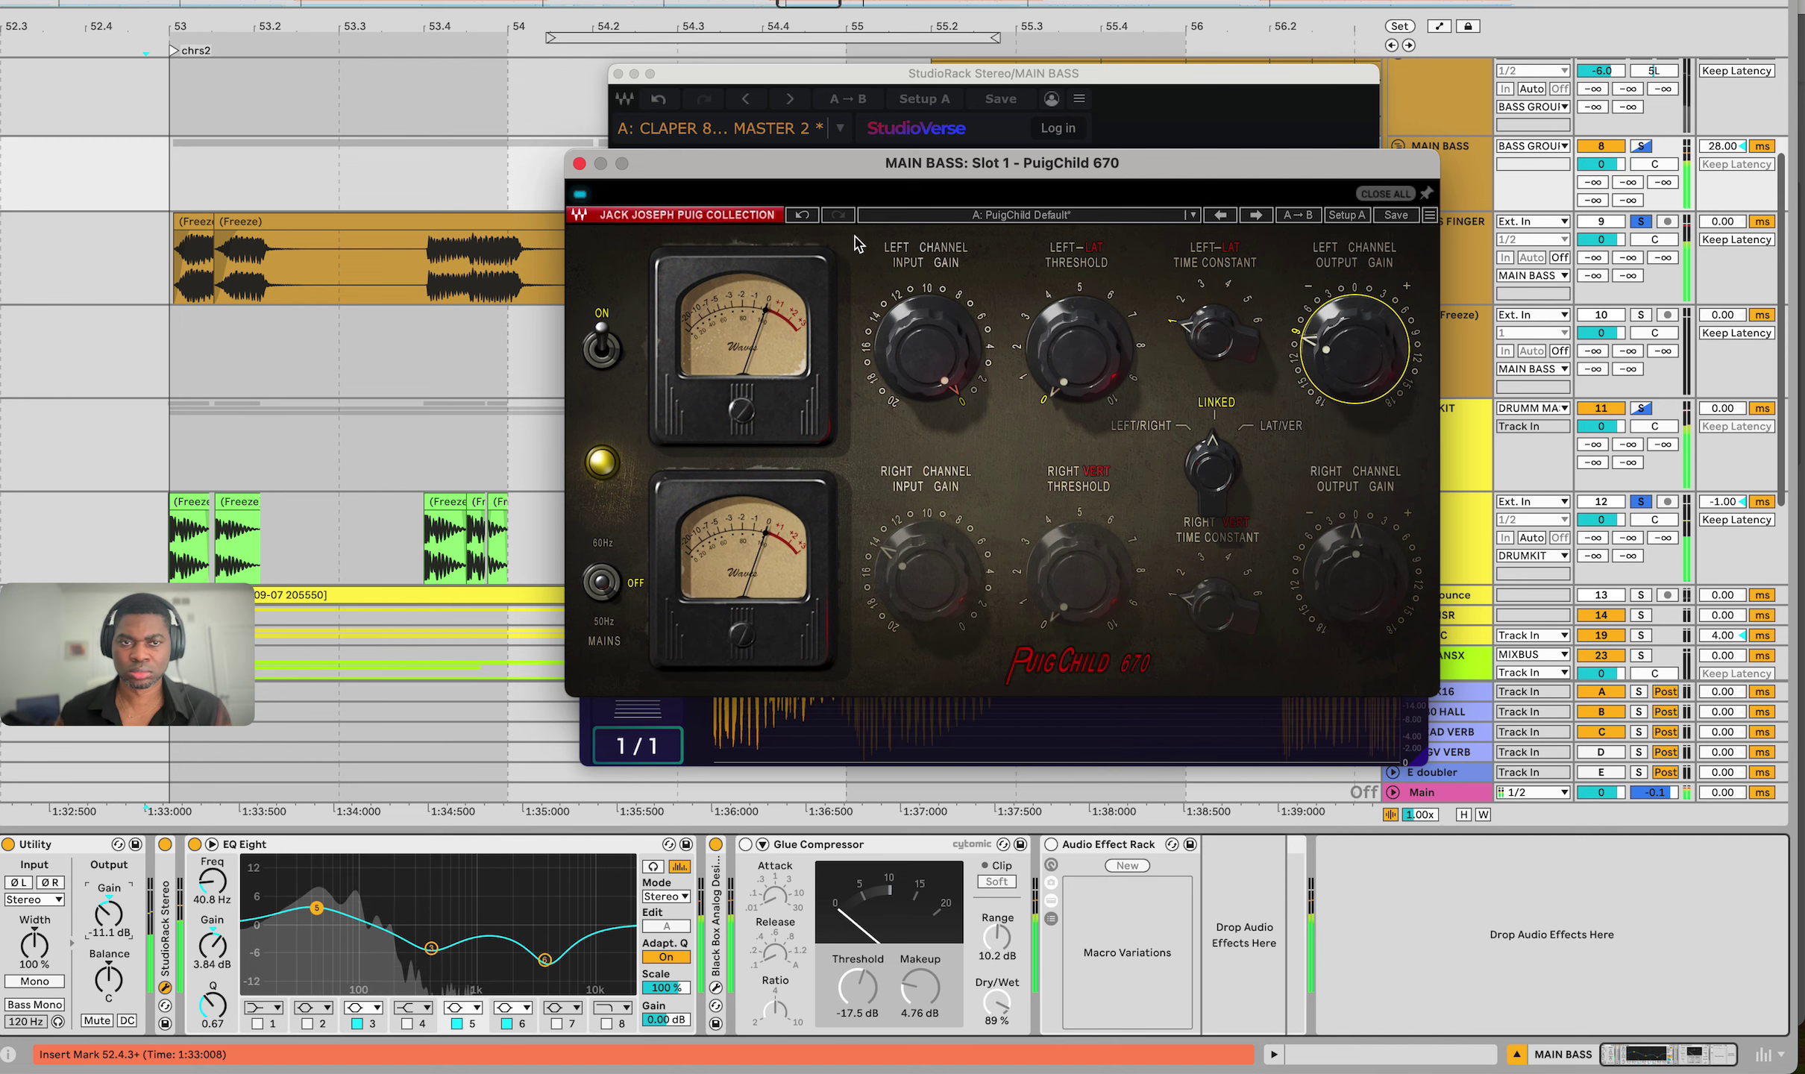
pyautogui.click(579, 164)
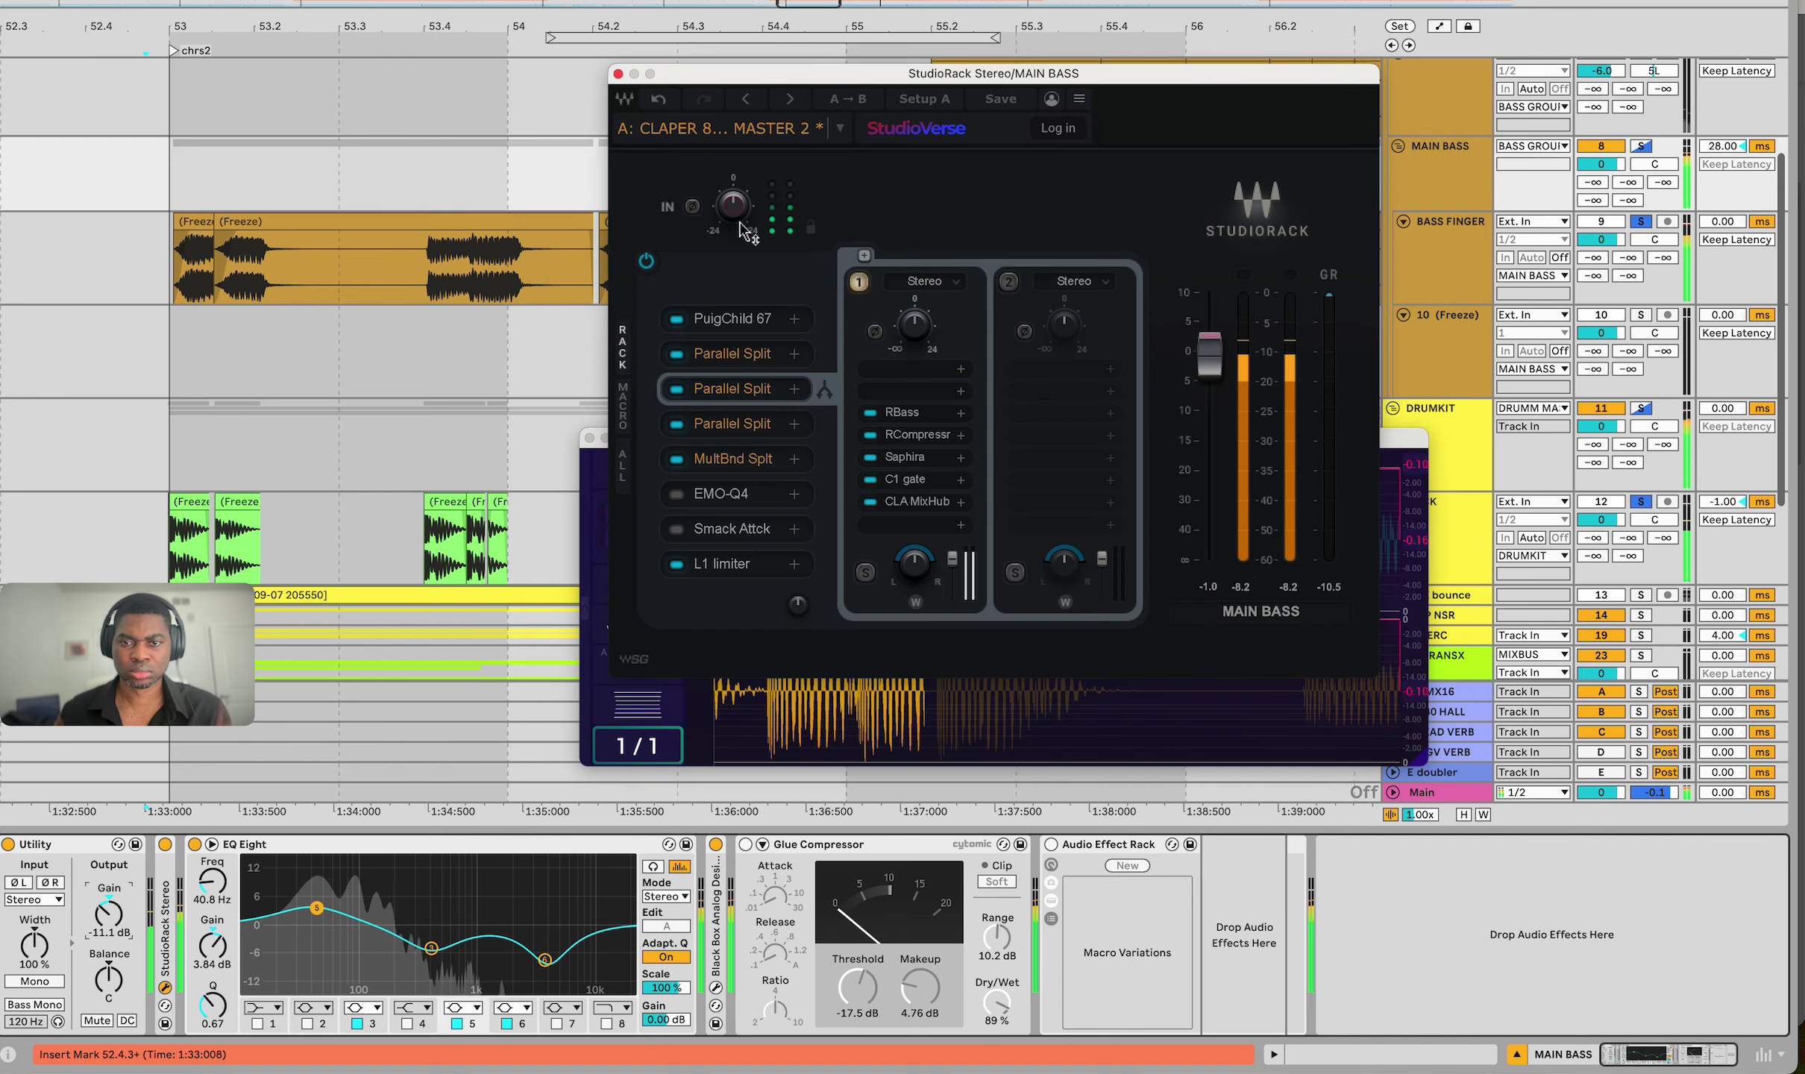
pyautogui.click(715, 459)
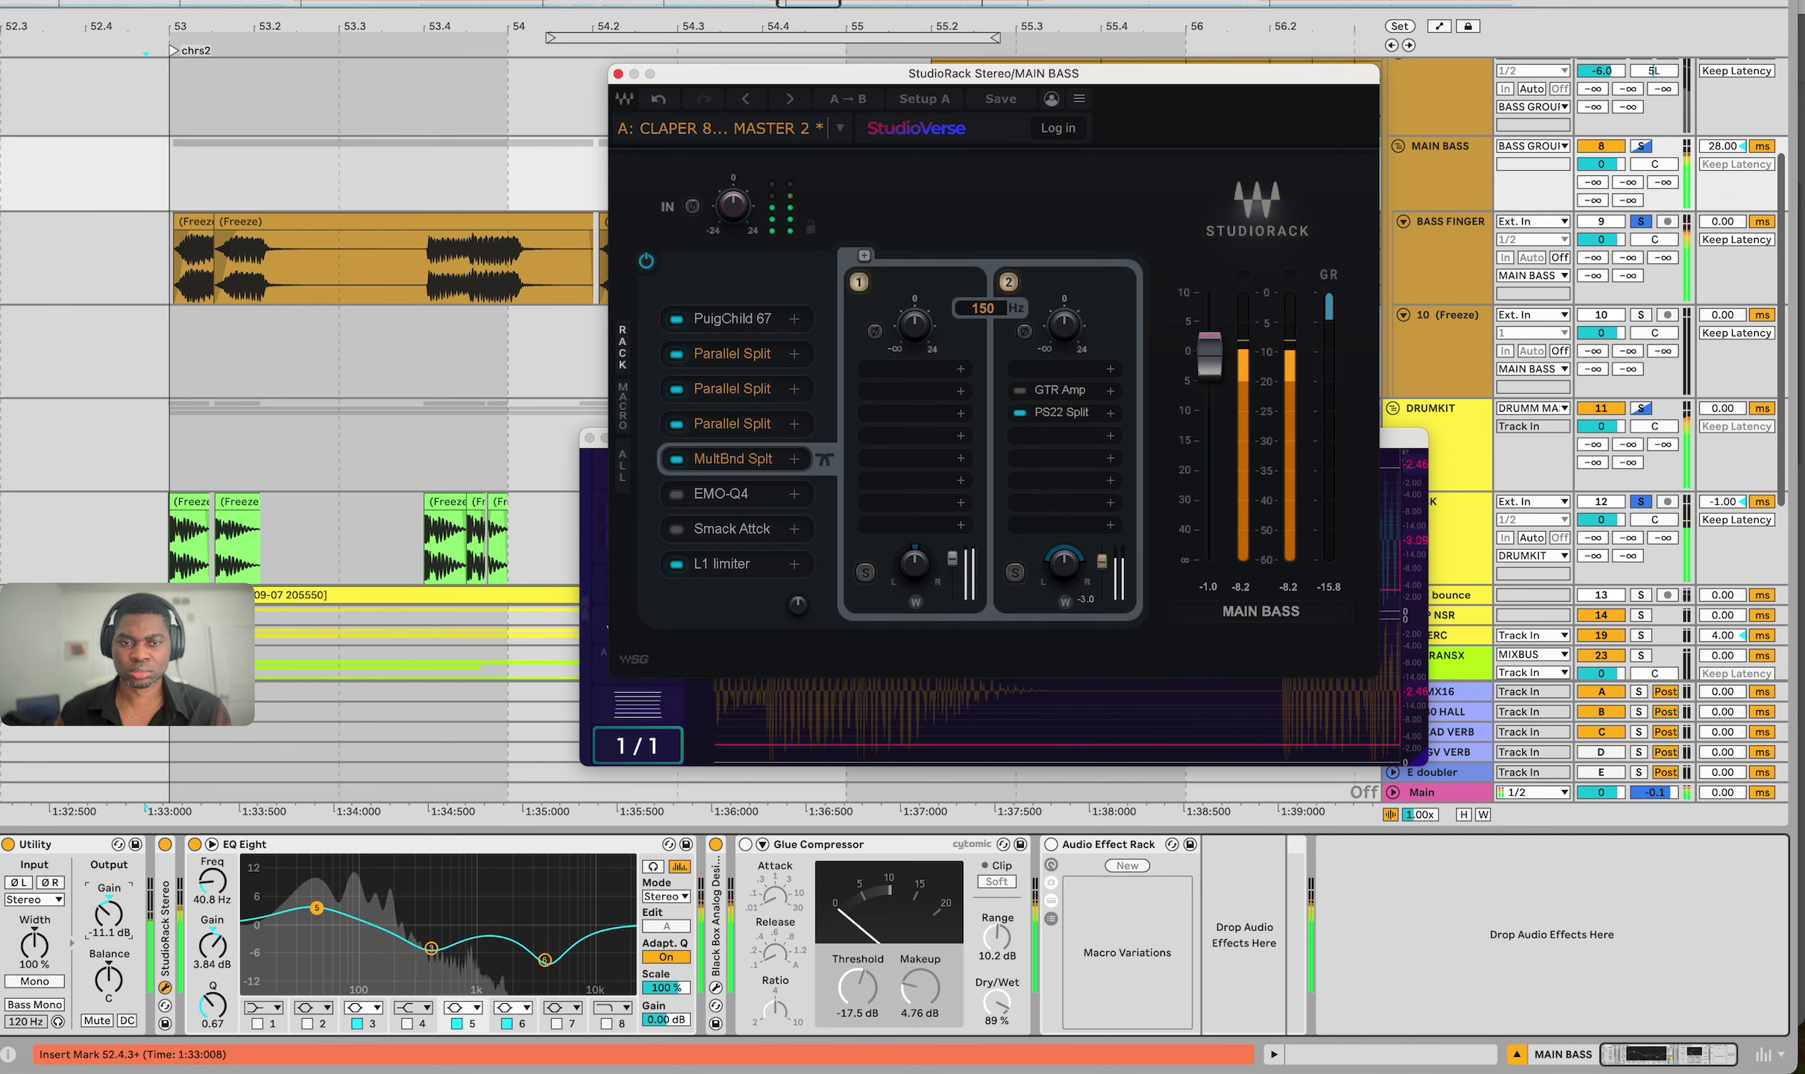
# Set the MAIN BASS L1 limiter's threshold to -12.0, output ceiling to -6.0 and release to 106.90
pyautogui.click(713, 565)
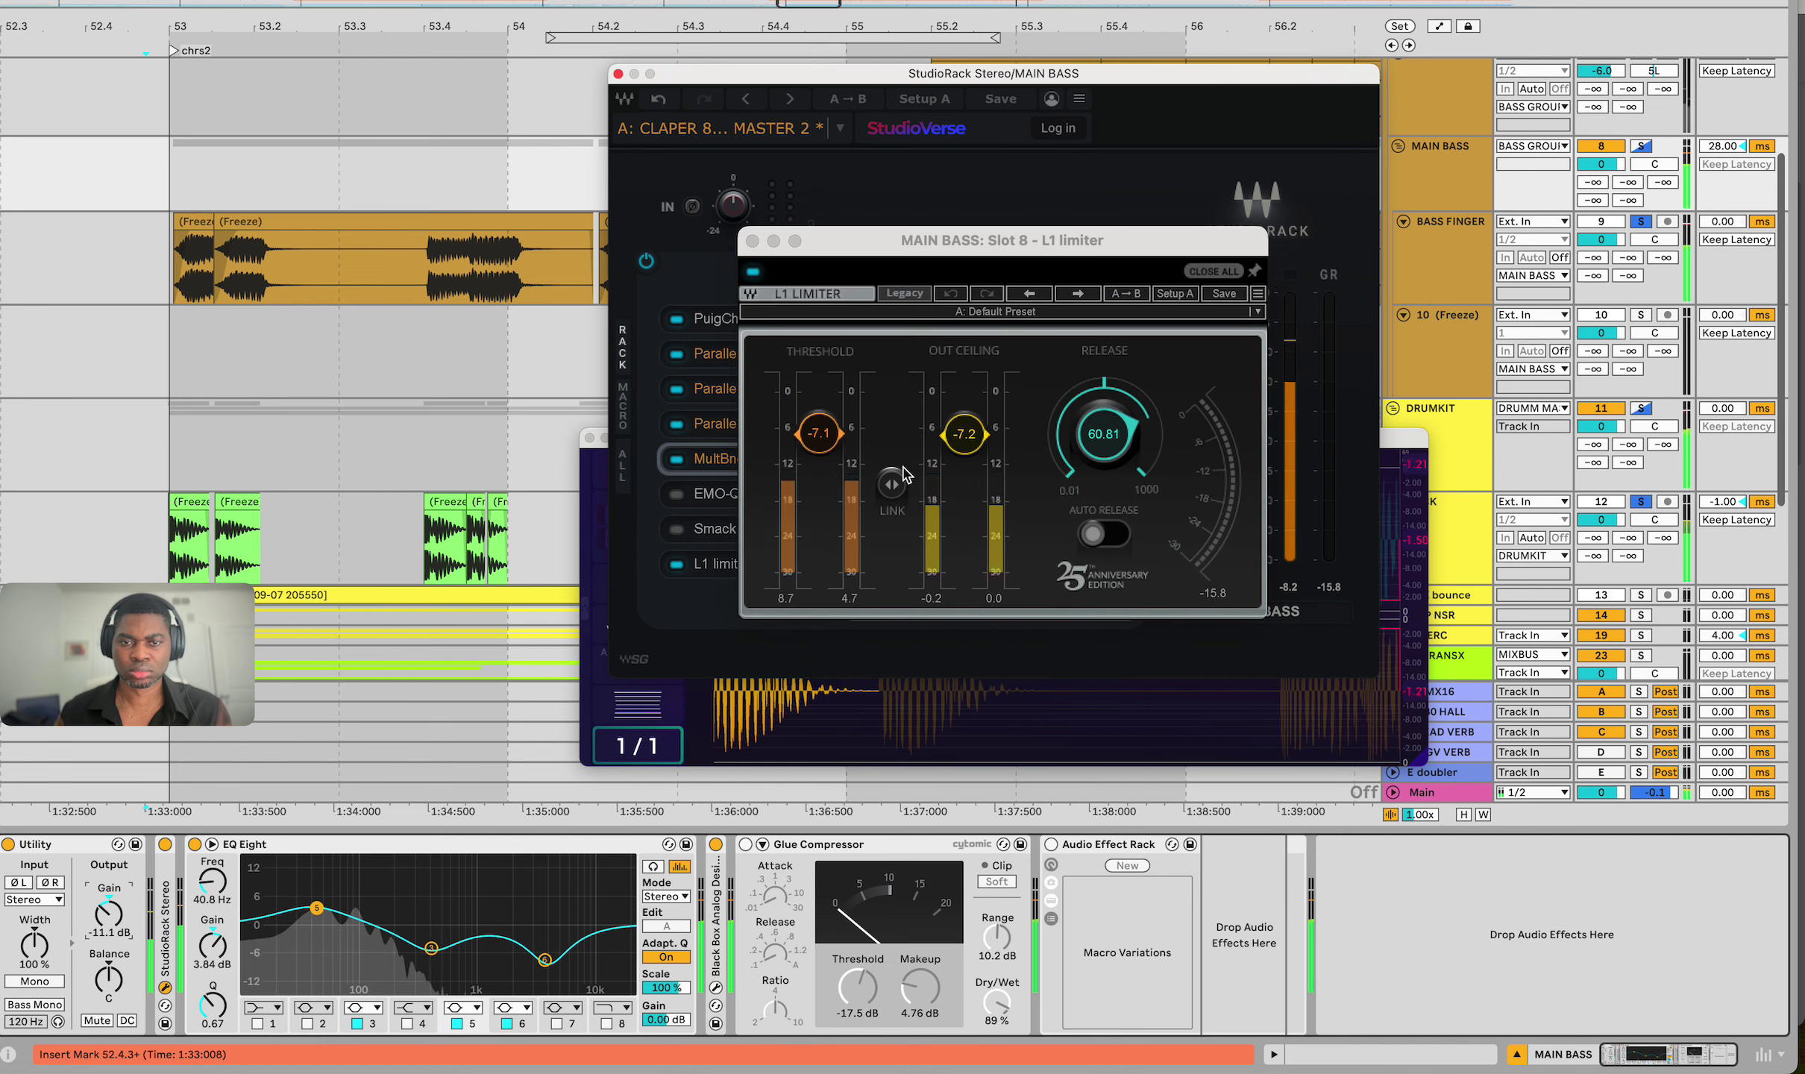
pyautogui.moveTo(892, 485); pyautogui.dragTo(892, 482)
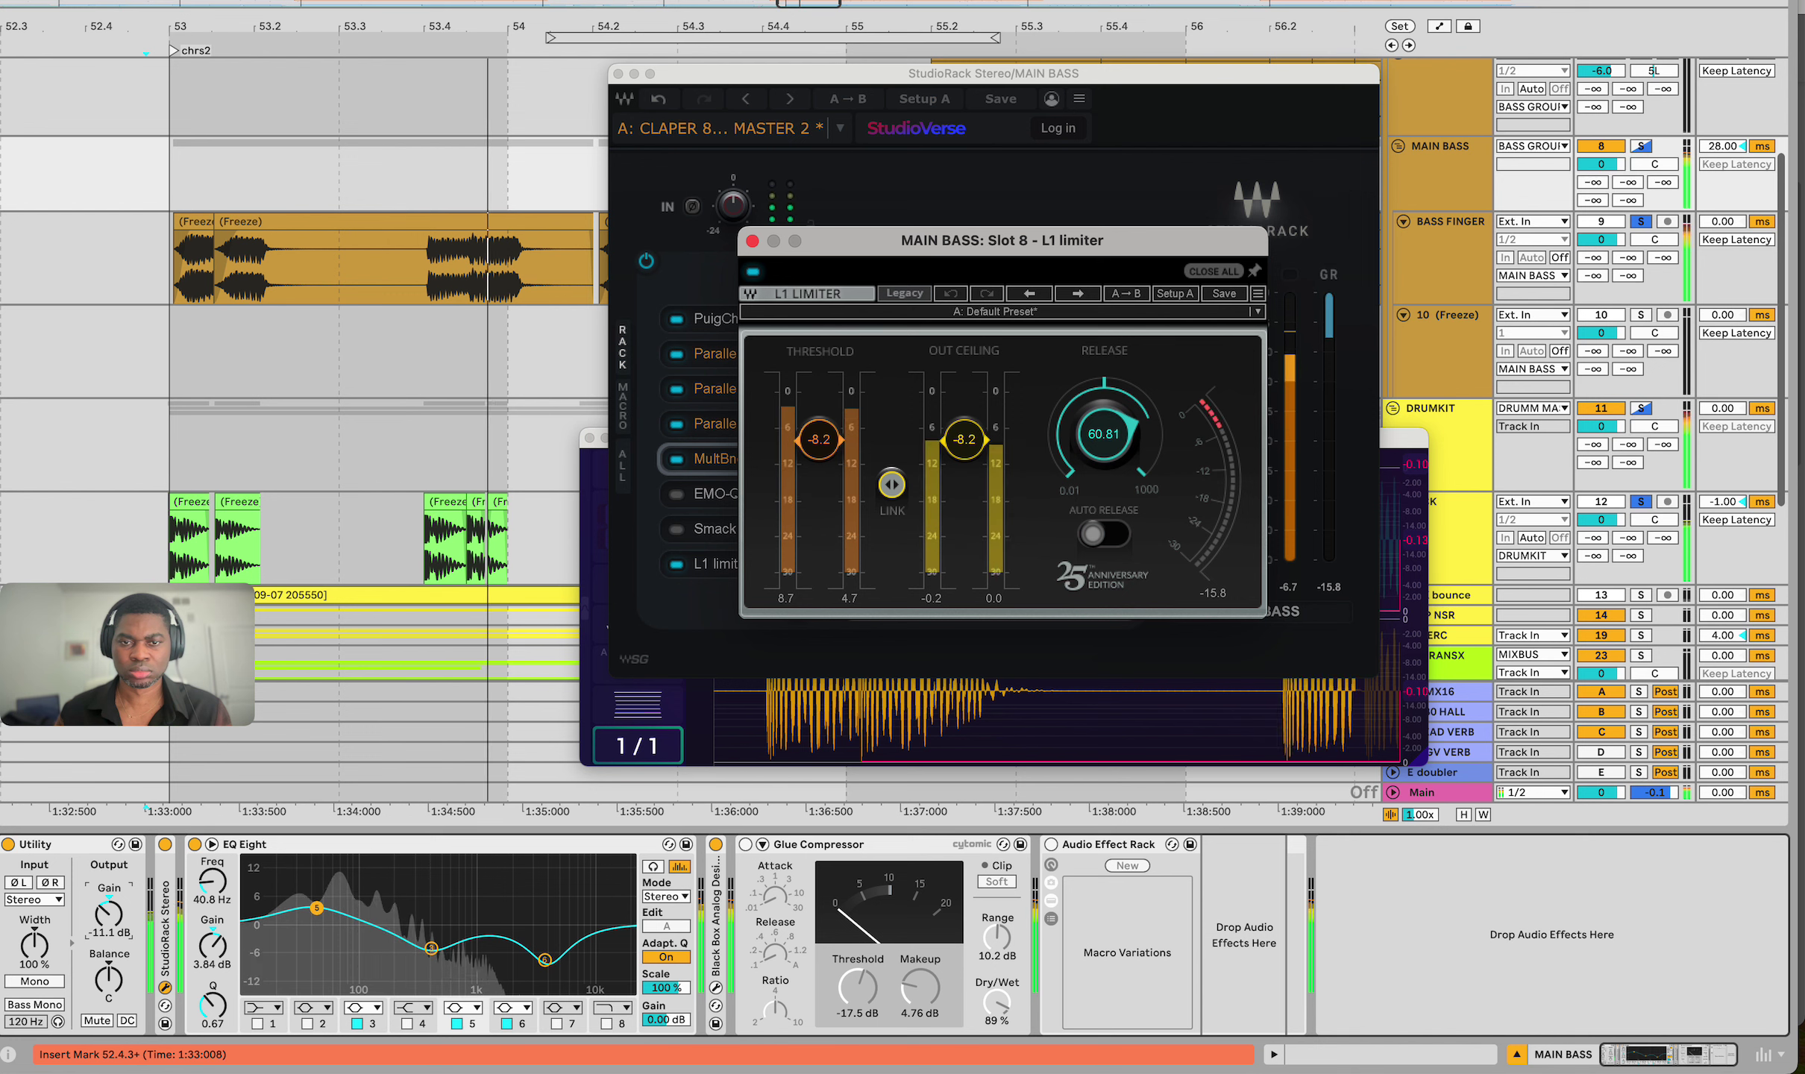
pyautogui.moveTo(892, 485); pyautogui.dragTo(892, 494)
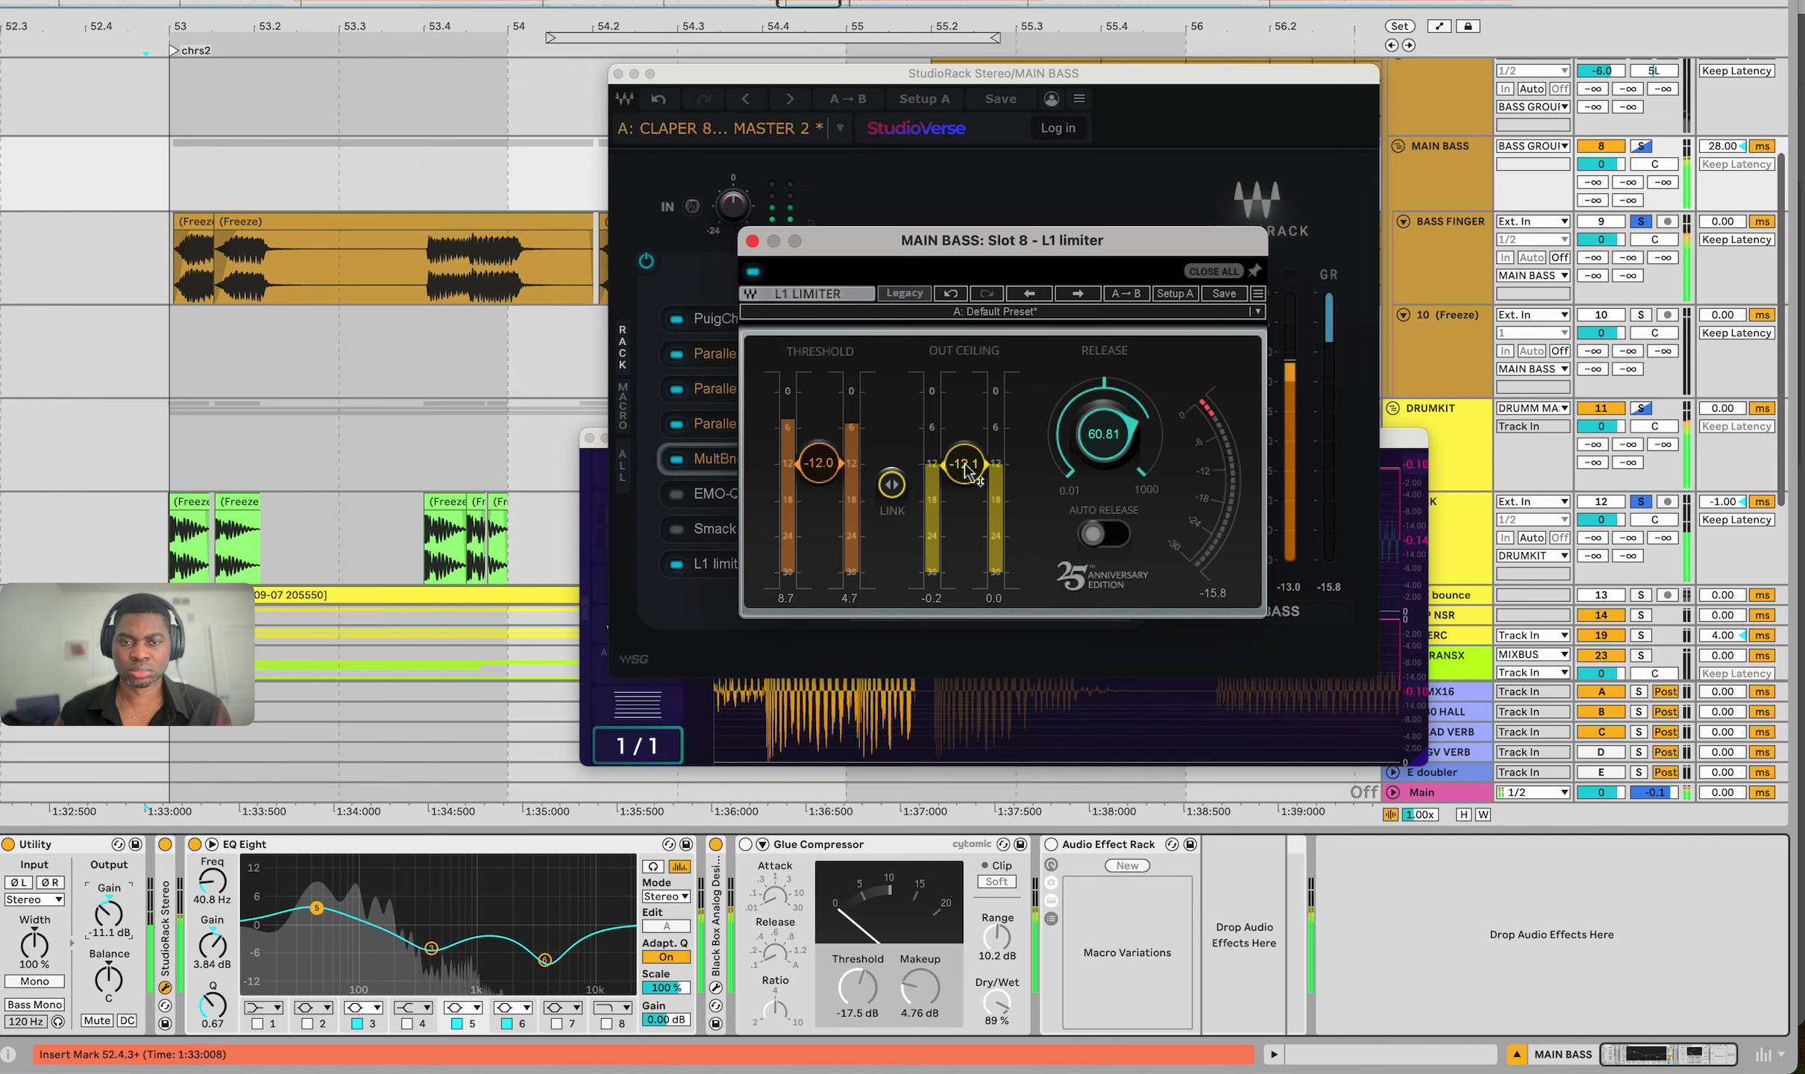
pyautogui.moveTo(964, 429); pyautogui.dragTo(965, 428)
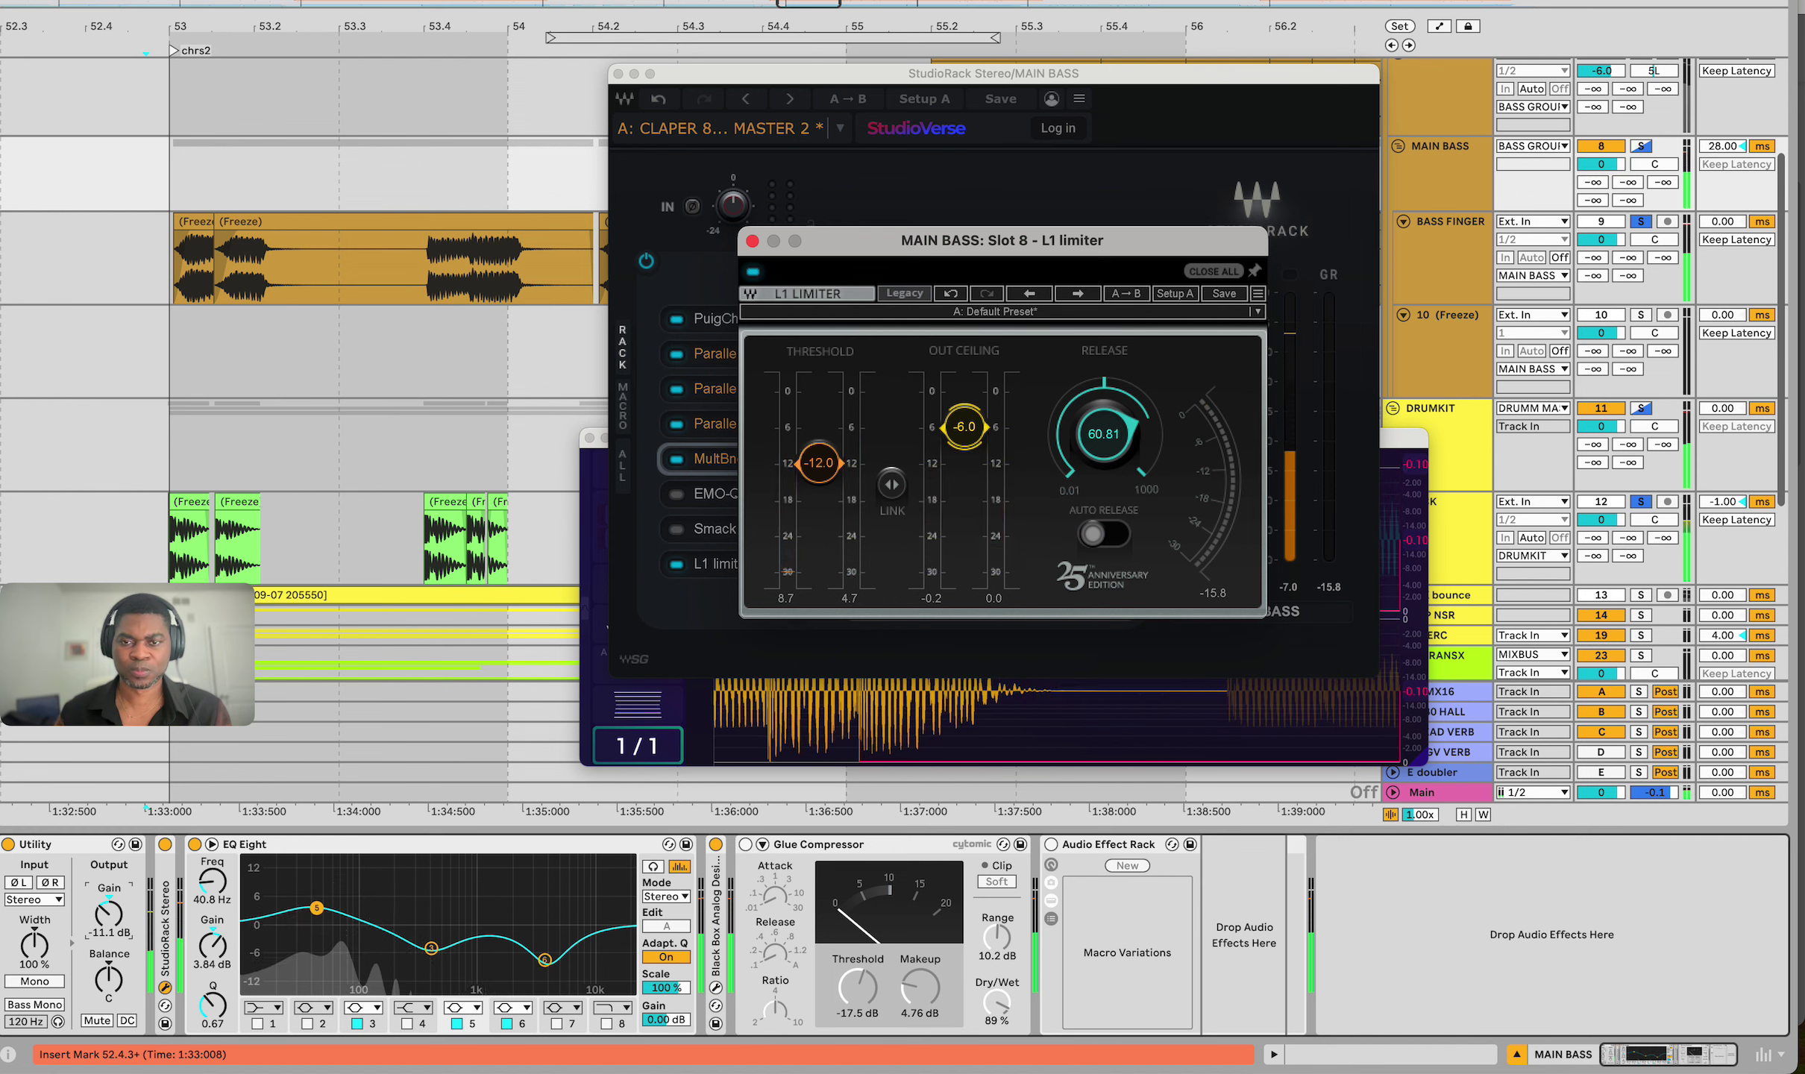
pyautogui.moveTo(1102, 434); pyautogui.dragTo(1103, 403)
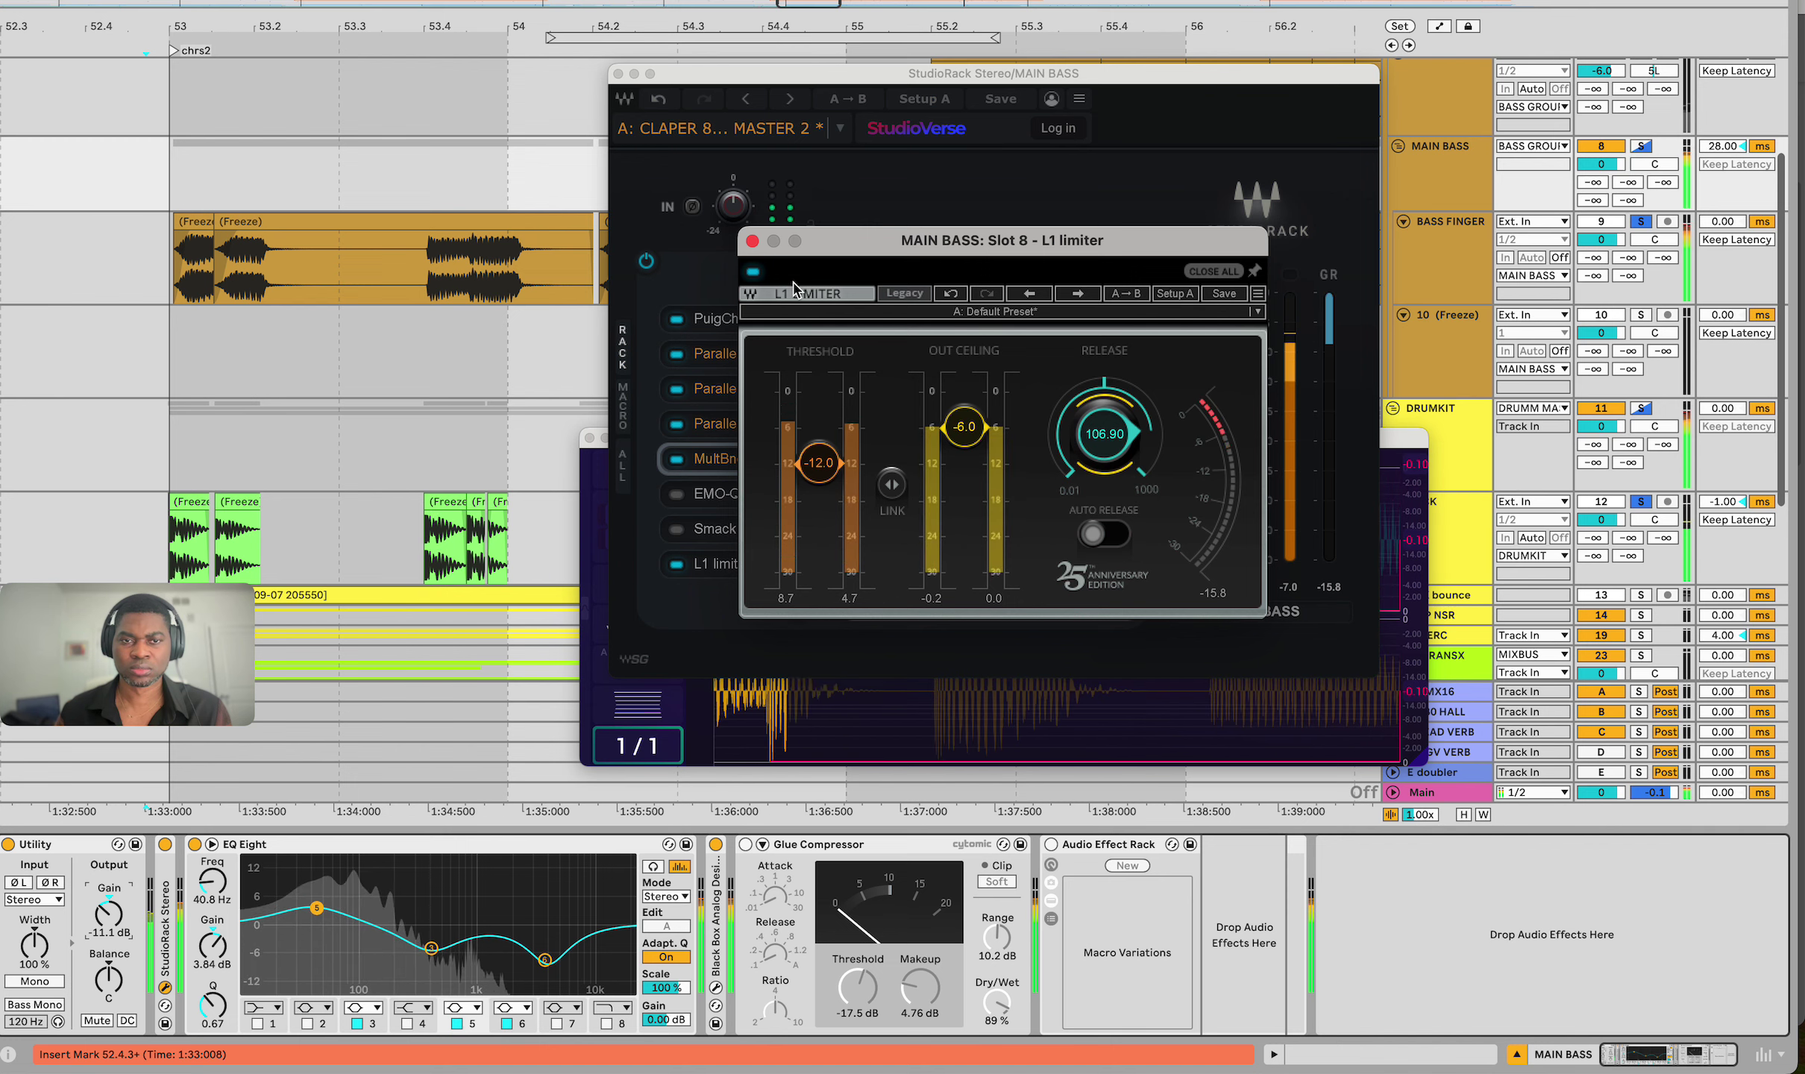
pyautogui.click(752, 242)
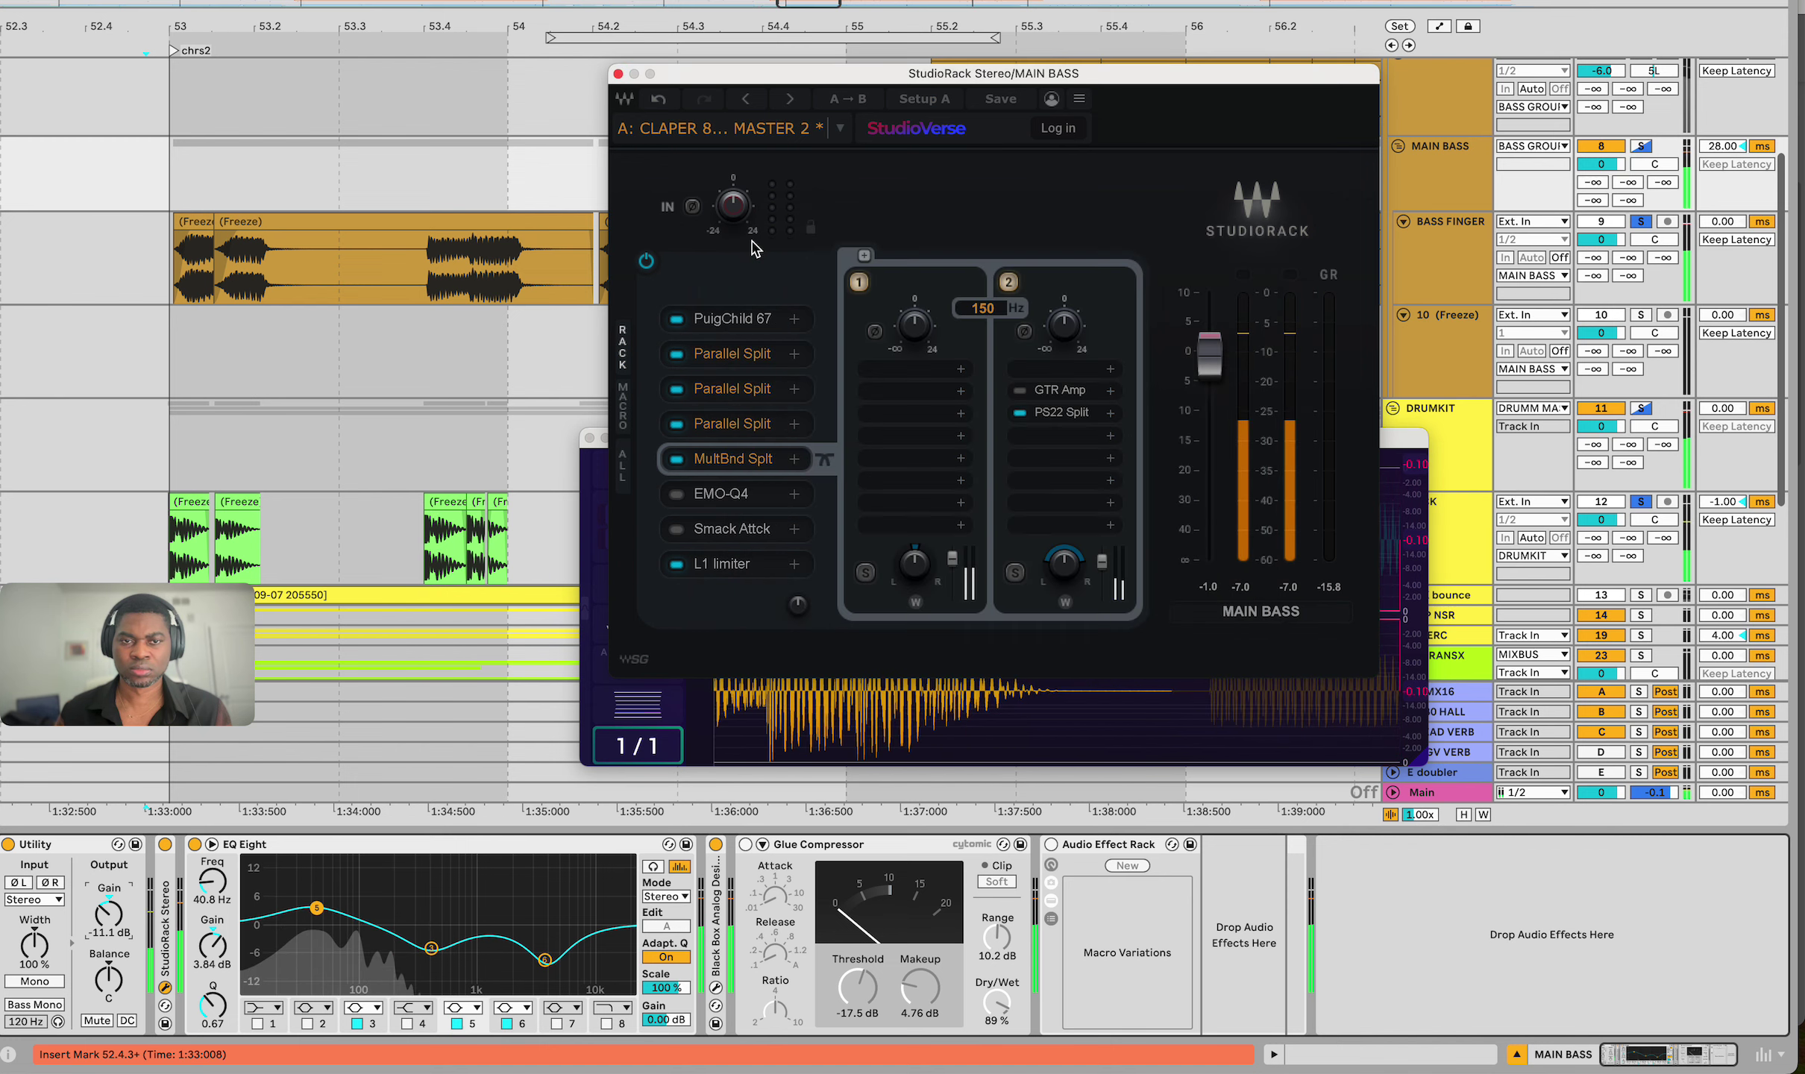
# Close StudioRack and save the set, and replay the kick and bass from just before bar 53 with the KICK track selected
pyautogui.click(618, 74)
pyautogui.press('super+s')
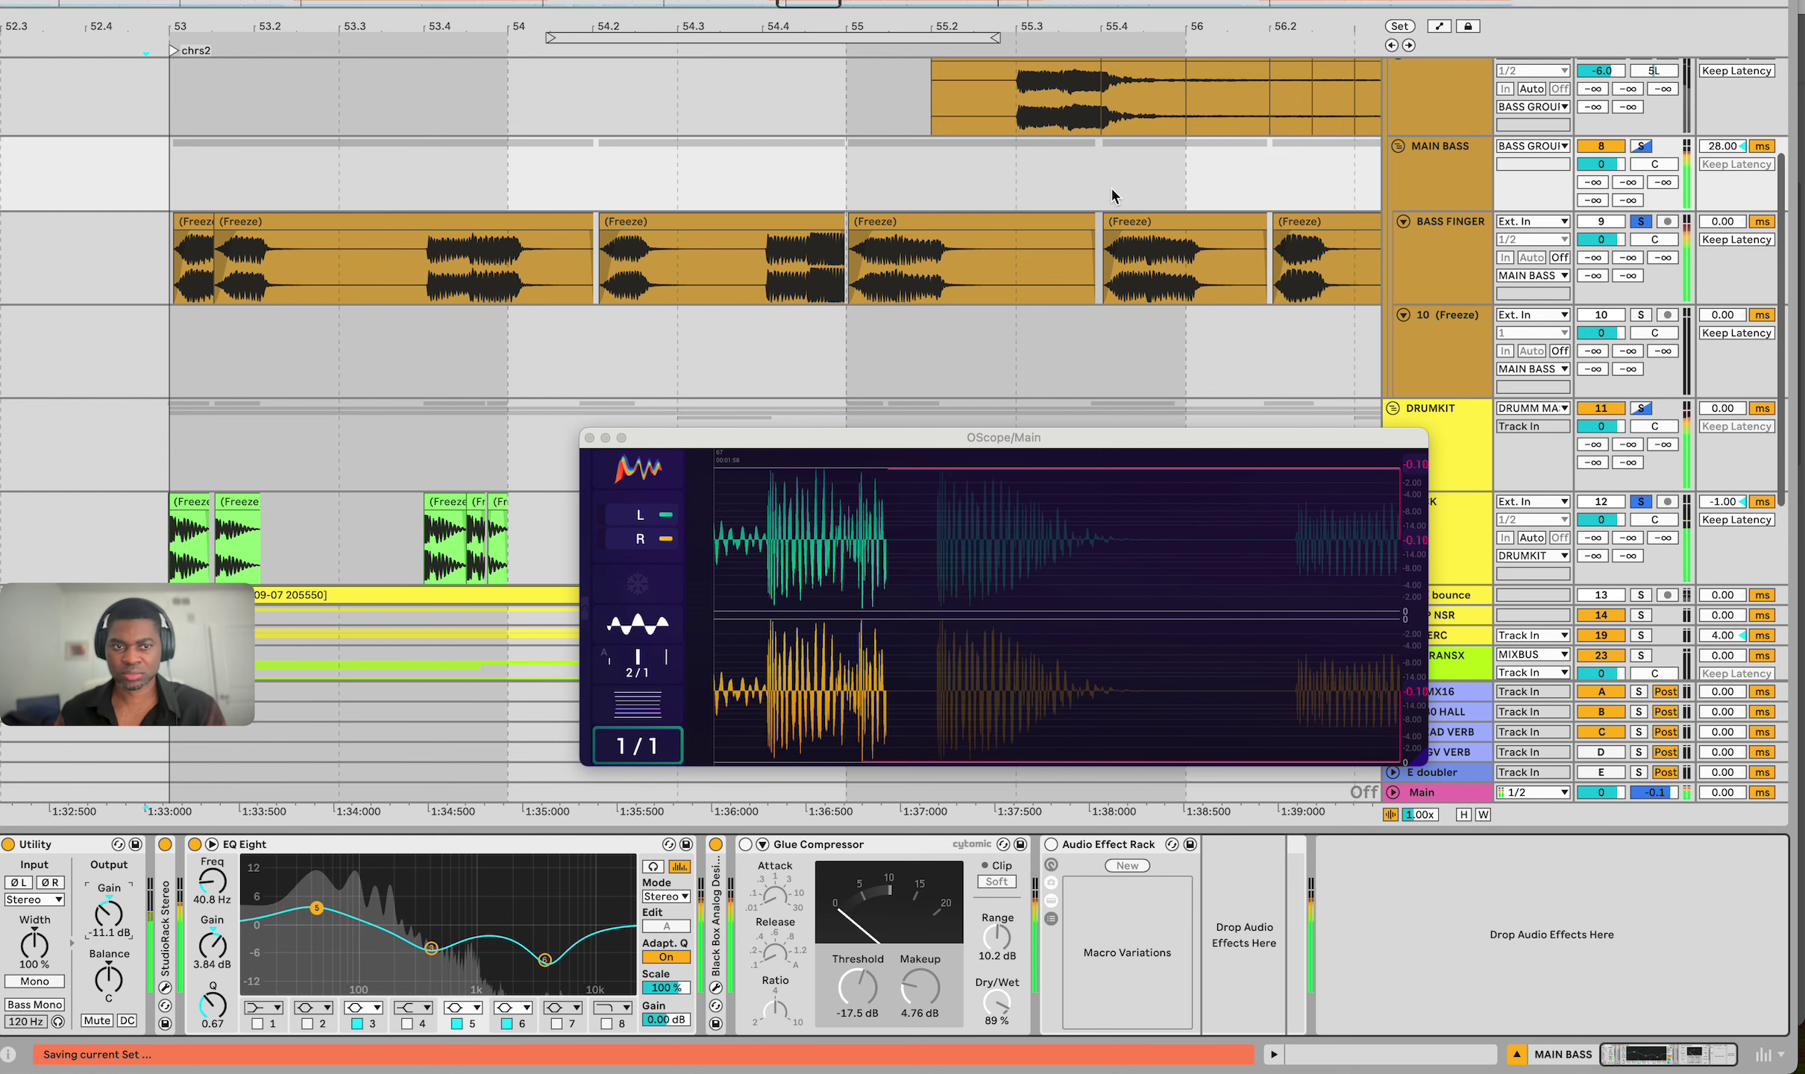
pyautogui.click(1455, 520)
pyautogui.press('space')
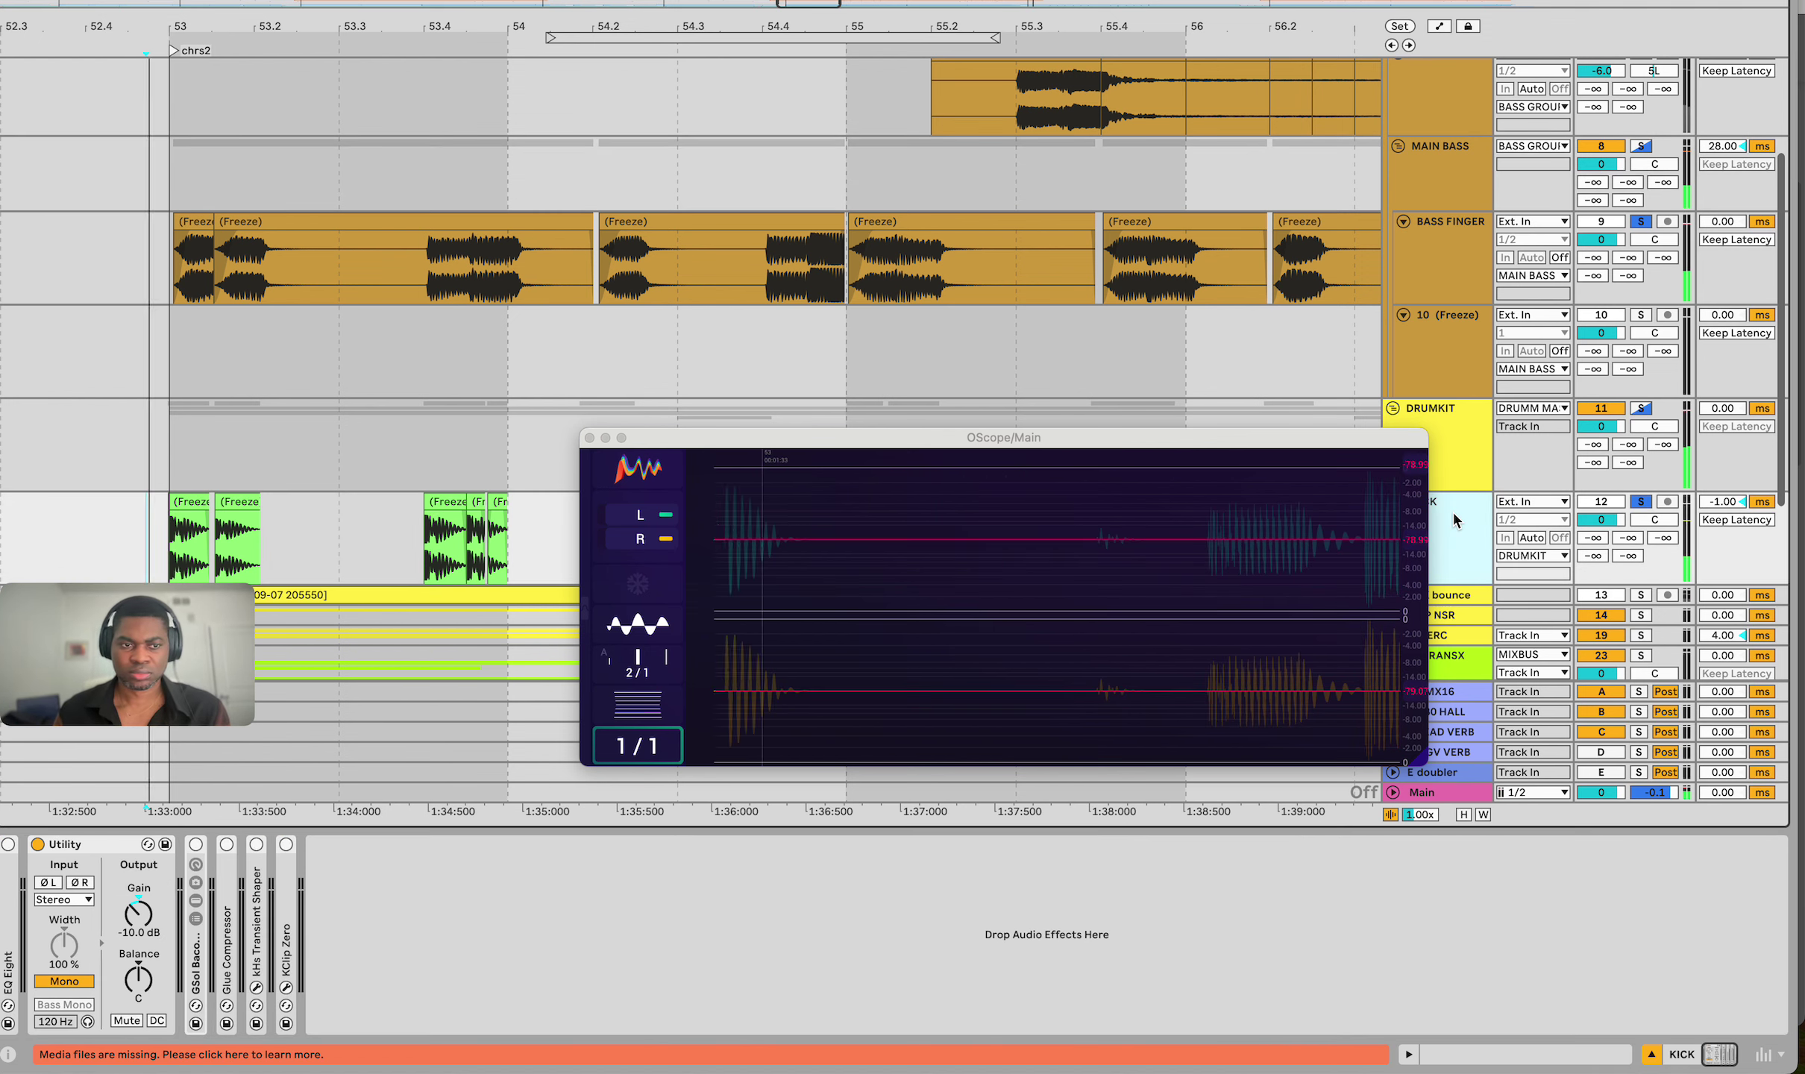
pyautogui.press('space')
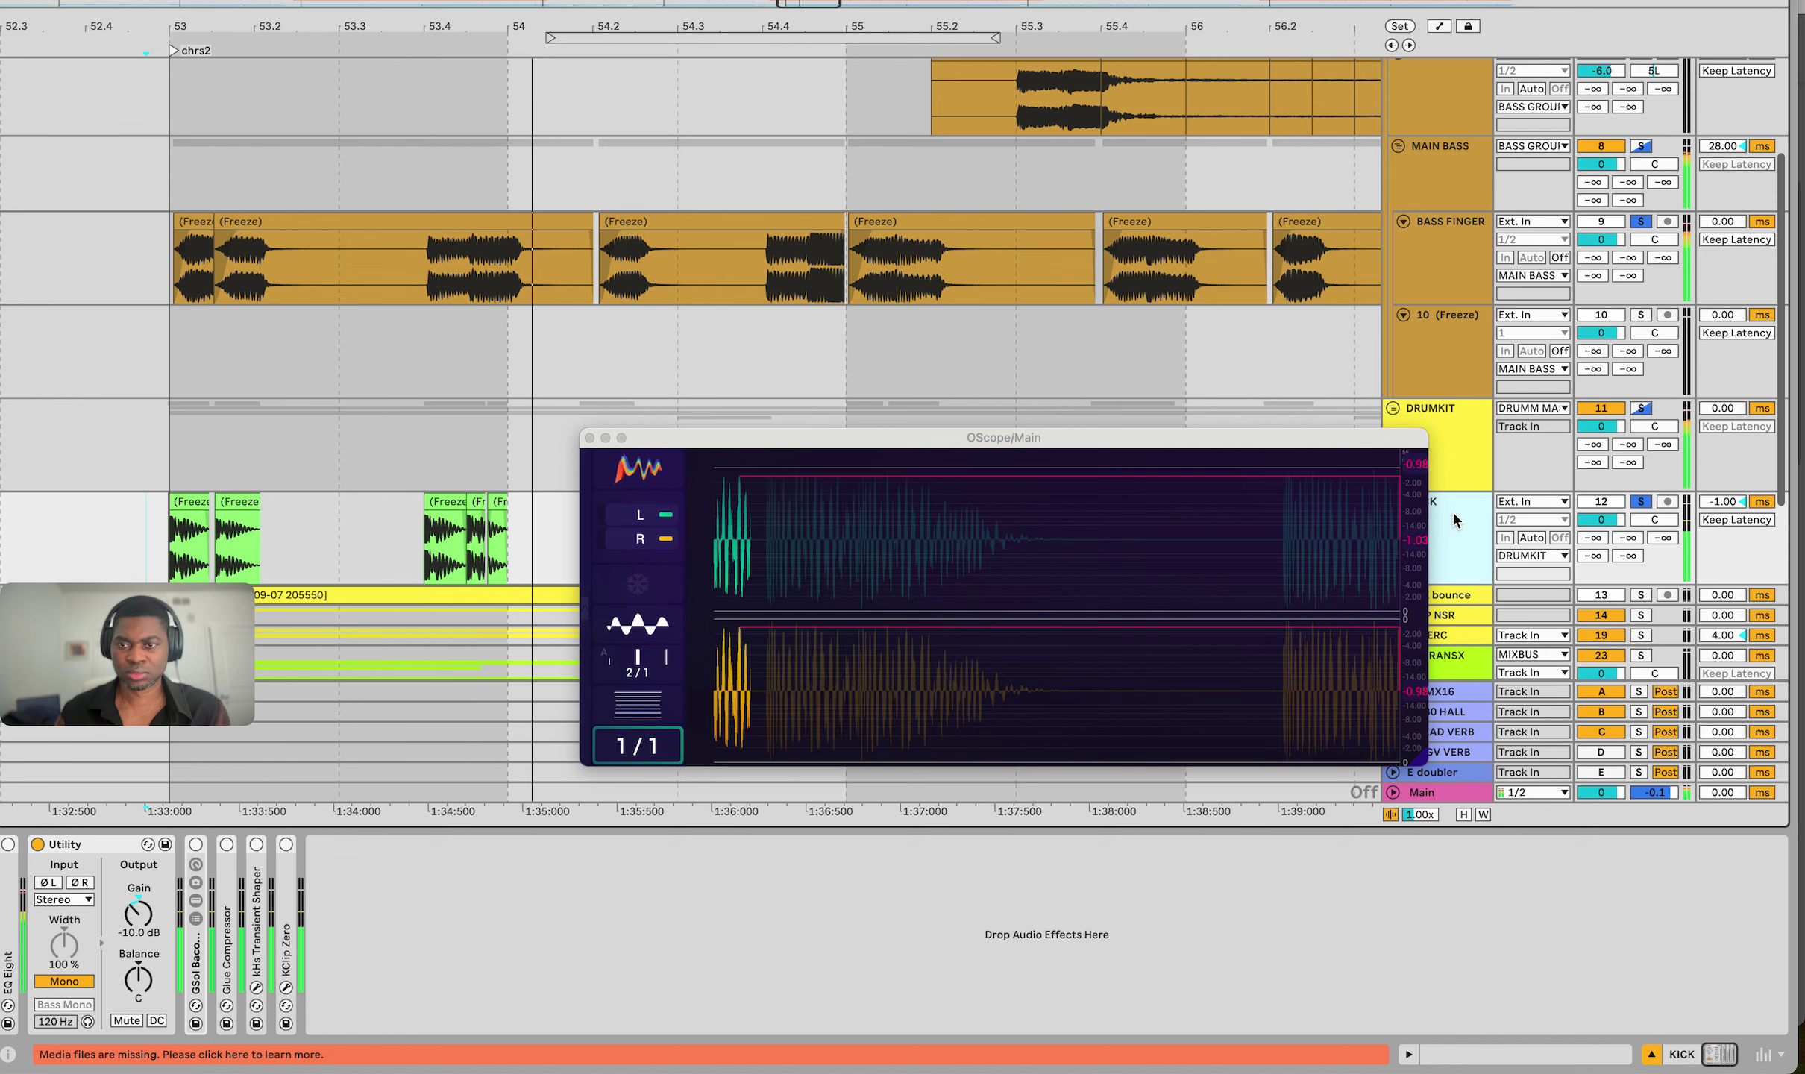
# Move the OScope window clear of the lower tracks and inspect the device chains of DRUMKIT, DRUMM MASTER and KICK
pyautogui.click(1466, 478)
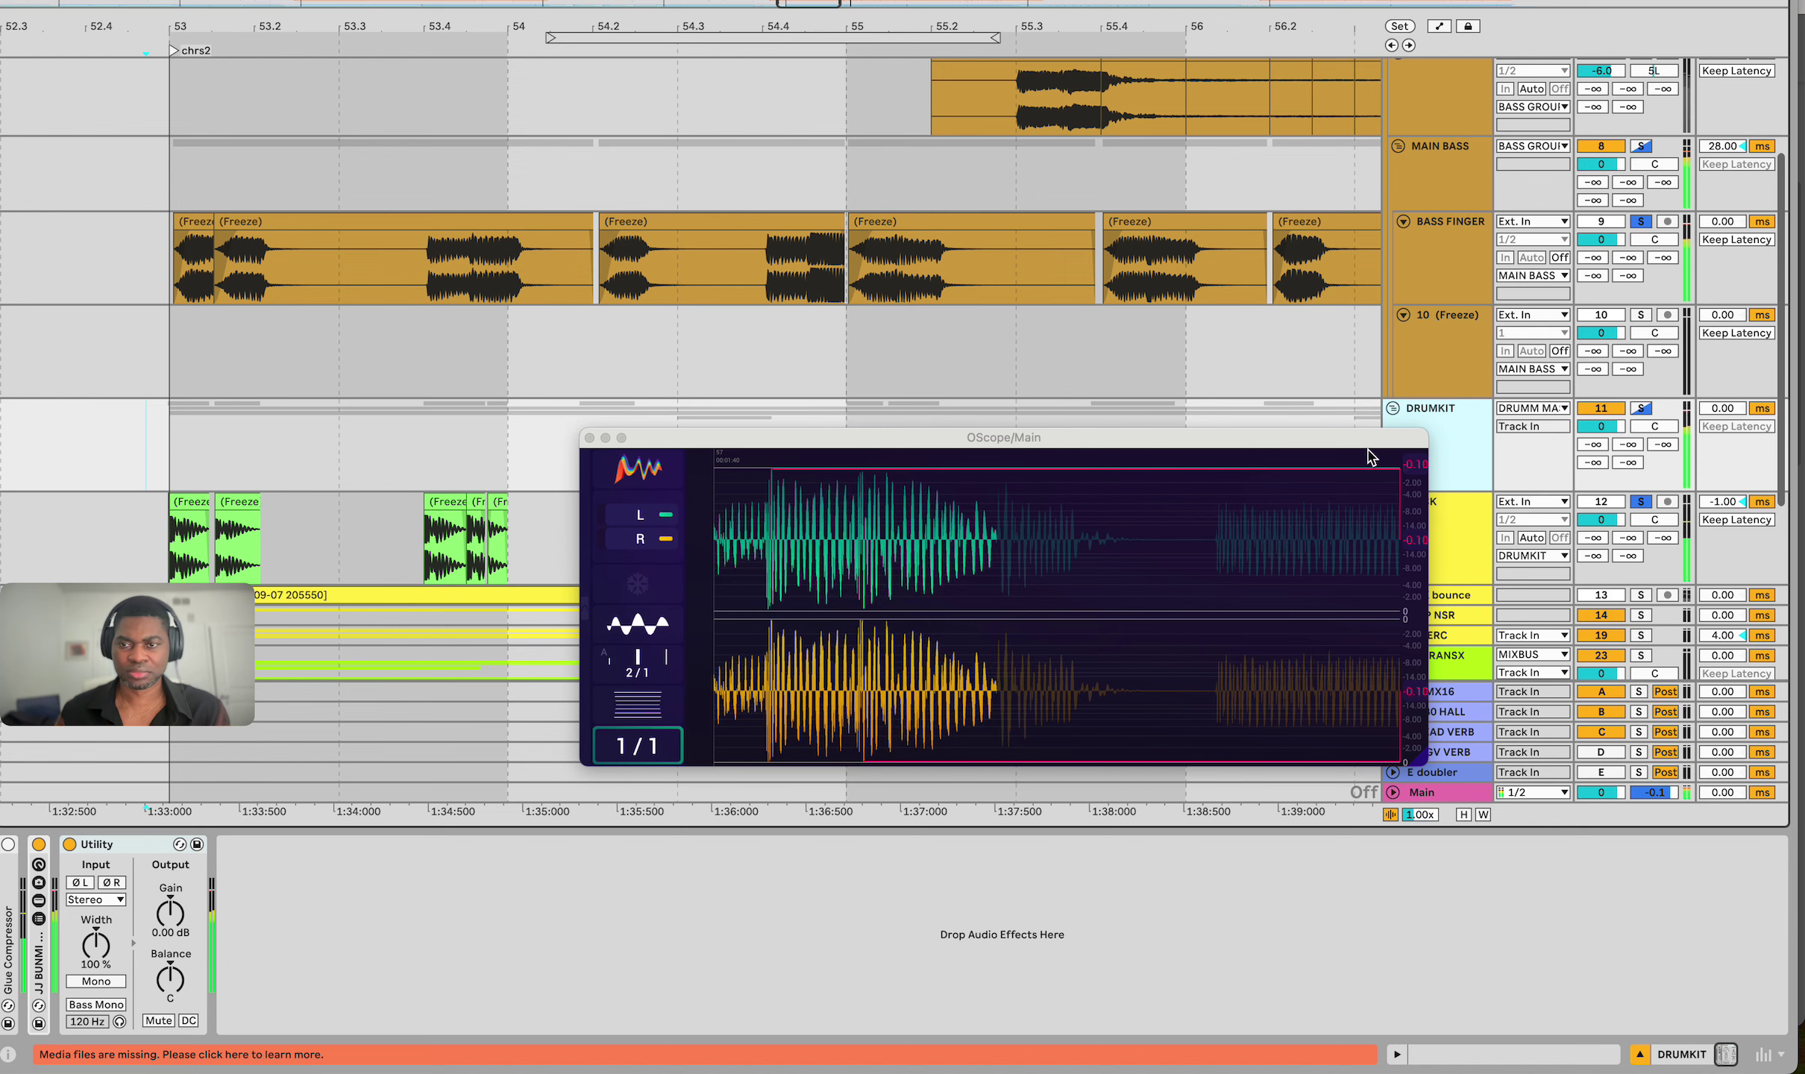
pyautogui.moveTo(1365, 447); pyautogui.dragTo(1307, 165)
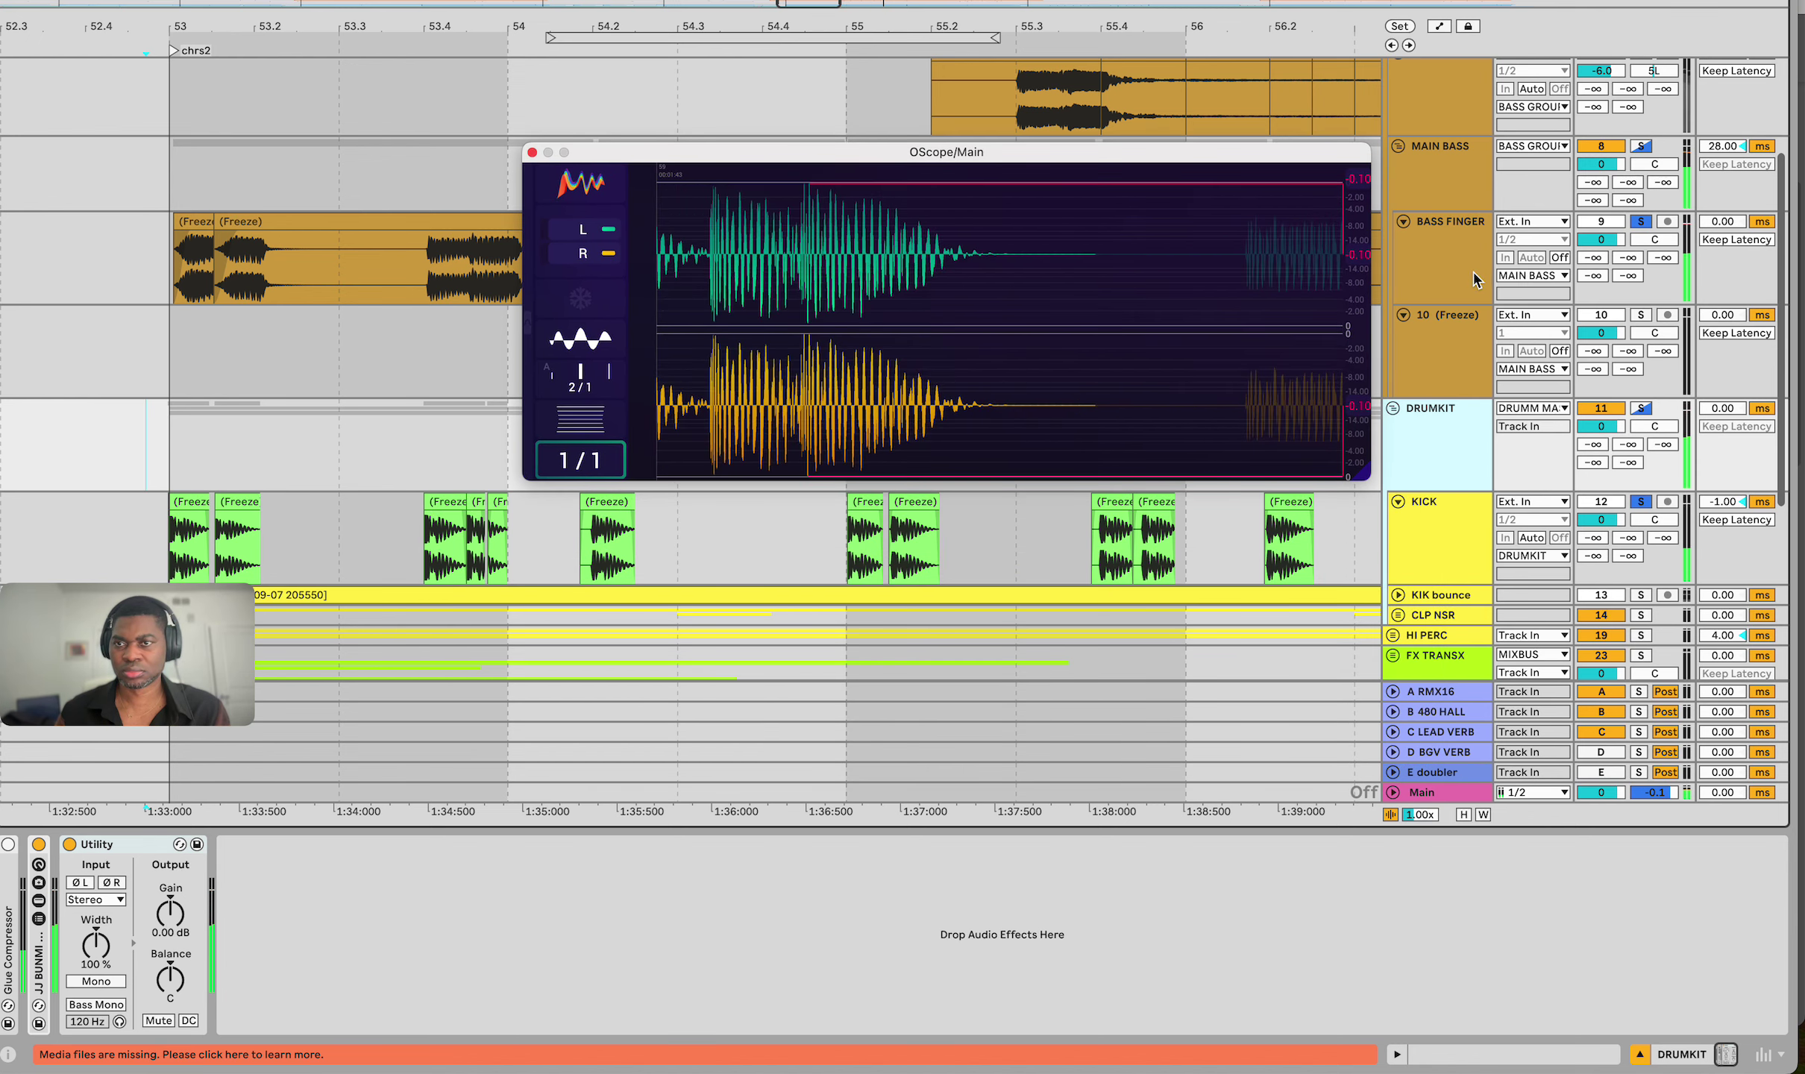
pyautogui.scroll(3, 1474, 269)
pyautogui.click(1446, 109)
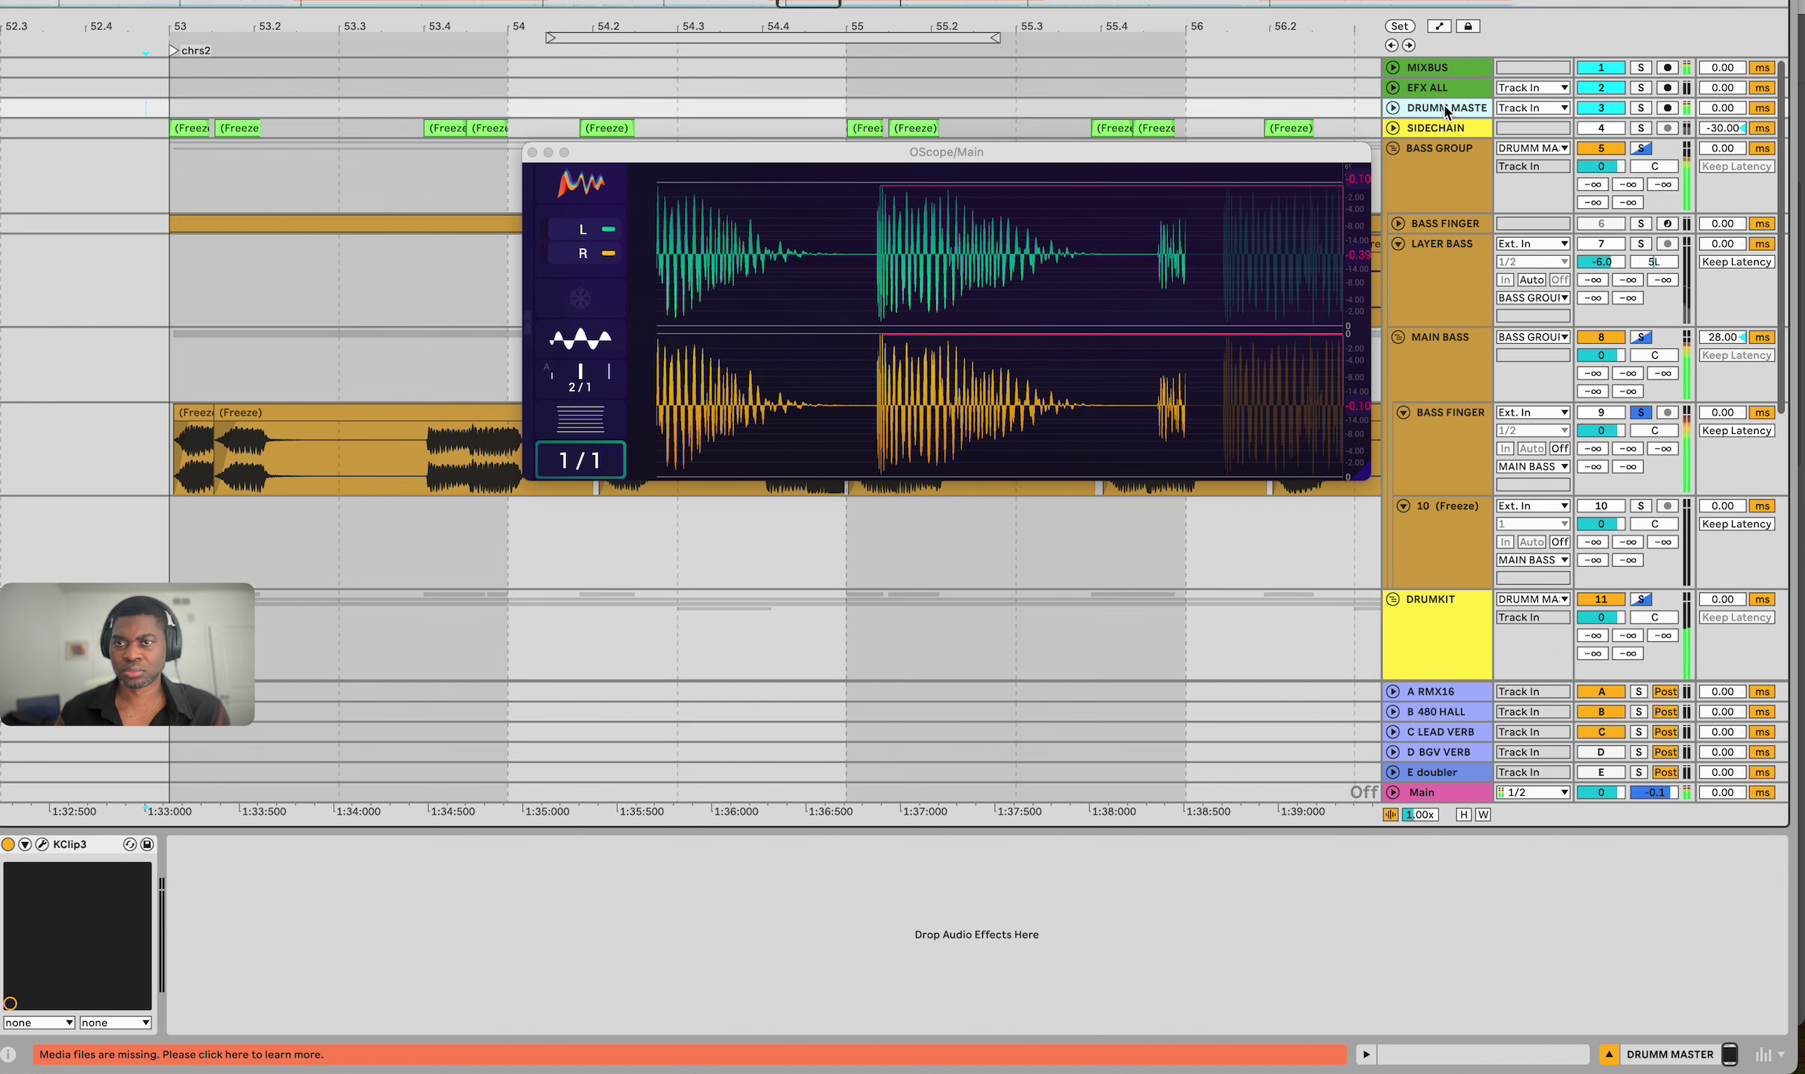
pyautogui.scroll(-8, 1433, 227)
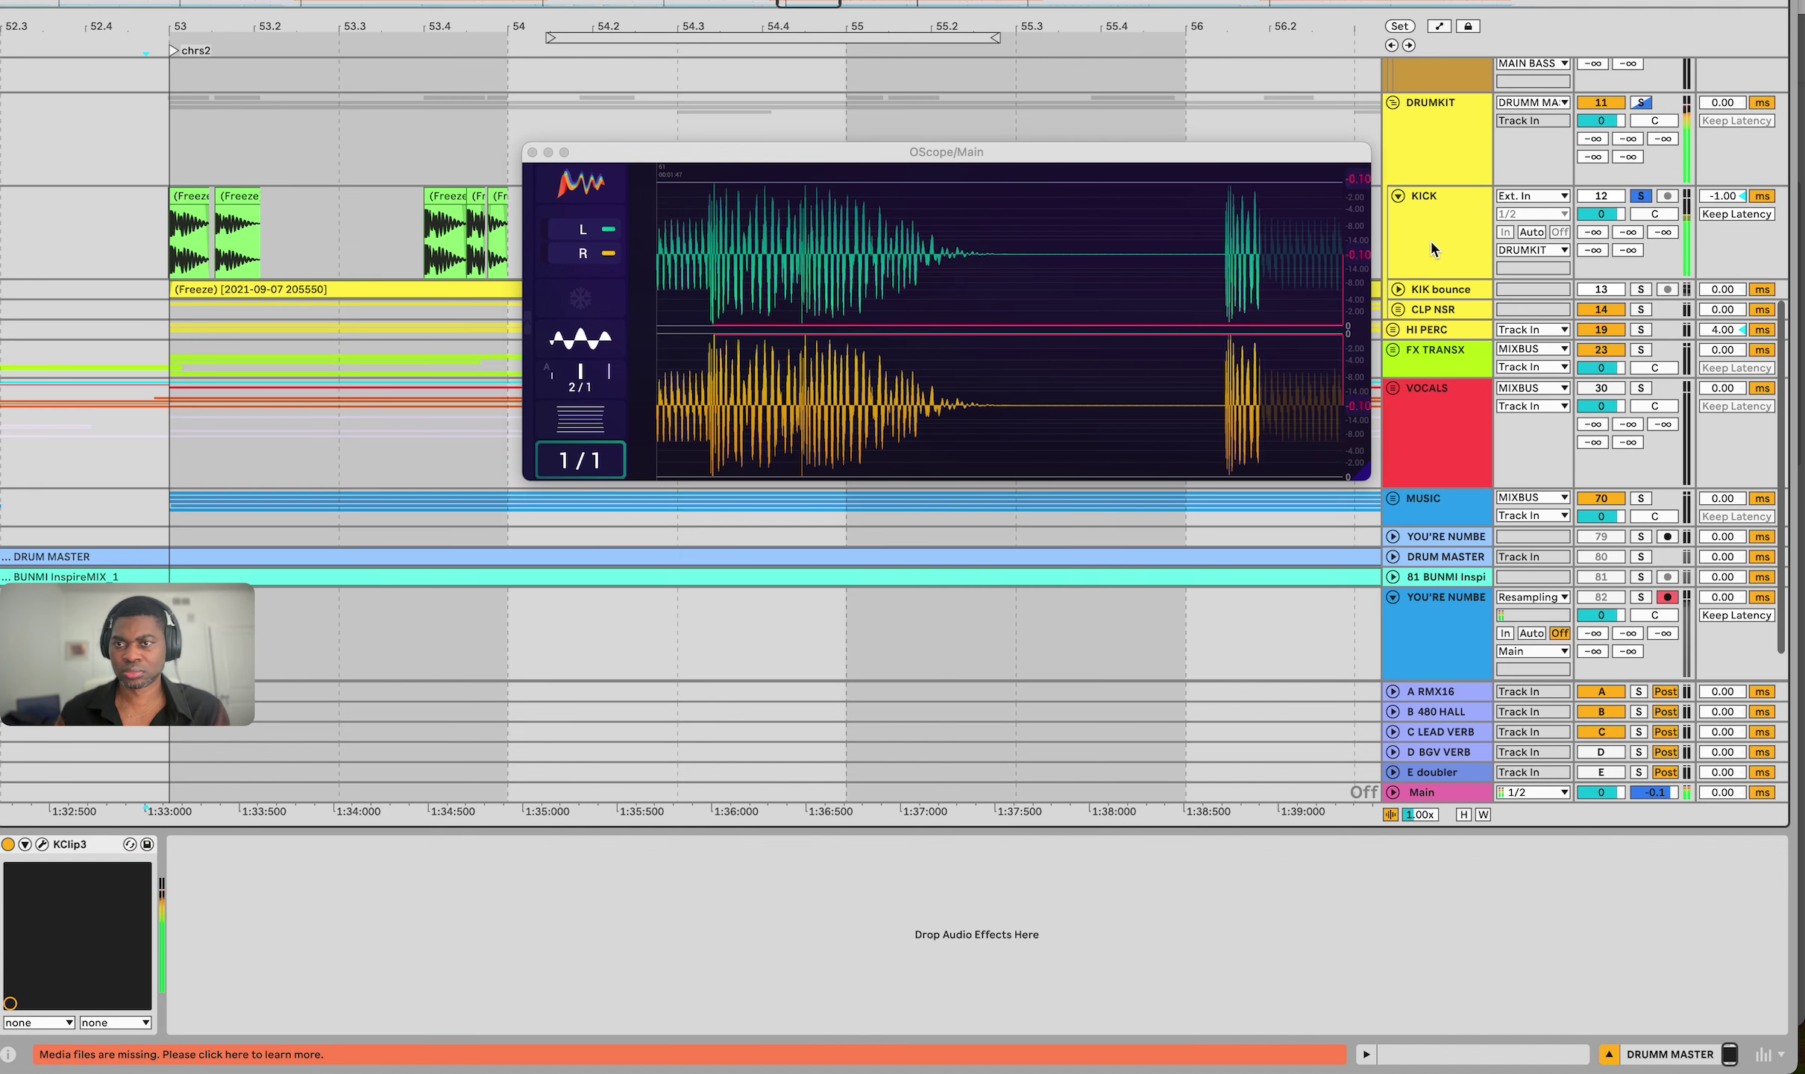
pyautogui.click(1434, 232)
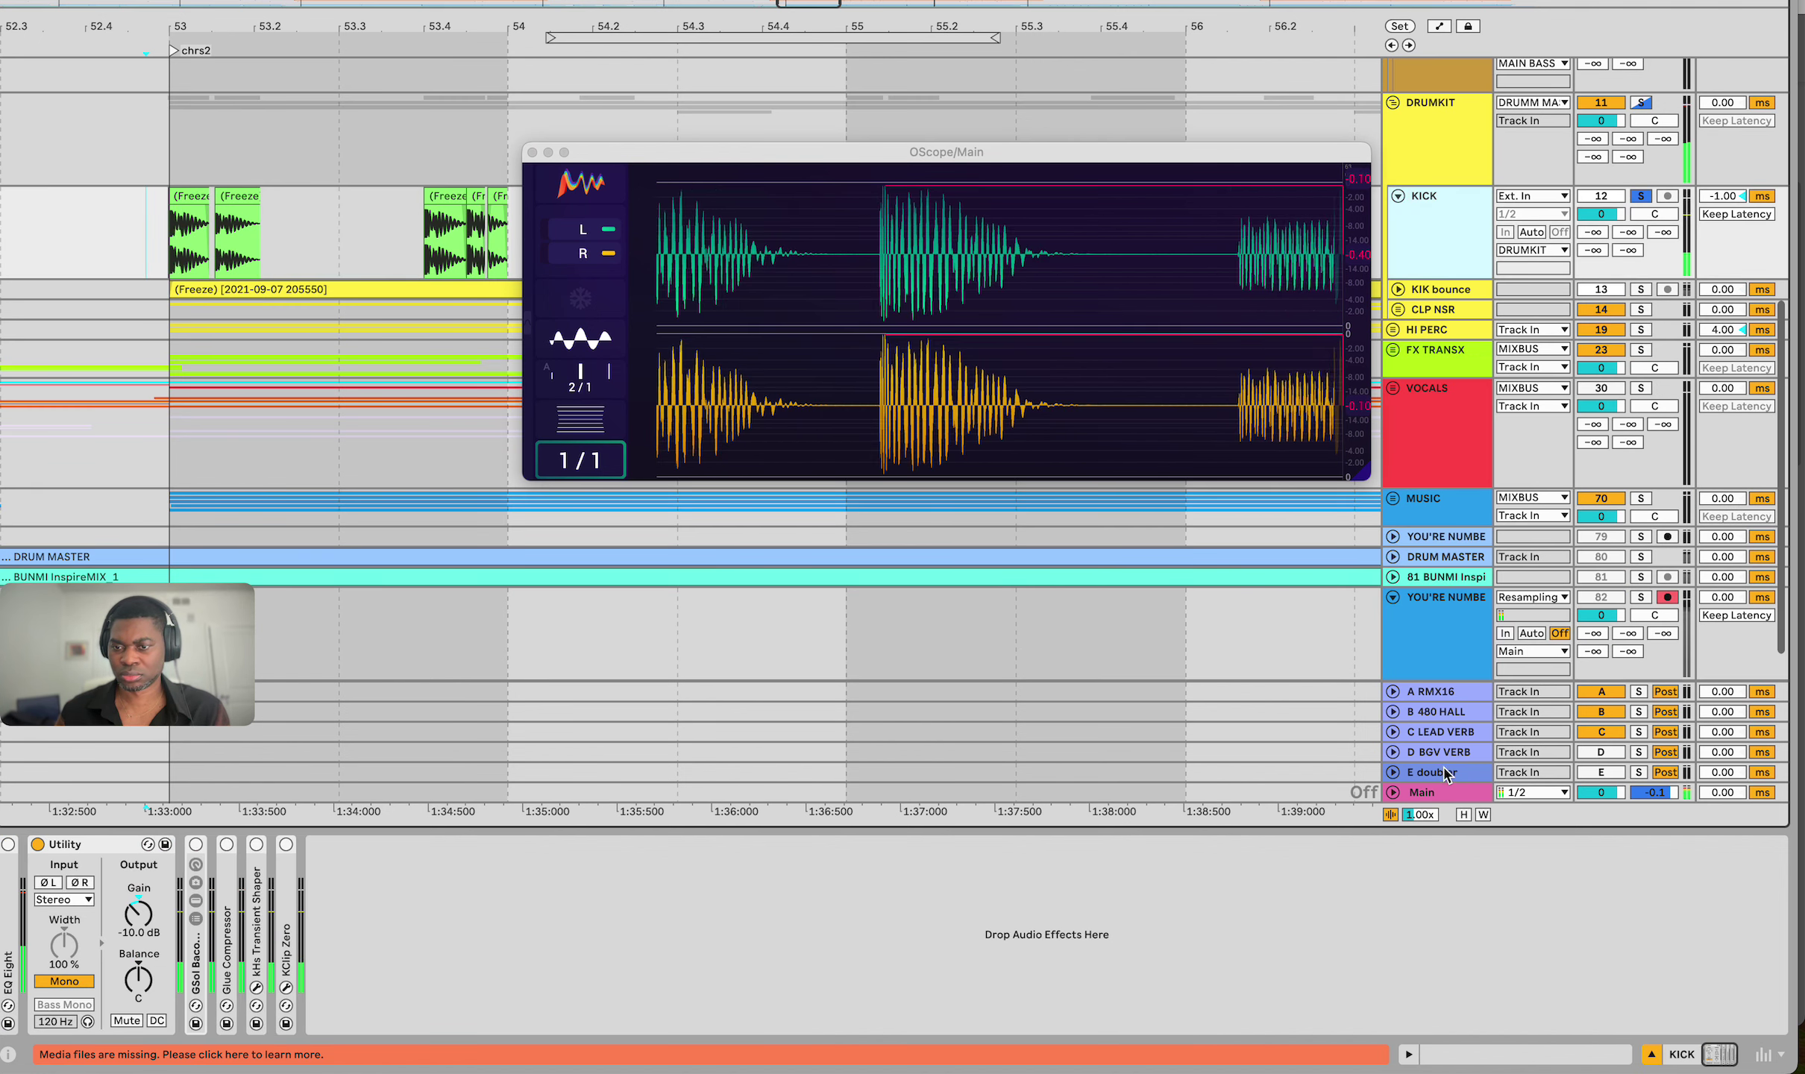
# Insert a new return track after the E doubler return and unfold it in the arrangement
pyautogui.click(1442, 769)
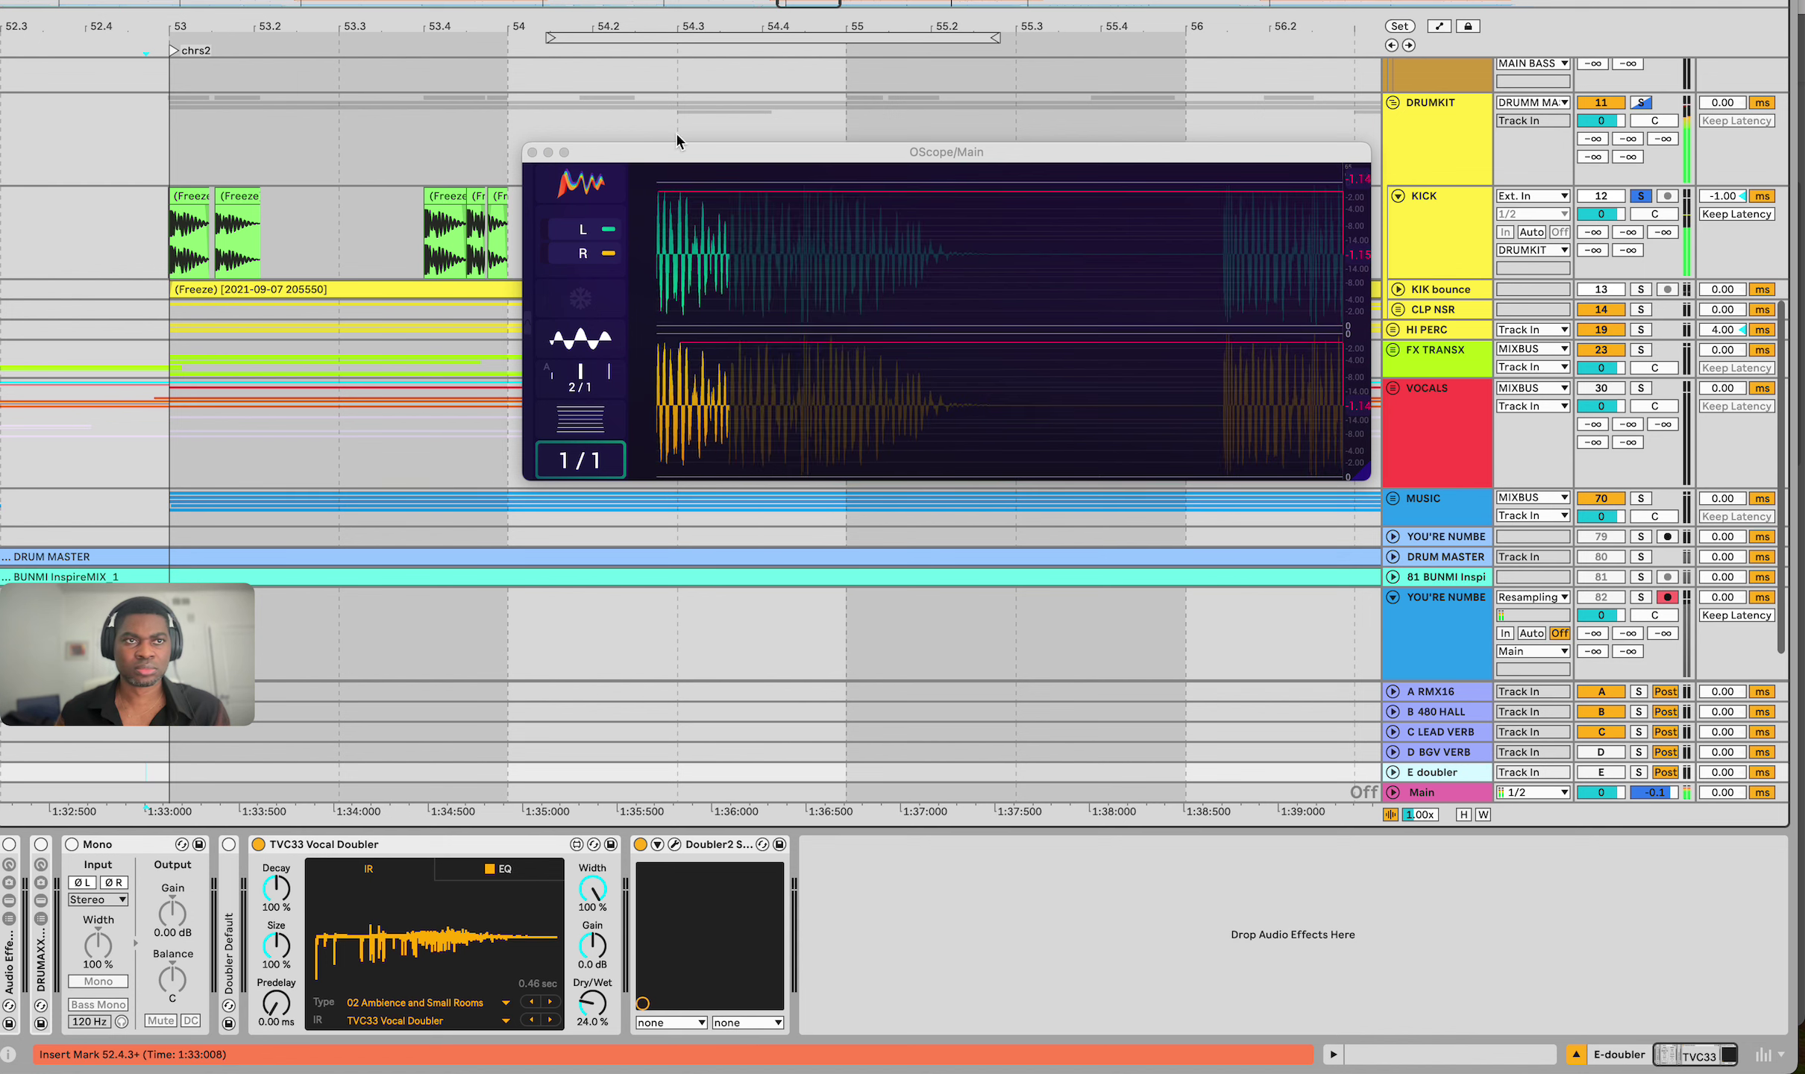
pyautogui.click(272, 0)
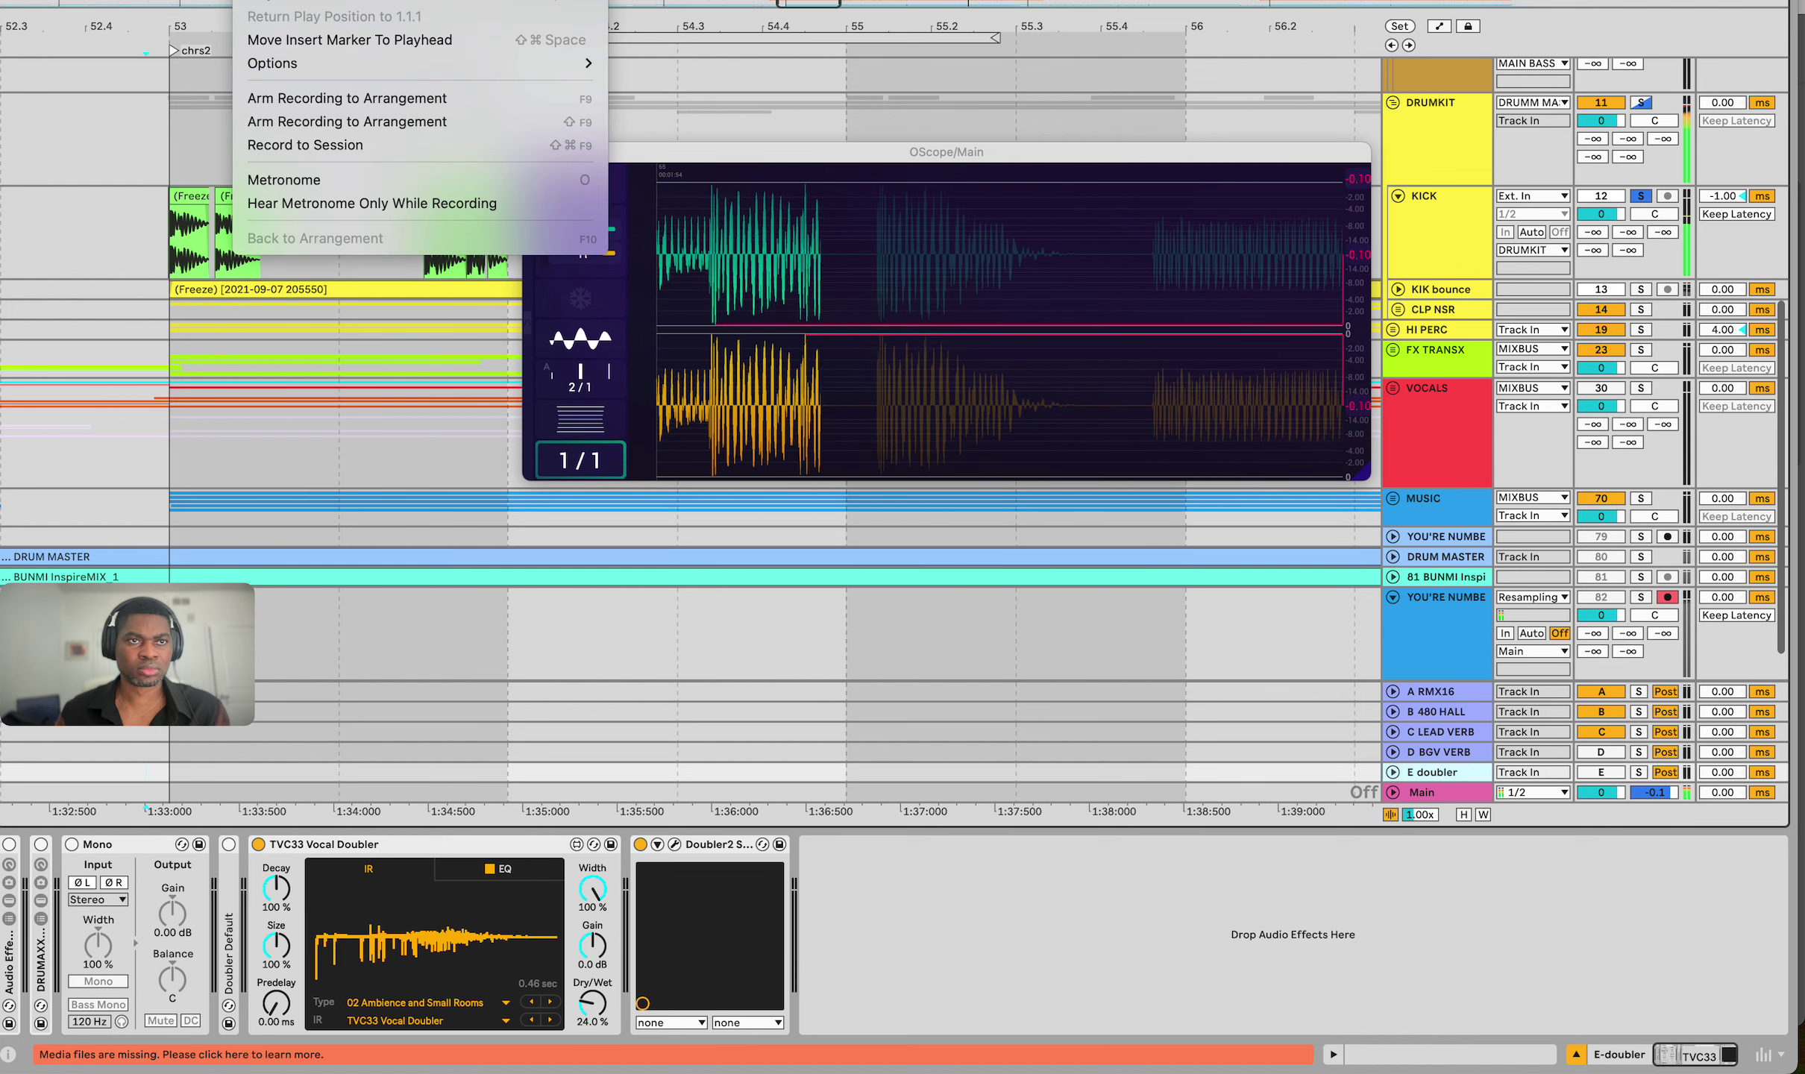
pyautogui.moveTo(196, 0)
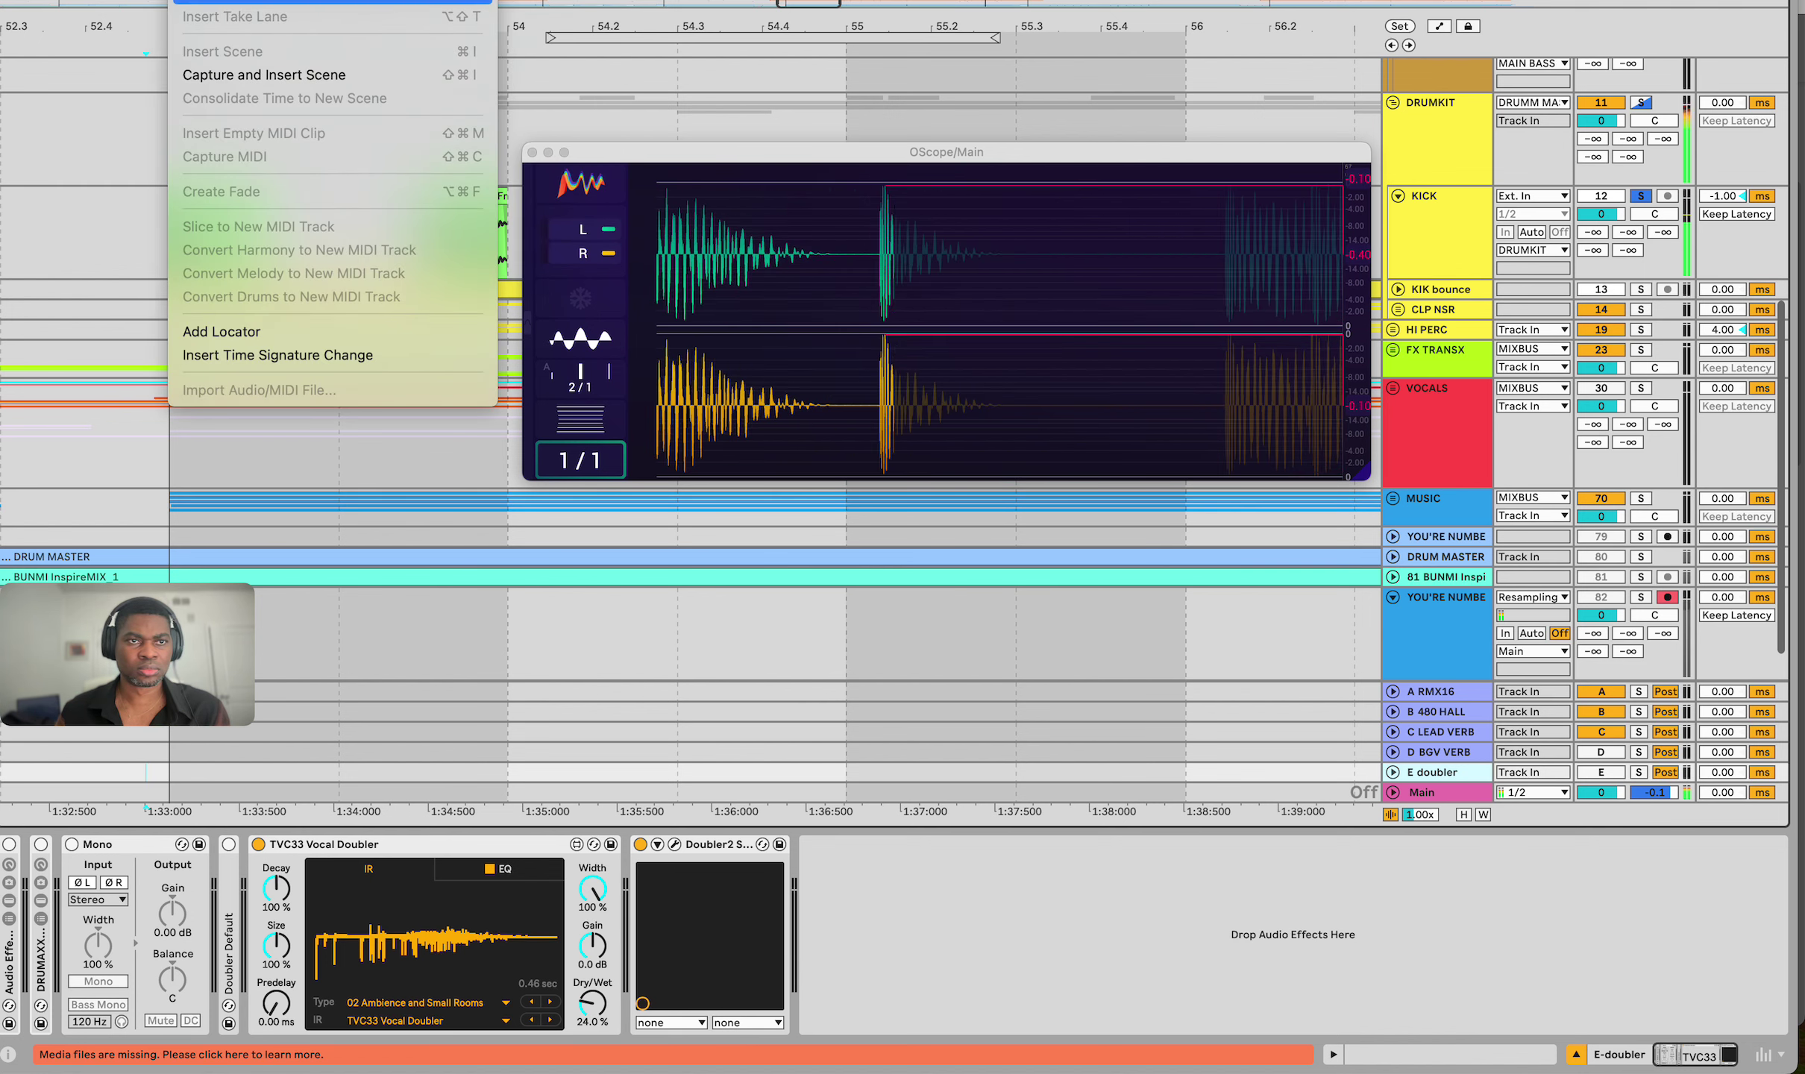
pyautogui.press('super+alt+t')
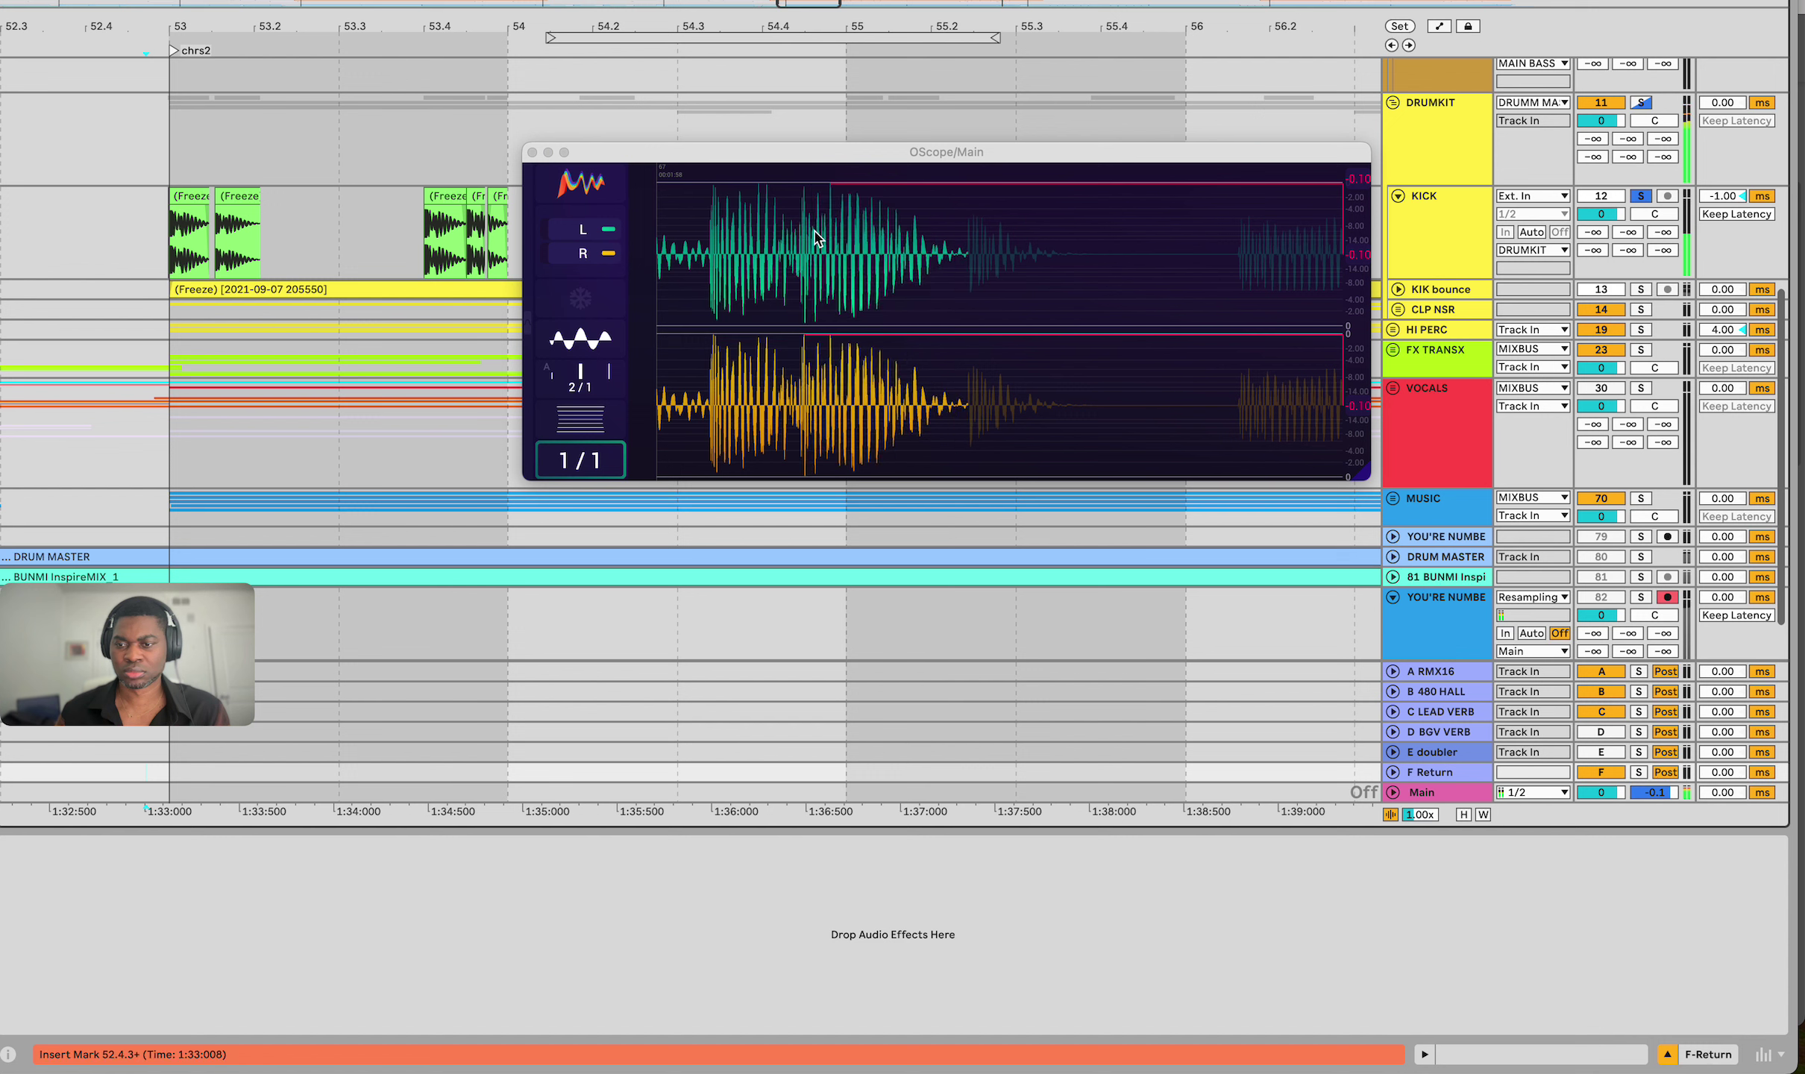
pyautogui.press('Delete')
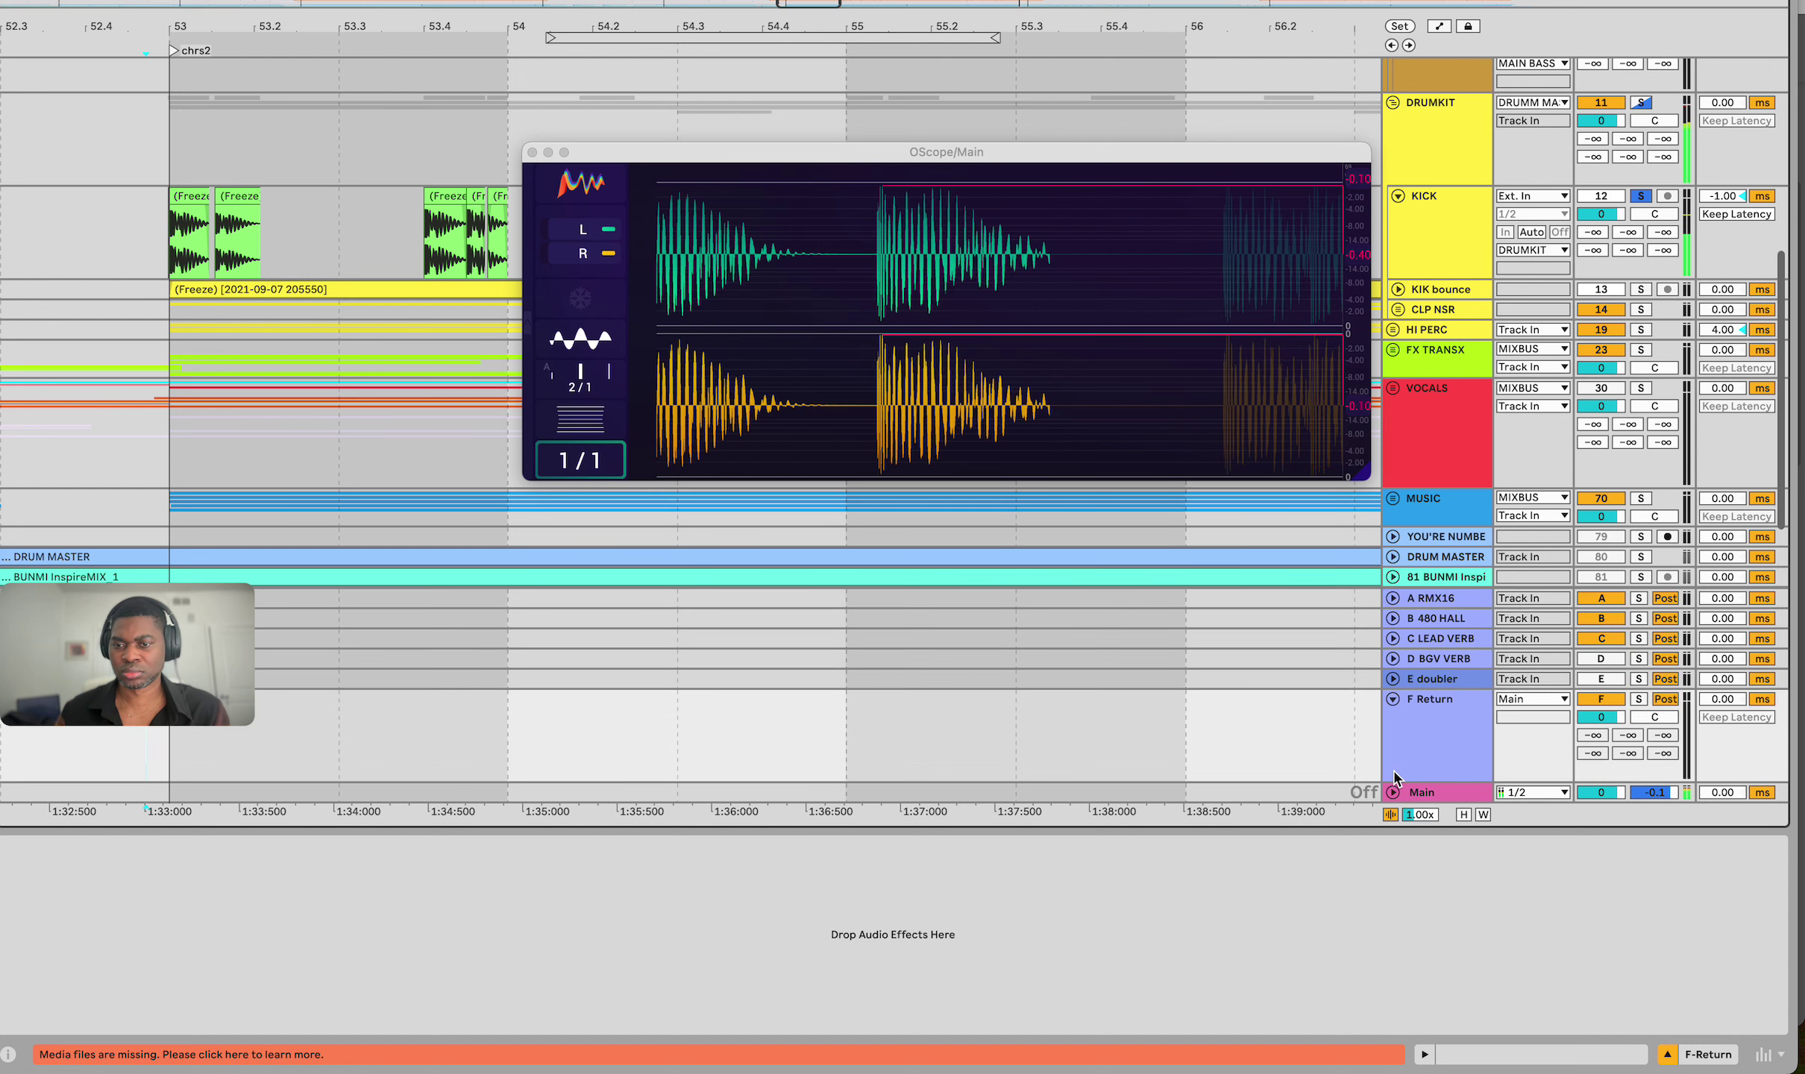
# Route the new return track's output to DRUMM MASTER, rename it ATTACK and replay the chorus
pyautogui.click(1524, 700)
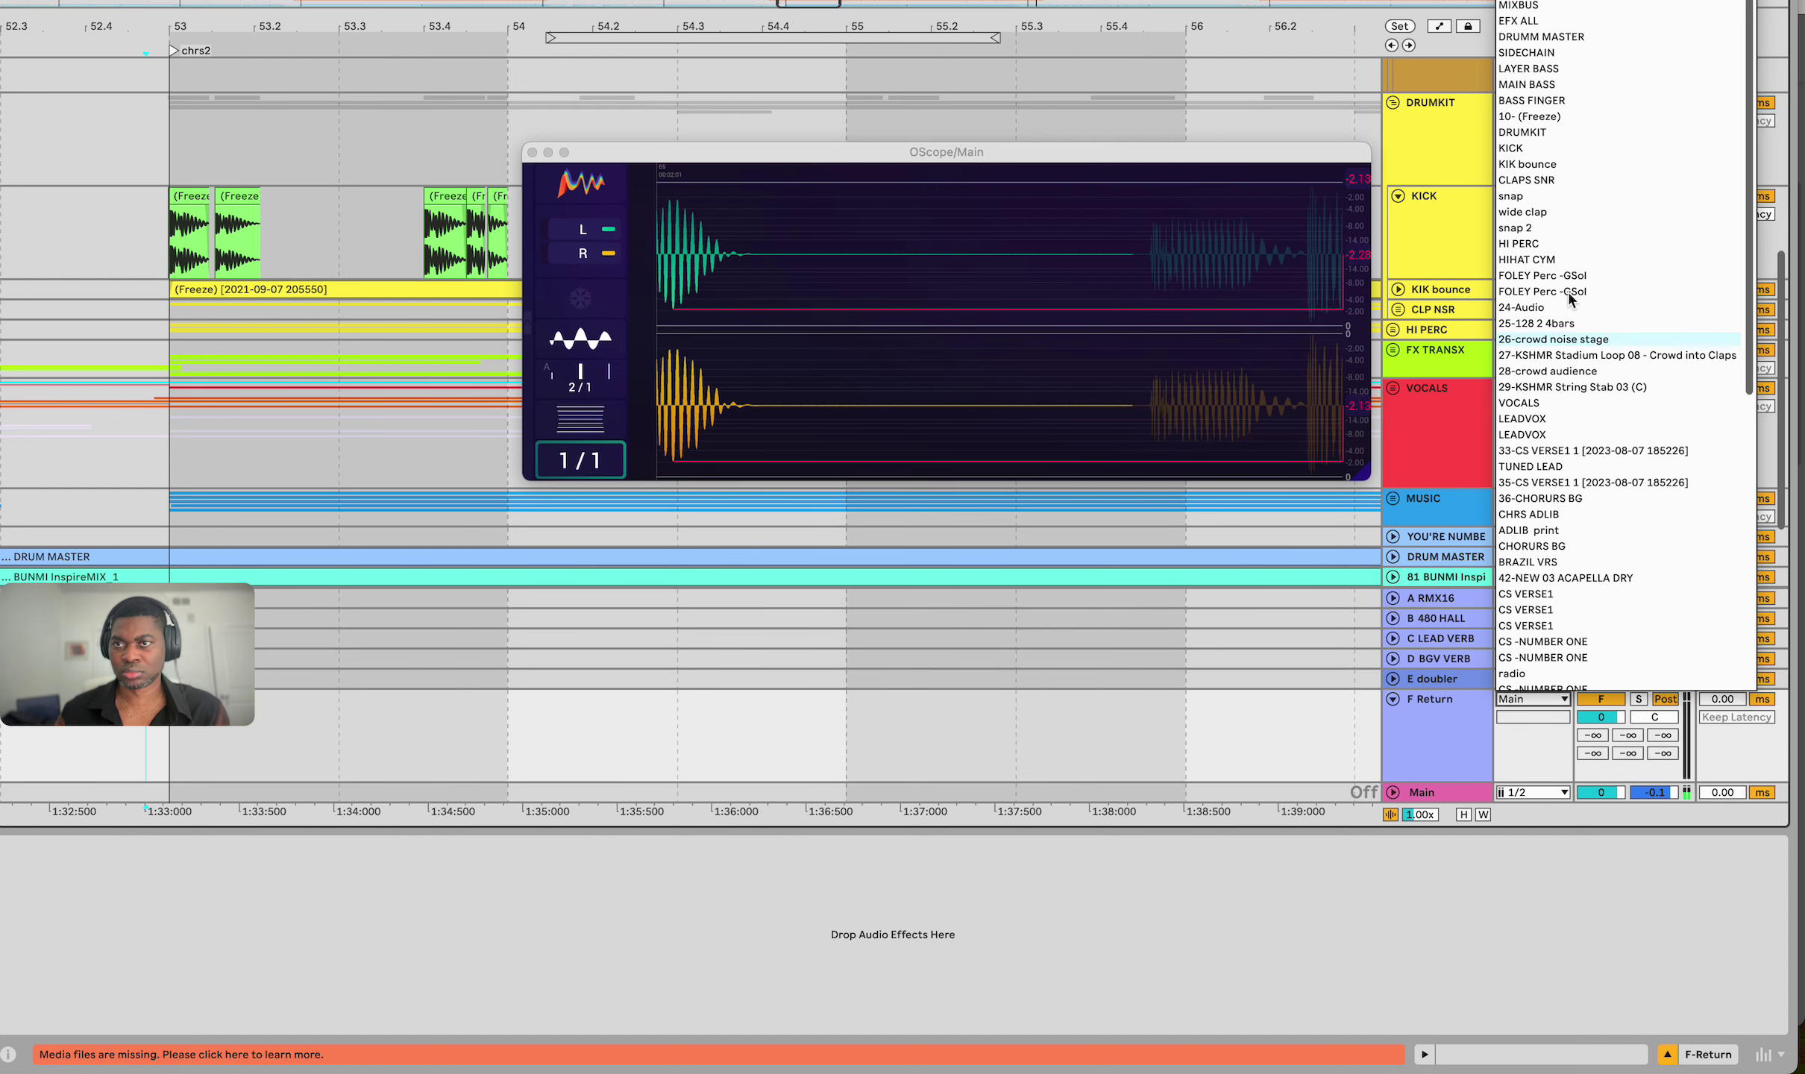
pyautogui.click(1564, 38)
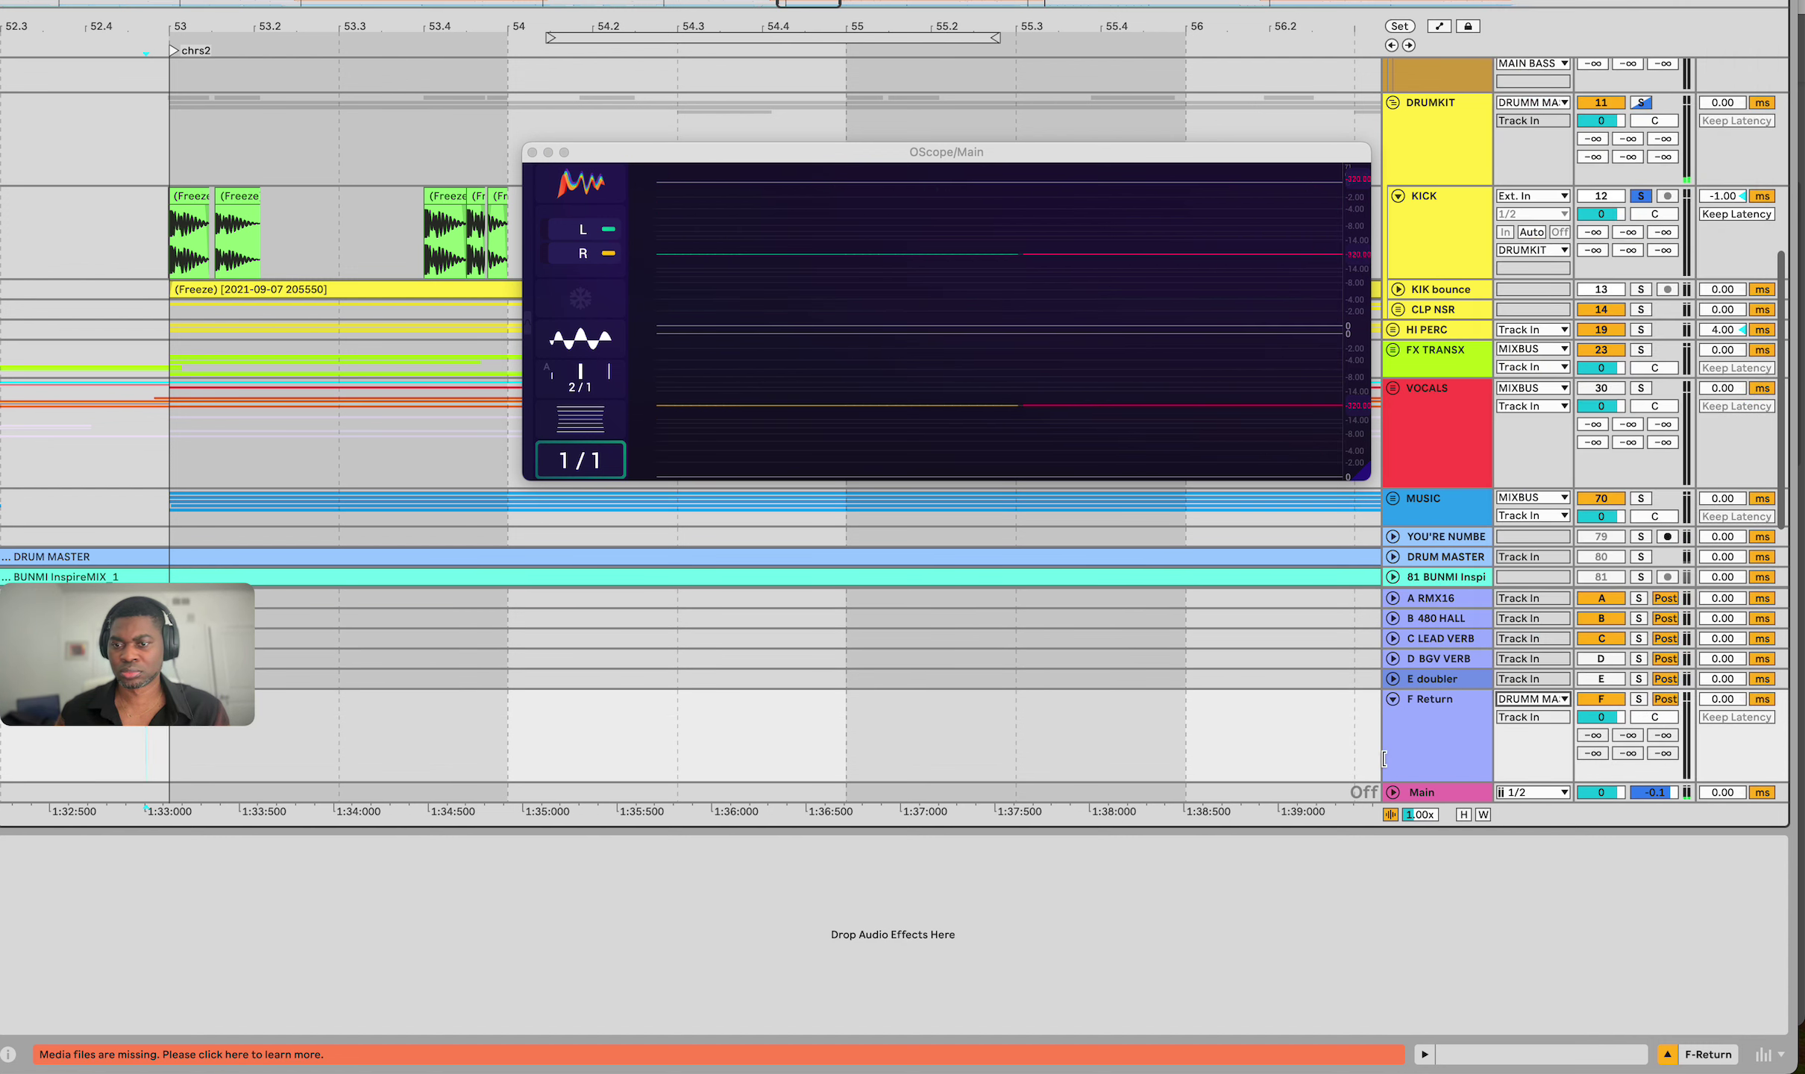
pyautogui.click(1439, 727)
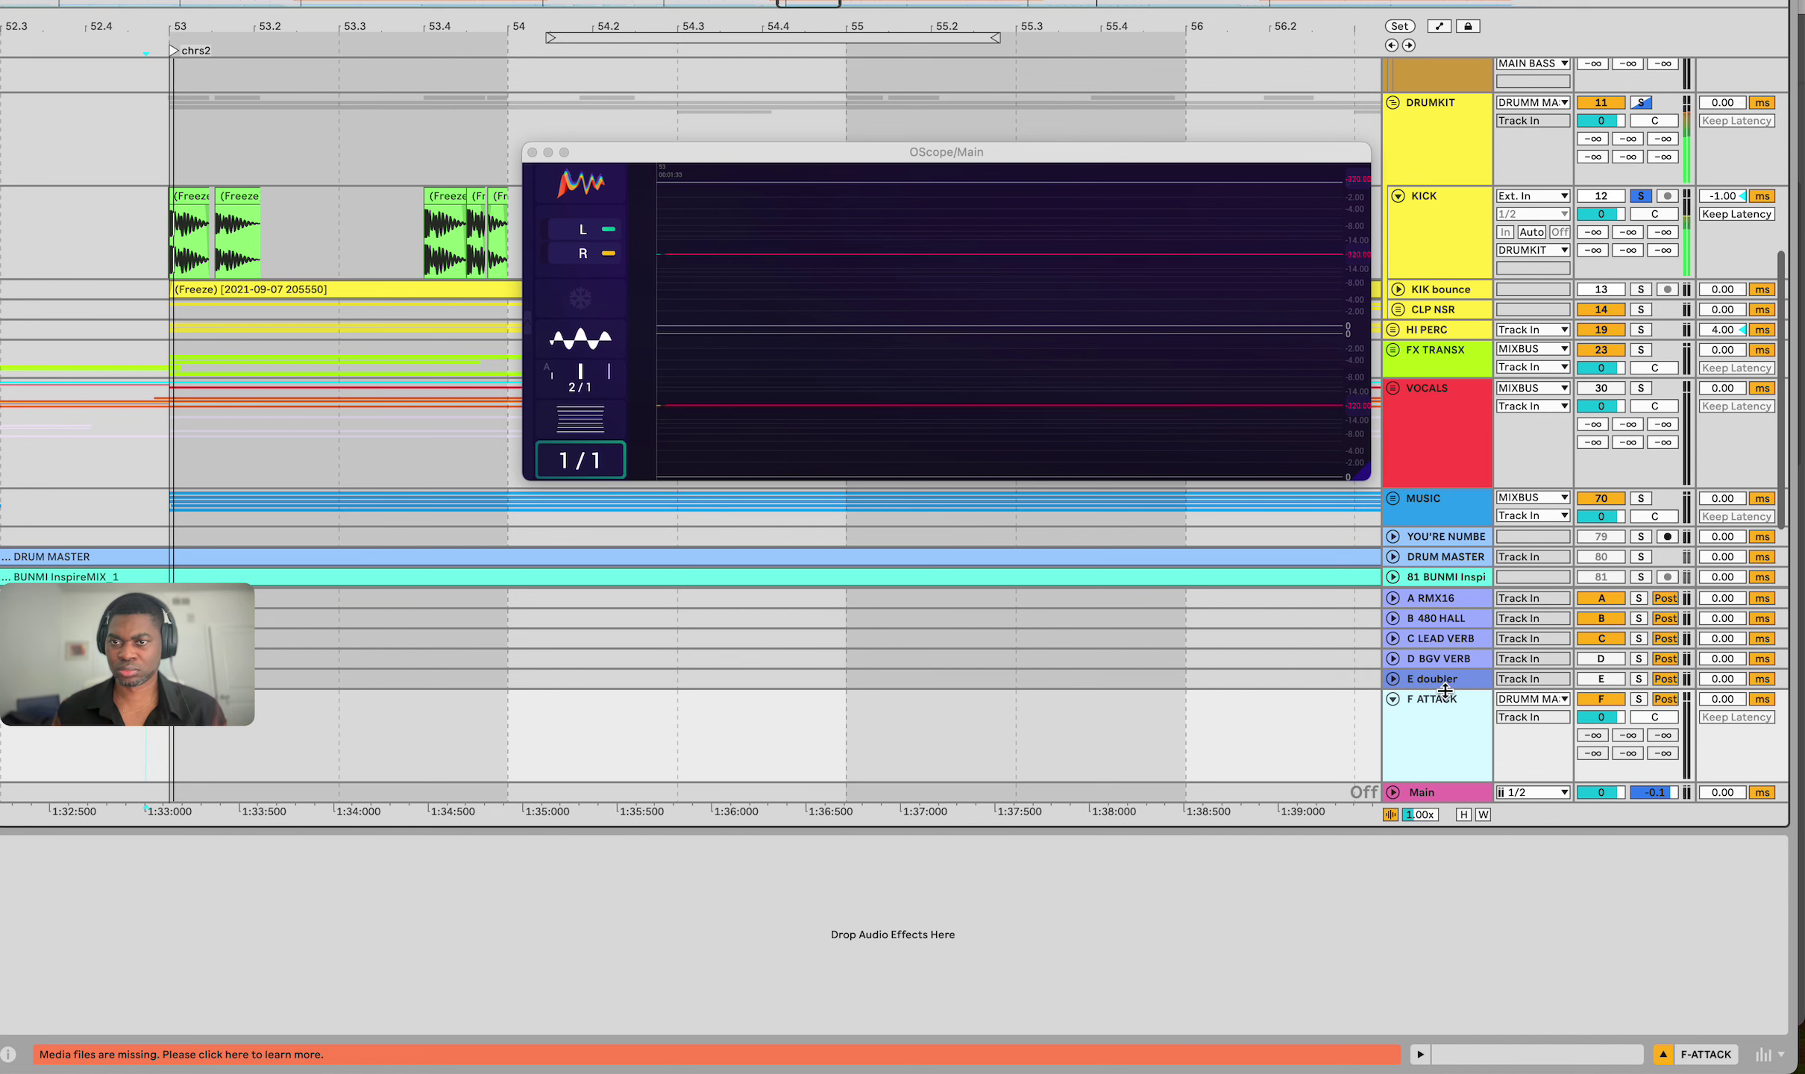
pyautogui.press('space')
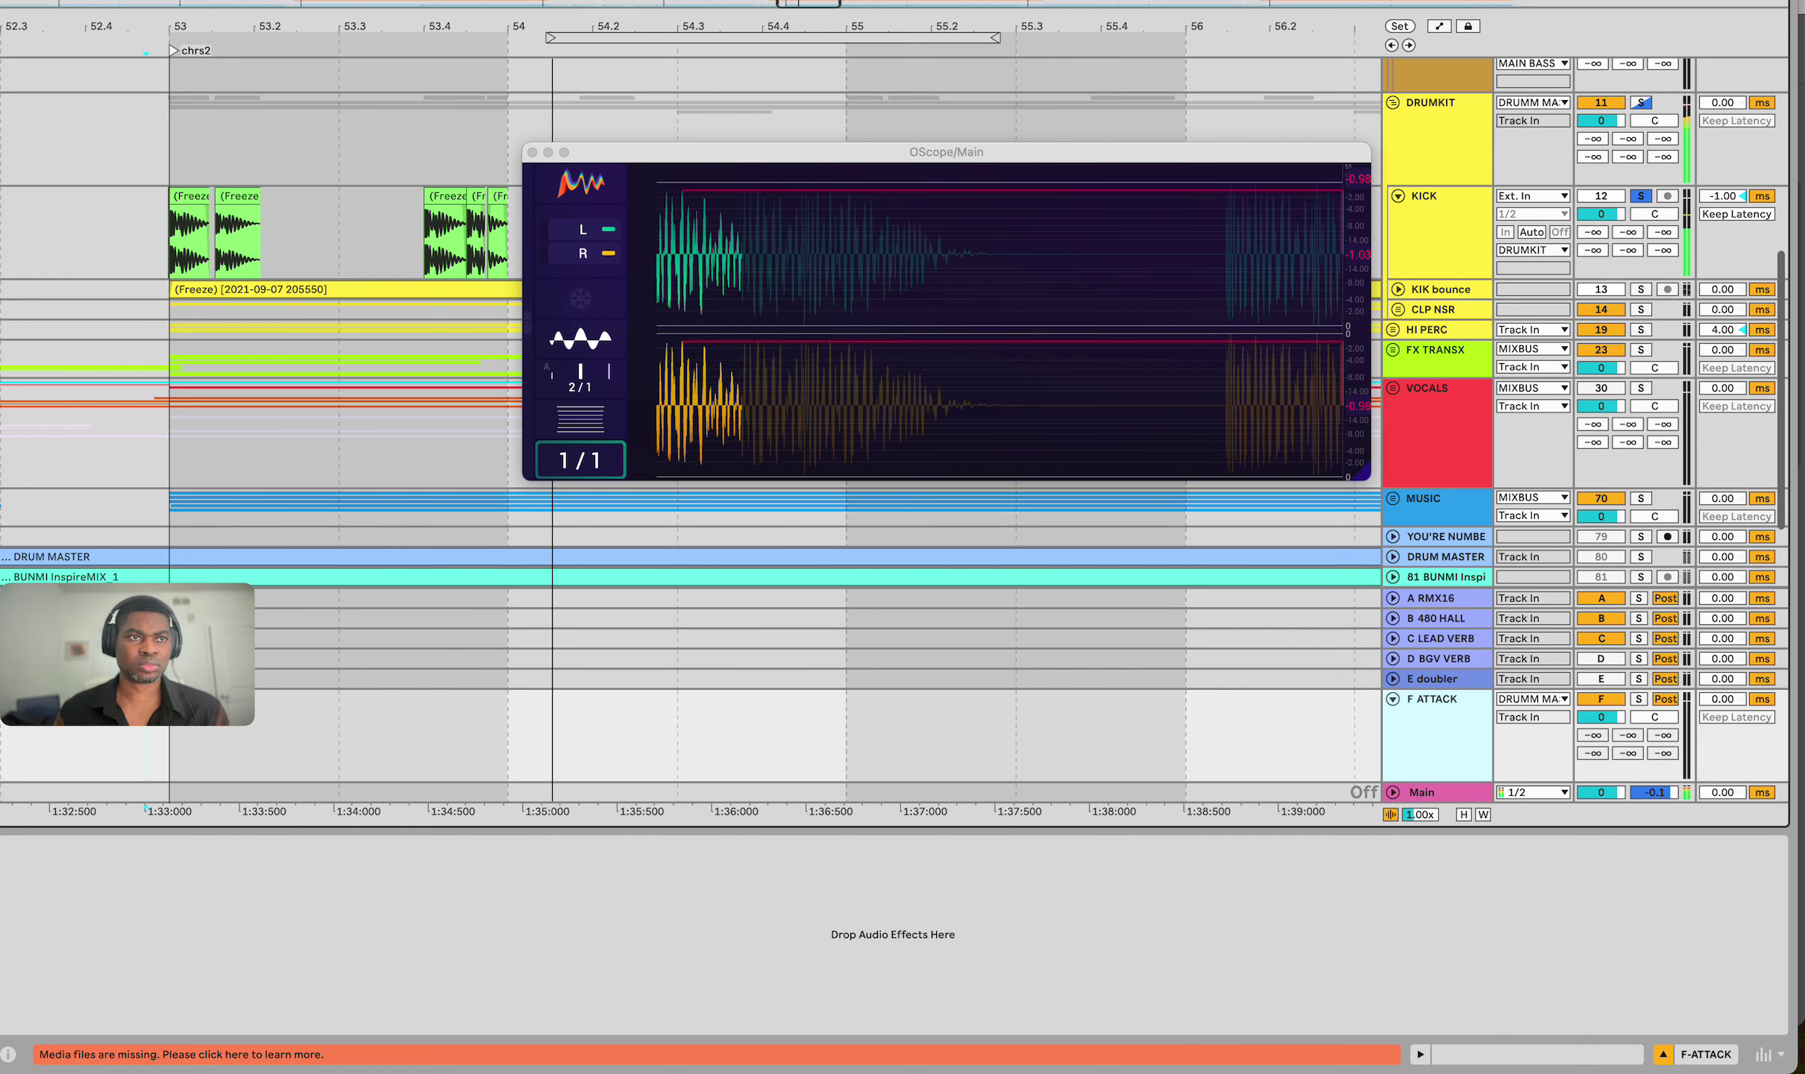
# Find Overdrive and Glue Compressor in the browser and add both to the ATTACK return track
pyautogui.press('super+alt+b')
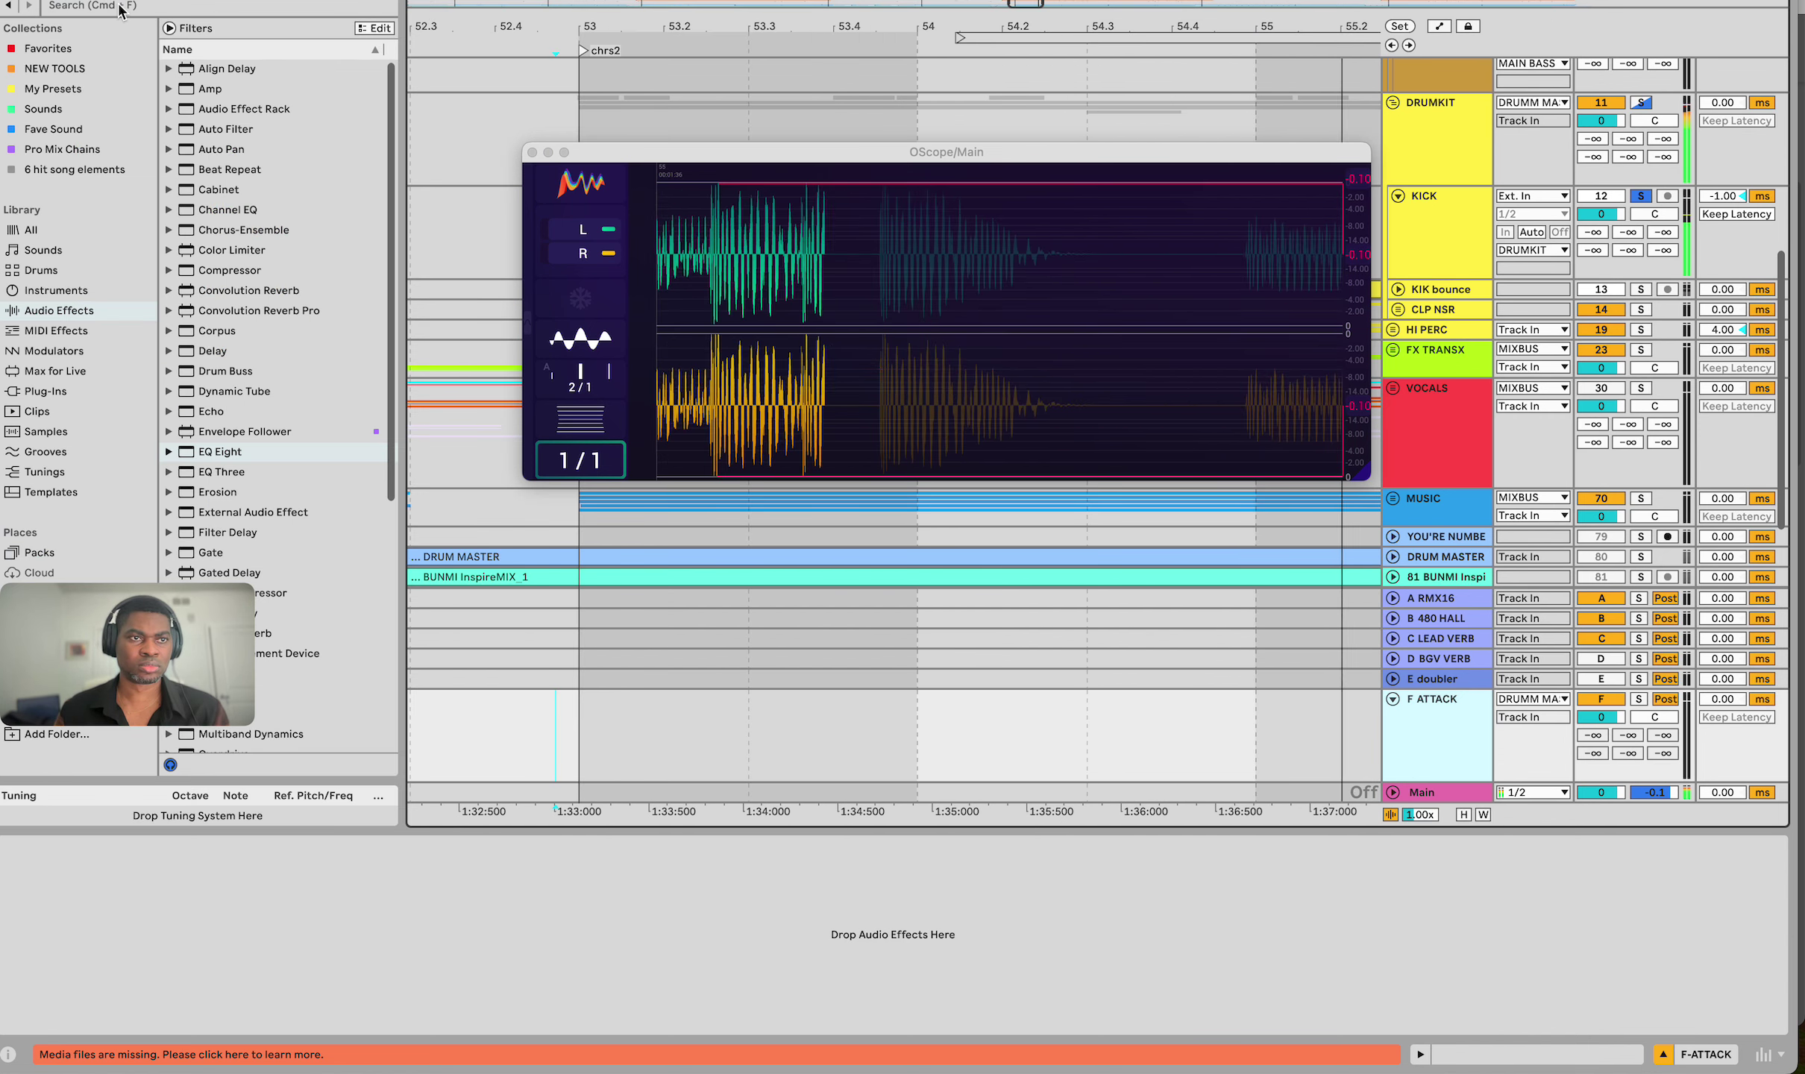
pyautogui.click(120, 10)
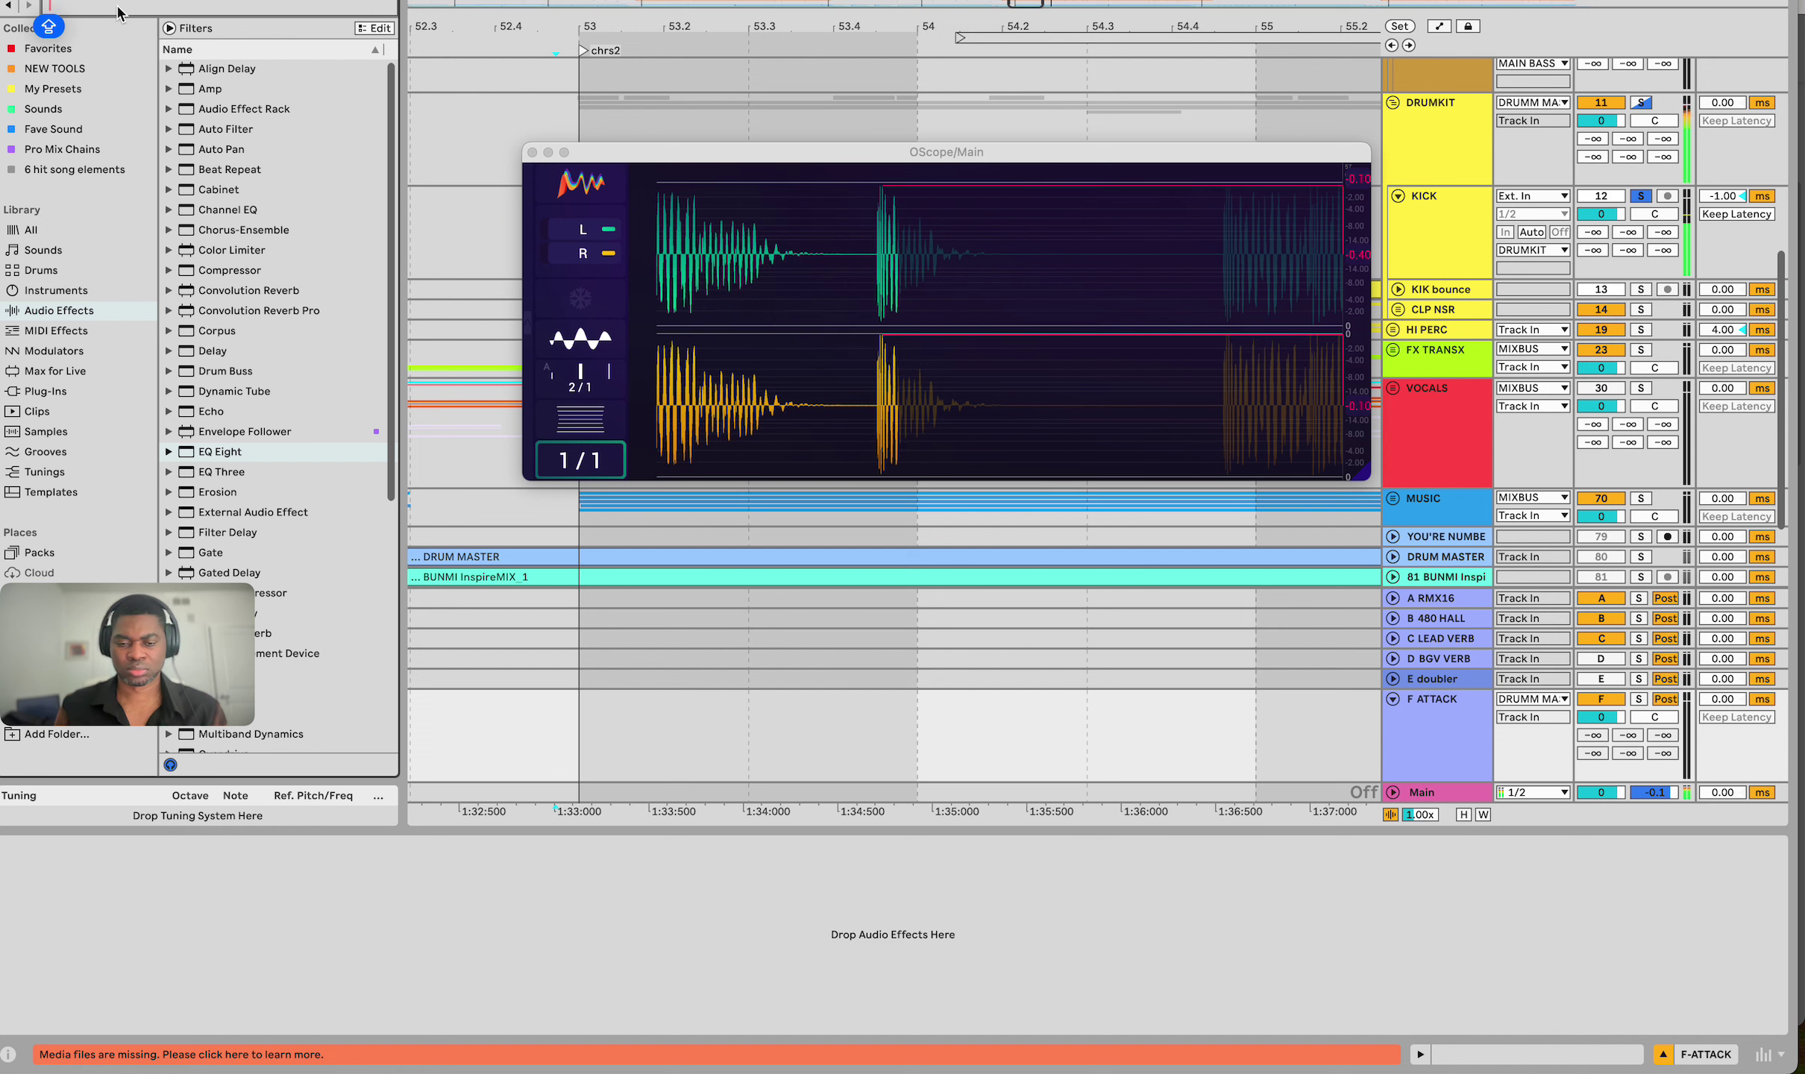
pyautogui.write('OVERDRIVE')
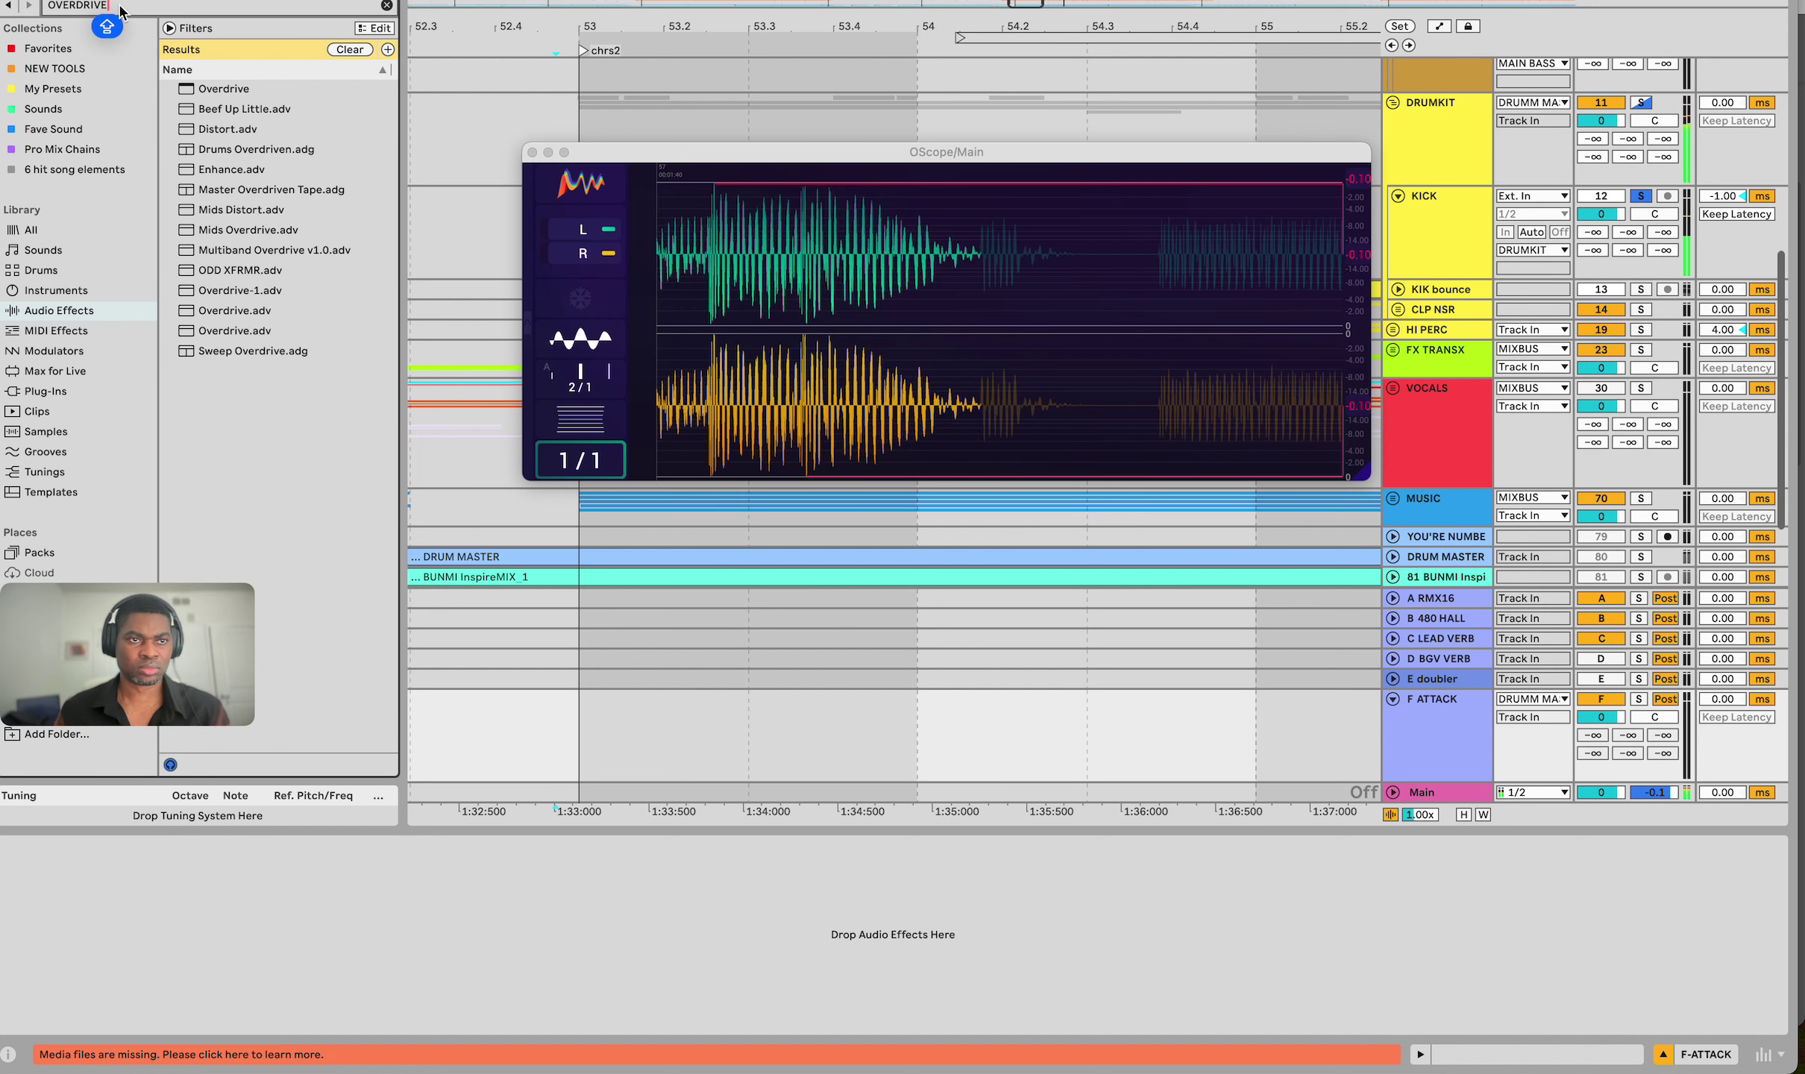
pyautogui.doubleClick(190, 89)
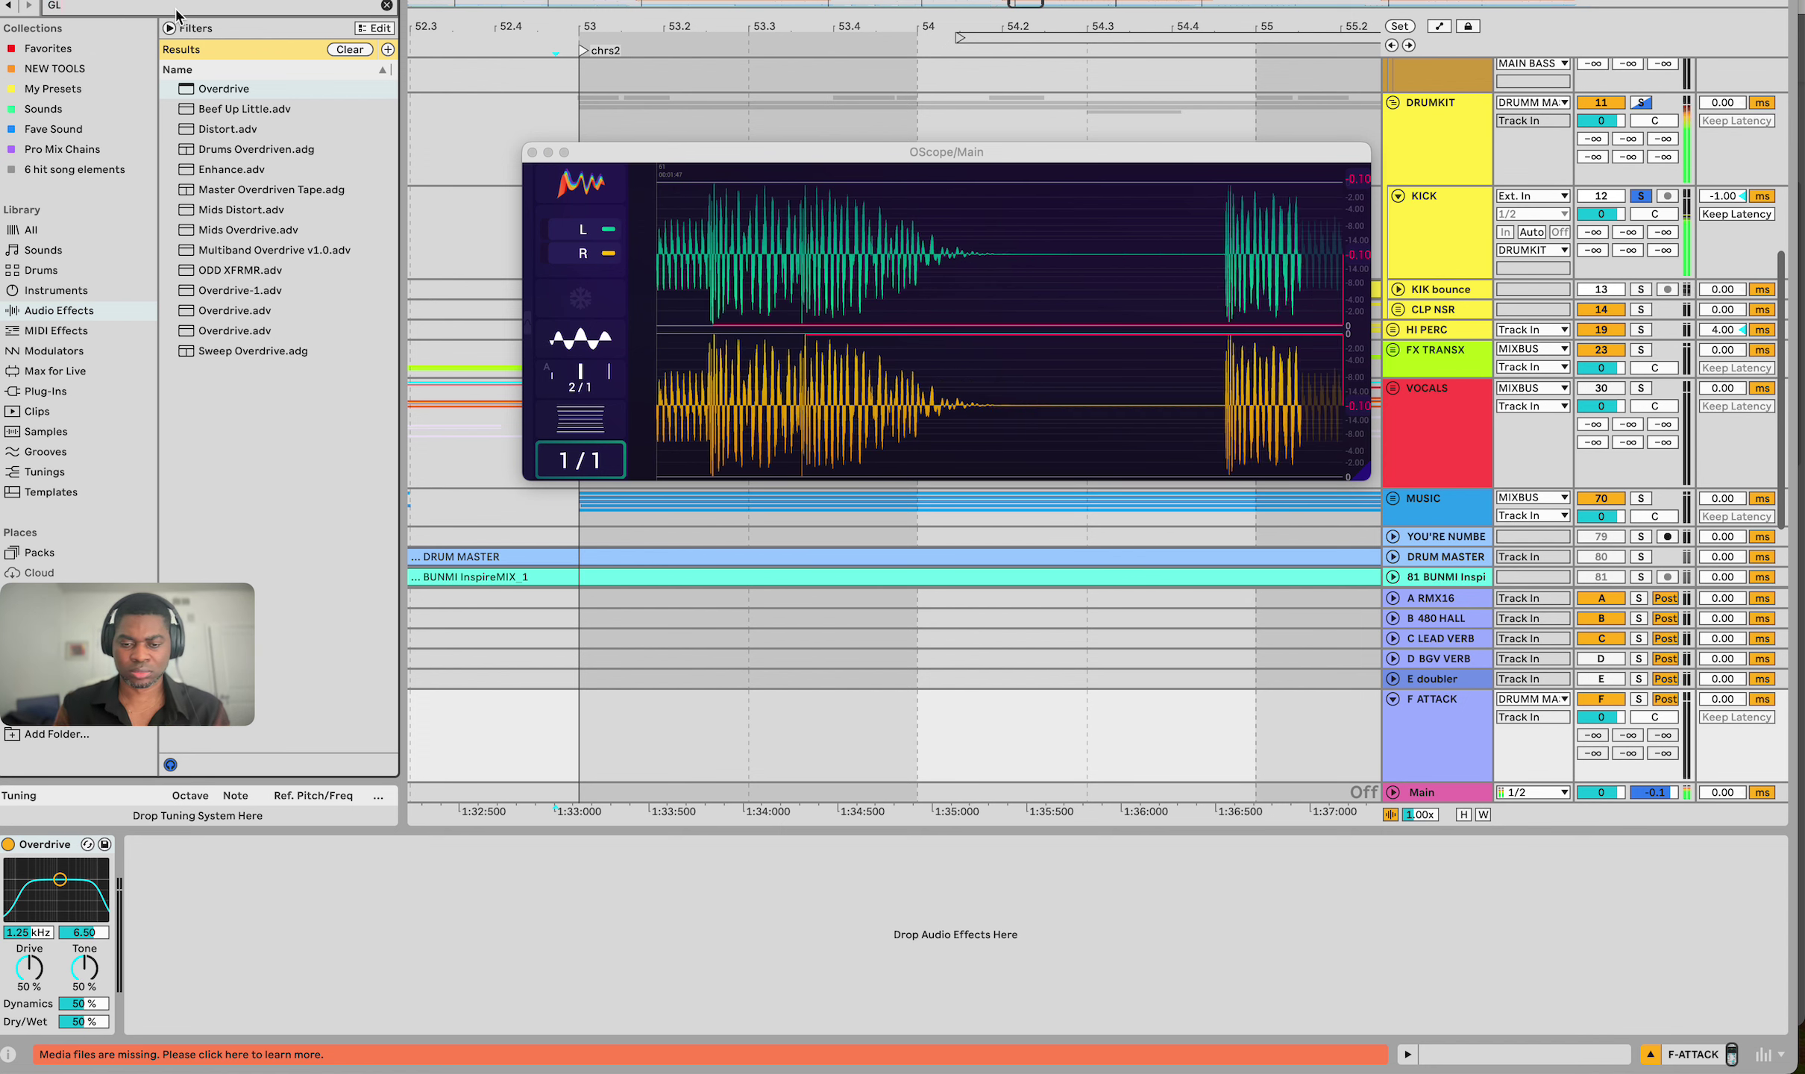
pyautogui.write('GLUE')
pyautogui.press('Return')
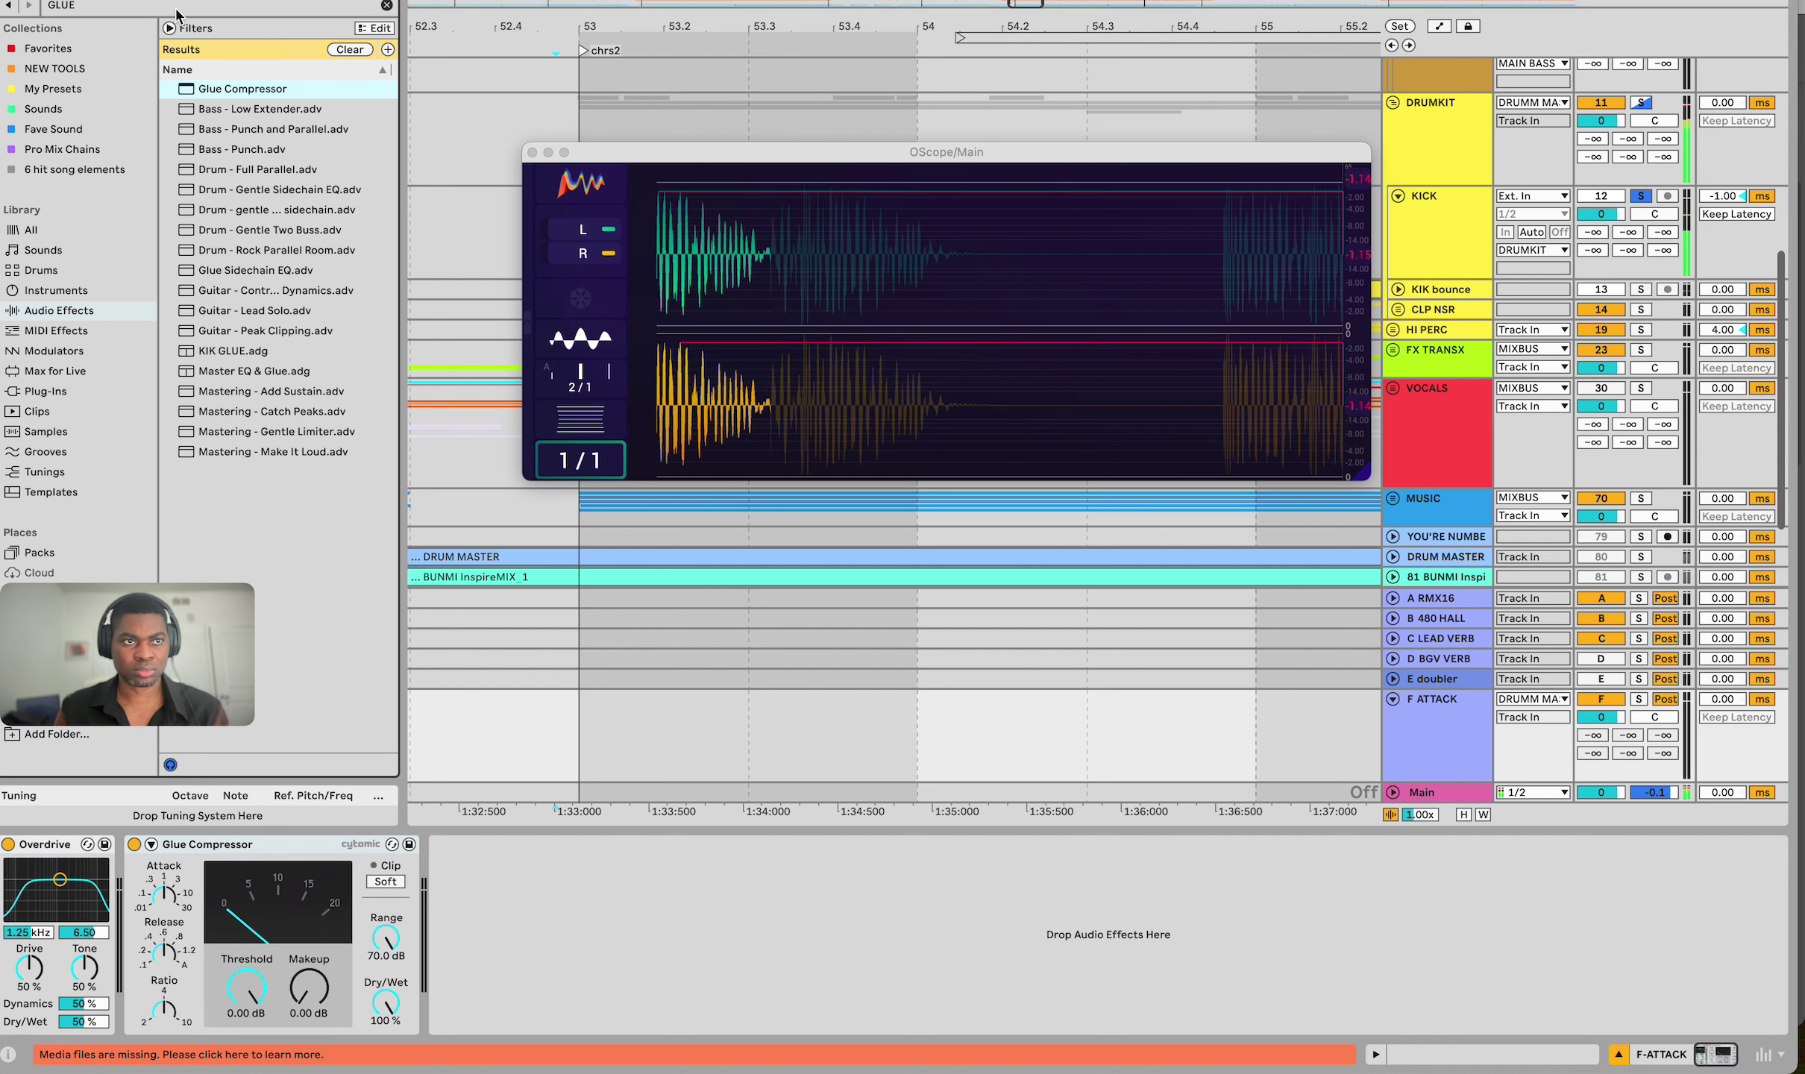
# Search the whole library for EQ and add EQ Eight after the Glue Compressor on the ATTACK return
pyautogui.click(177, 7)
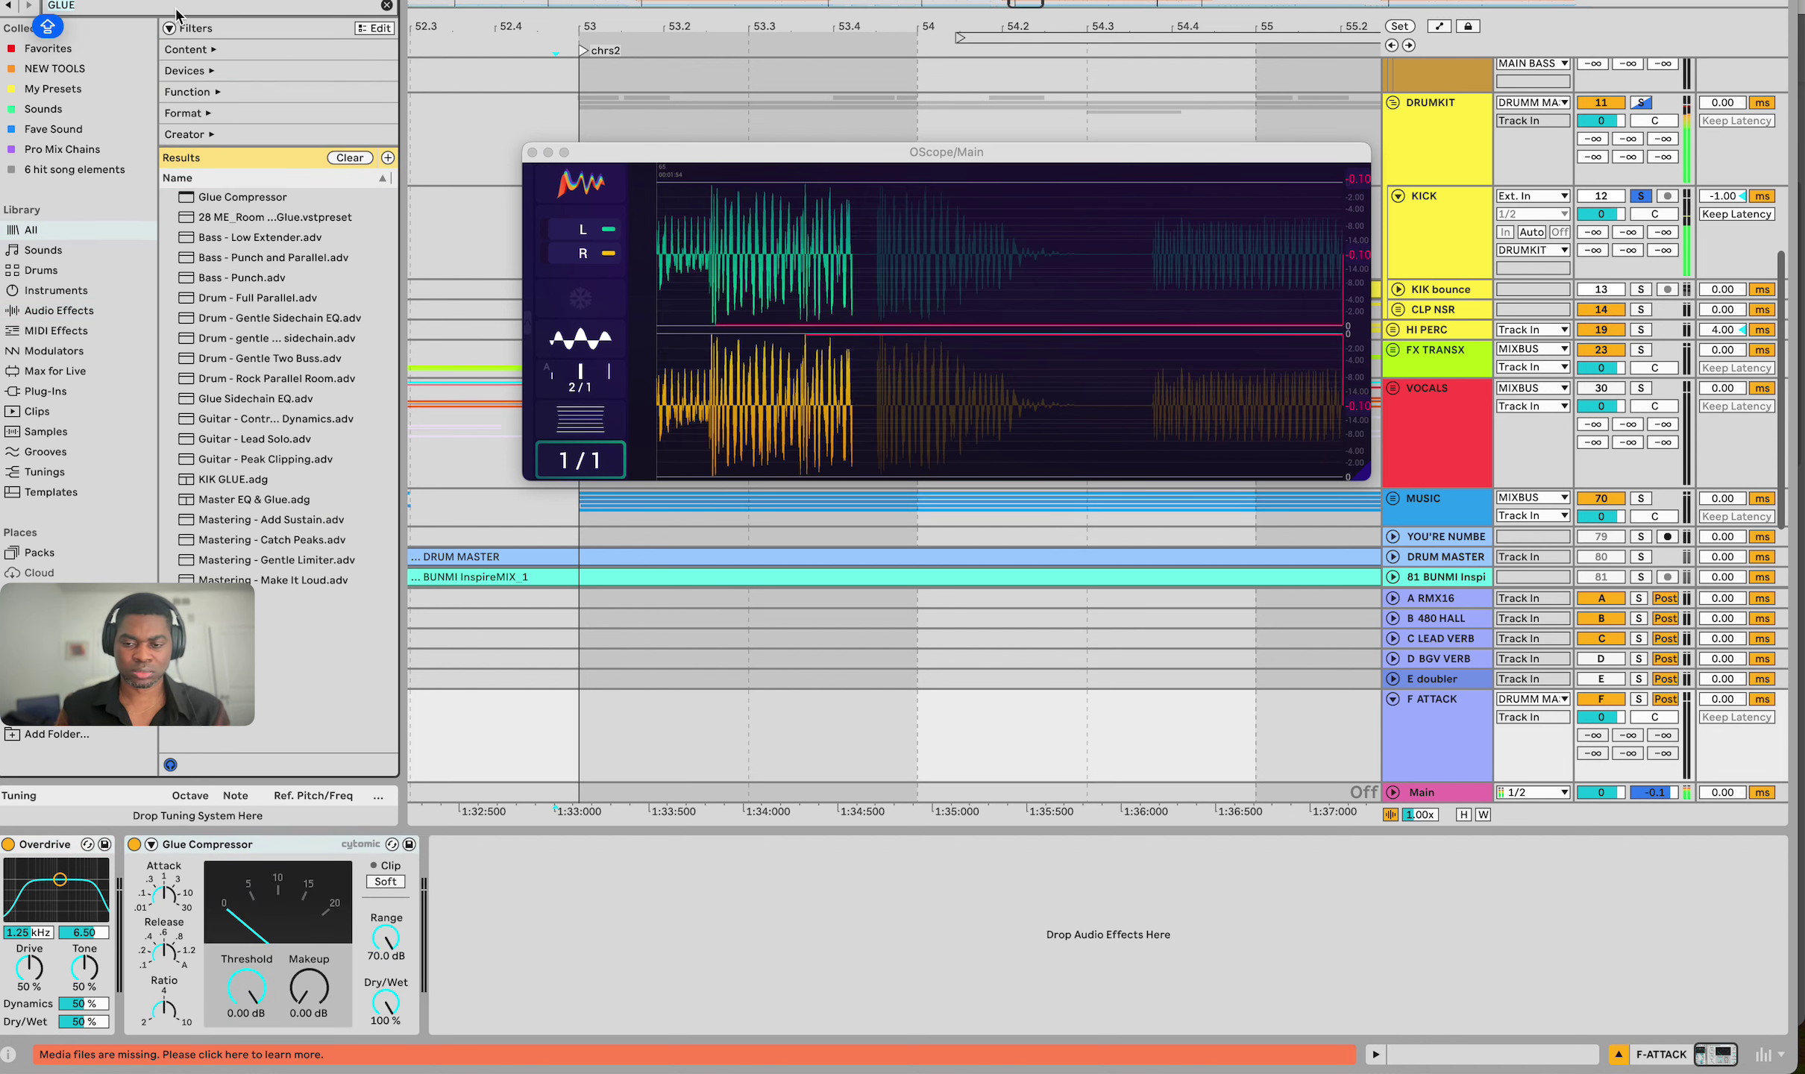
pyautogui.write('EQ')
pyautogui.press('Down')
pyautogui.press('Down')
pyautogui.press('Down')
pyautogui.press('Down')
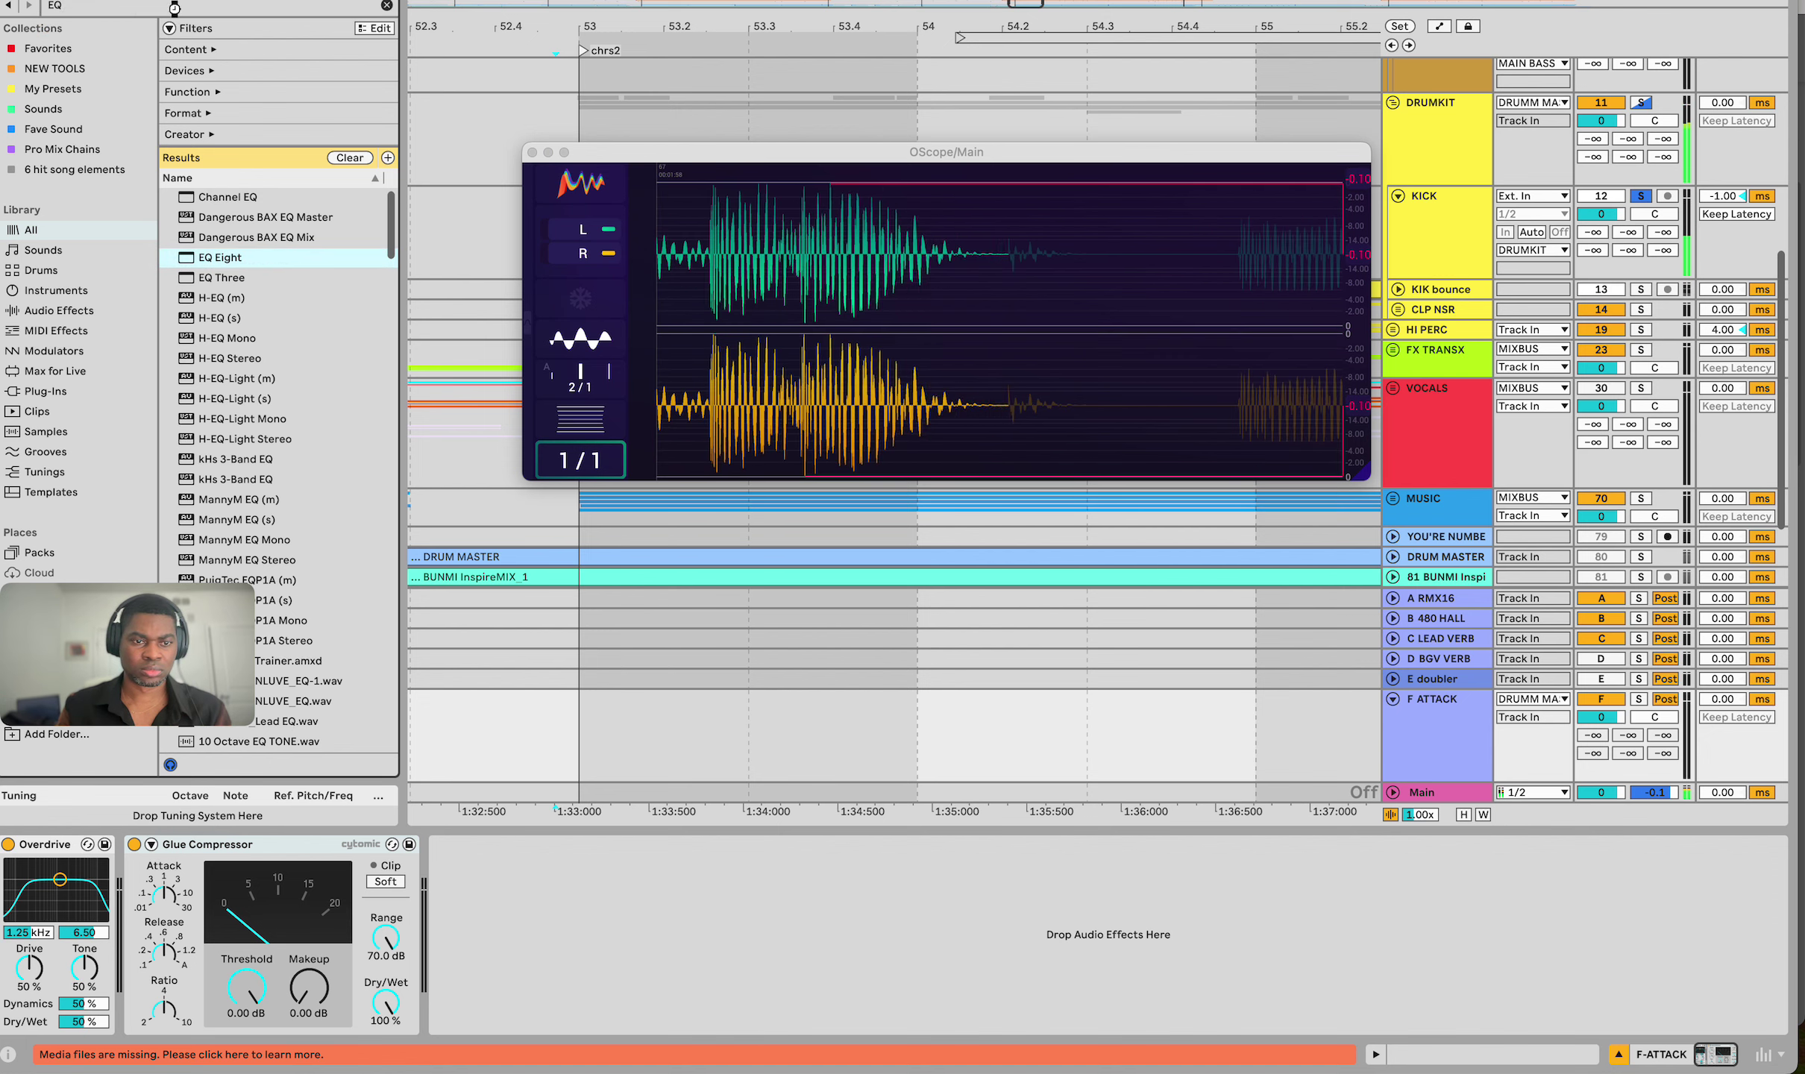
pyautogui.press('Return')
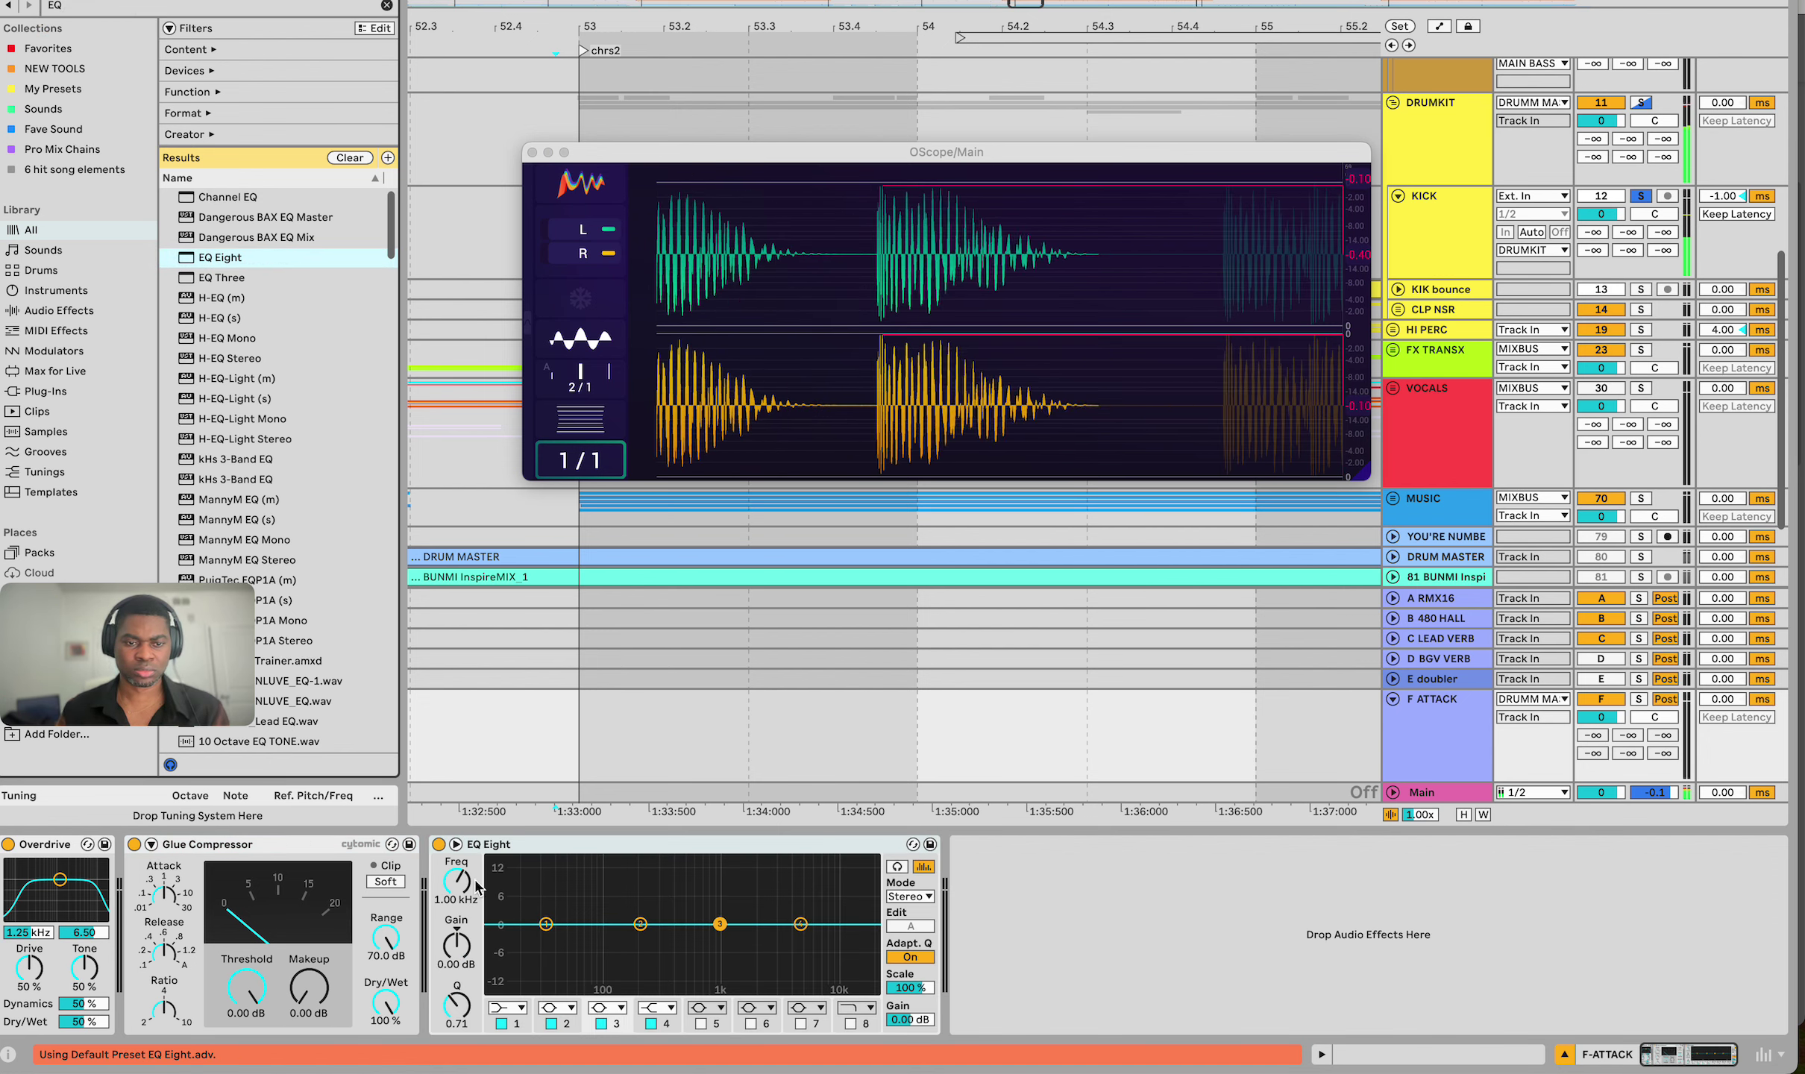
# Make EQ Eight's first band a low cut and set its frequency to 677 Hz during playback
pyautogui.click(513, 1007)
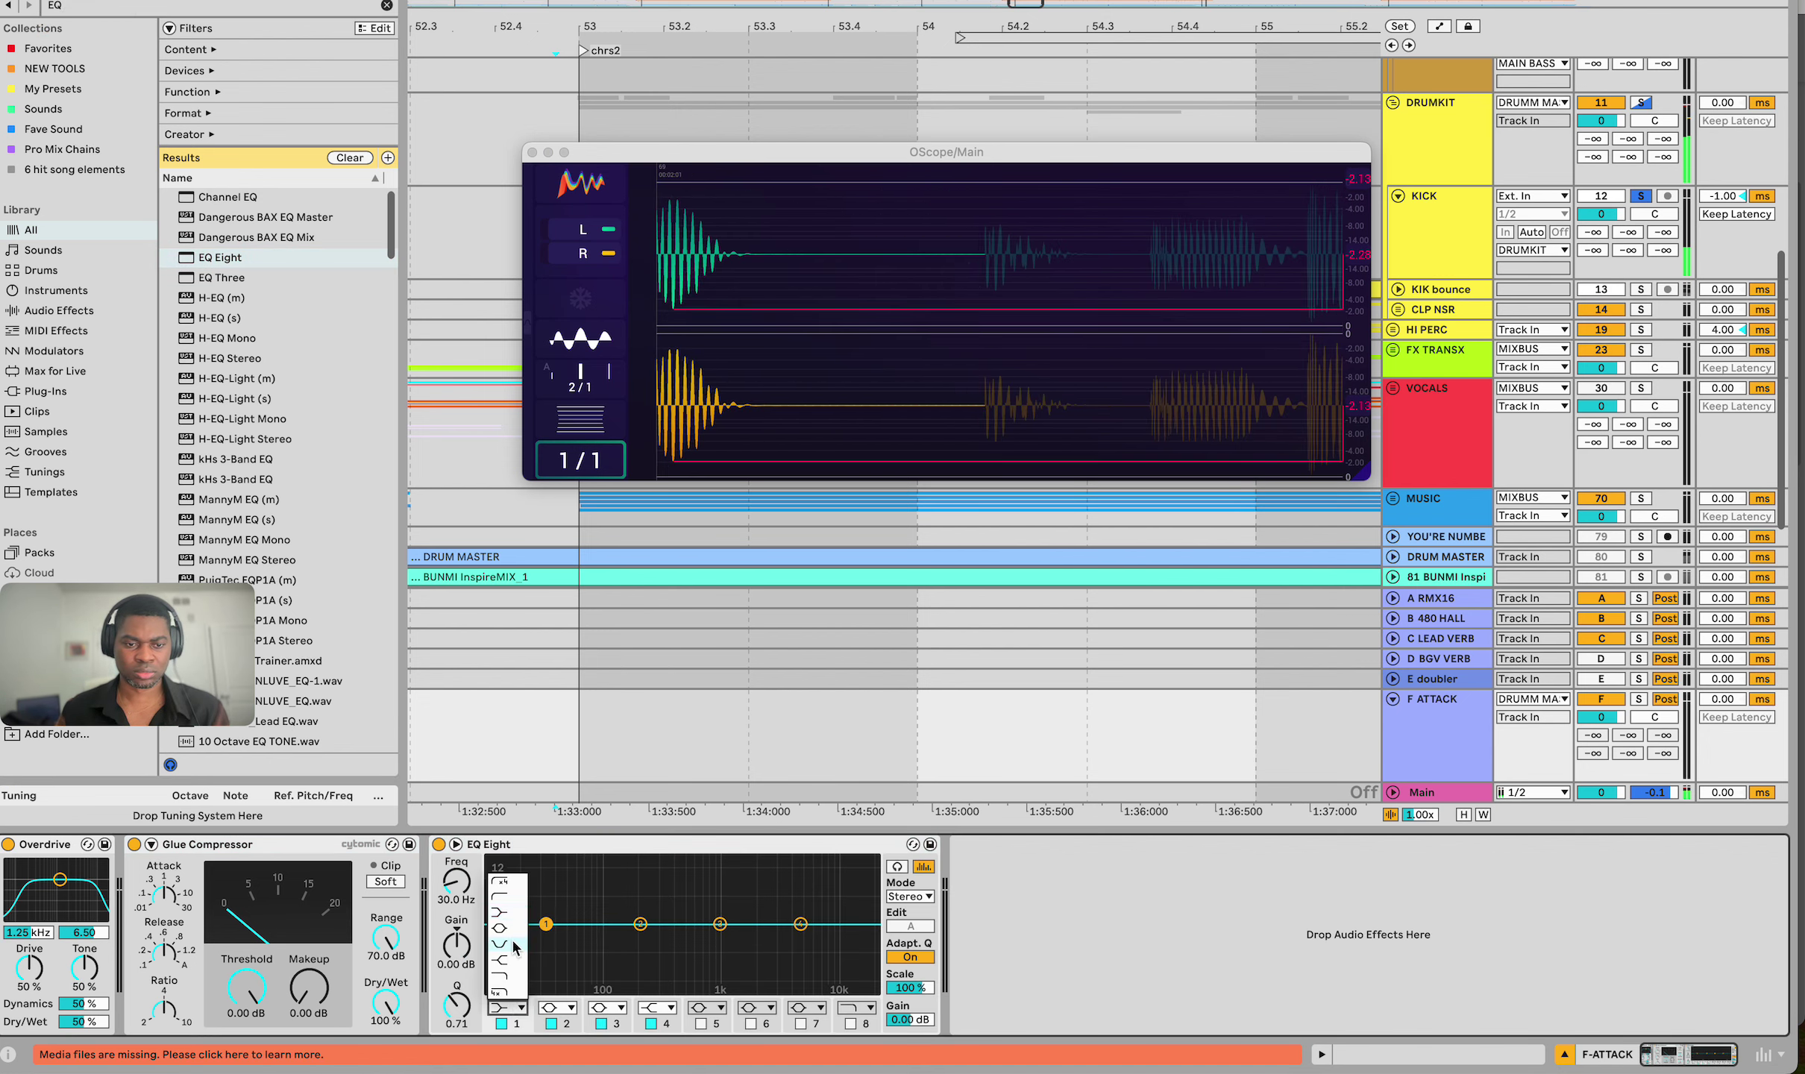
pyautogui.click(507, 900)
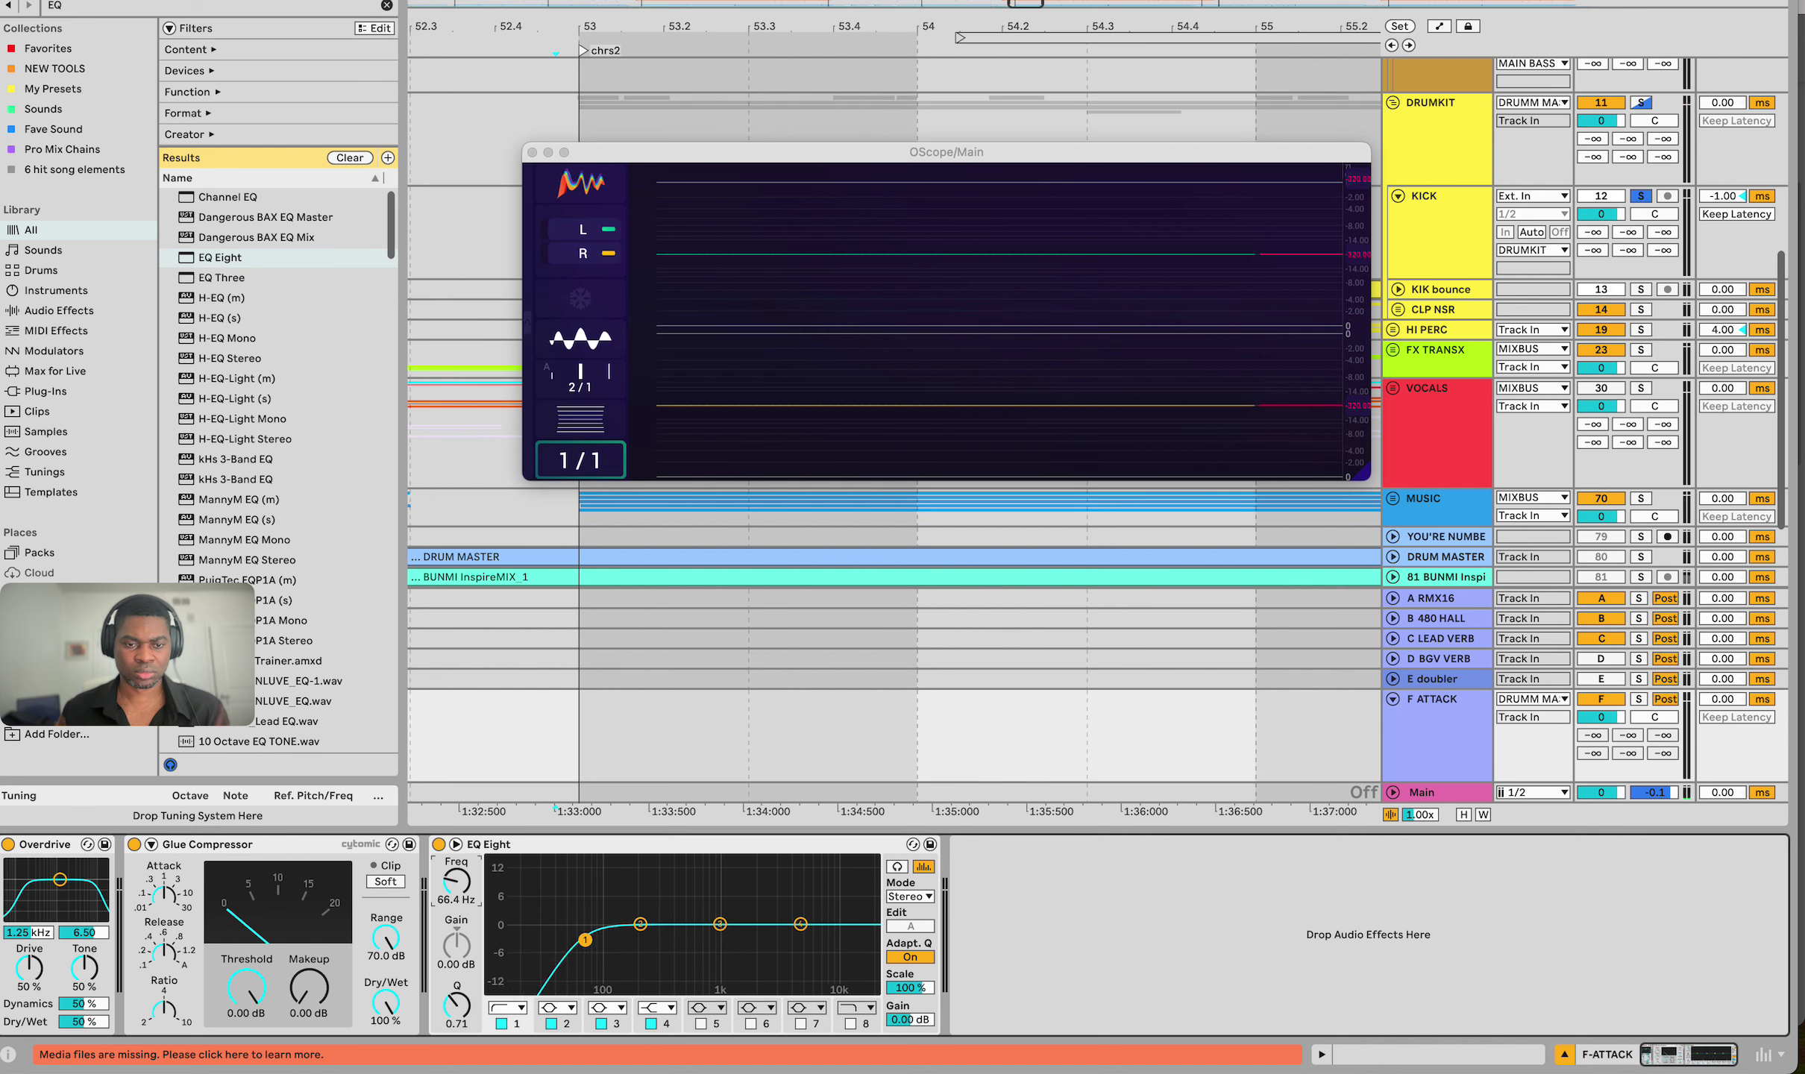
pyautogui.press('space')
pyautogui.moveTo(667, 939); pyautogui.dragTo(701, 939)
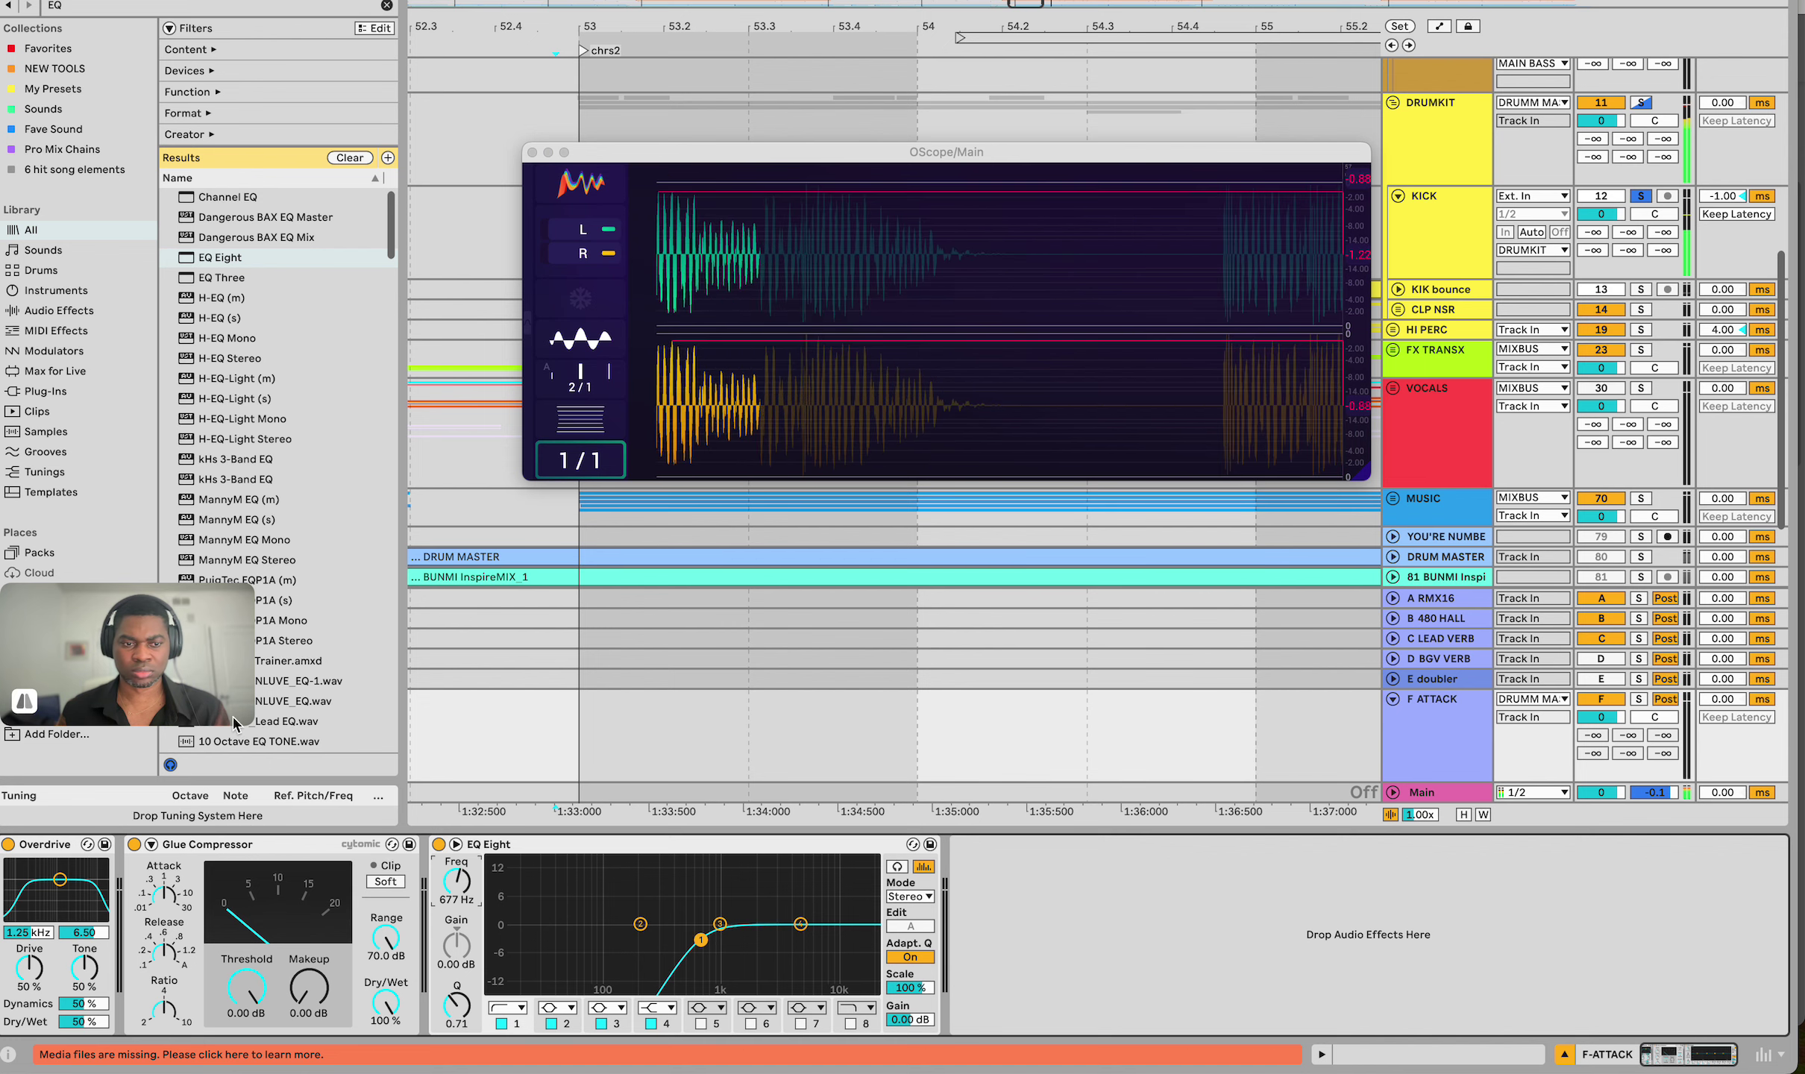
# Set the Glue Compressor's threshold to -39.7 dB and range to 7.11 dB, and raise the KICK track's ATTACK send to 0 dB
pyautogui.moveTo(254, 981); pyautogui.dragTo(255, 1044)
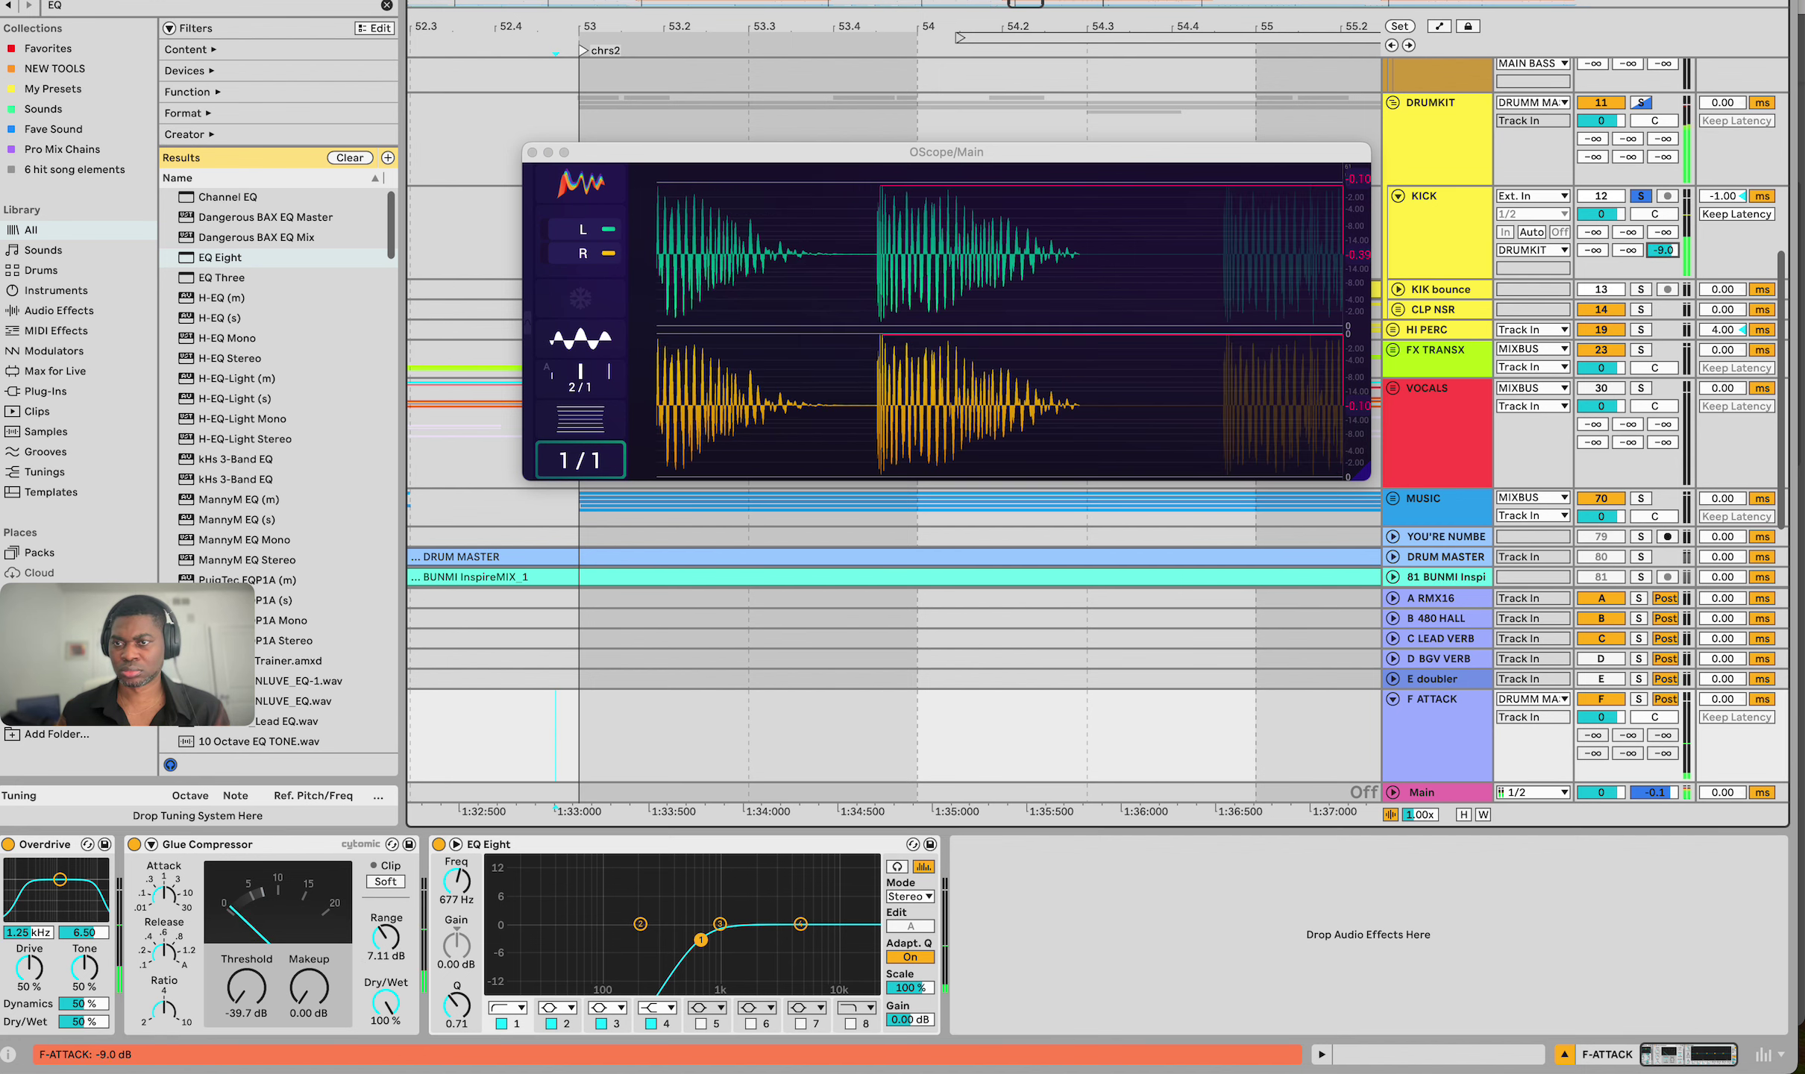
pyautogui.moveTo(1657, 249); pyautogui.dragTo(1658, 220)
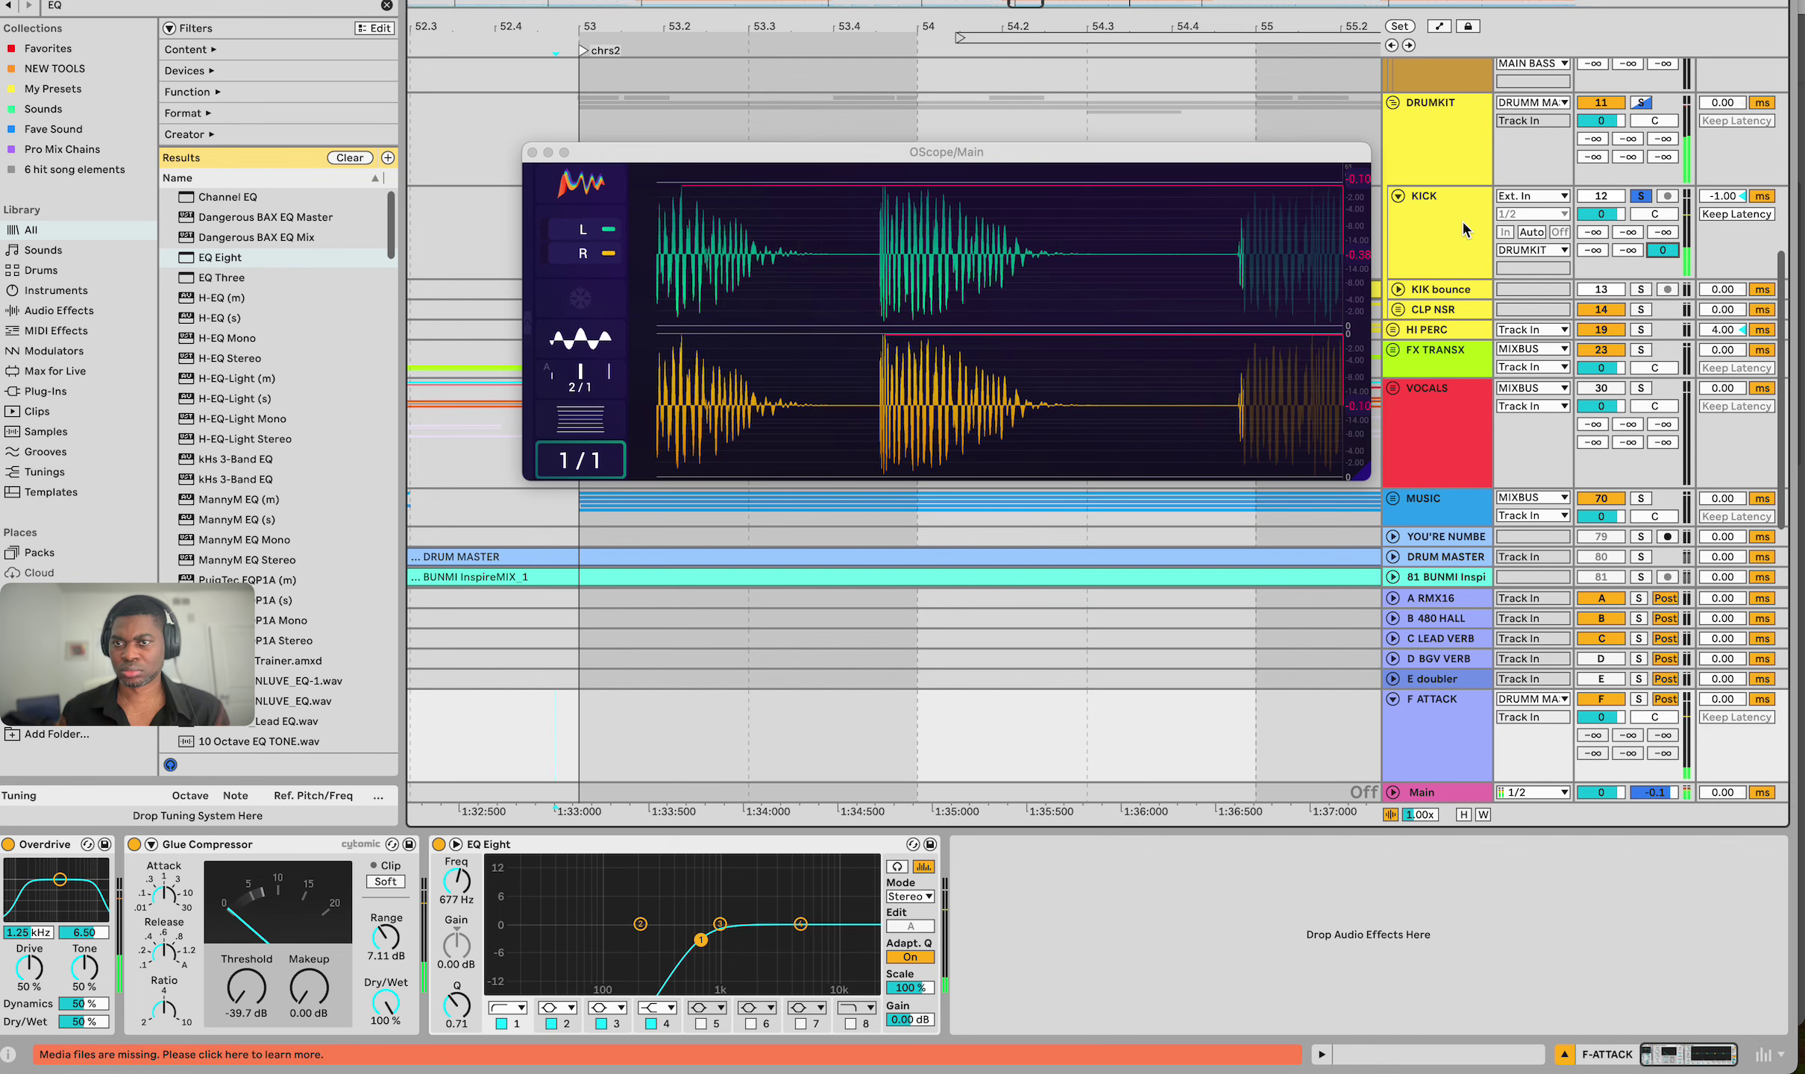
# Unfold the DRUMM MASTER track and disable its send to the ATTACK return
pyautogui.scroll(10, 1463, 220)
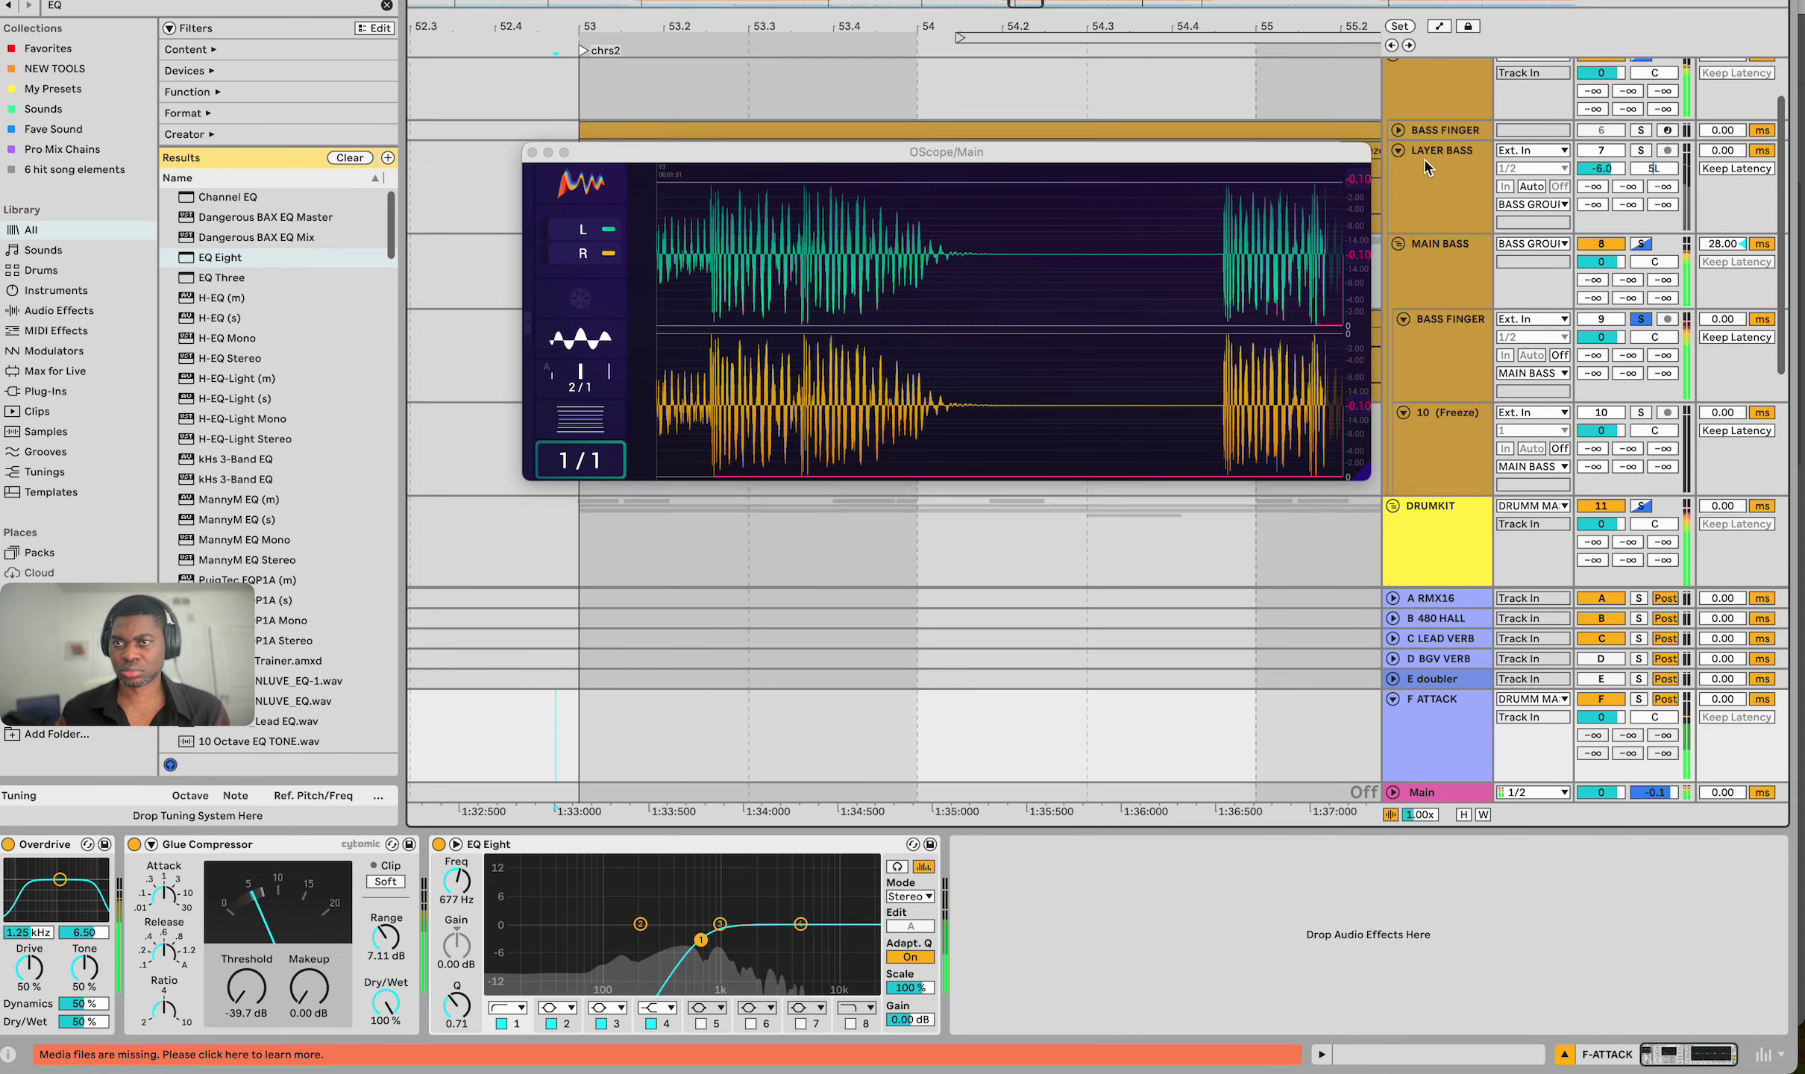
pyautogui.scroll(3, 1425, 166)
pyautogui.click(1393, 109)
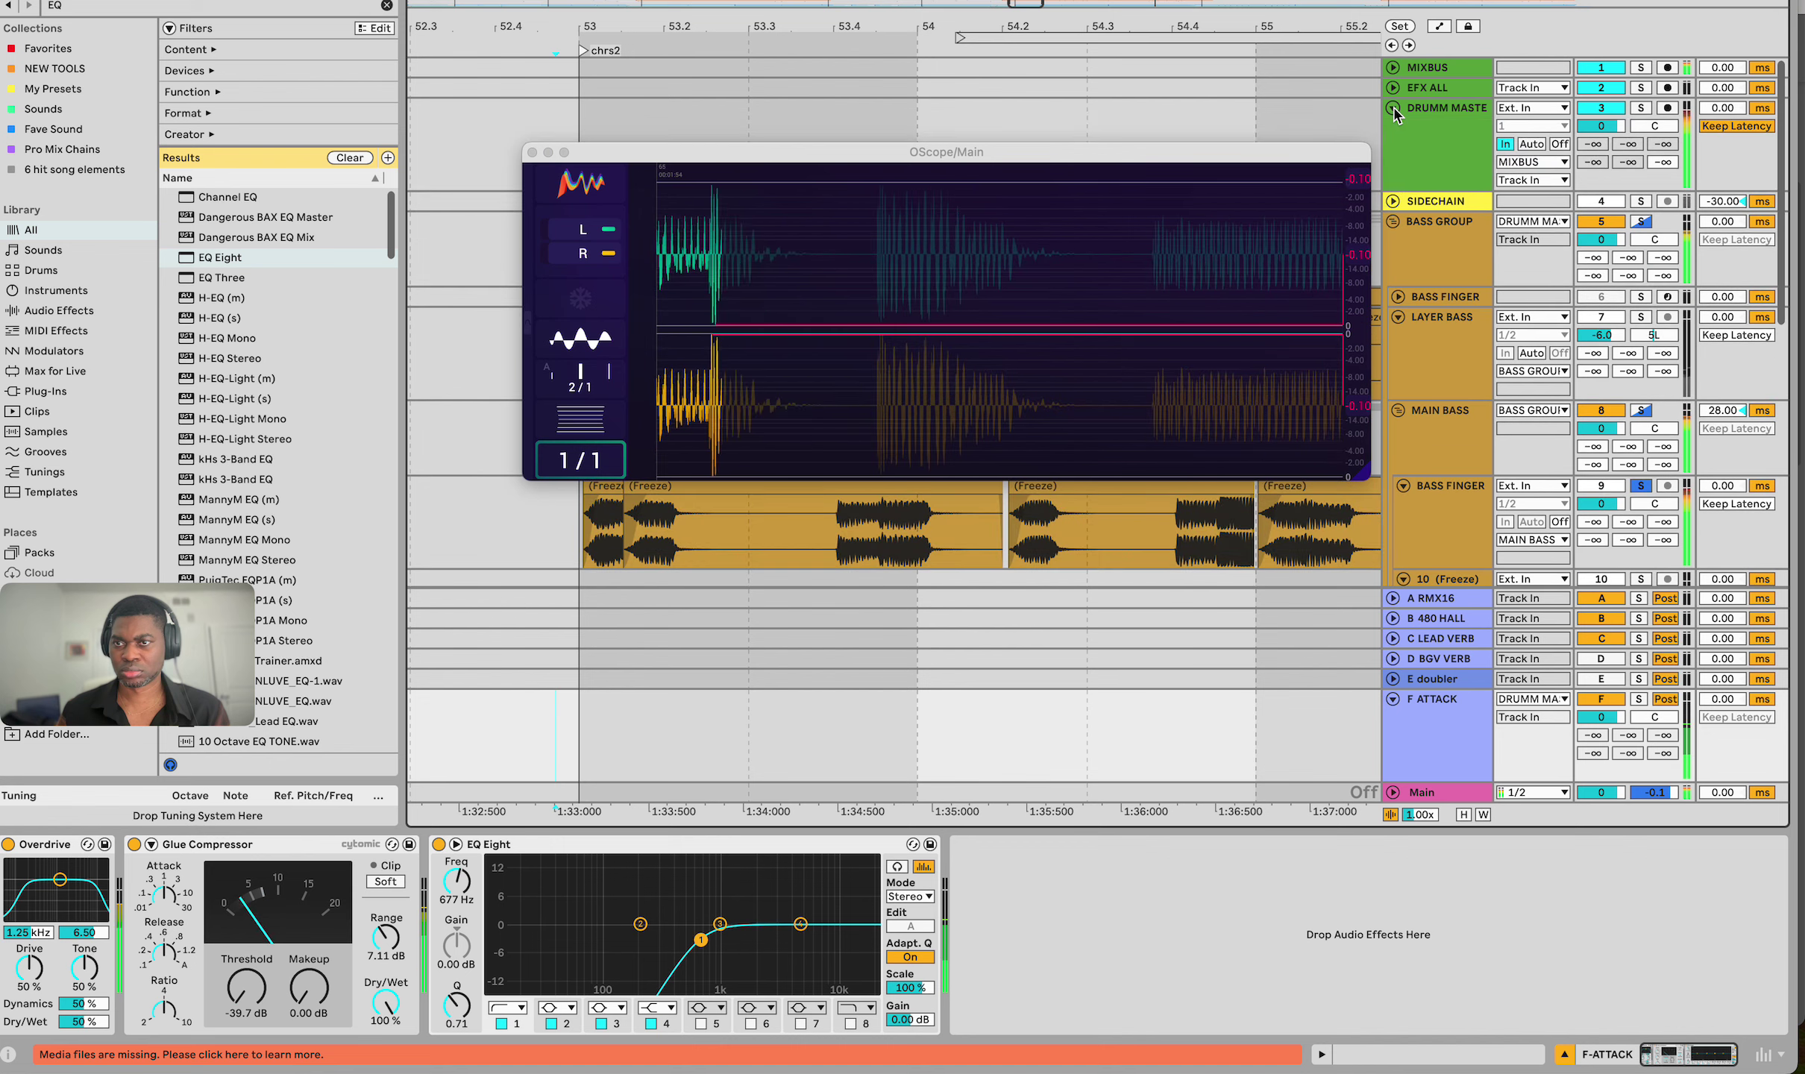
pyautogui.rightClick(1663, 162)
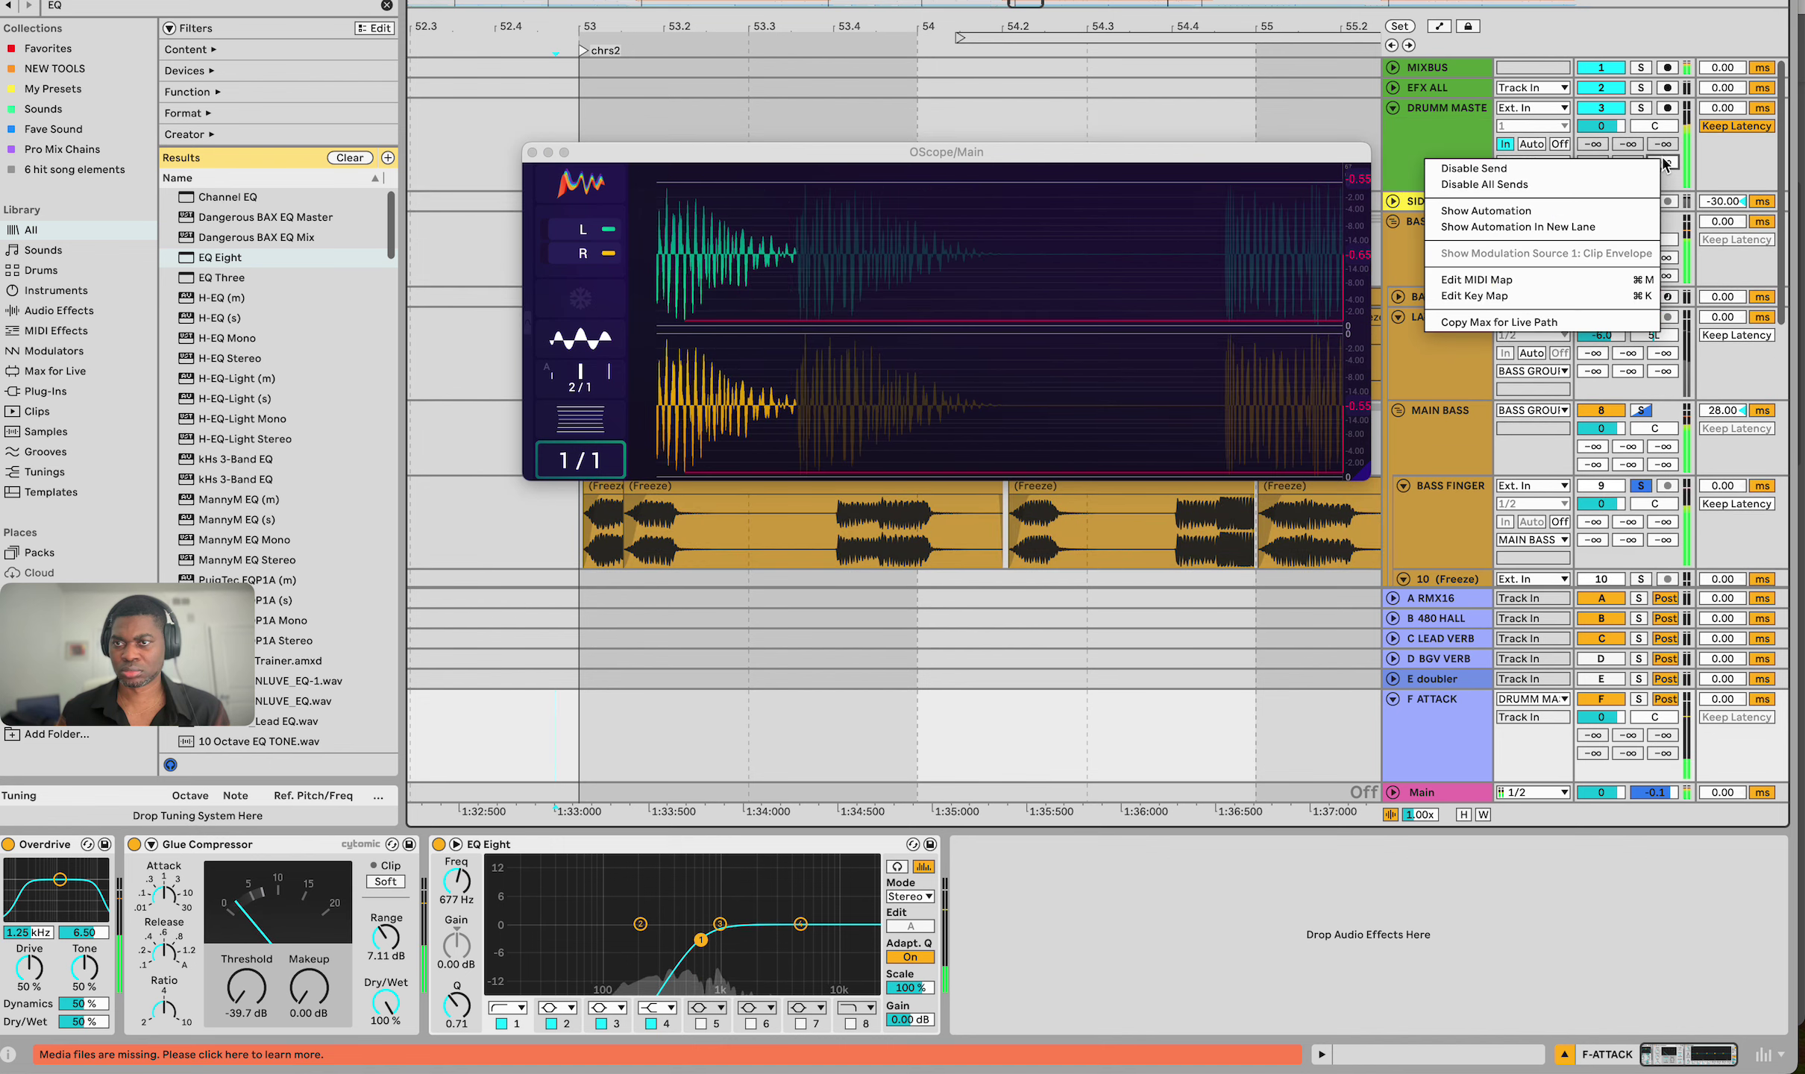
pyautogui.click(1580, 164)
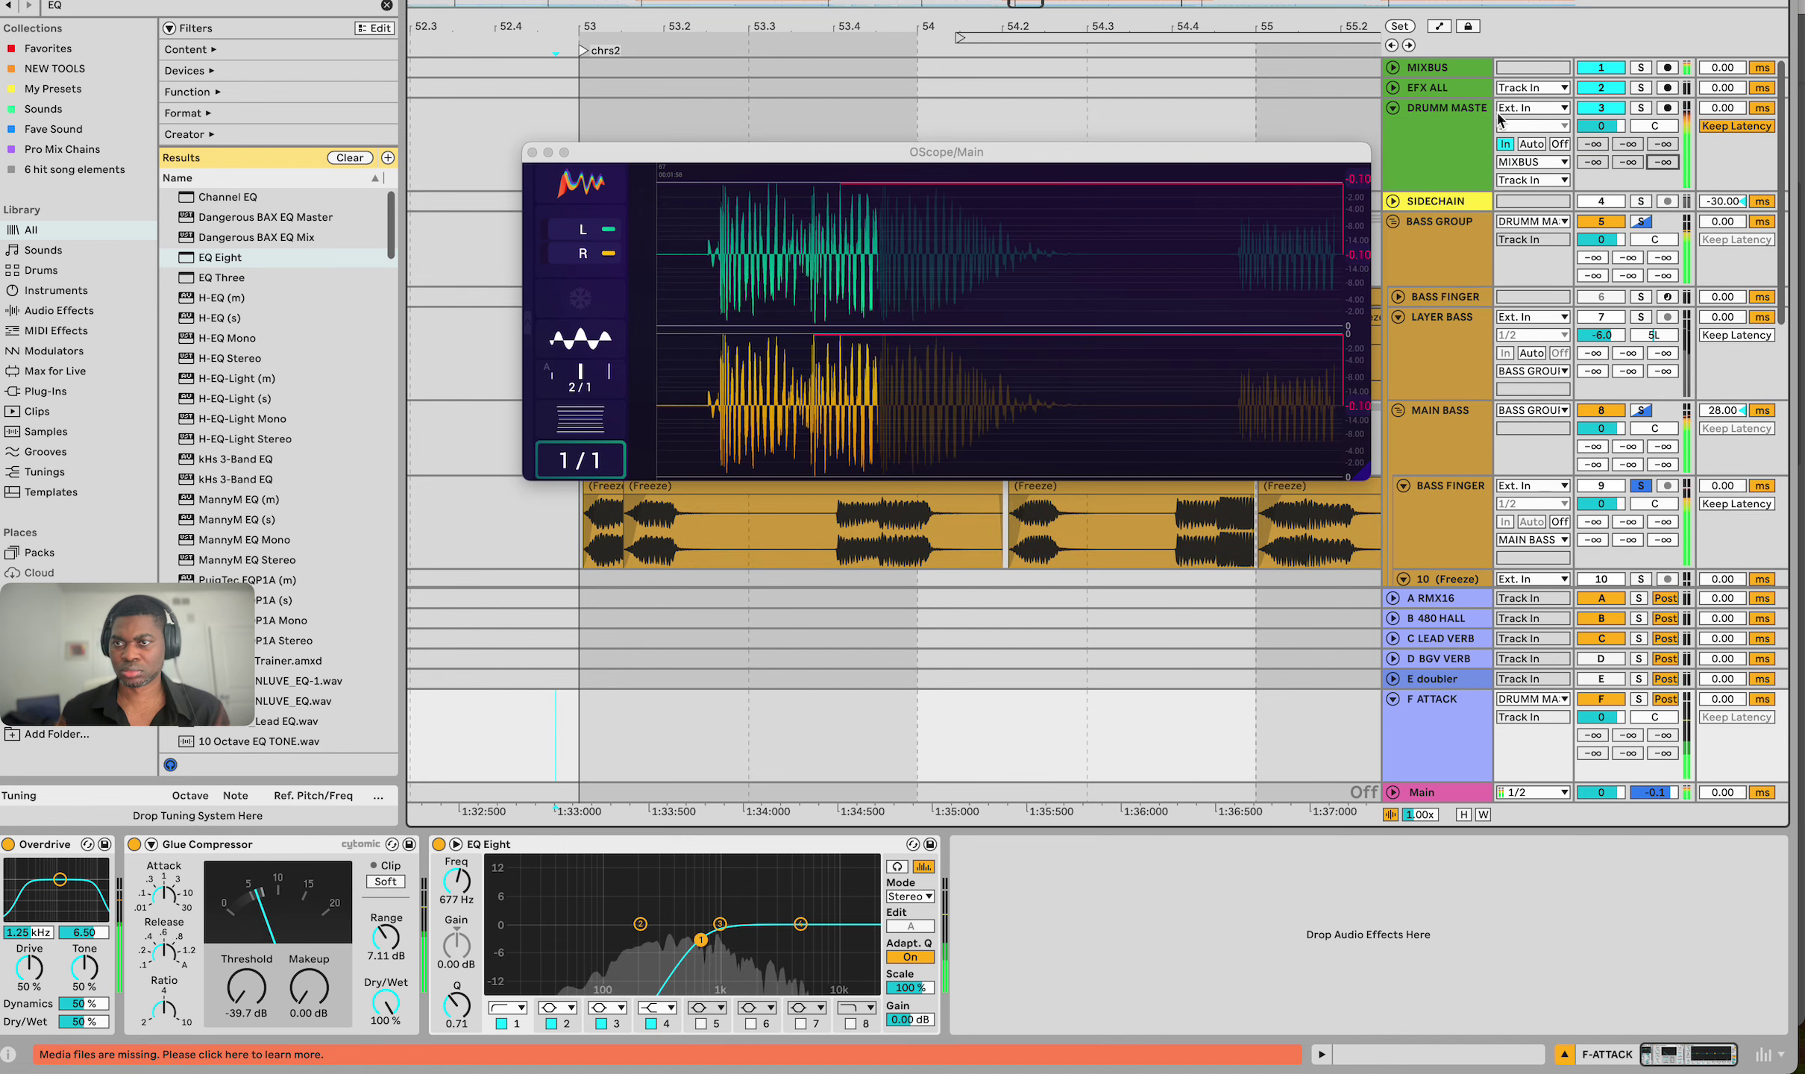
# Disable all sends on the EFX ALL and MIXBUS tracks, restart playback and fold both tracks again
pyautogui.click(1392, 88)
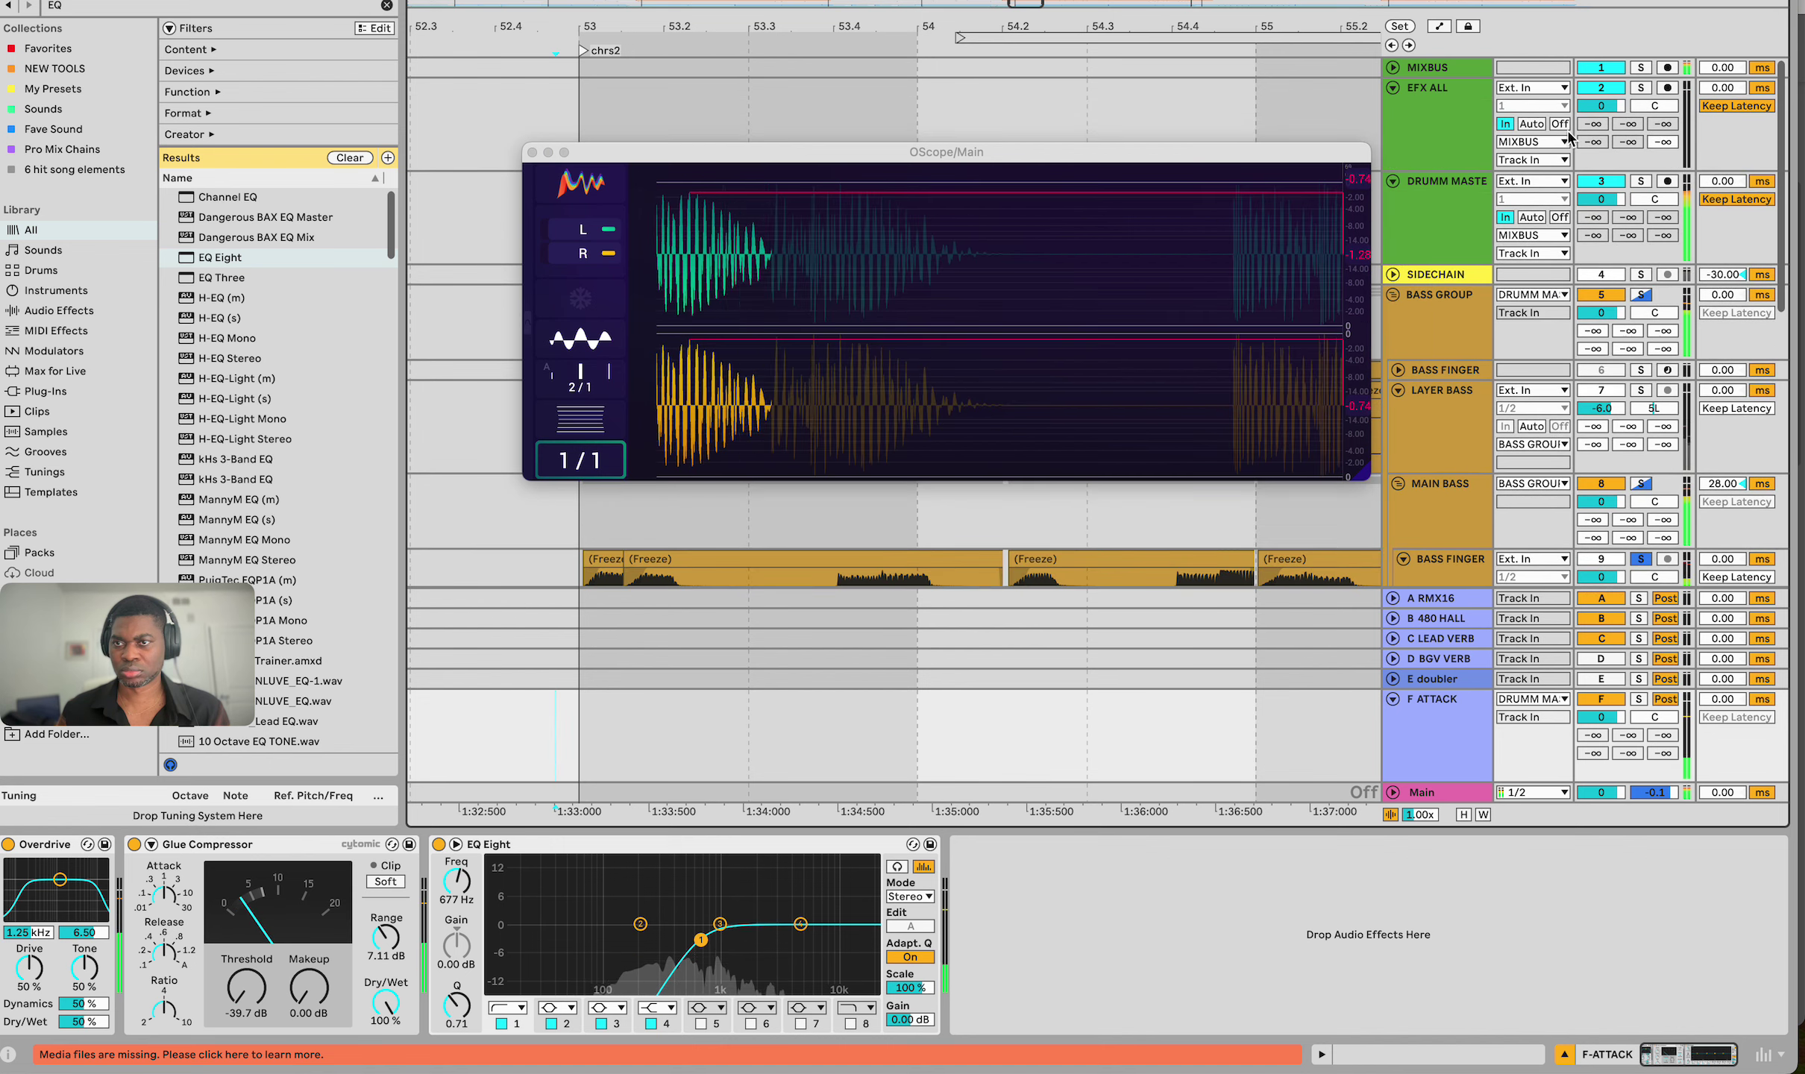
pyautogui.rightClick(1665, 142)
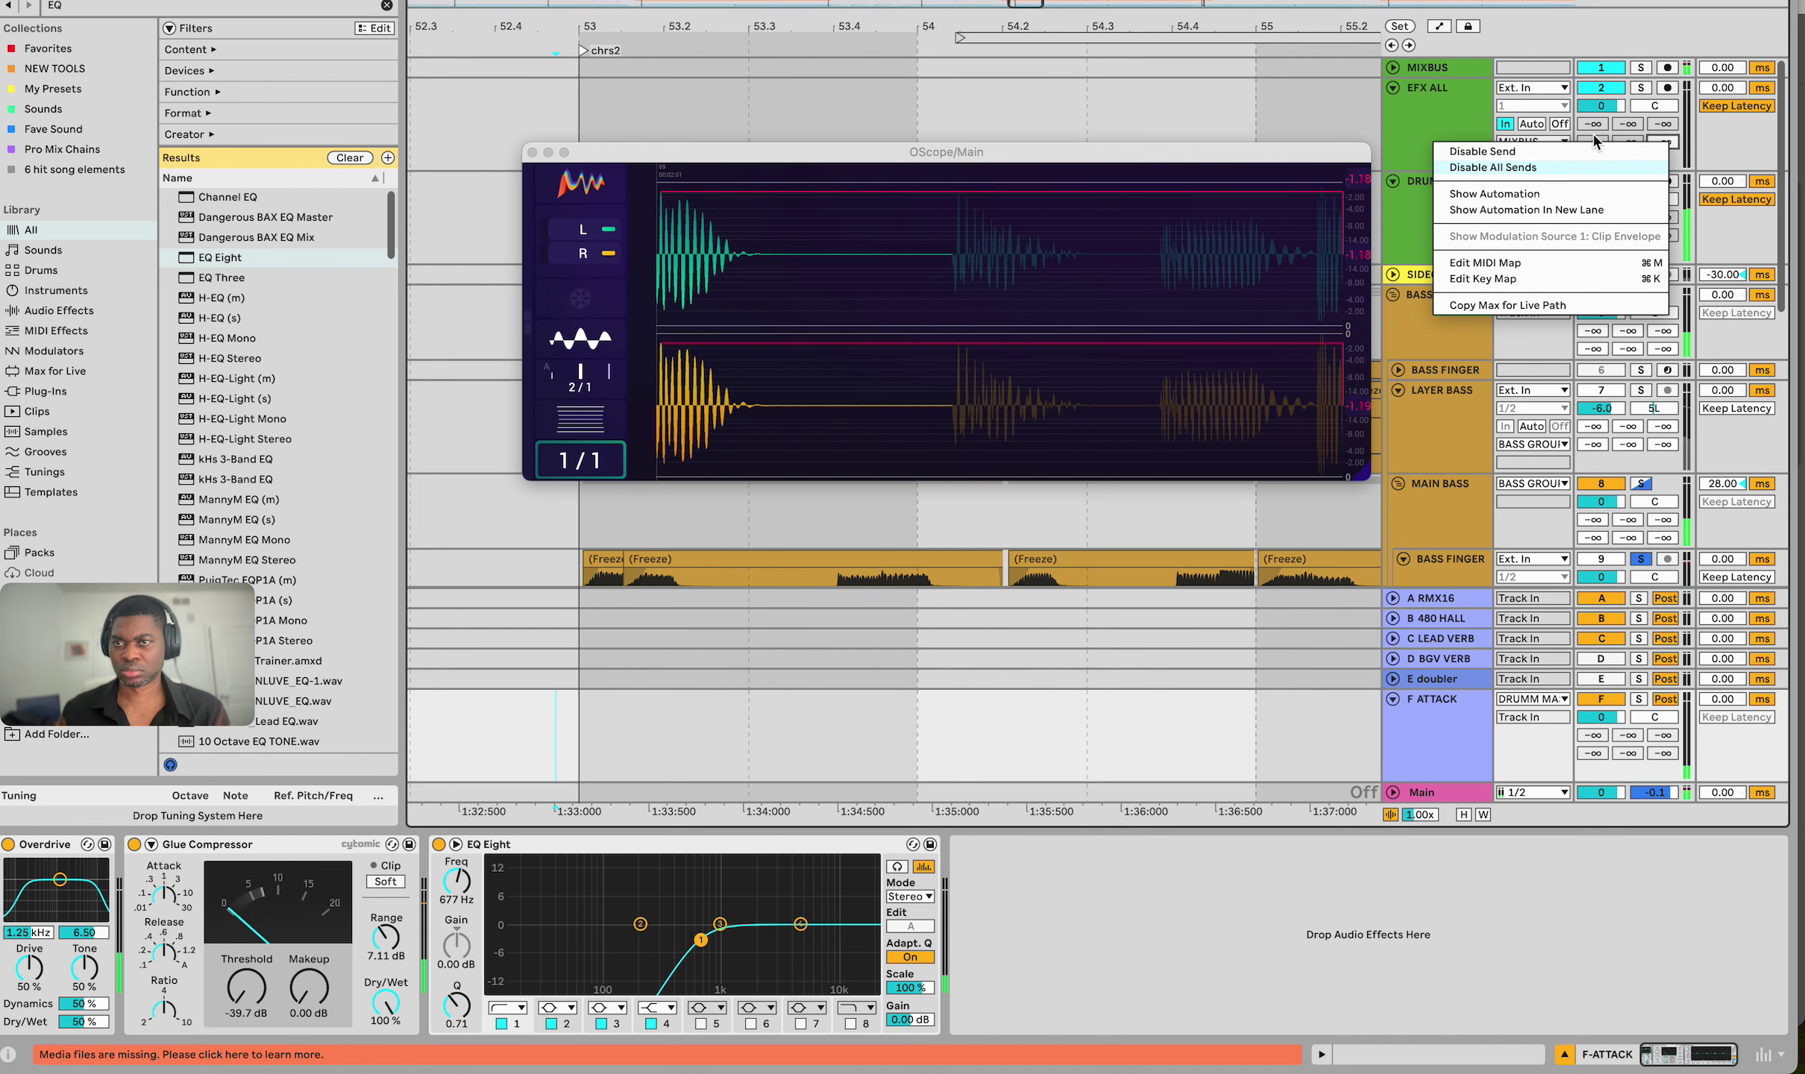
pyautogui.press('Escape')
pyautogui.click(1393, 67)
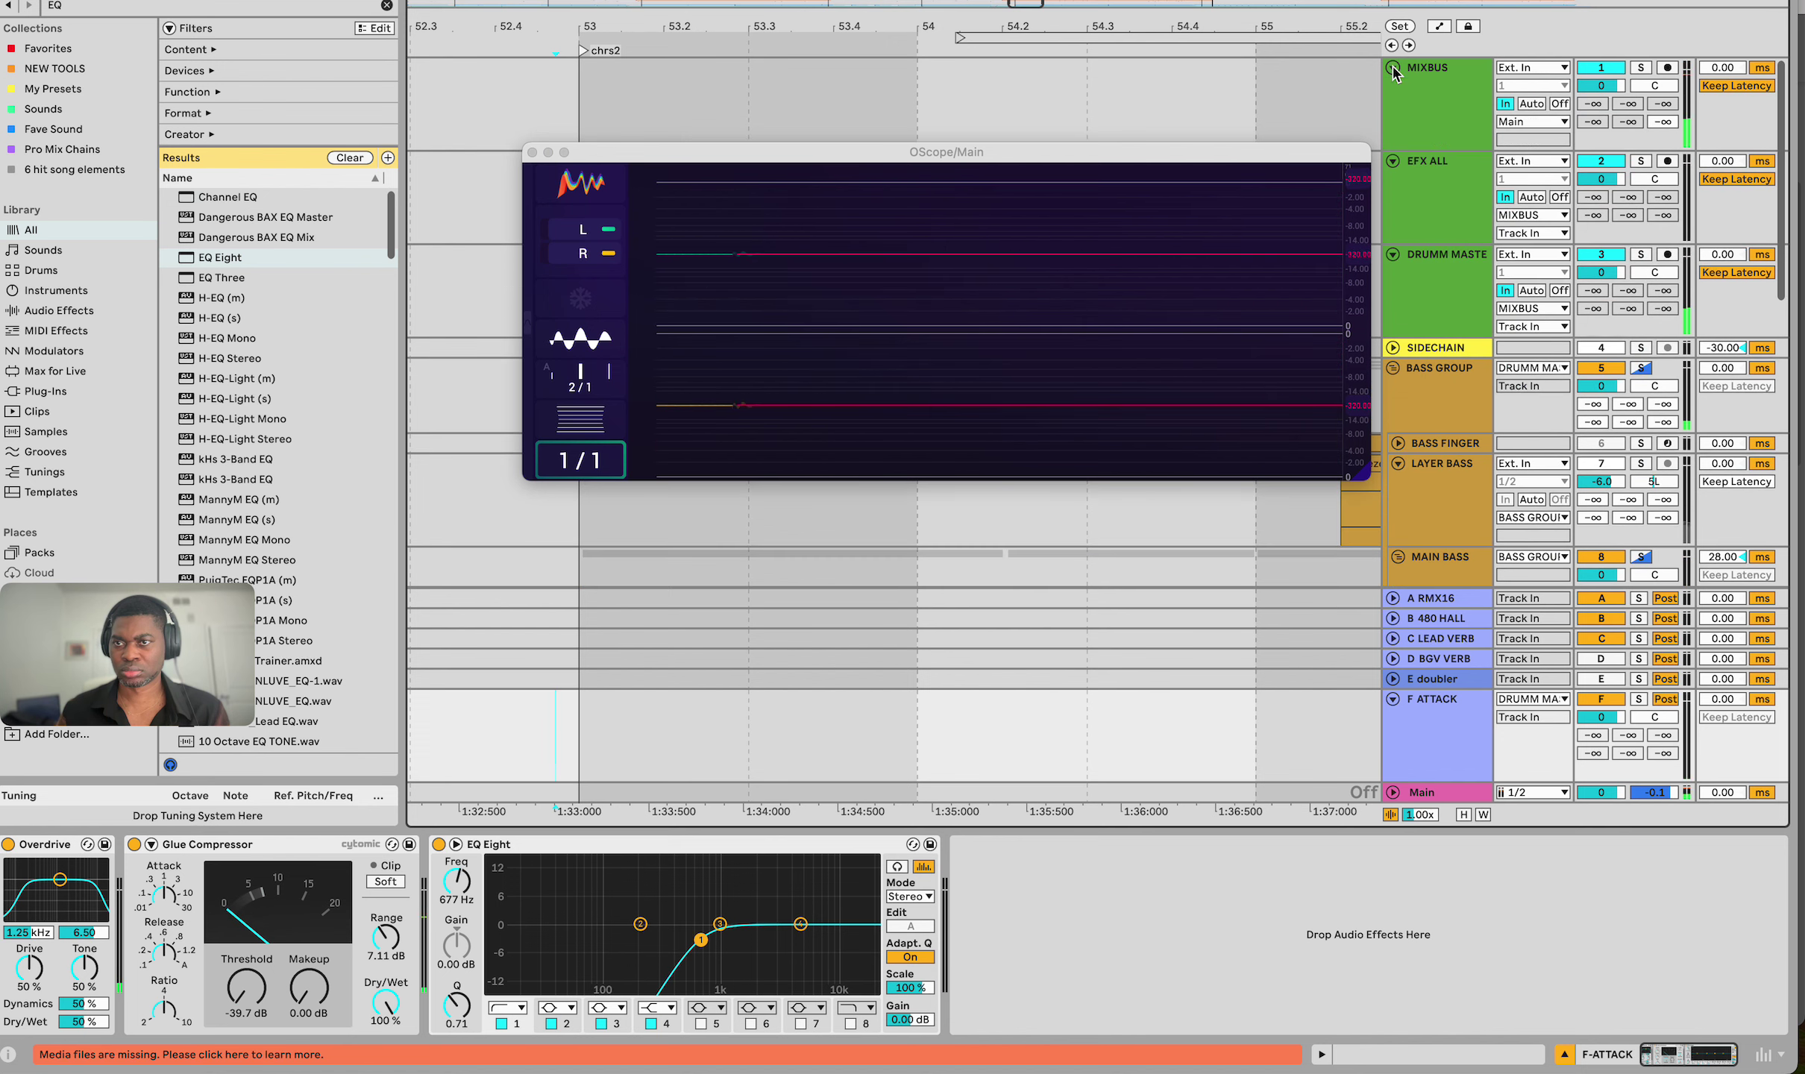
pyautogui.rightClick(1659, 124)
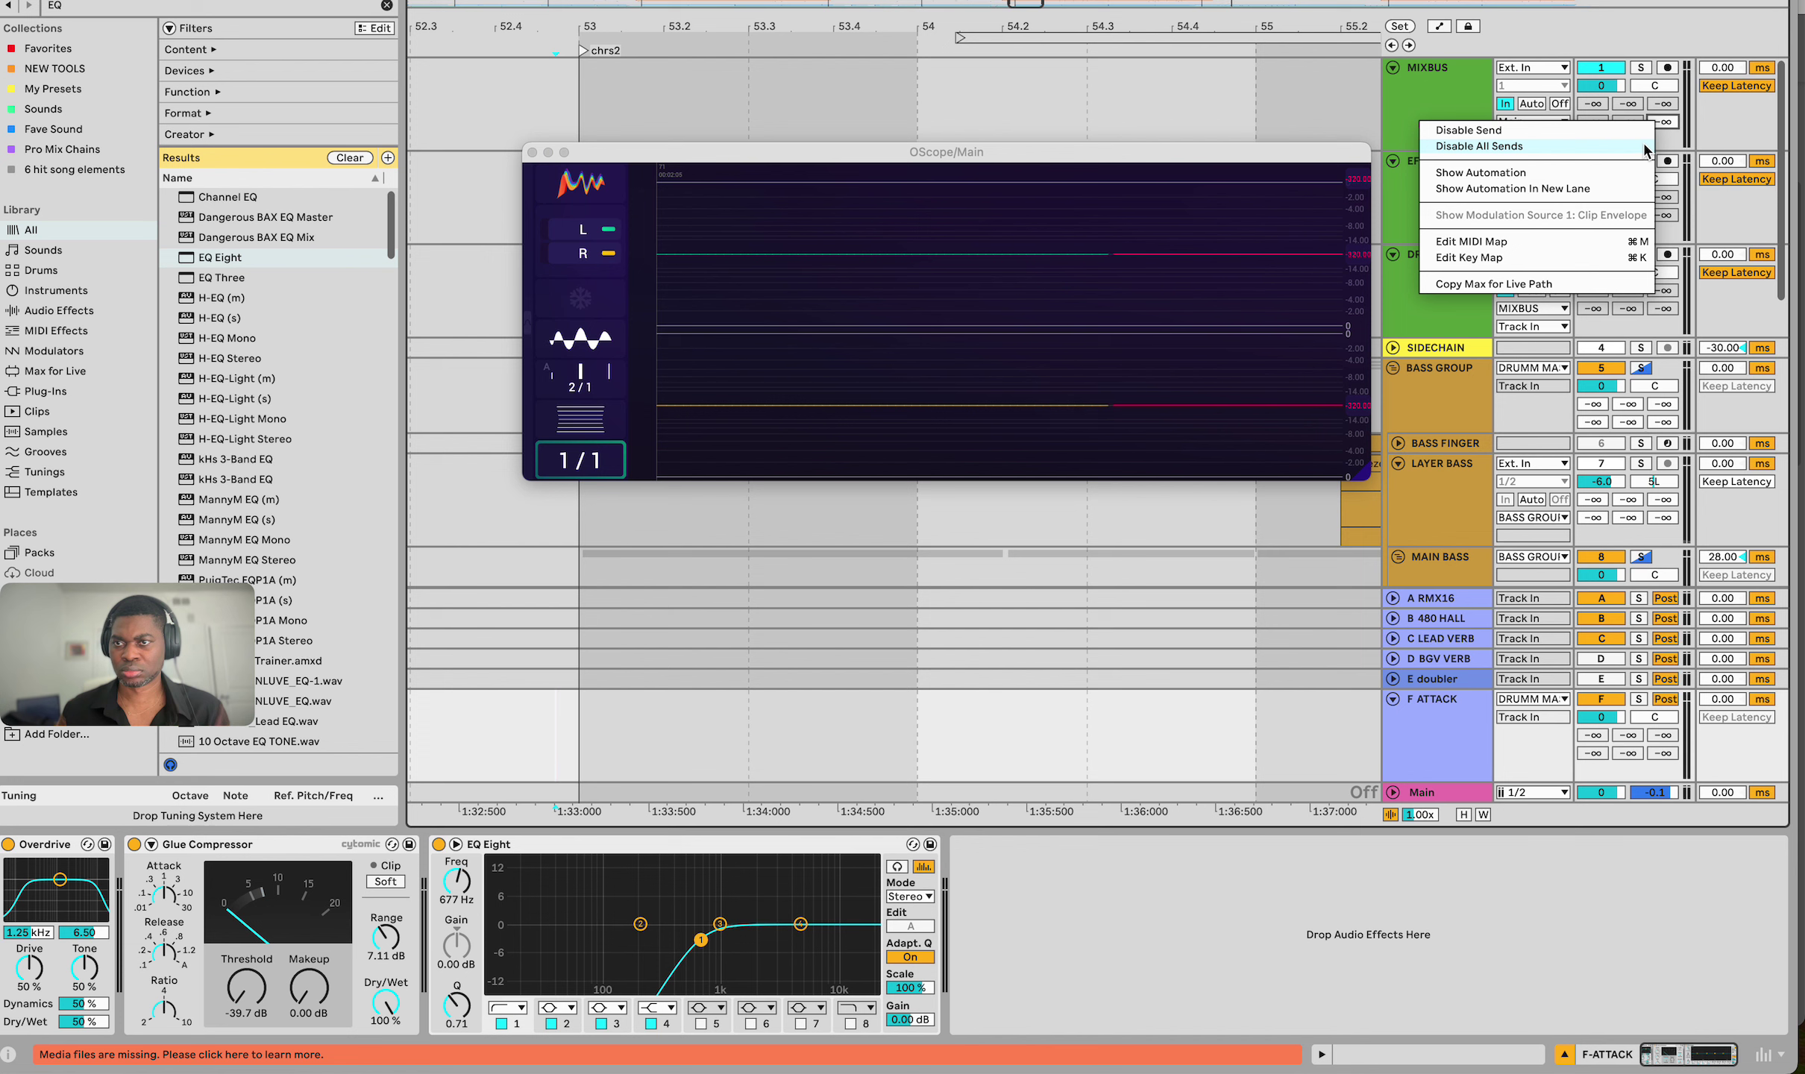
pyautogui.click(1643, 146)
pyautogui.press('space')
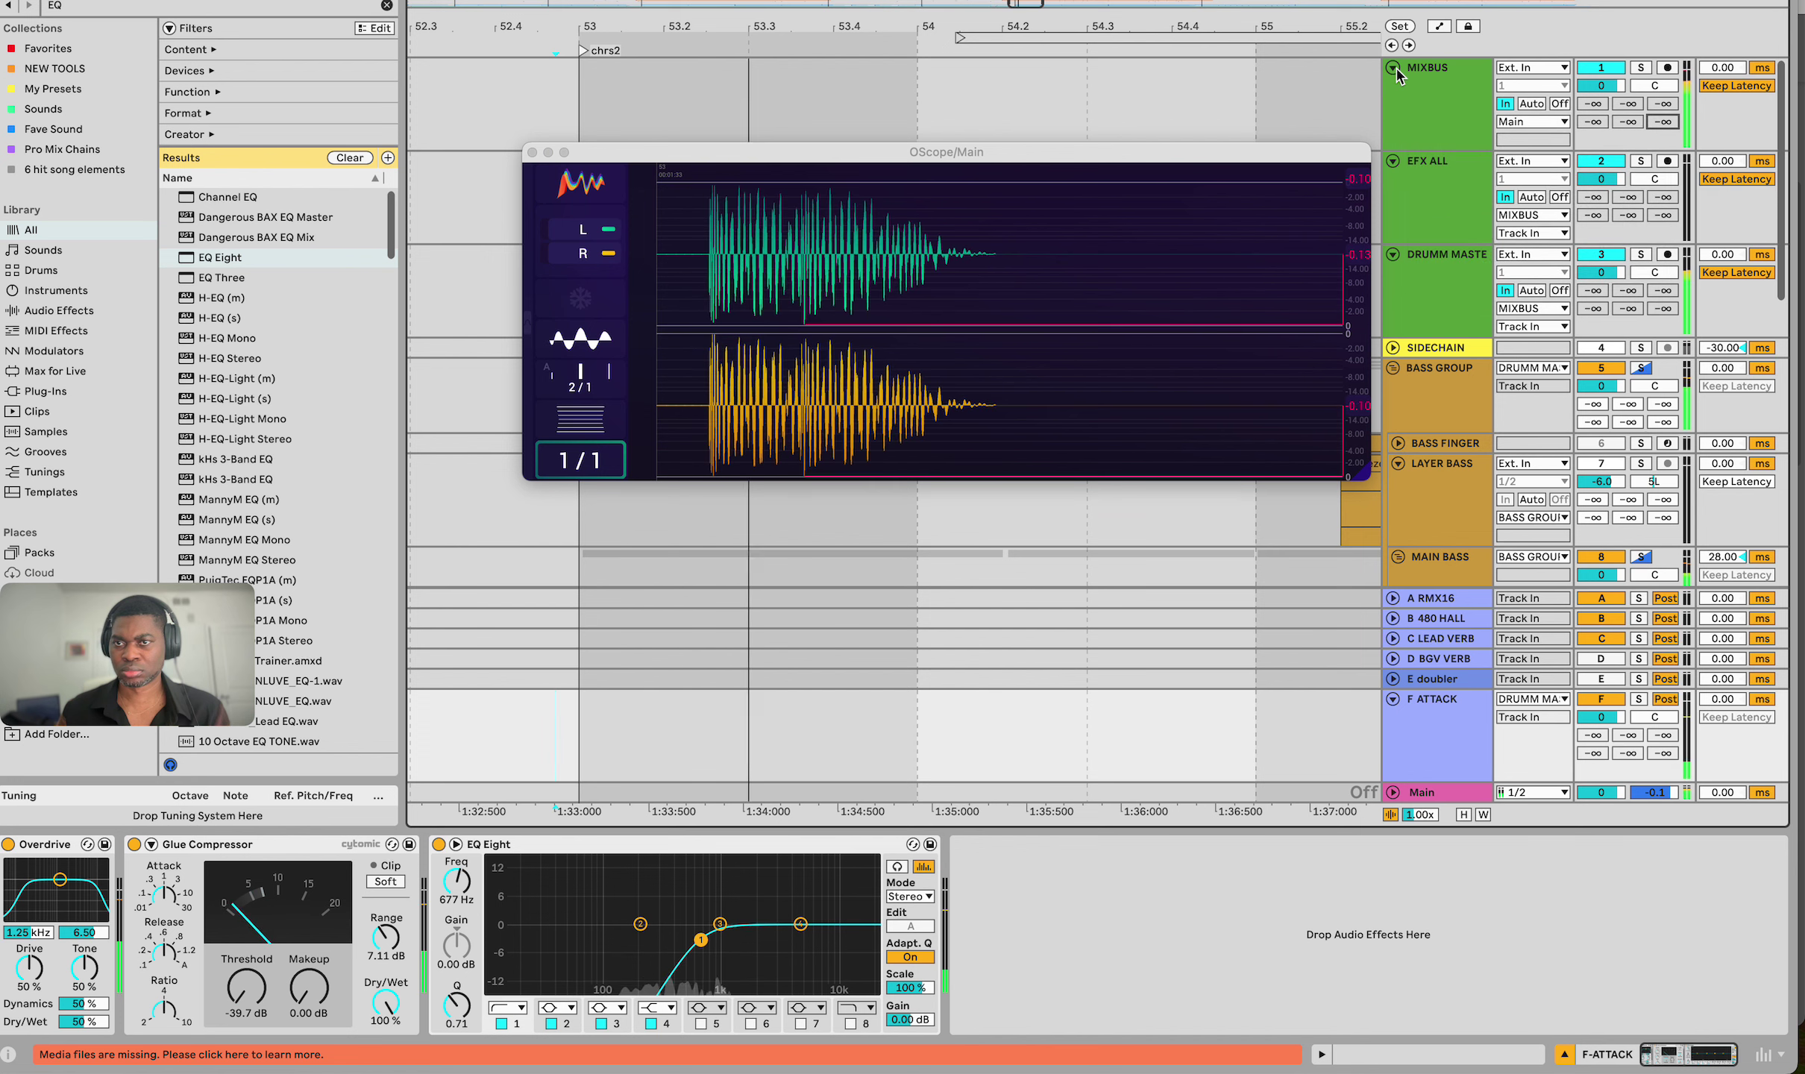
pyautogui.click(1392, 67)
pyautogui.click(1393, 88)
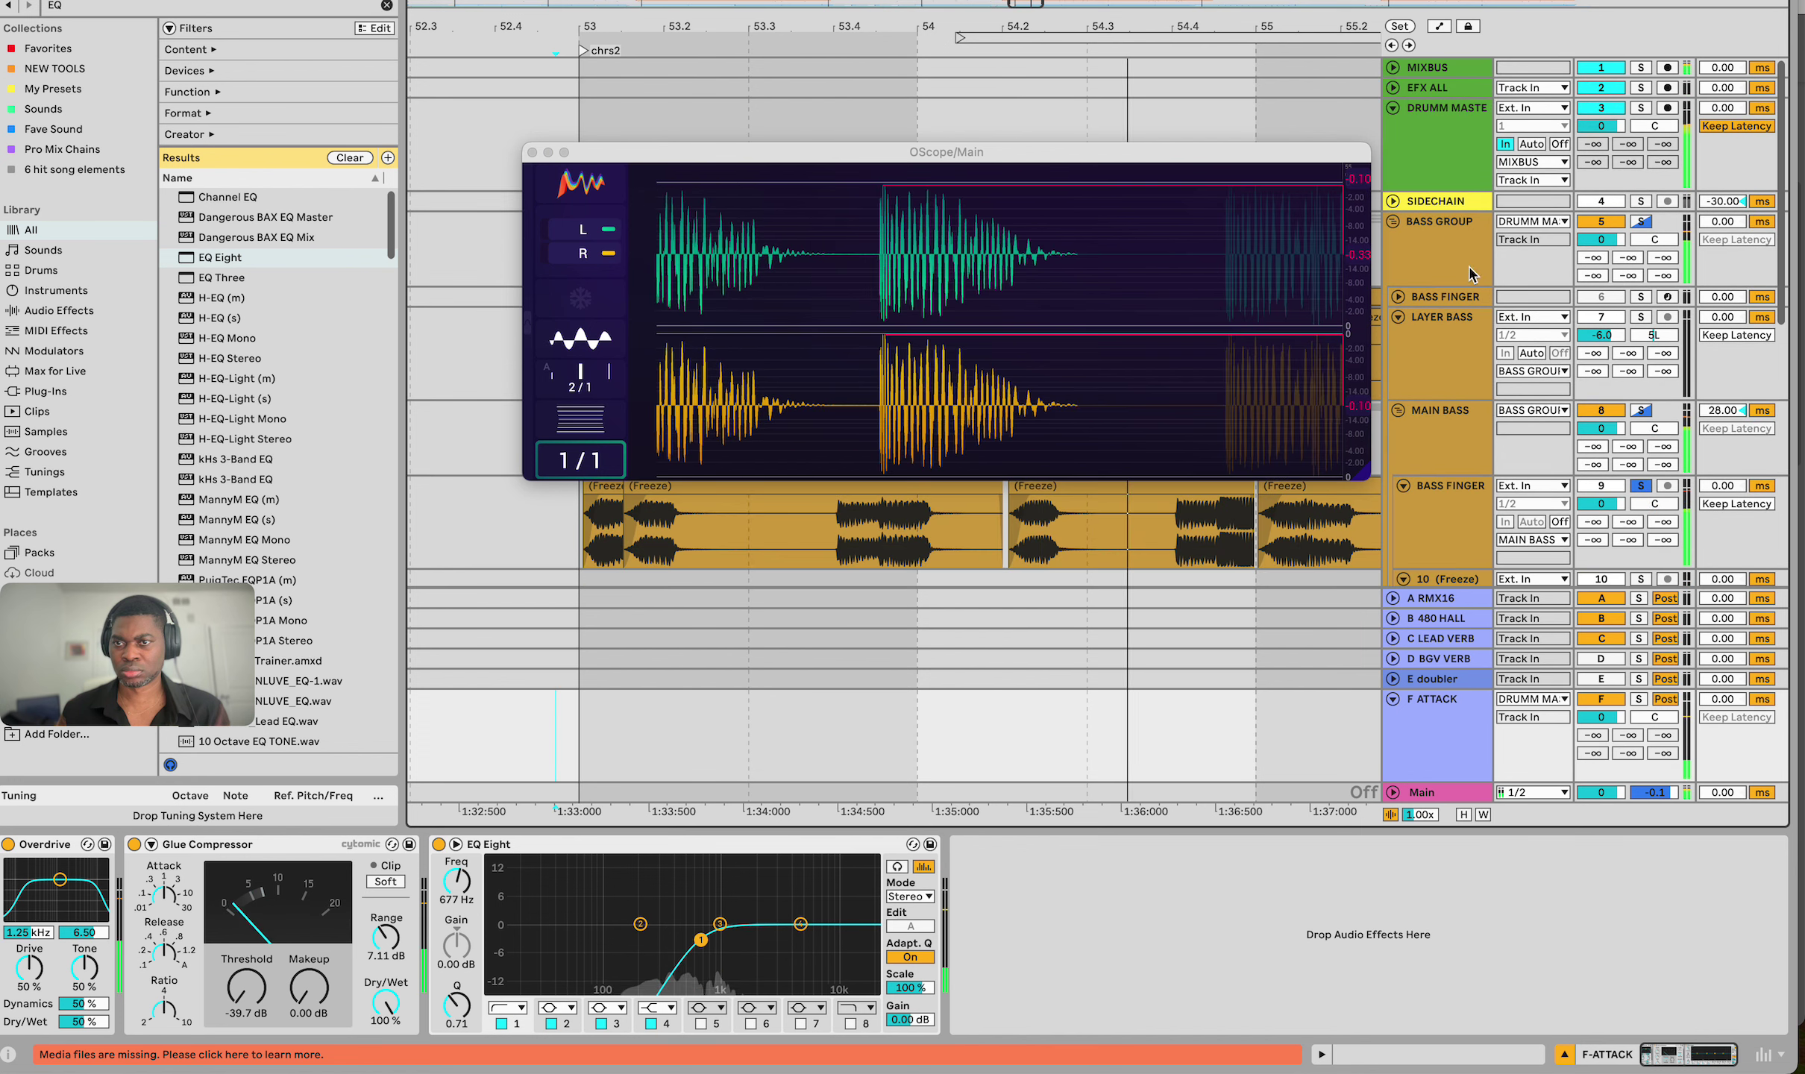
# Solo the ATTACK return and set its Overdrive drive to 48 % and its Glue Compressor makeup to 3.97 dB
pyautogui.click(1464, 746)
pyautogui.press('s')
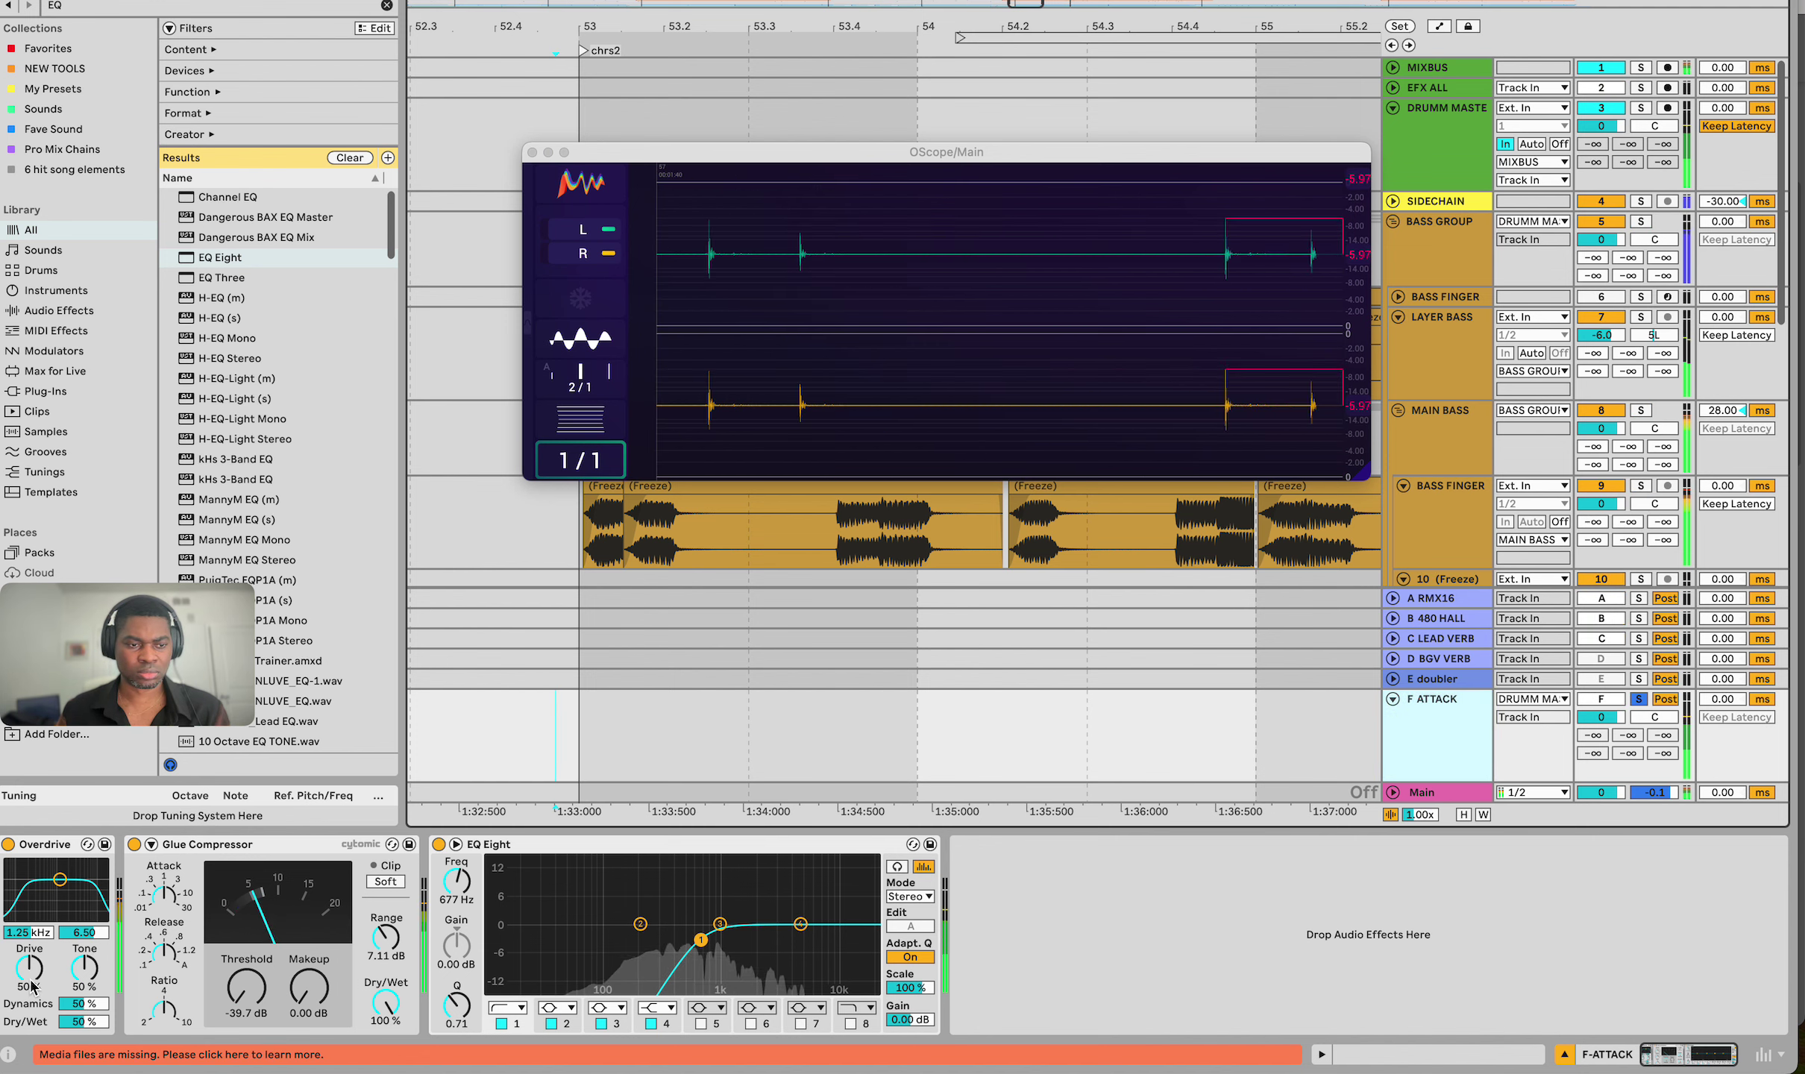
pyautogui.moveTo(32, 986); pyautogui.dragTo(31, 1002)
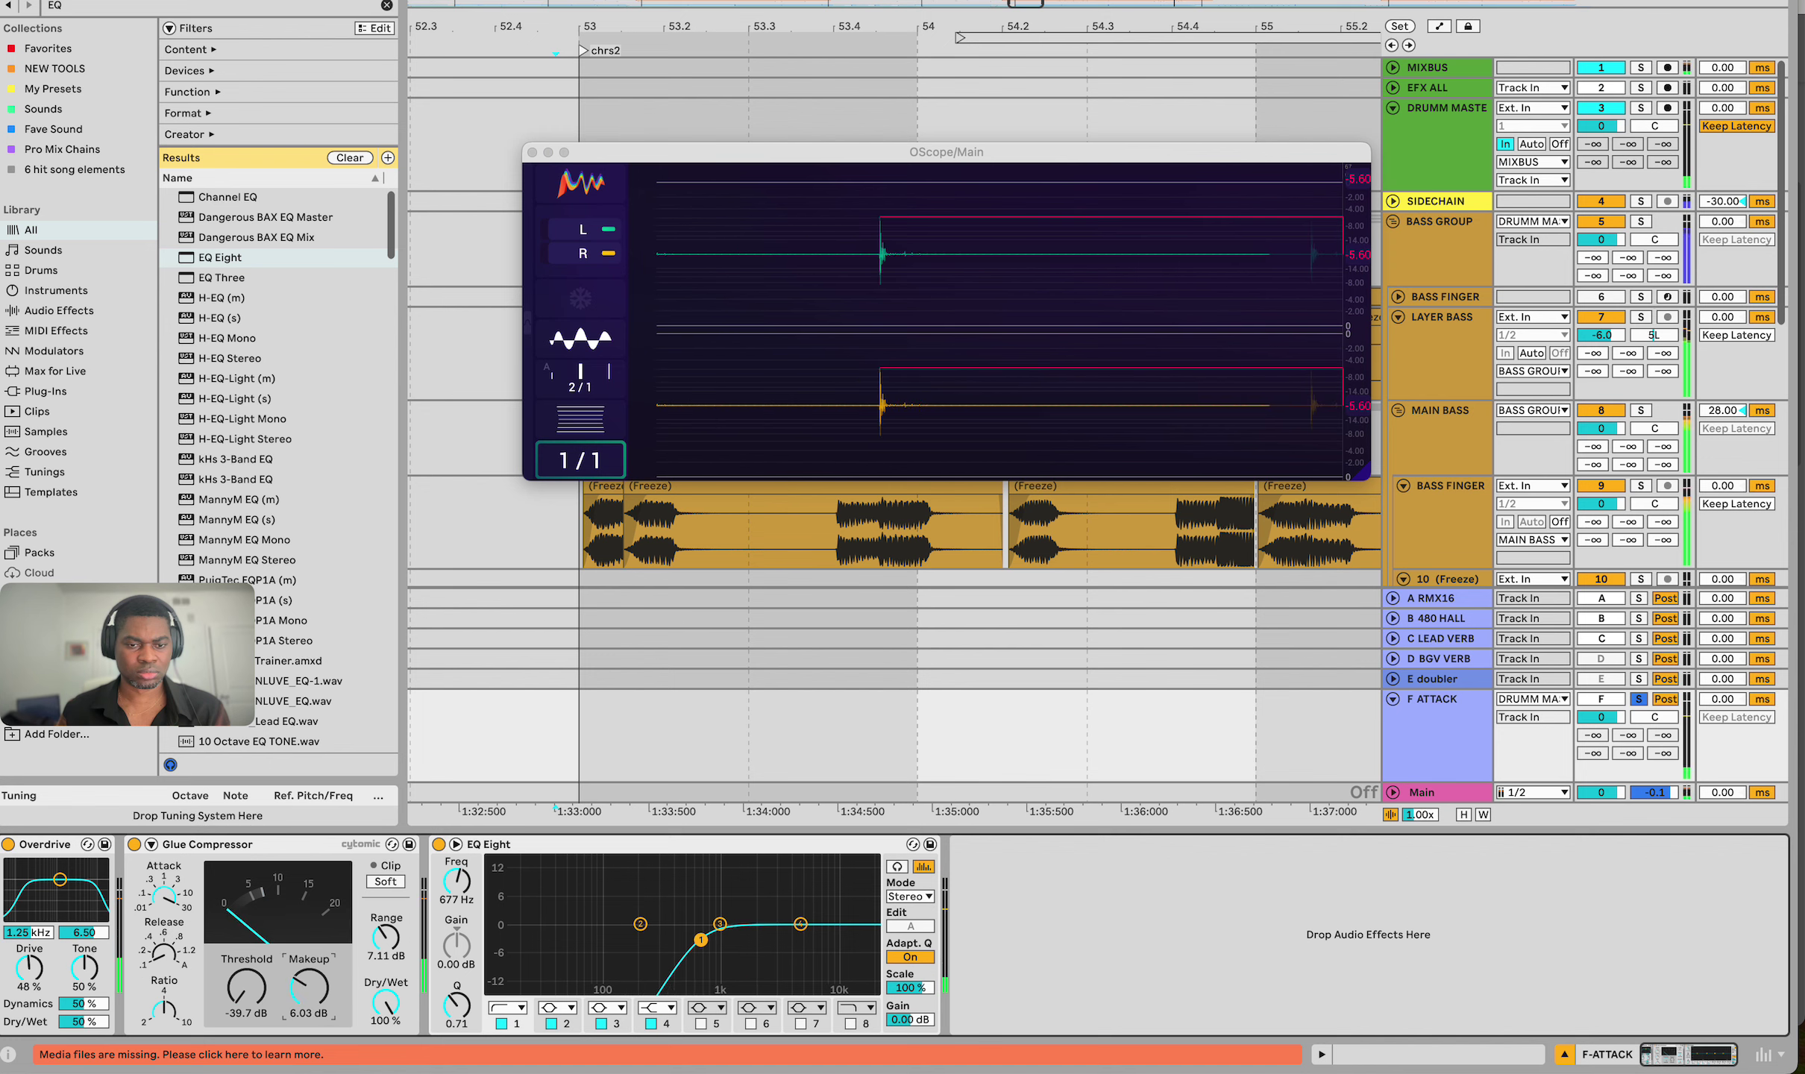
pyautogui.moveTo(308, 988); pyautogui.dragTo(308, 999)
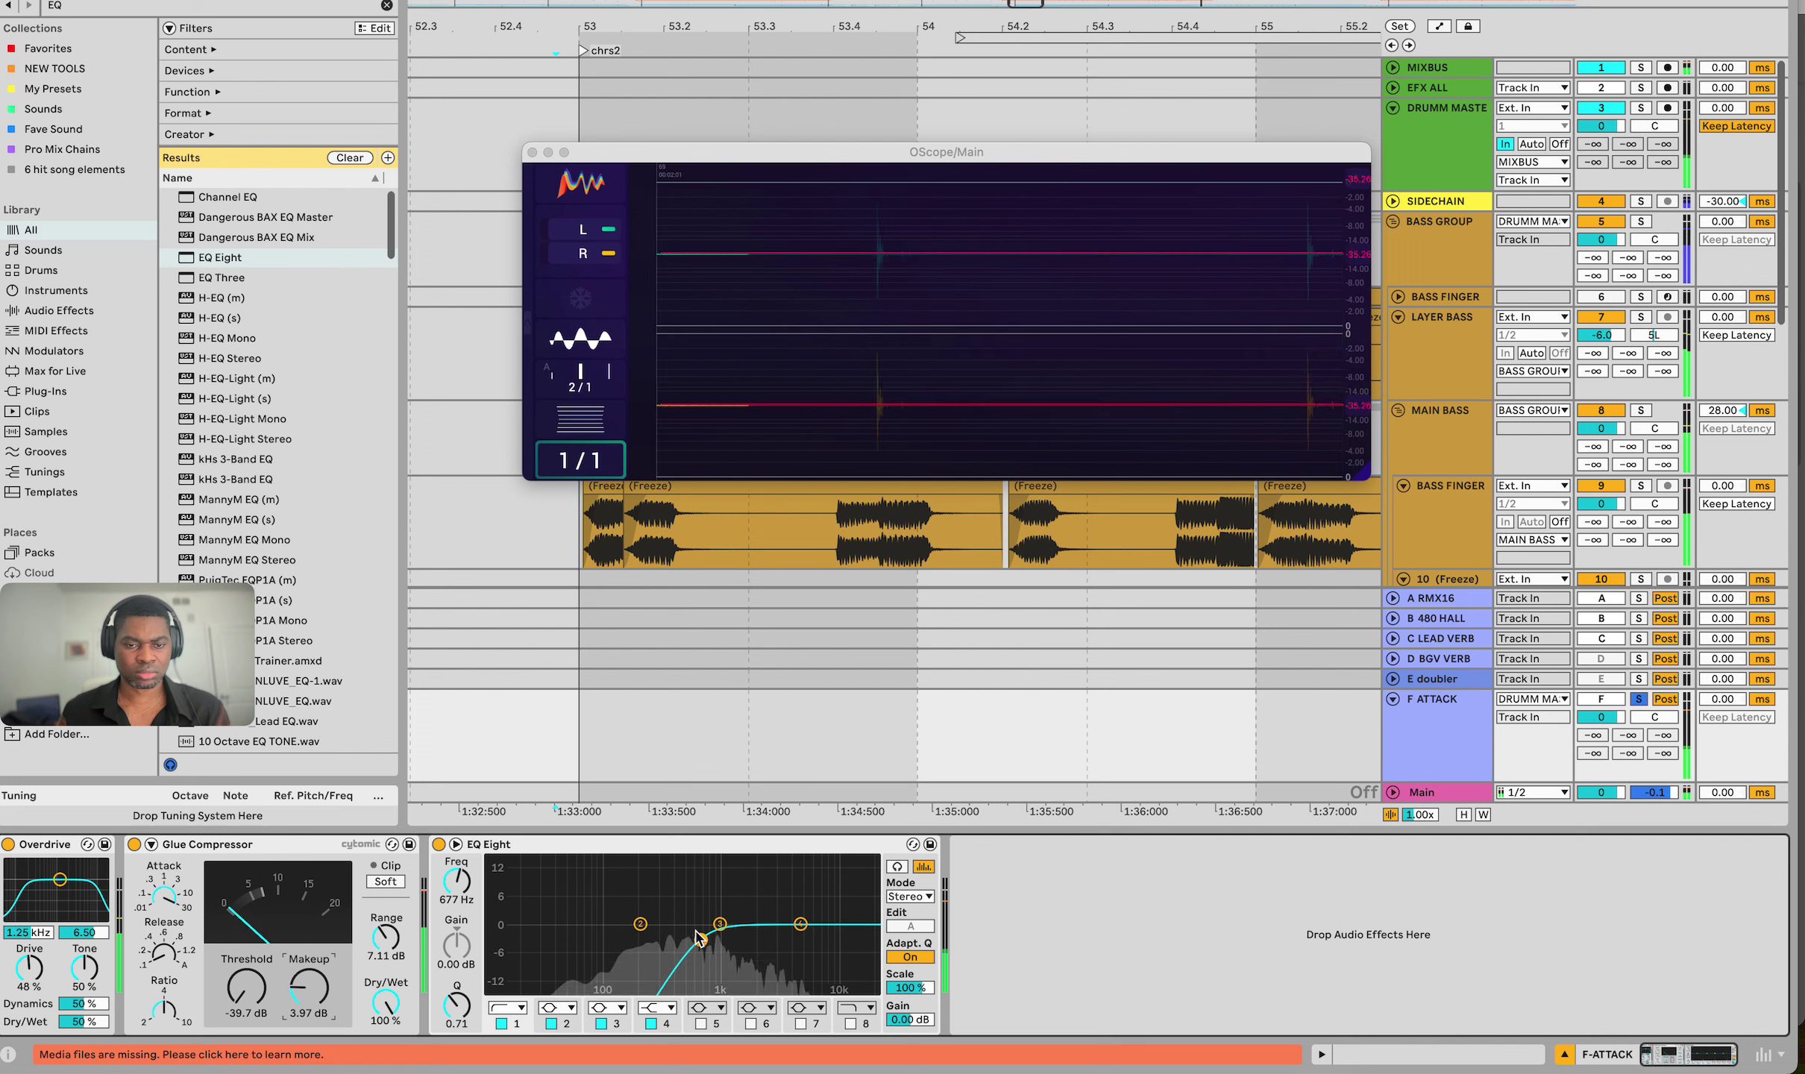
# Unsolo the ATTACK return and set its EQ Eight low-cut band to 696 Hz while playing back the chorus
pyautogui.press('space')
pyautogui.moveTo(701, 939); pyautogui.dragTo(675, 939)
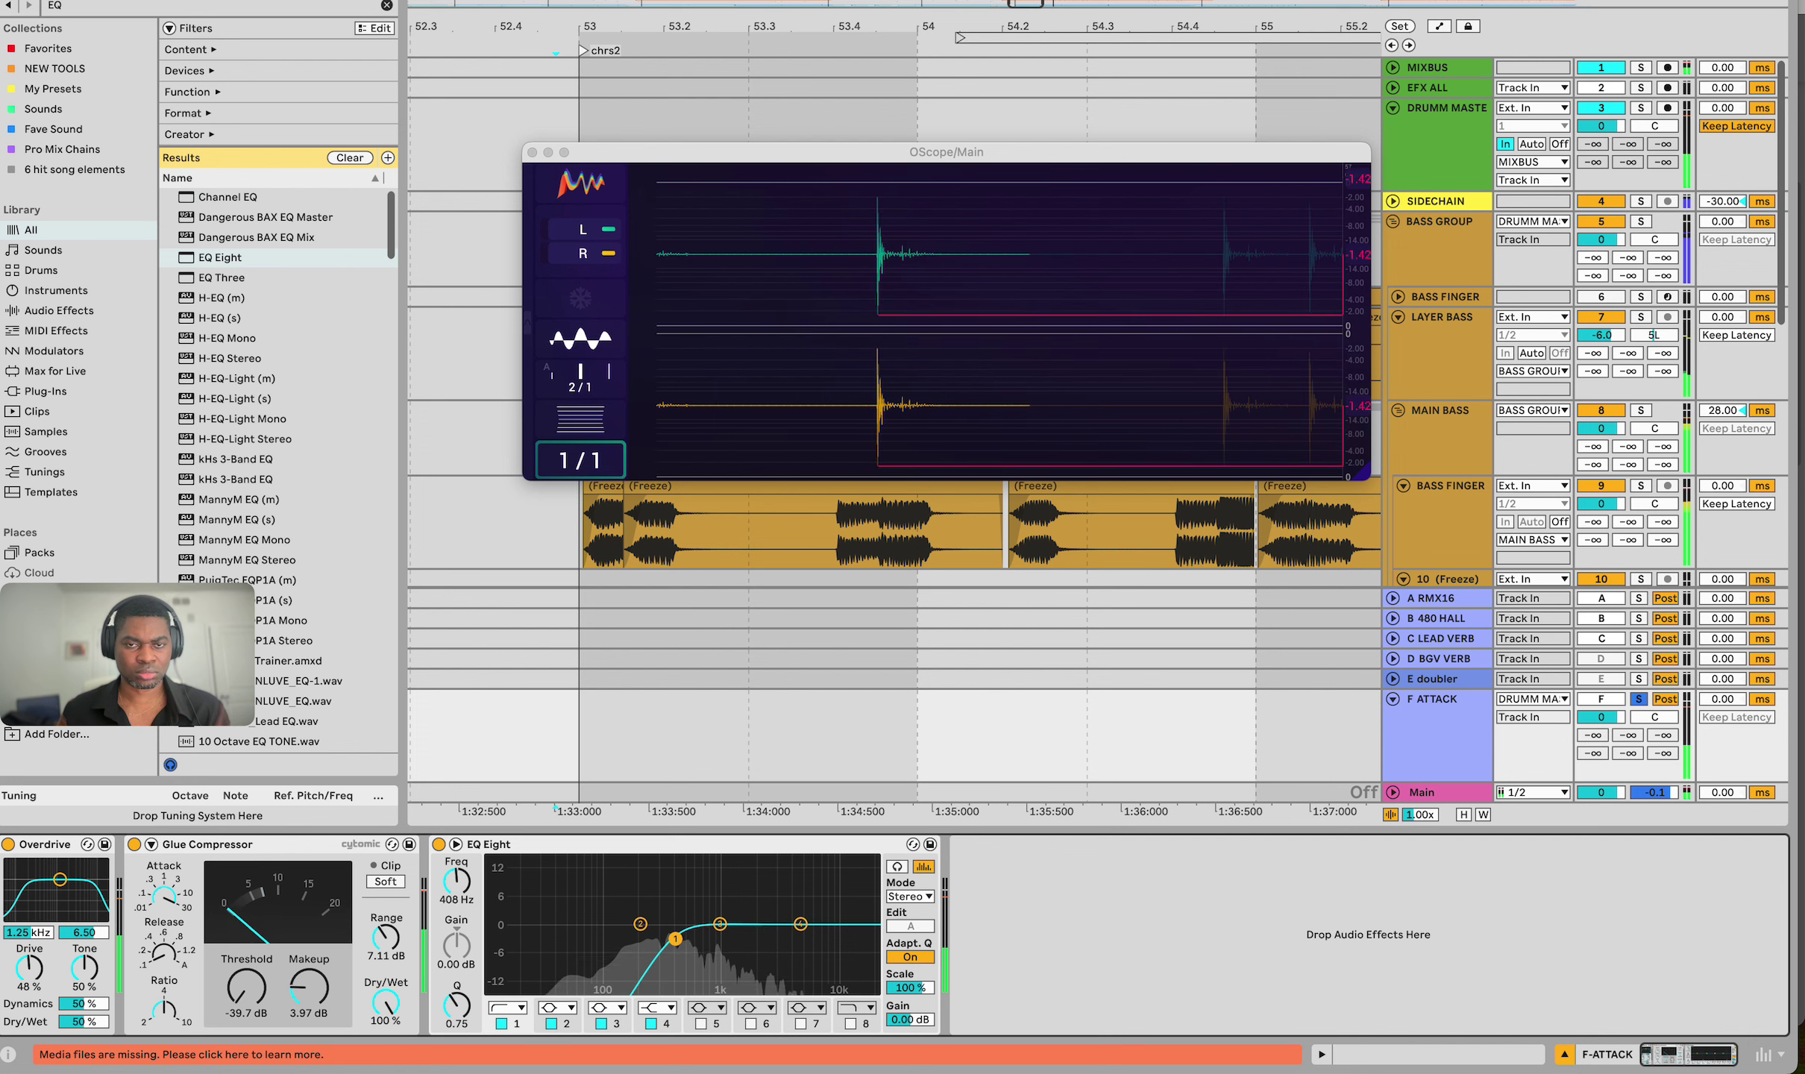
pyautogui.press('space')
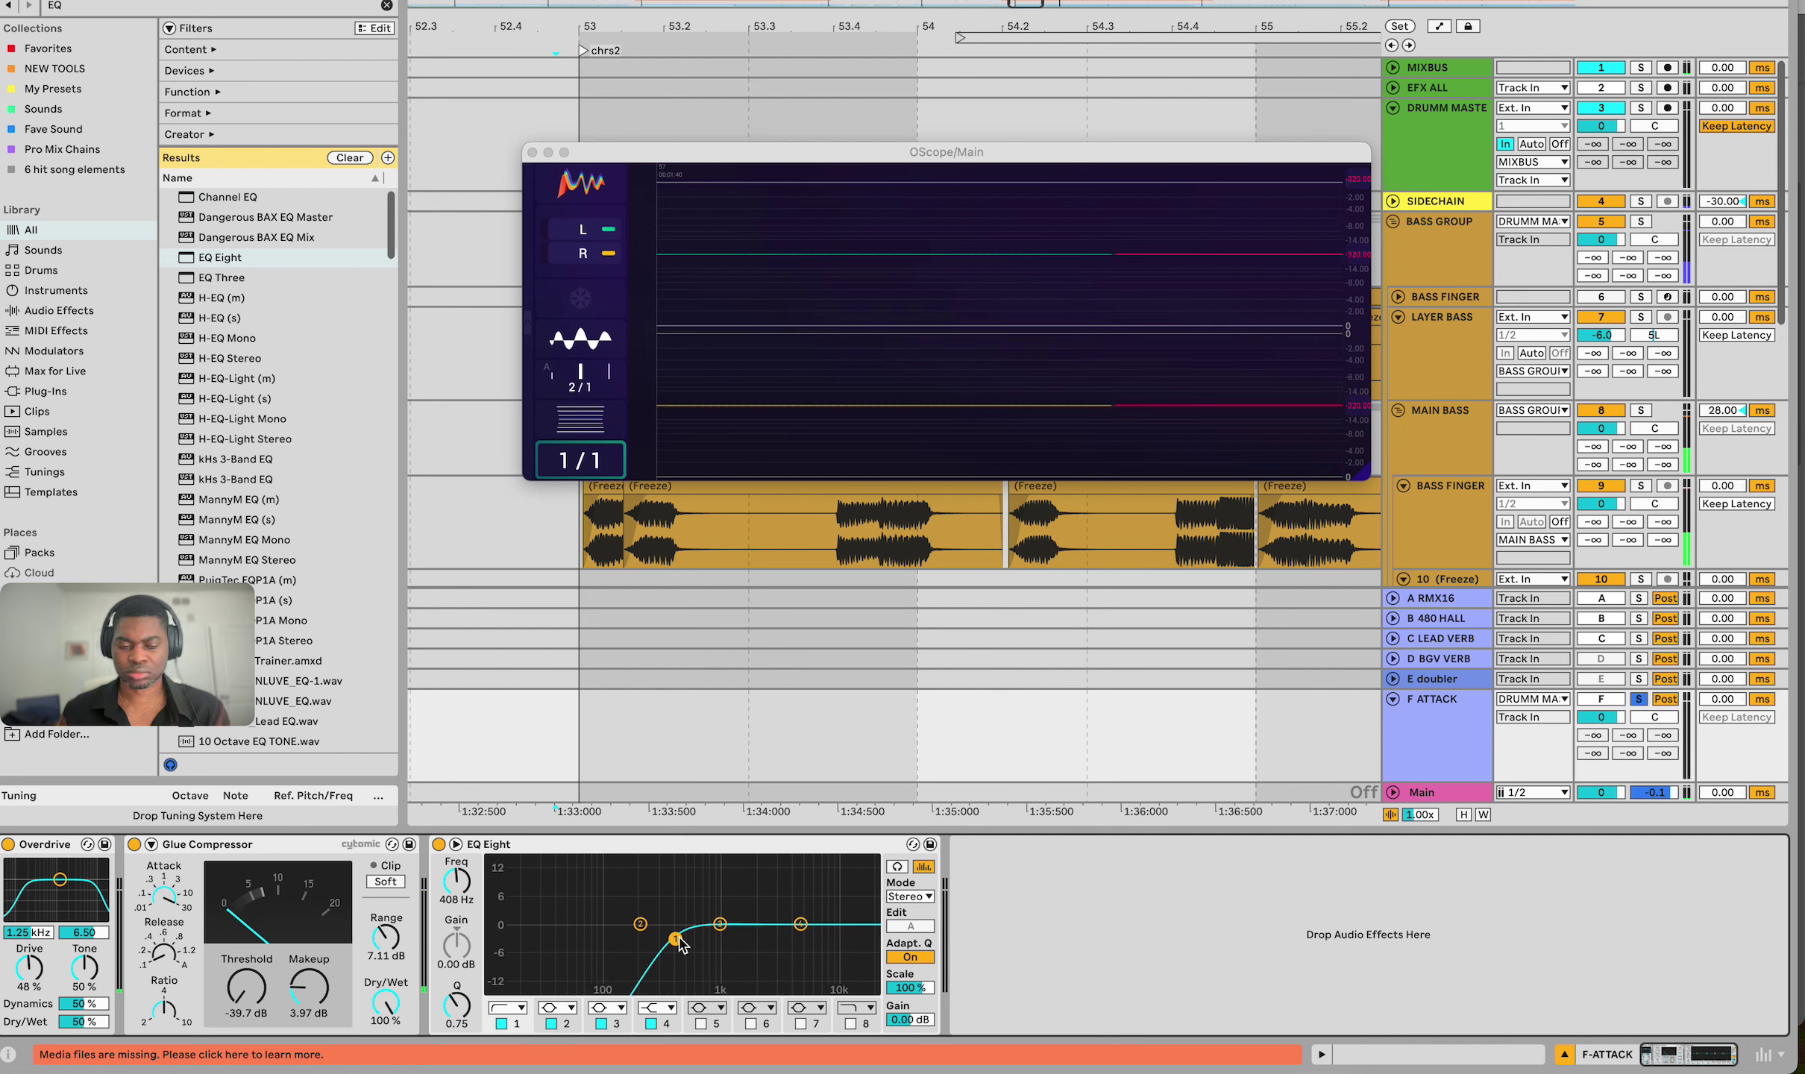
pyautogui.press('space')
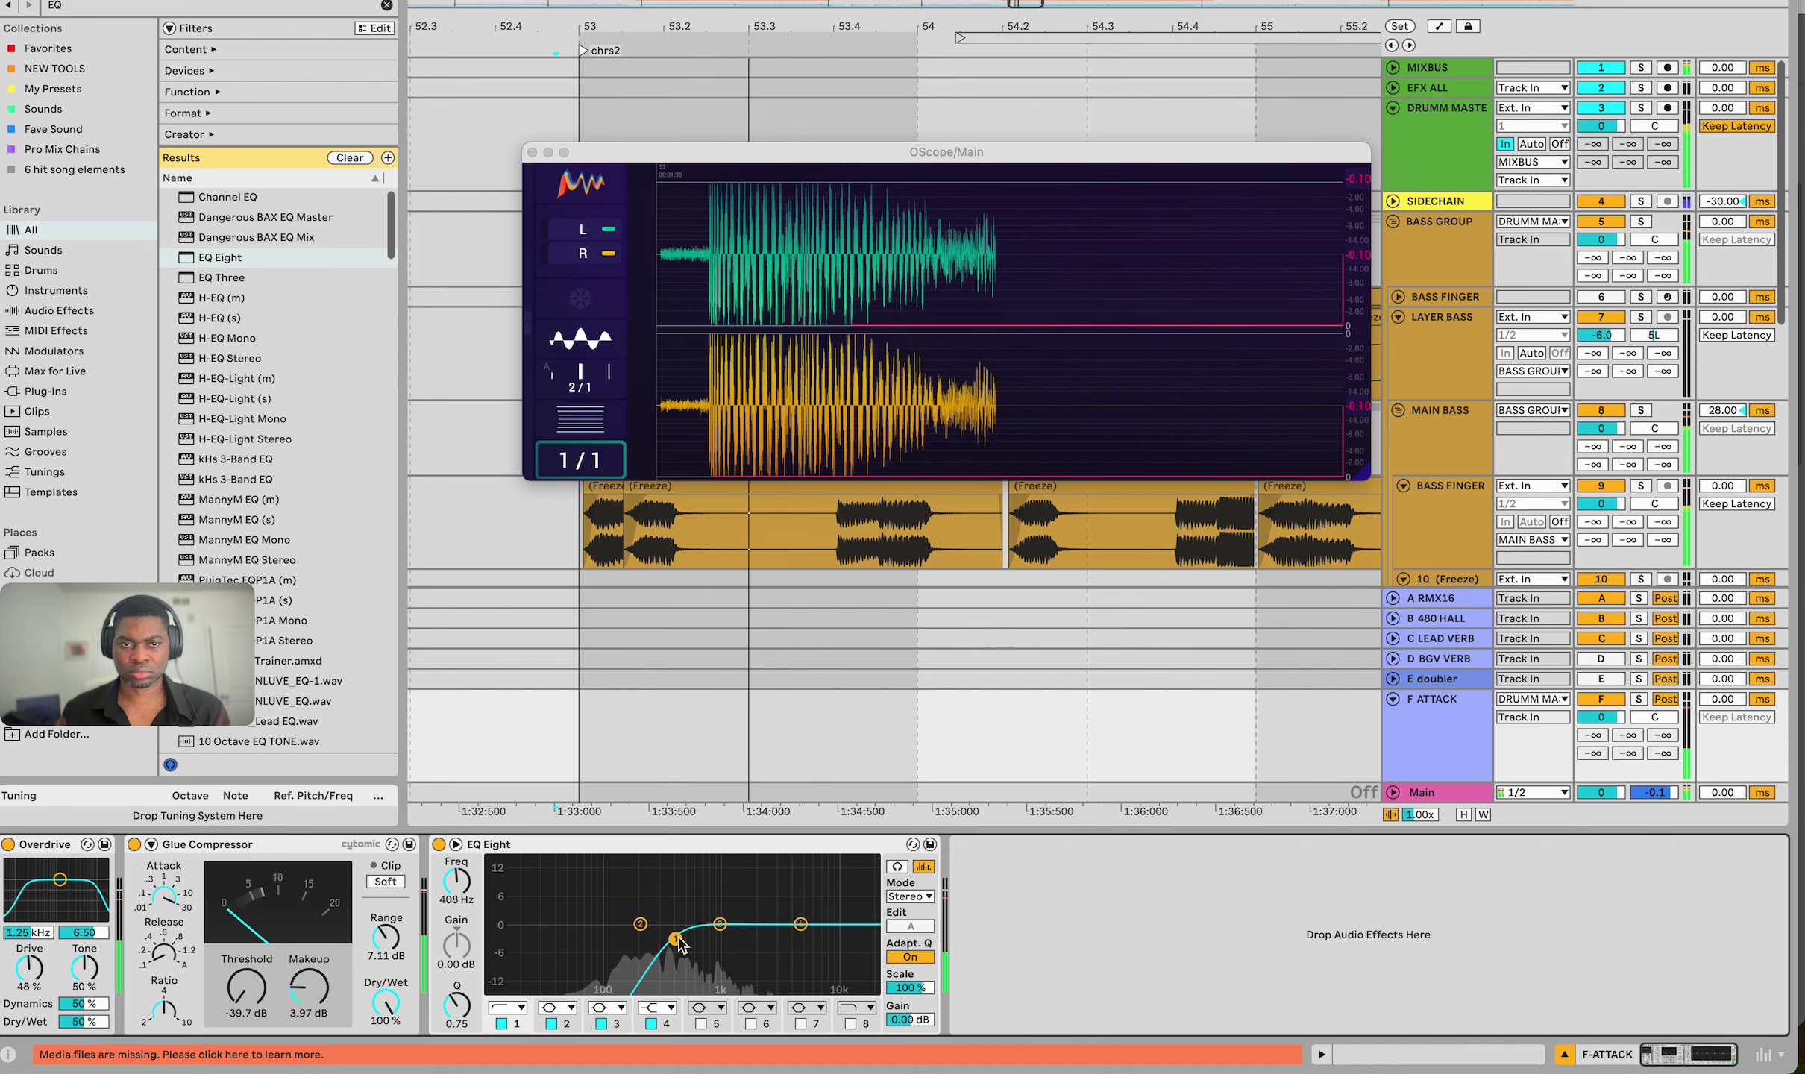
pyautogui.moveTo(675, 939); pyautogui.dragTo(702, 940)
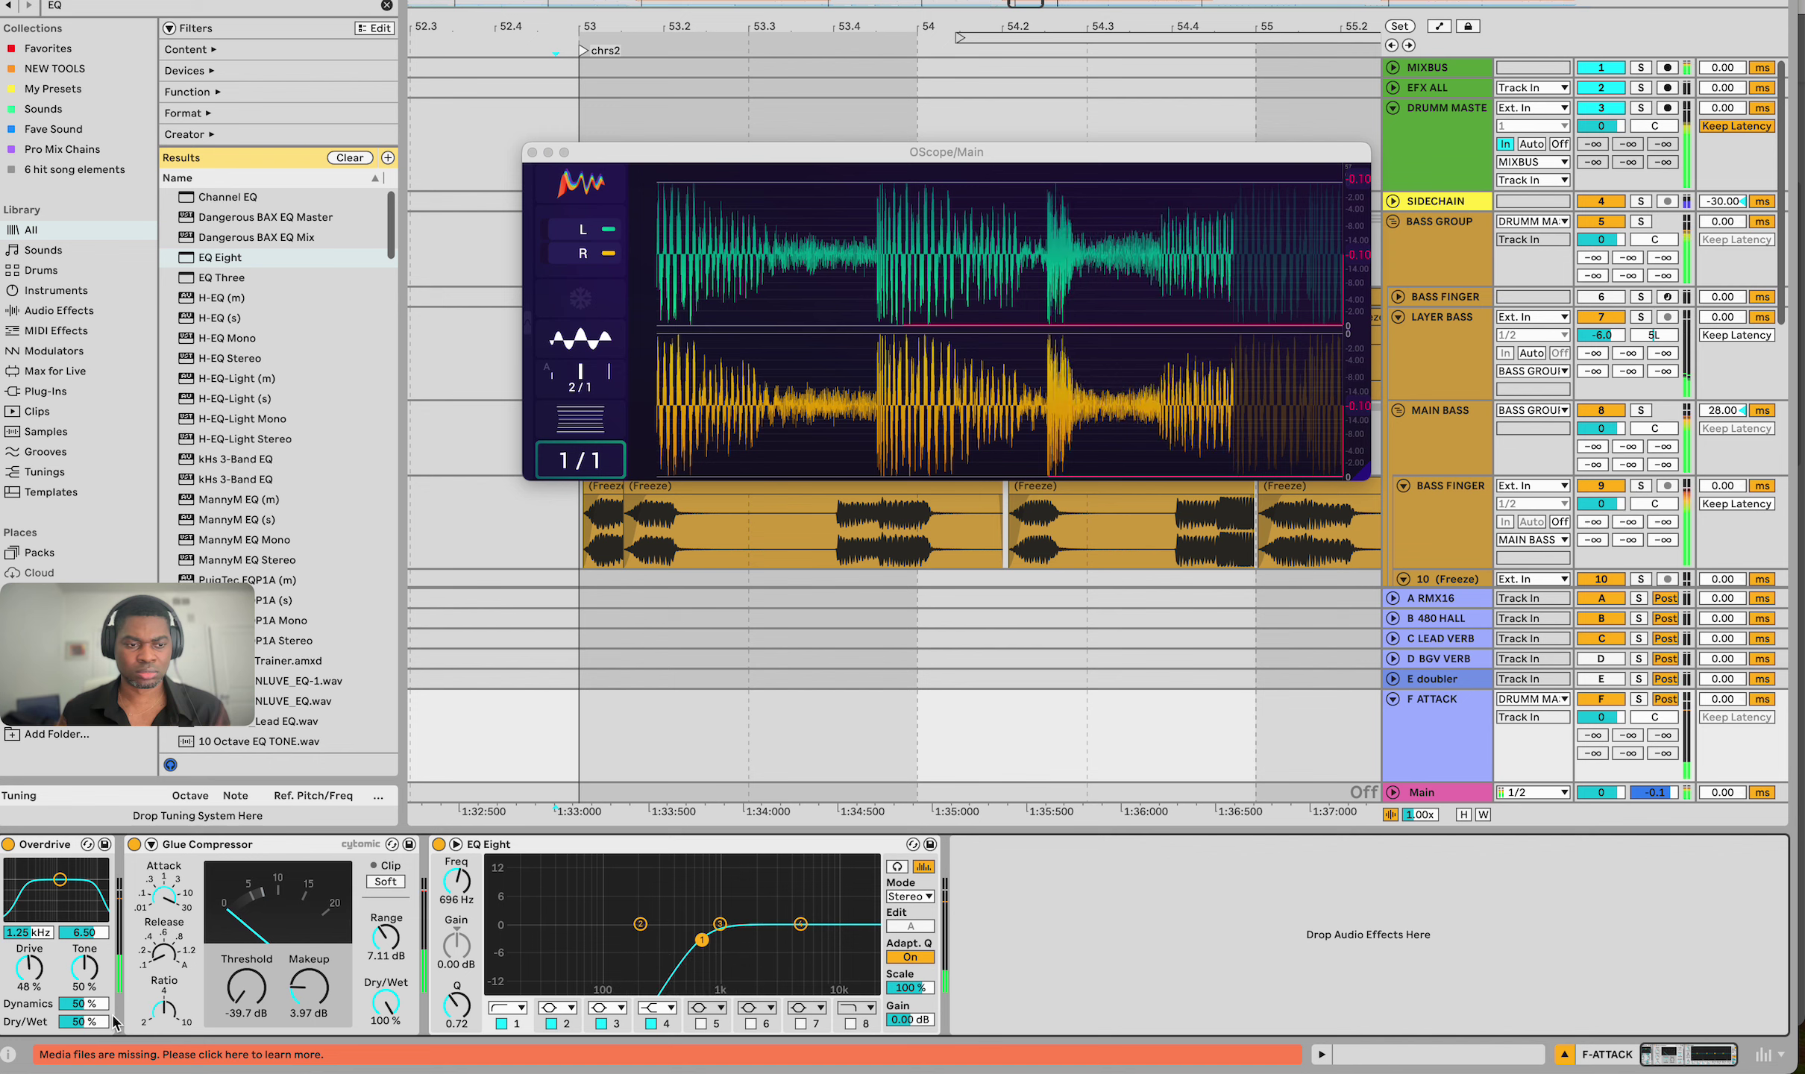
# Set the Overdrive to 598 Hz, drive 49 % and dry/wet 52 %, set the Glue Compressor's range to 29.3 dB, and restart playback
pyautogui.moveTo(84, 1021); pyautogui.dragTo(84, 1029)
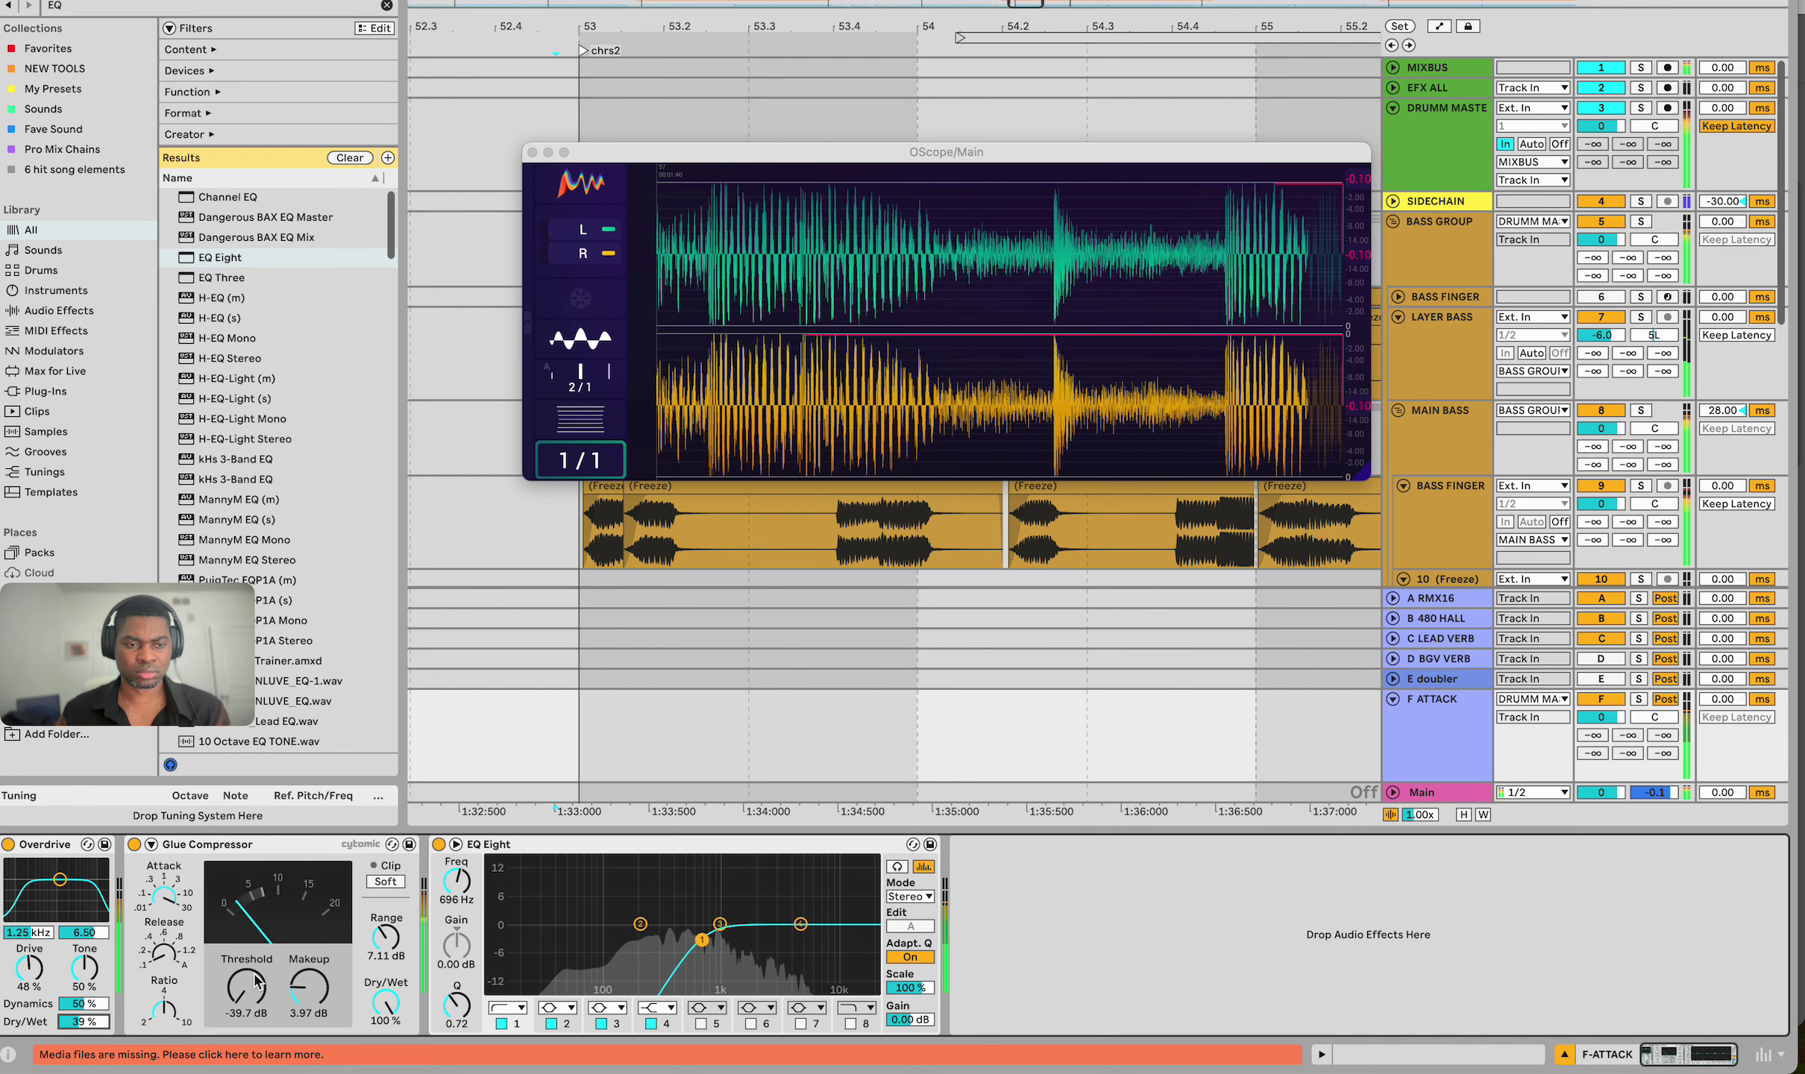
pyautogui.moveTo(385, 937)
pyautogui.mouseDown()
pyautogui.moveTo(385, 895)
pyautogui.moveTo(386, 926)
pyautogui.mouseUp()
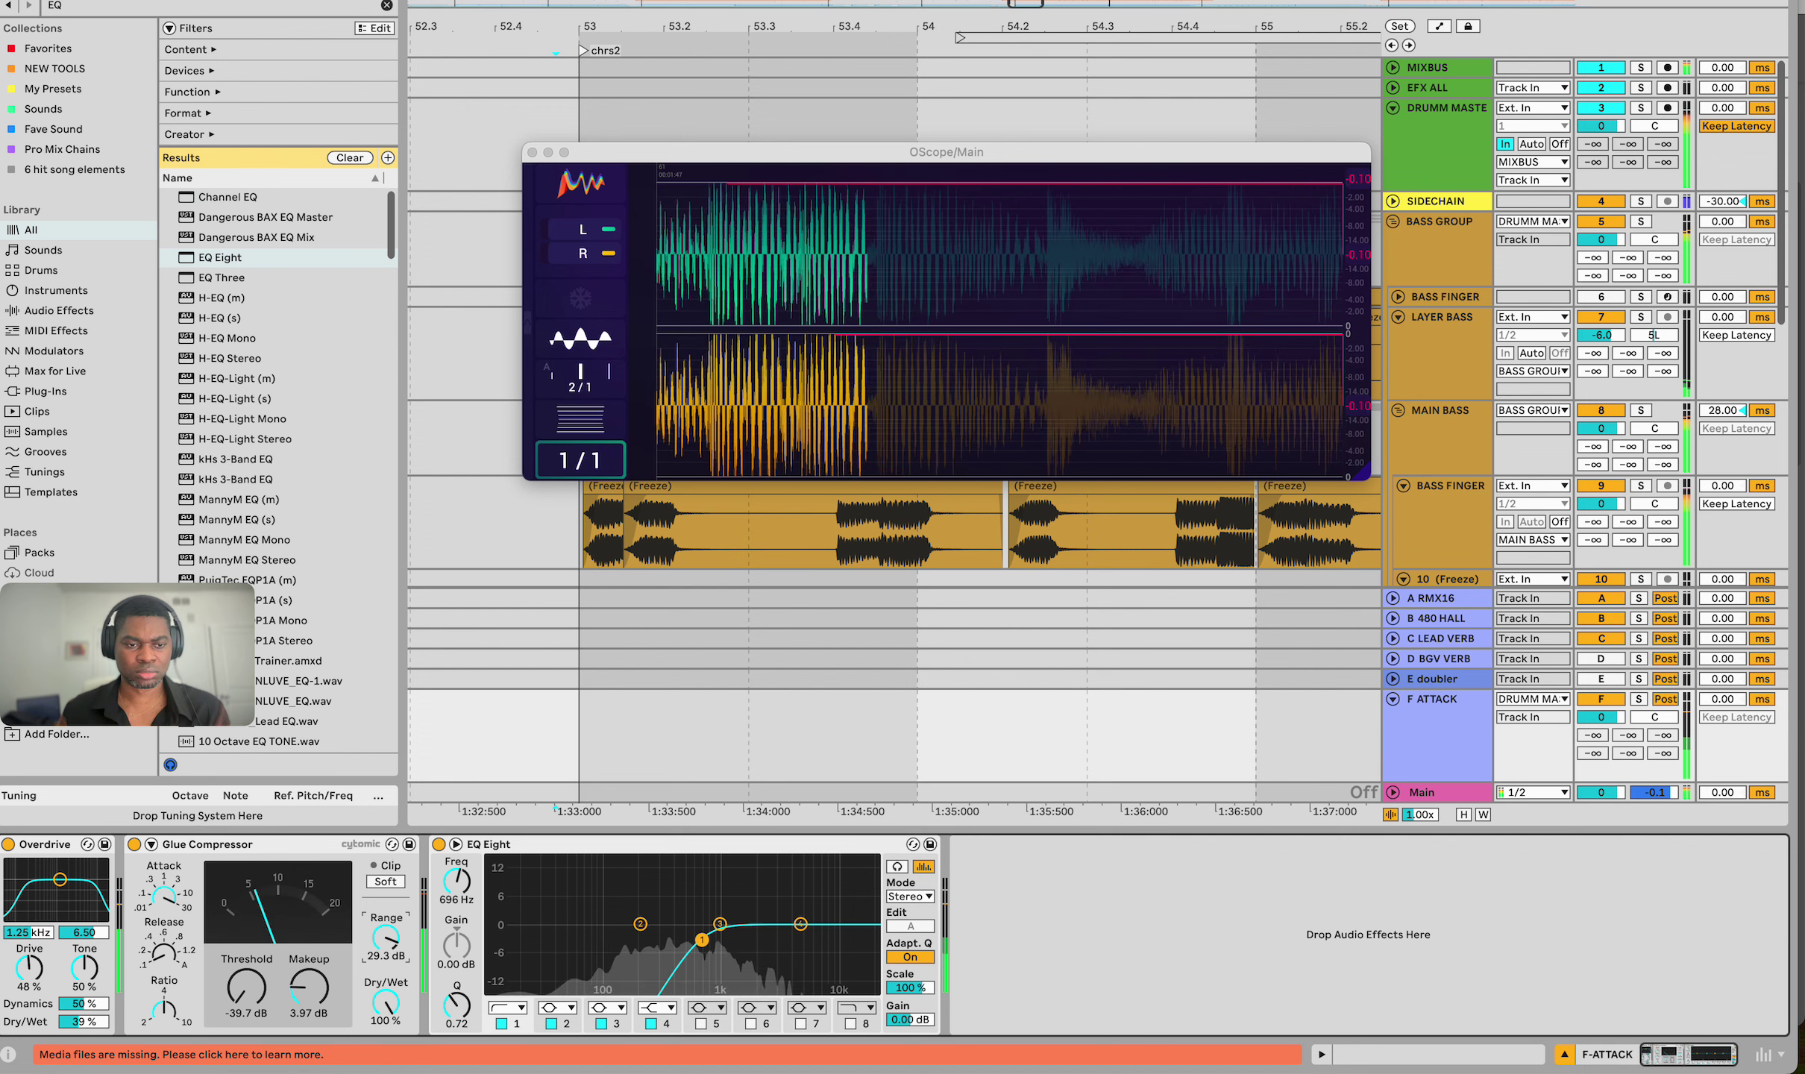
pyautogui.moveTo(86, 1021); pyautogui.dragTo(86, 1002)
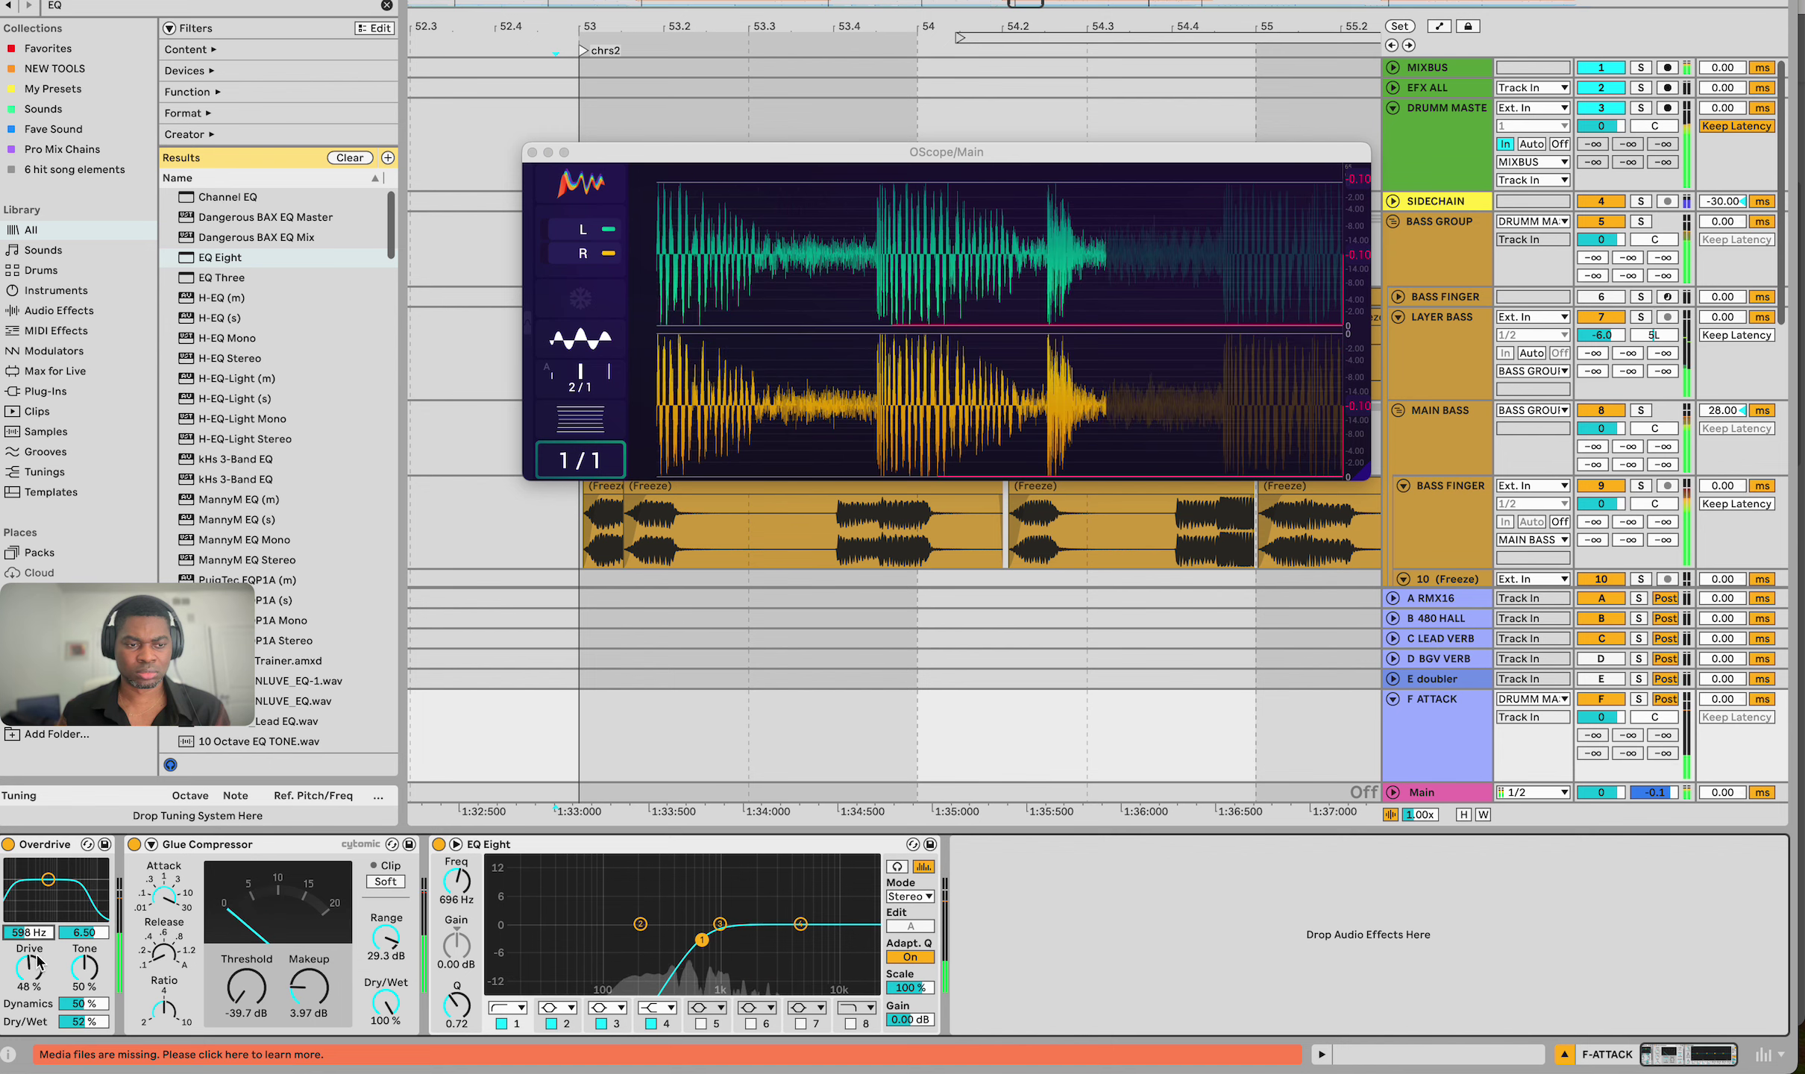
pyautogui.moveTo(37, 962); pyautogui.dragTo(30, 964)
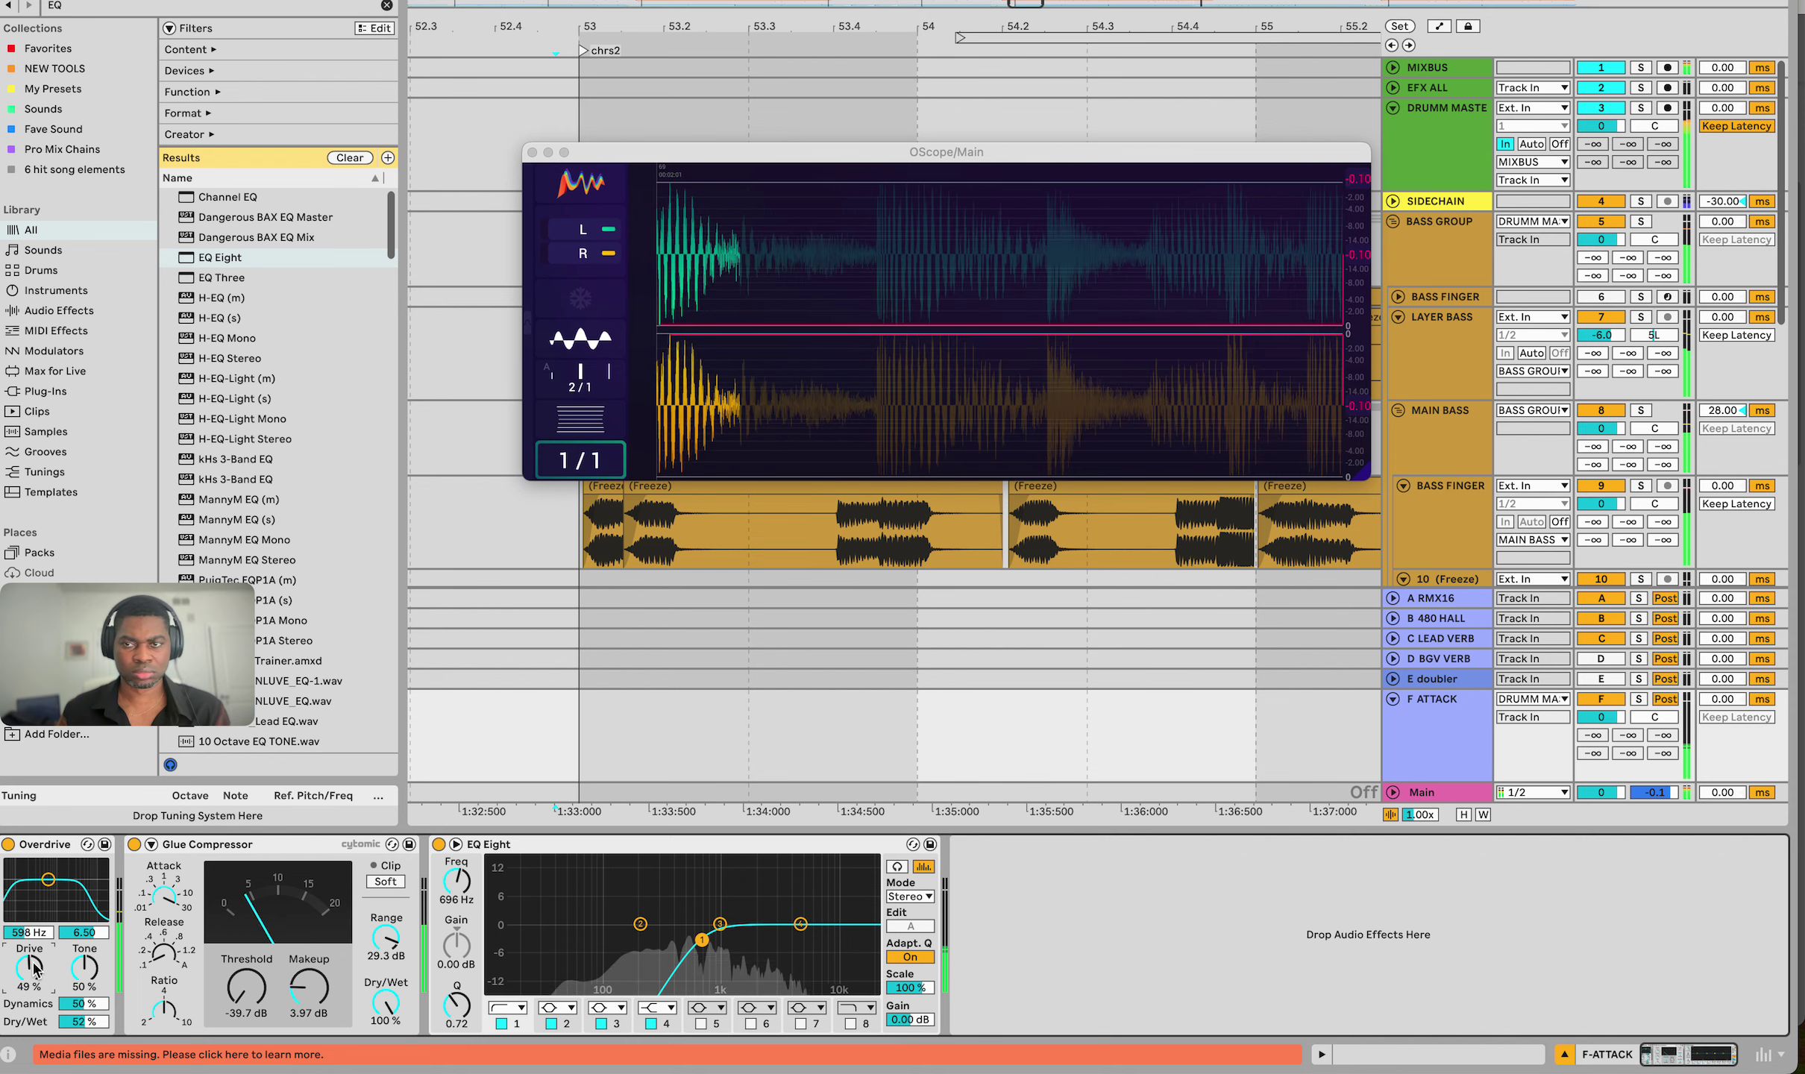
pyautogui.press('space')
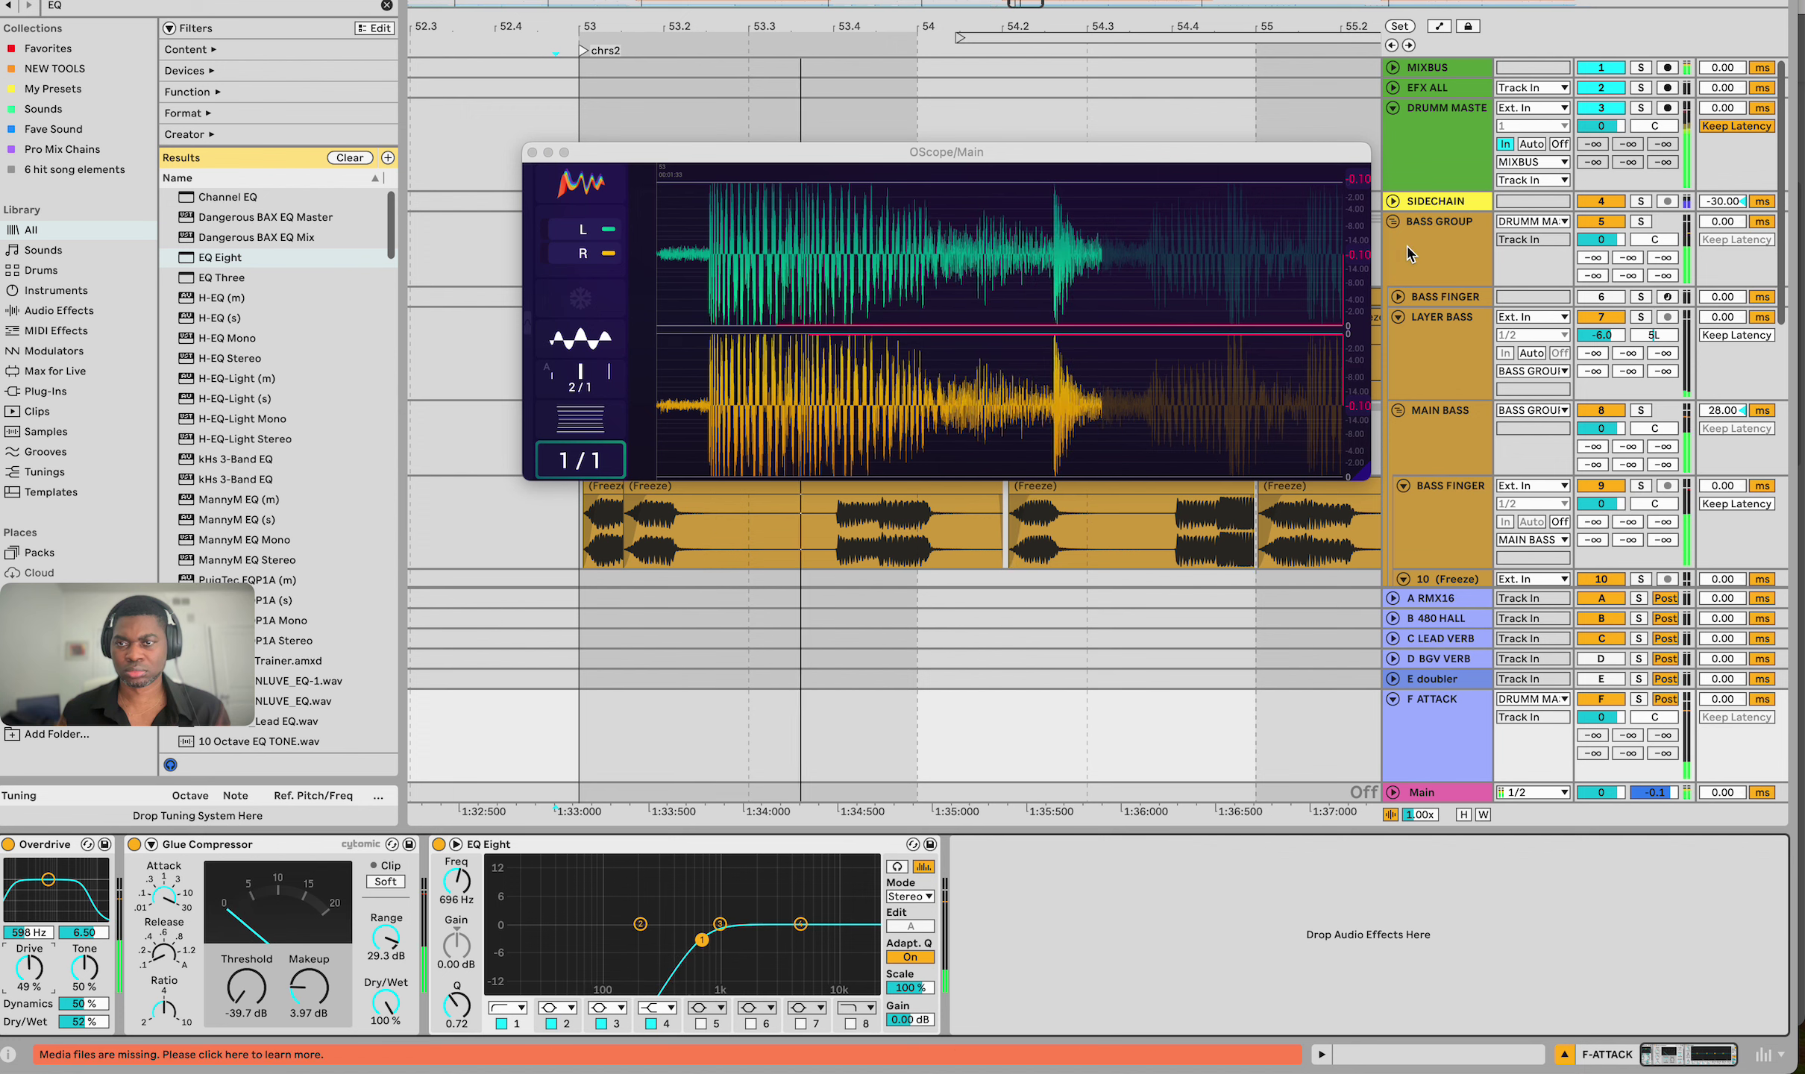
# Fold the BASS GROUP and examine the device chains of the DRUMKIT group and KICK track, including the drum master rack's devices
pyautogui.click(1393, 222)
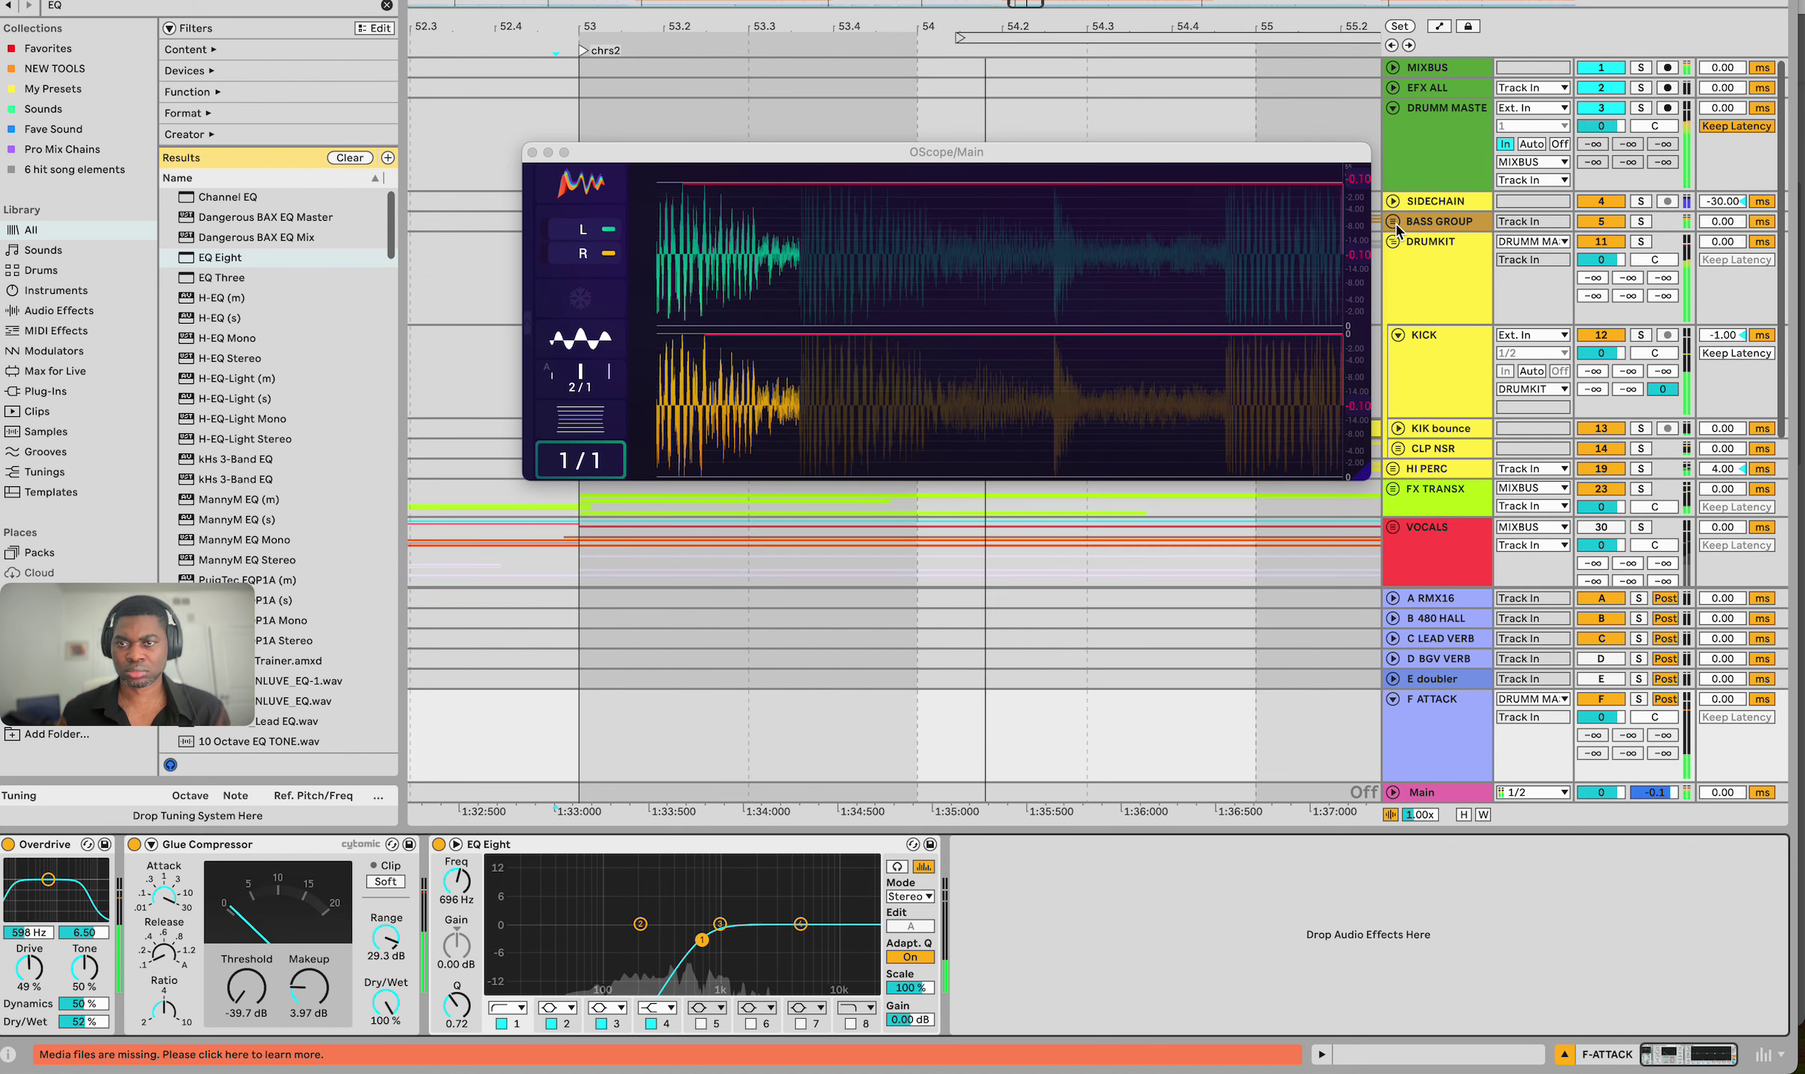
pyautogui.click(1433, 353)
pyautogui.click(1425, 264)
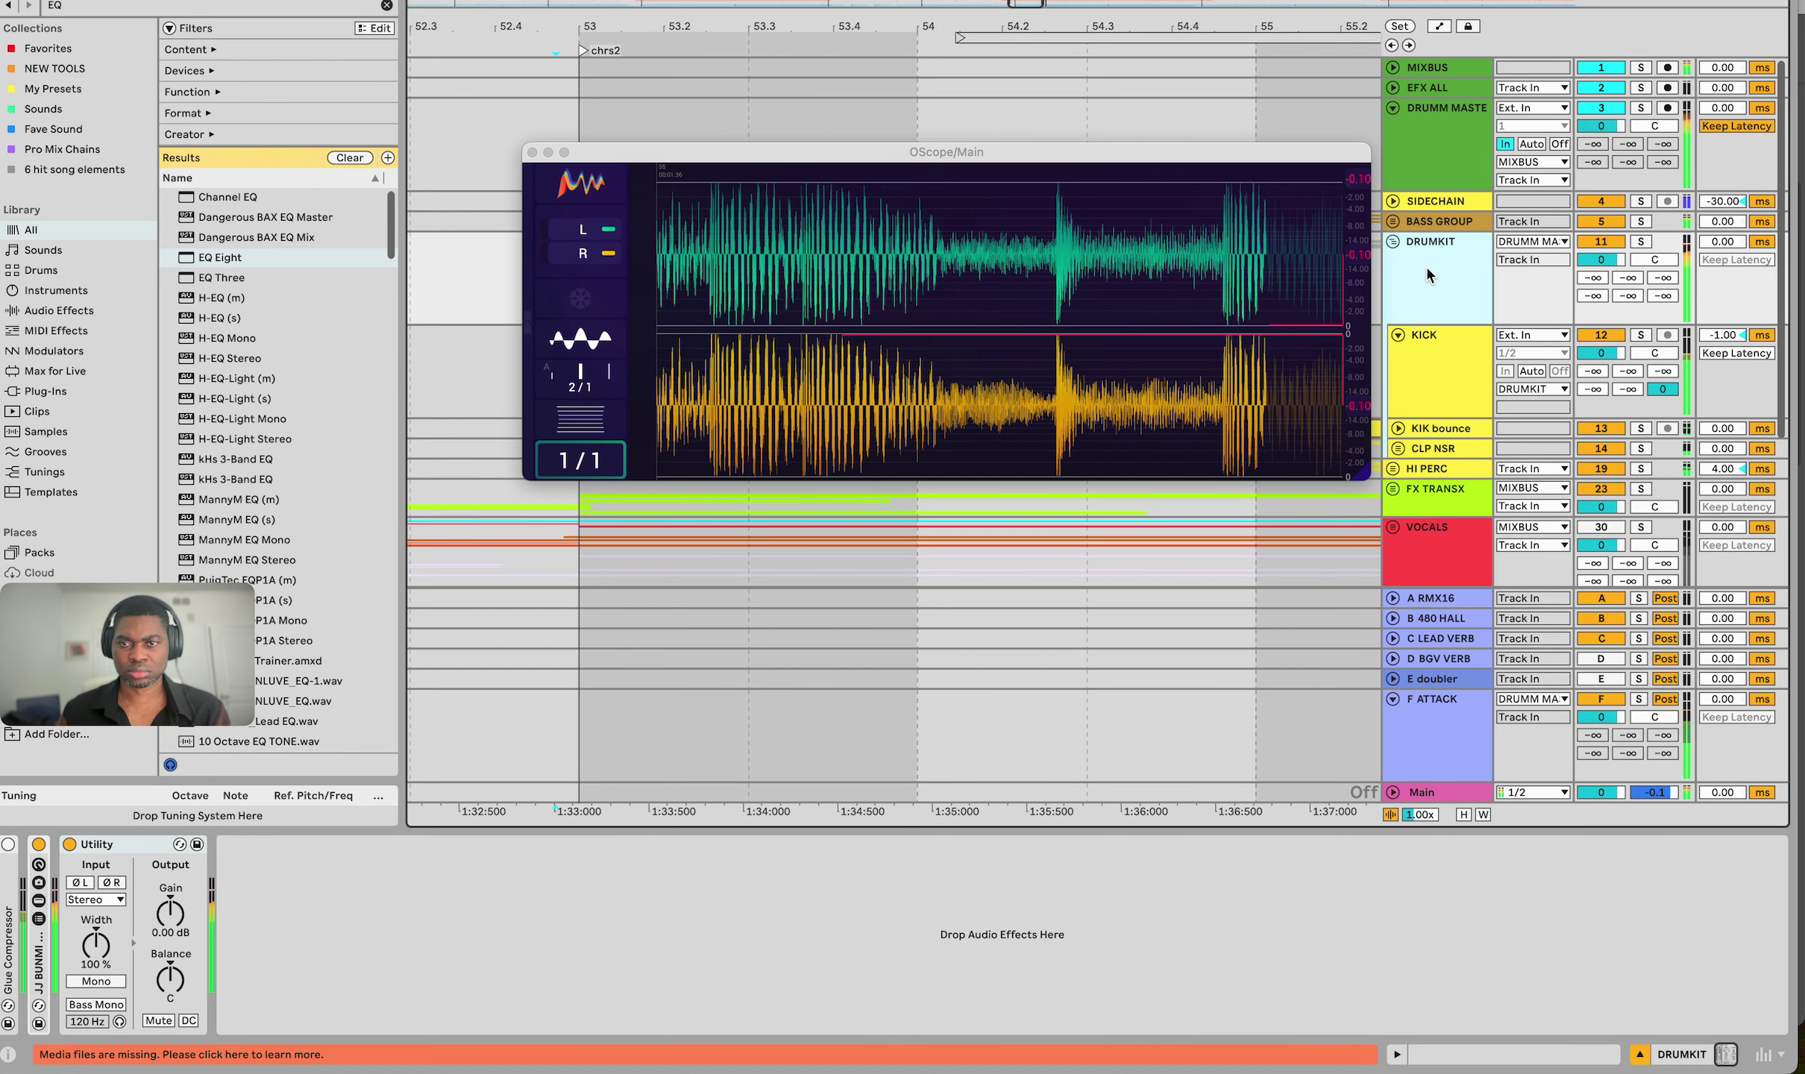
pyautogui.click(38, 901)
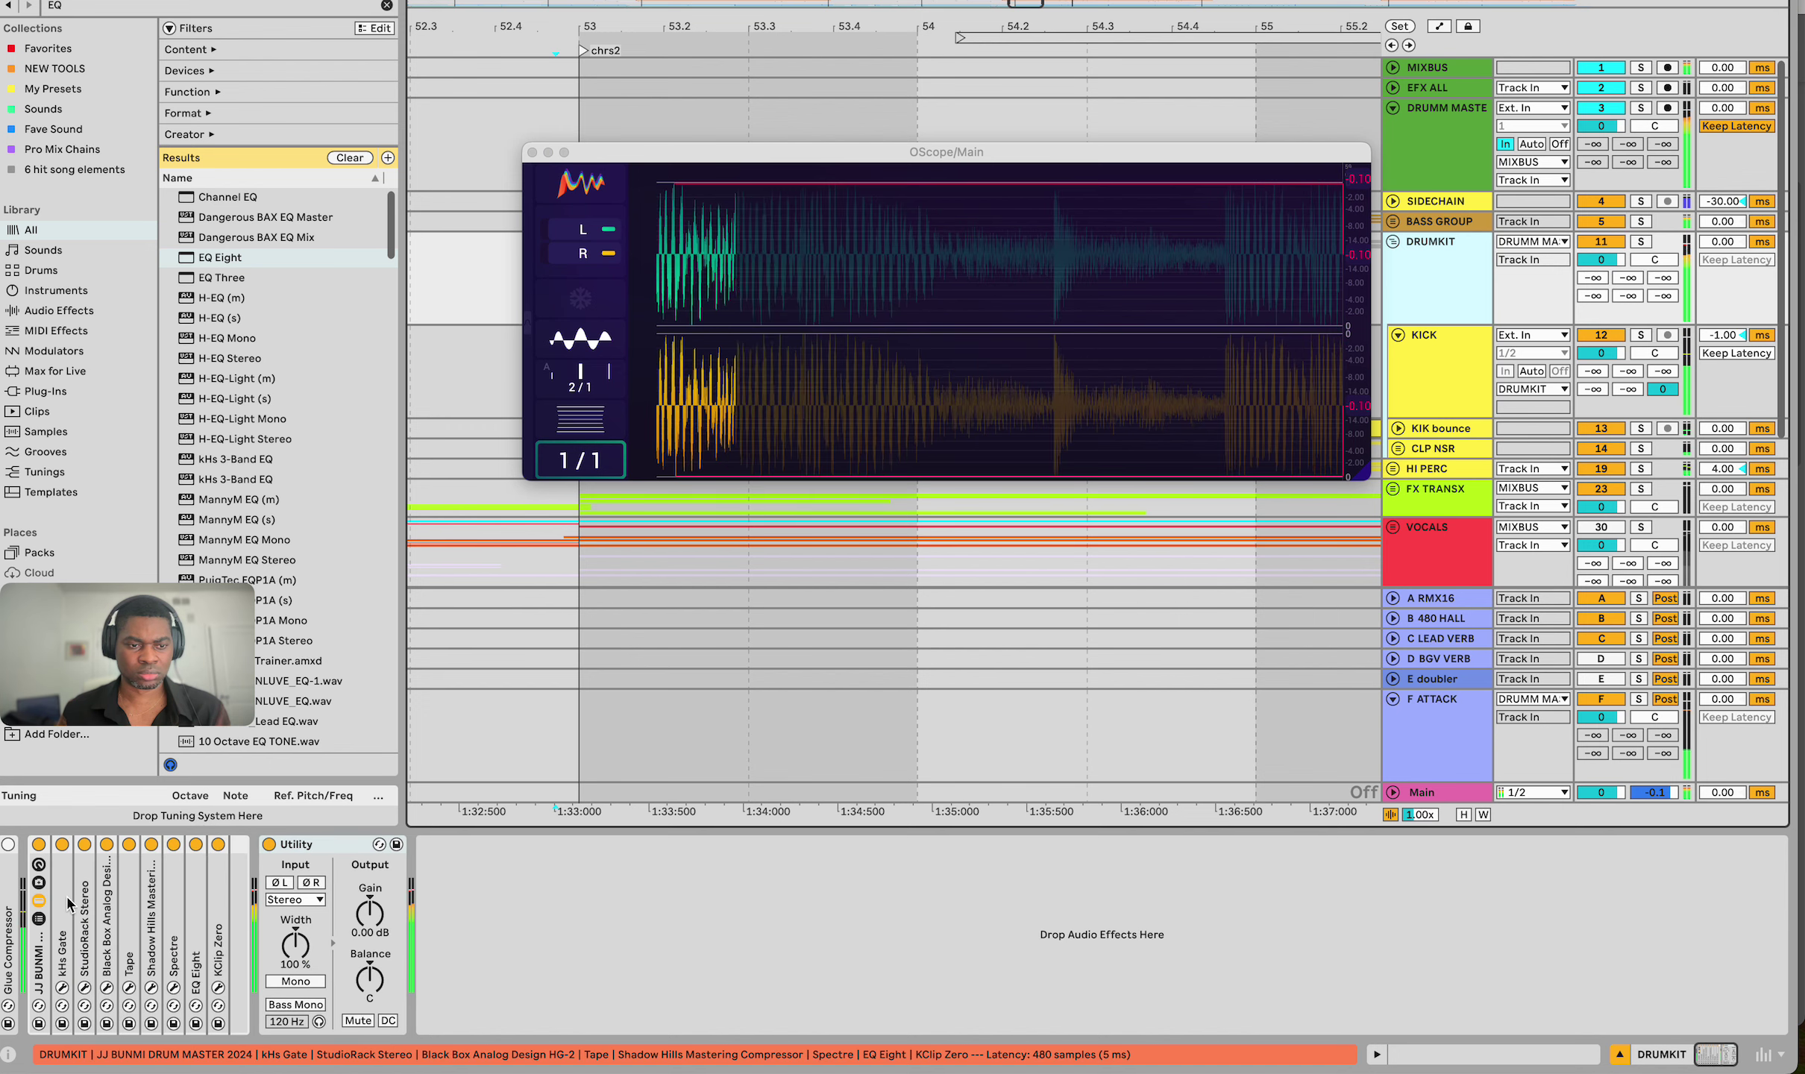
pyautogui.click(39, 903)
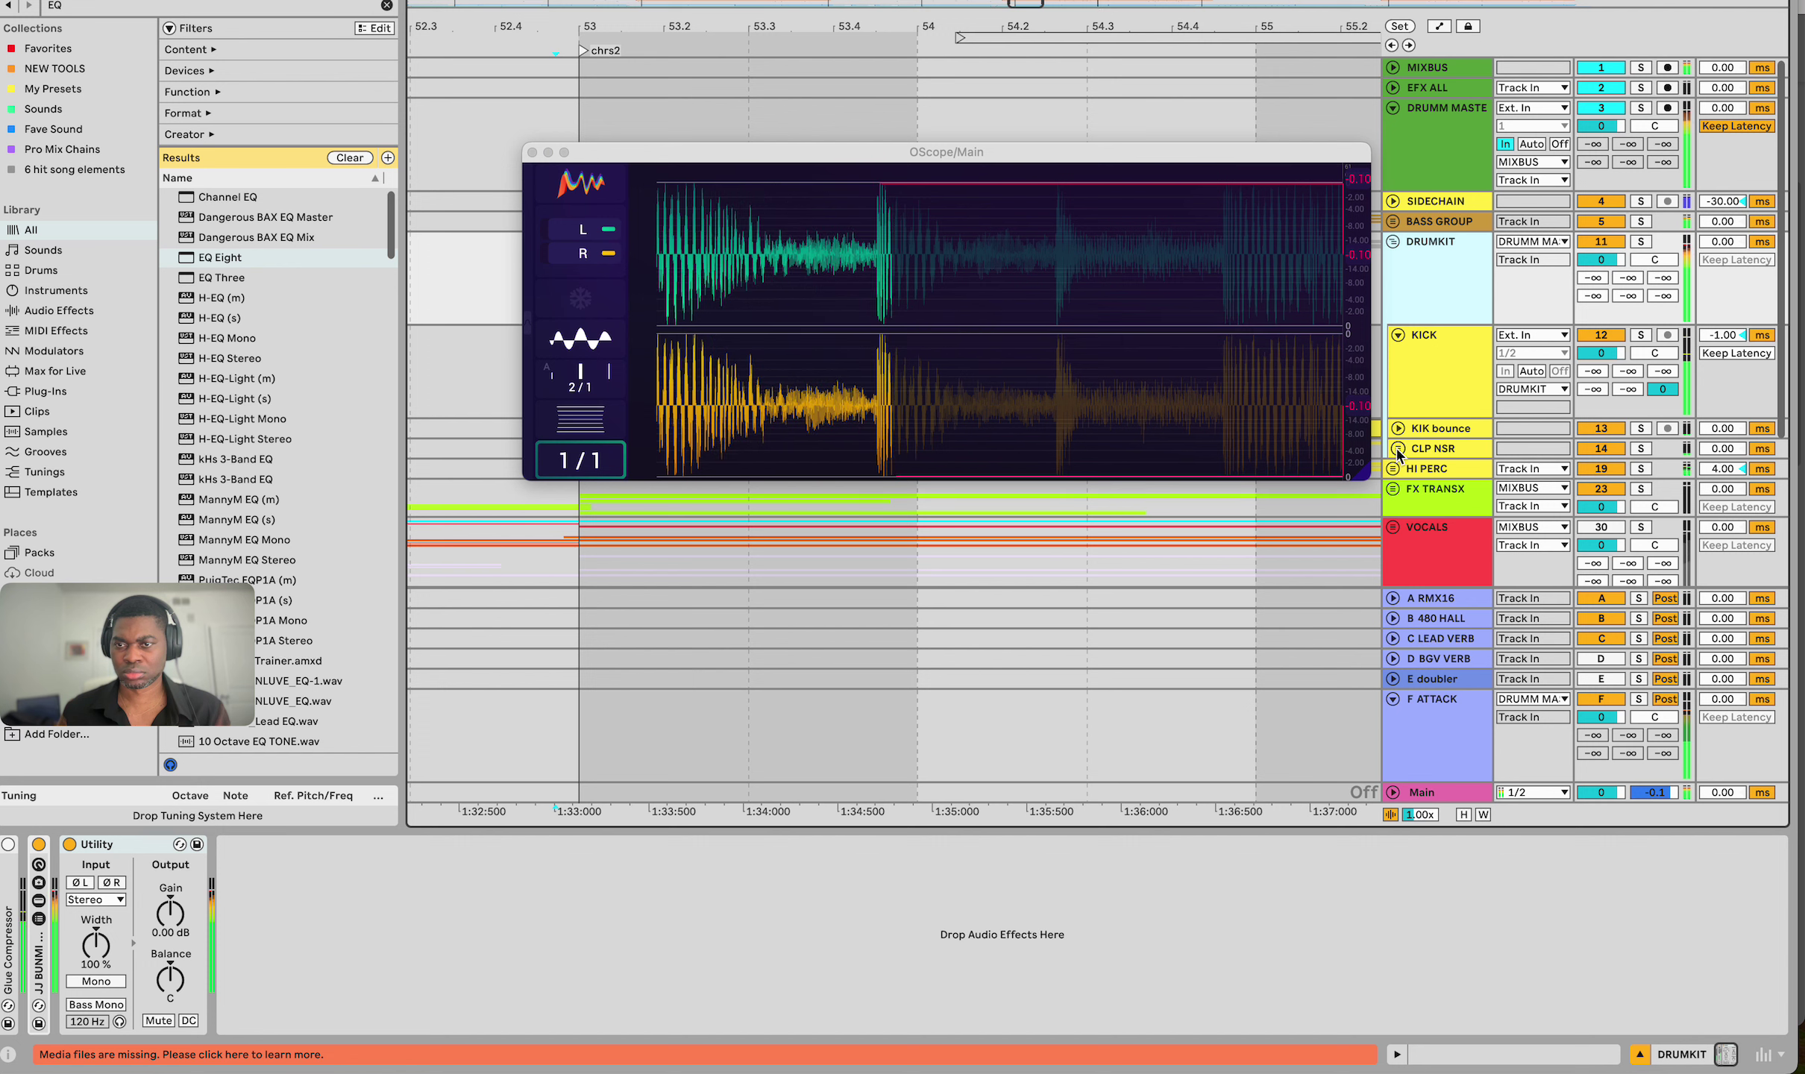
pyautogui.click(1418, 395)
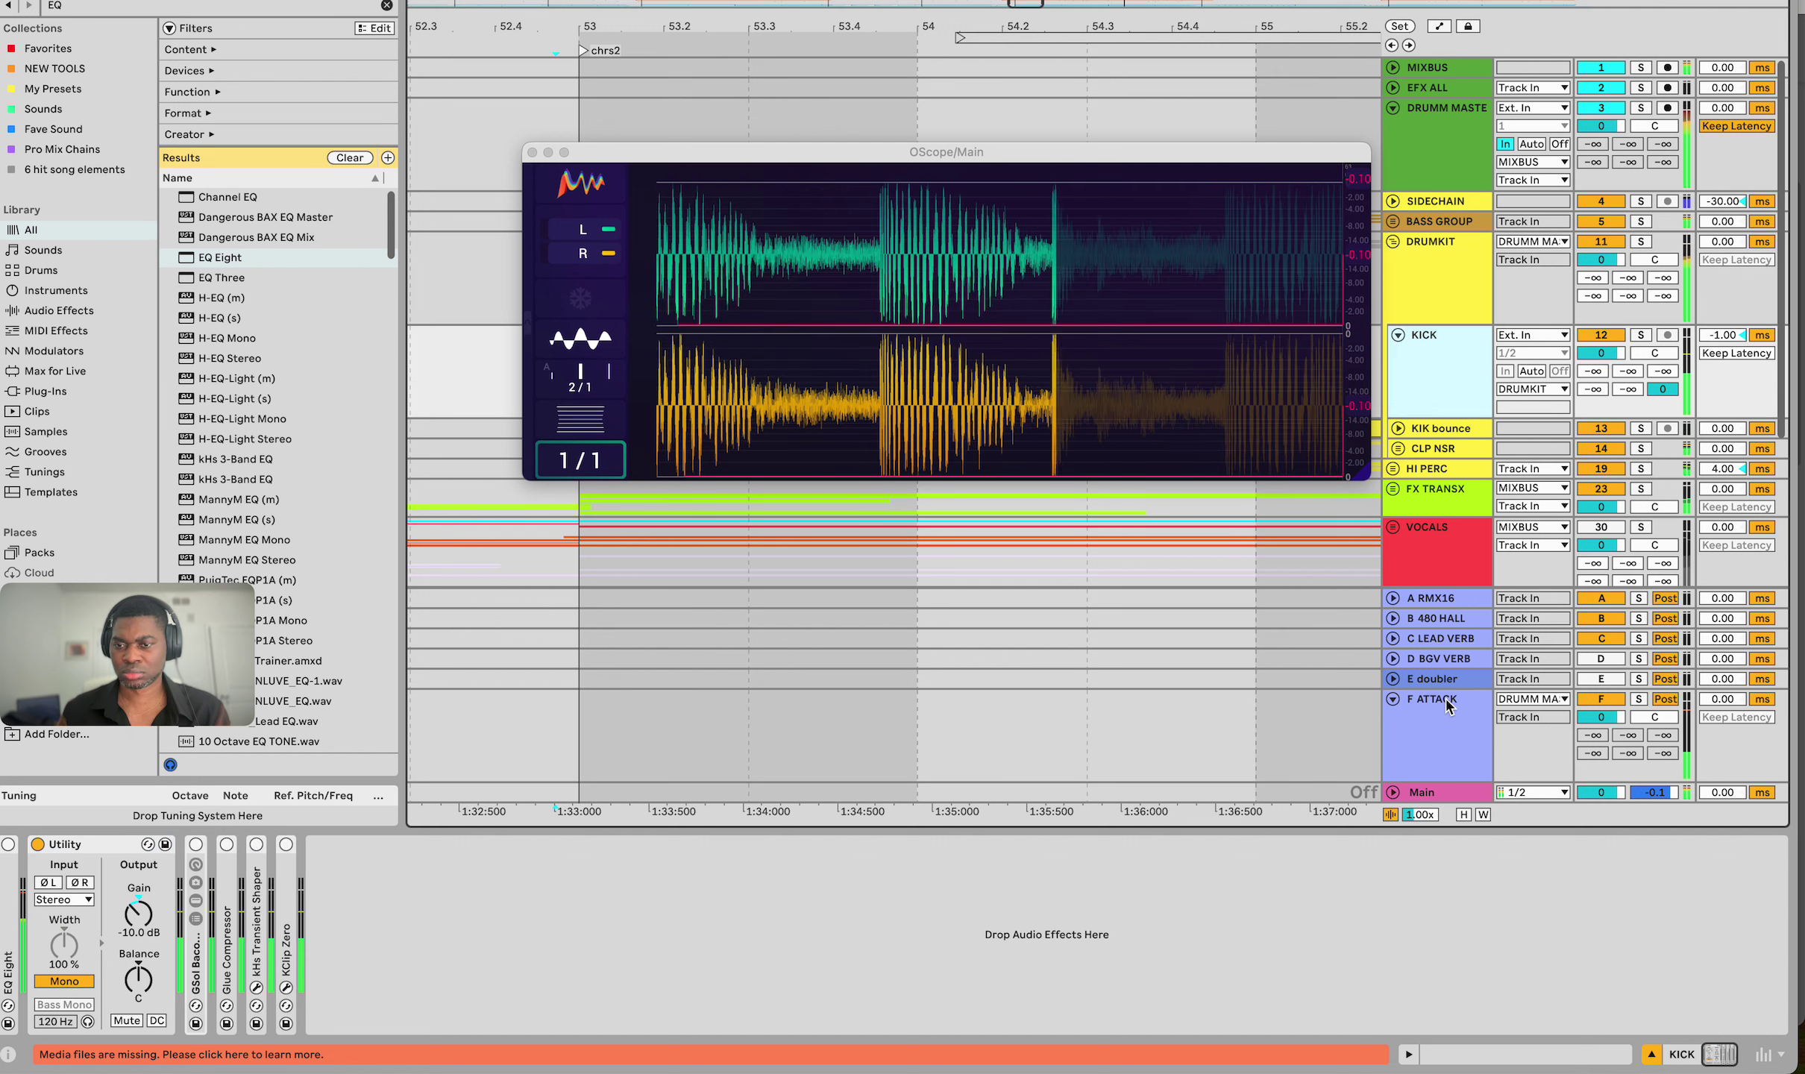
# Select the ATTACK return and audition it soloed, returning to the full mix
pyautogui.click(1445, 728)
pyautogui.press('s')
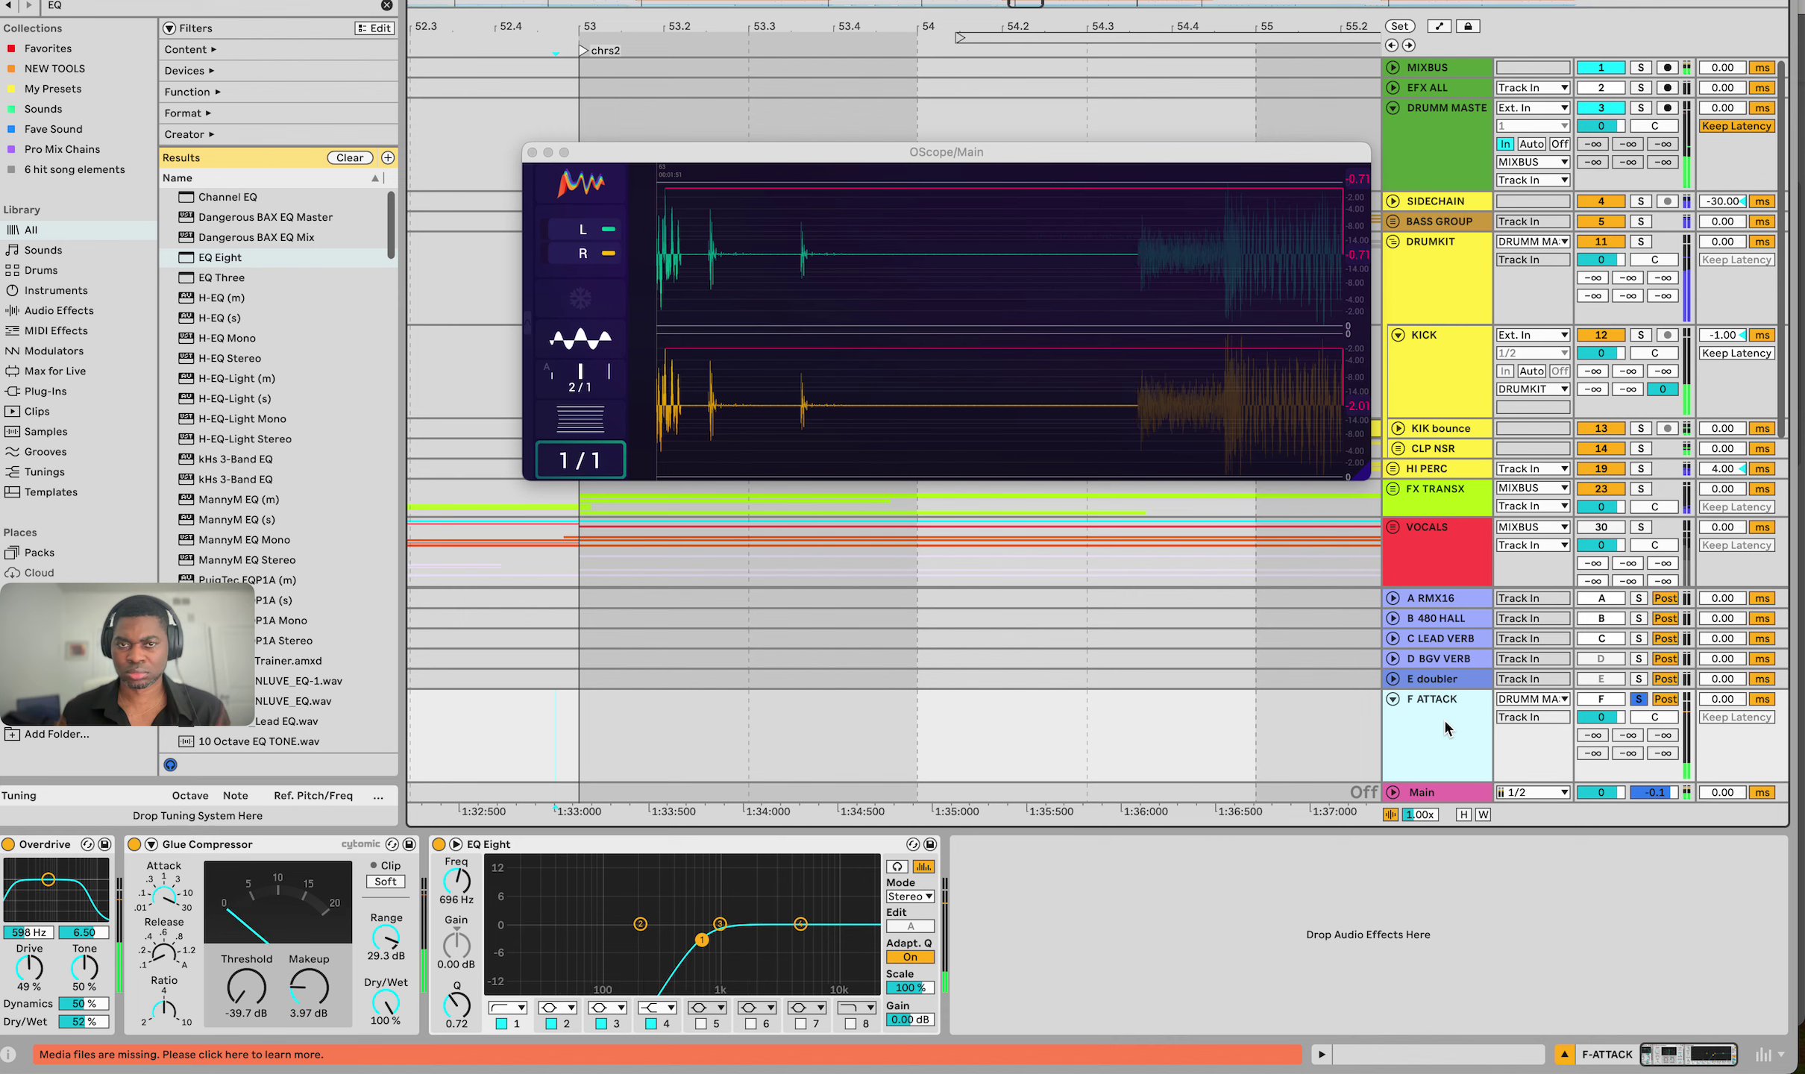
pyautogui.press('s')
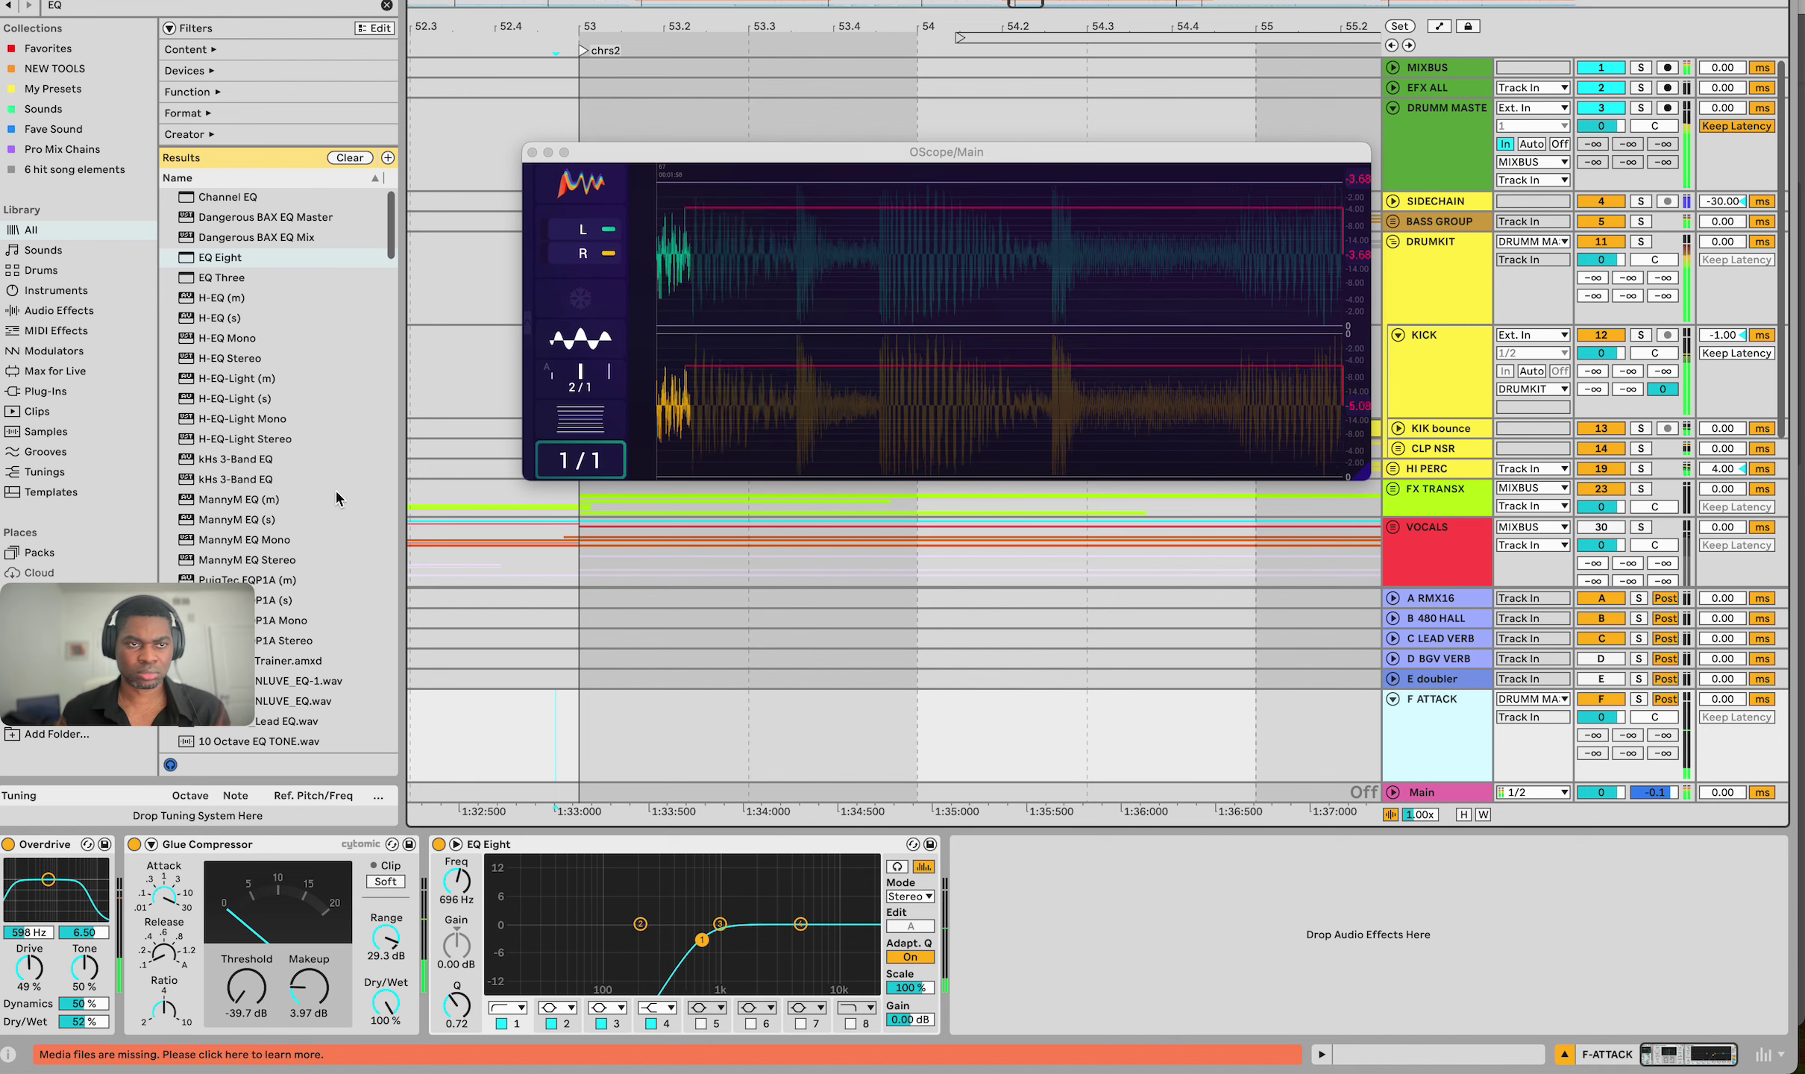
# Search the browser for ROAR and add the Roar device after EQ Eight on the ATTACK return
pyautogui.click(387, 5)
pyautogui.write('ROA')
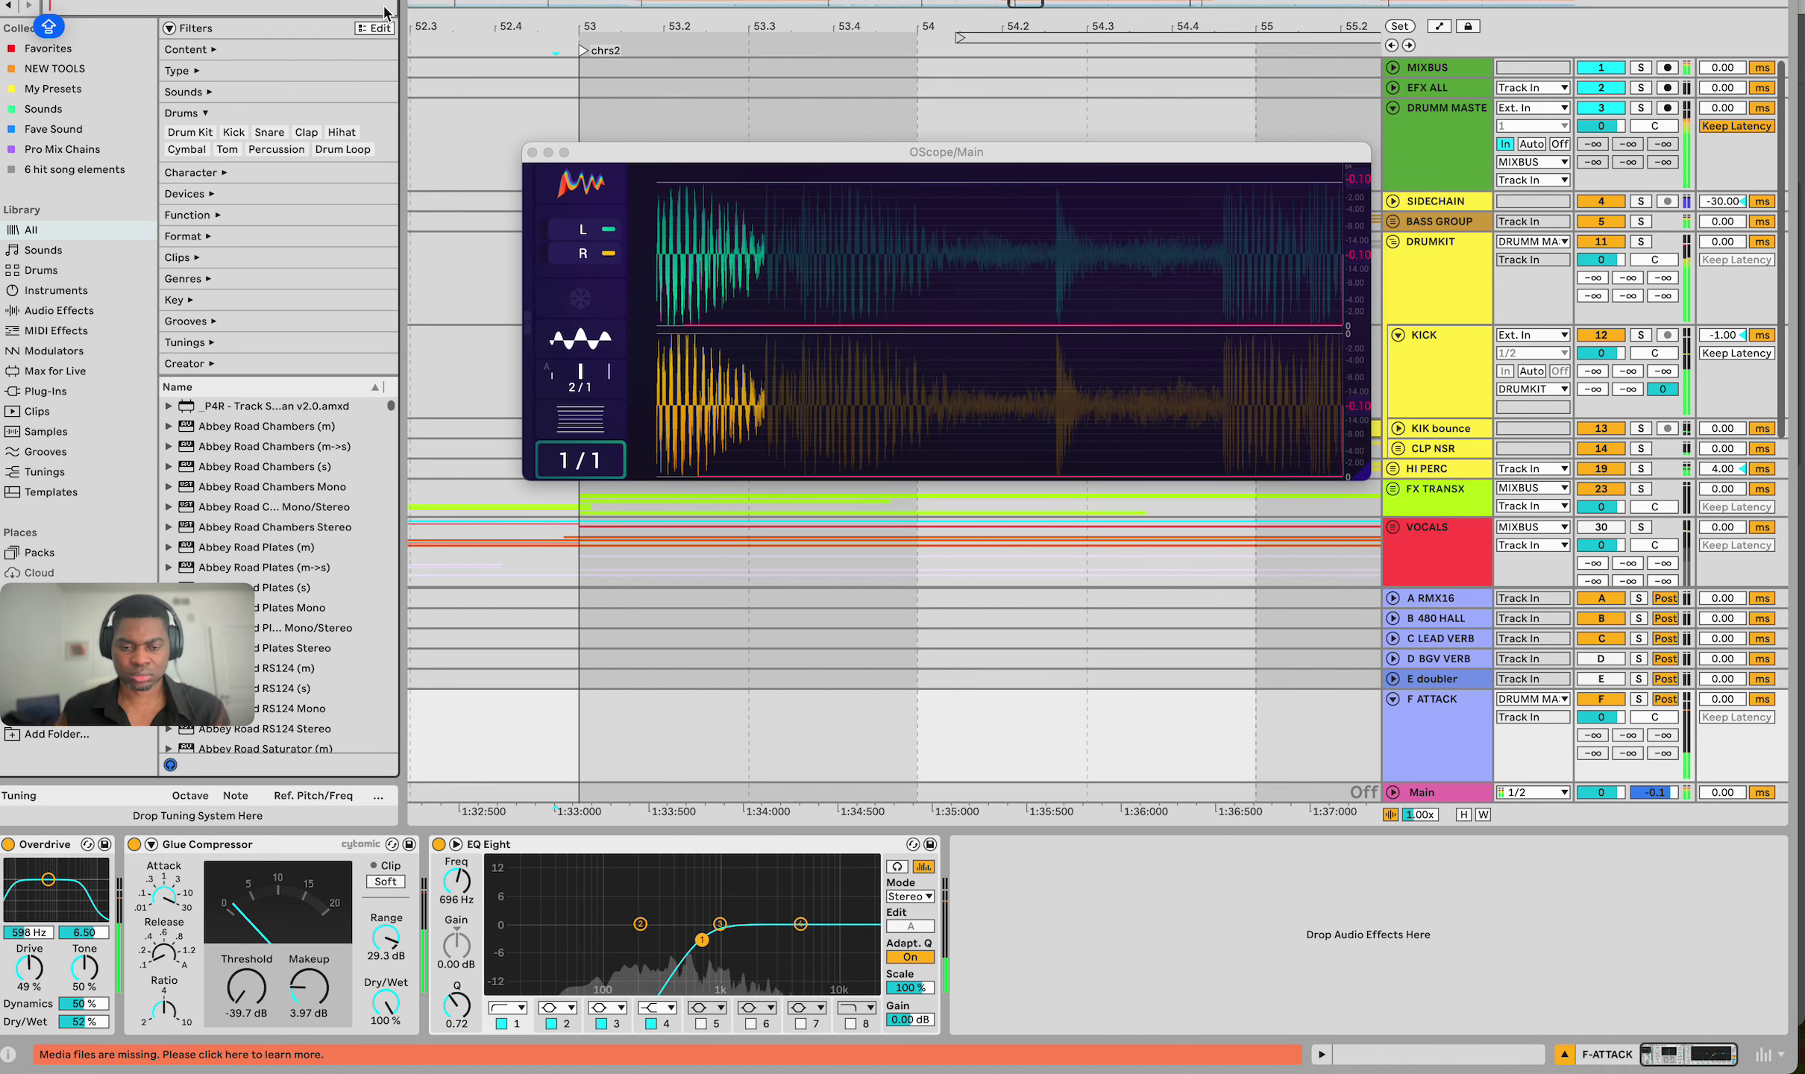
pyautogui.write('R')
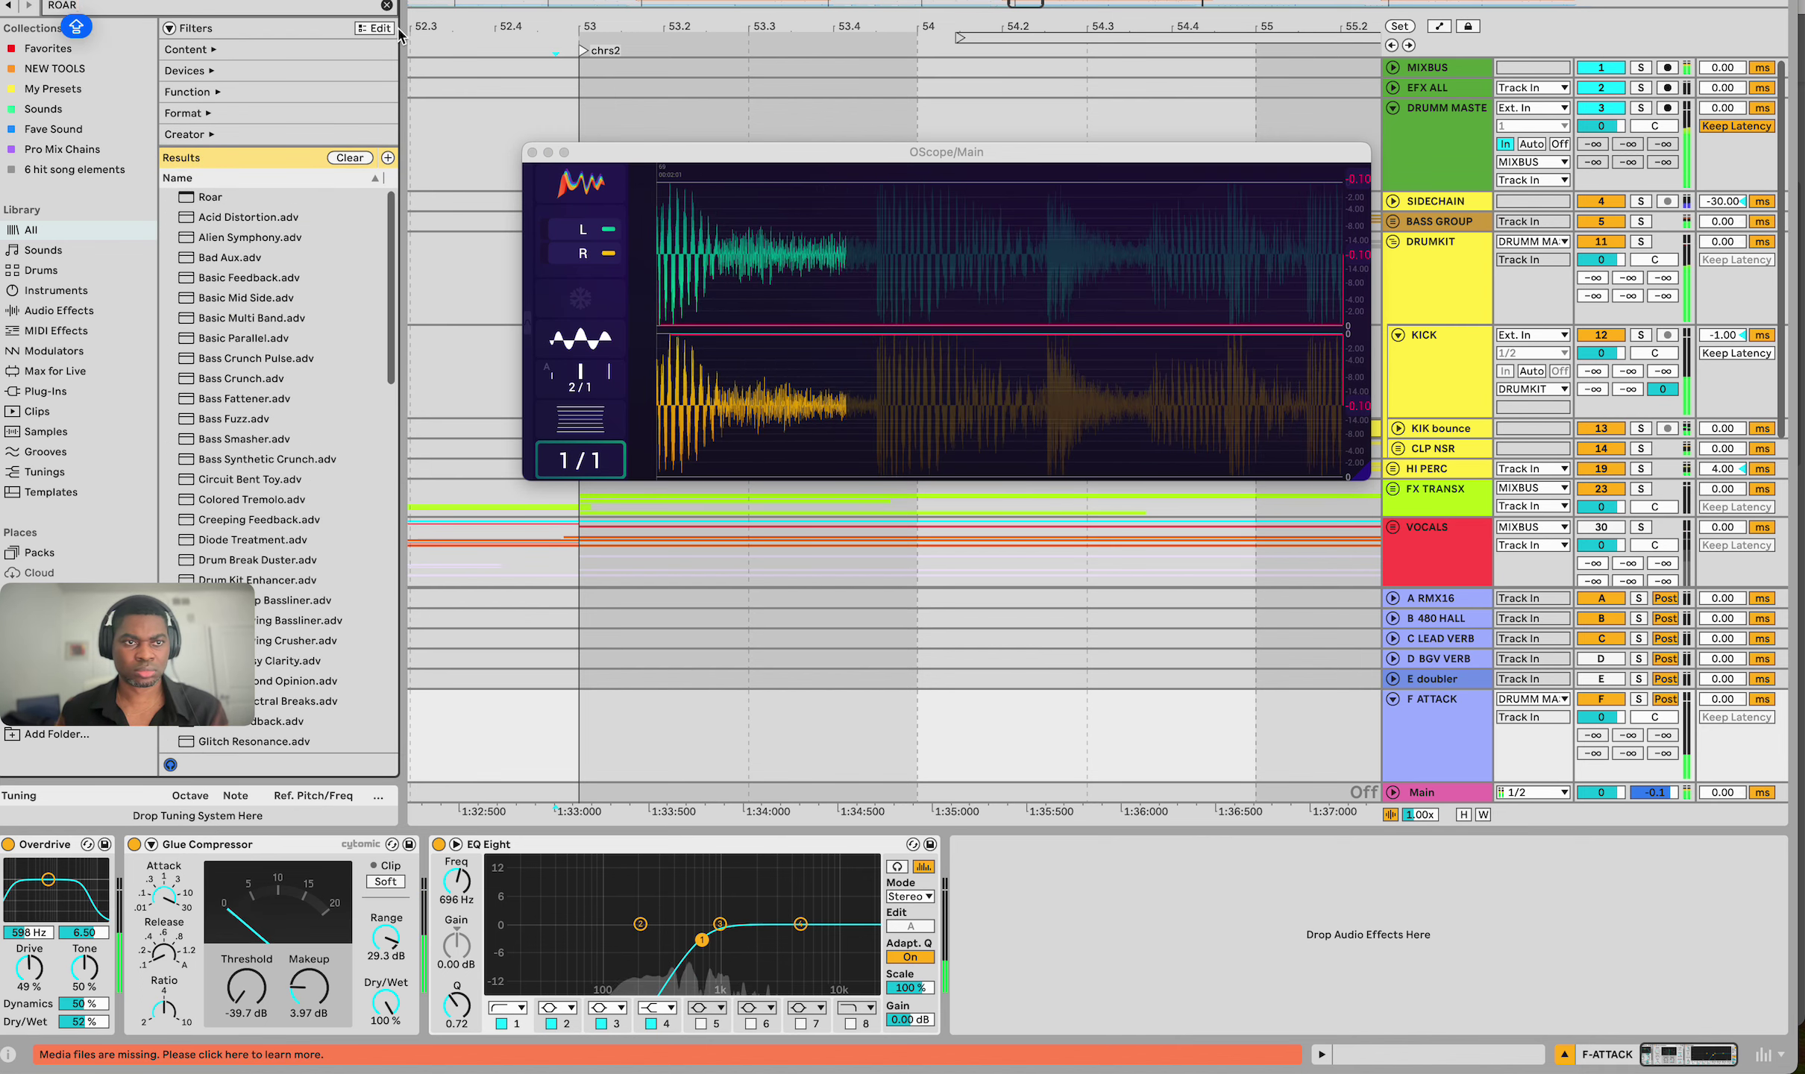
pyautogui.moveTo(224, 198); pyautogui.dragTo(1378, 918)
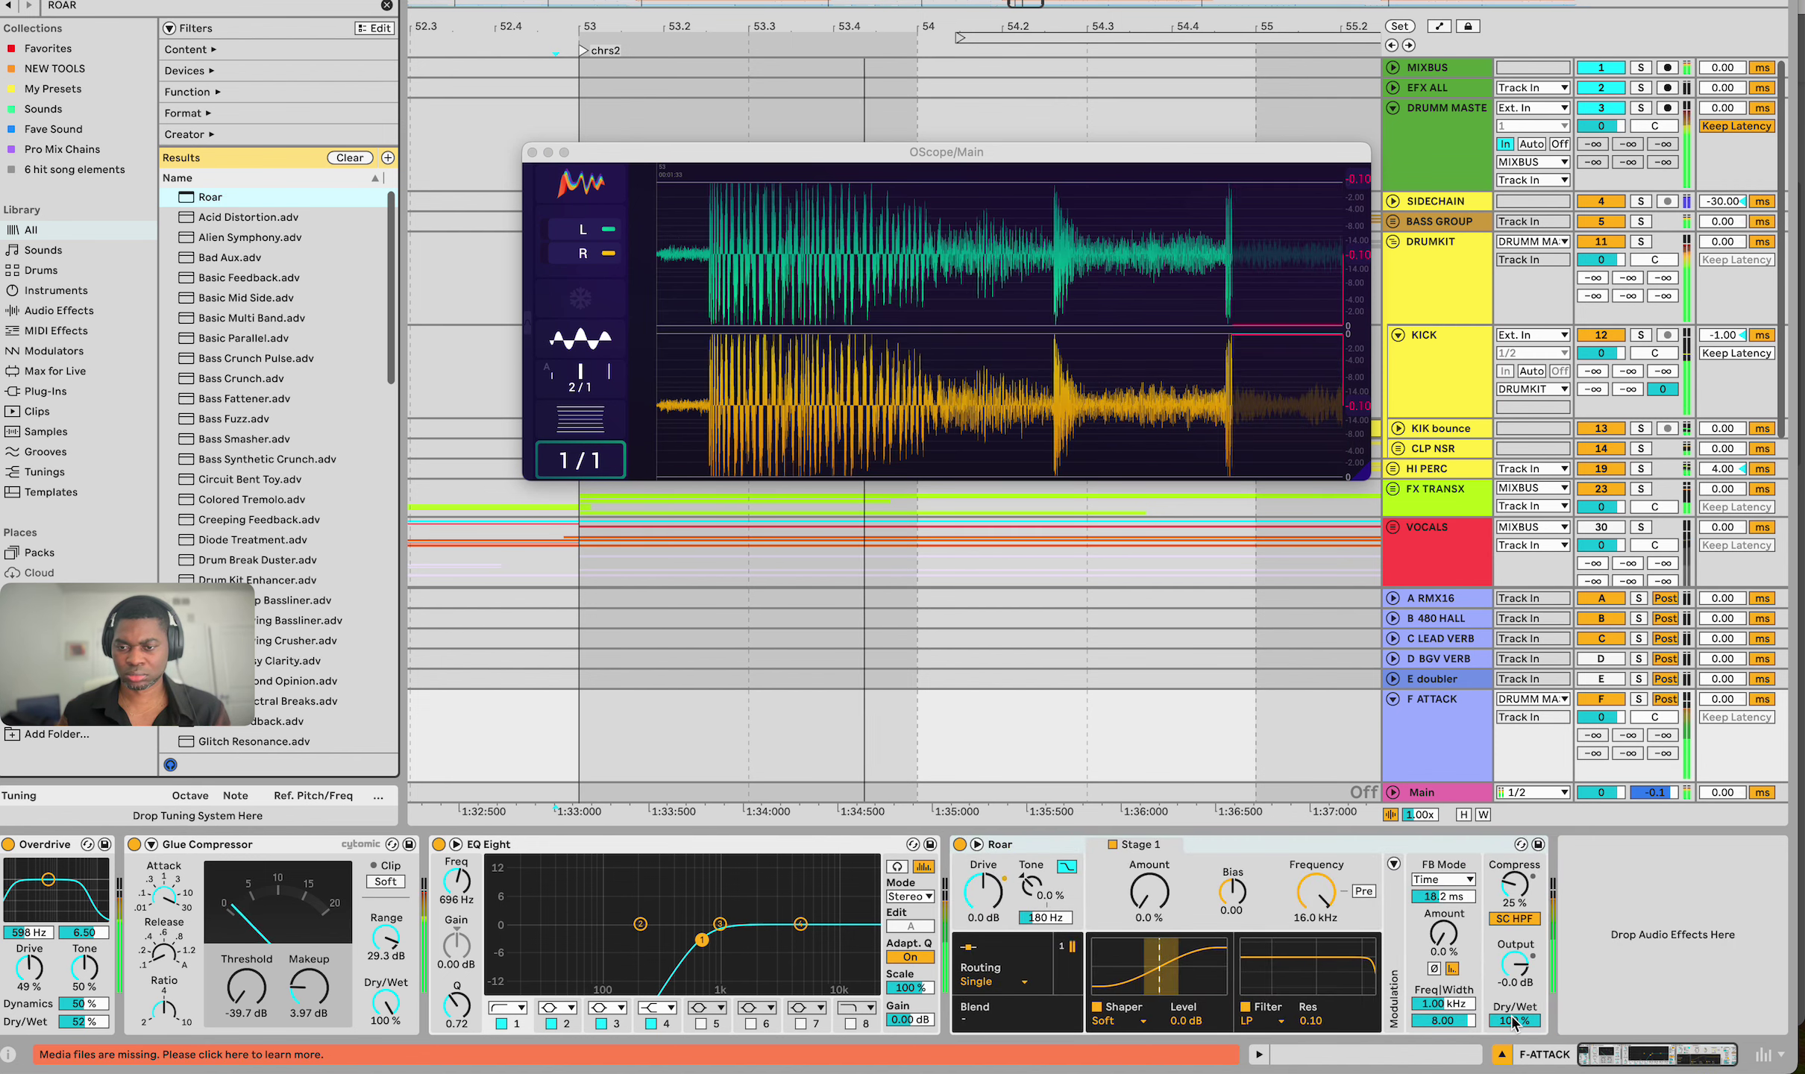
# Set Roar's dry/wet to 78 %, choose the Tube Preamp shaper and set the shaper amount to 19 %
pyautogui.moveTo(1515, 1020); pyautogui.dragTo(1514, 1038)
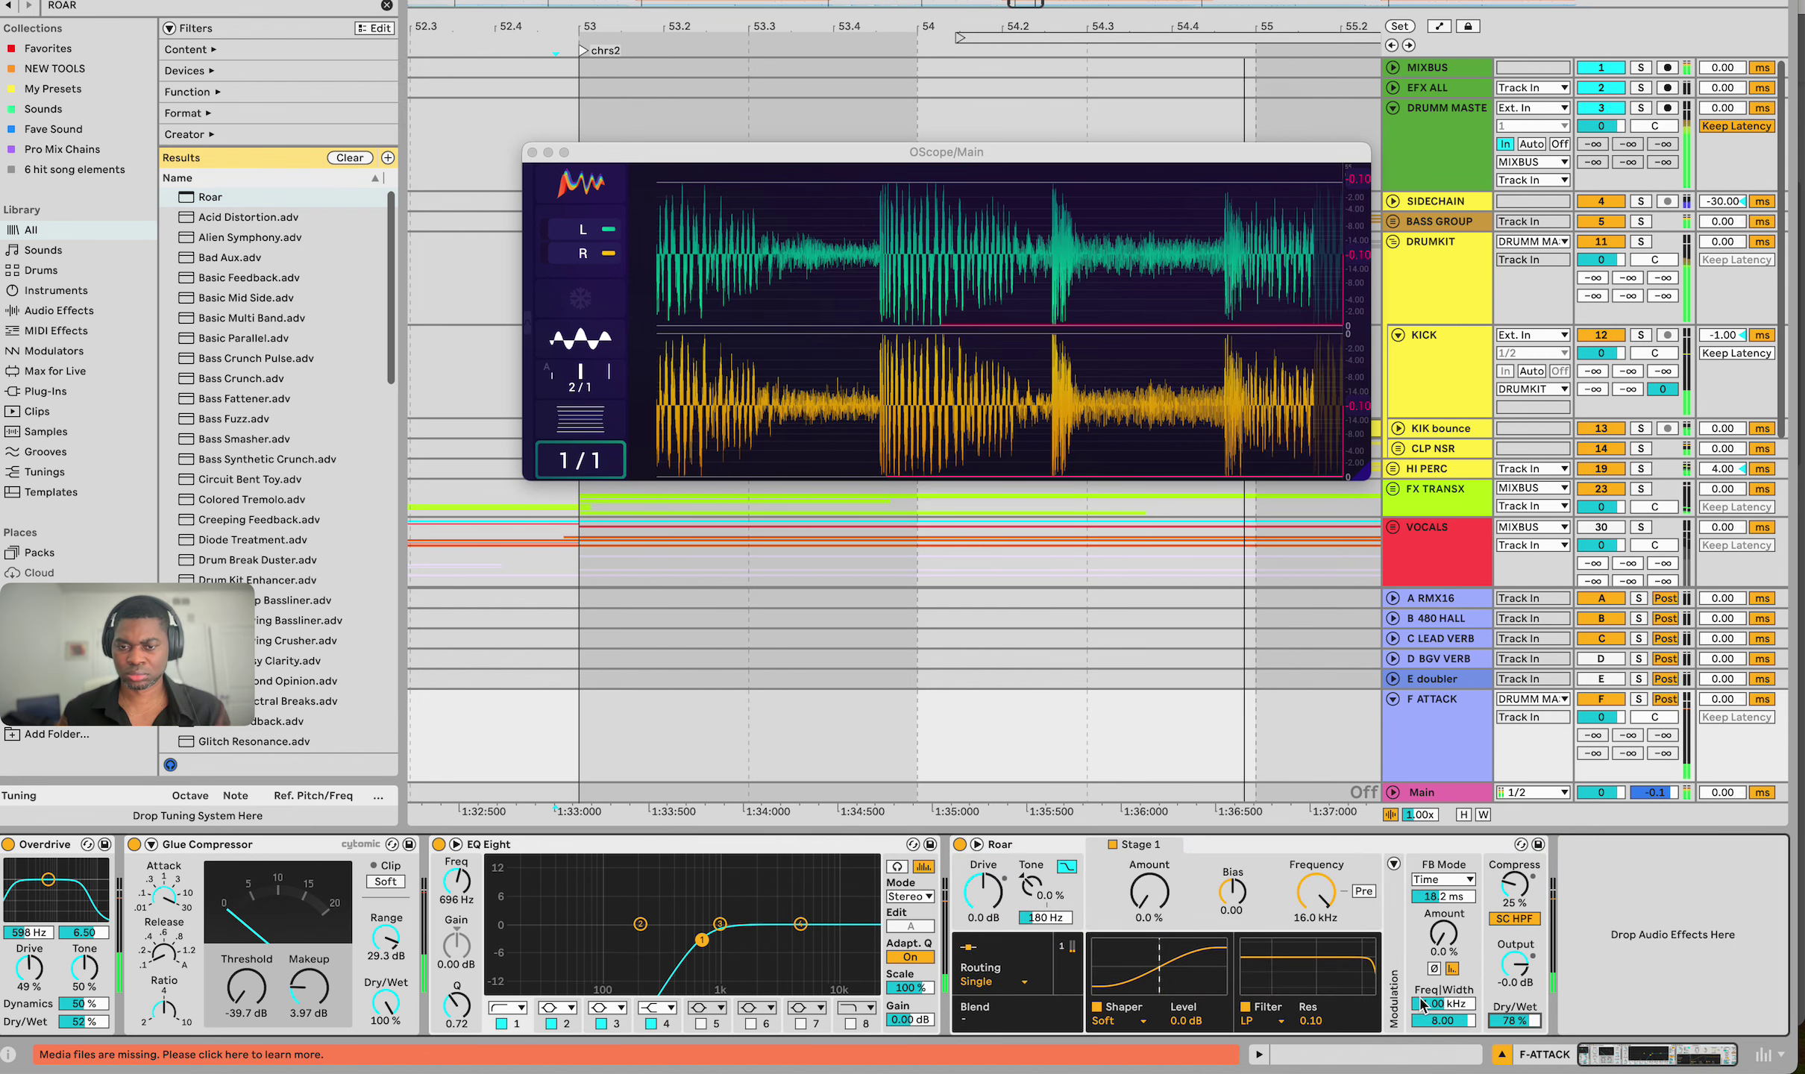
pyautogui.moveTo(1149, 892); pyautogui.dragTo(1149, 892)
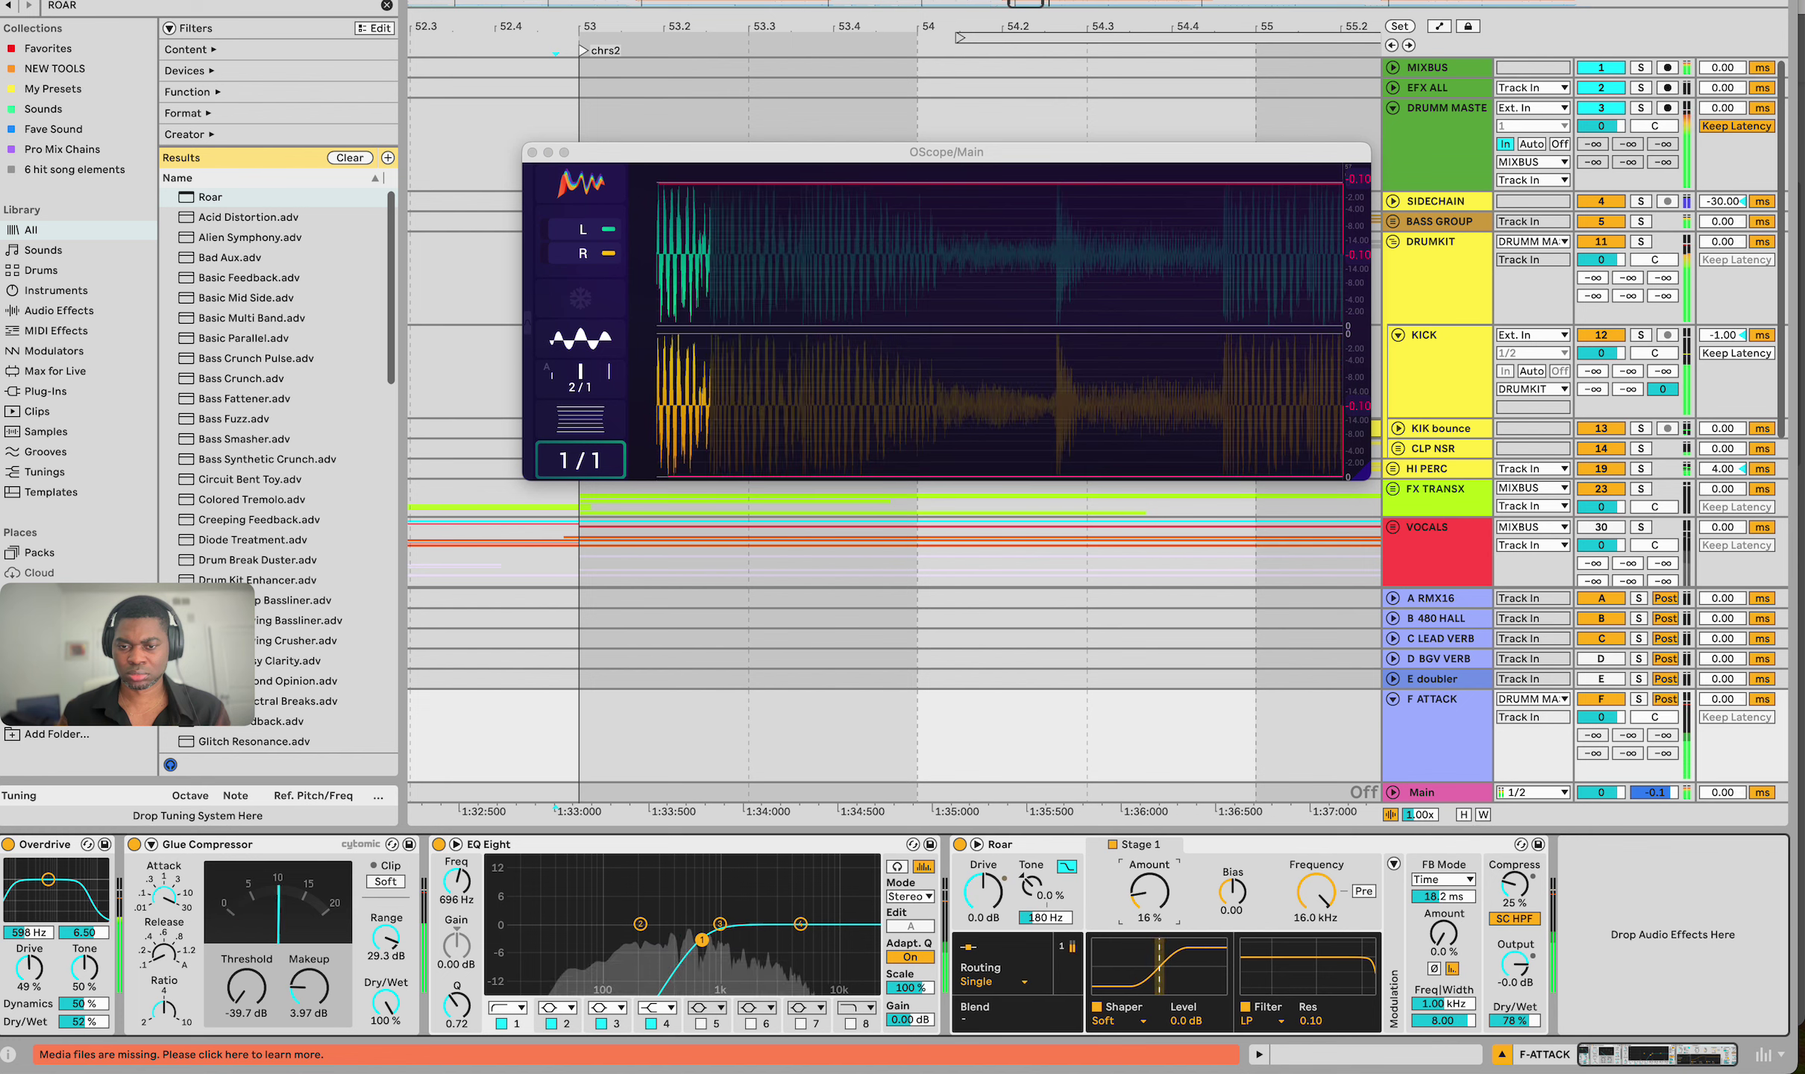
pyautogui.click(1144, 1021)
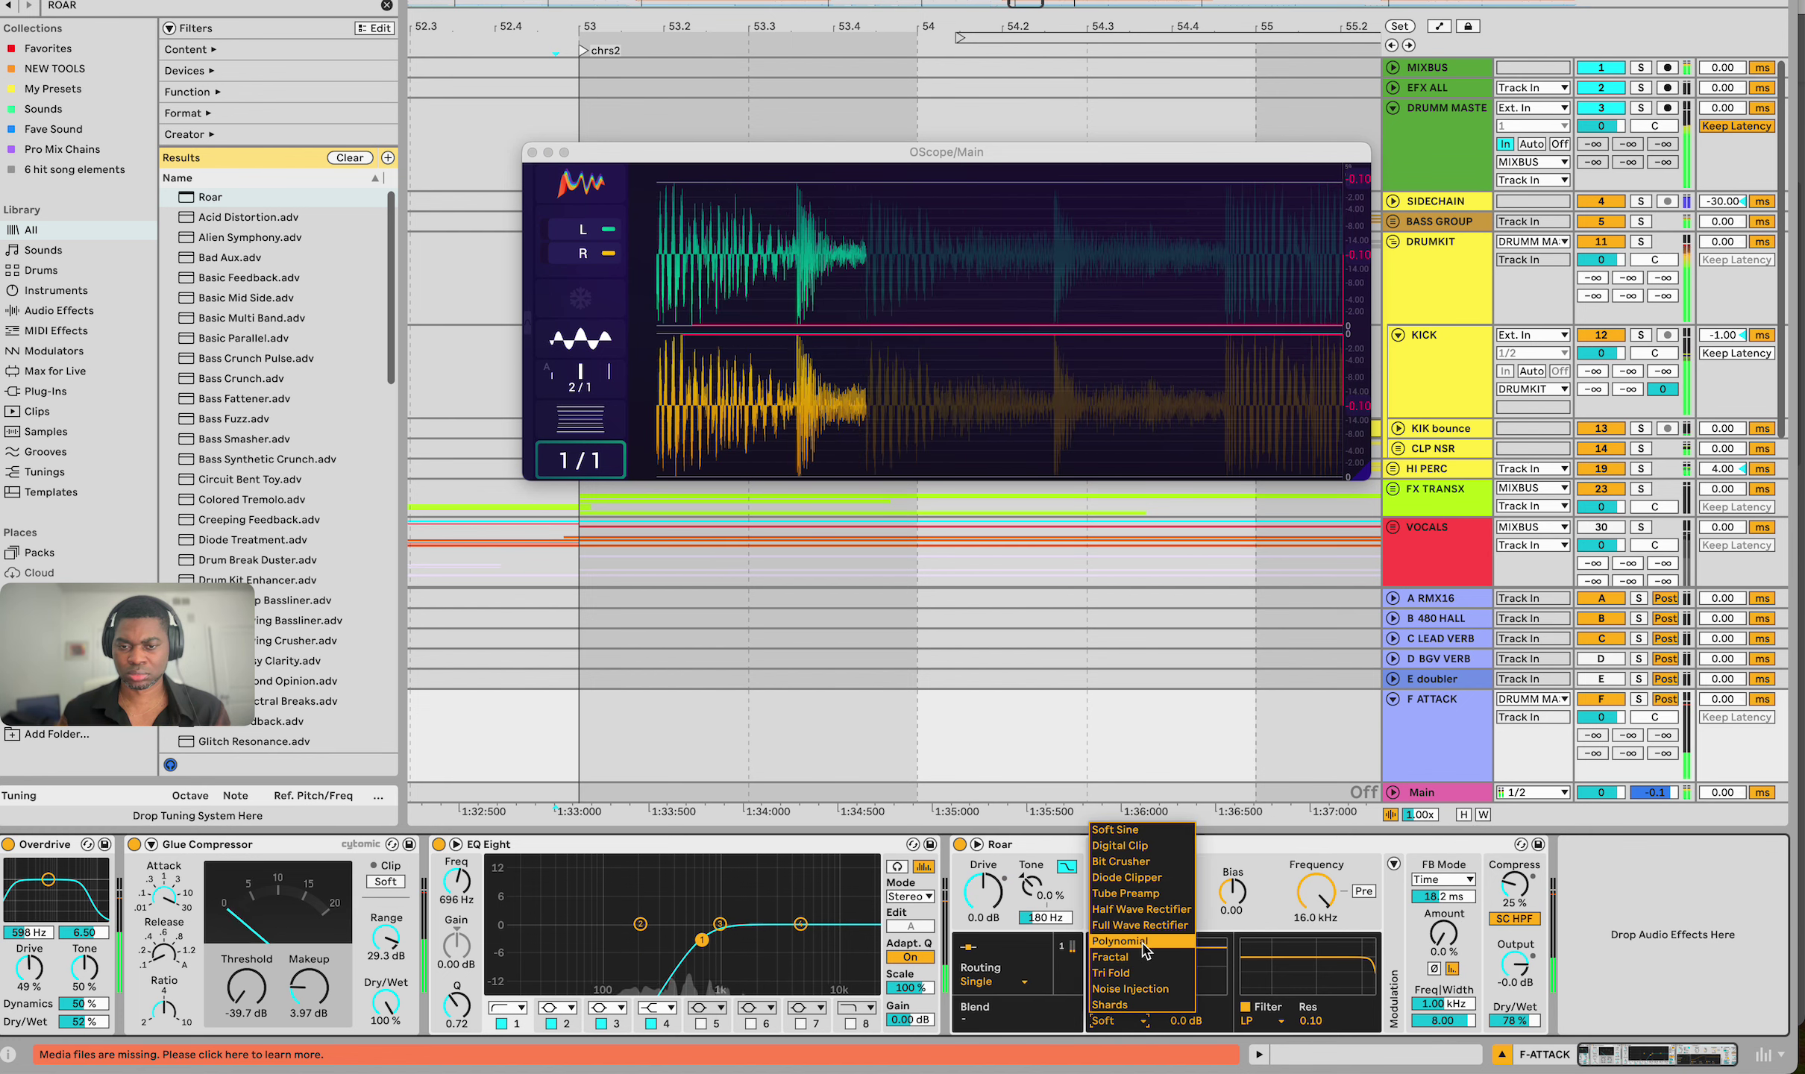
pyautogui.press('Escape')
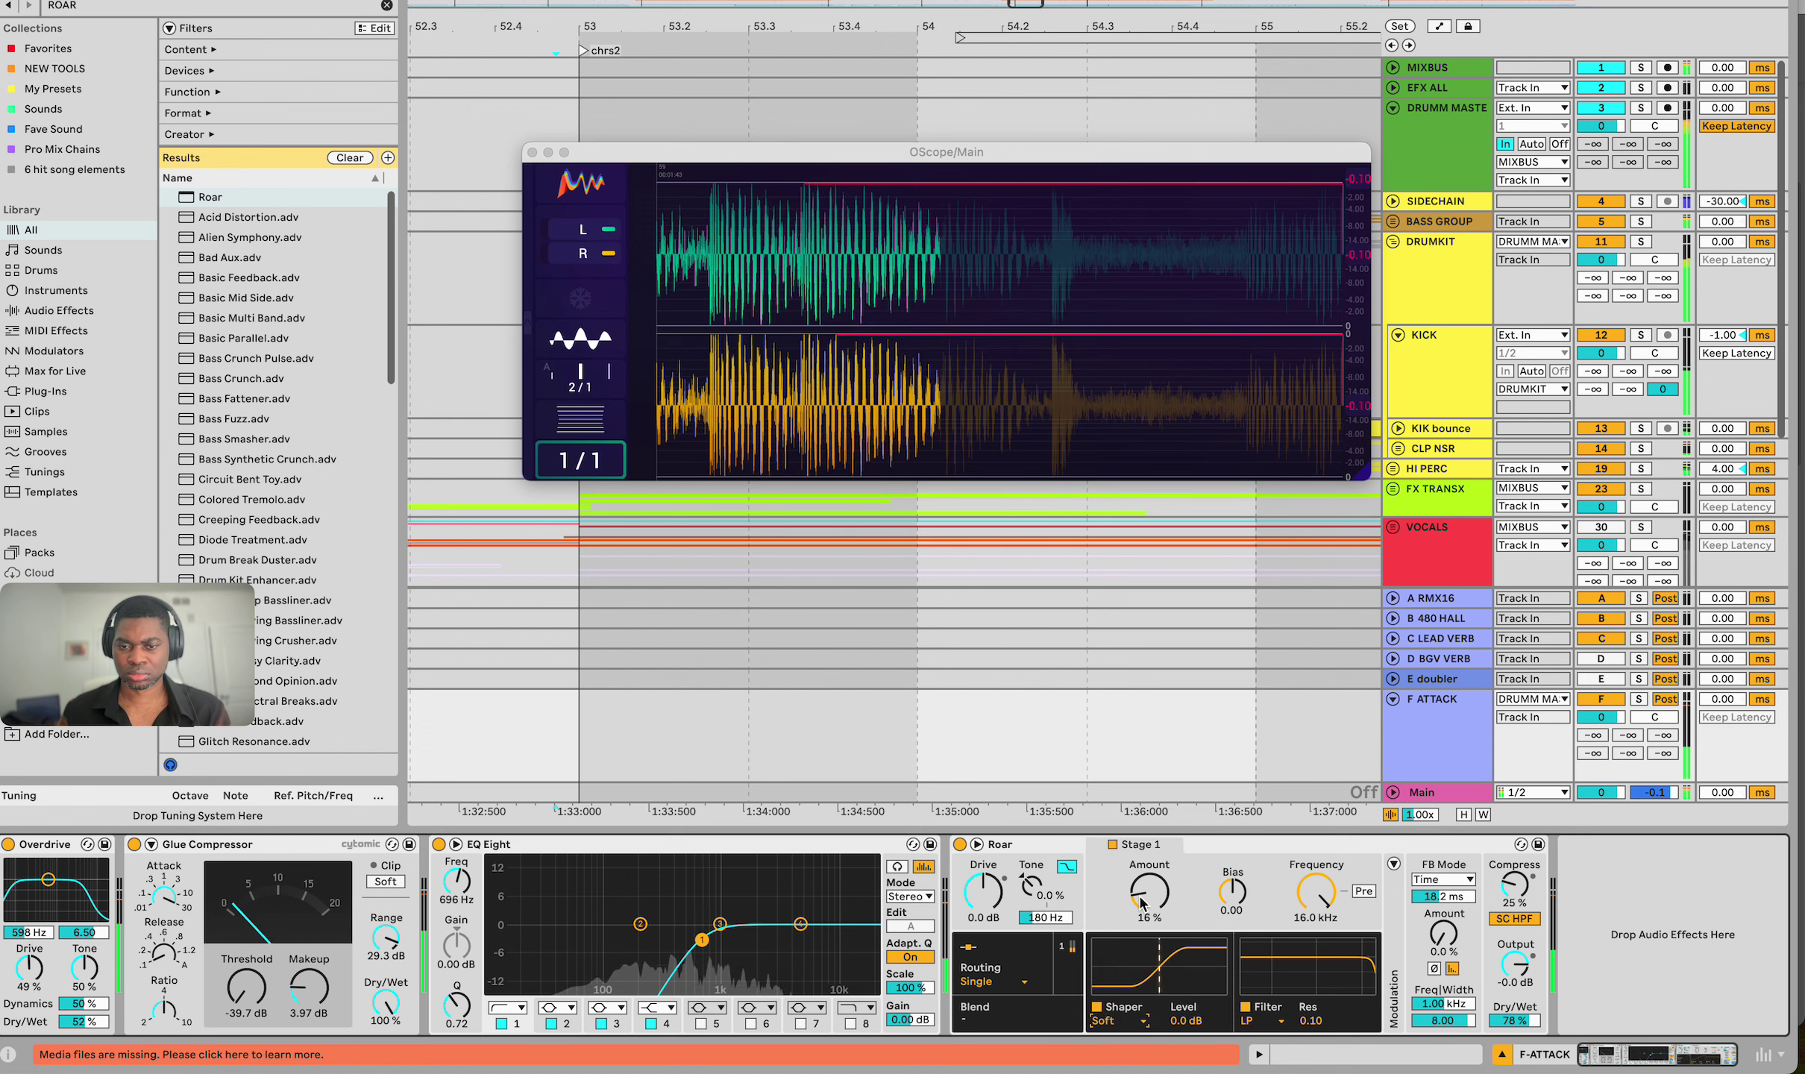
pyautogui.moveTo(1145, 914); pyautogui.dragTo(1145, 906)
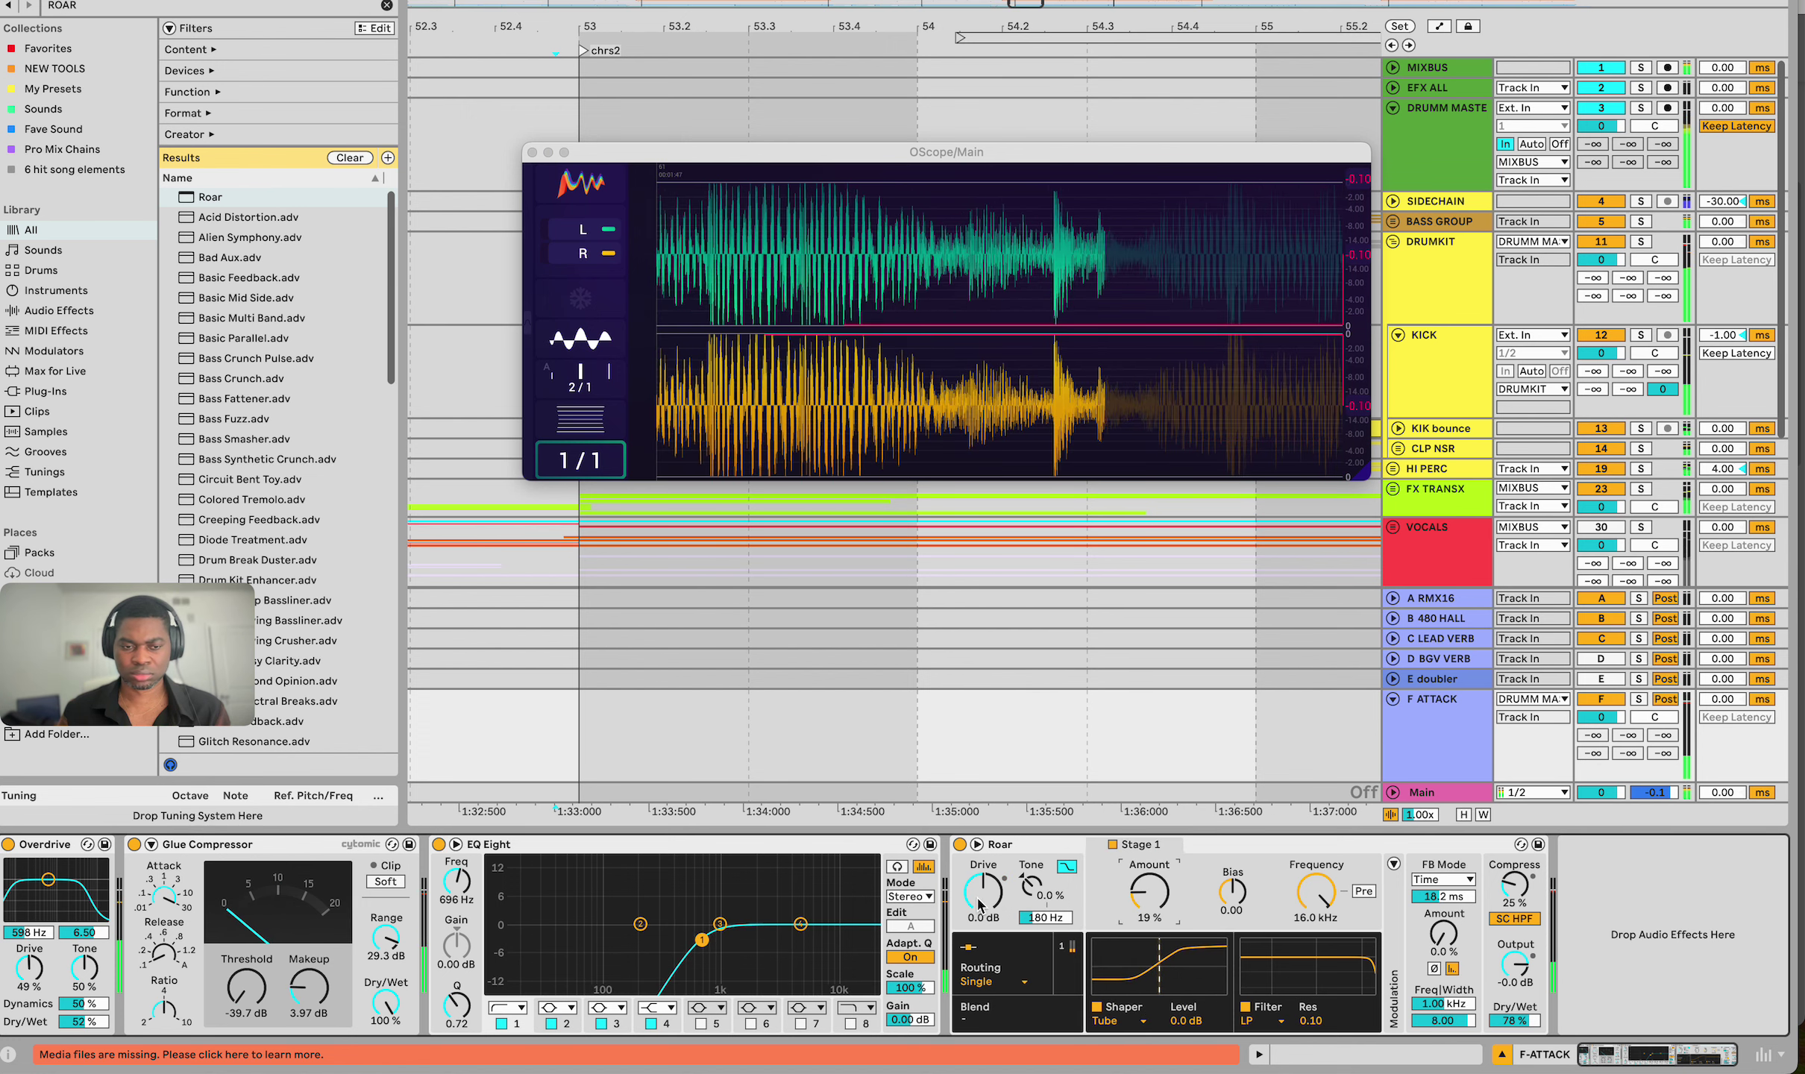
# Set the EQ Eight low cut to 255 Hz, the Glue Compressor's makeup to 6.19 dB and Roar's dry/wet to 61 %
pyautogui.click(979, 899)
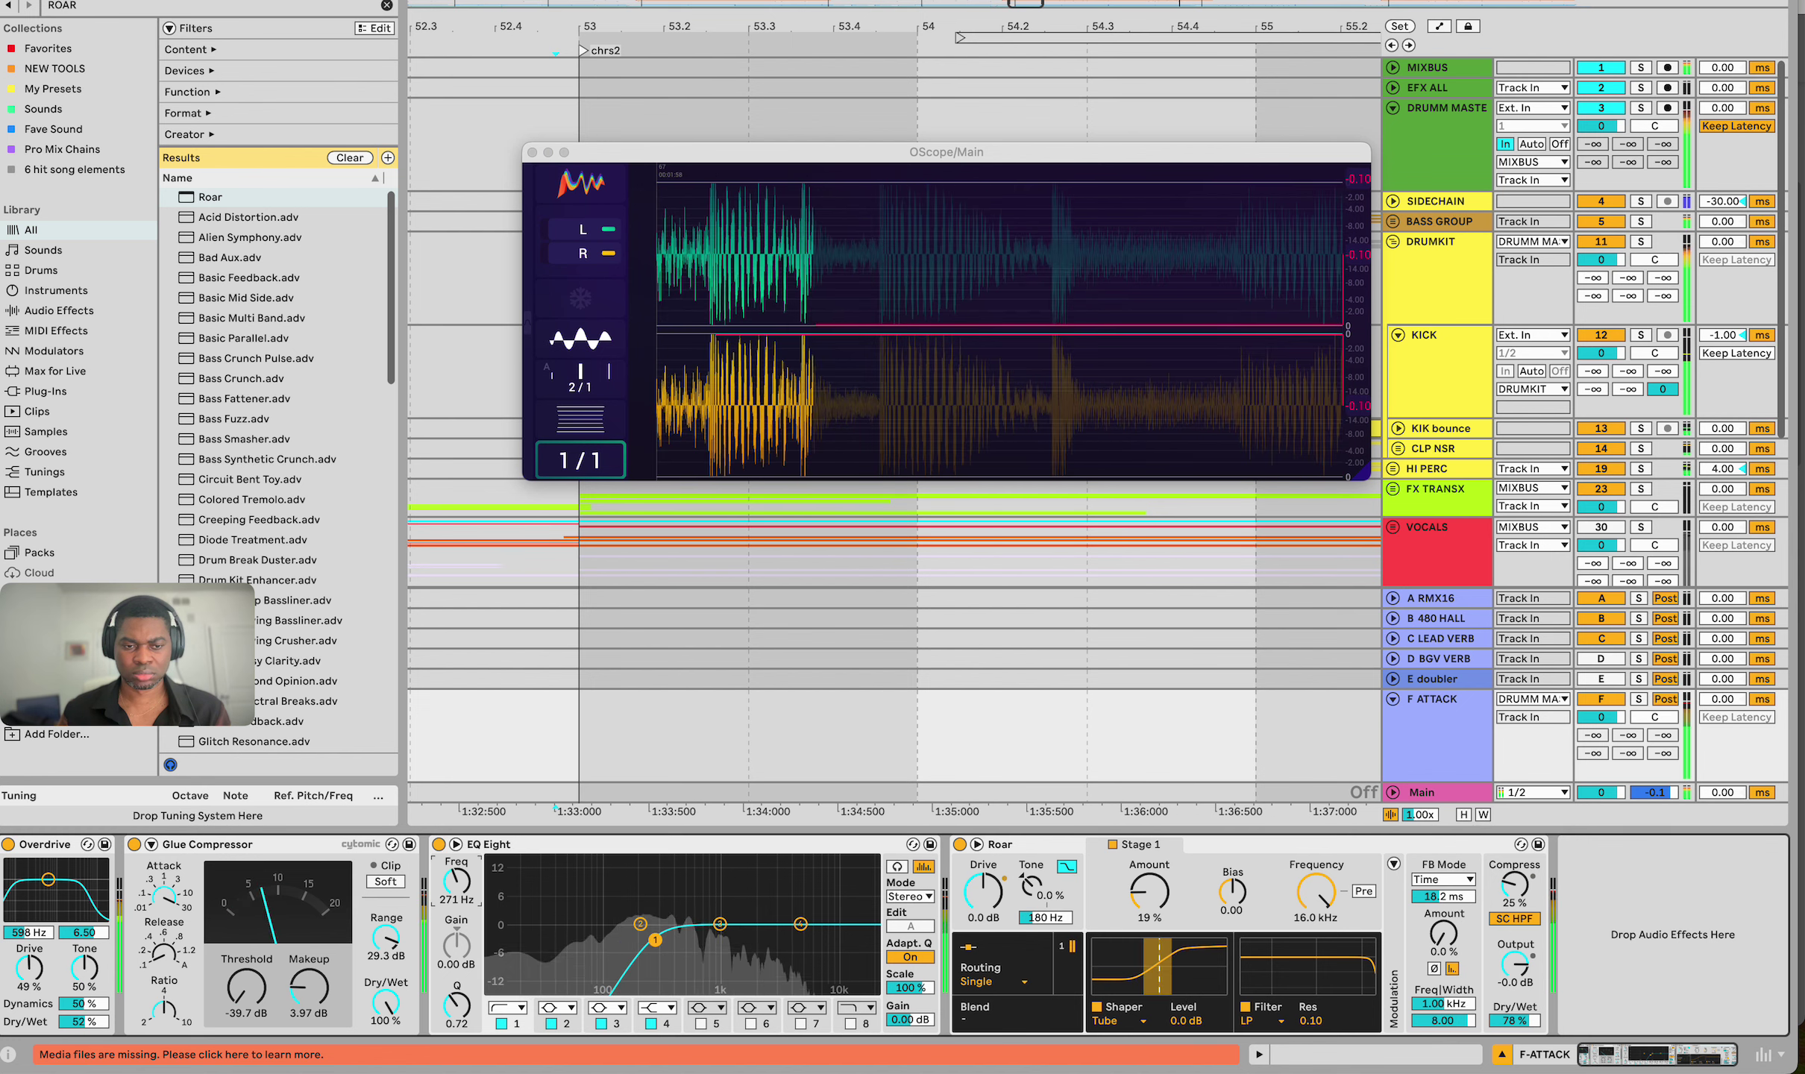
pyautogui.moveTo(461, 880); pyautogui.dragTo(461, 886)
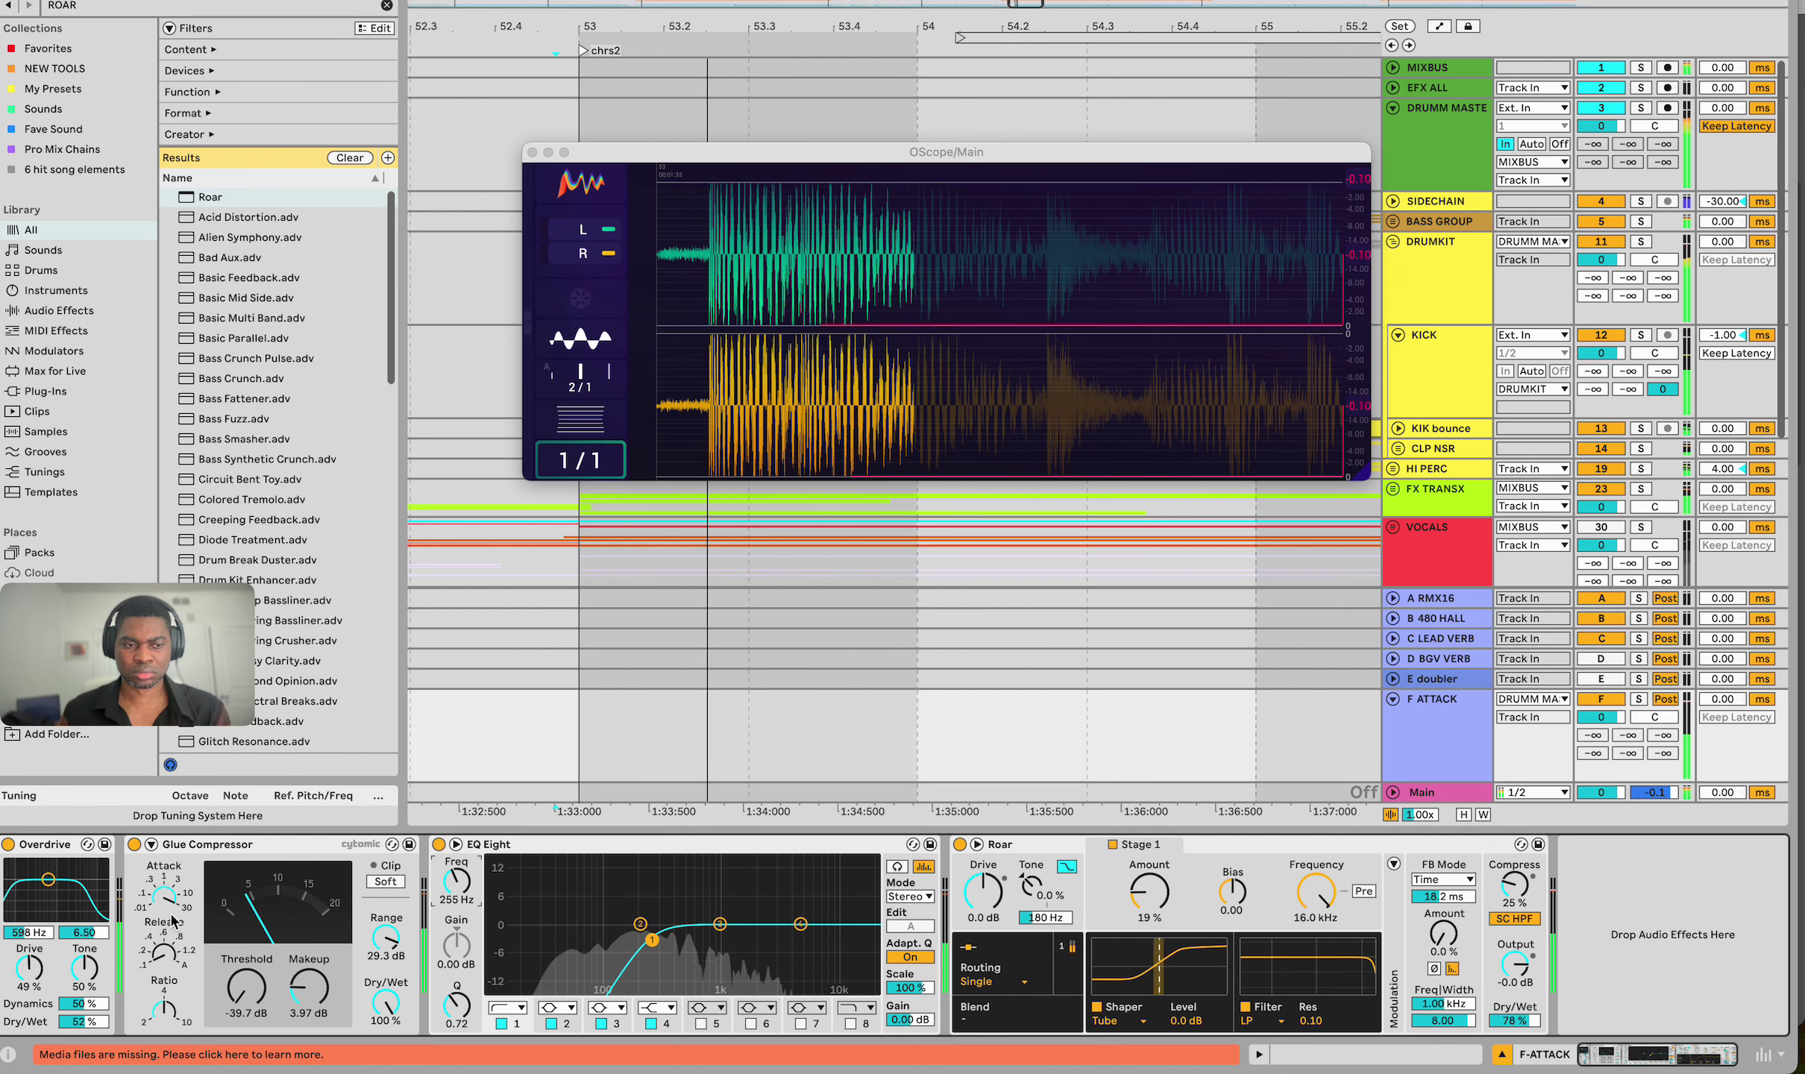
pyautogui.click(297, 972)
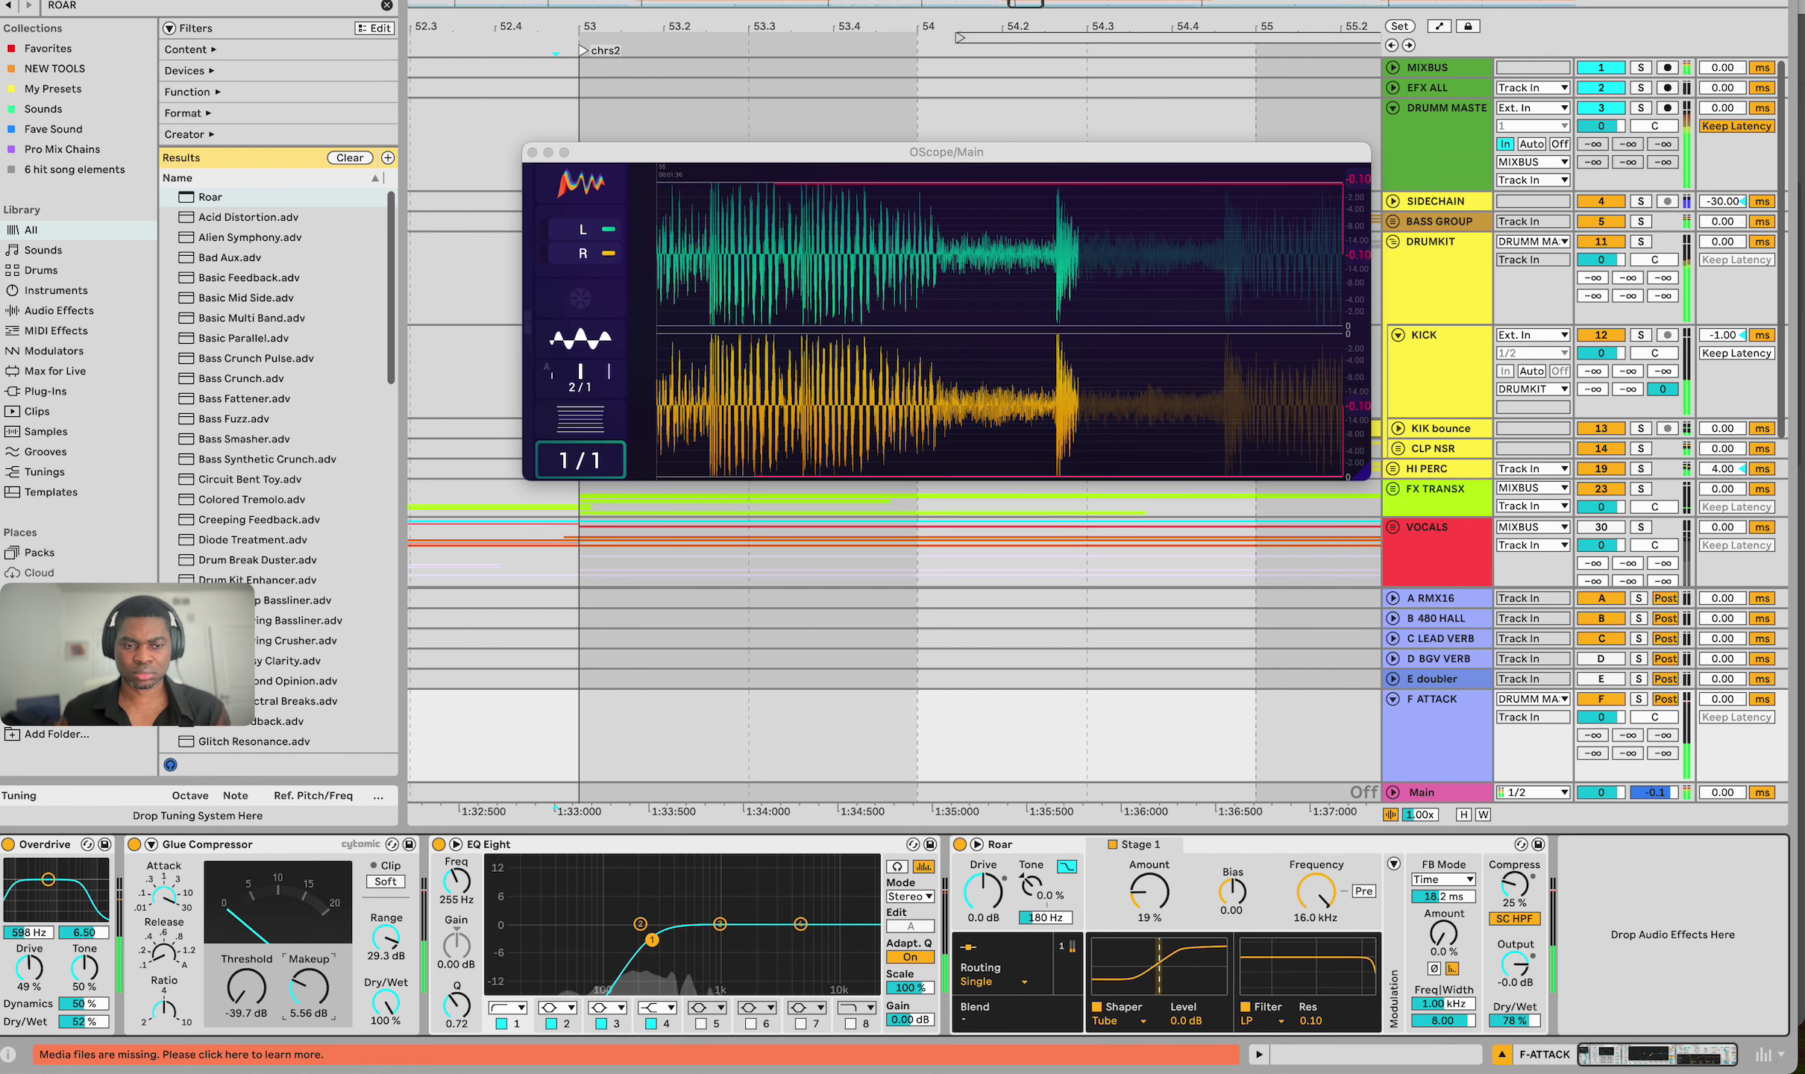
pyautogui.moveTo(308, 989); pyautogui.dragTo(308, 982)
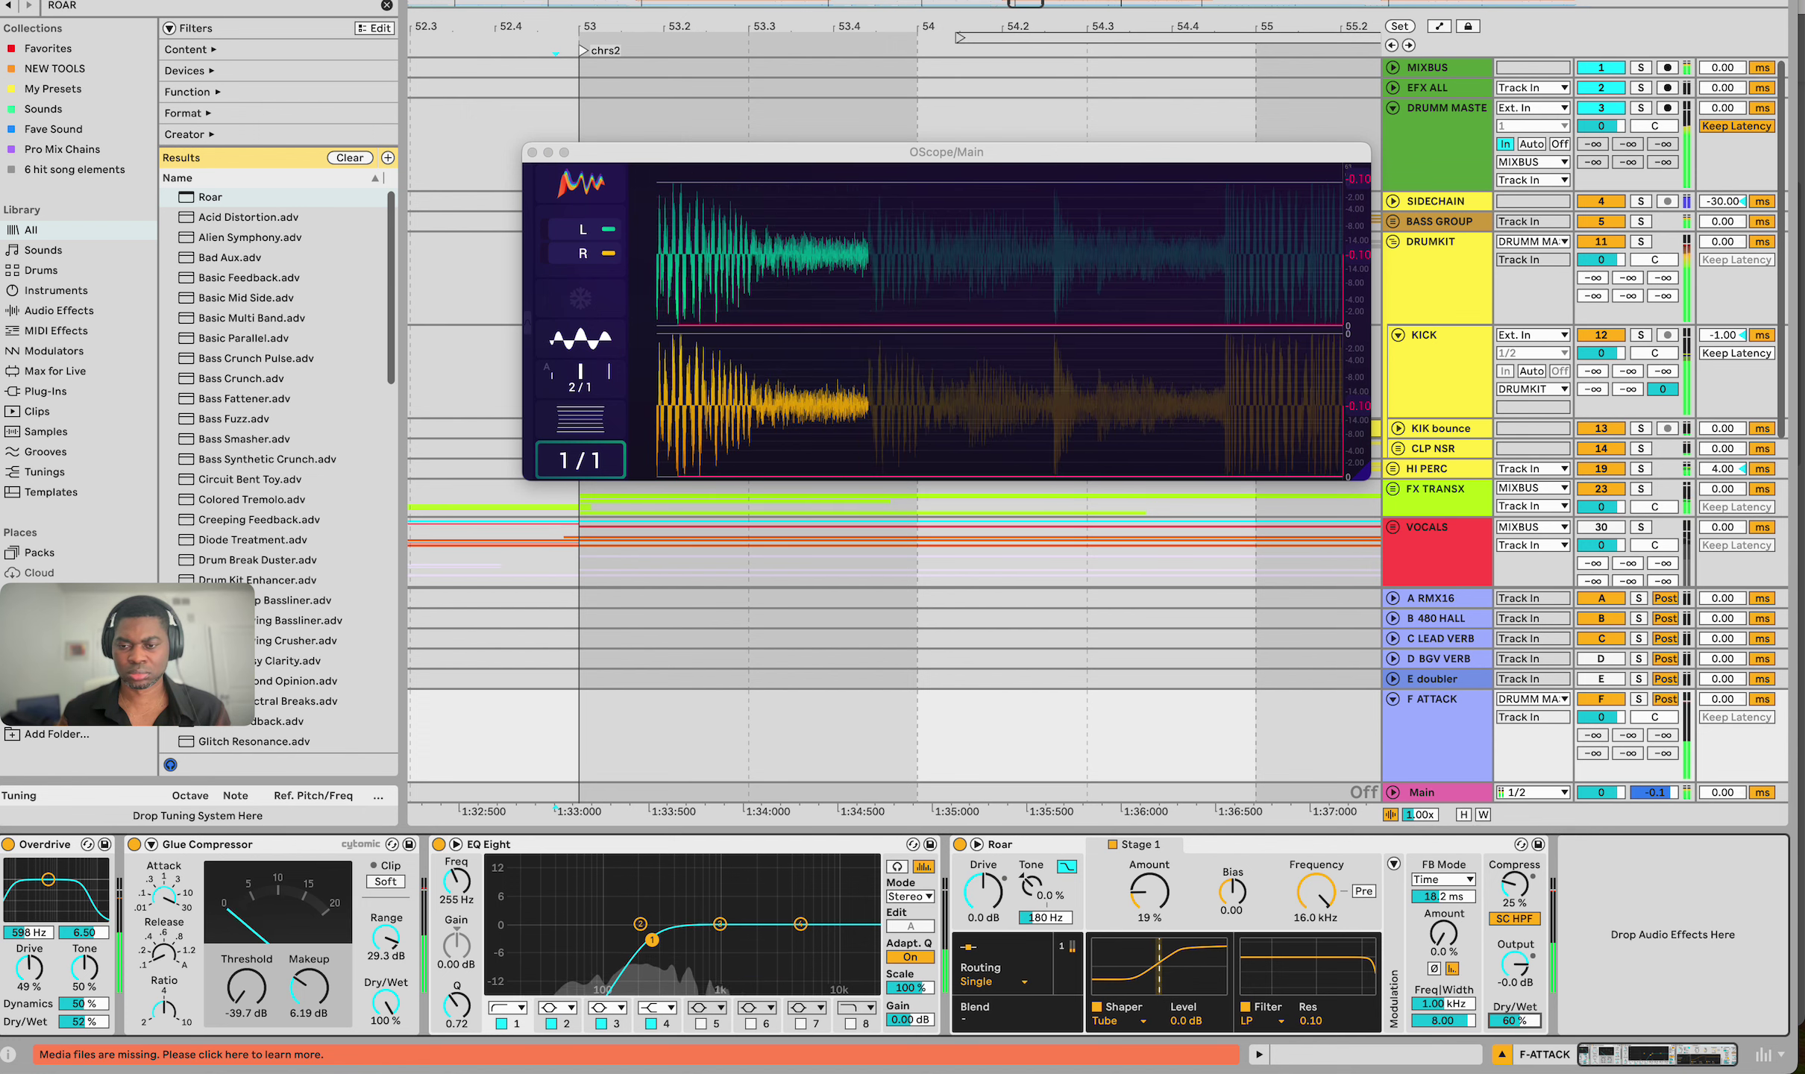
pyautogui.moveTo(1514, 1021); pyautogui.dragTo(1514, 1017)
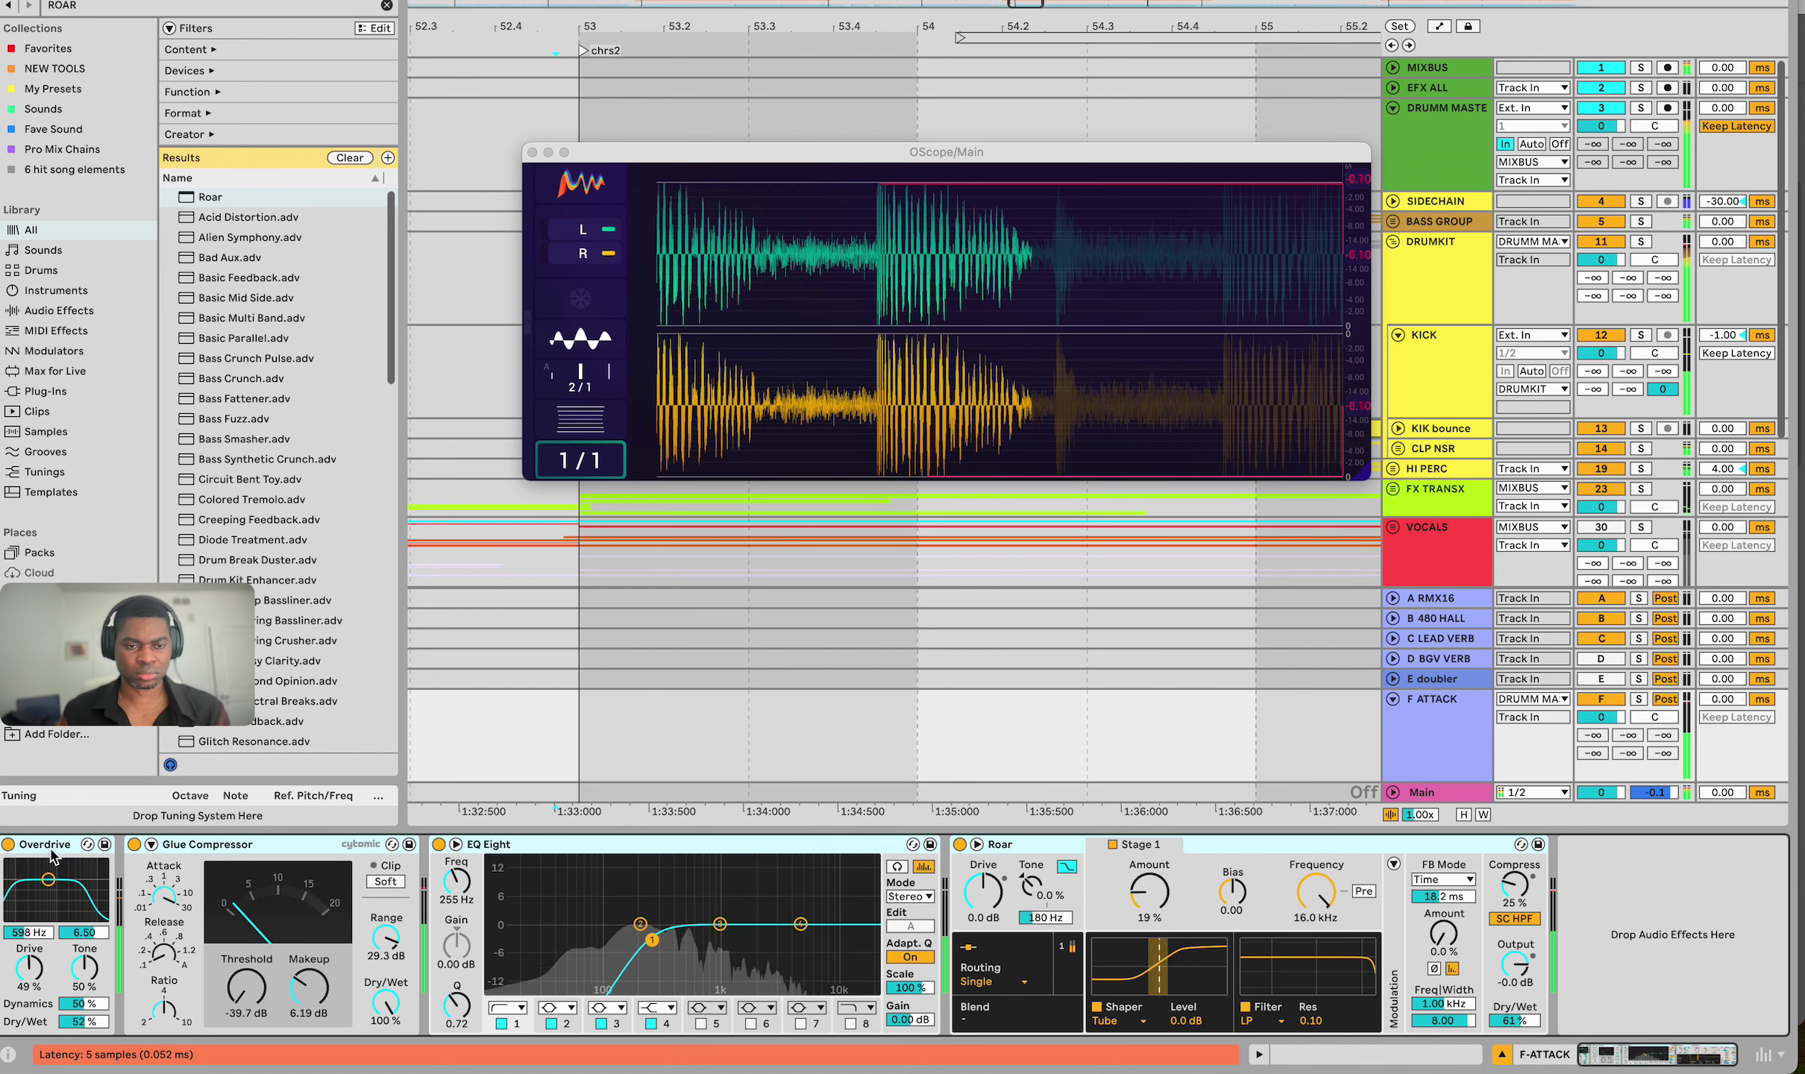
# Group all the ATTACK return's devices into an Audio Effect Rack and duplicate its chain
pyautogui.press('super+g')
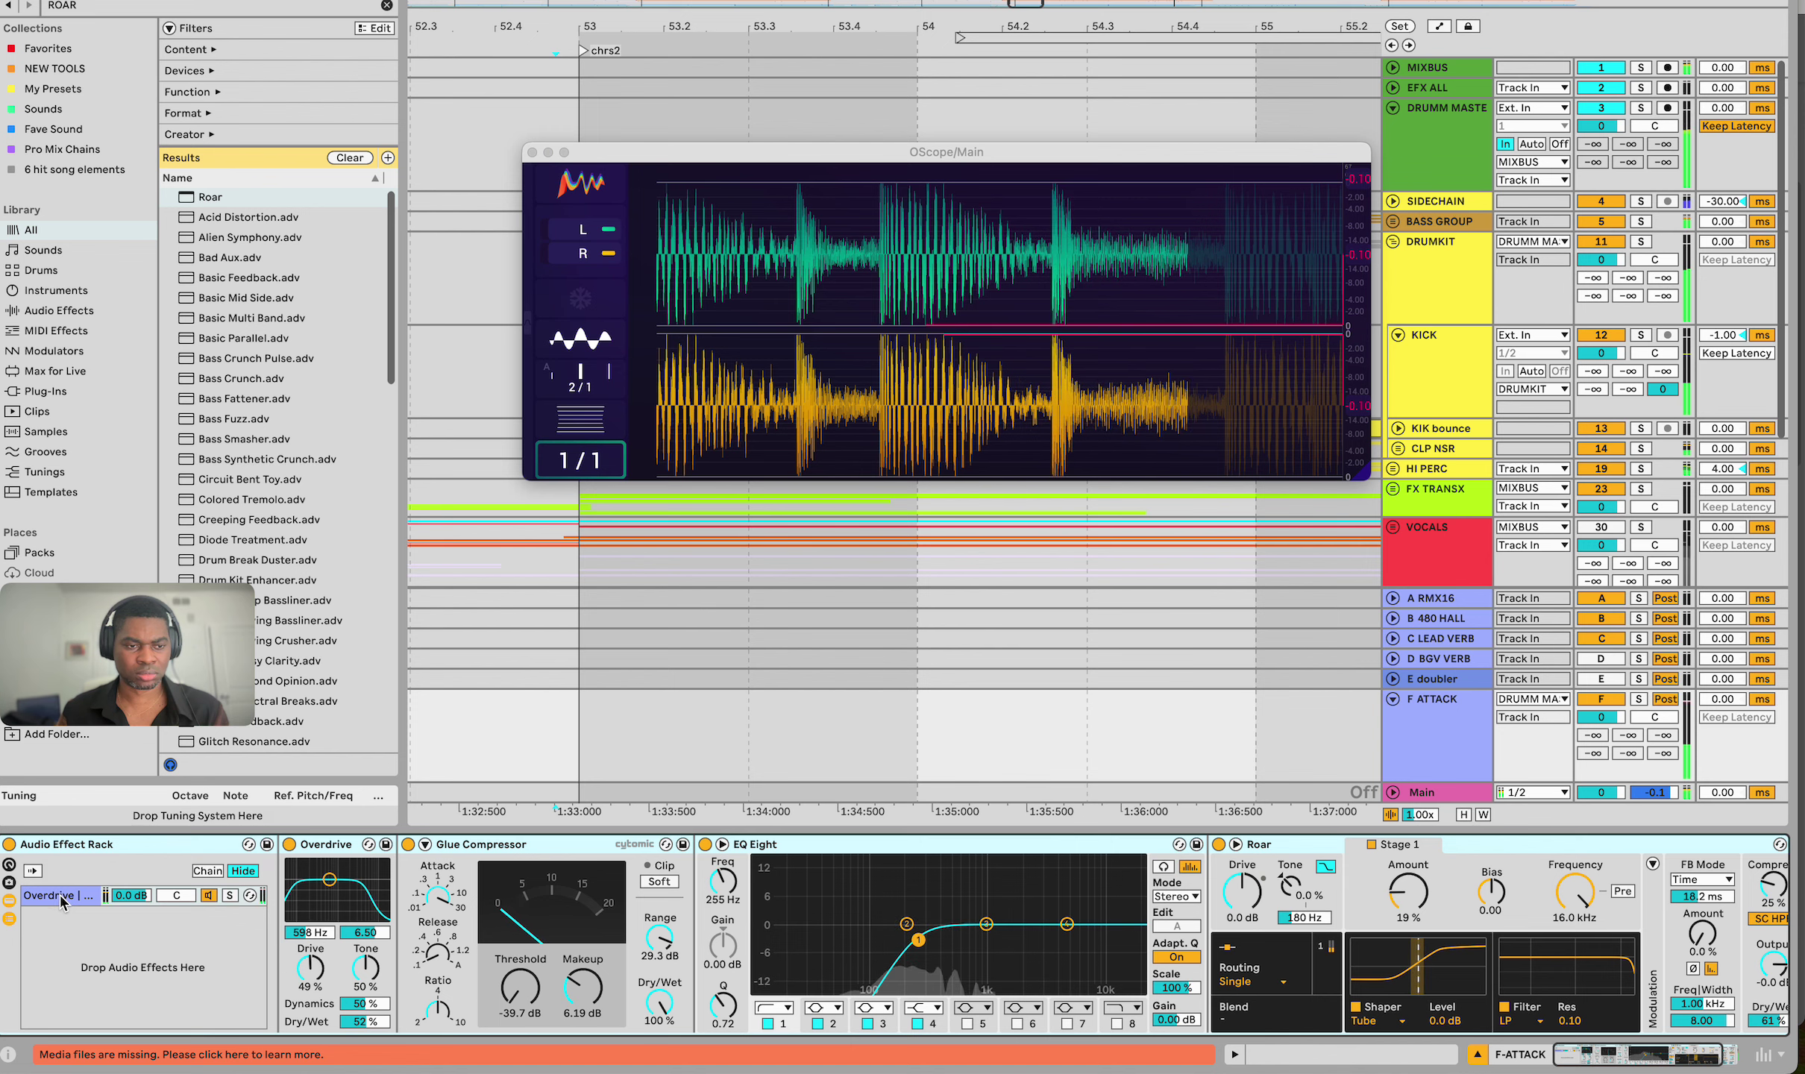
pyautogui.rightClick(62, 900)
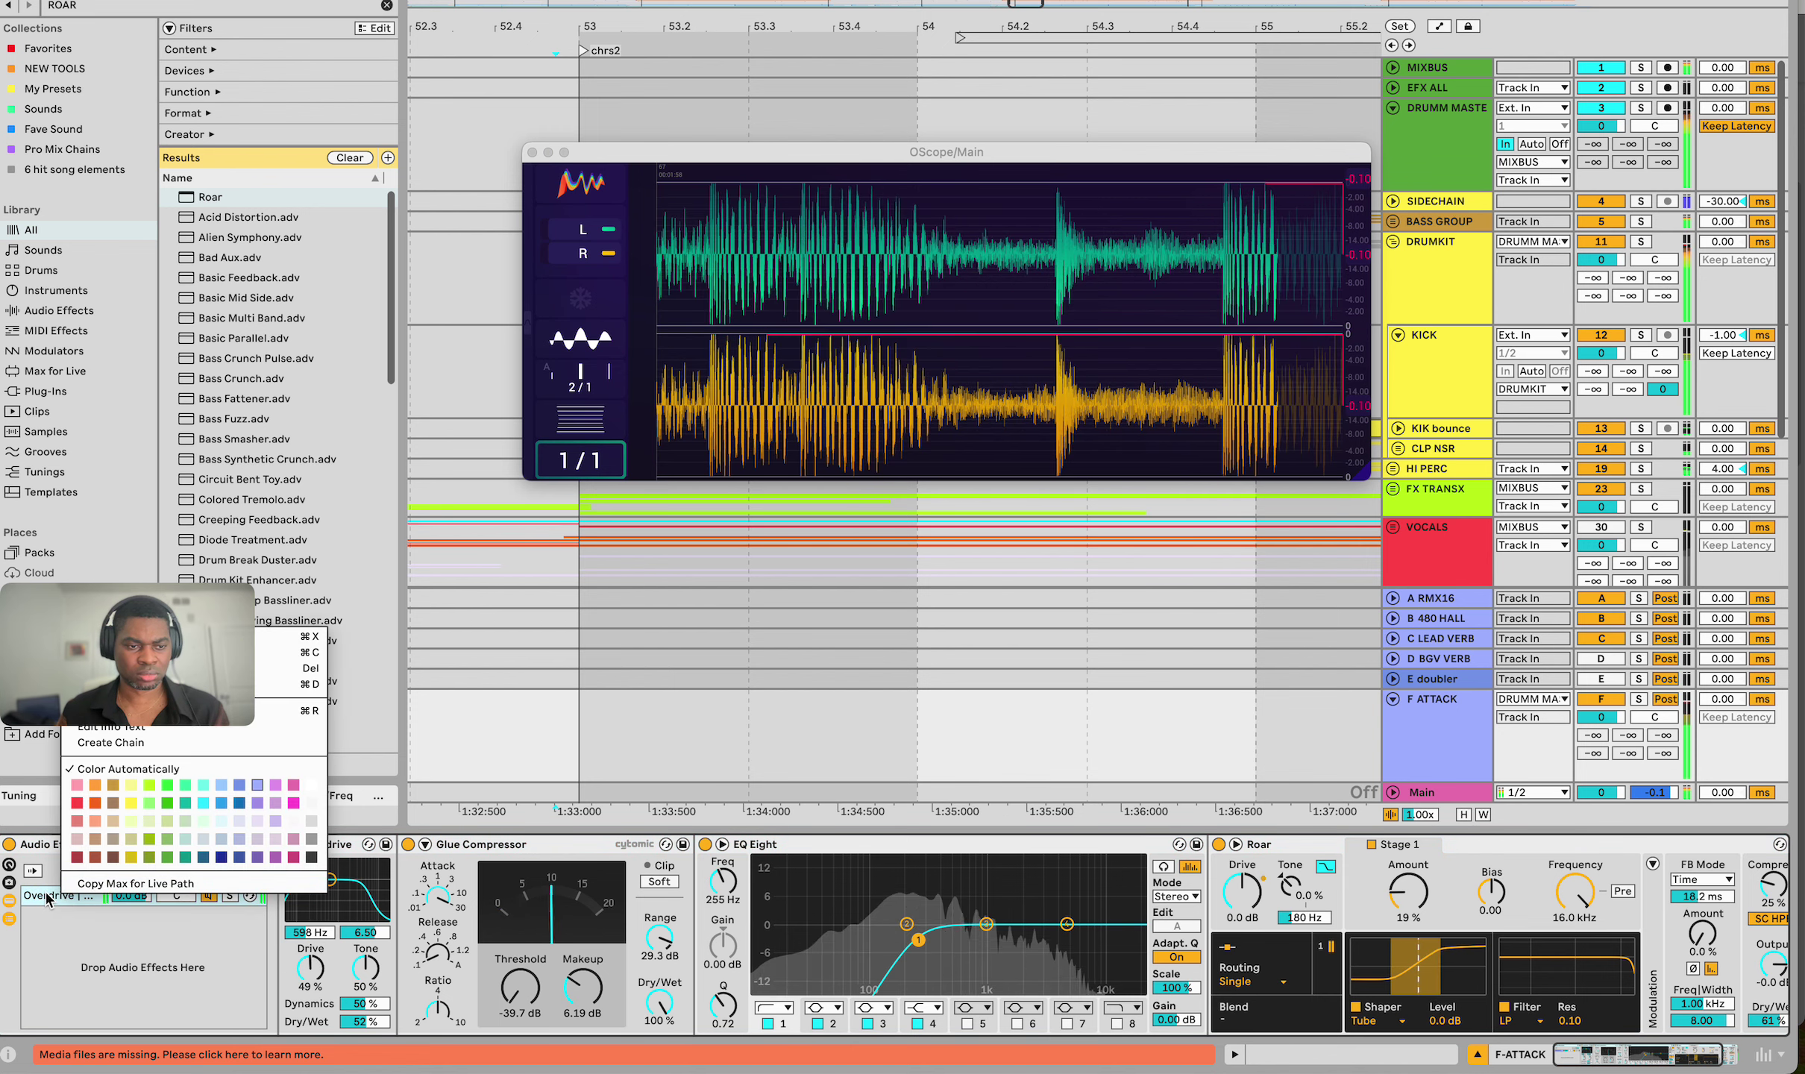
pyautogui.click(47, 898)
pyautogui.press('super+d')
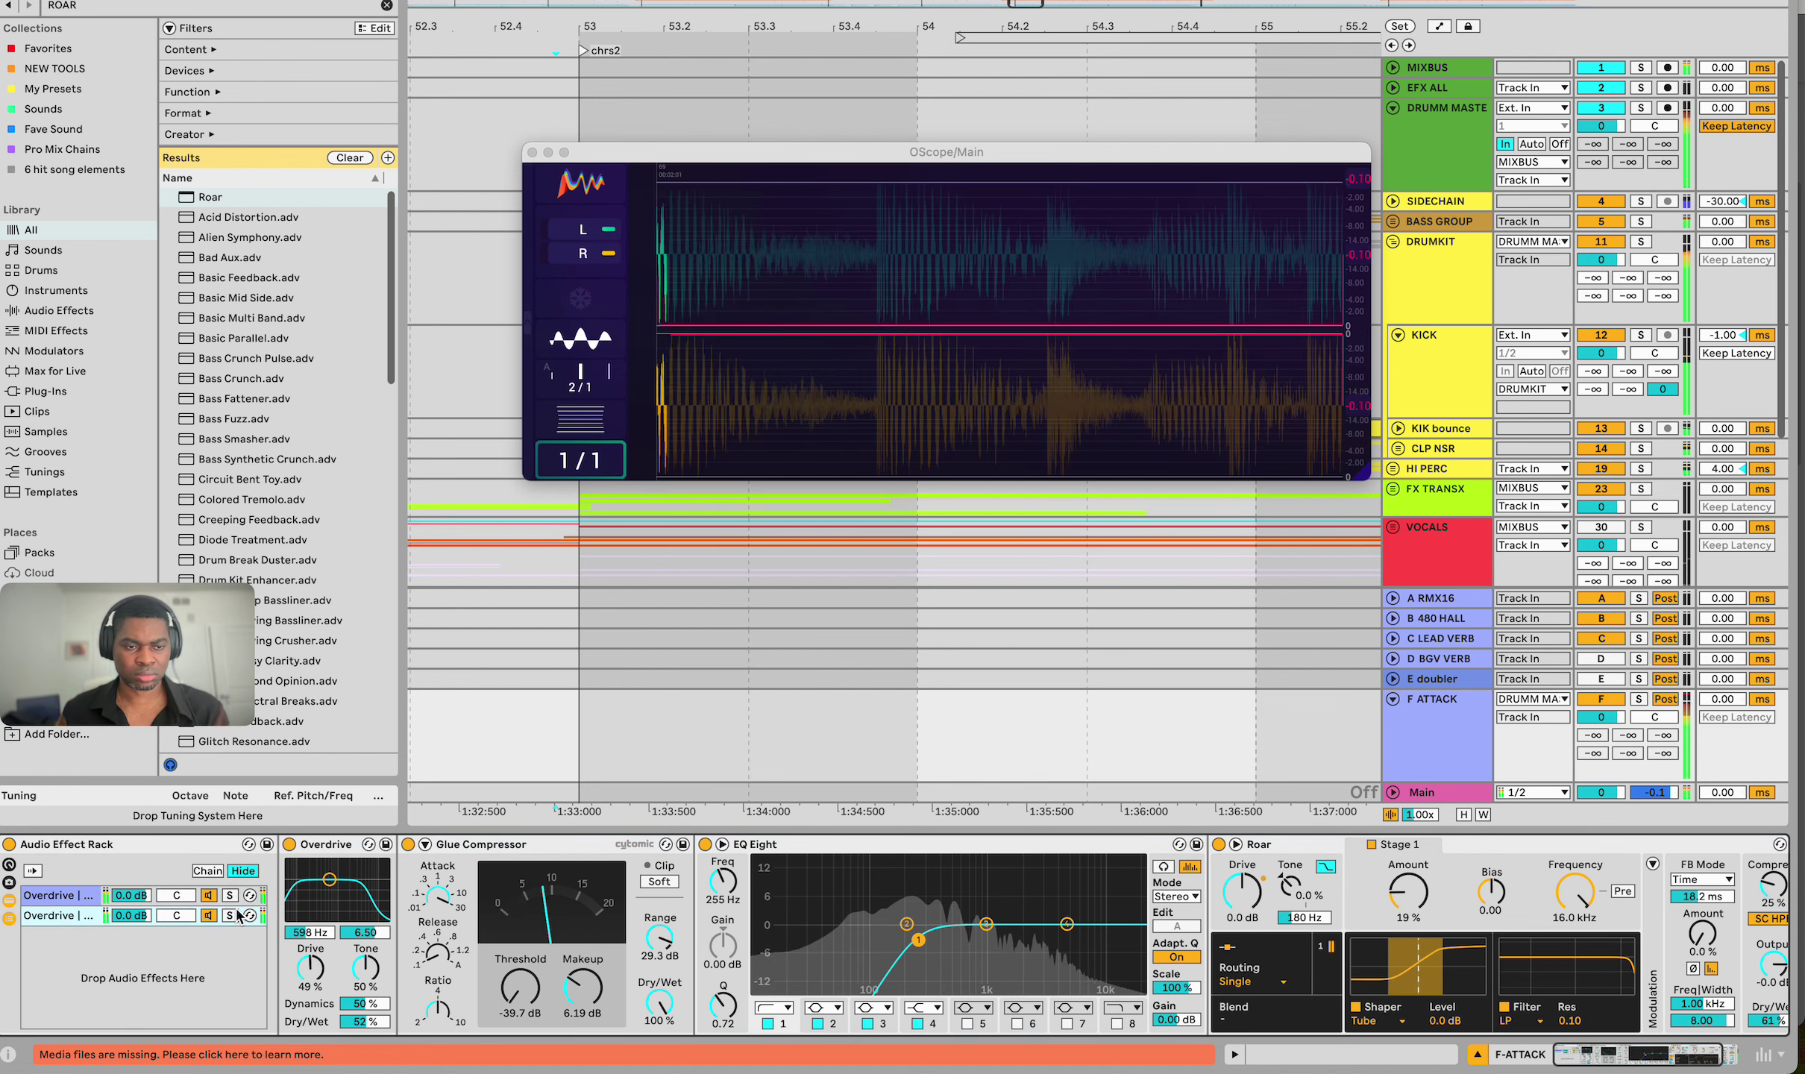
# Audition the rack's first chain soloed, unsolo it, and set its EQ Eight low cut to 864 Hz and Overdrive frequency to 1.00 kHz
pyautogui.click(229, 897)
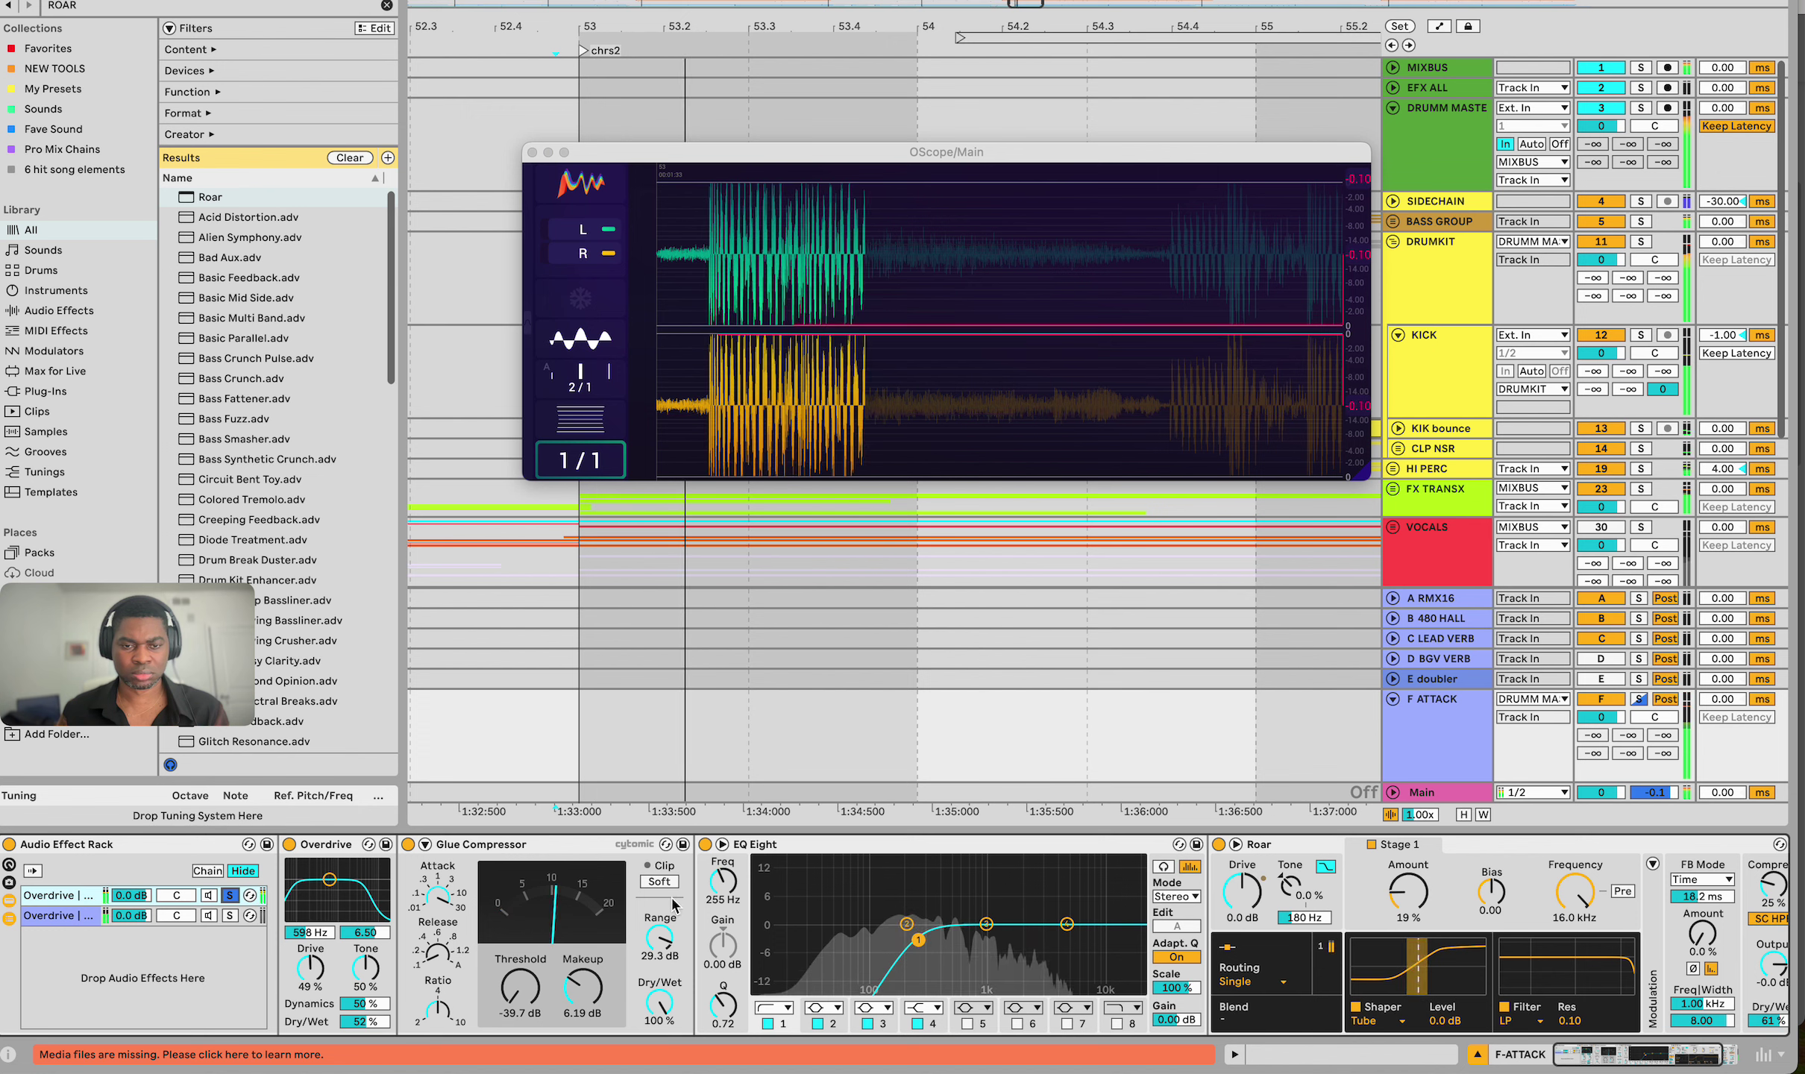
pyautogui.click(229, 895)
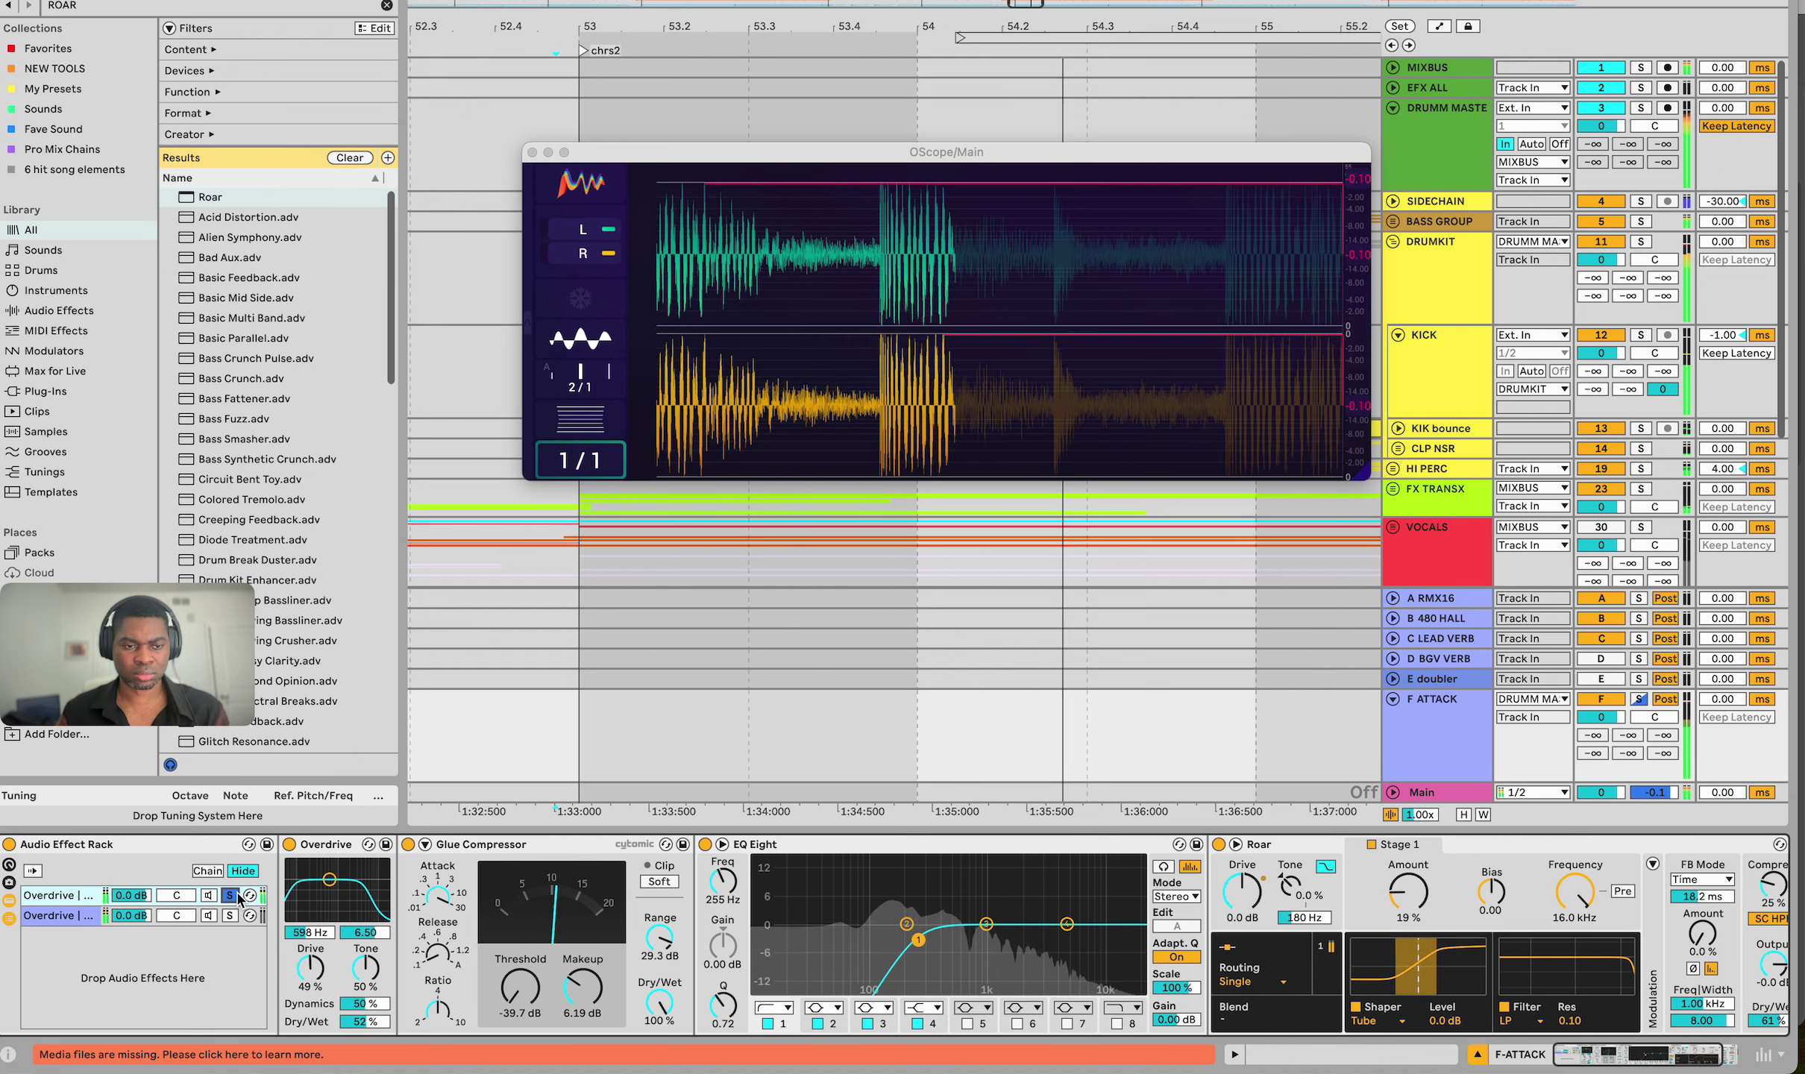
pyautogui.moveTo(918, 939); pyautogui.dragTo(978, 940)
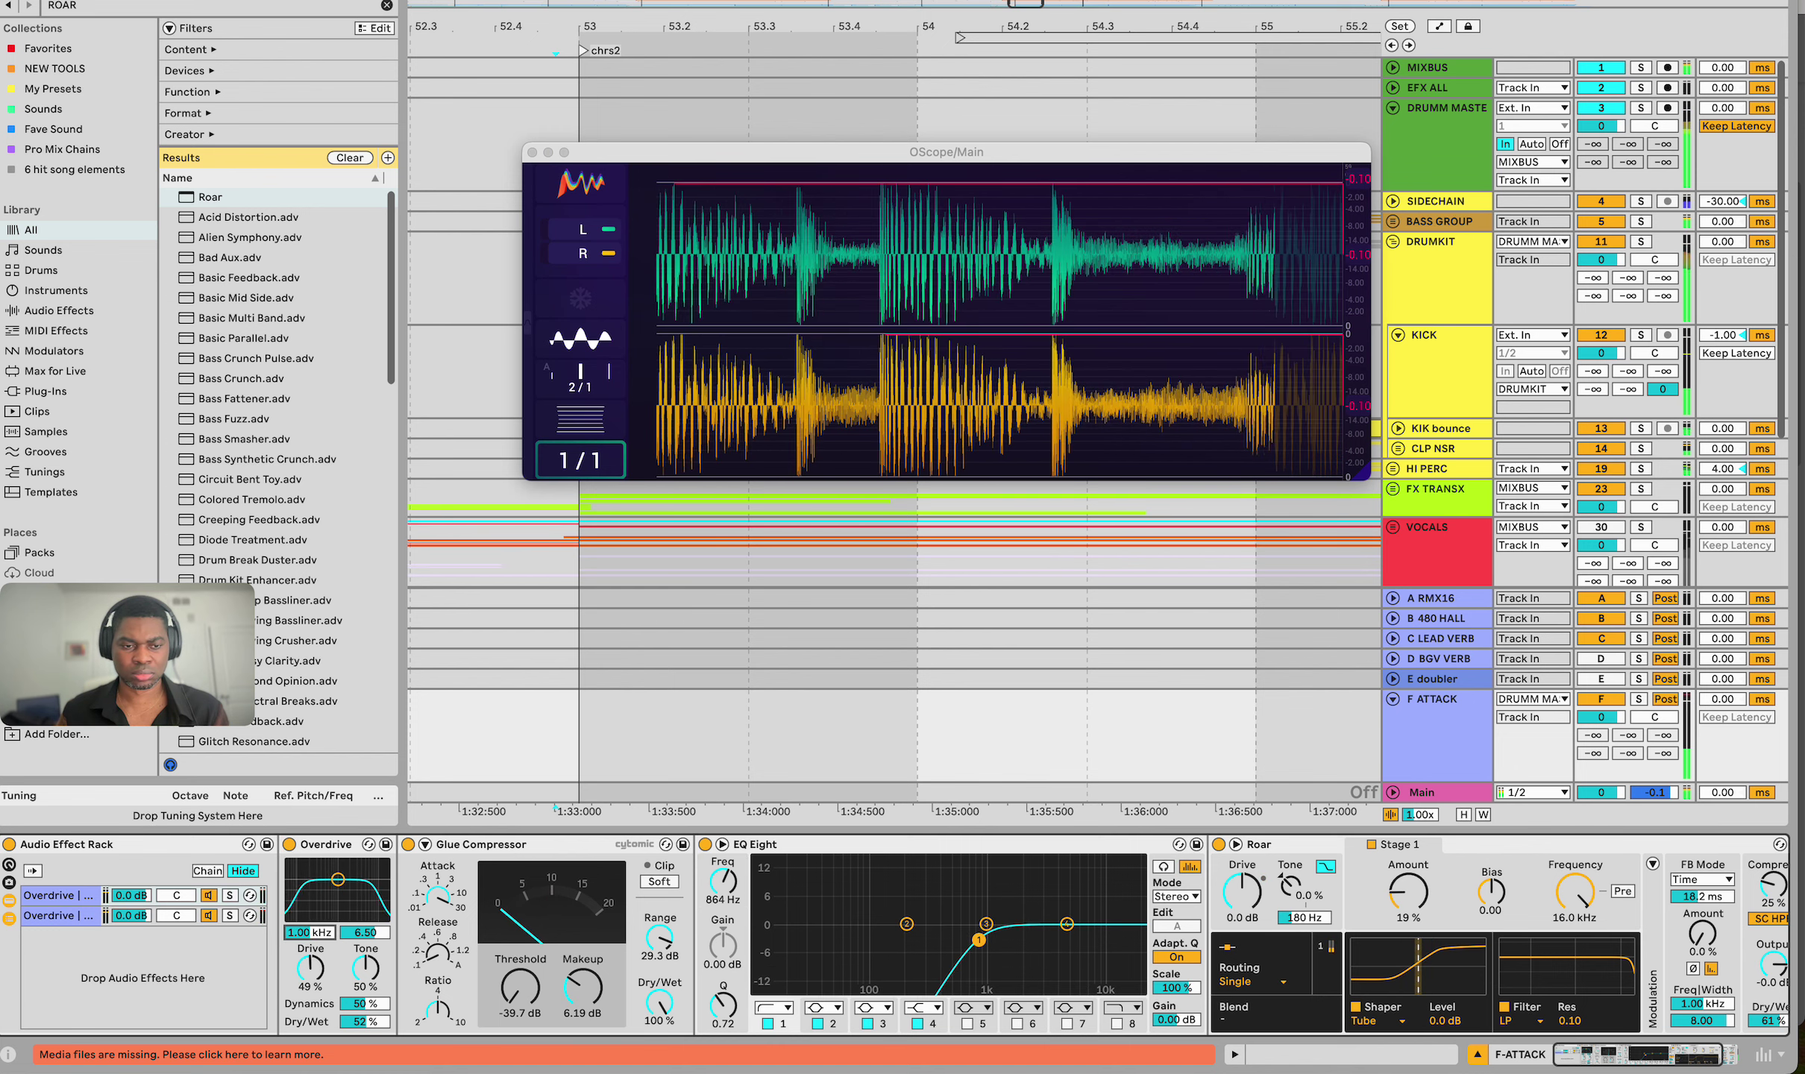
# Set the first chain's Overdrive to 1.60 kHz, with drive at 24 % and dry/wet at 54 %
pyautogui.moveTo(302, 933); pyautogui.dragTo(303, 920)
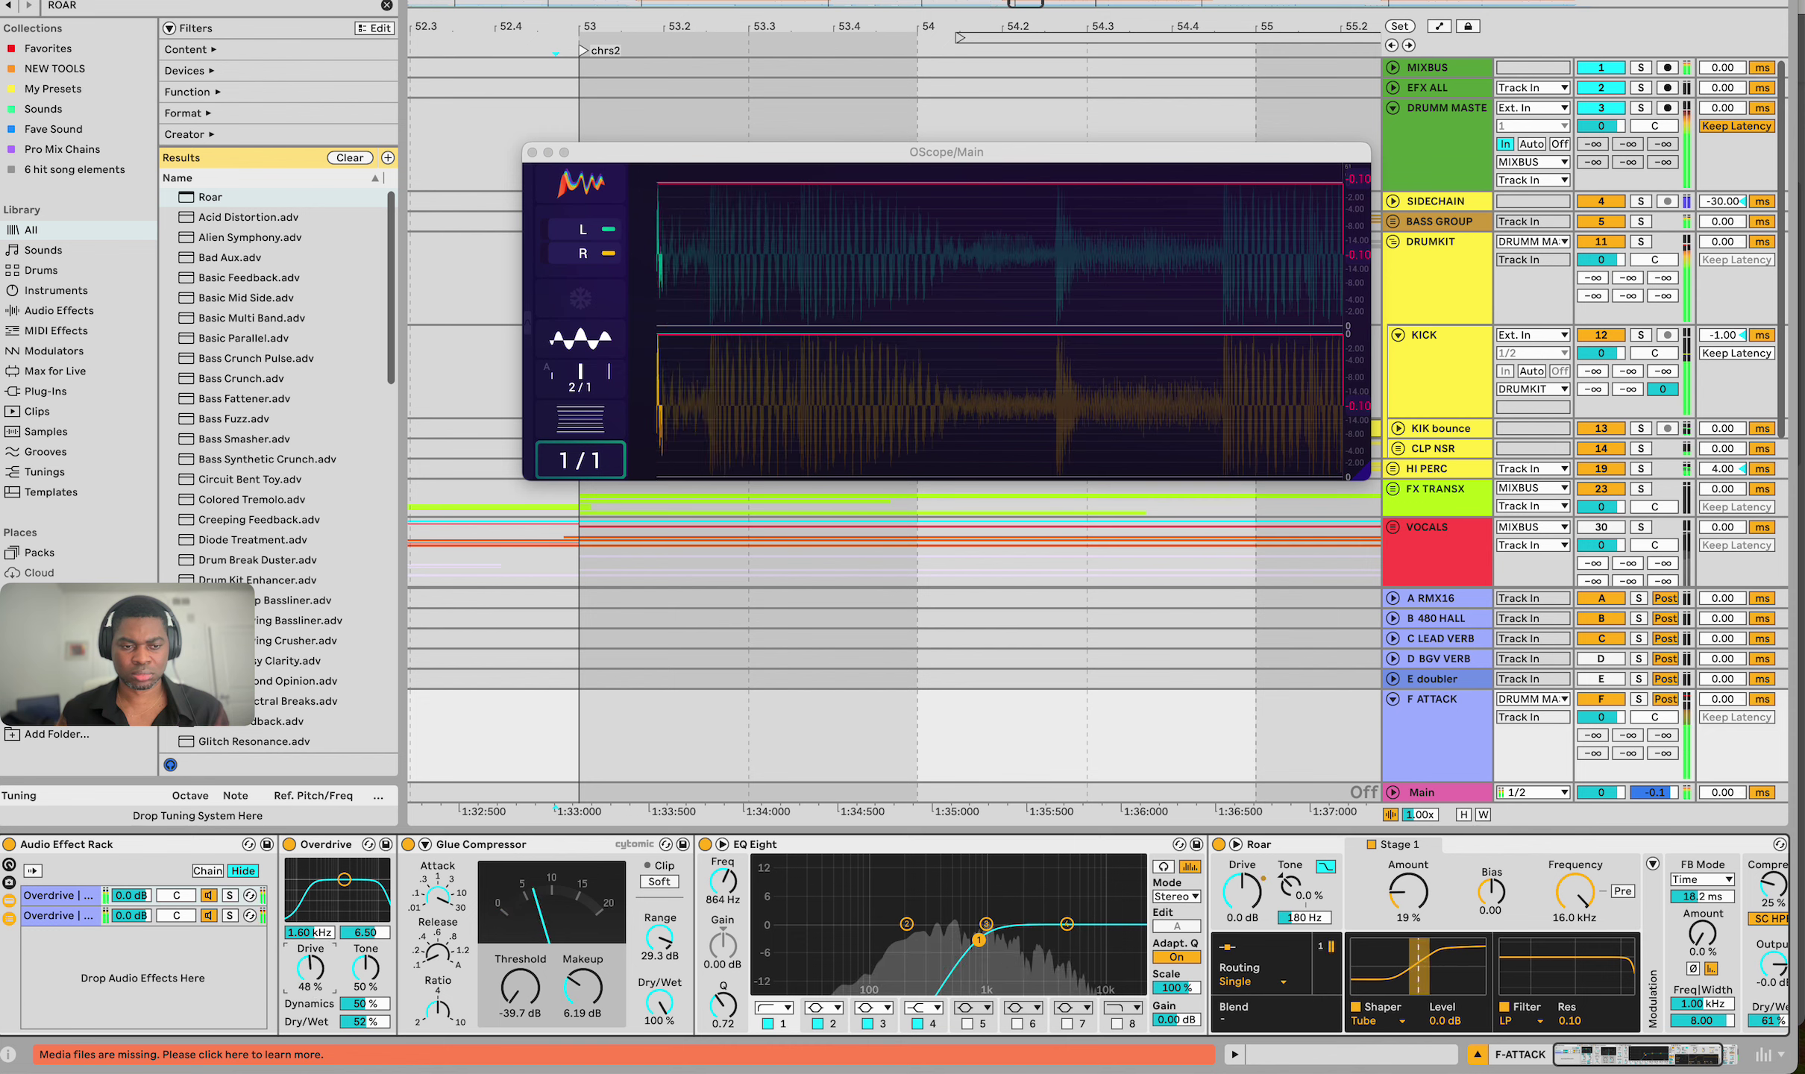
pyautogui.moveTo(318, 990); pyautogui.dragTo(360, 1028)
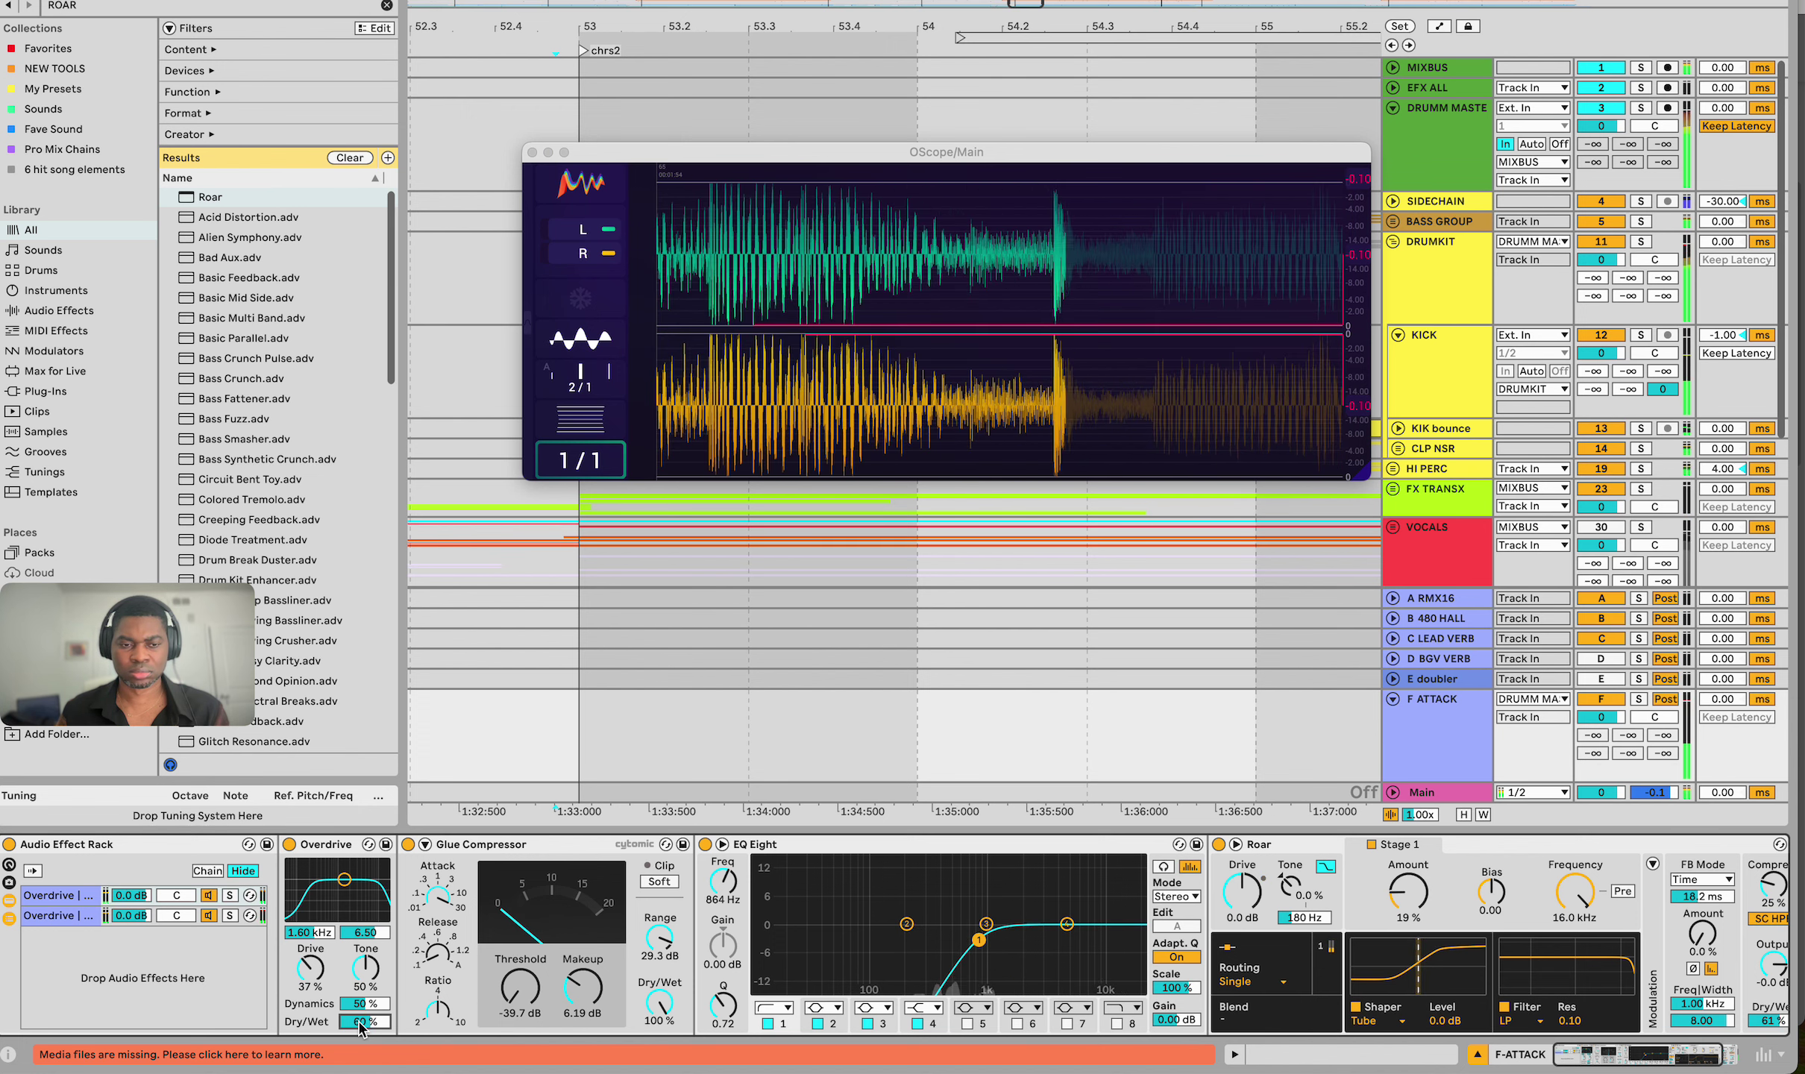
pyautogui.moveTo(362, 1027); pyautogui.dragTo(362, 1037)
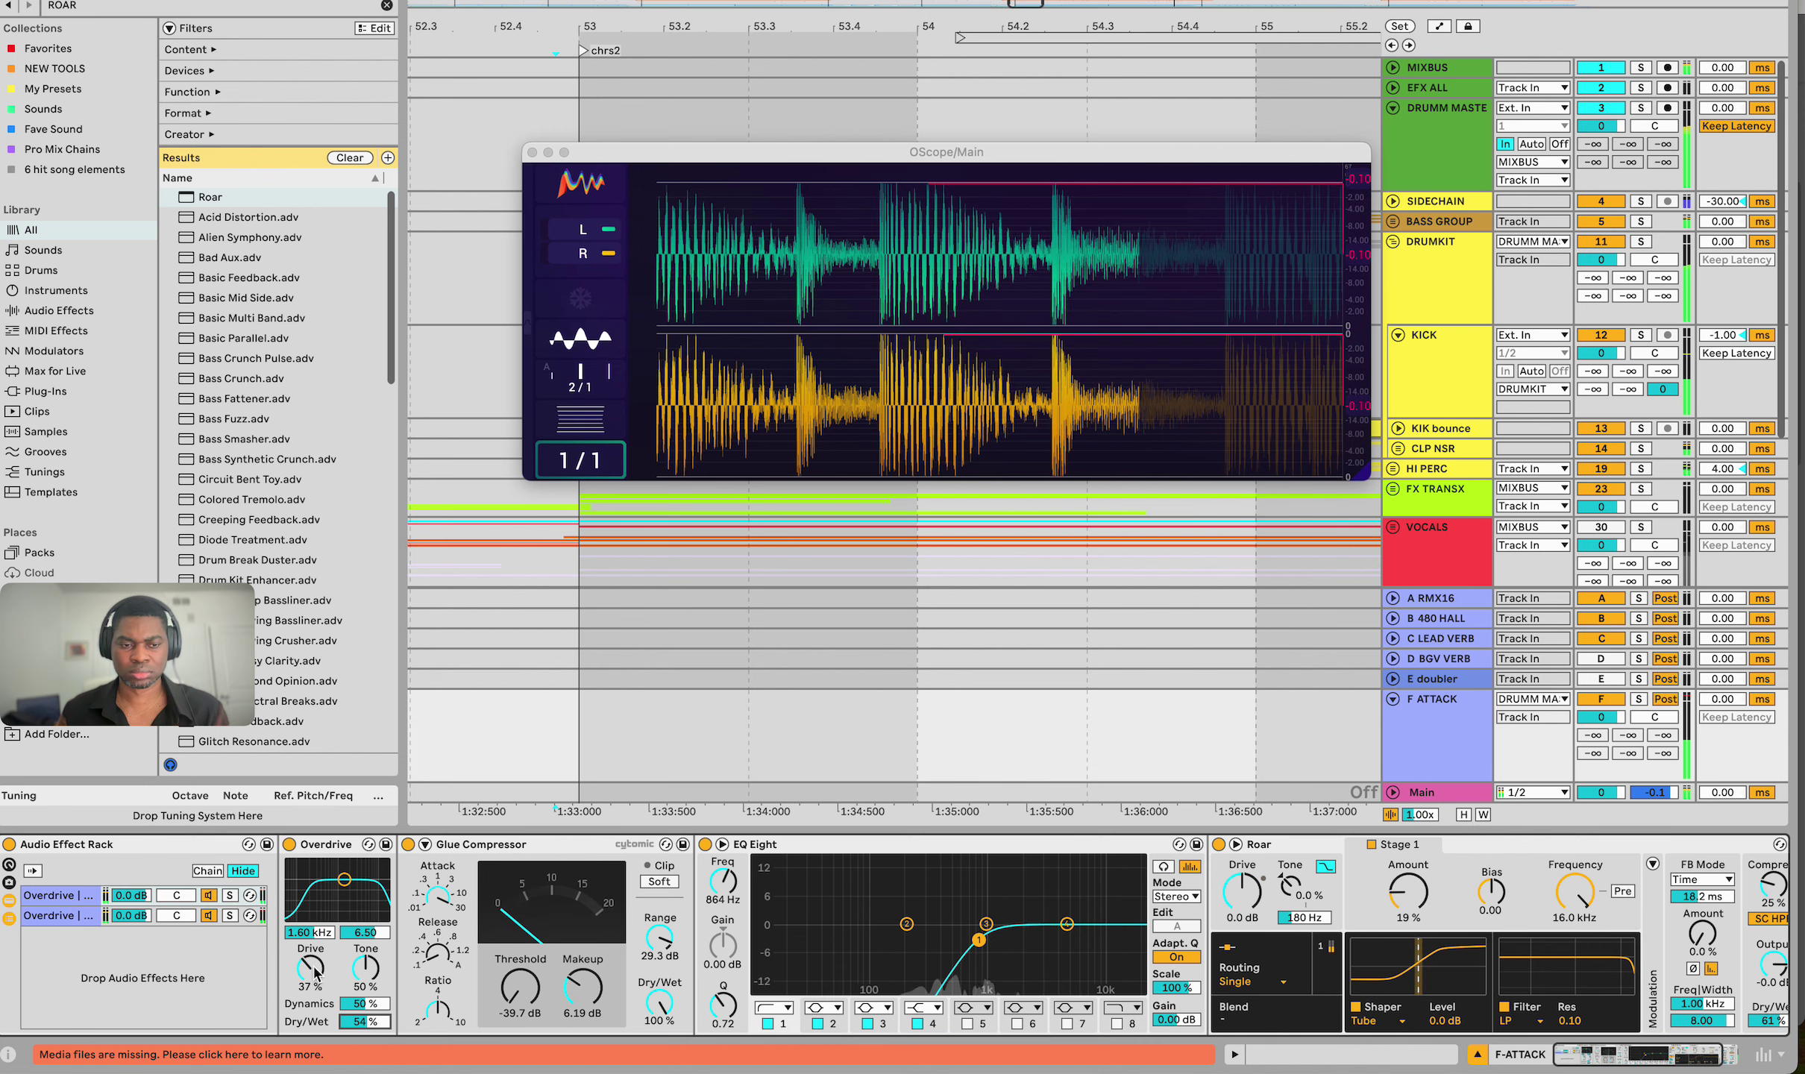
pyautogui.moveTo(315, 972); pyautogui.dragTo(315, 981)
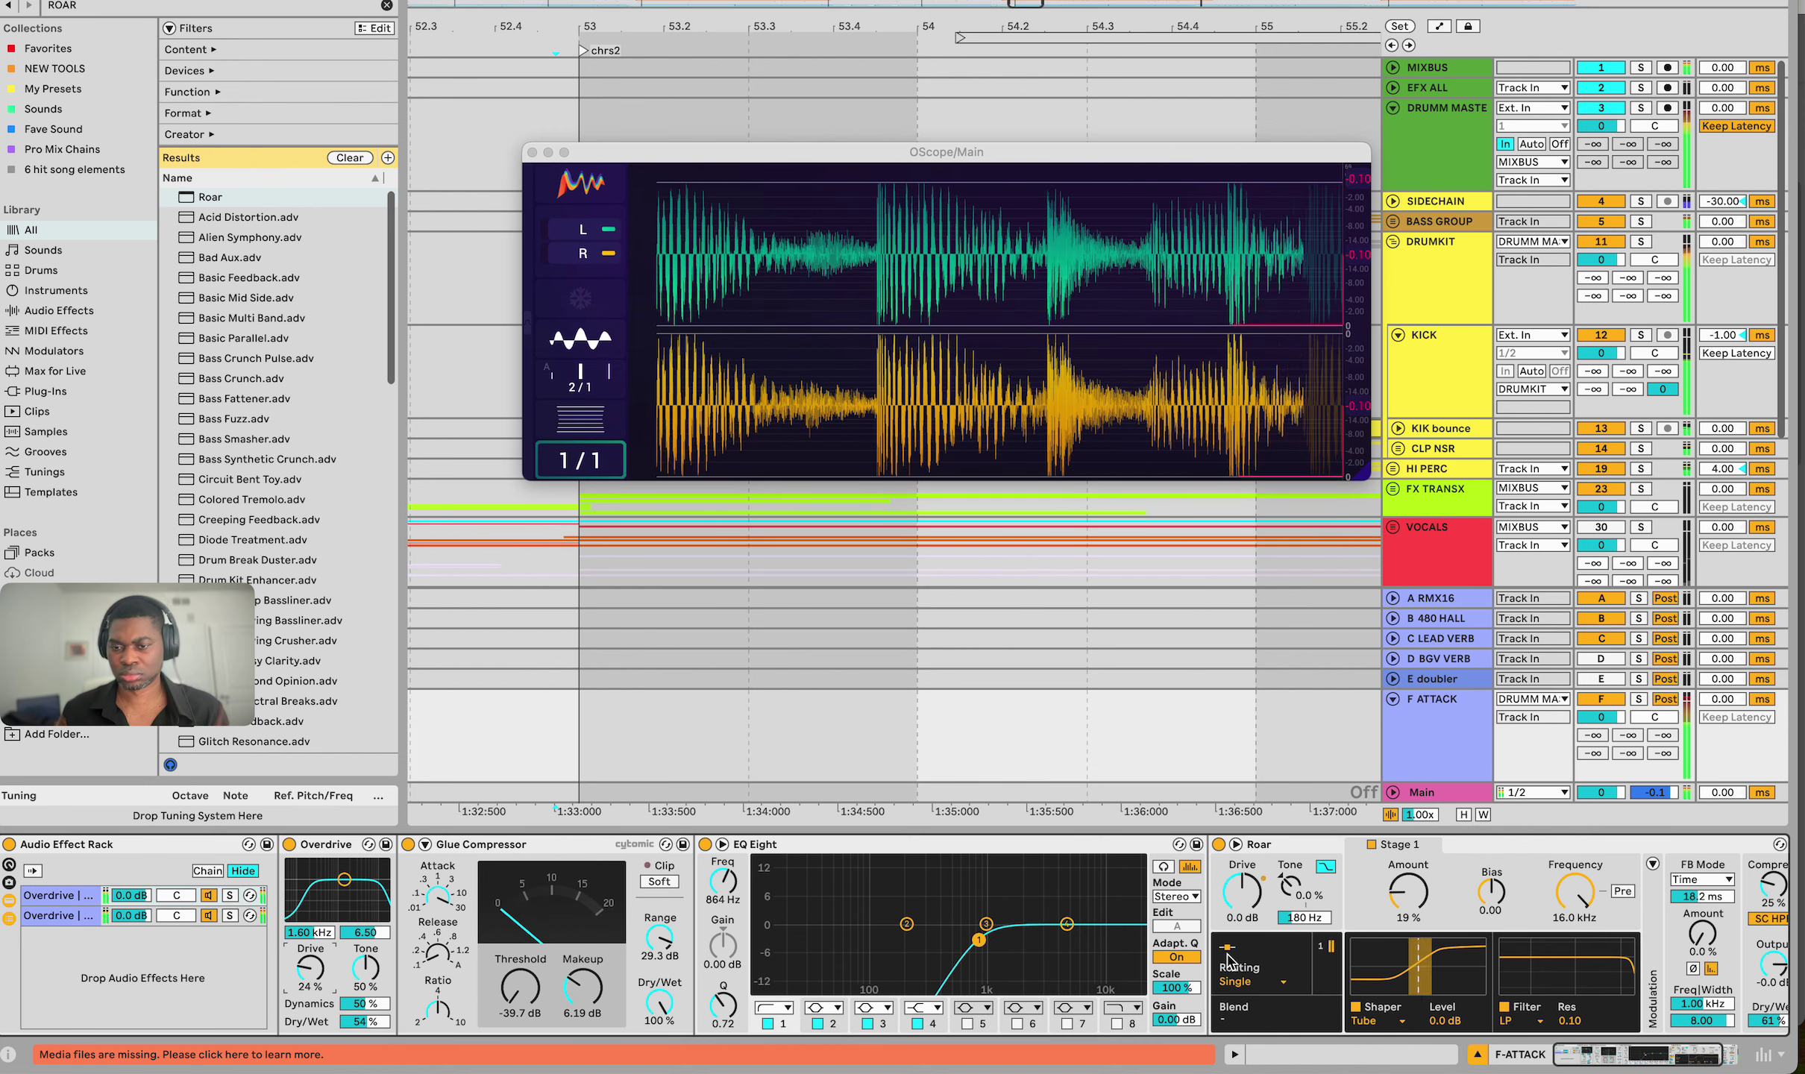
# Switch Roar's shaper to Fractal and set its amount to 24 %, bias to -0.19 and dry/wet to 78 %
pyautogui.moveTo(1409, 892); pyautogui.dragTo(1403, 1028)
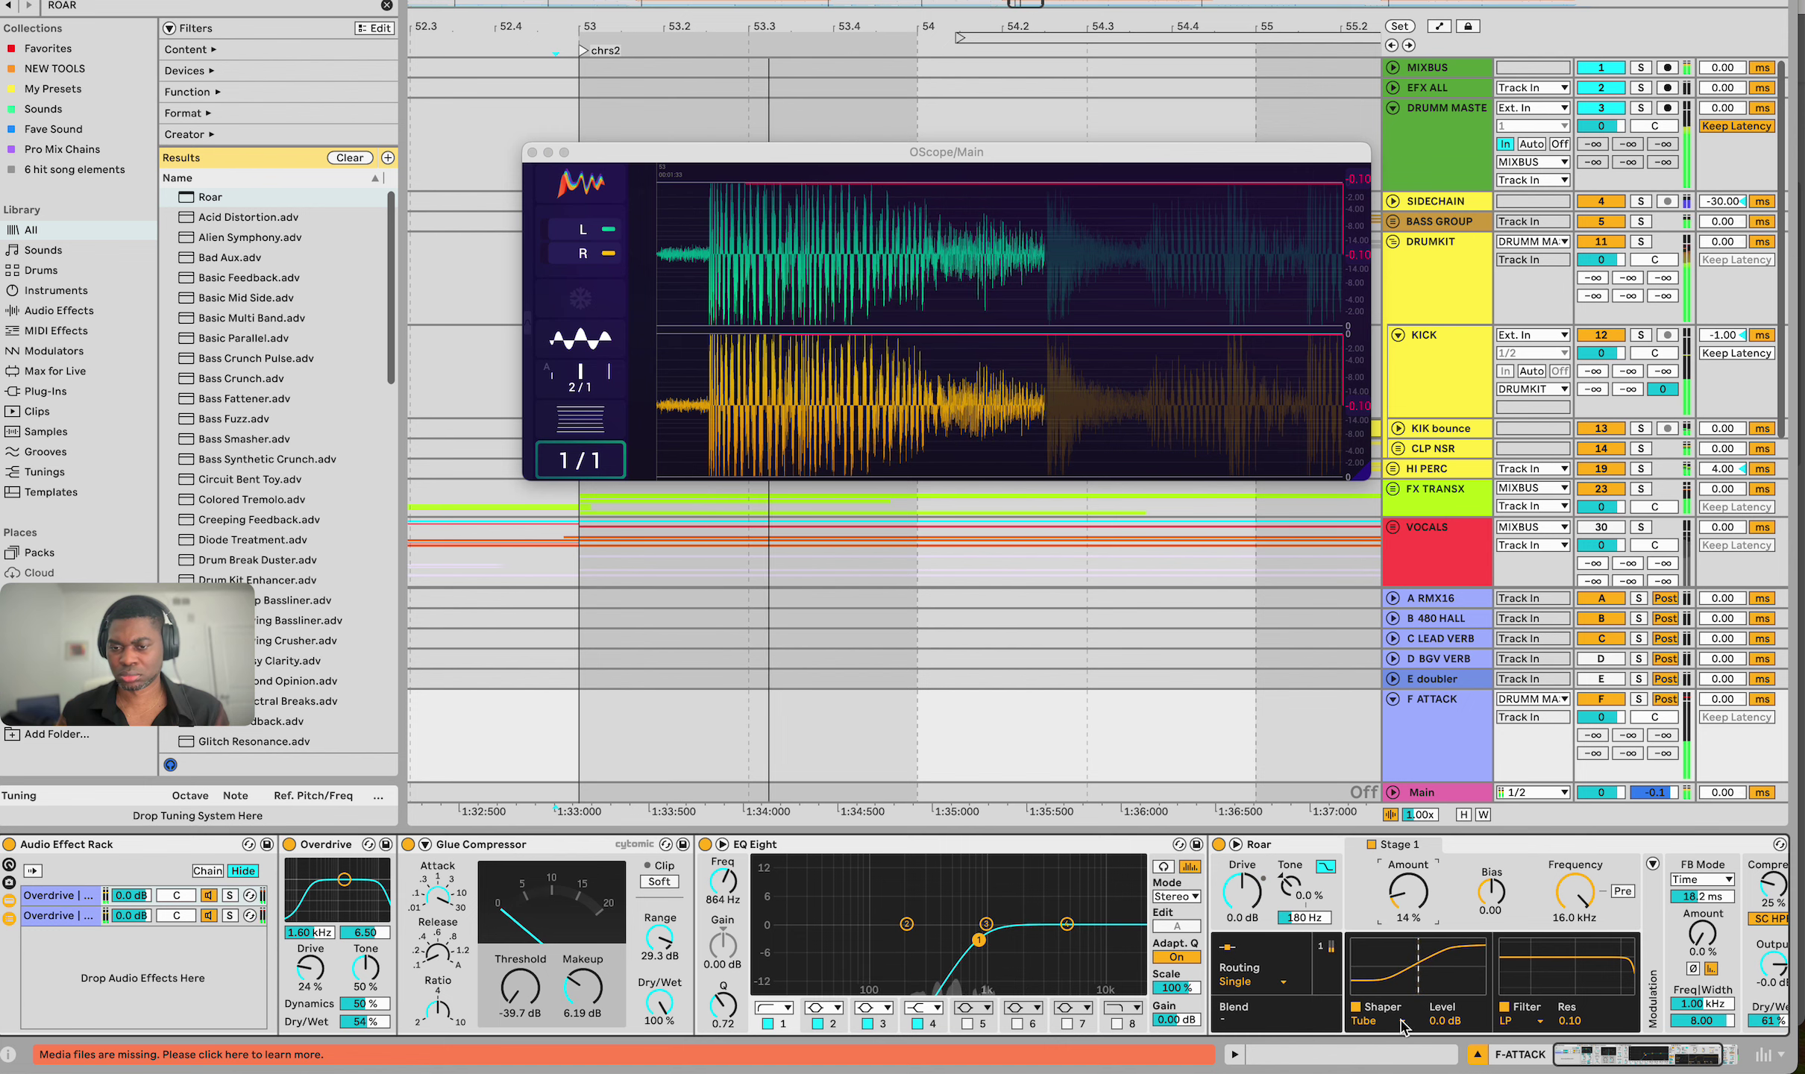
pyautogui.click(1401, 1022)
pyautogui.click(1402, 963)
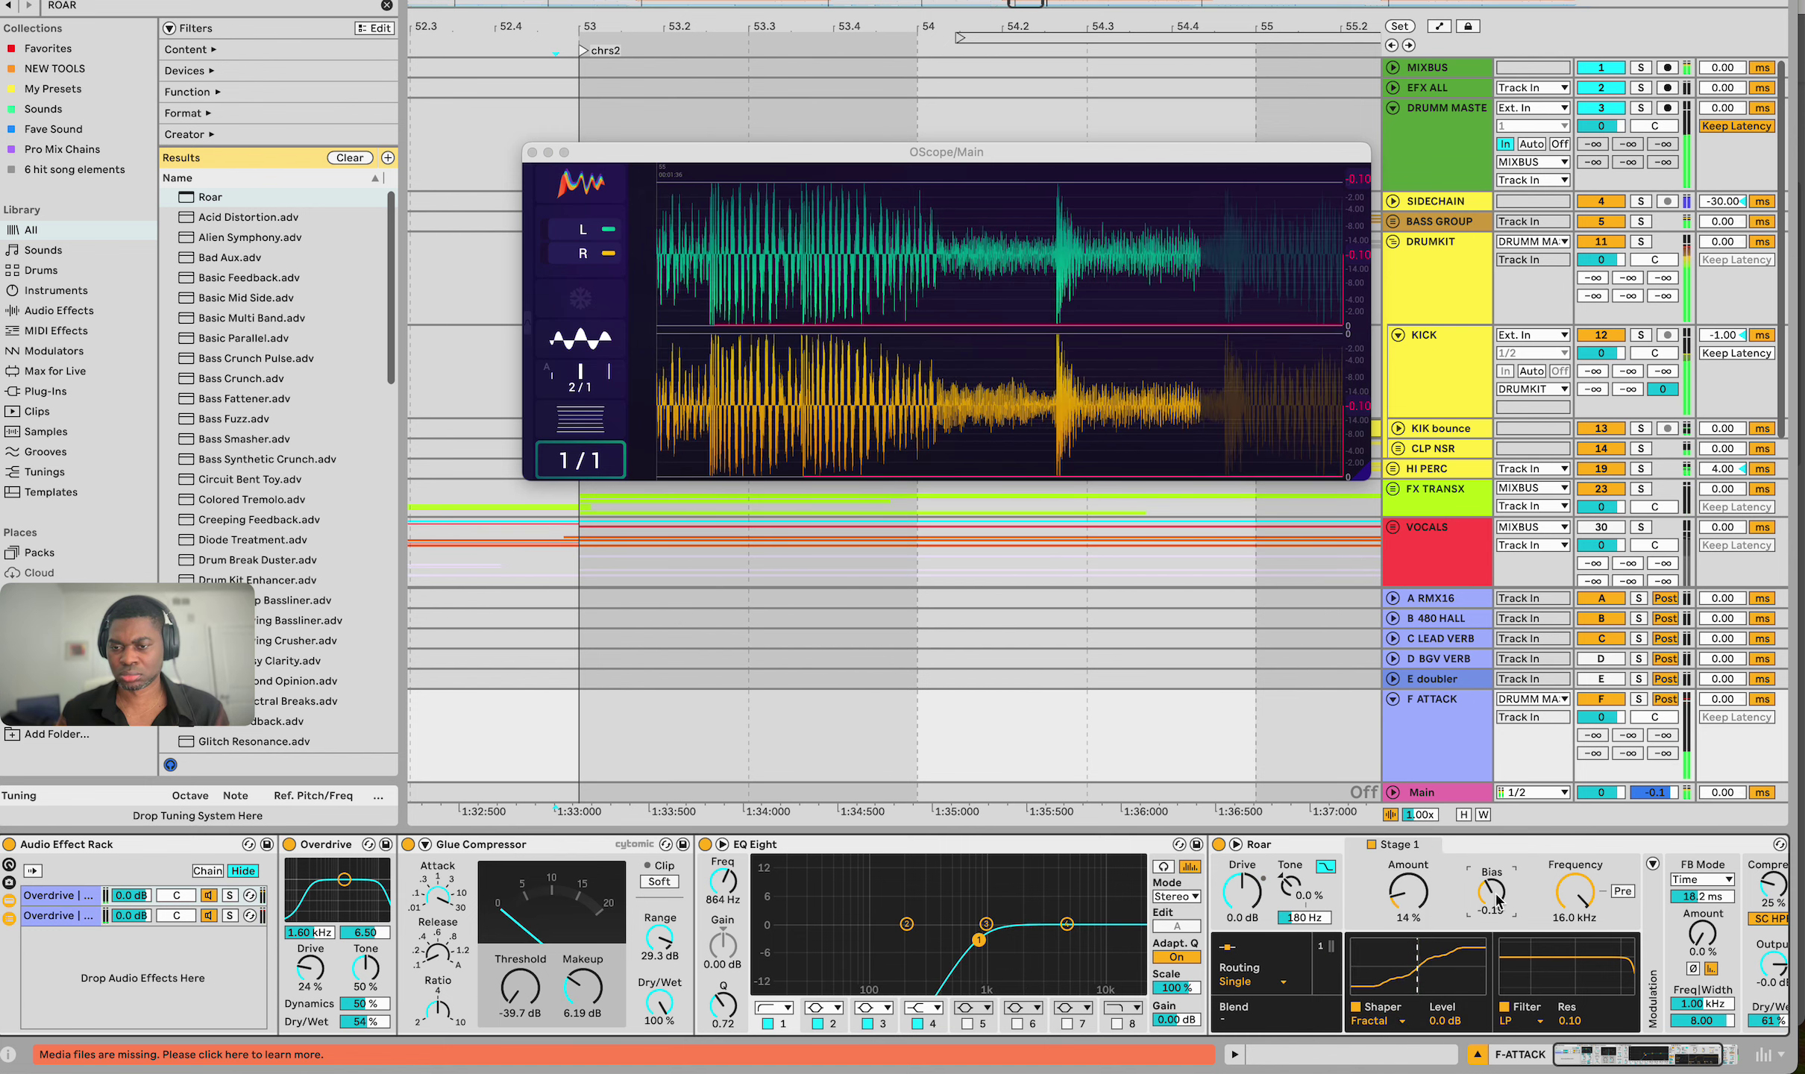
pyautogui.moveTo(1408, 891); pyautogui.dragTo(1409, 865)
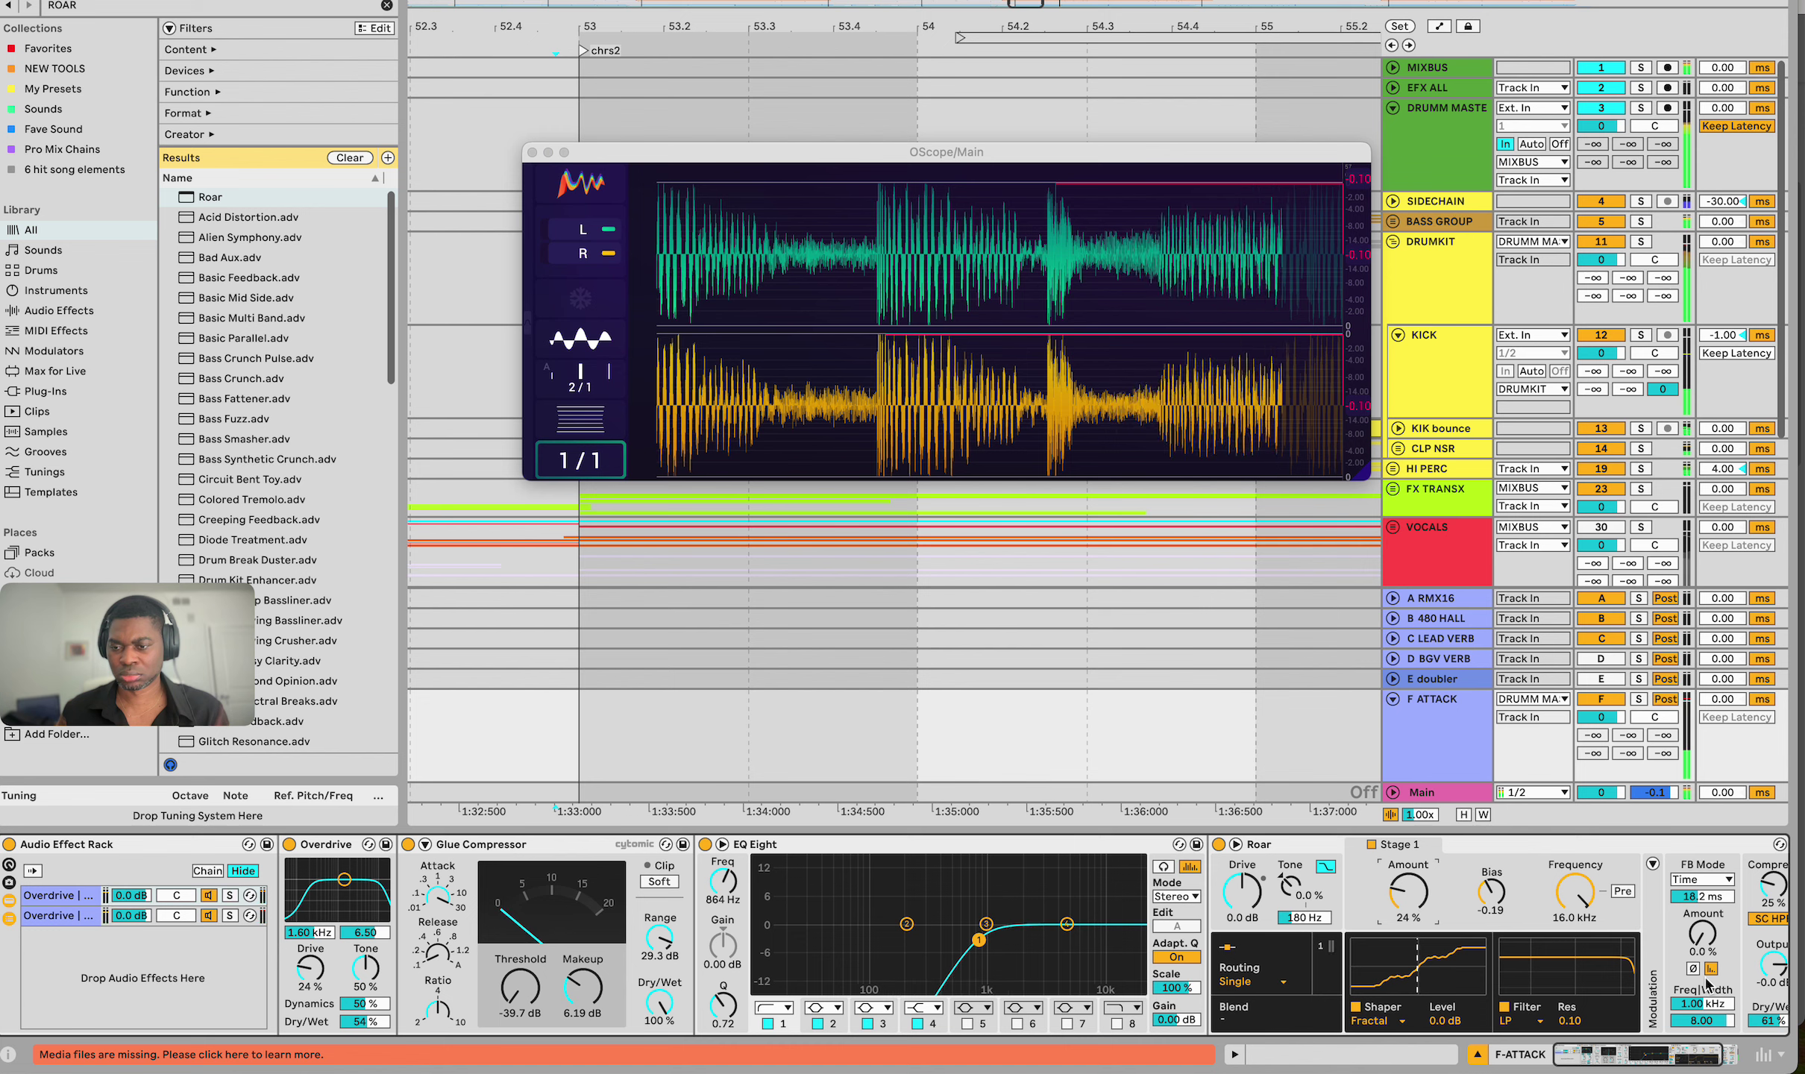
pyautogui.moveTo(1768, 1020); pyautogui.dragTo(1768, 1033)
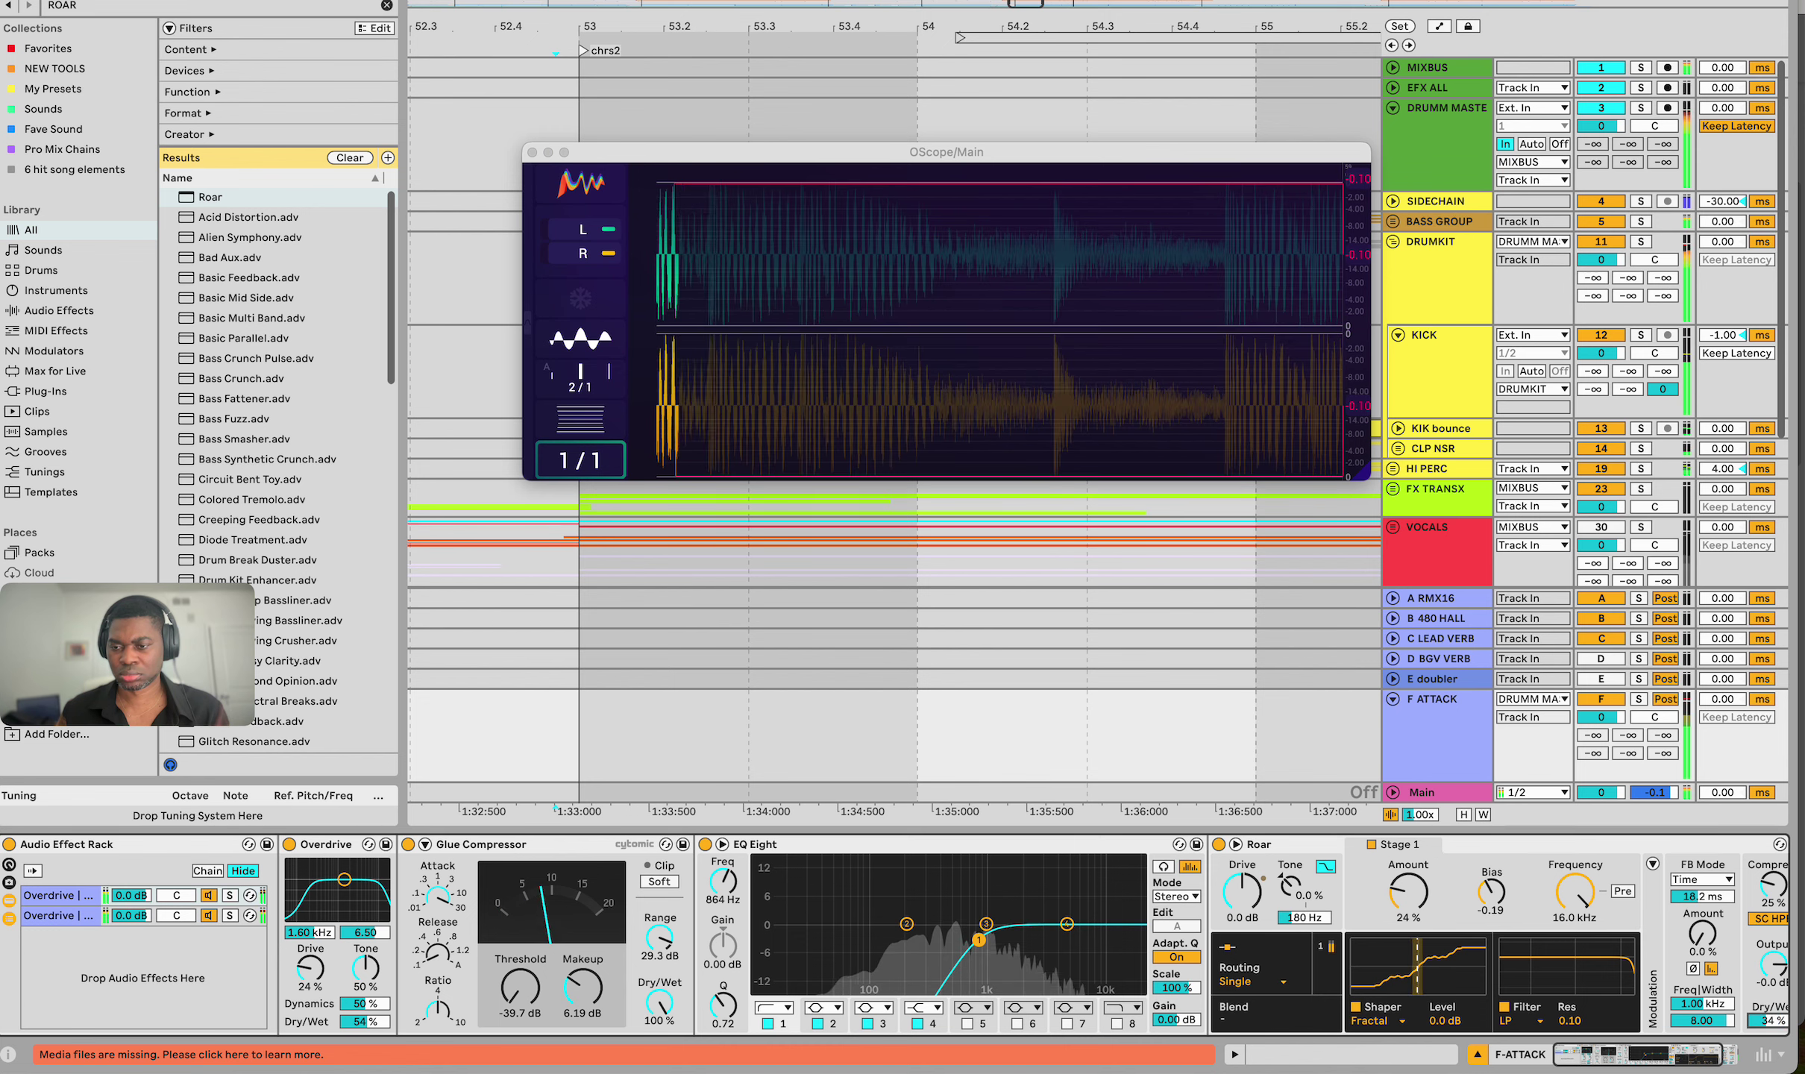
pyautogui.moveTo(1768, 1021); pyautogui.dragTo(1768, 1004)
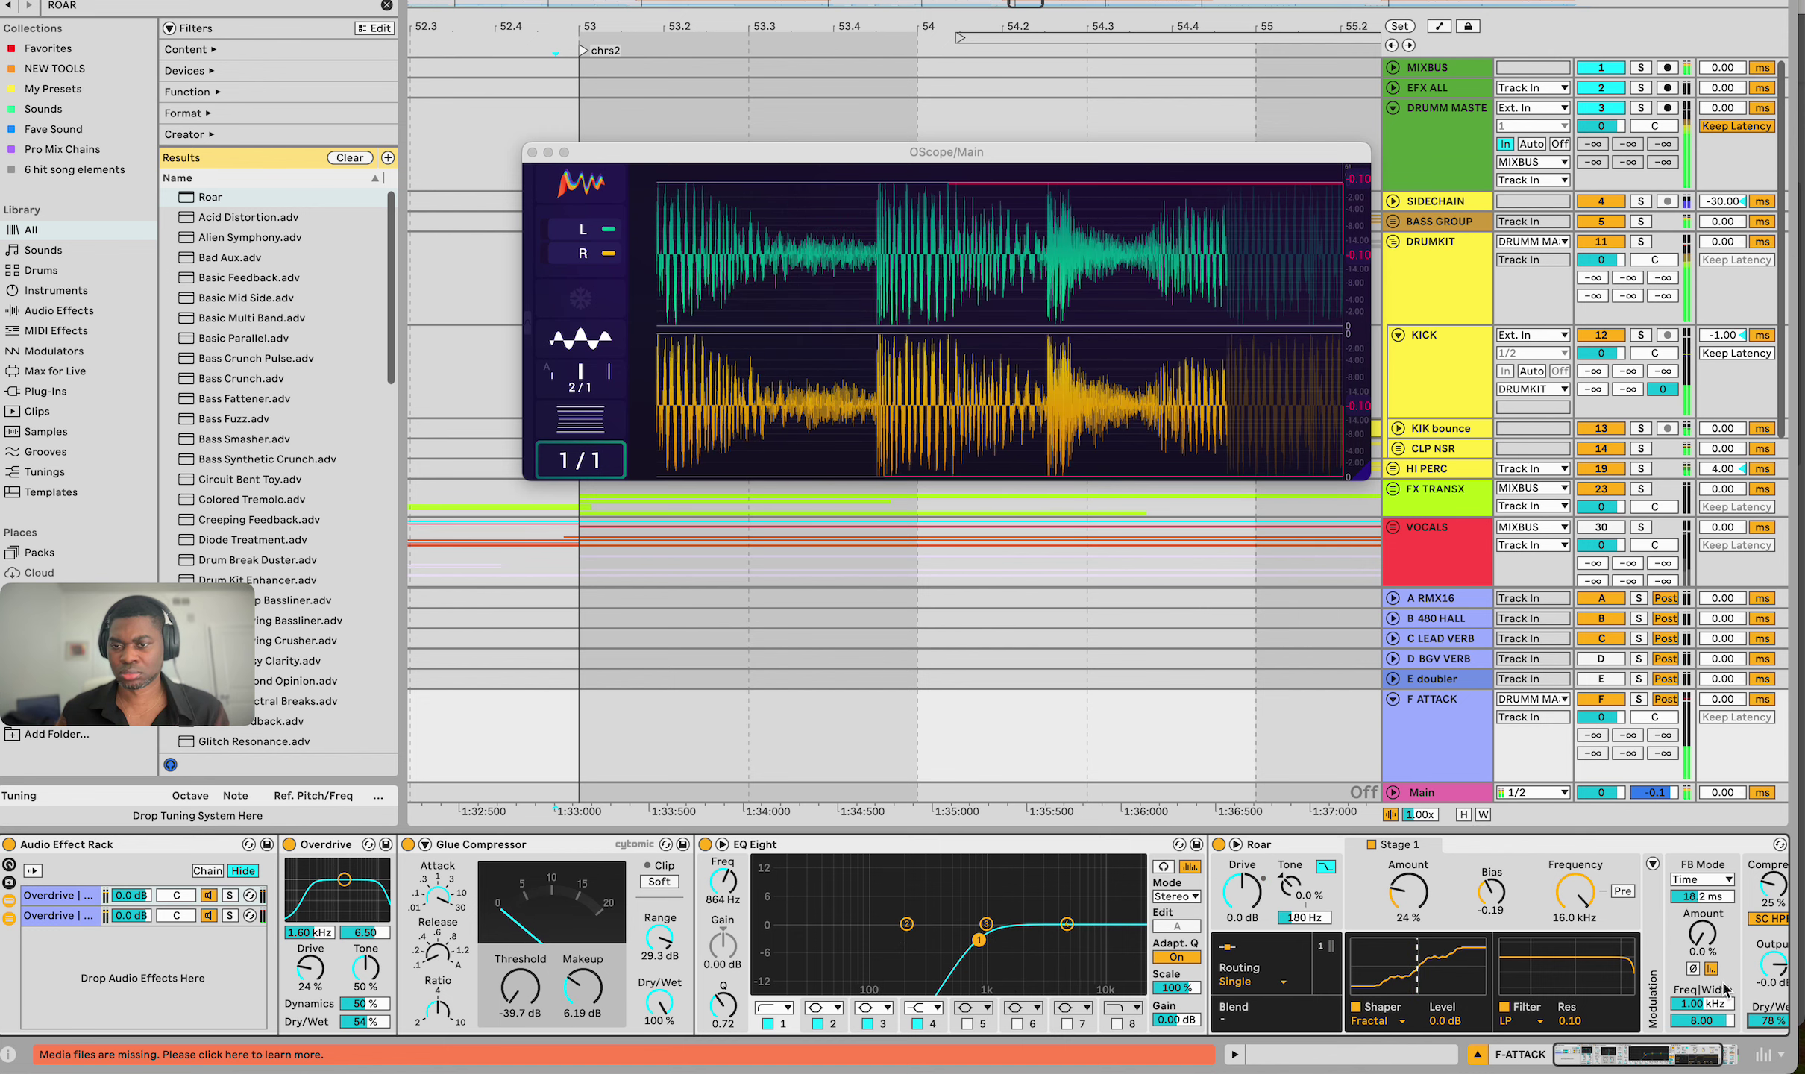
# Audition the ATTACK return soloed, unsolo it, and solo the drum master track
pyautogui.click(1639, 699)
pyautogui.click(1638, 699)
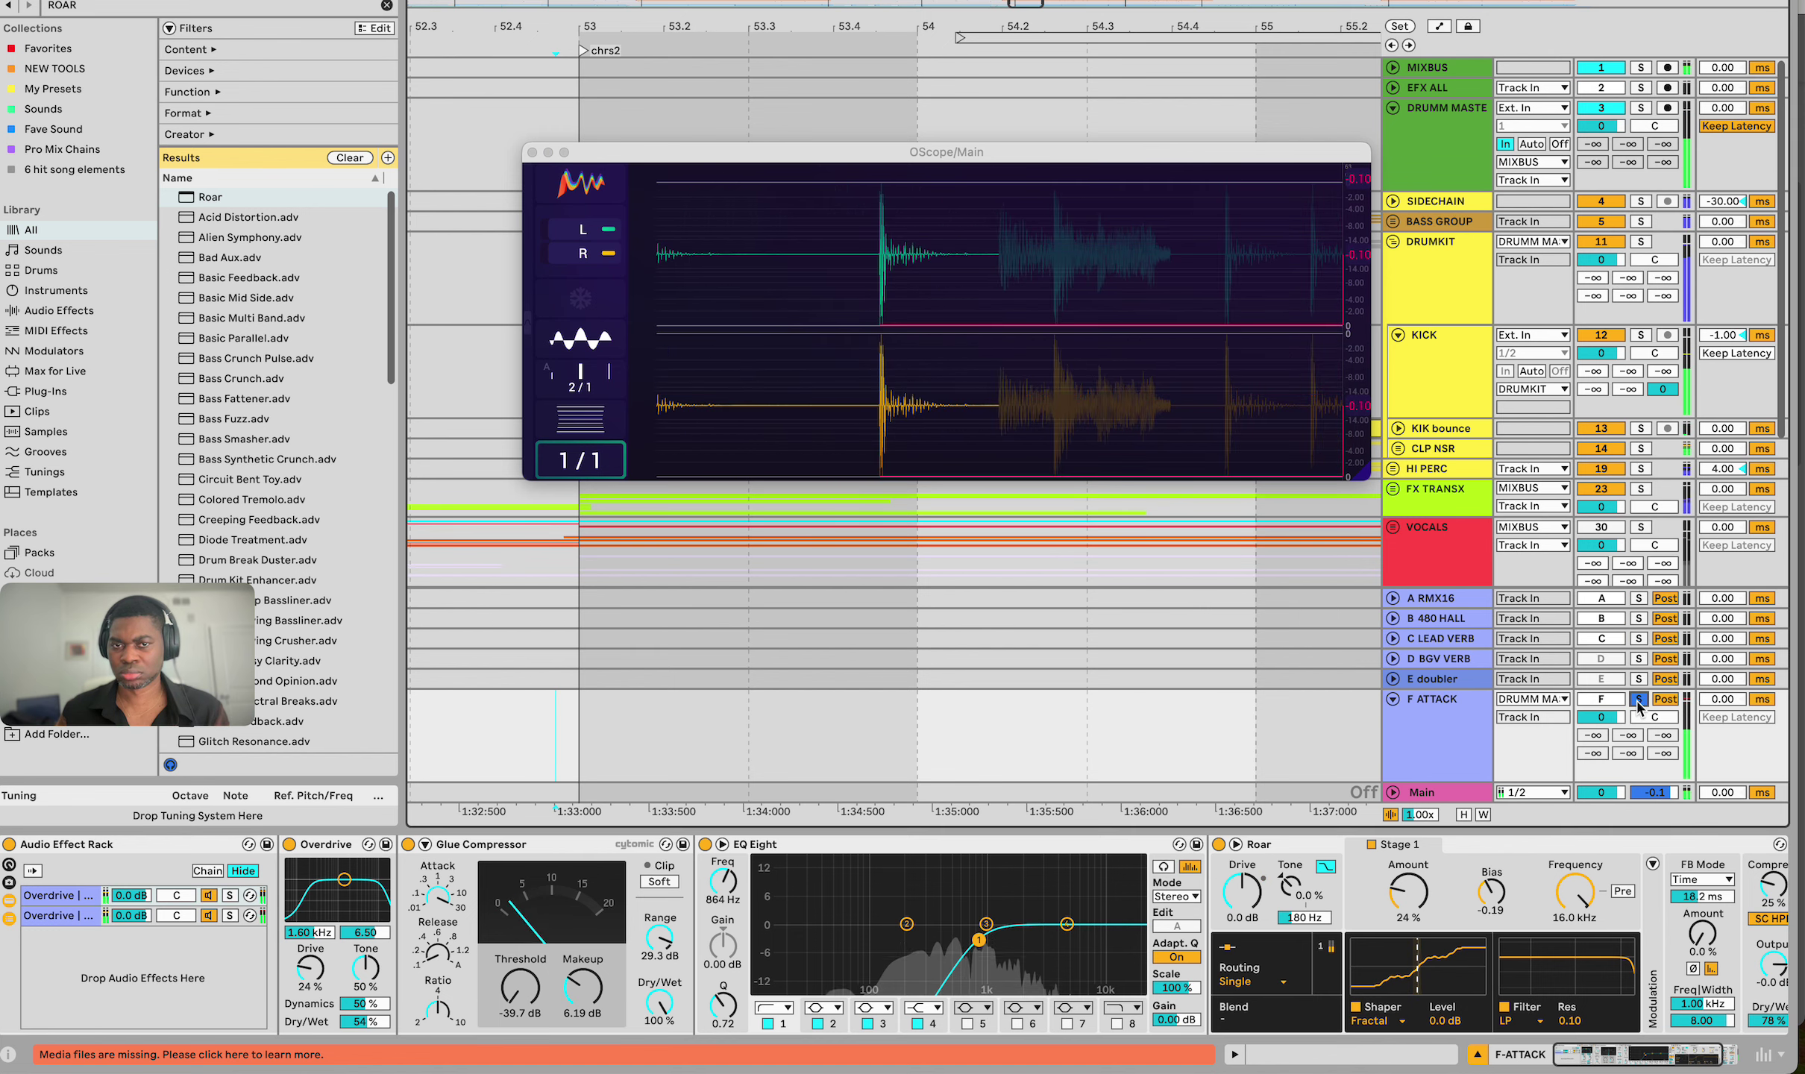
pyautogui.click(1640, 107)
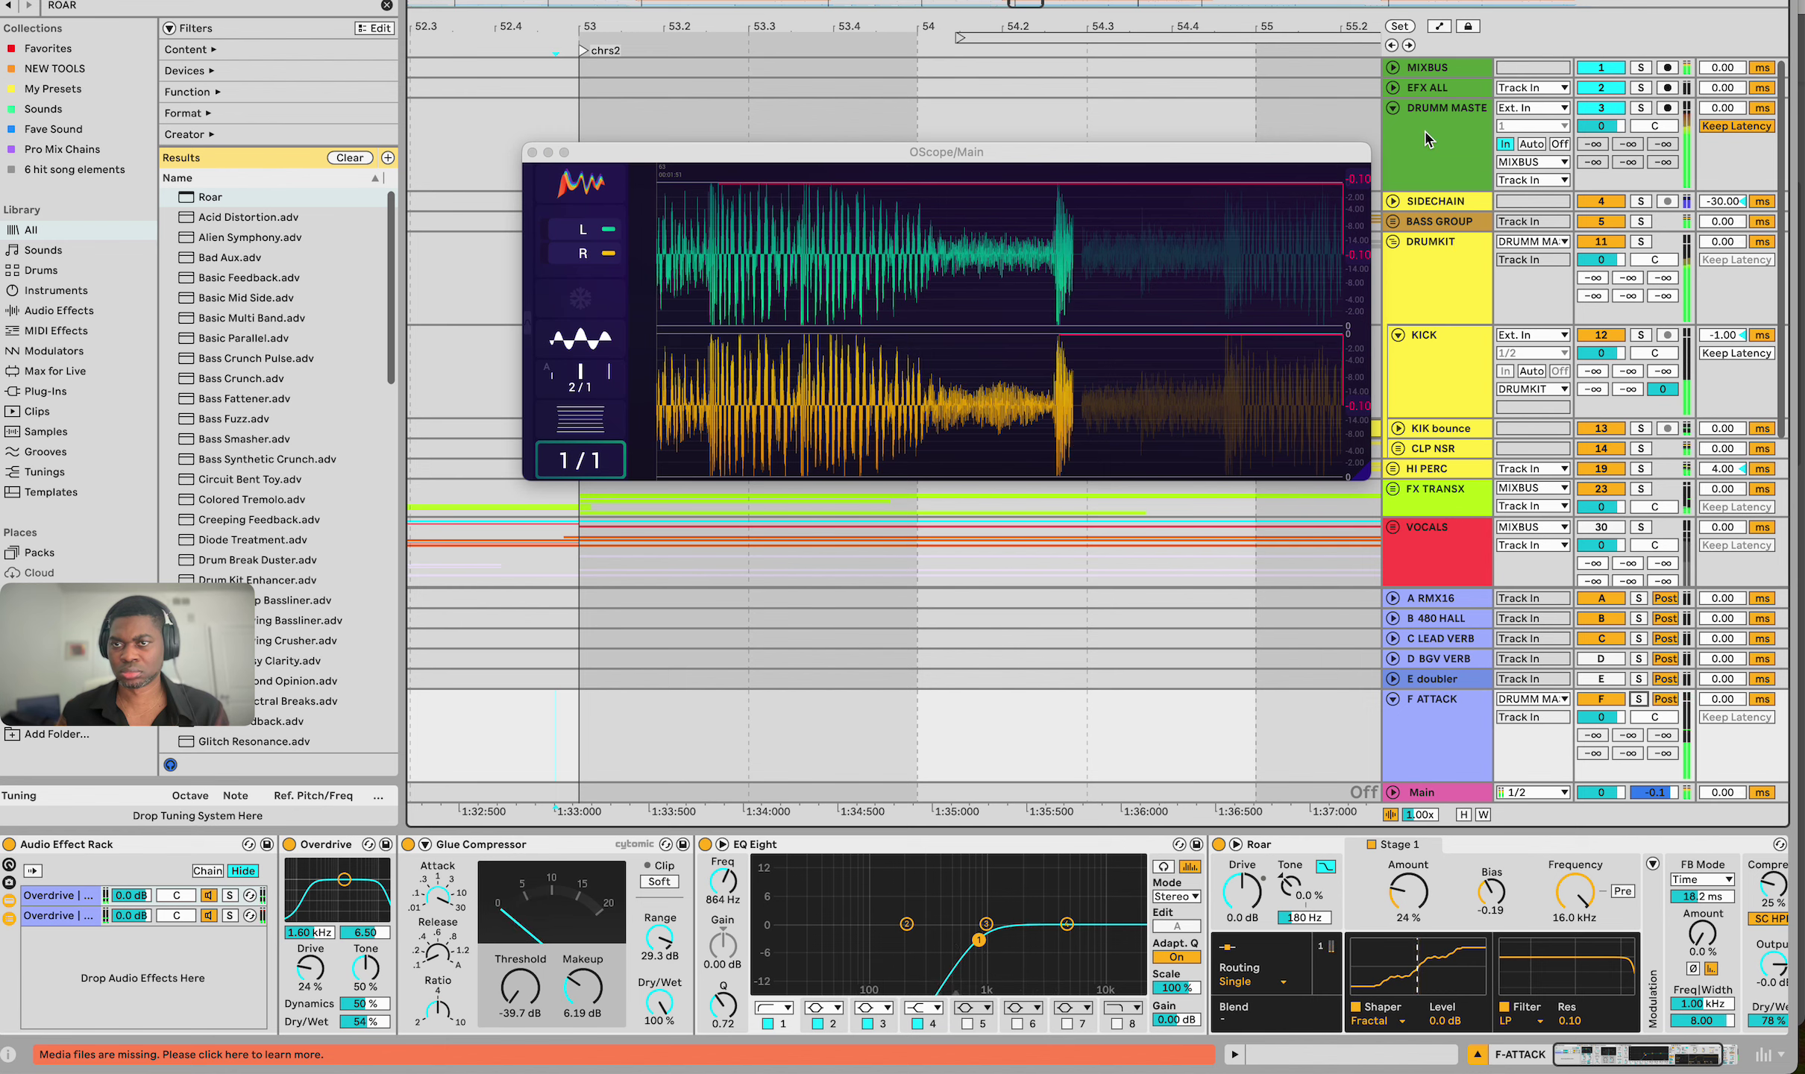
# Find StandardCLIP in the browser and add it after KClip3 on the drum master track
pyautogui.click(1425, 128)
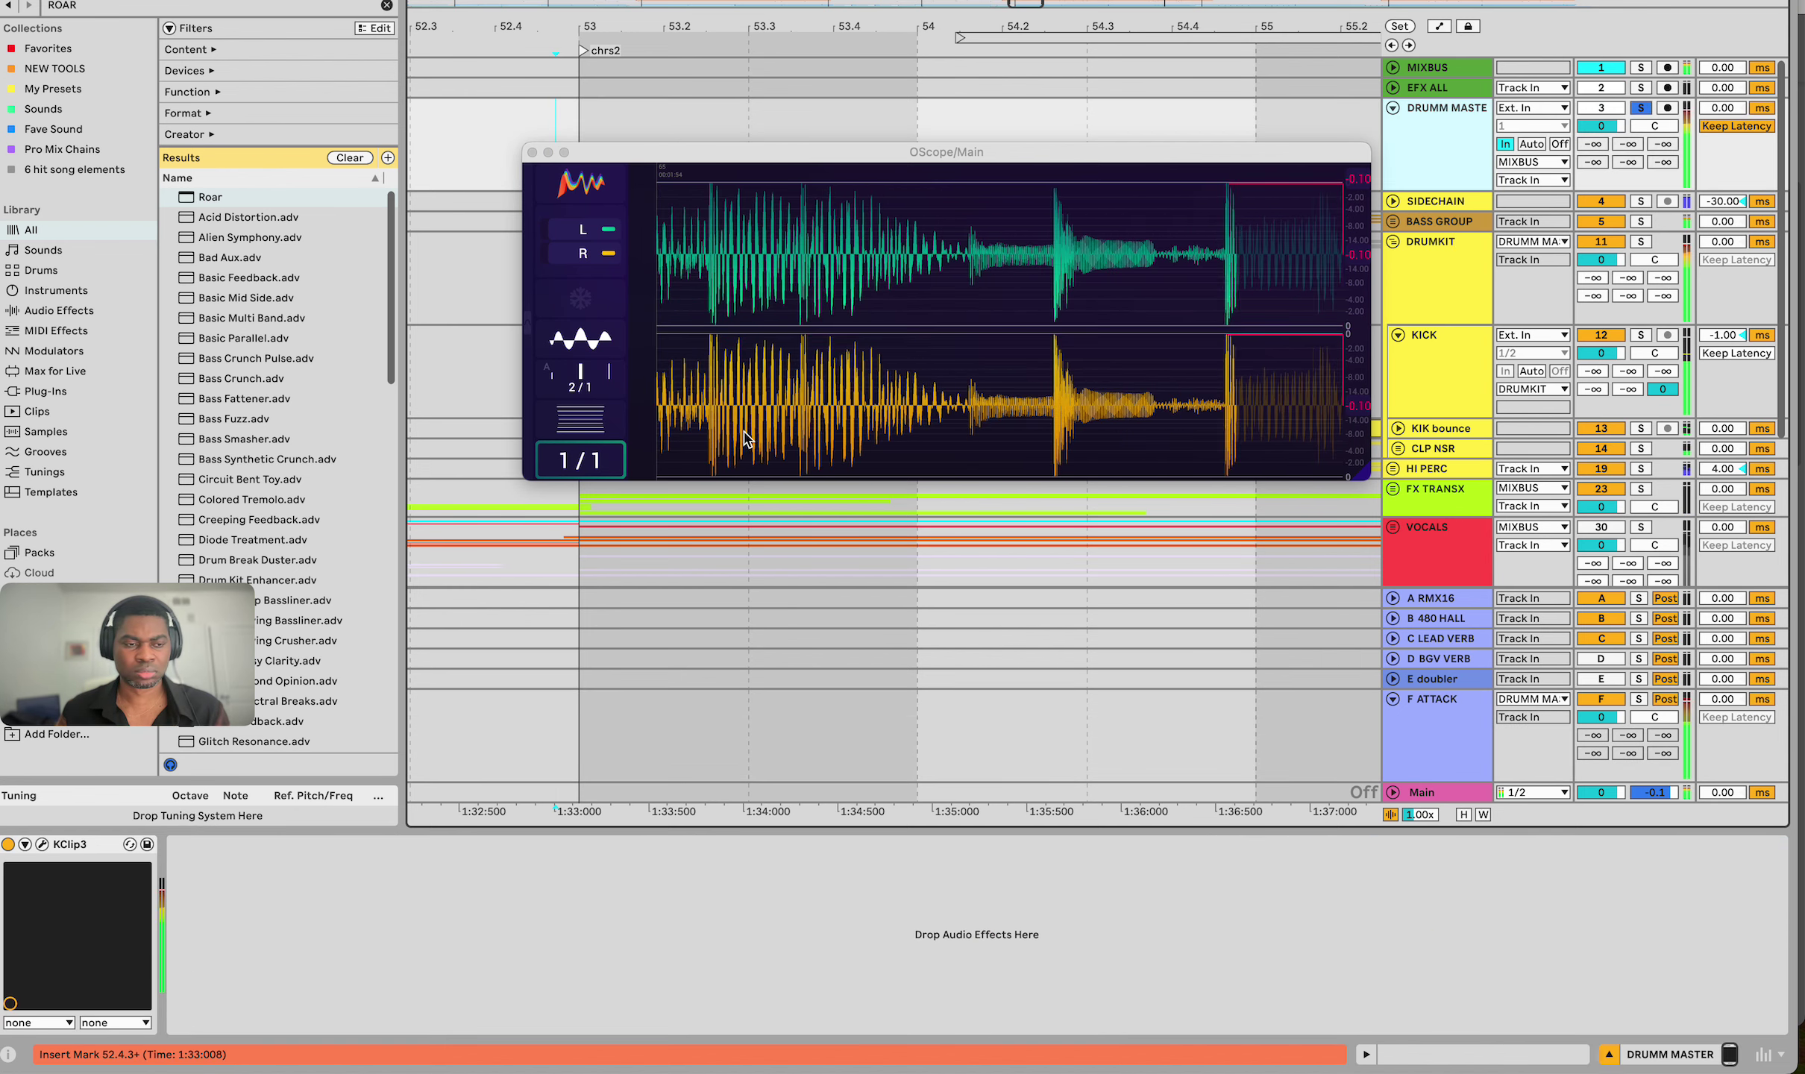
pyautogui.click(64, 852)
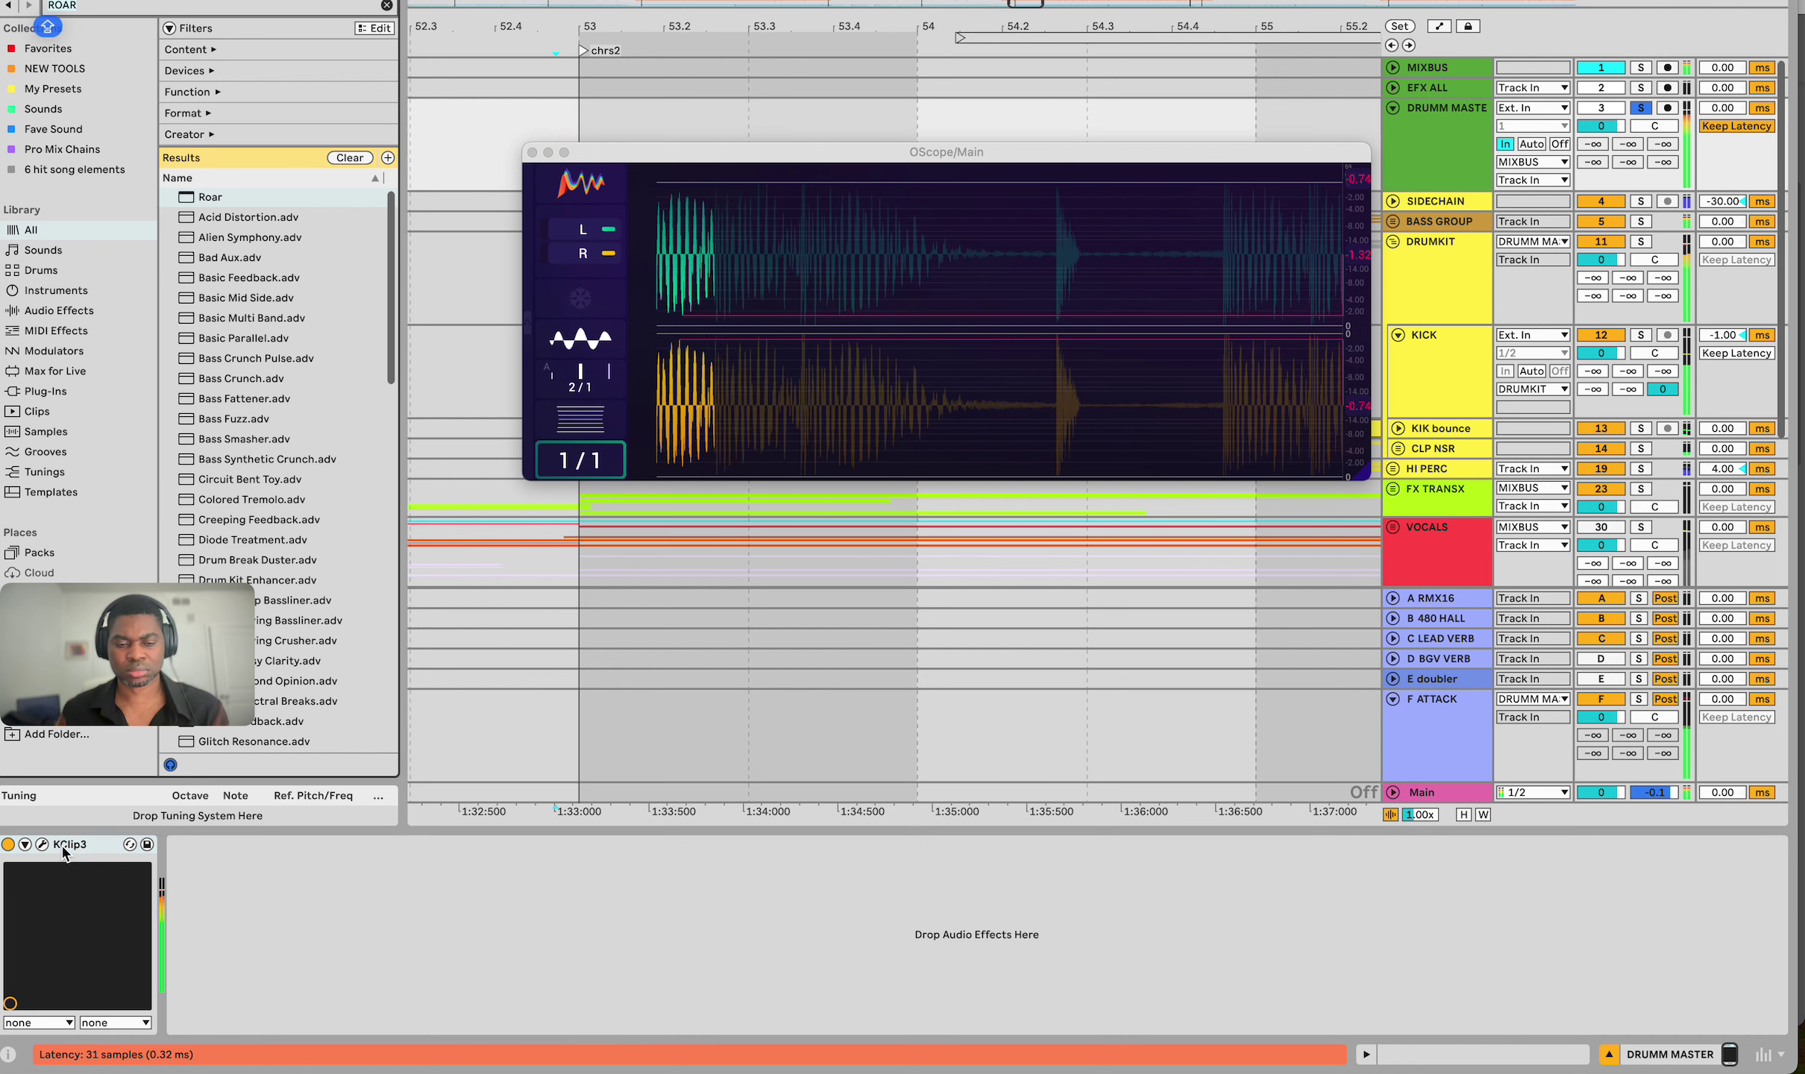
pyautogui.press('super+f')
pyautogui.write('STAND')
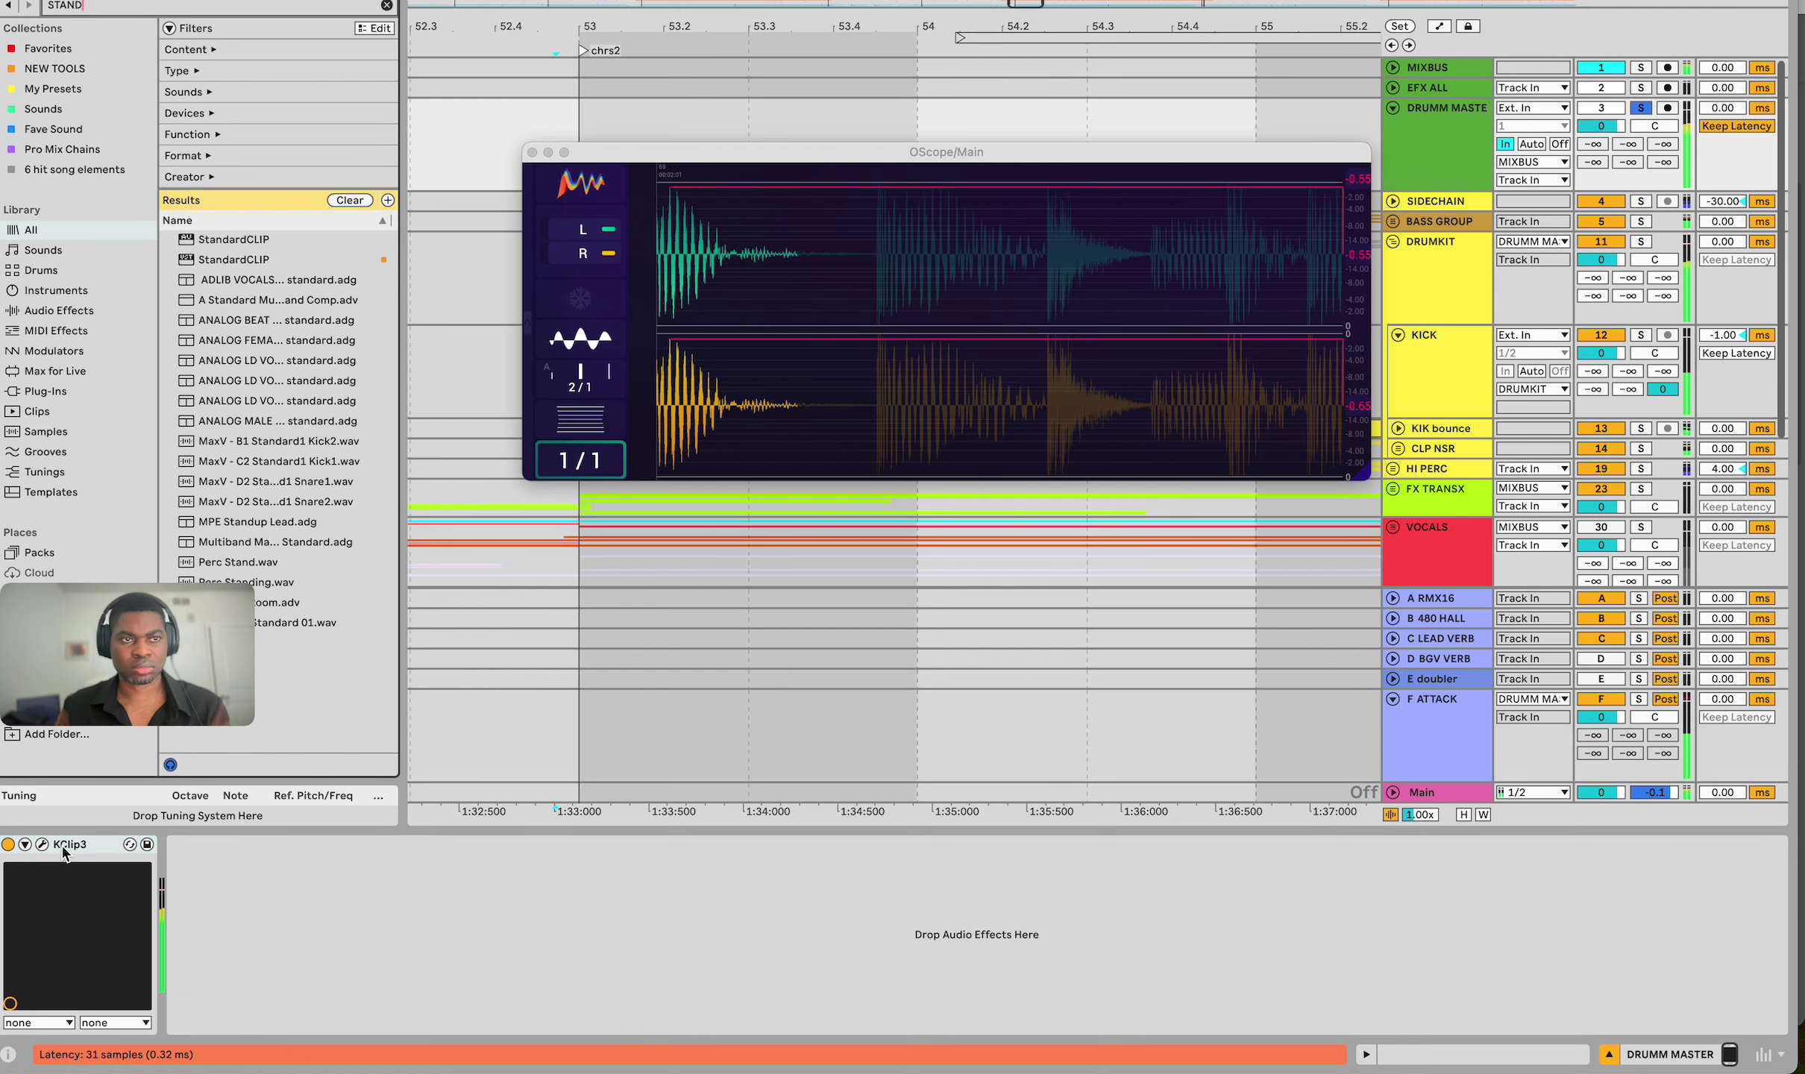
pyautogui.press('Down')
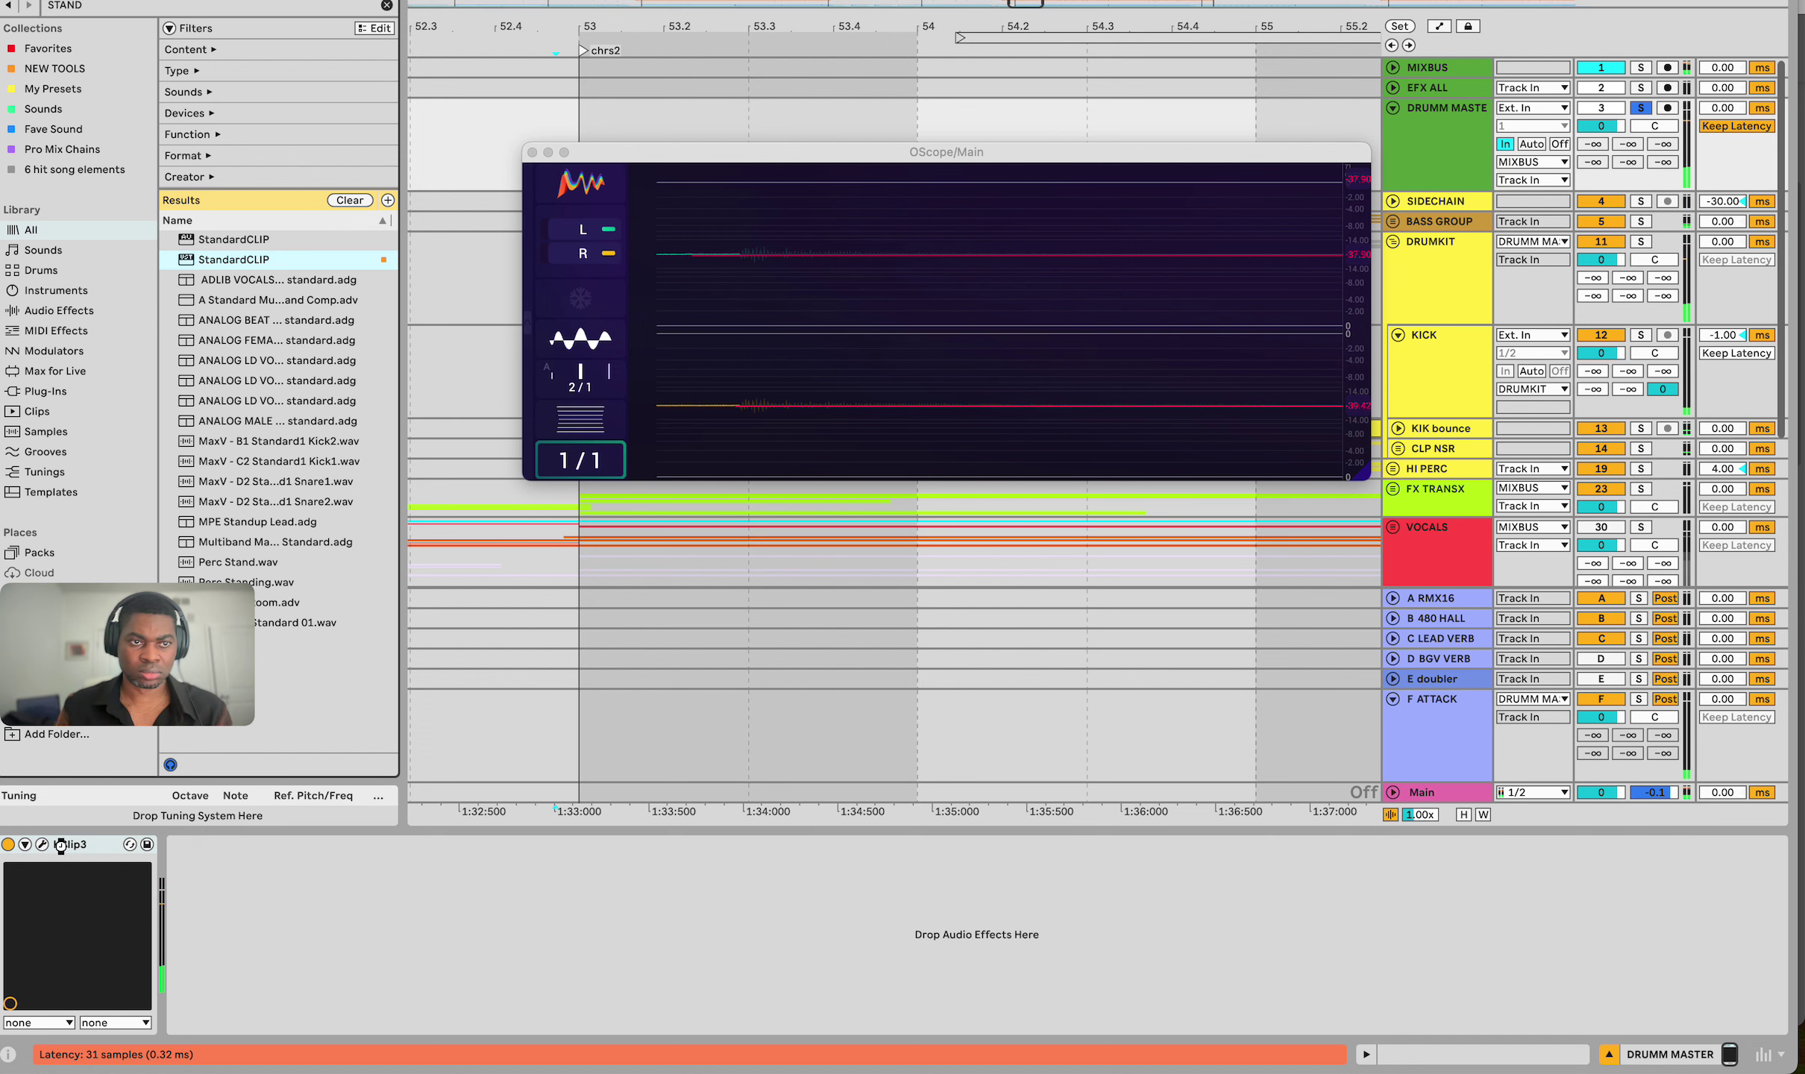
pyautogui.press('Return')
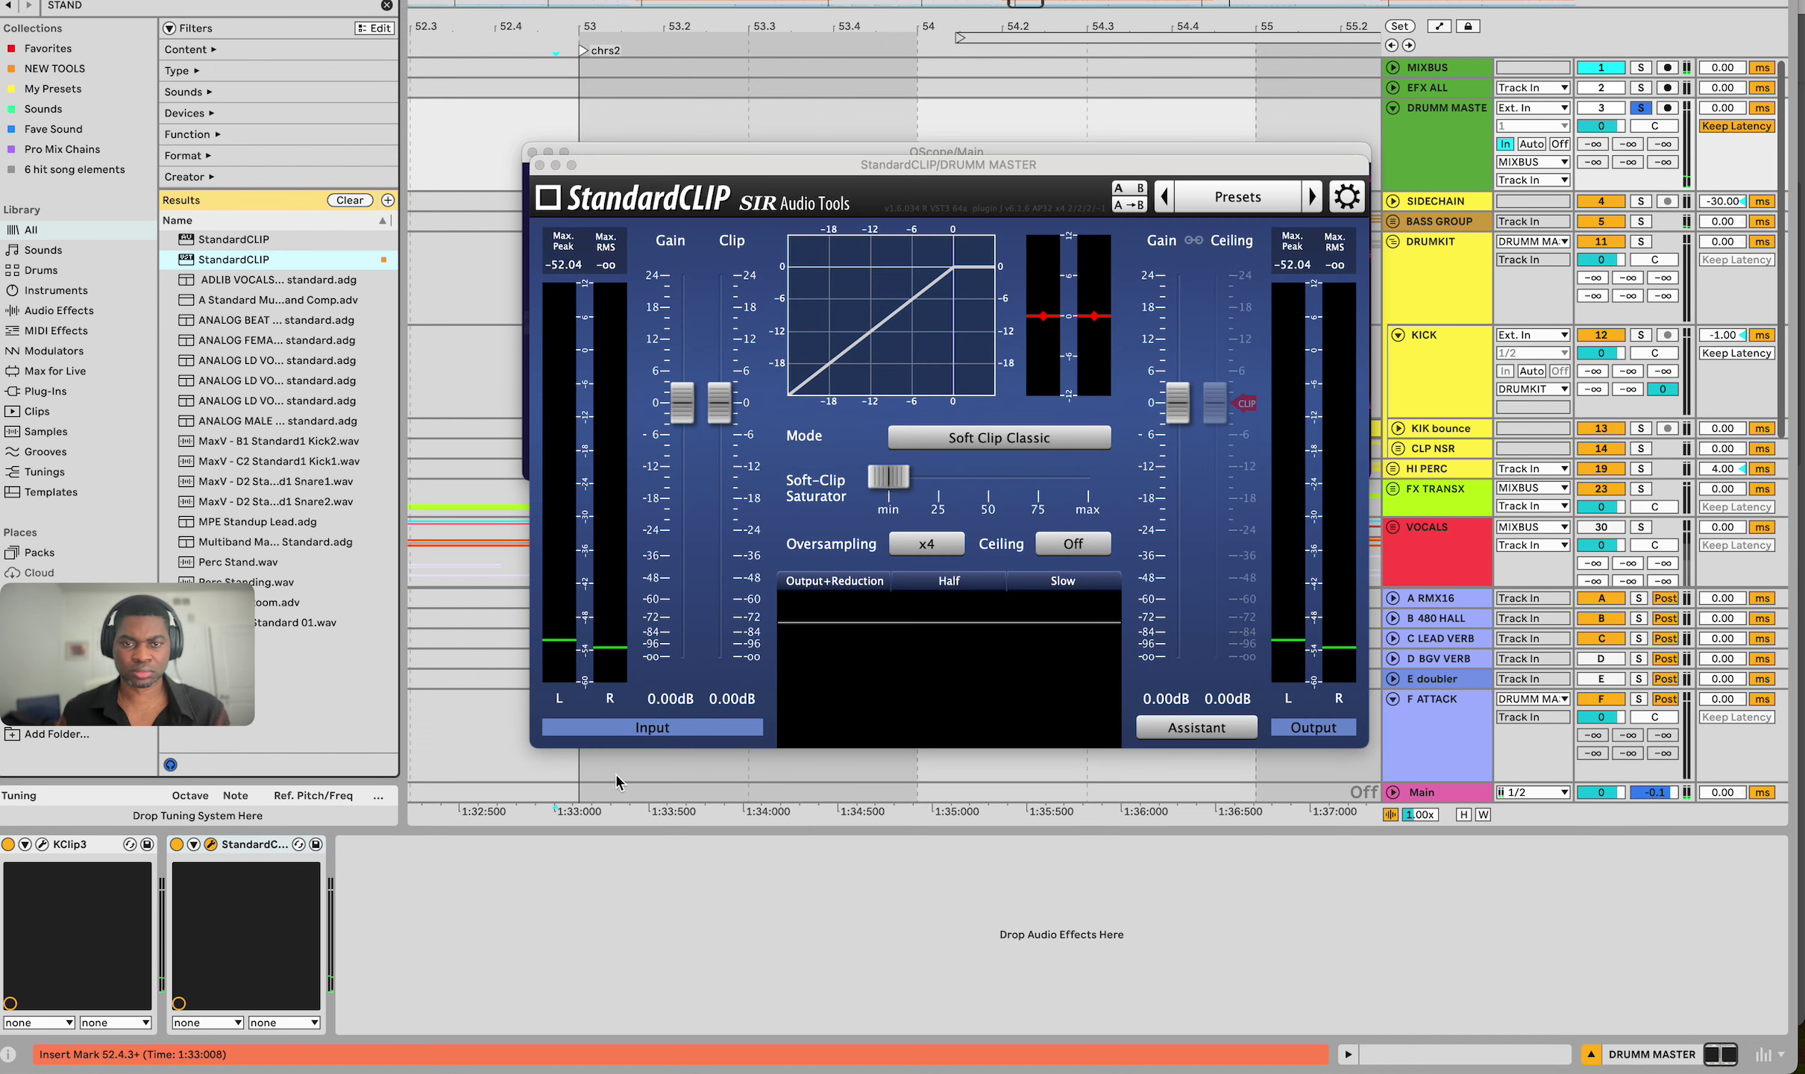
# Raise StandardCLIP's soft-clip saturator slightly, bypass KClip3 and play the chorus to audition the clipping at 0.00 dB
pyautogui.click(888, 481)
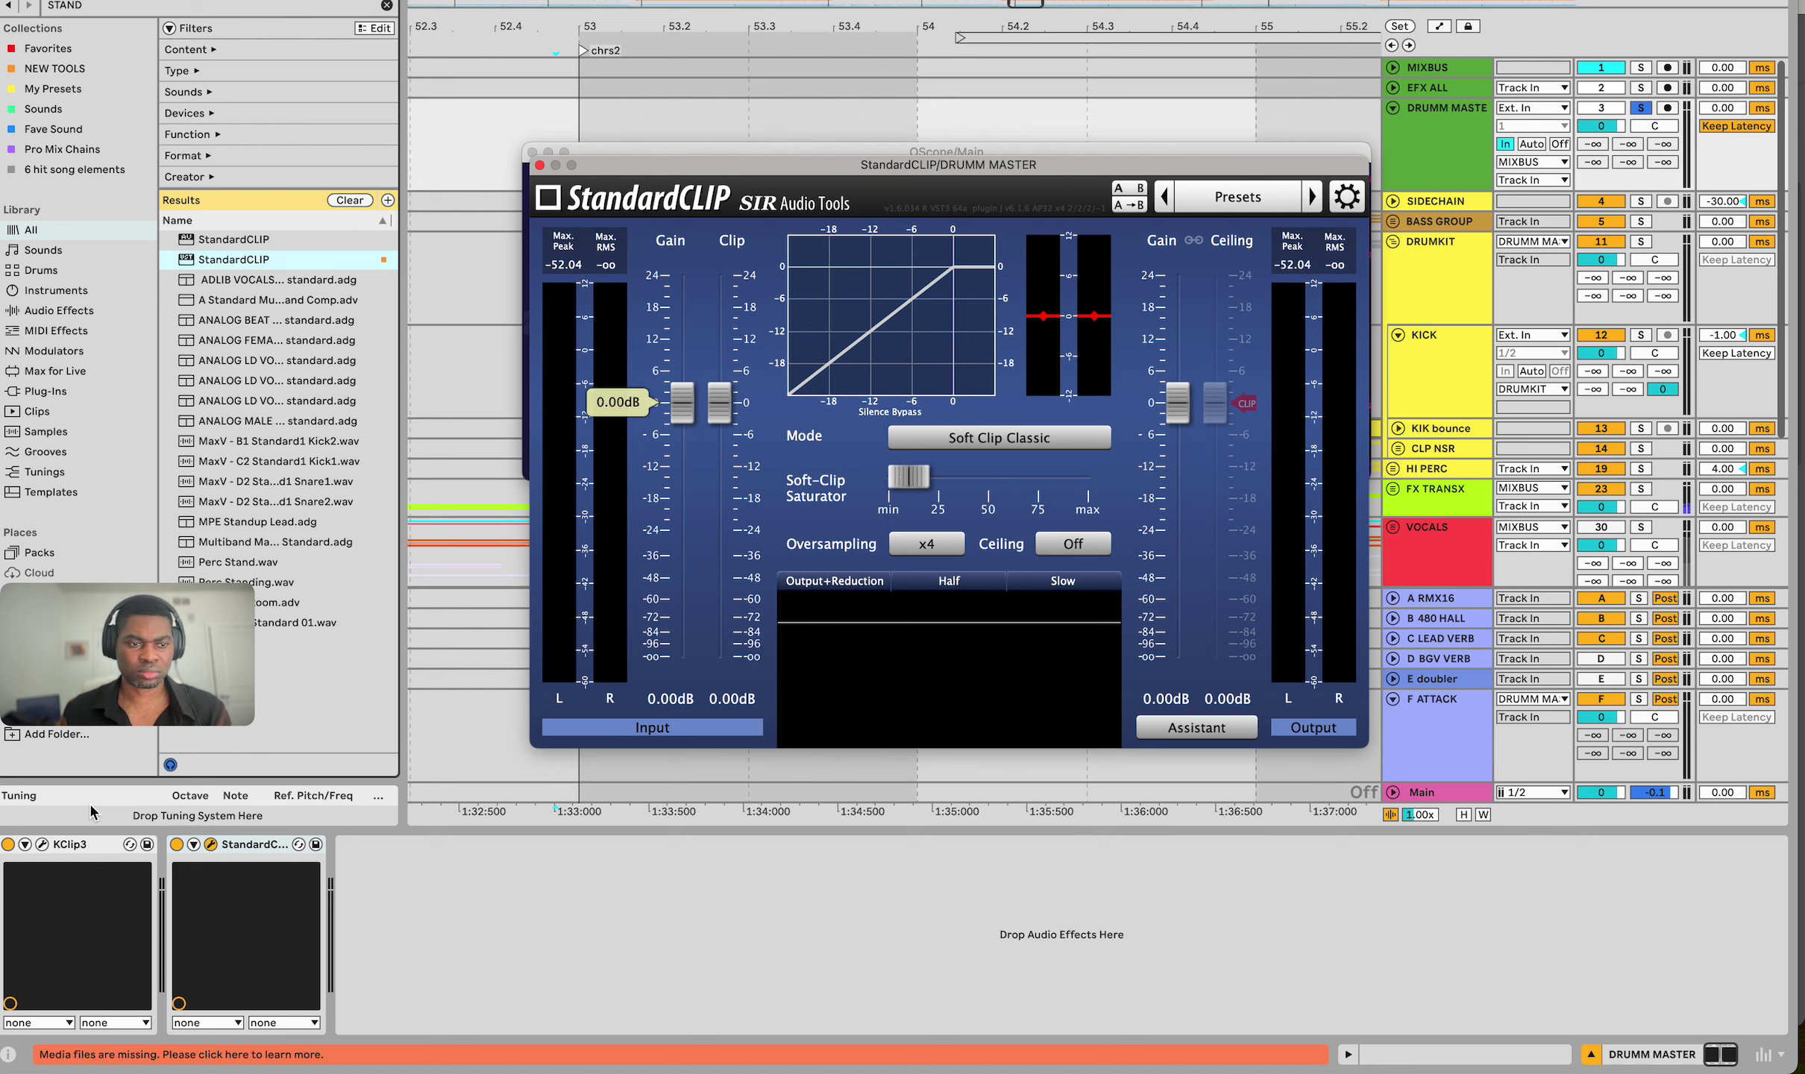
pyautogui.click(8, 844)
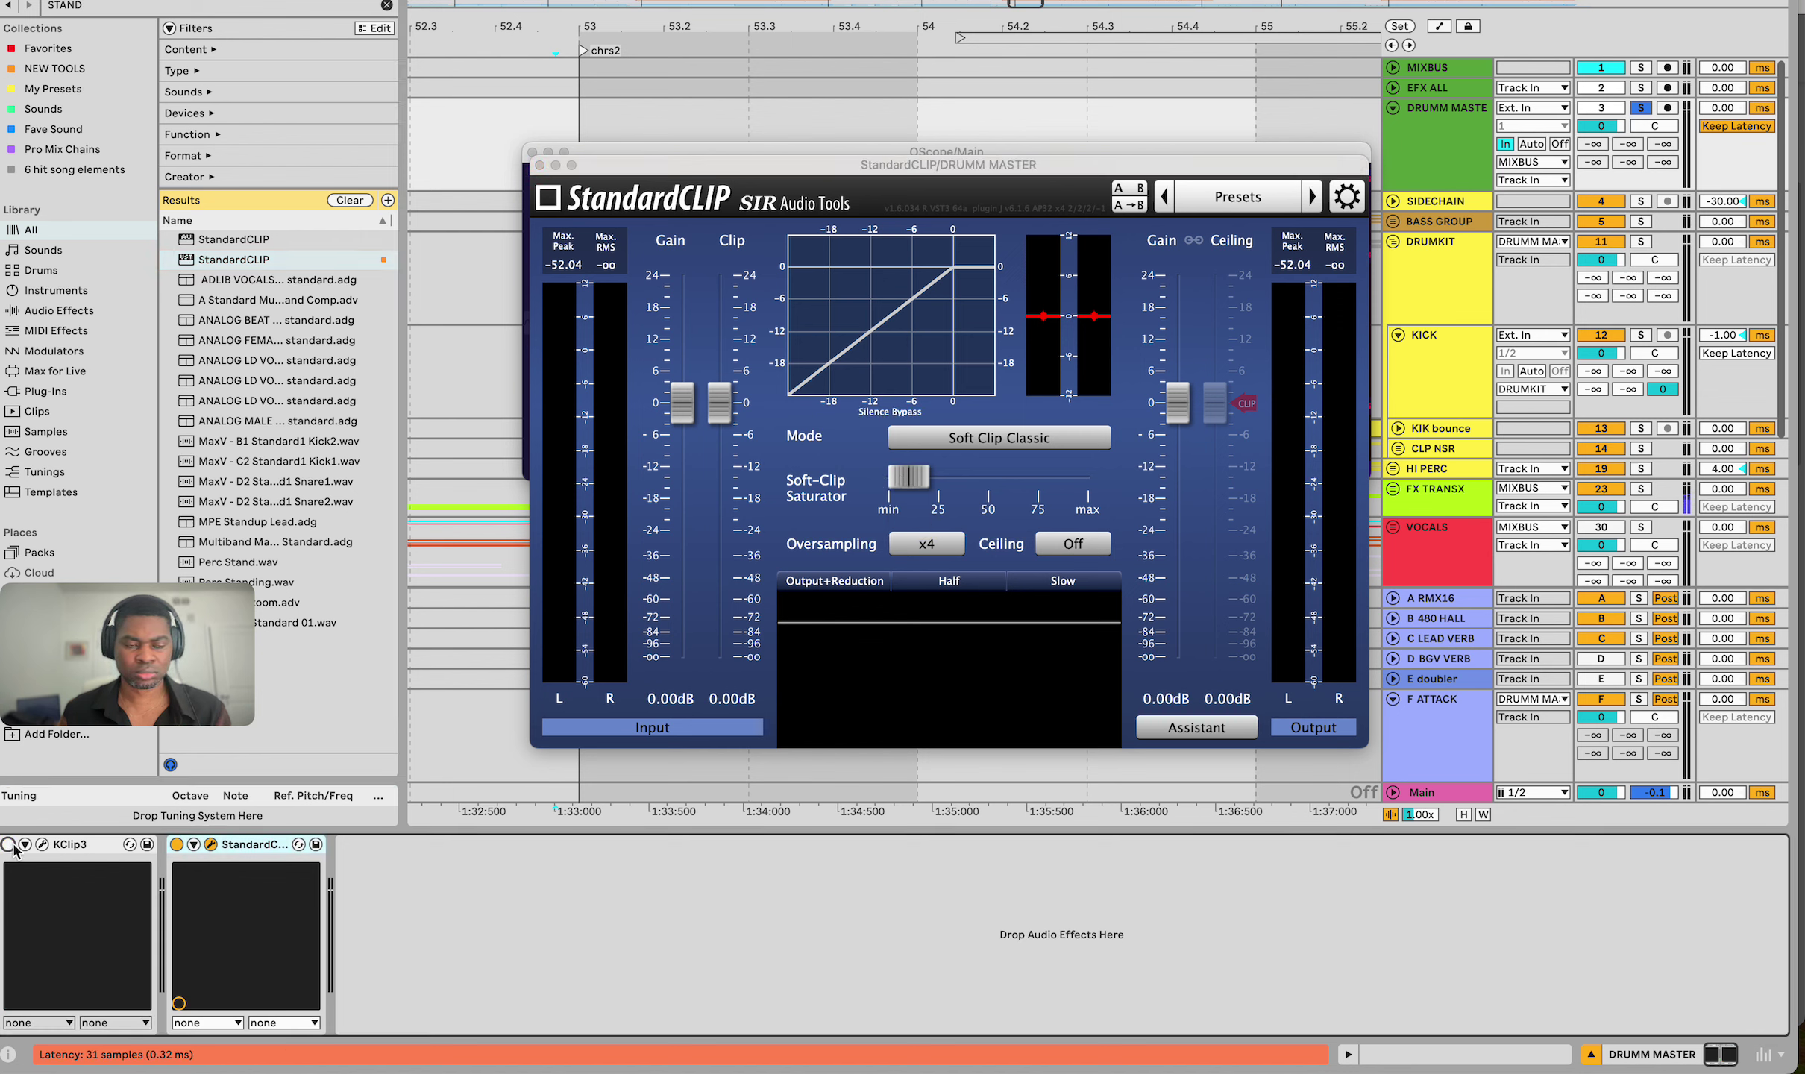
pyautogui.press('space')
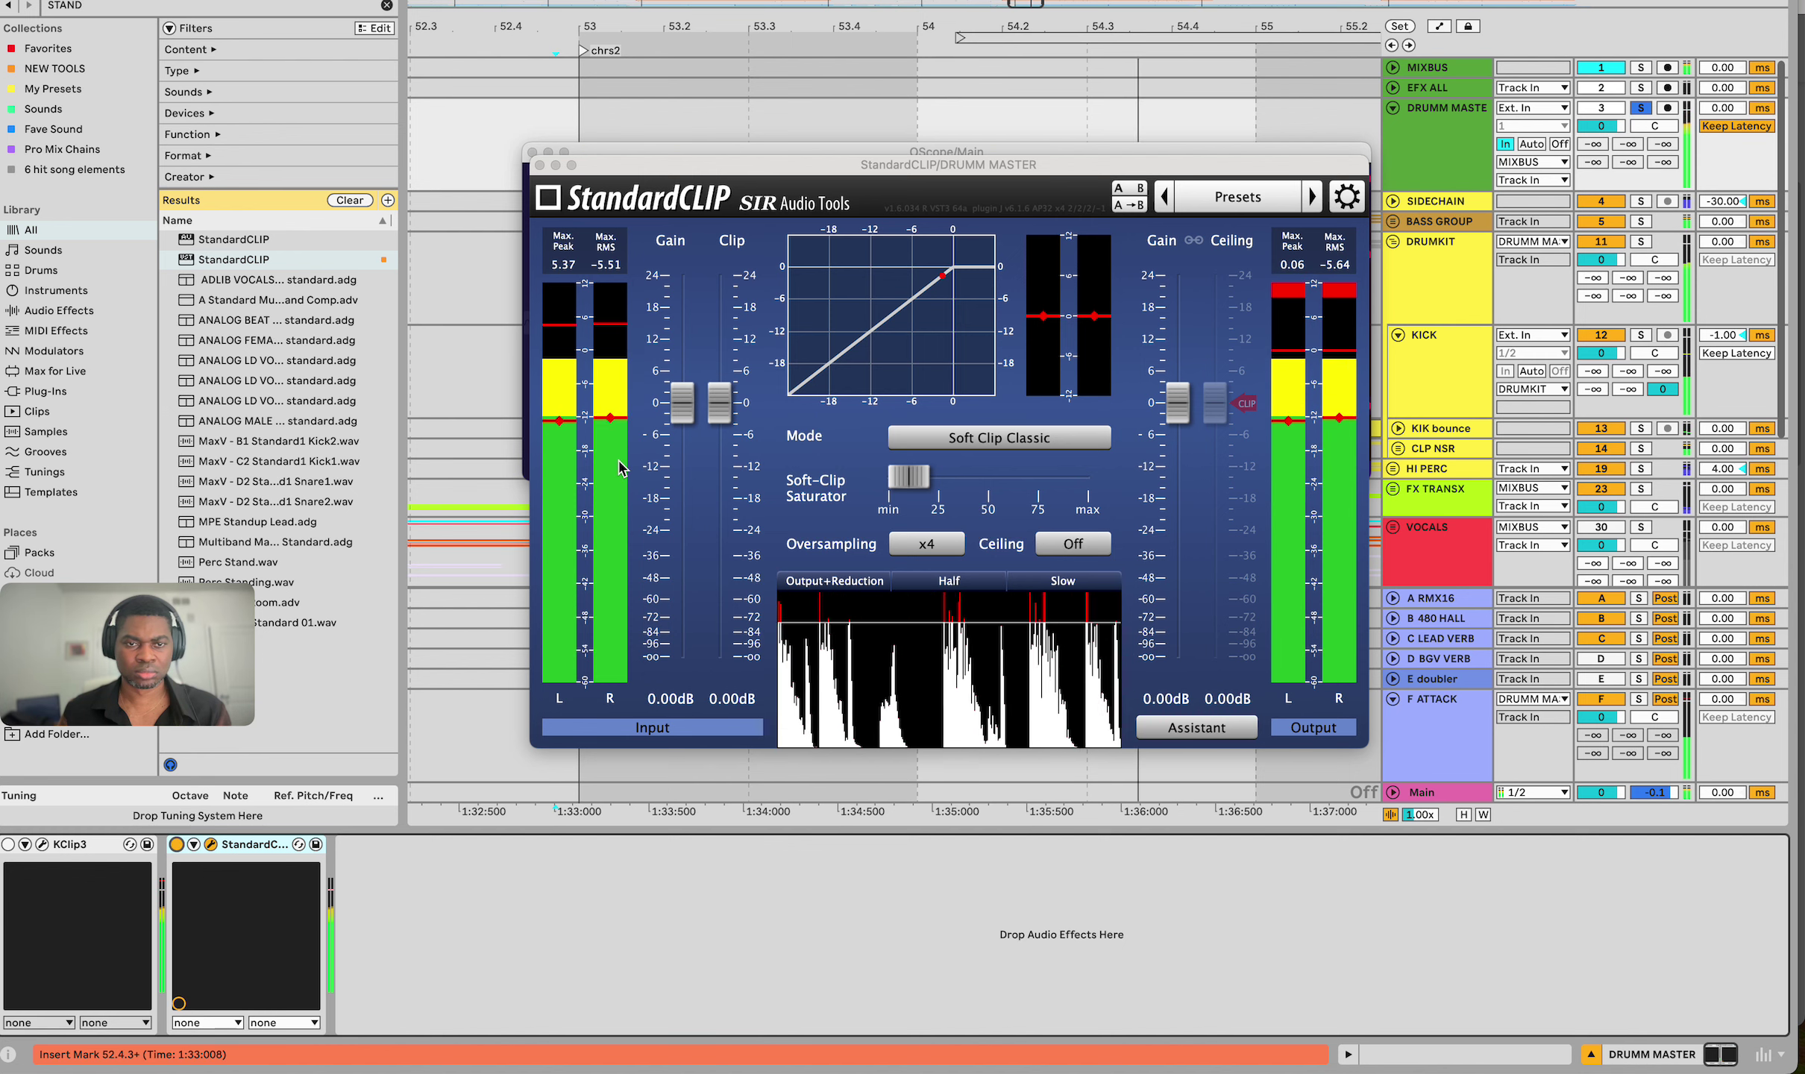
pyautogui.click(718, 398)
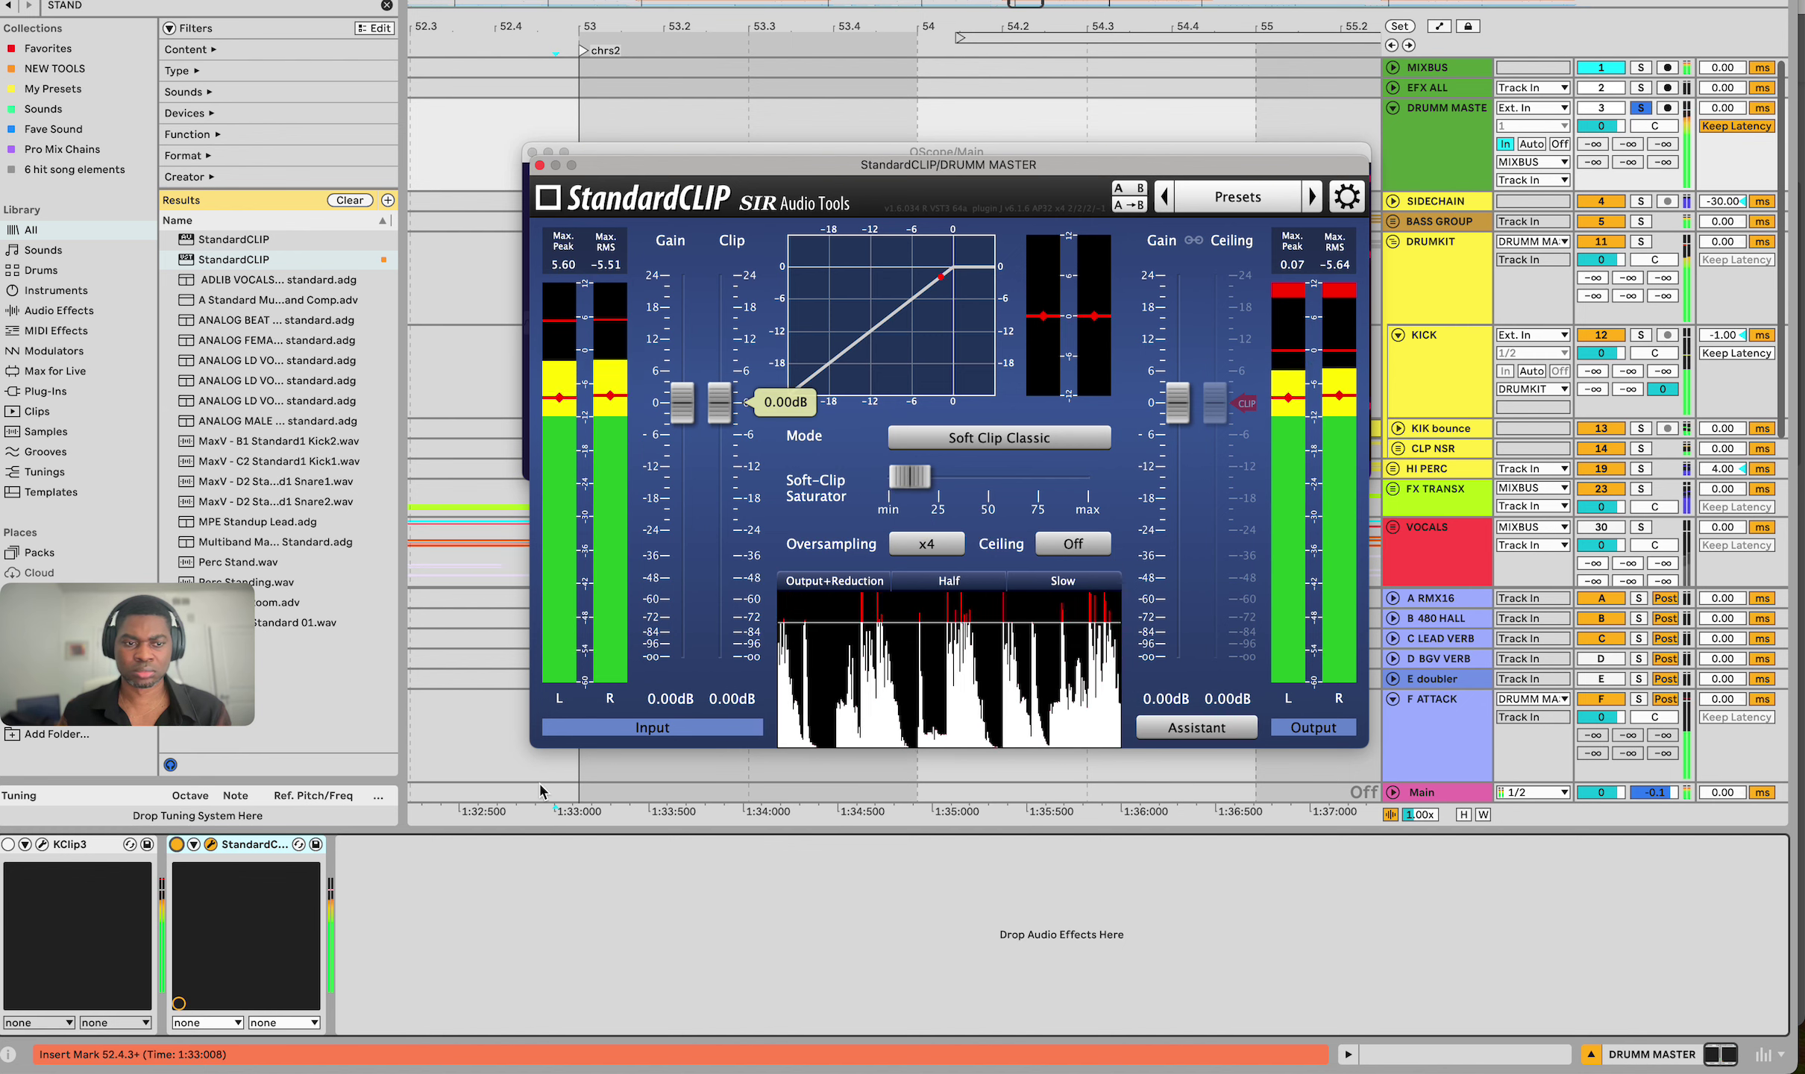
# Copy KClip3 from the drum master to the end of the ATTACK return's chain and close the StandardCLIP and OScope windows
pyautogui.click(103, 852)
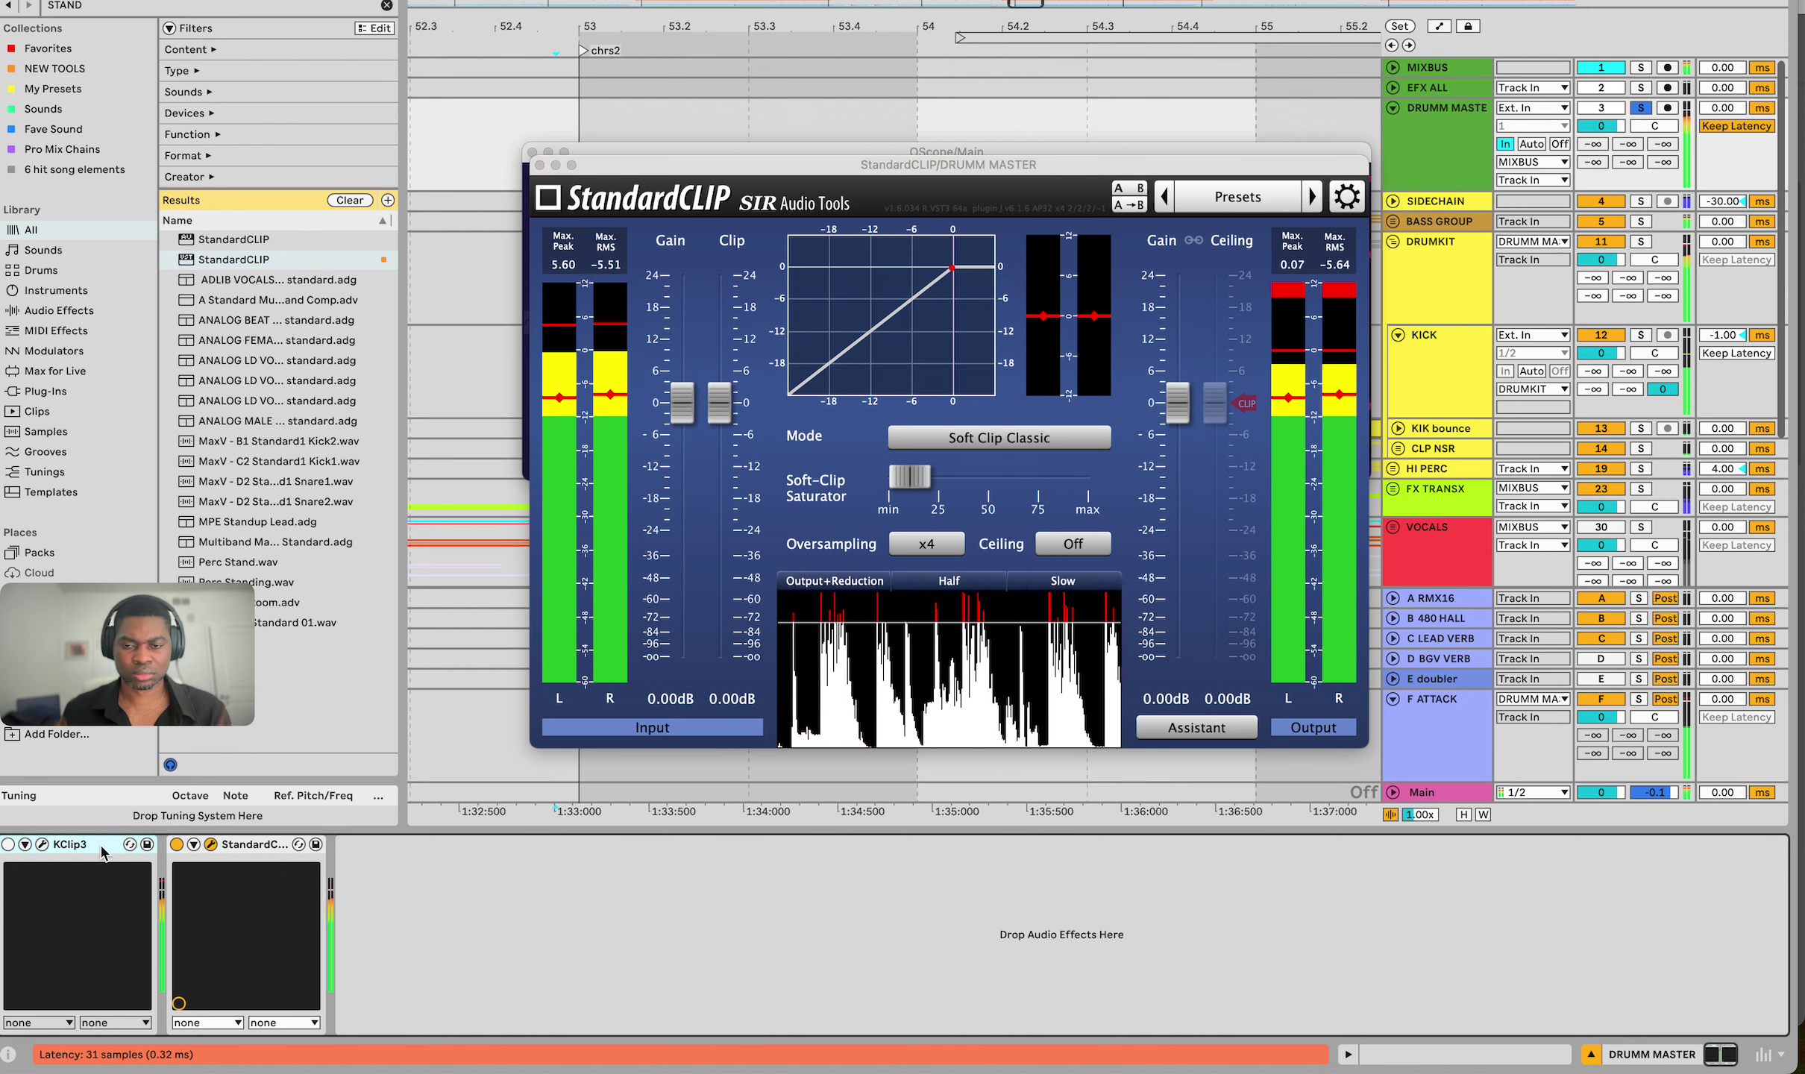
pyautogui.click(1492, 732)
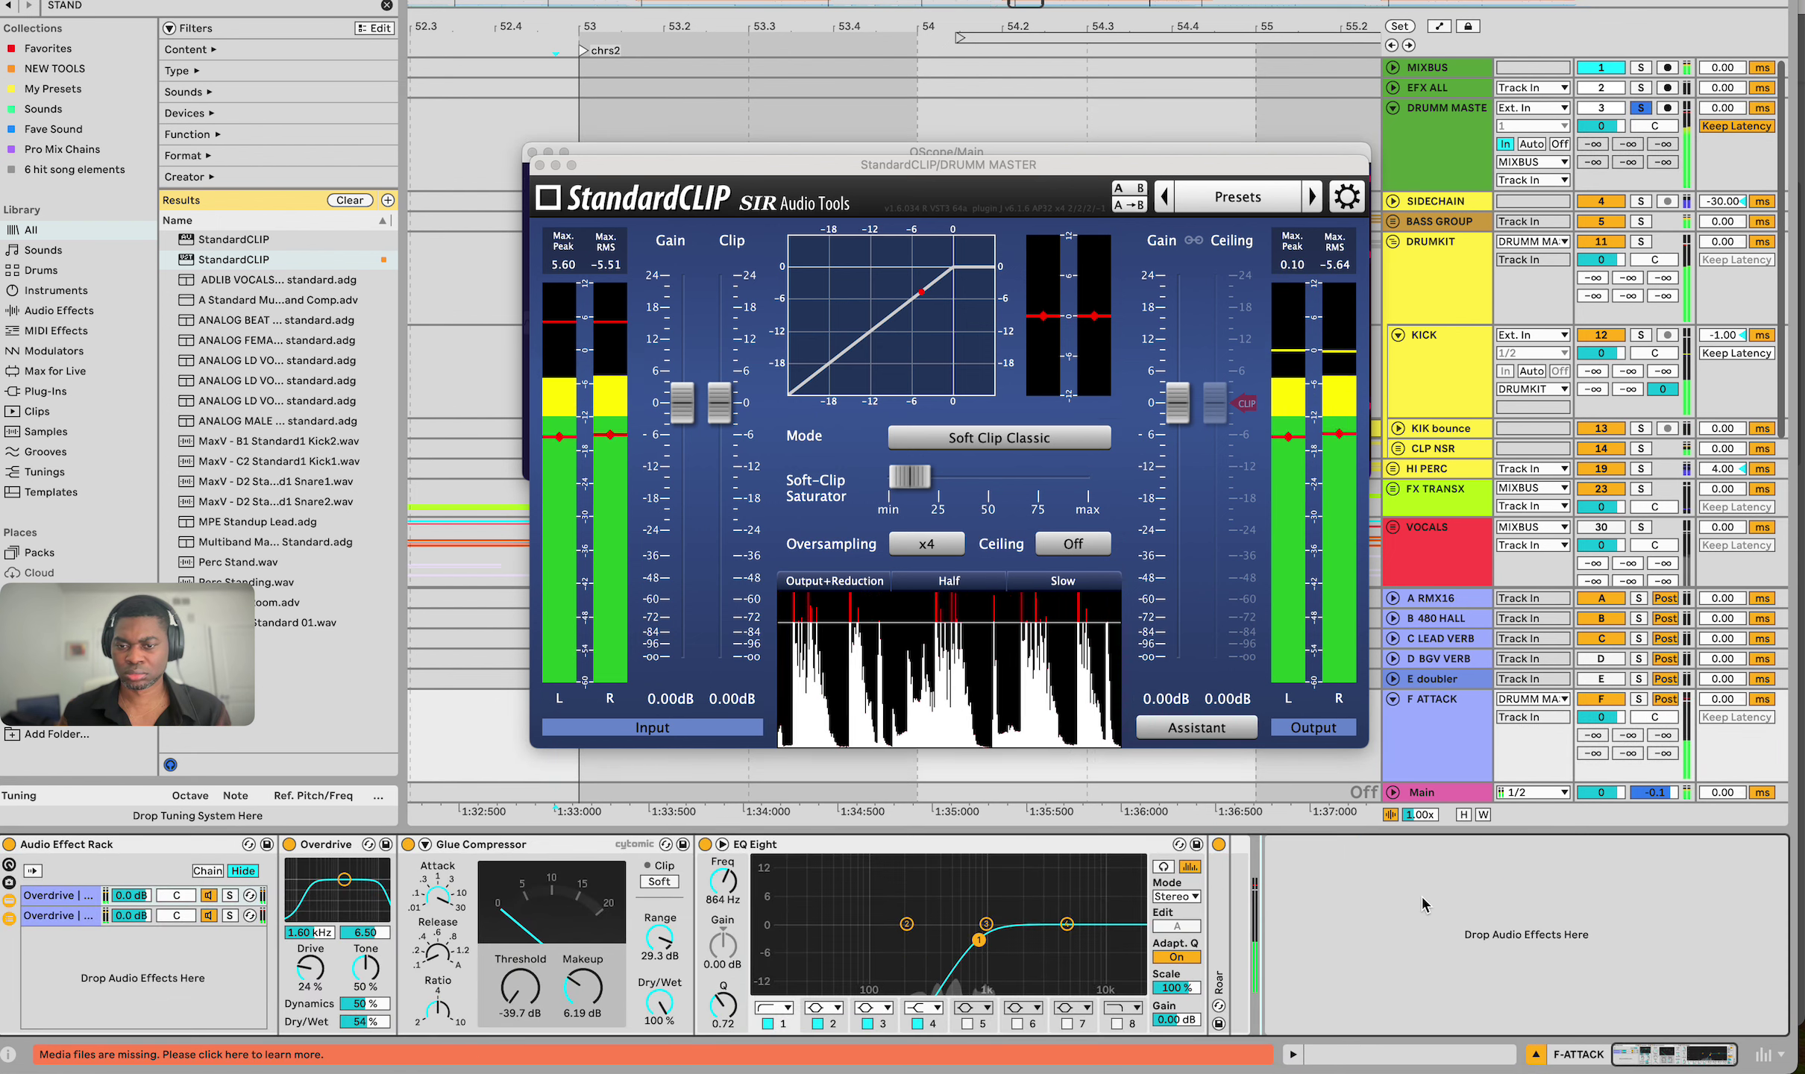
pyautogui.press('super+v')
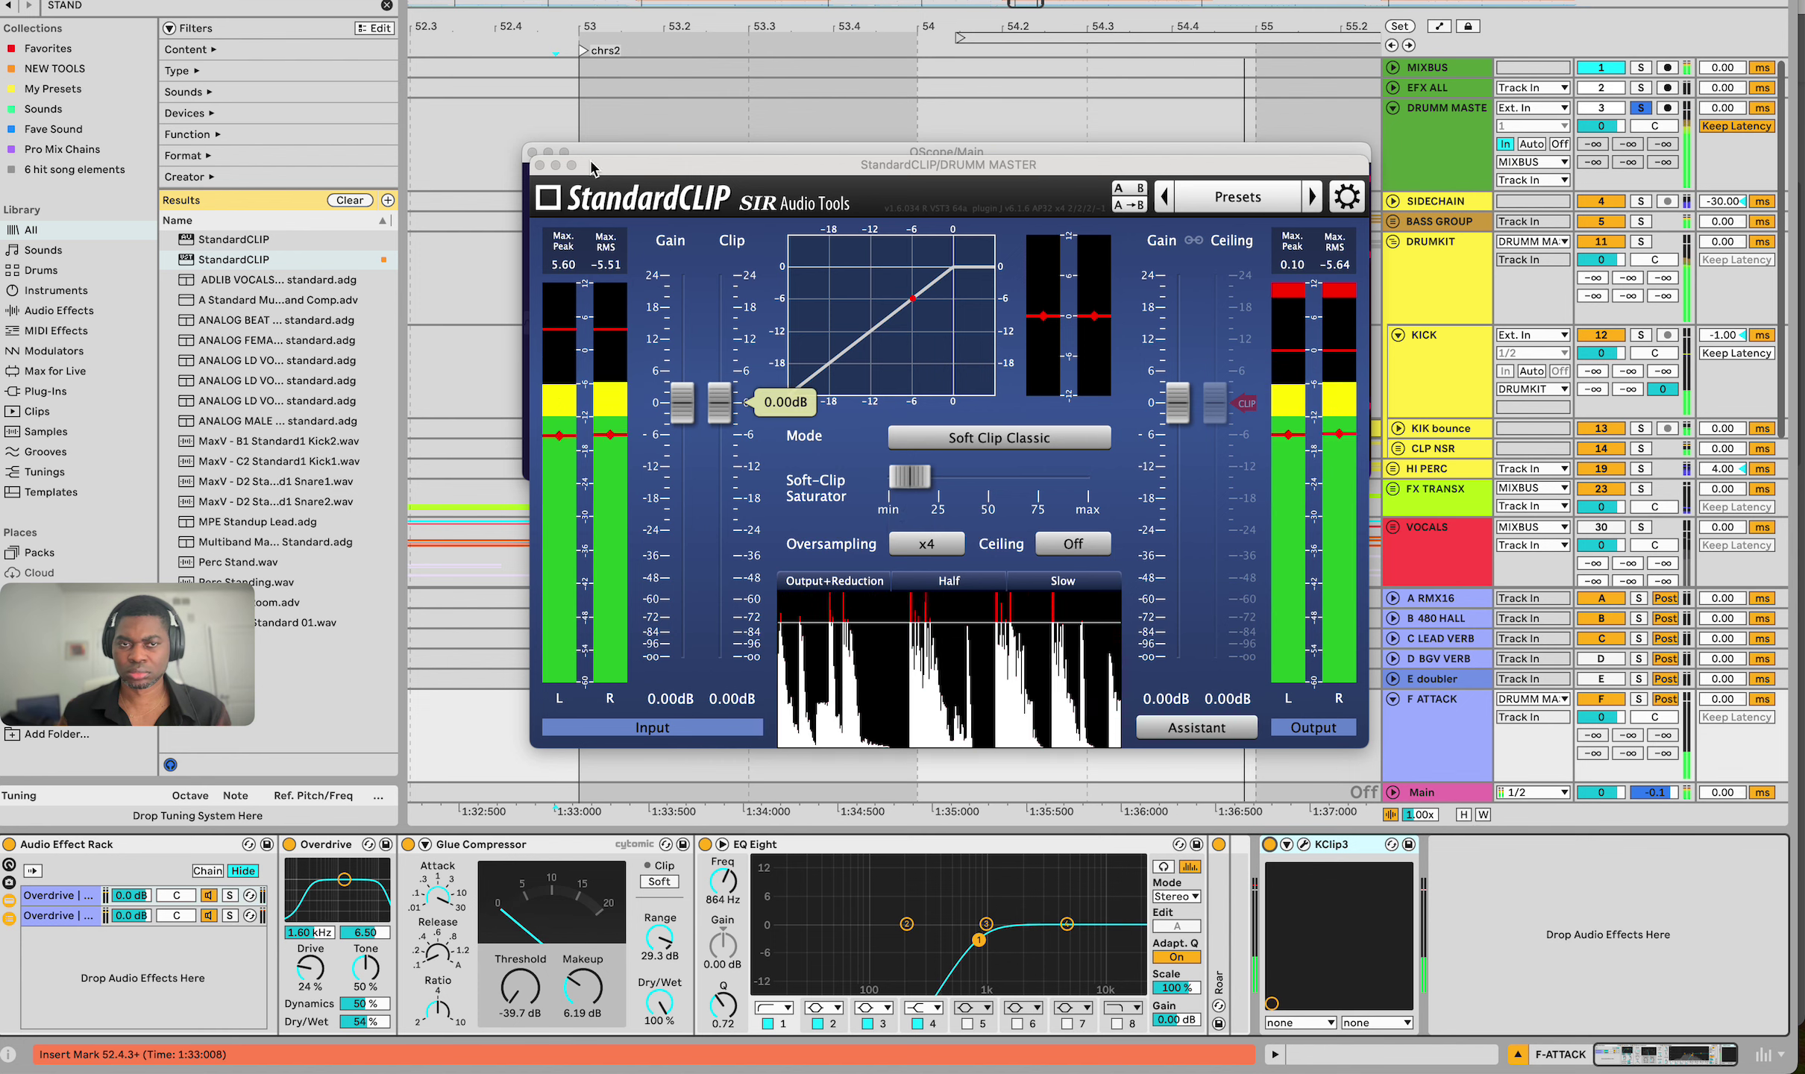
pyautogui.click(539, 165)
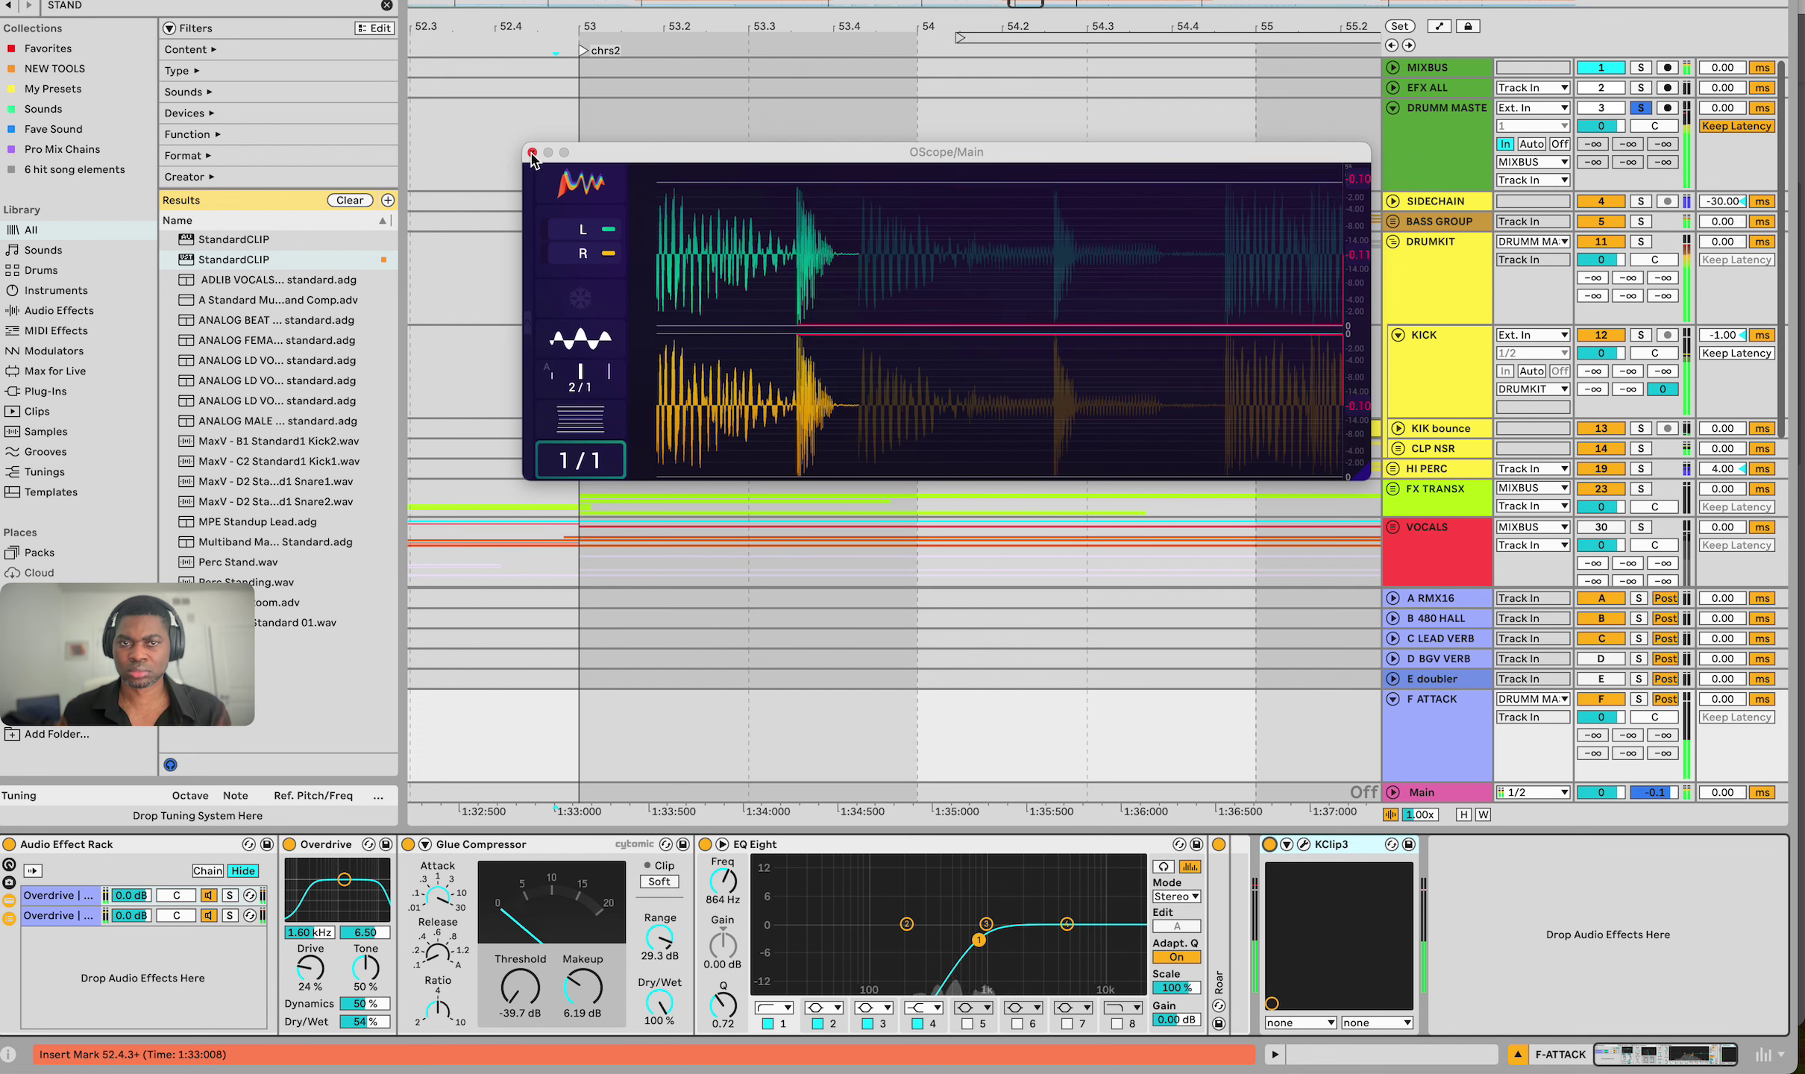
pyautogui.click(531, 153)
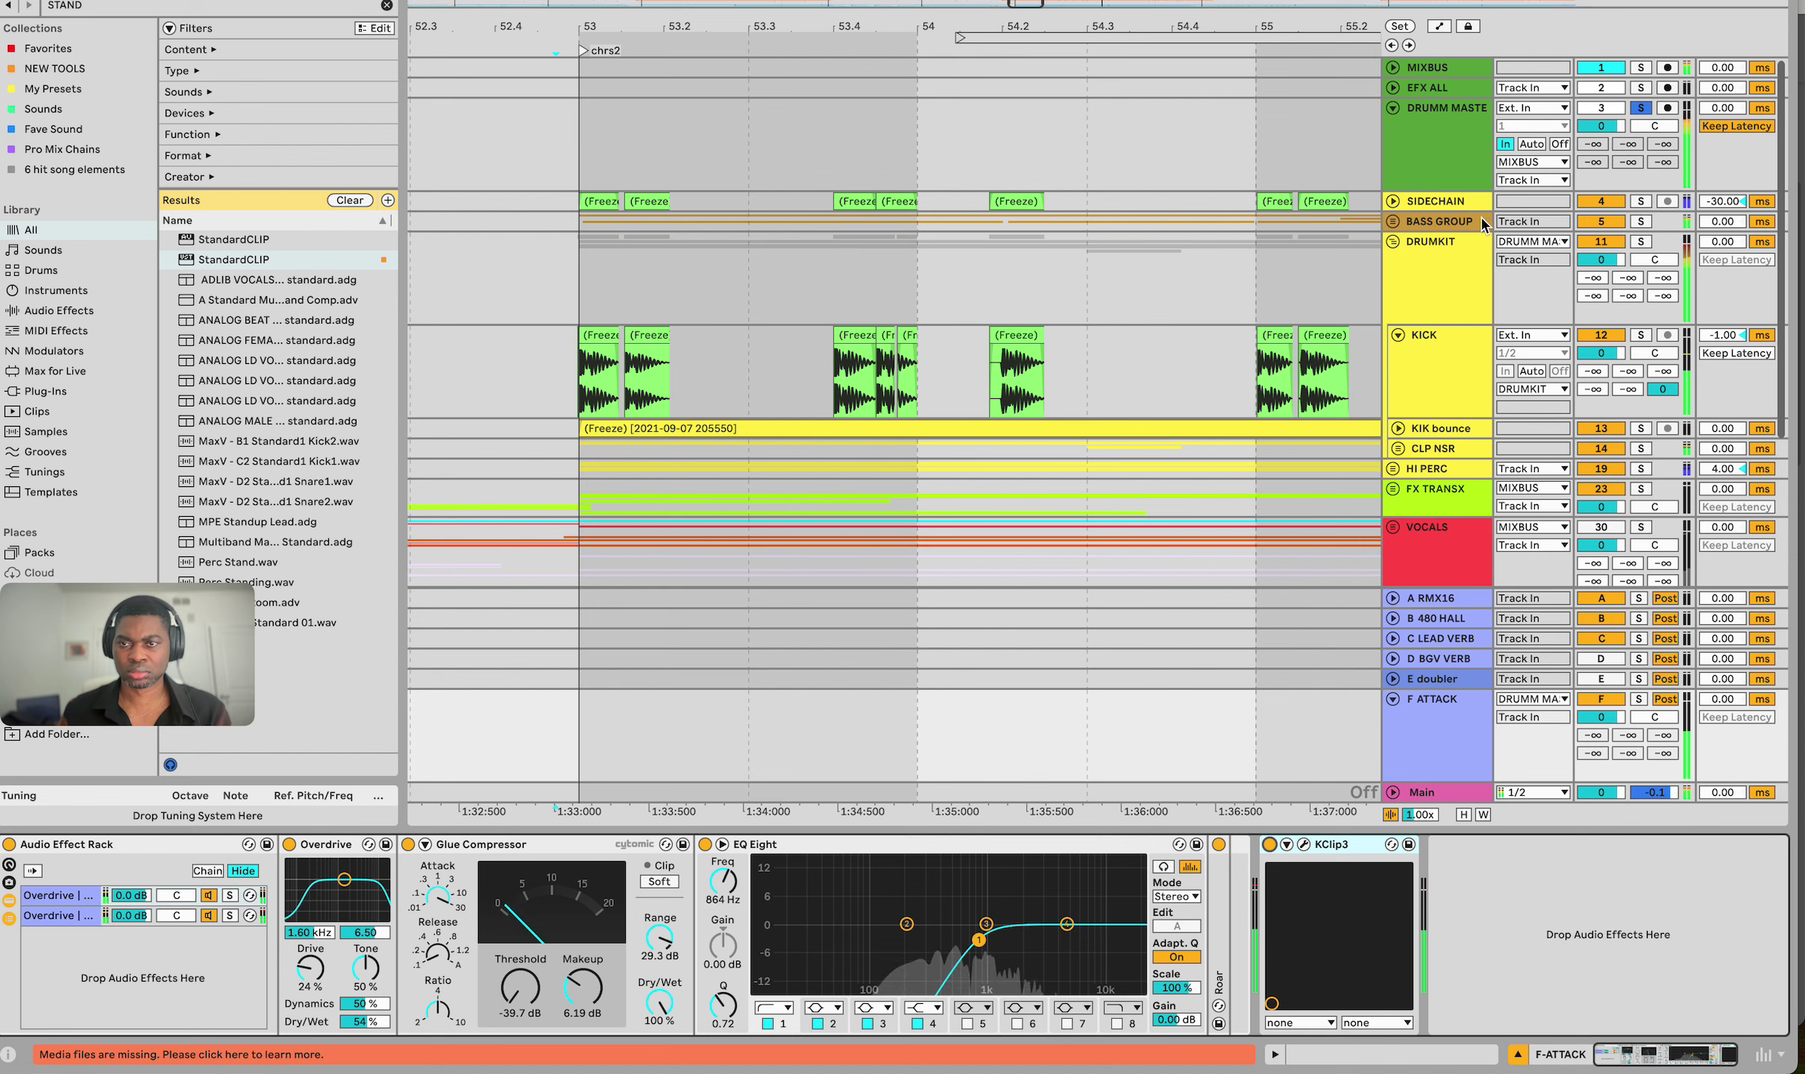
# Examine the device chains on the BASS GROUP, LAYER BASS and MAIN BASS tracks, including MAIN BASS's Glue Compressor
pyautogui.click(1448, 228)
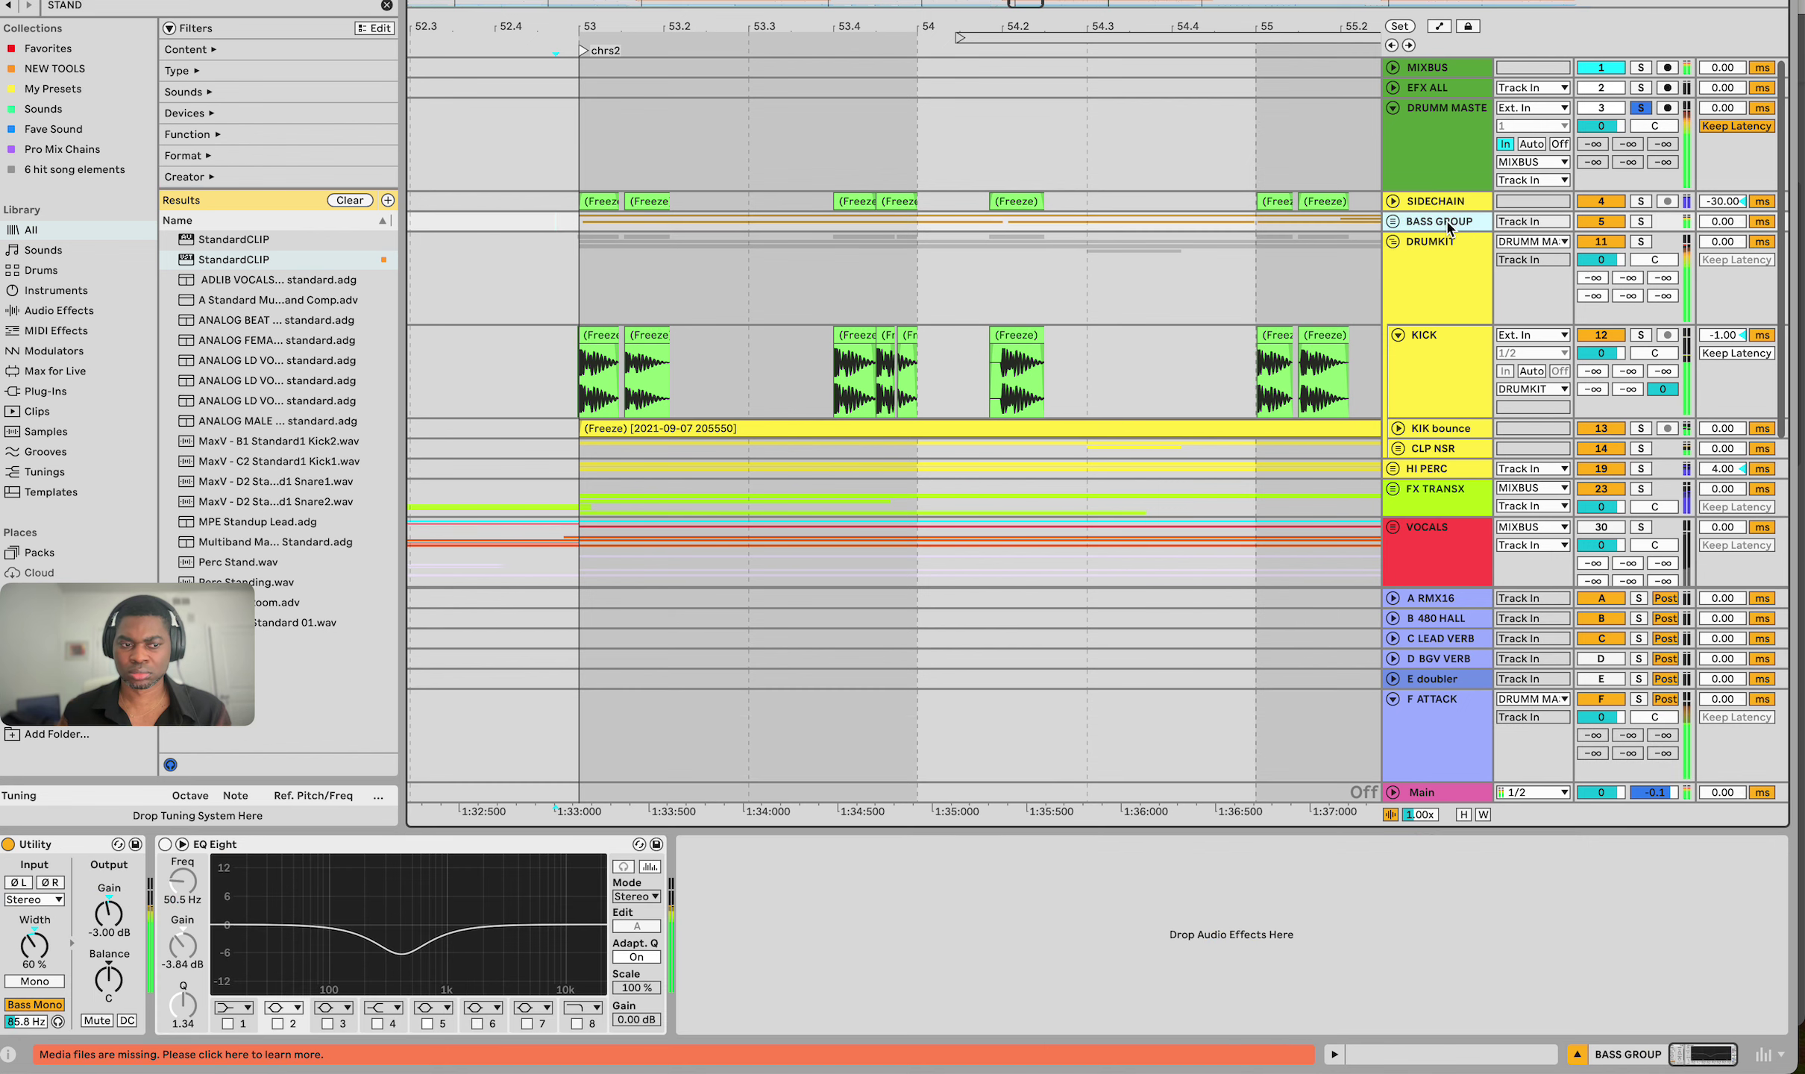
pyautogui.click(1393, 221)
pyautogui.click(1429, 353)
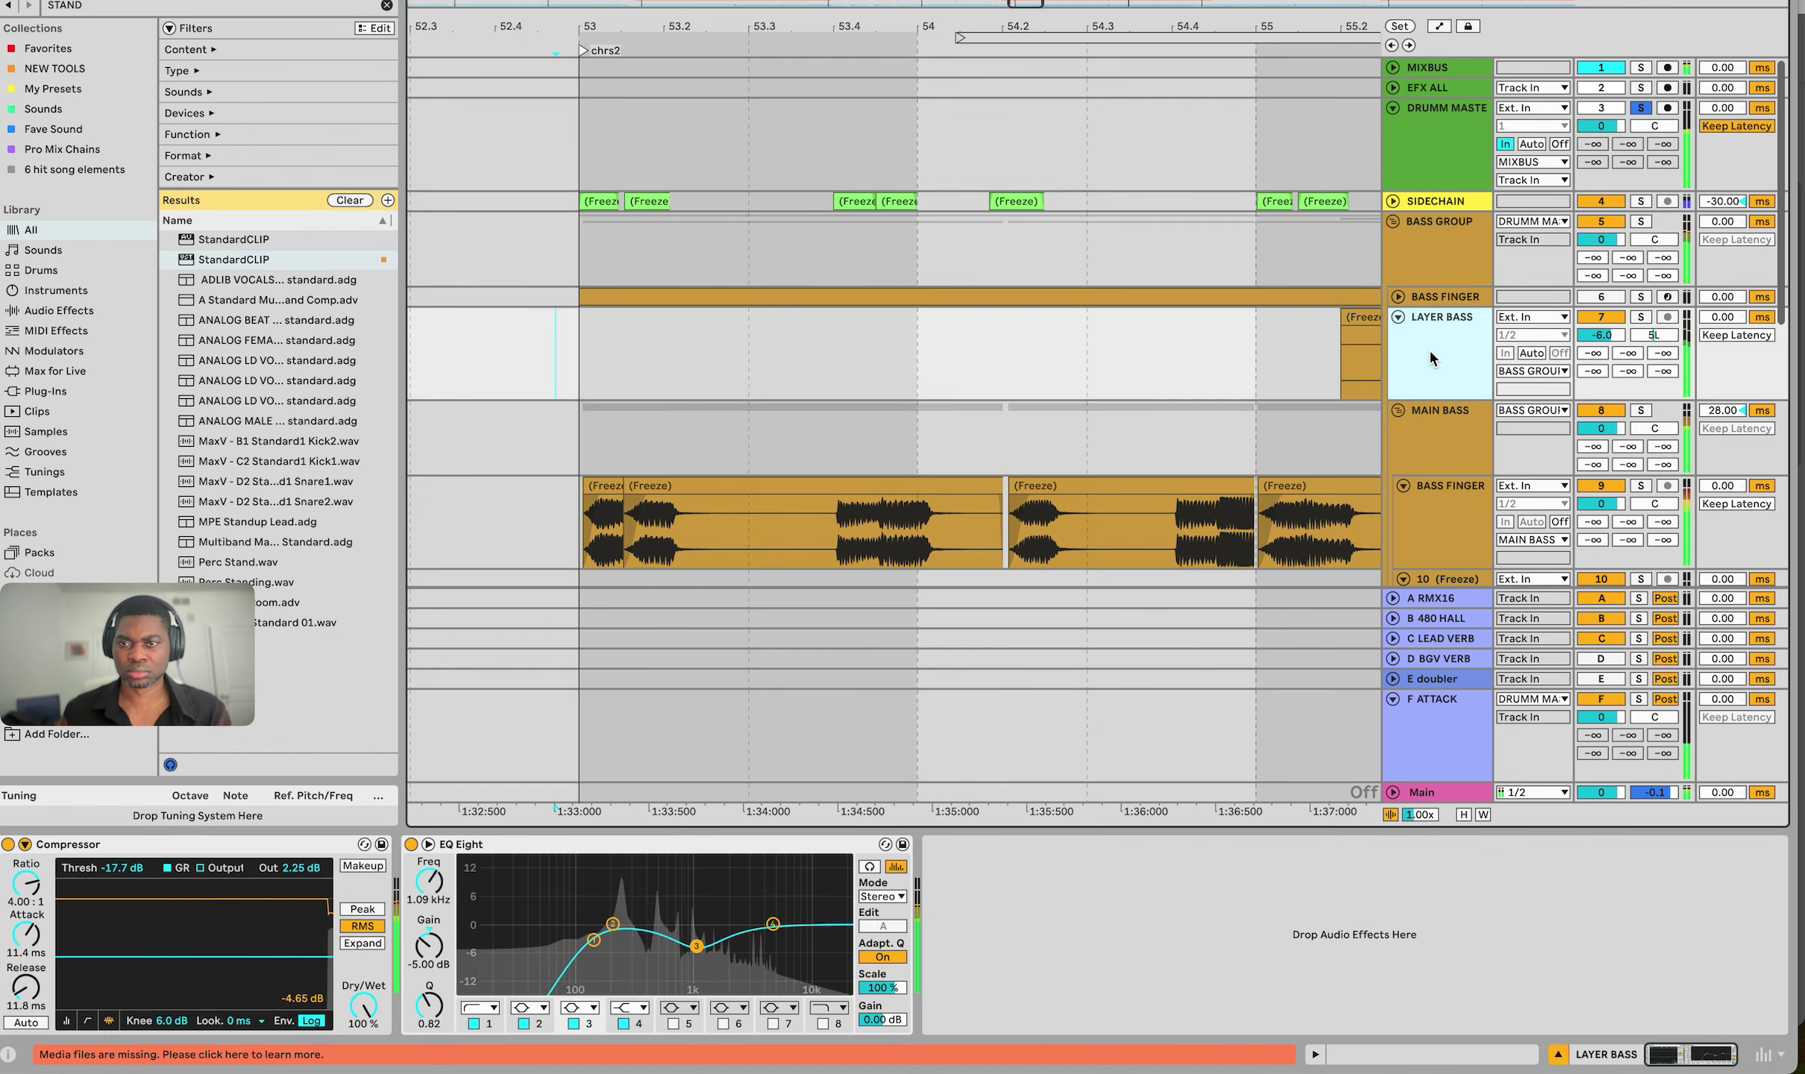
pyautogui.click(1437, 429)
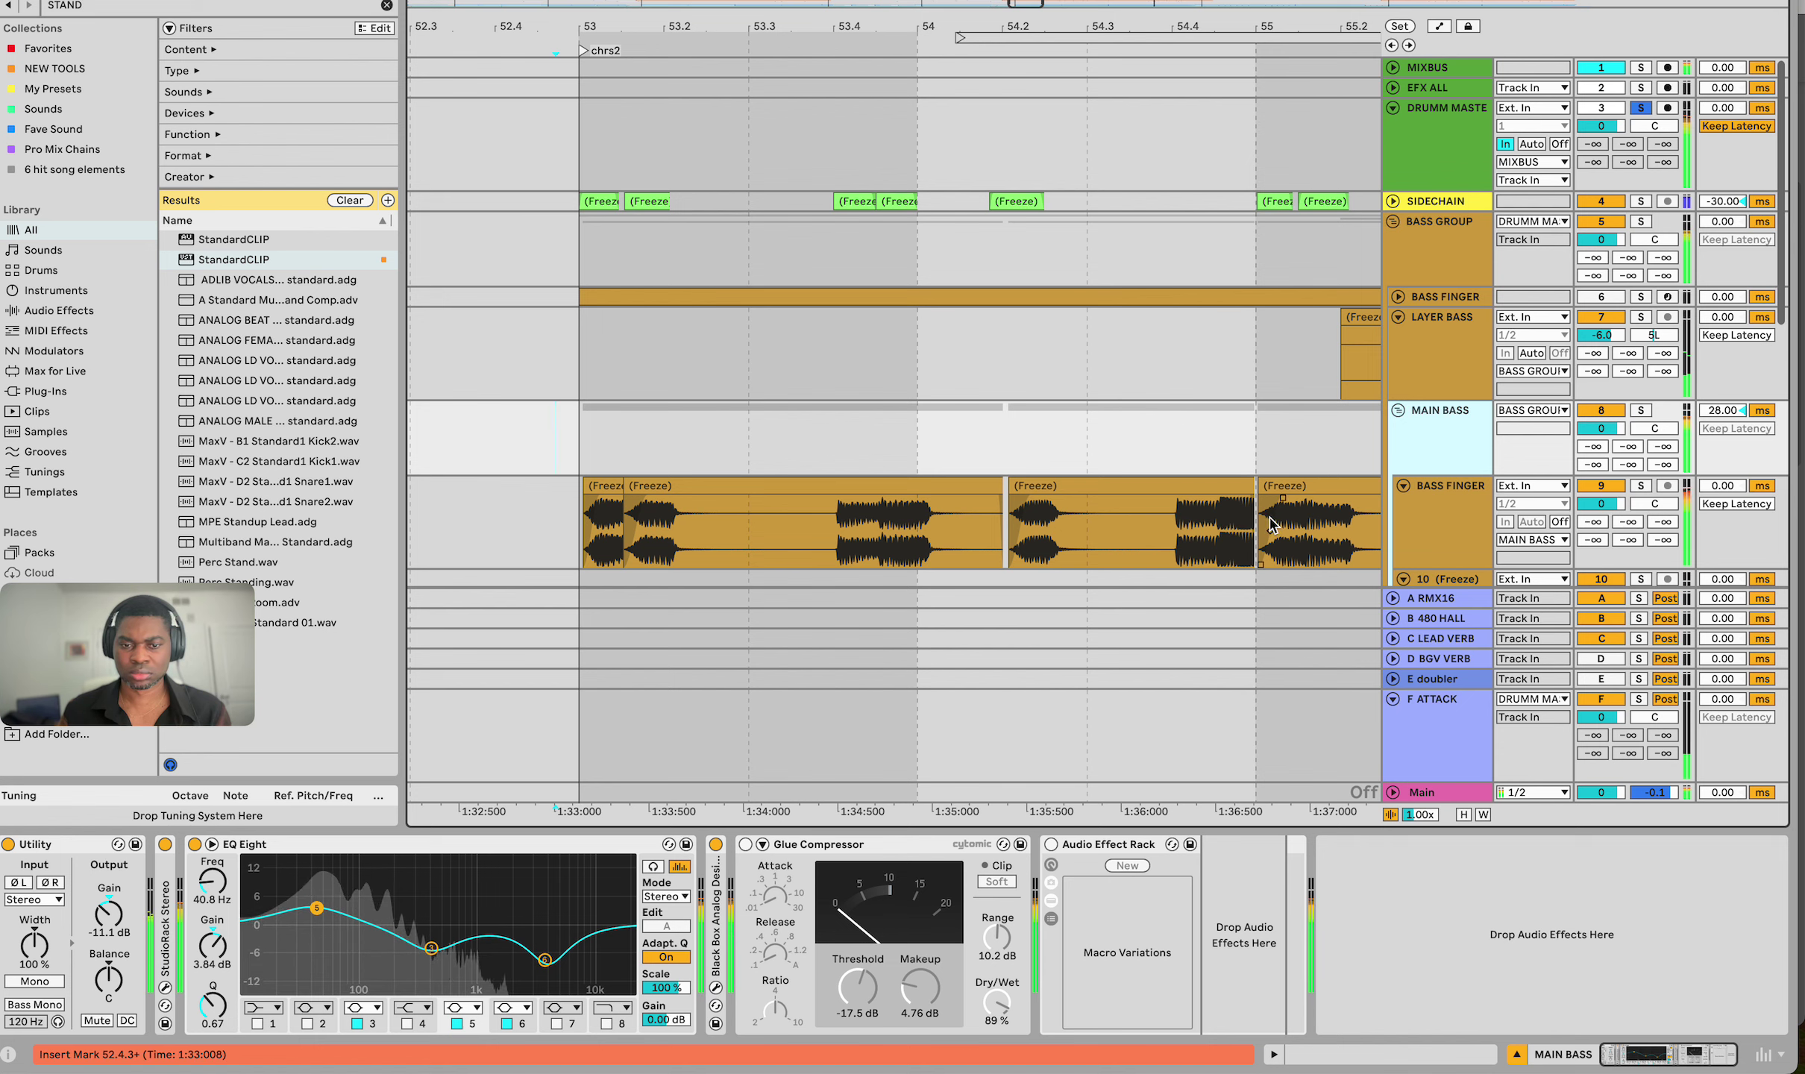
pyautogui.click(1458, 255)
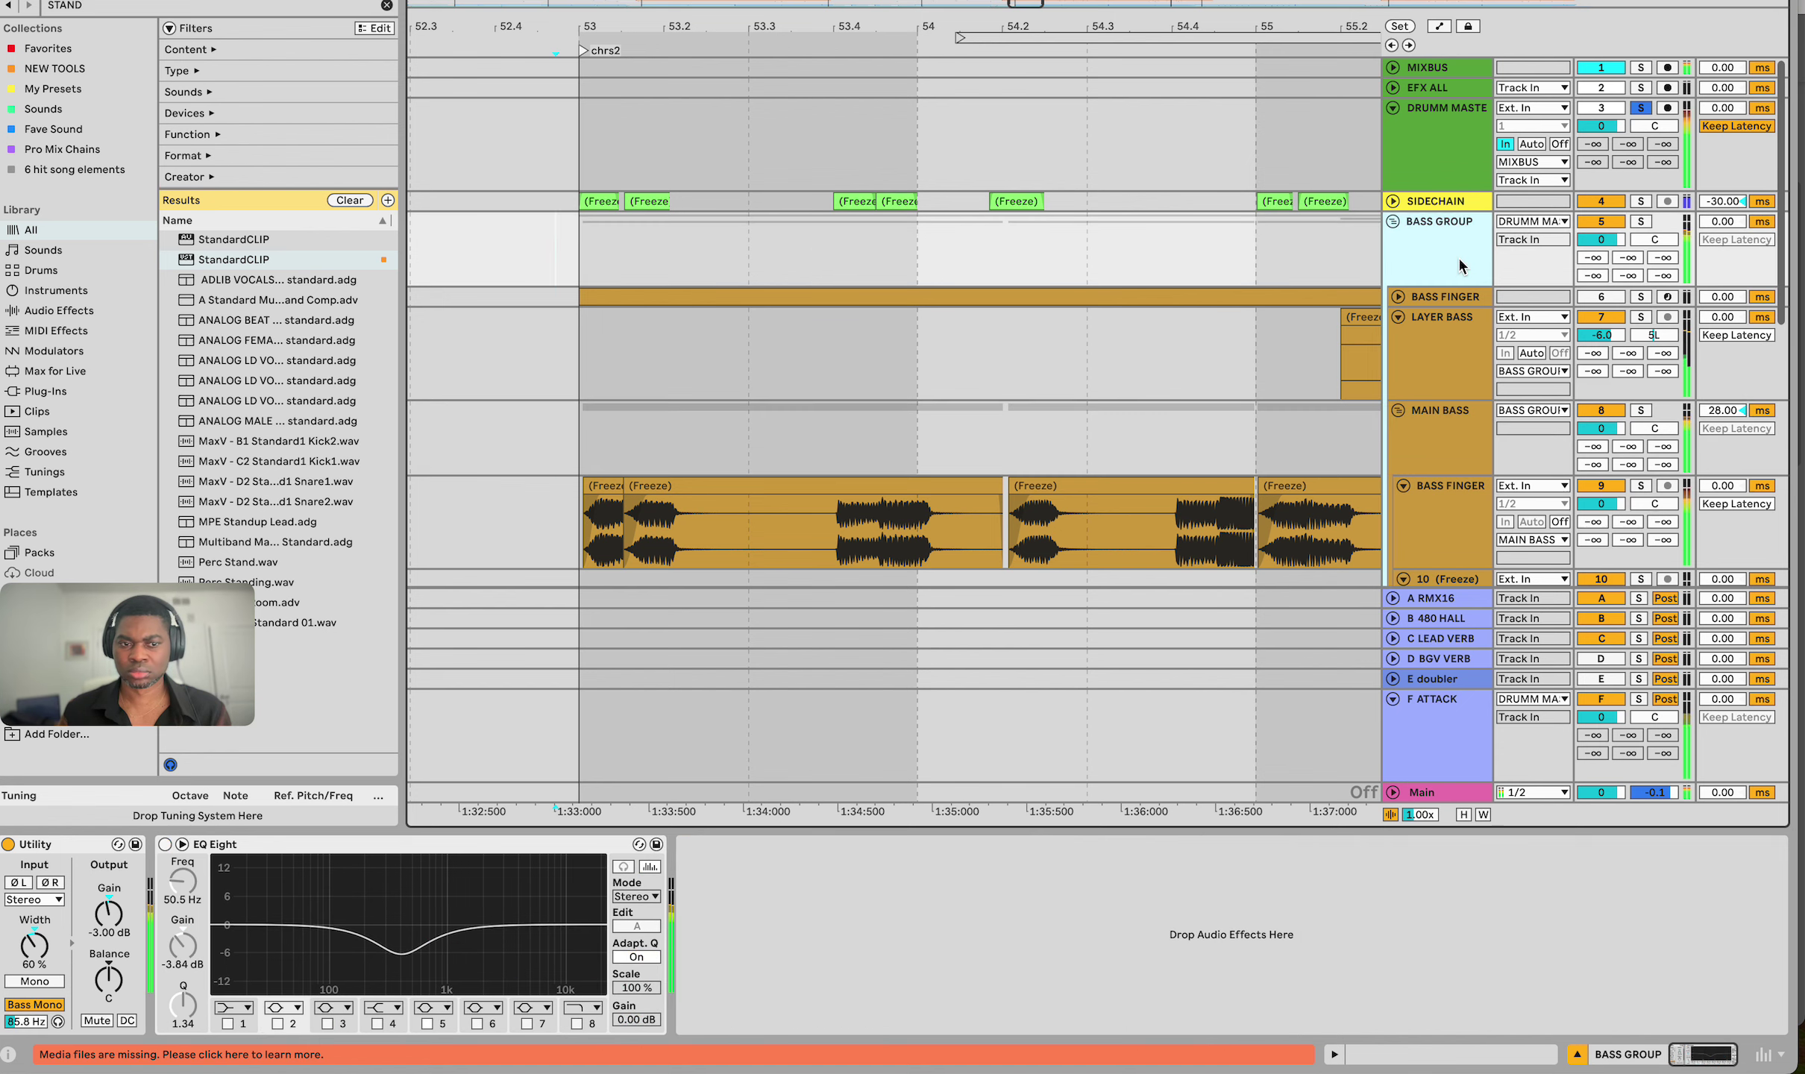
pyautogui.click(1437, 345)
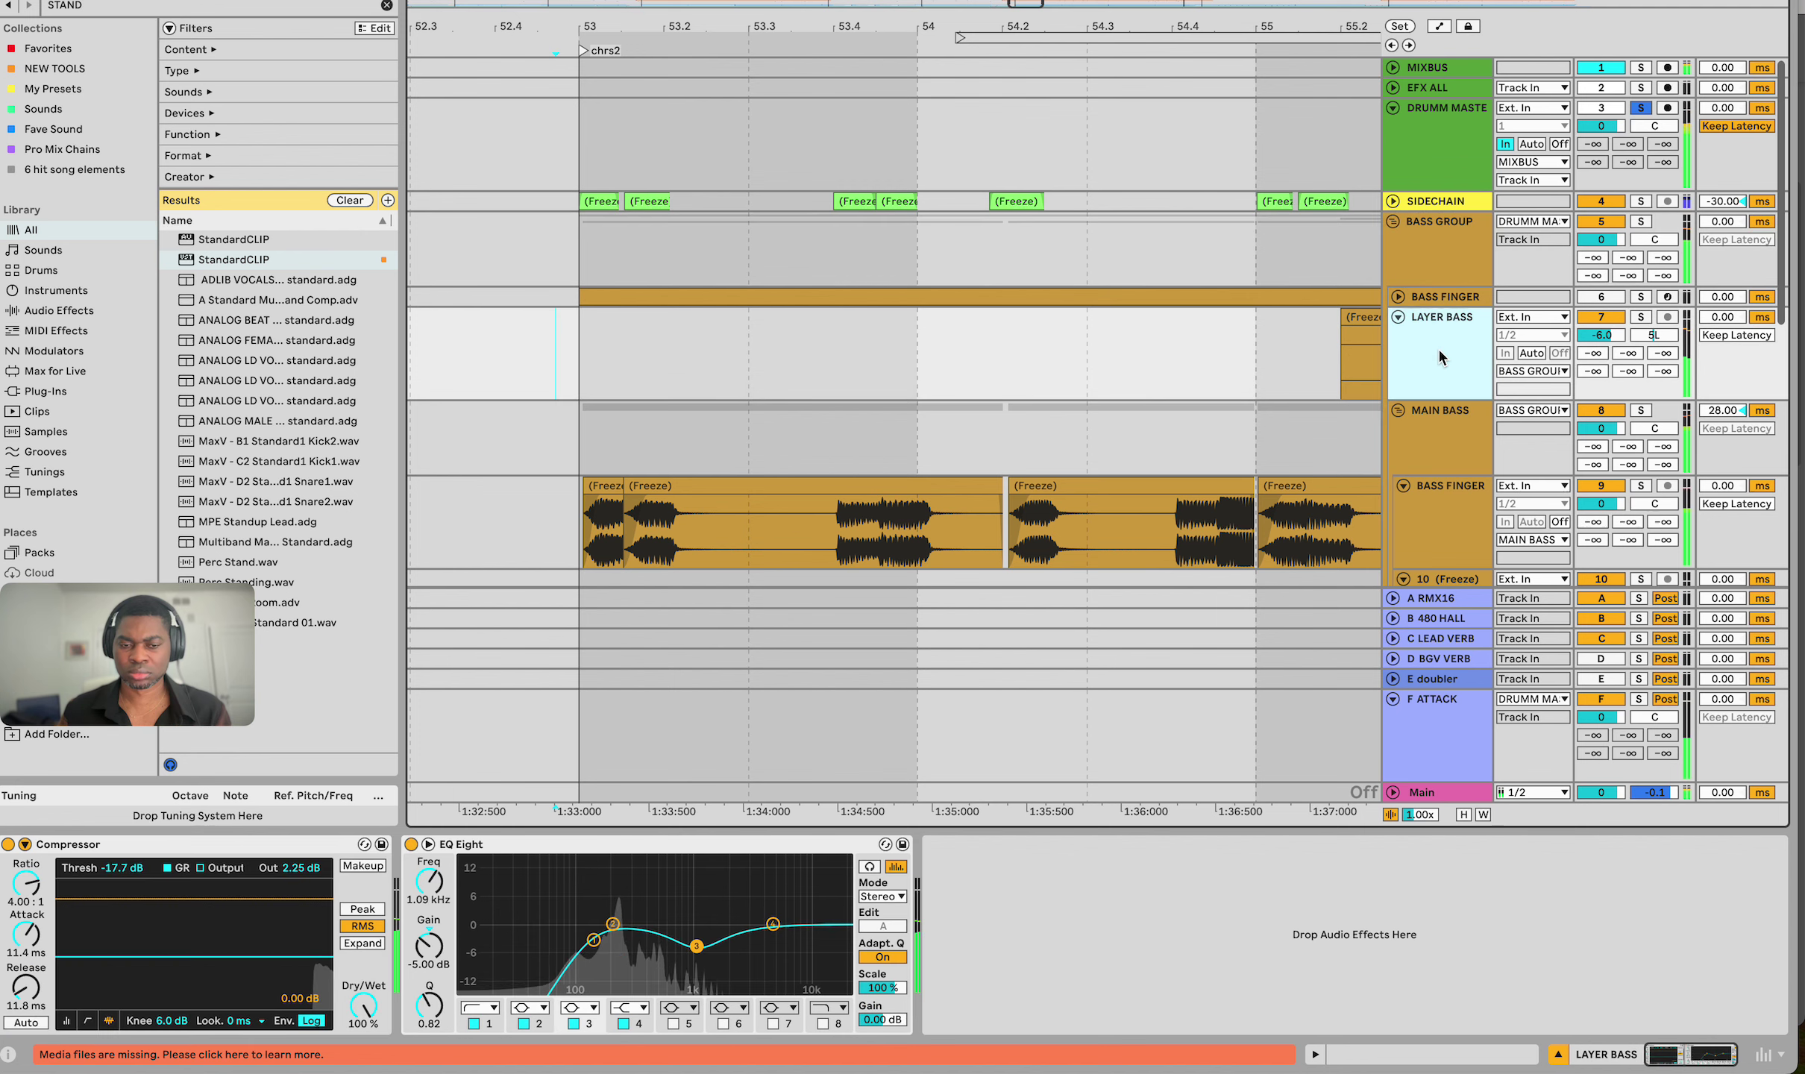
pyautogui.click(1440, 423)
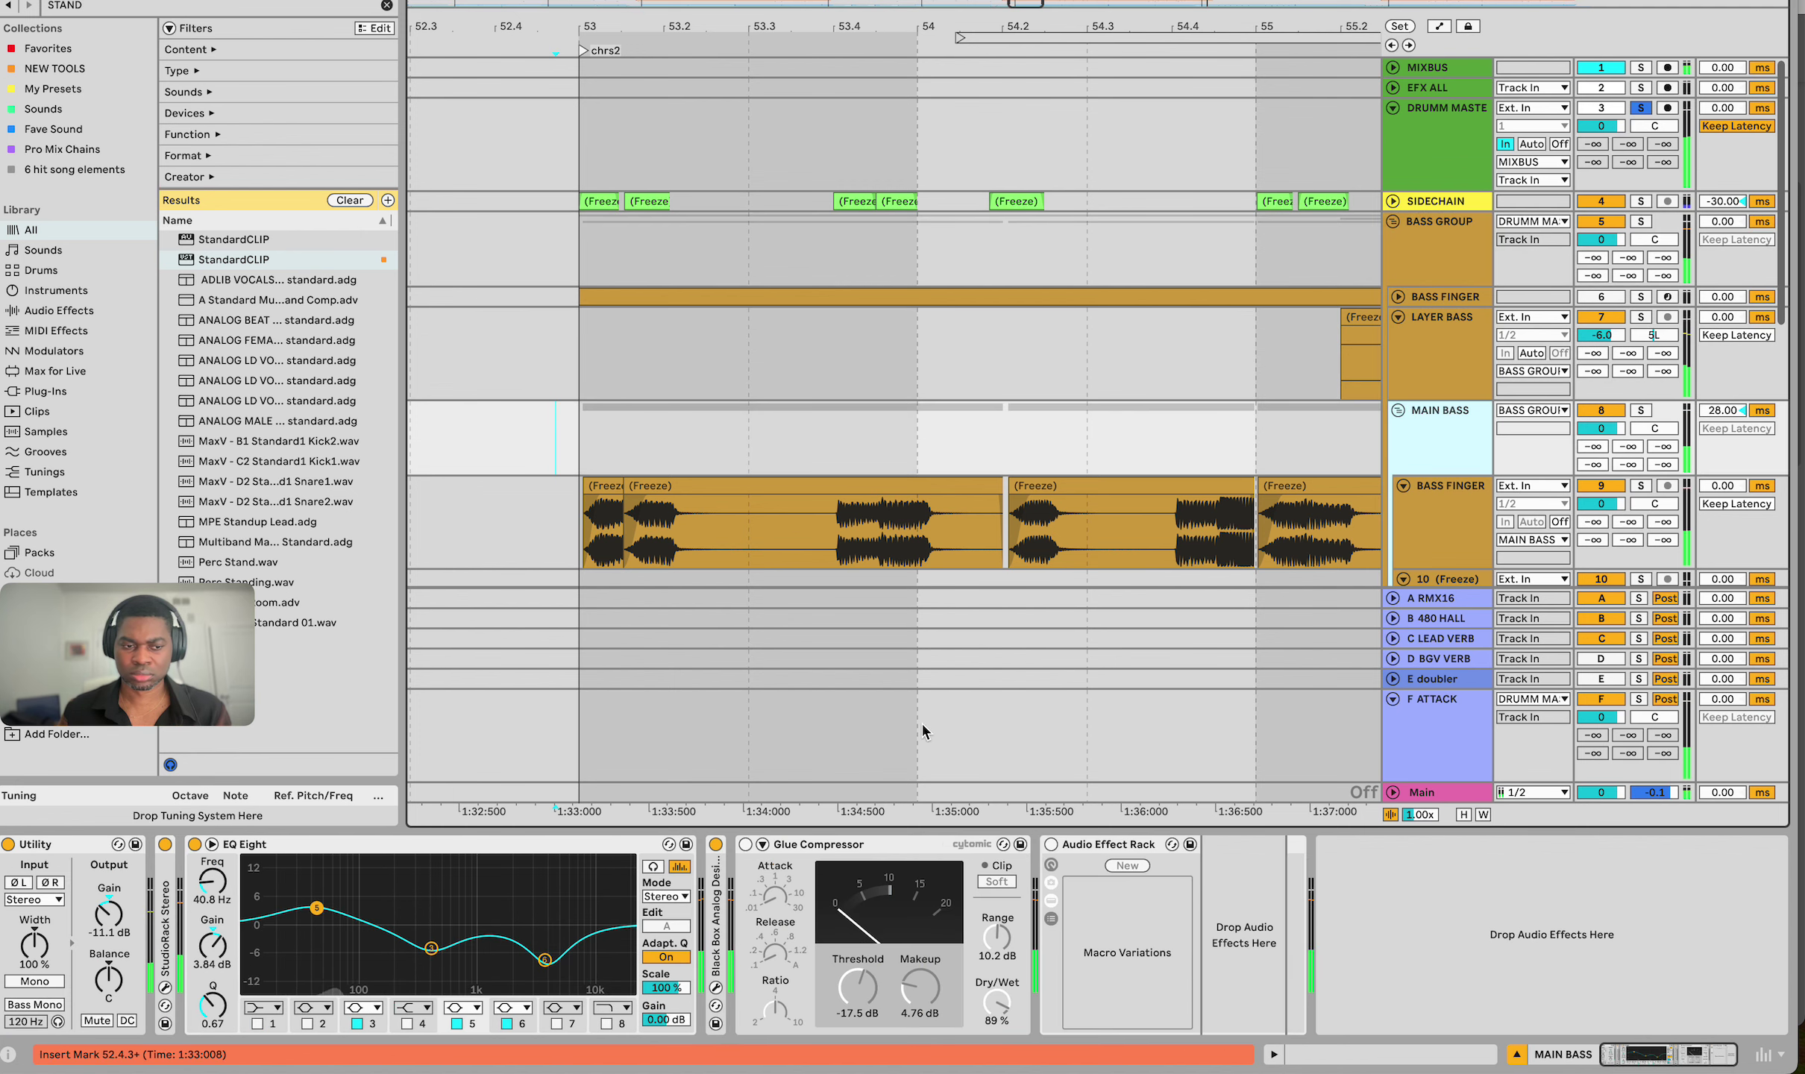
pyautogui.click(762, 846)
pyautogui.click(762, 846)
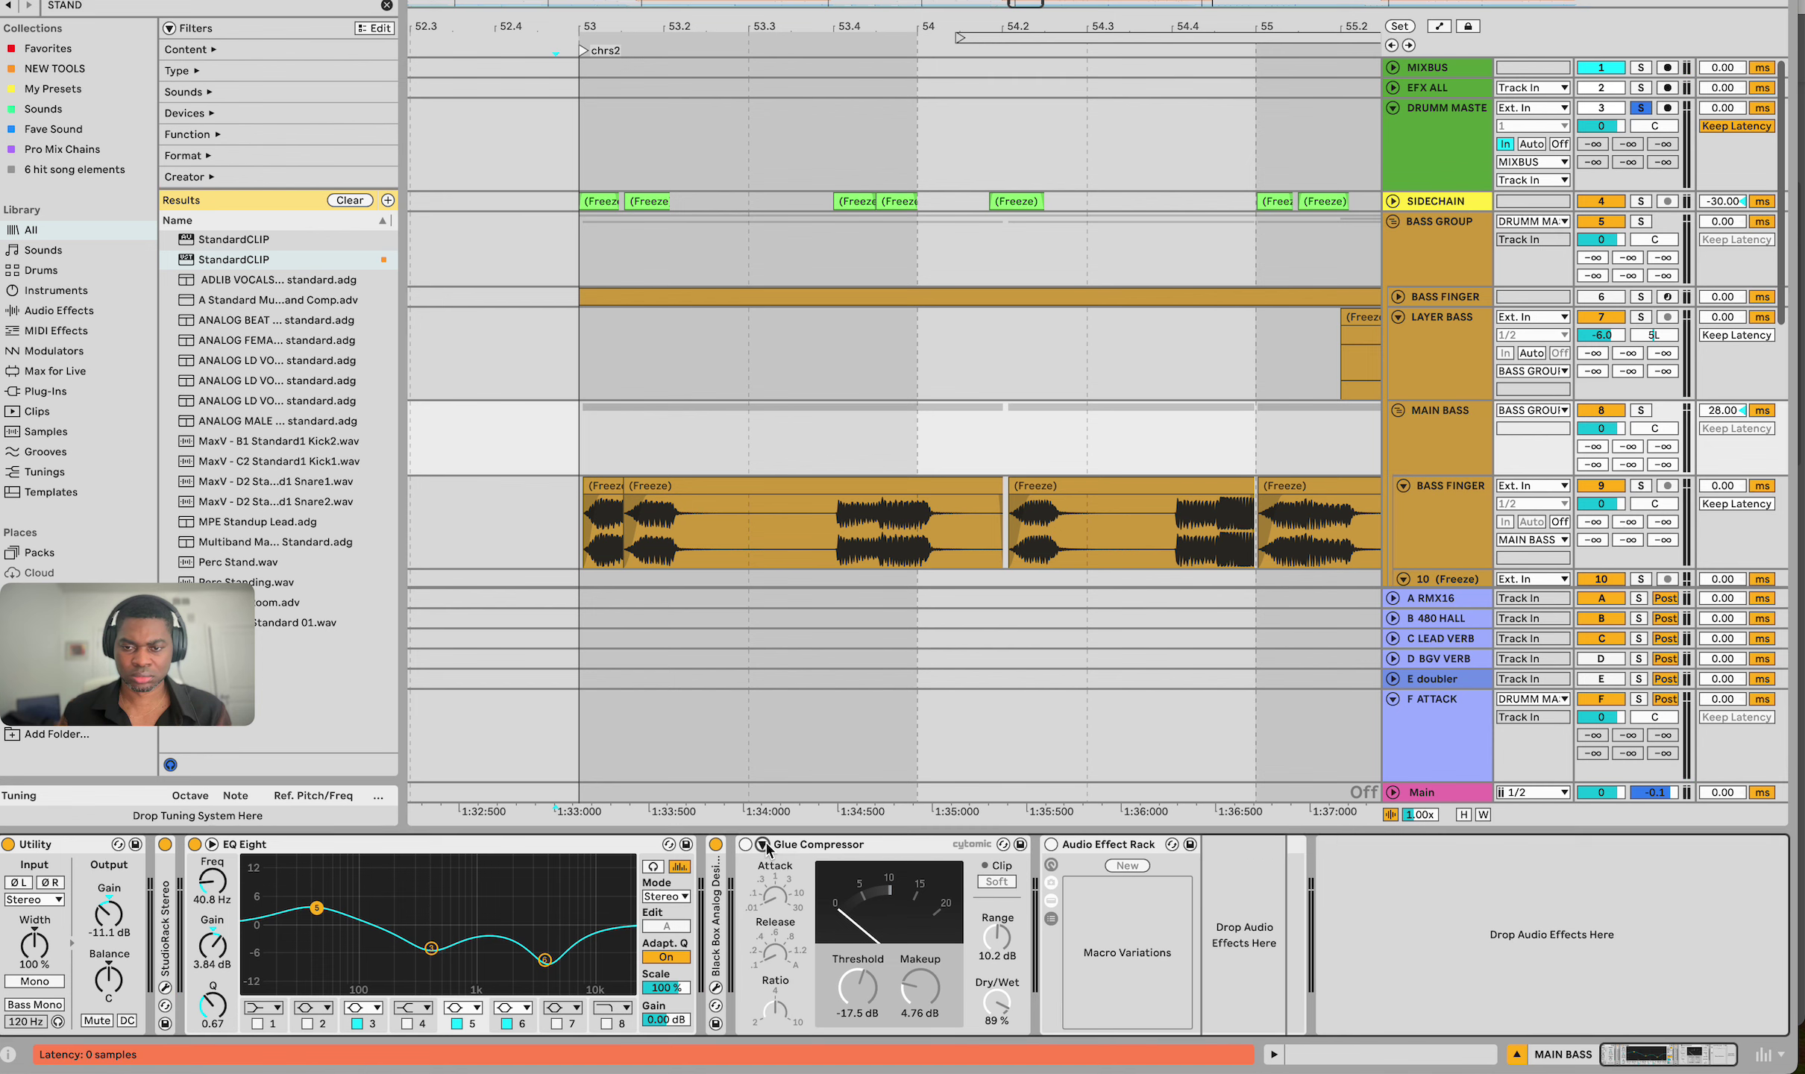
# Enable Trackspacer 2.5 on the BASS FINGER track inside MAIN BASS and open its plug-in window
pyautogui.click(742, 541)
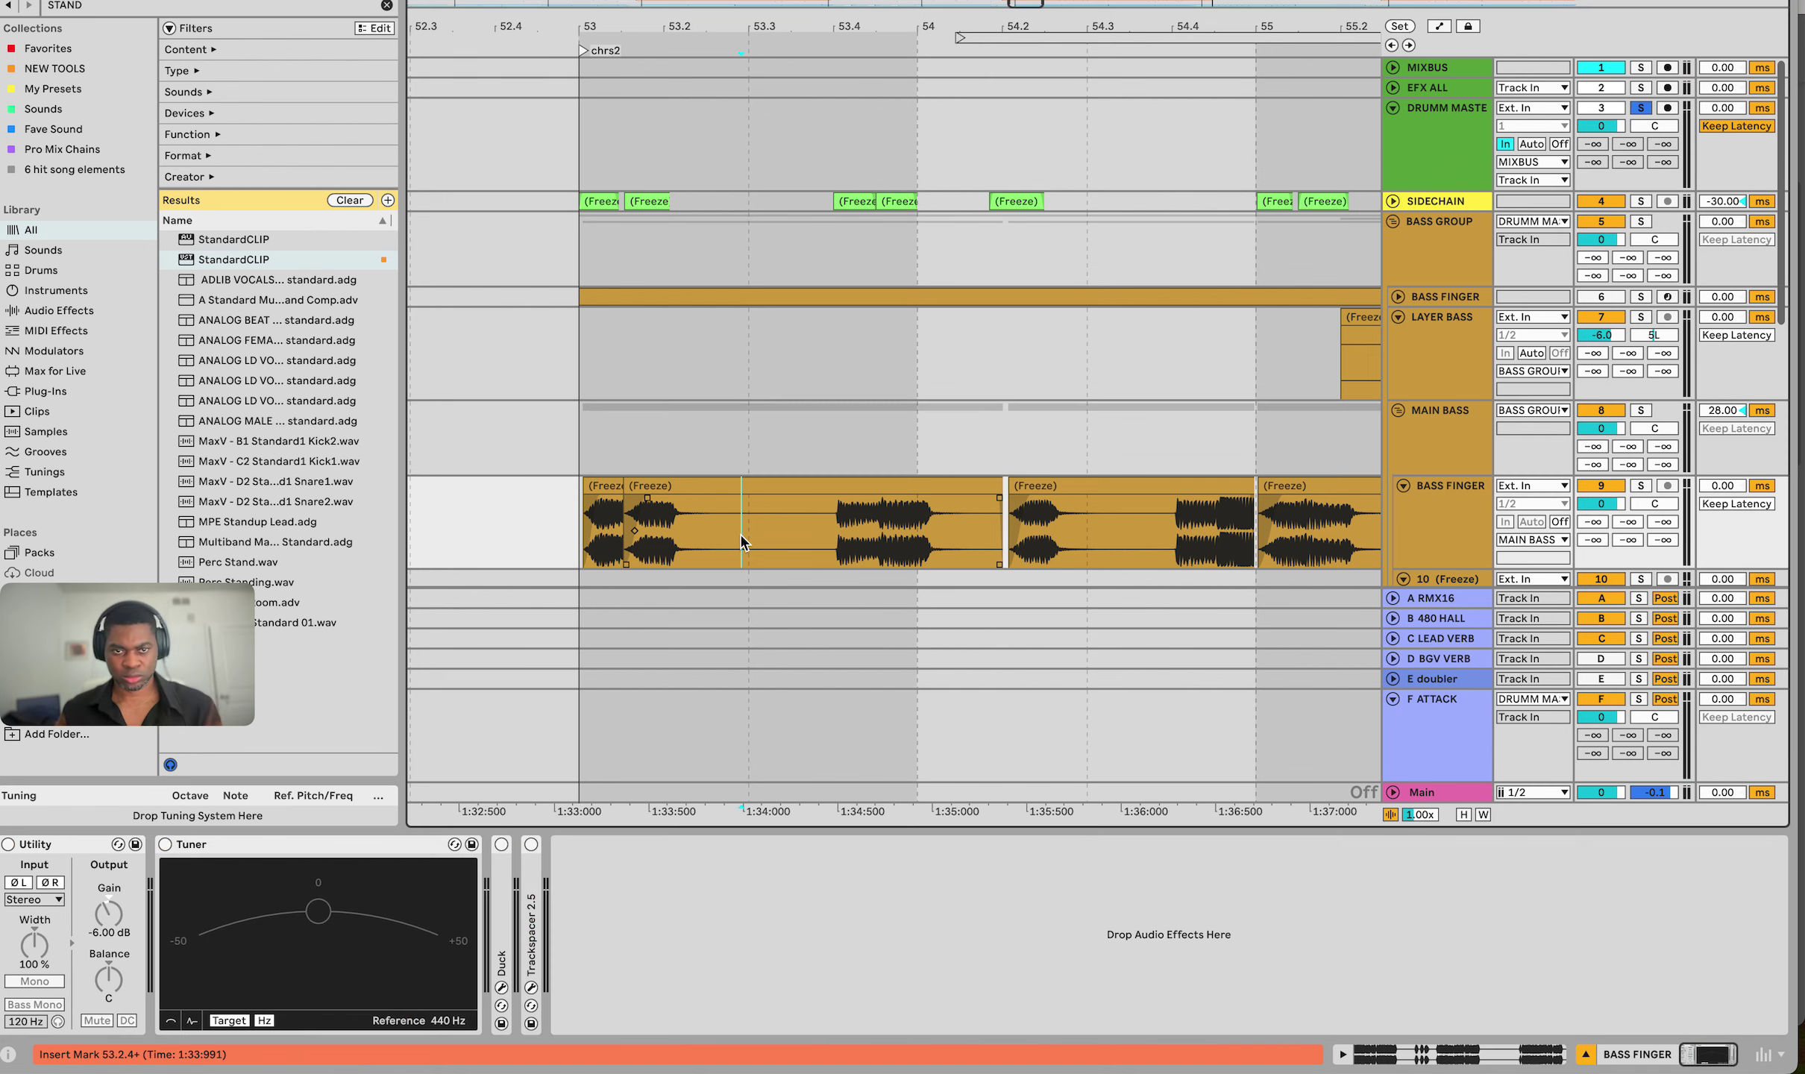
pyautogui.click(502, 872)
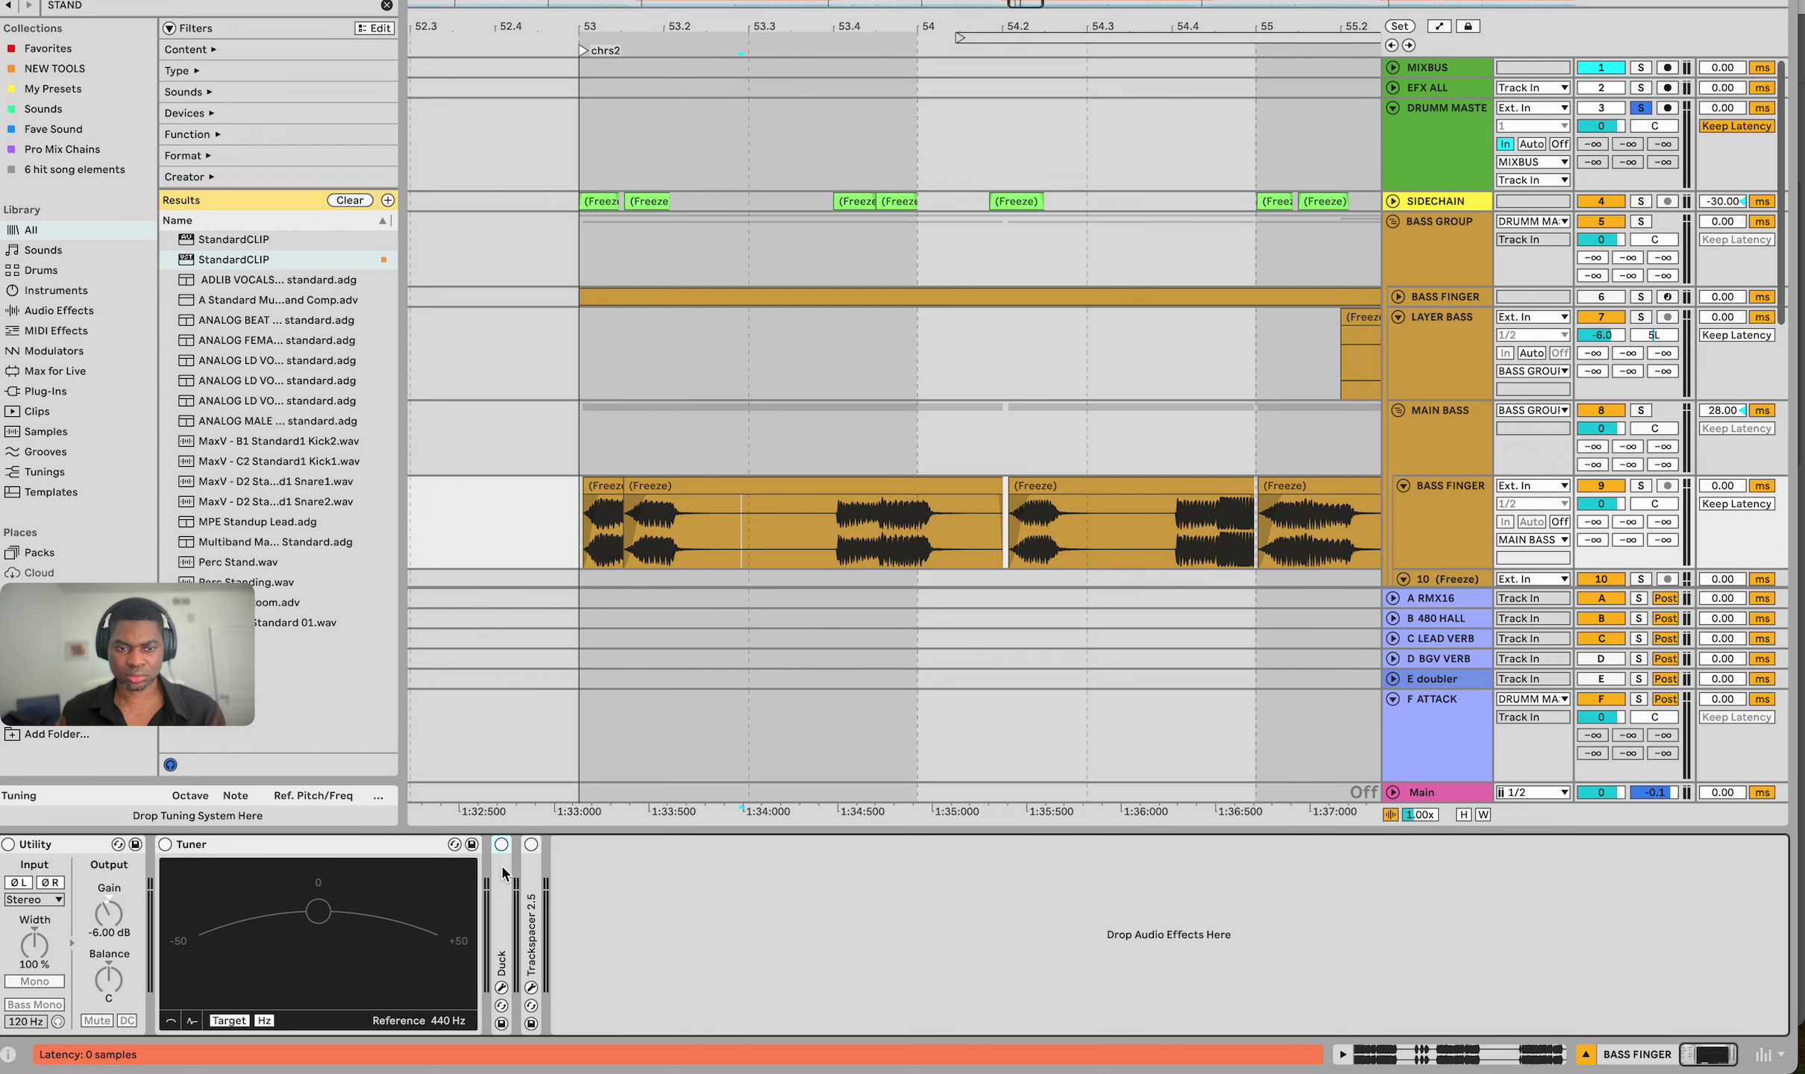
pyautogui.click(531, 988)
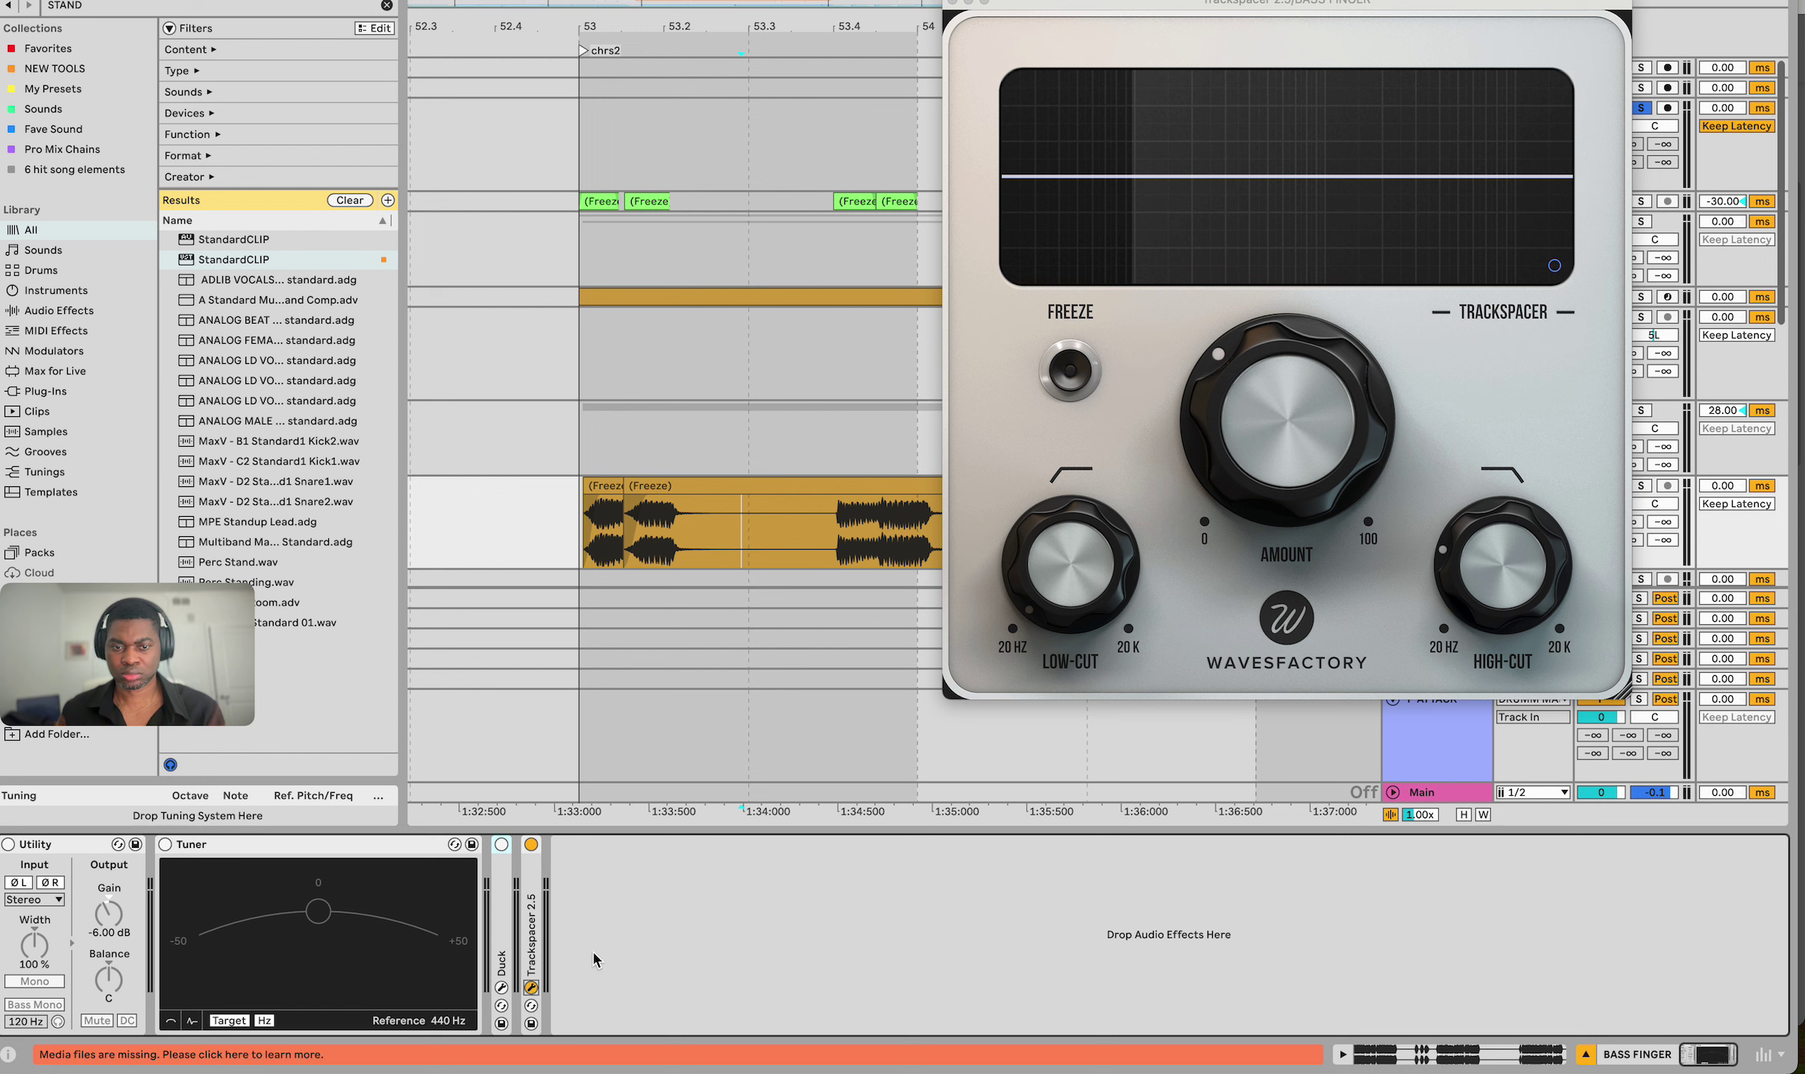
# Set Trackspacer's amount to about 30% and its high-cut to about 100 Hz, and move its window clear of the track headers
pyautogui.doubleClick(534, 904)
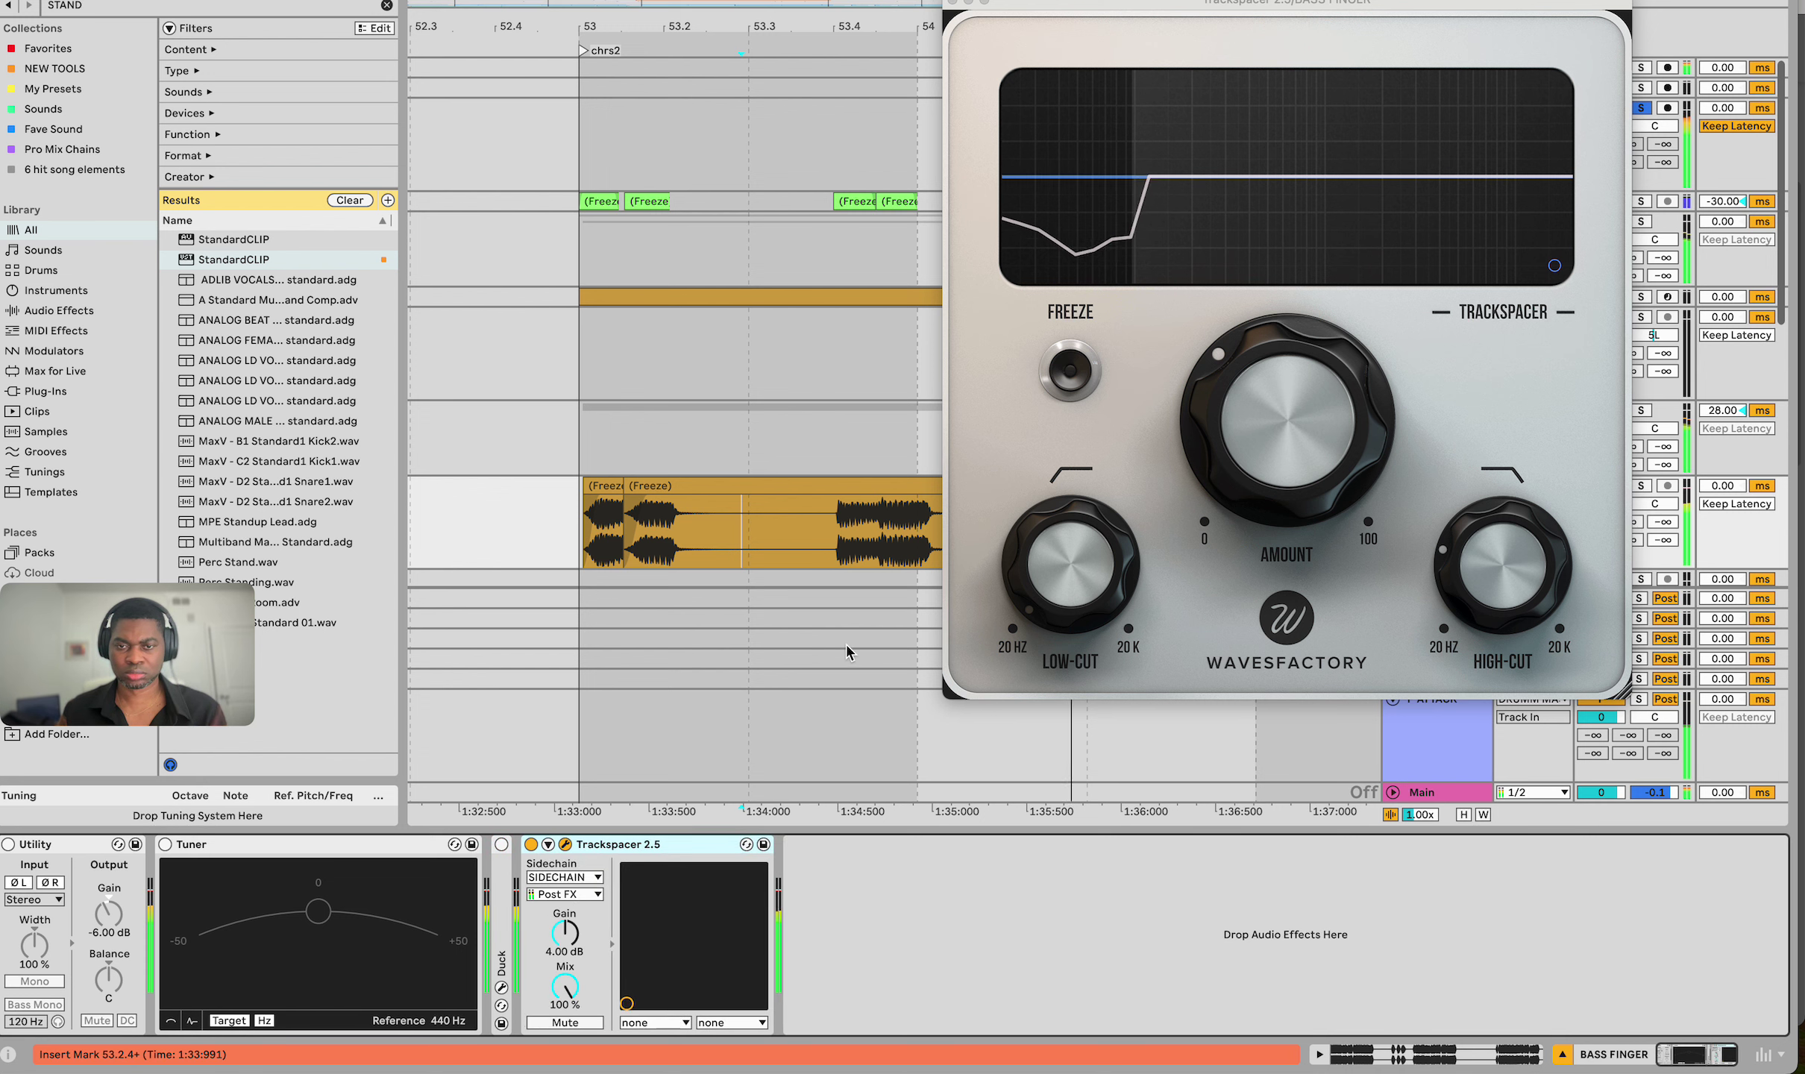
pyautogui.moveTo(1224, 421); pyautogui.dragTo(1220, 437)
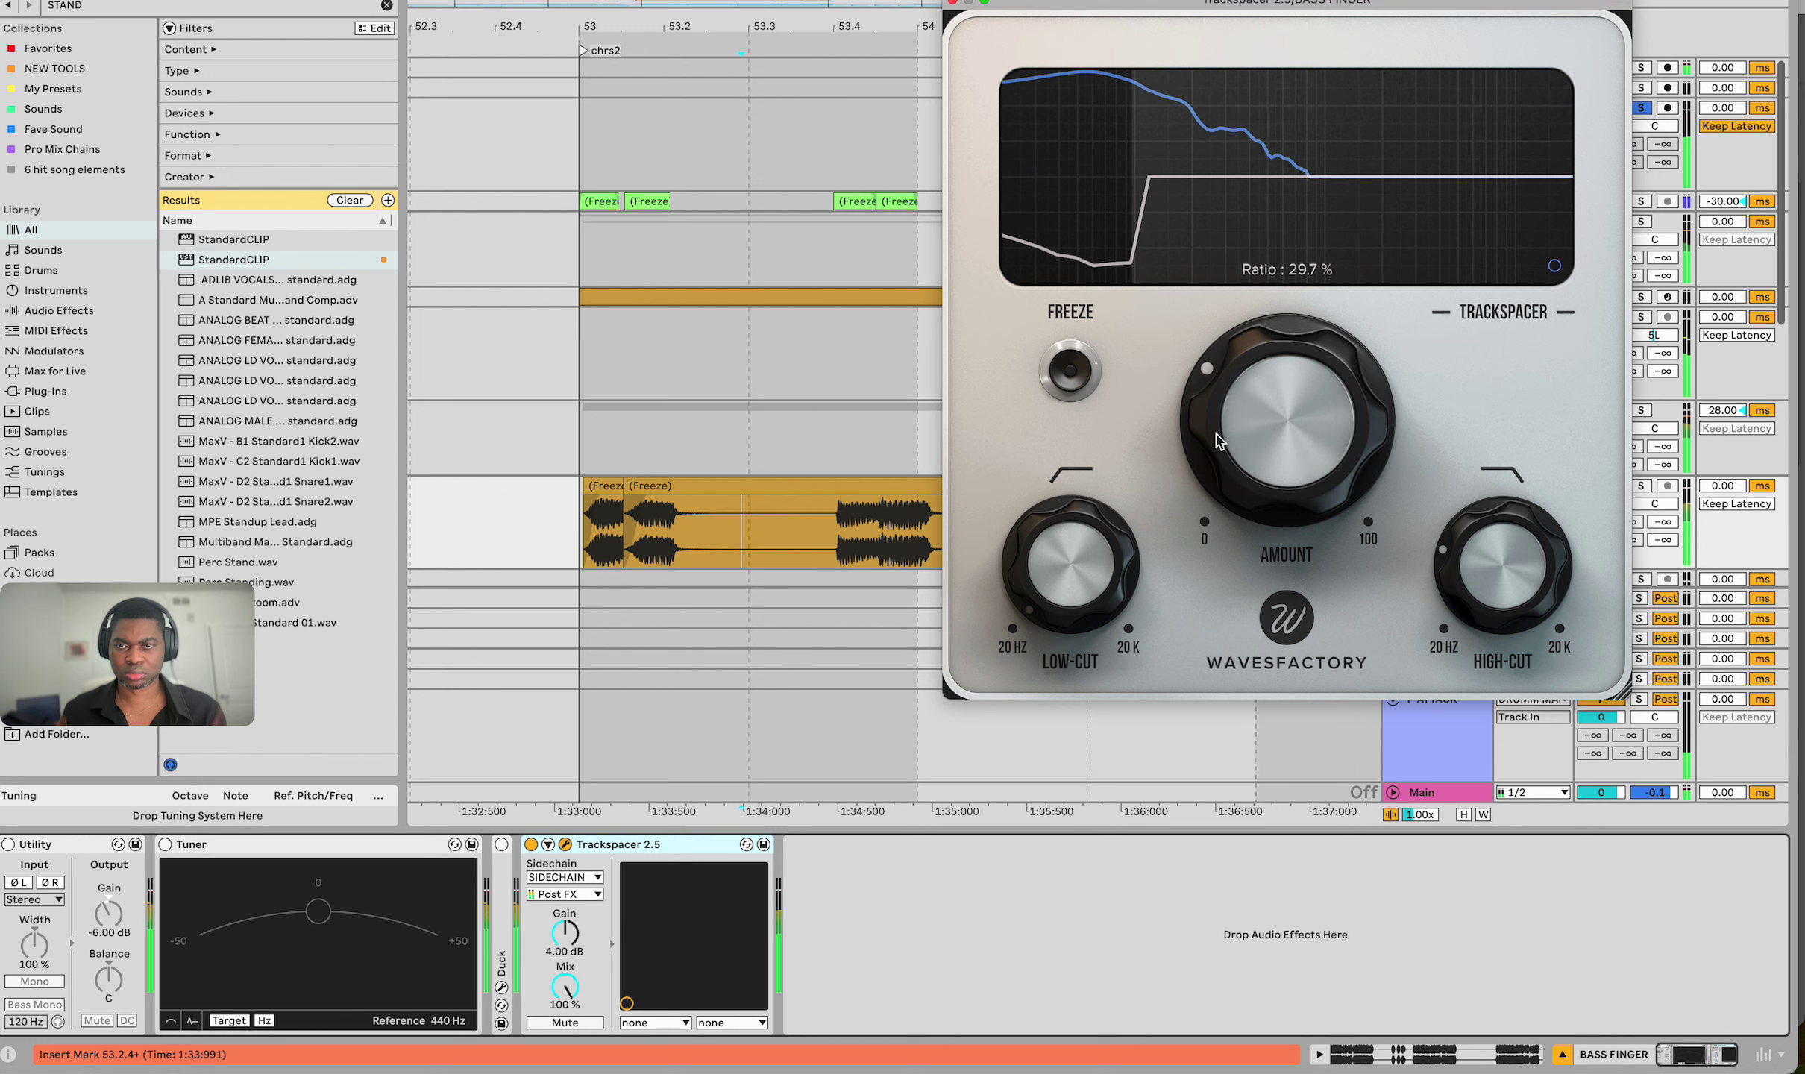
pyautogui.moveTo(1471, 576)
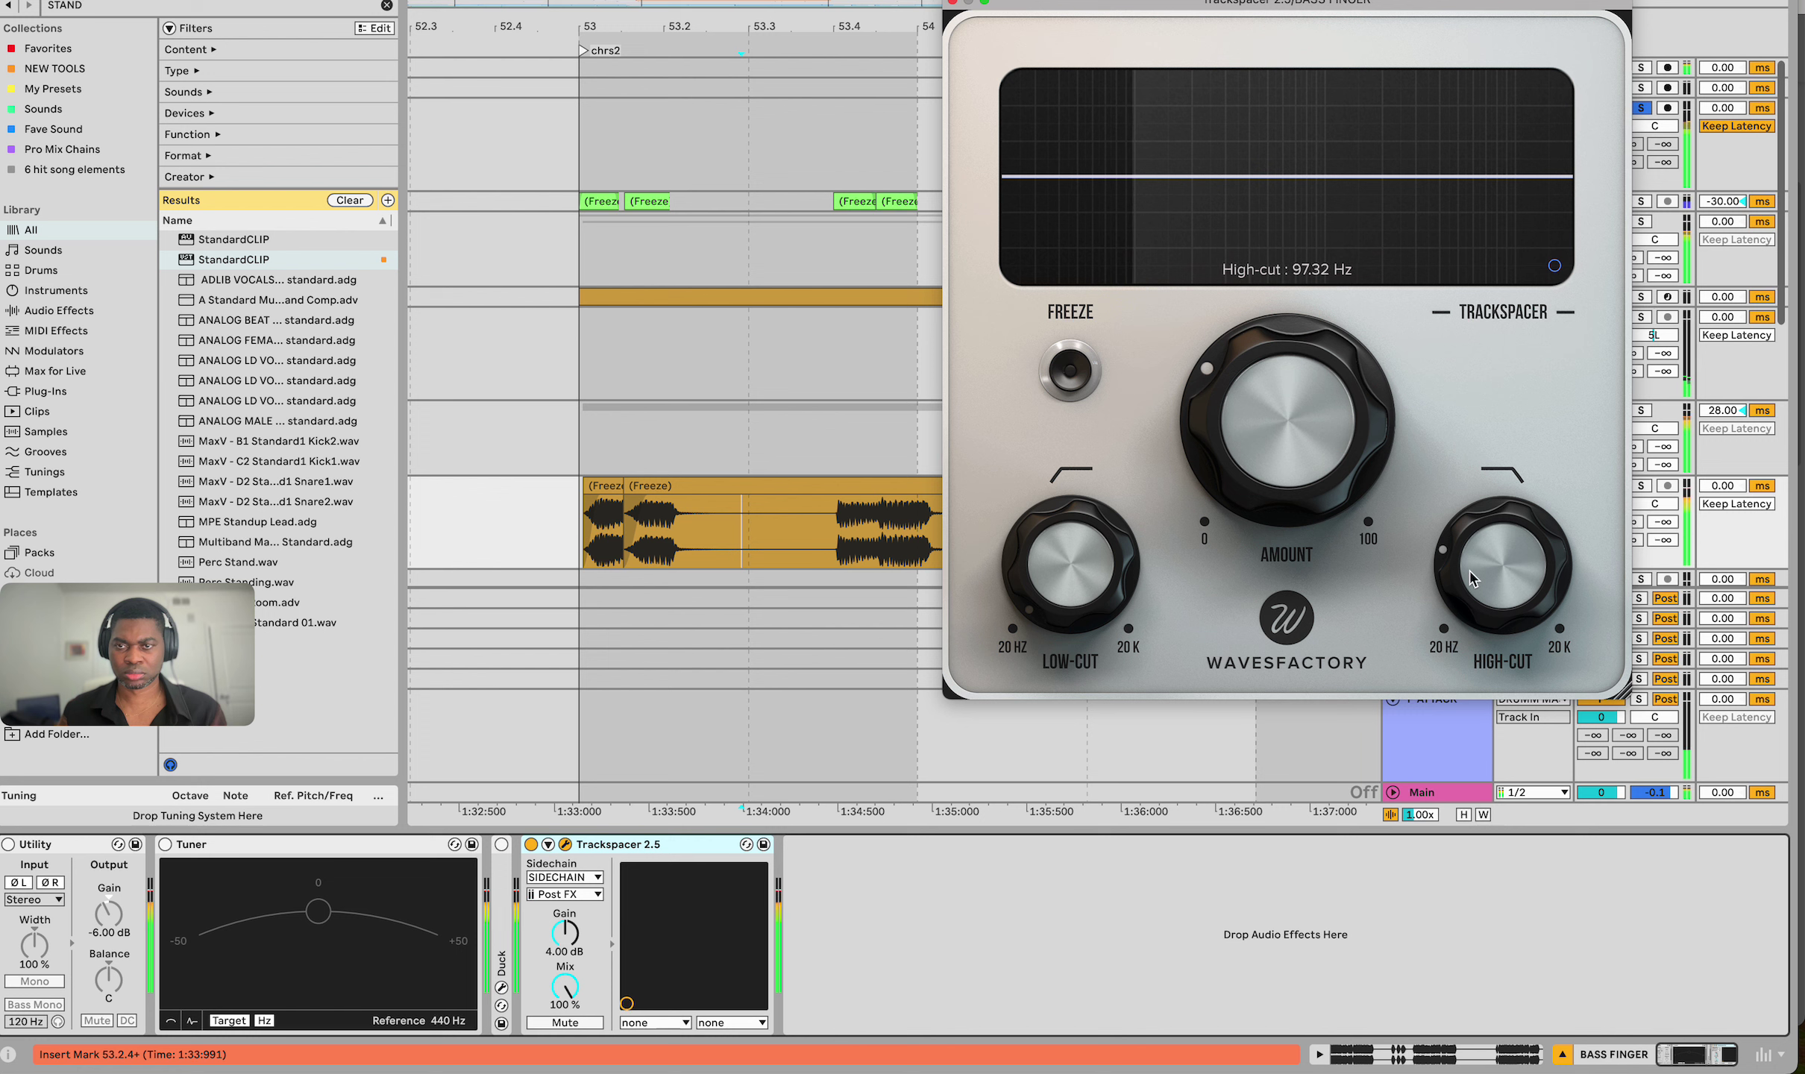
pyautogui.moveTo(1471, 575); pyautogui.dragTo(1468, 576)
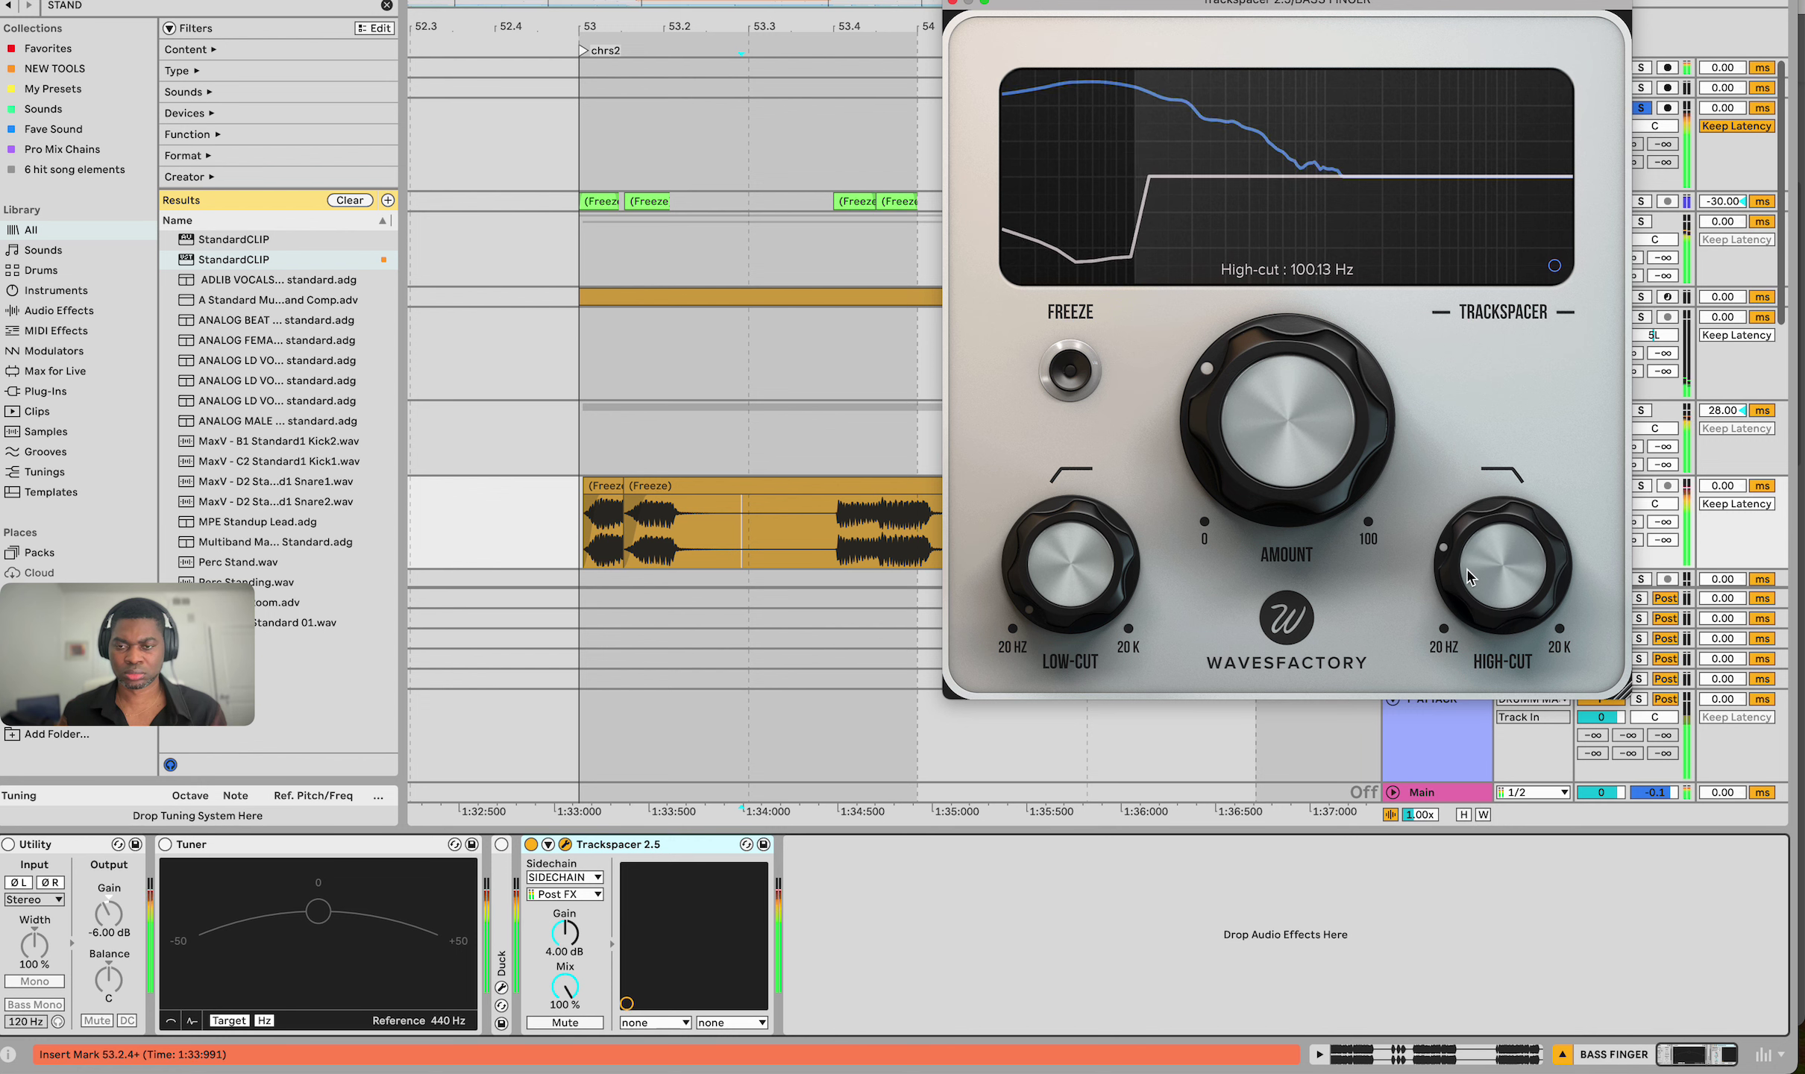
pyautogui.moveTo(1414, 8); pyautogui.dragTo(822, 0)
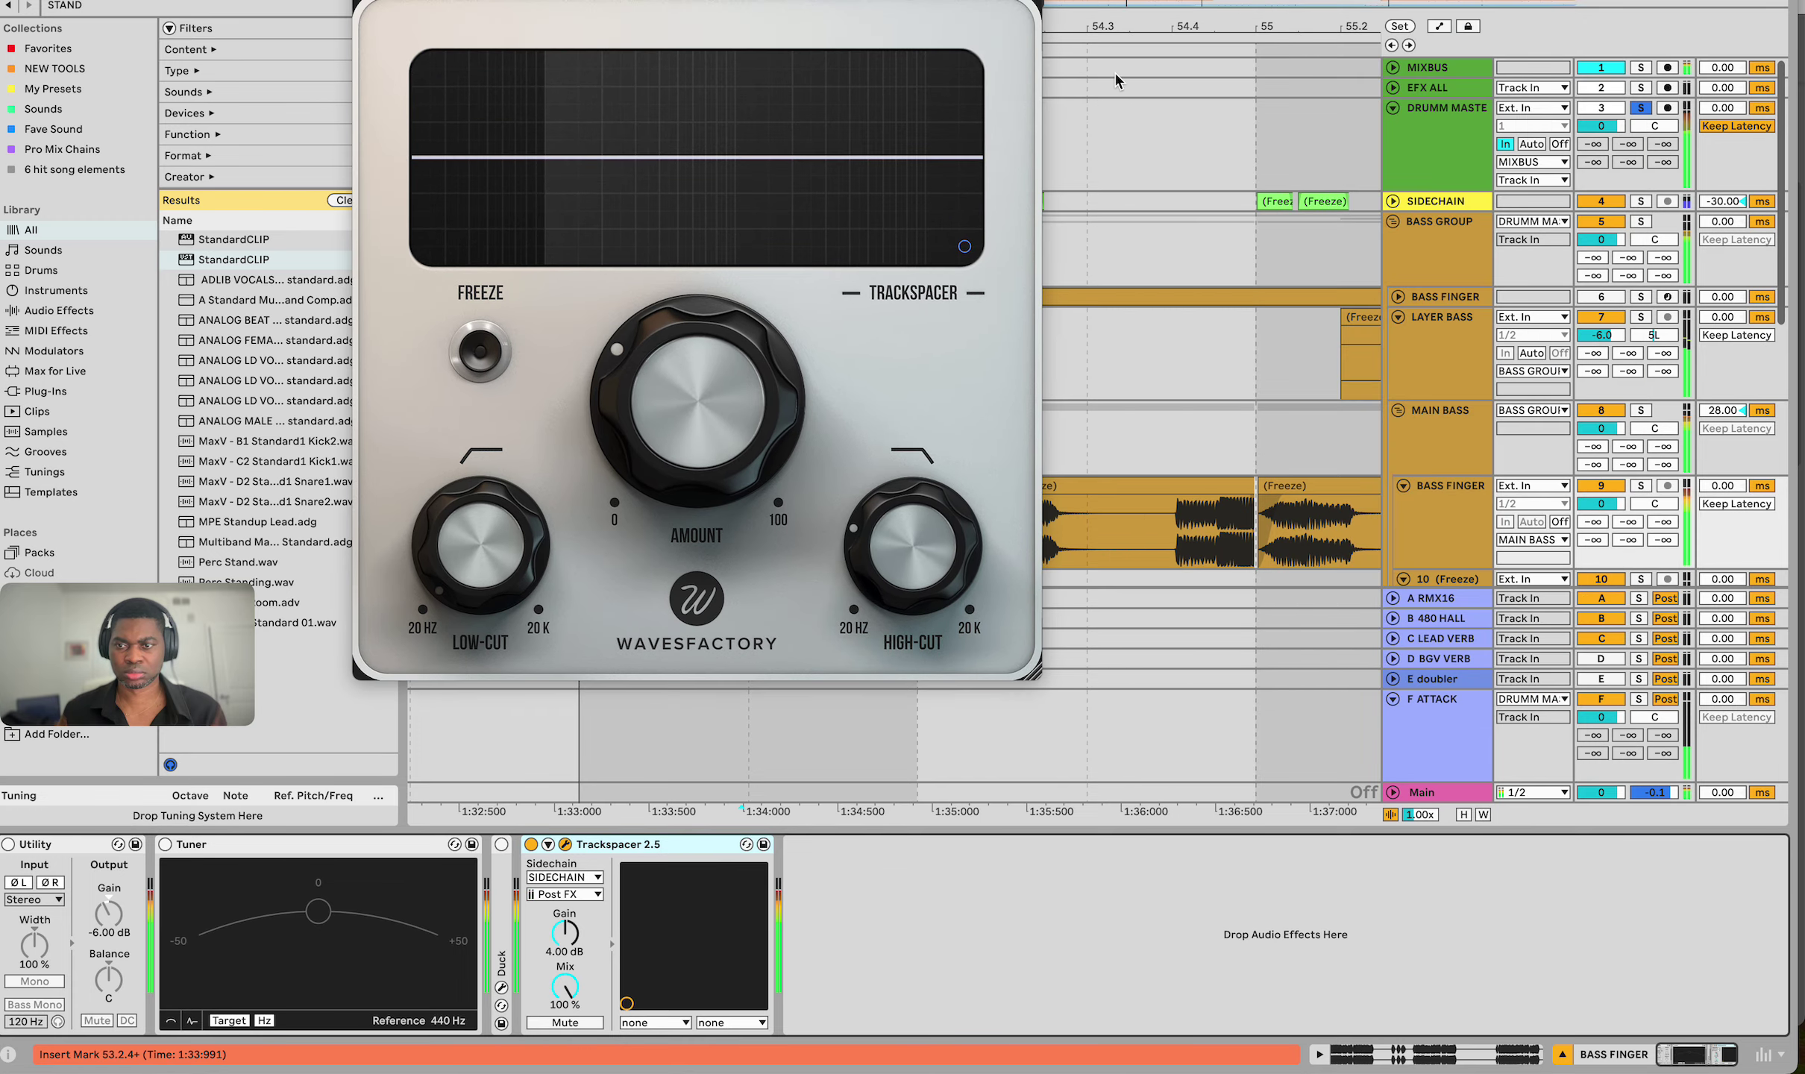
# Enable EQ Three on the Main track with only its low band active, and show the OScope window
pyautogui.click(1425, 793)
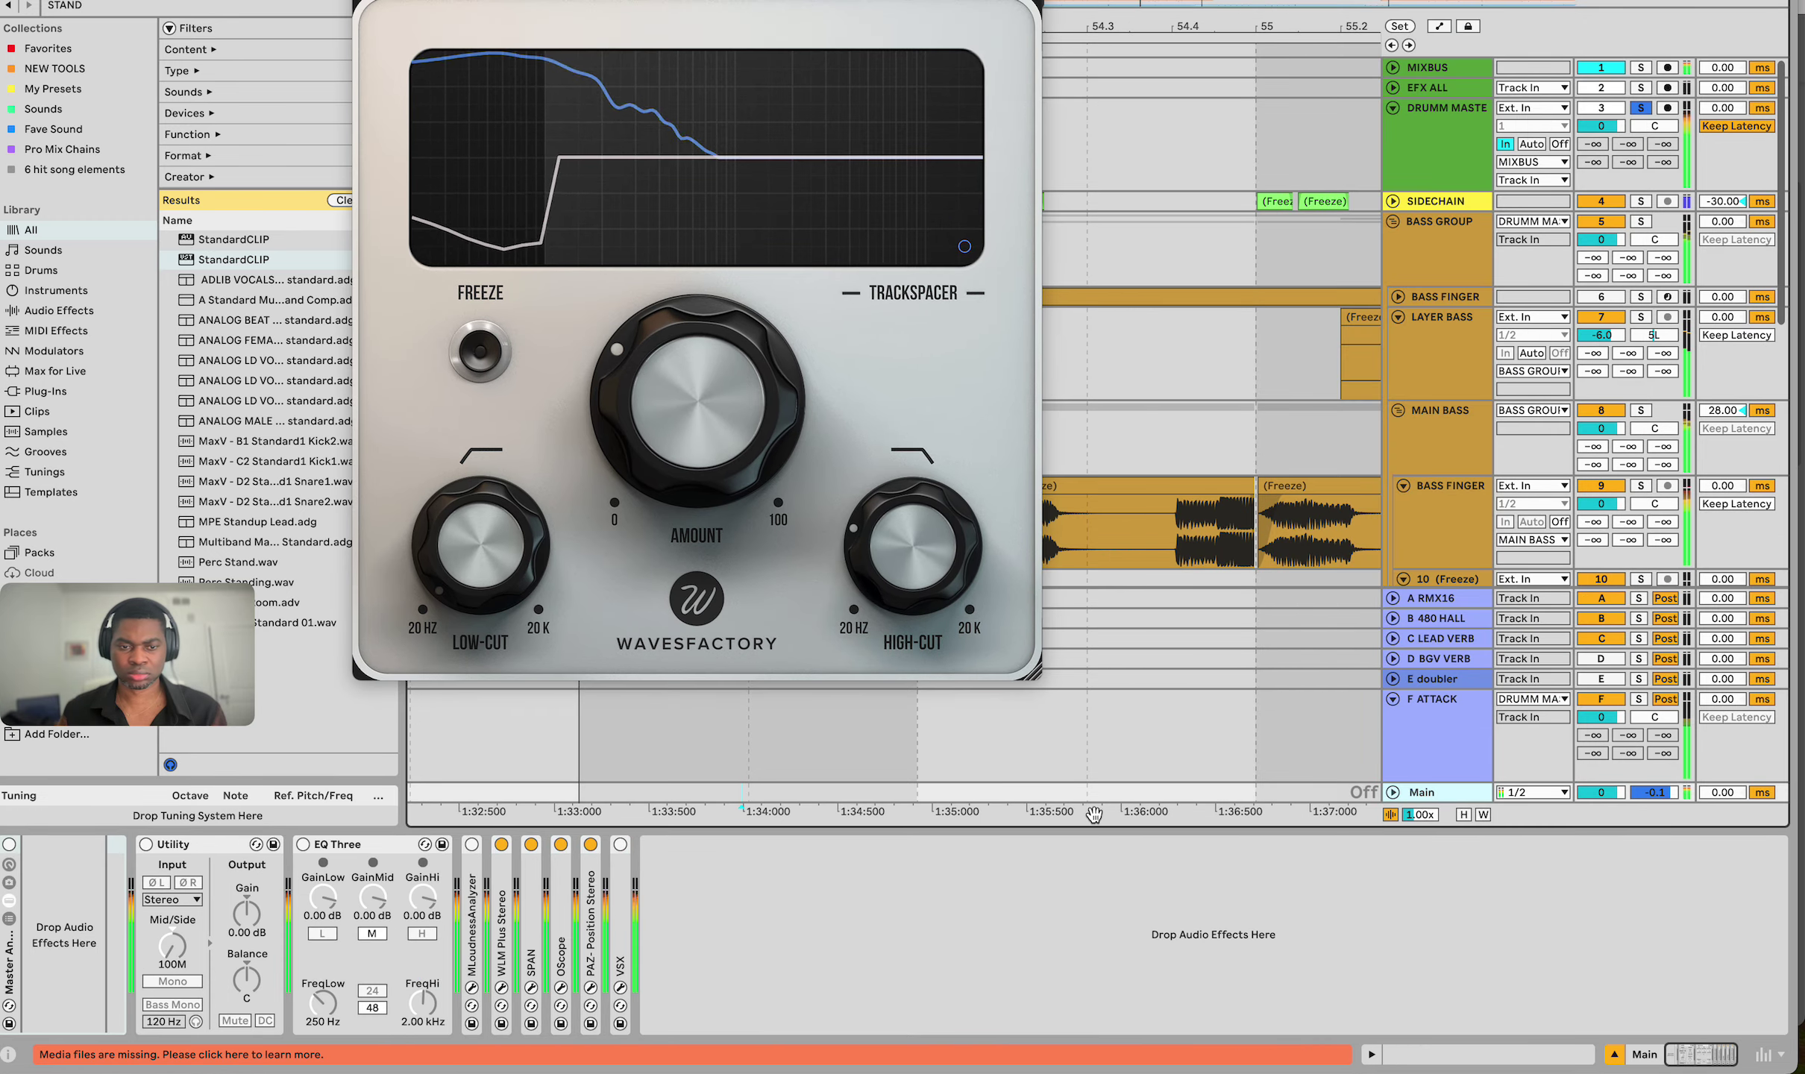
pyautogui.click(560, 987)
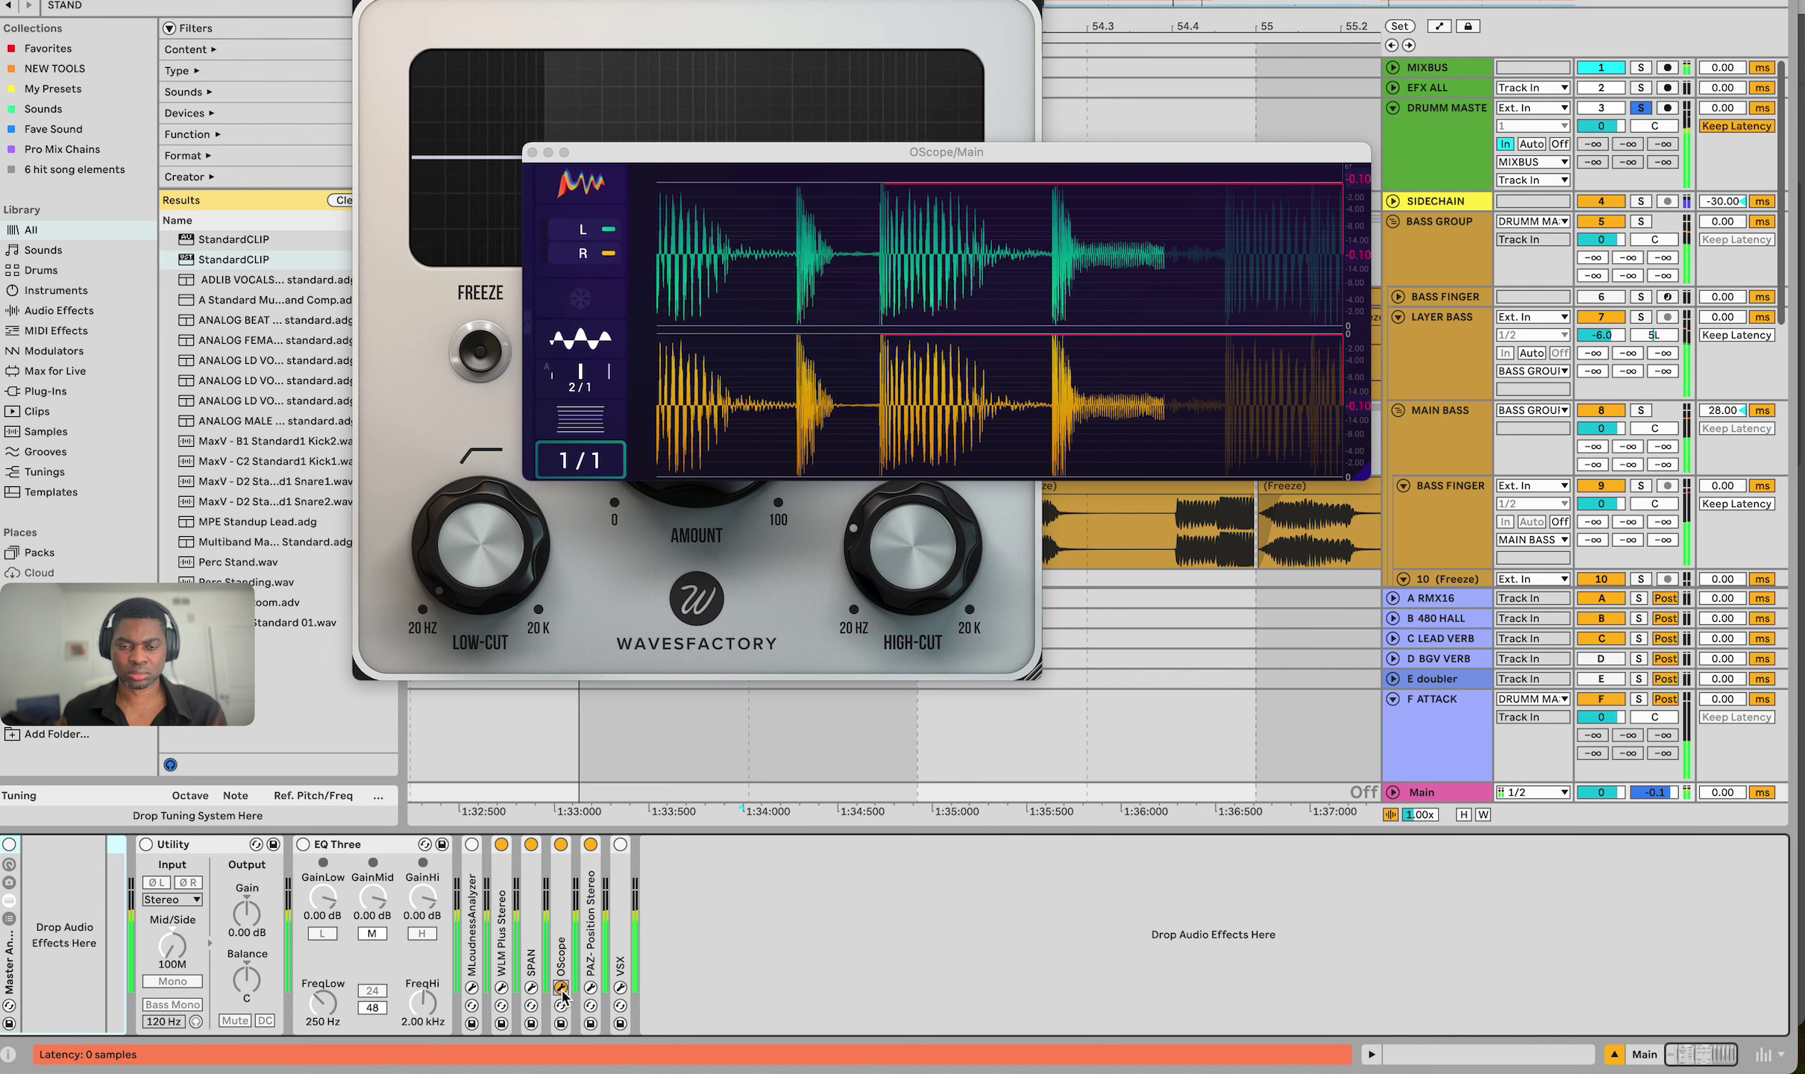
pyautogui.click(560, 988)
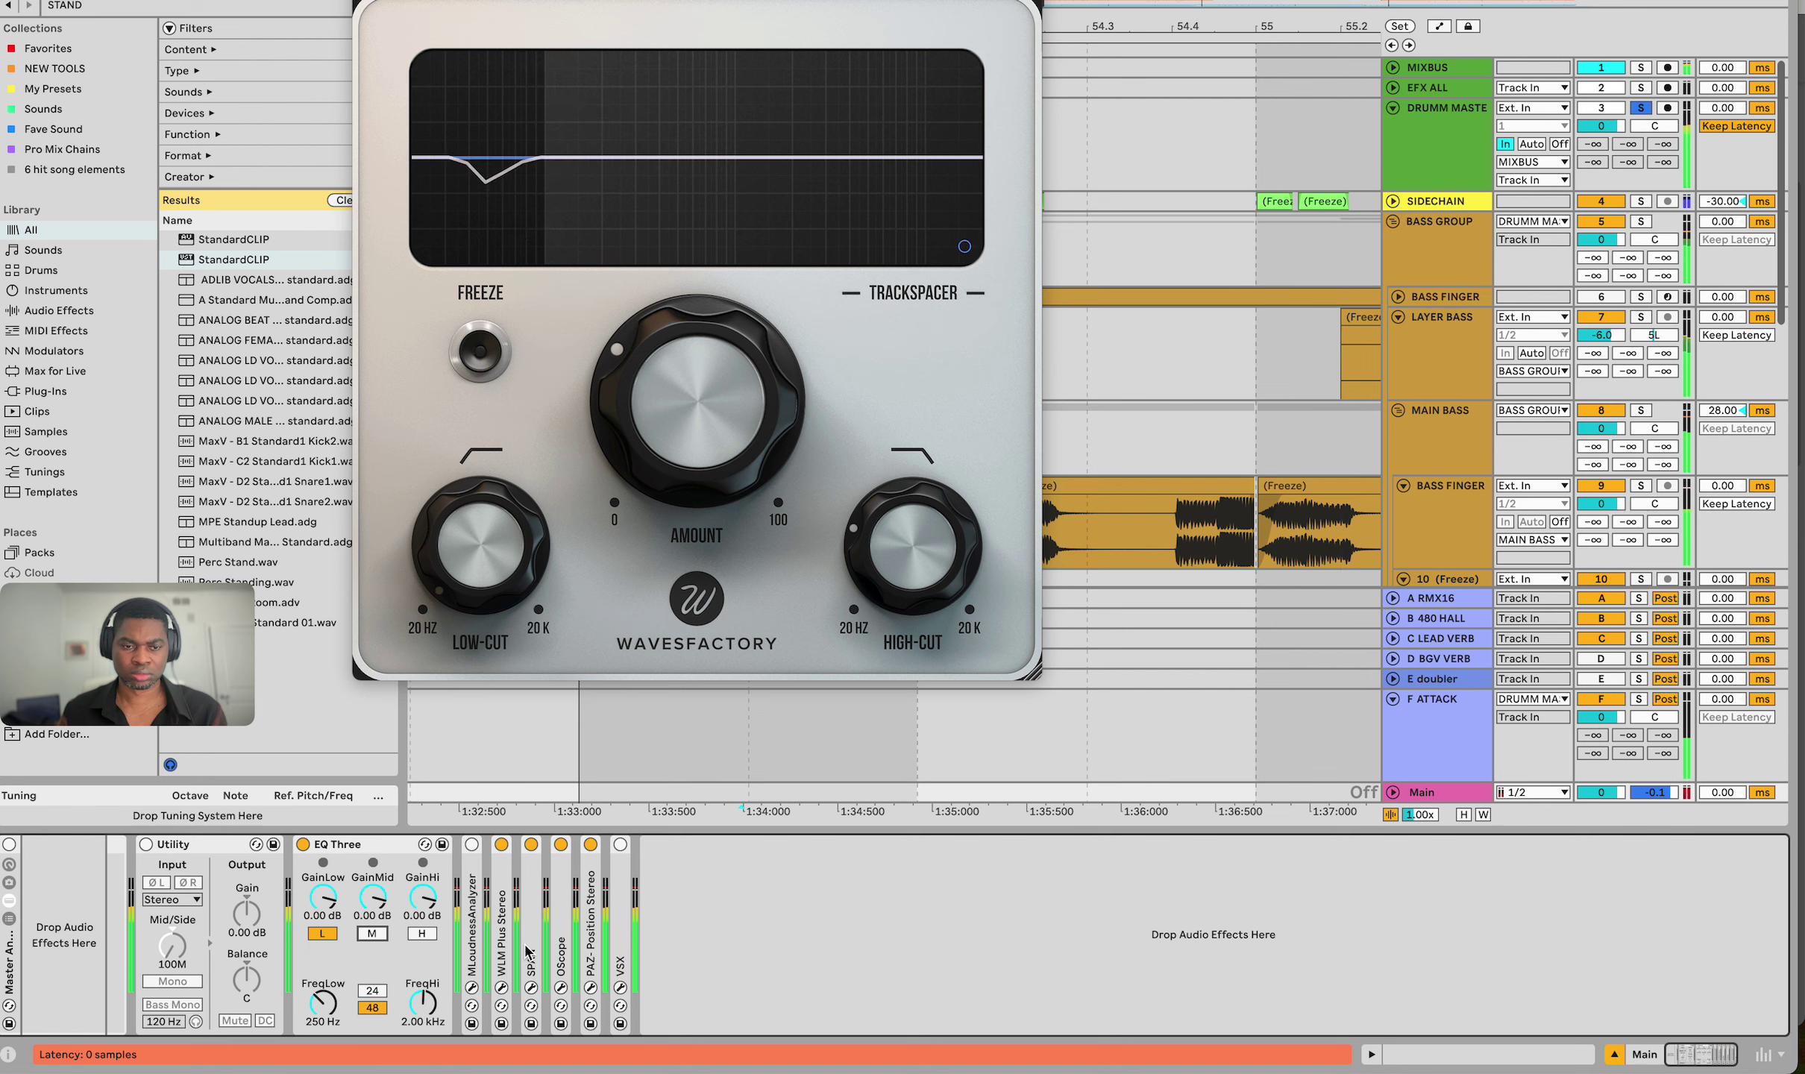
pyautogui.click(560, 987)
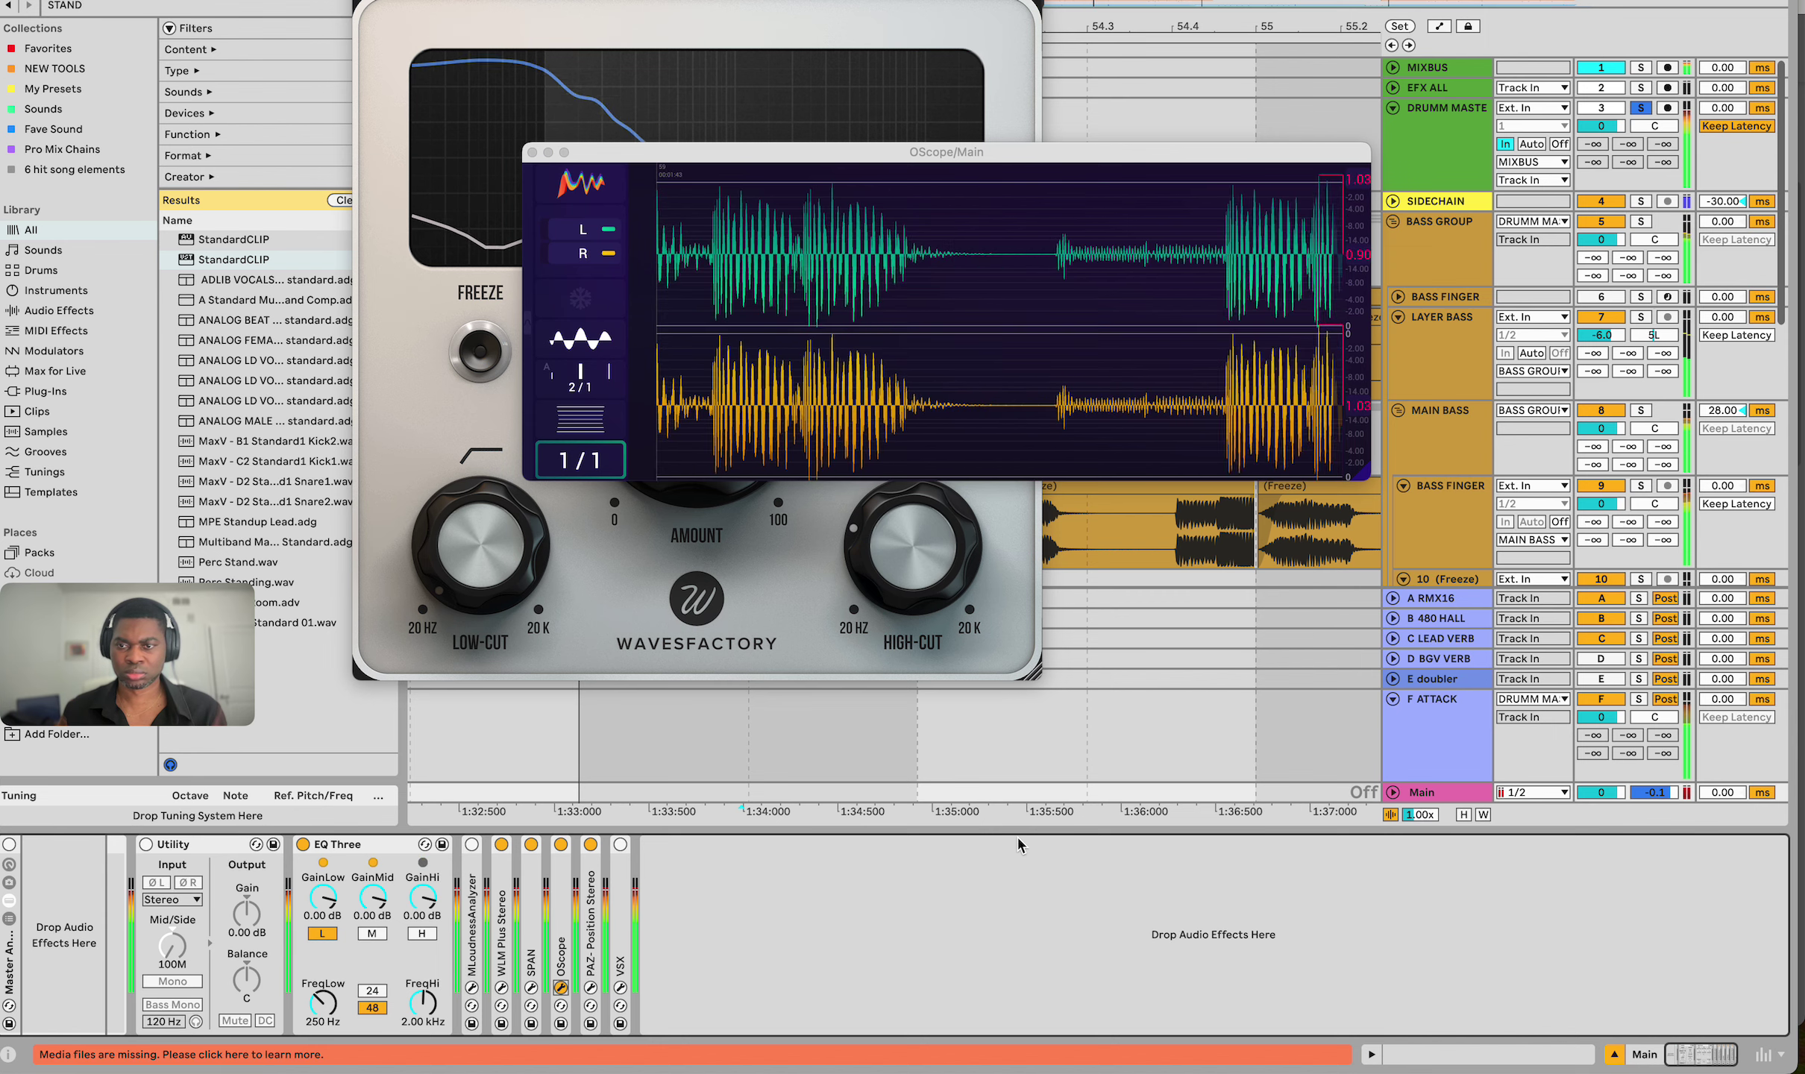
# Duplicate BASS GROUP's Utility, invert both channels' phase, reset the copy to 0.00 dB gain with Bass Mono off, and bypass it
pyautogui.click(1422, 513)
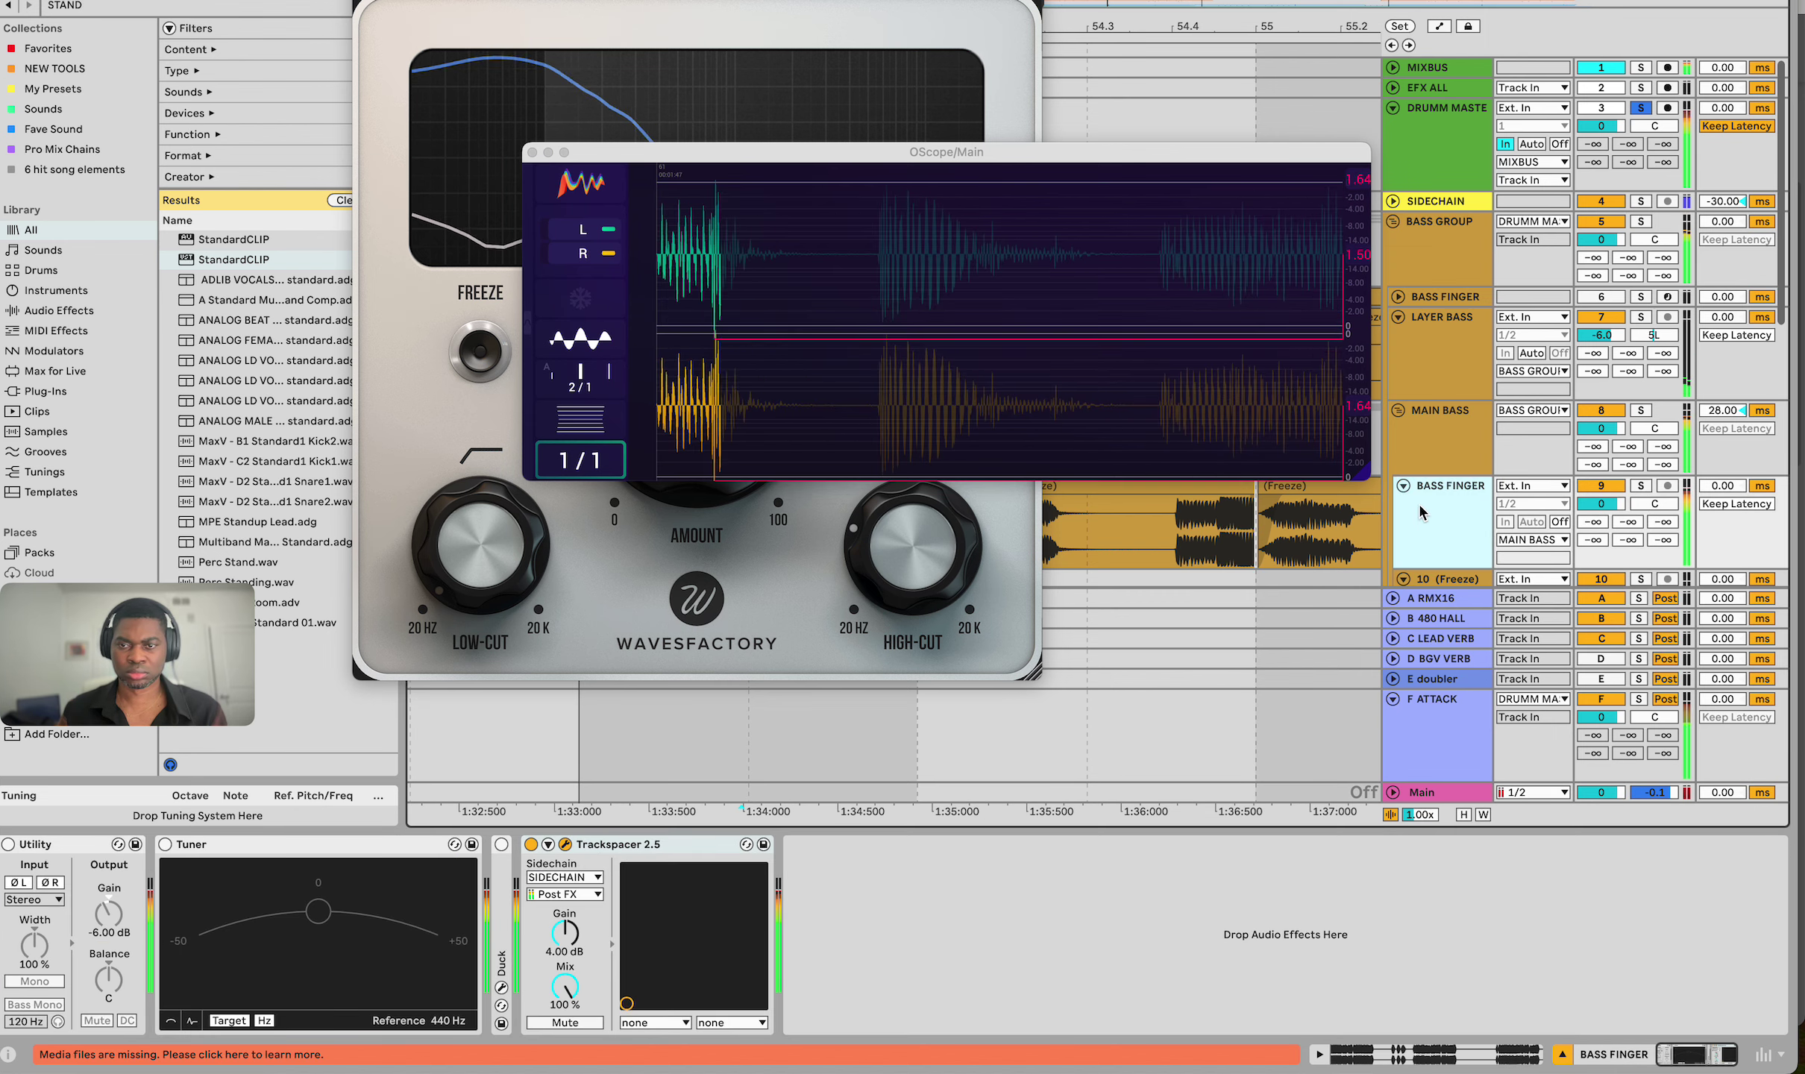
pyautogui.click(1436, 431)
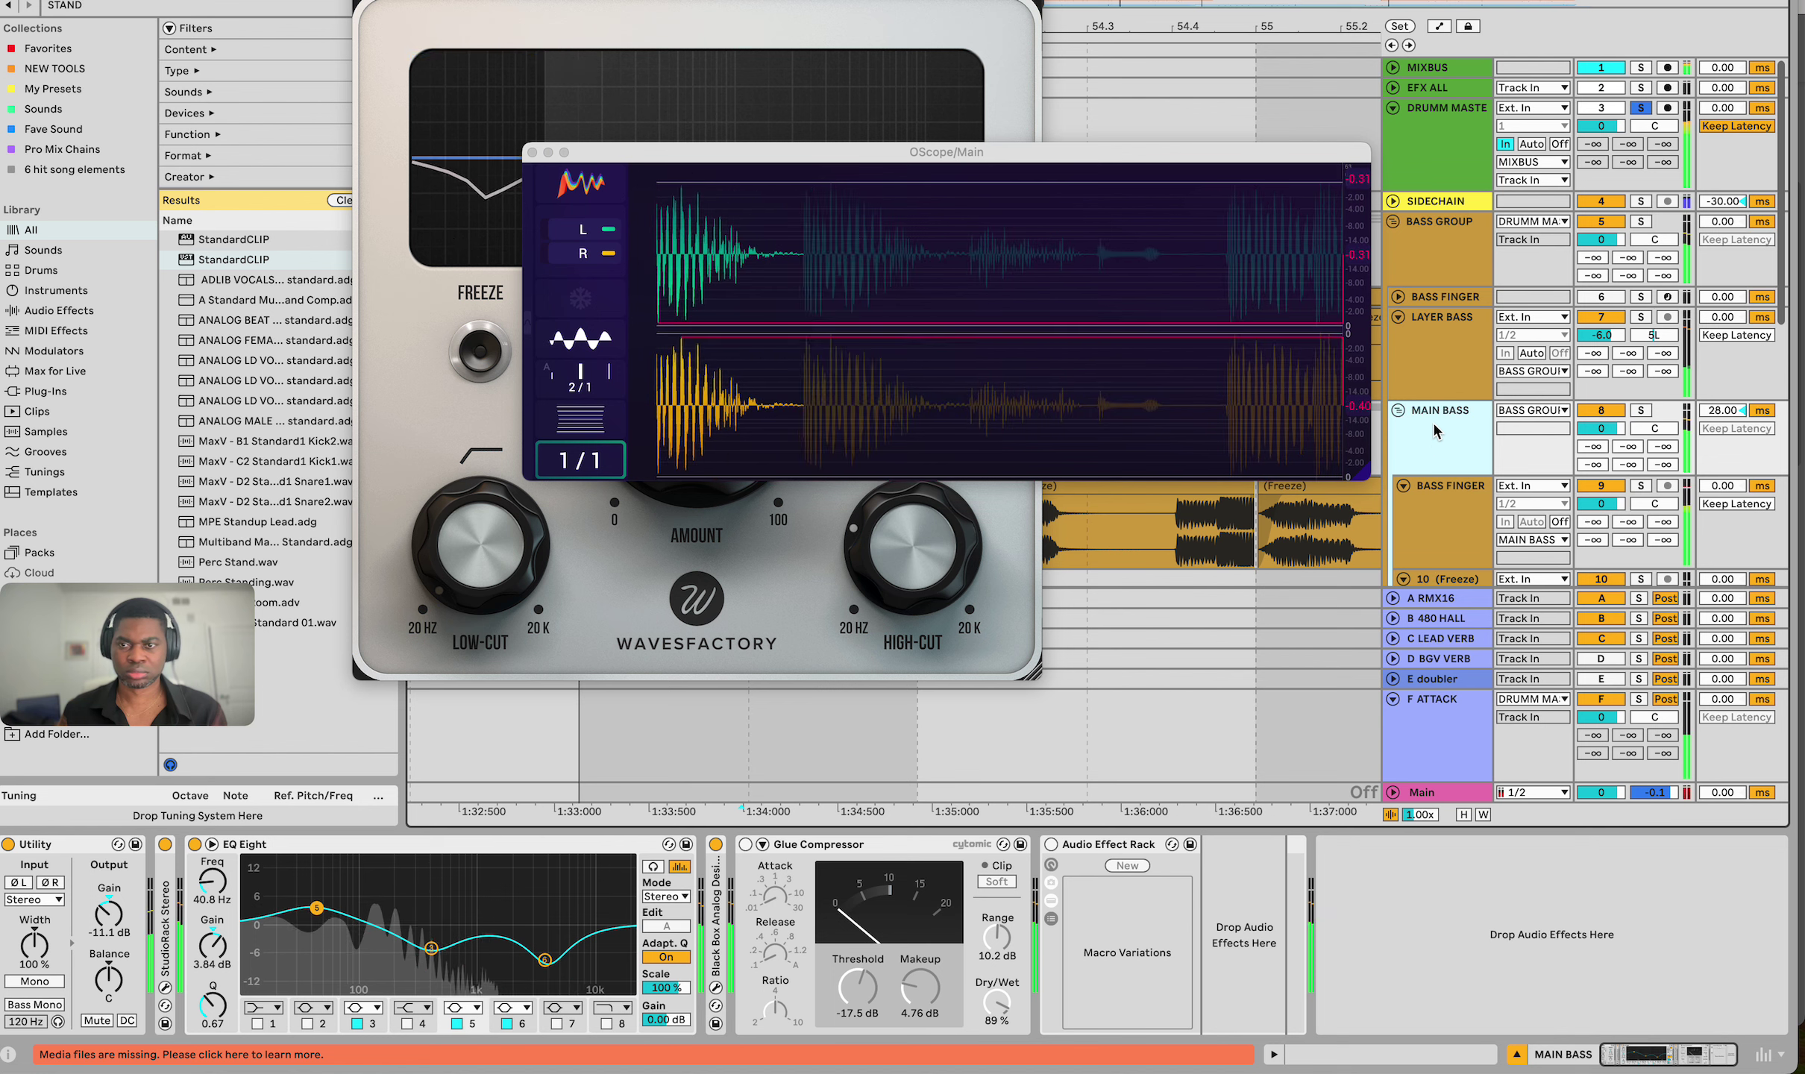
pyautogui.click(1444, 265)
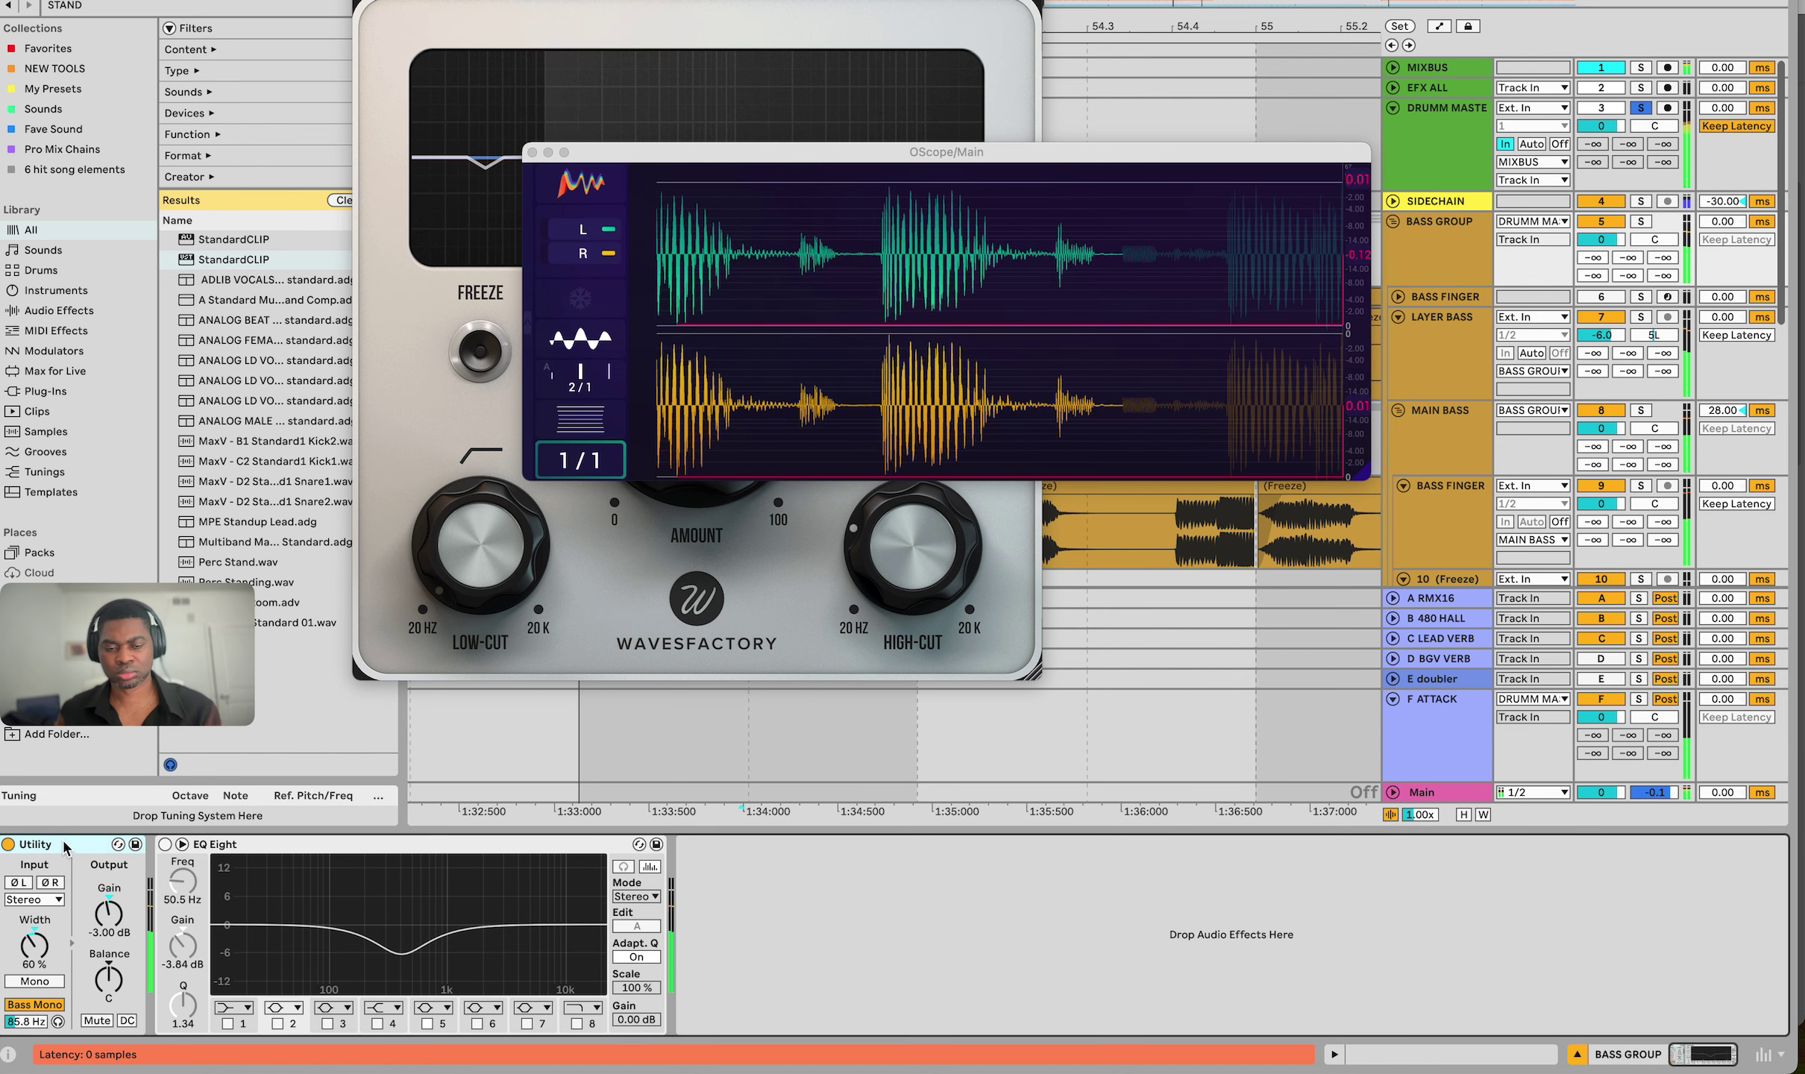
pyautogui.press('super+d')
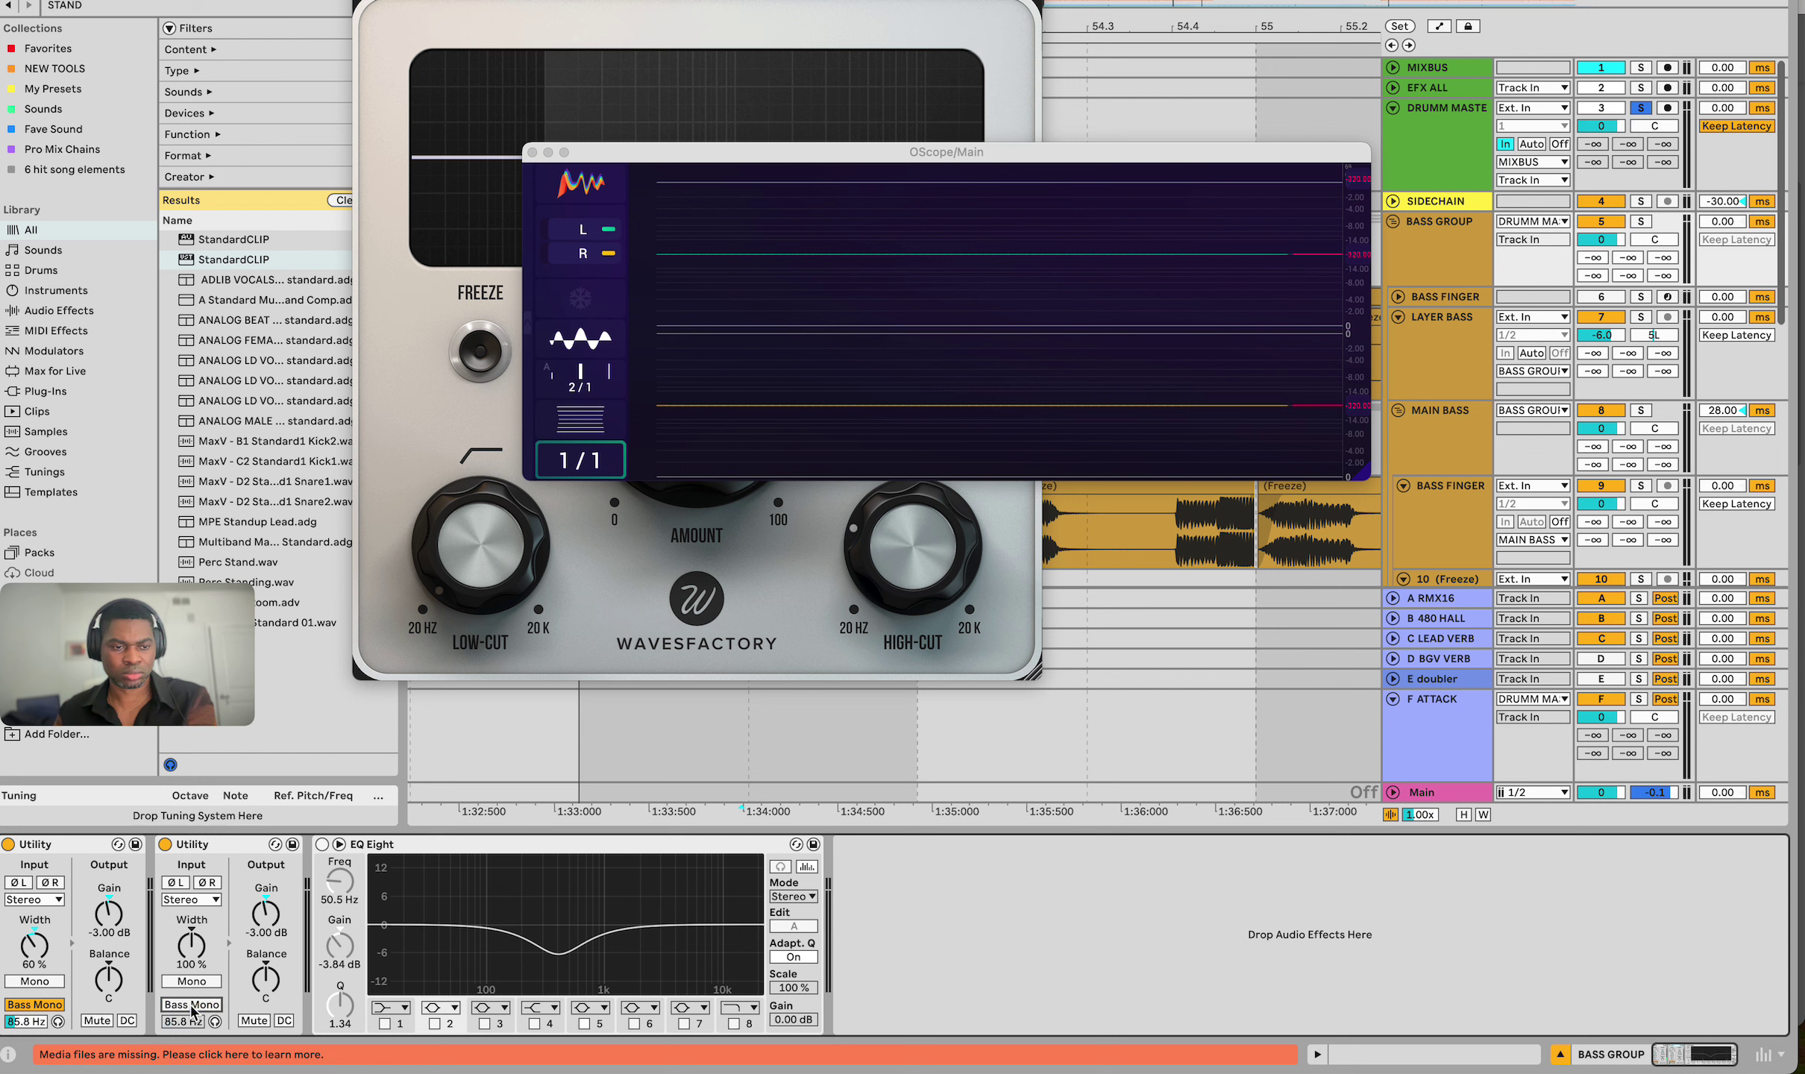
pyautogui.click(209, 884)
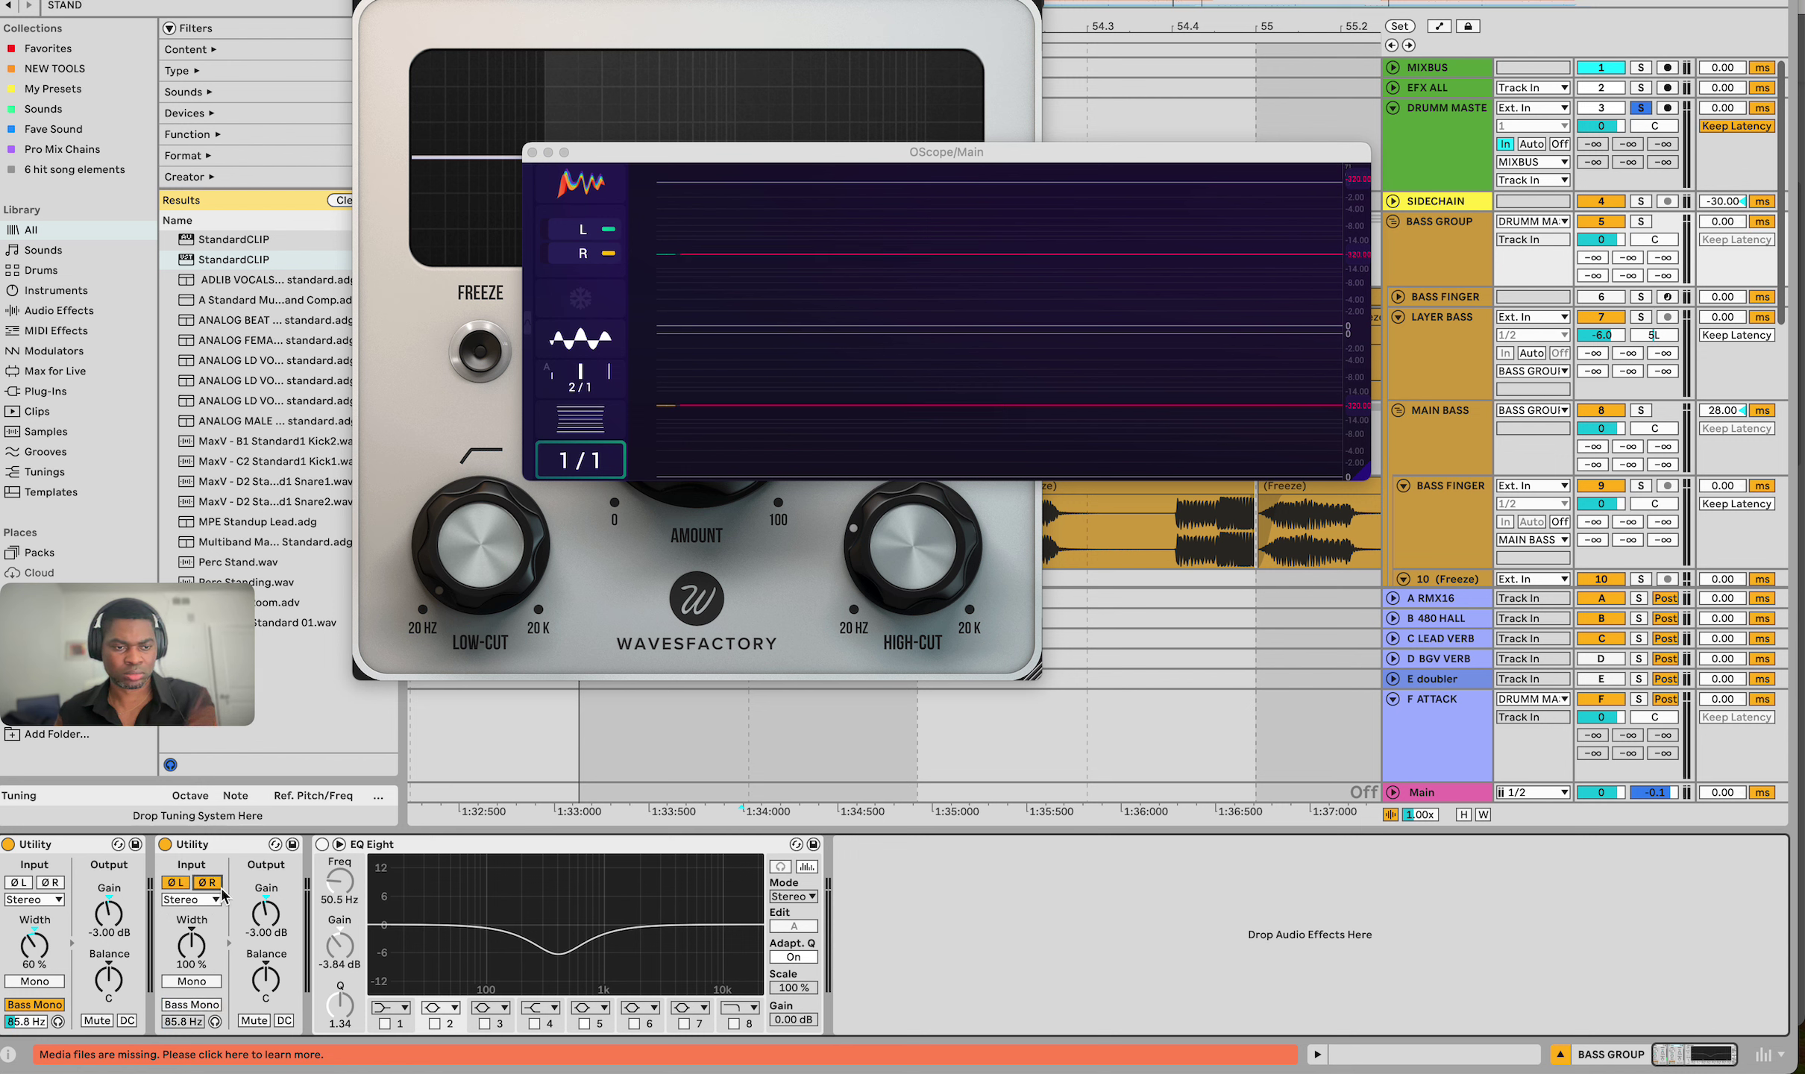
pyautogui.click(166, 845)
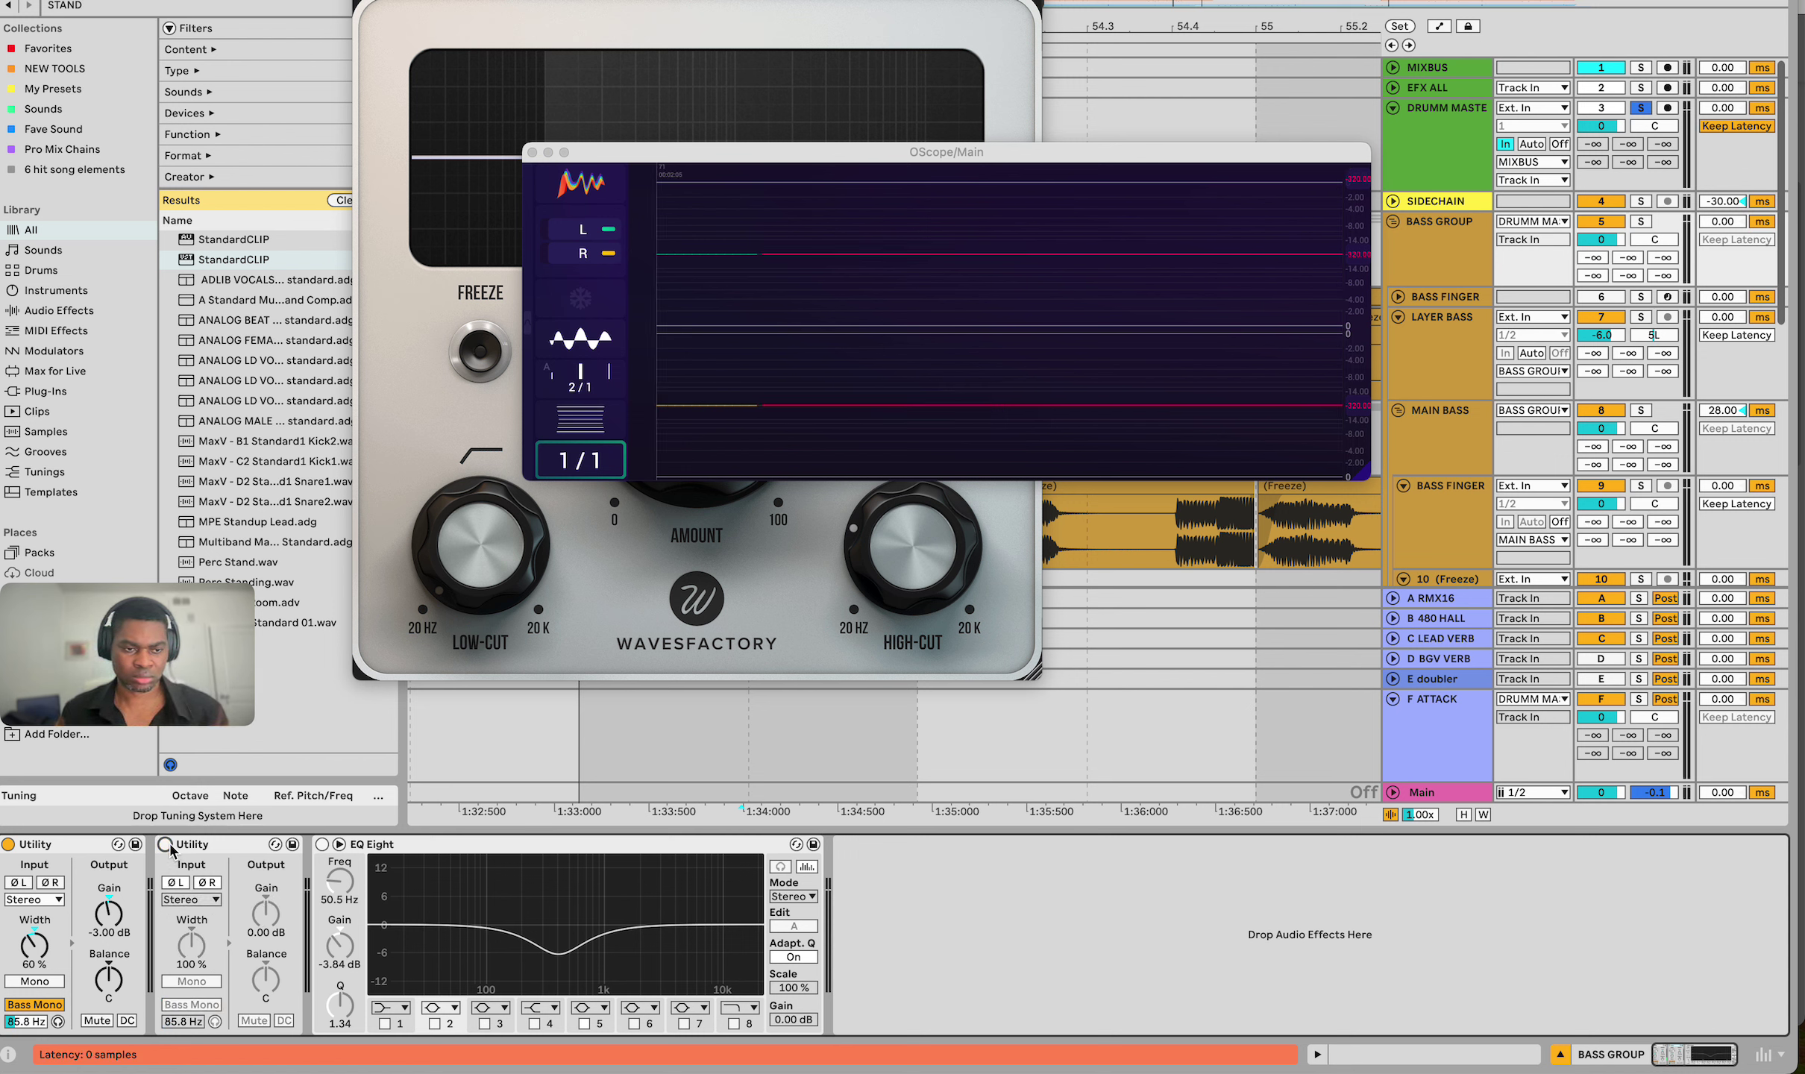
# Play the chorus and compare BASS GROUP's low end with the phase-inverting Utility on and off, leaving it bypassed
pyautogui.press('space')
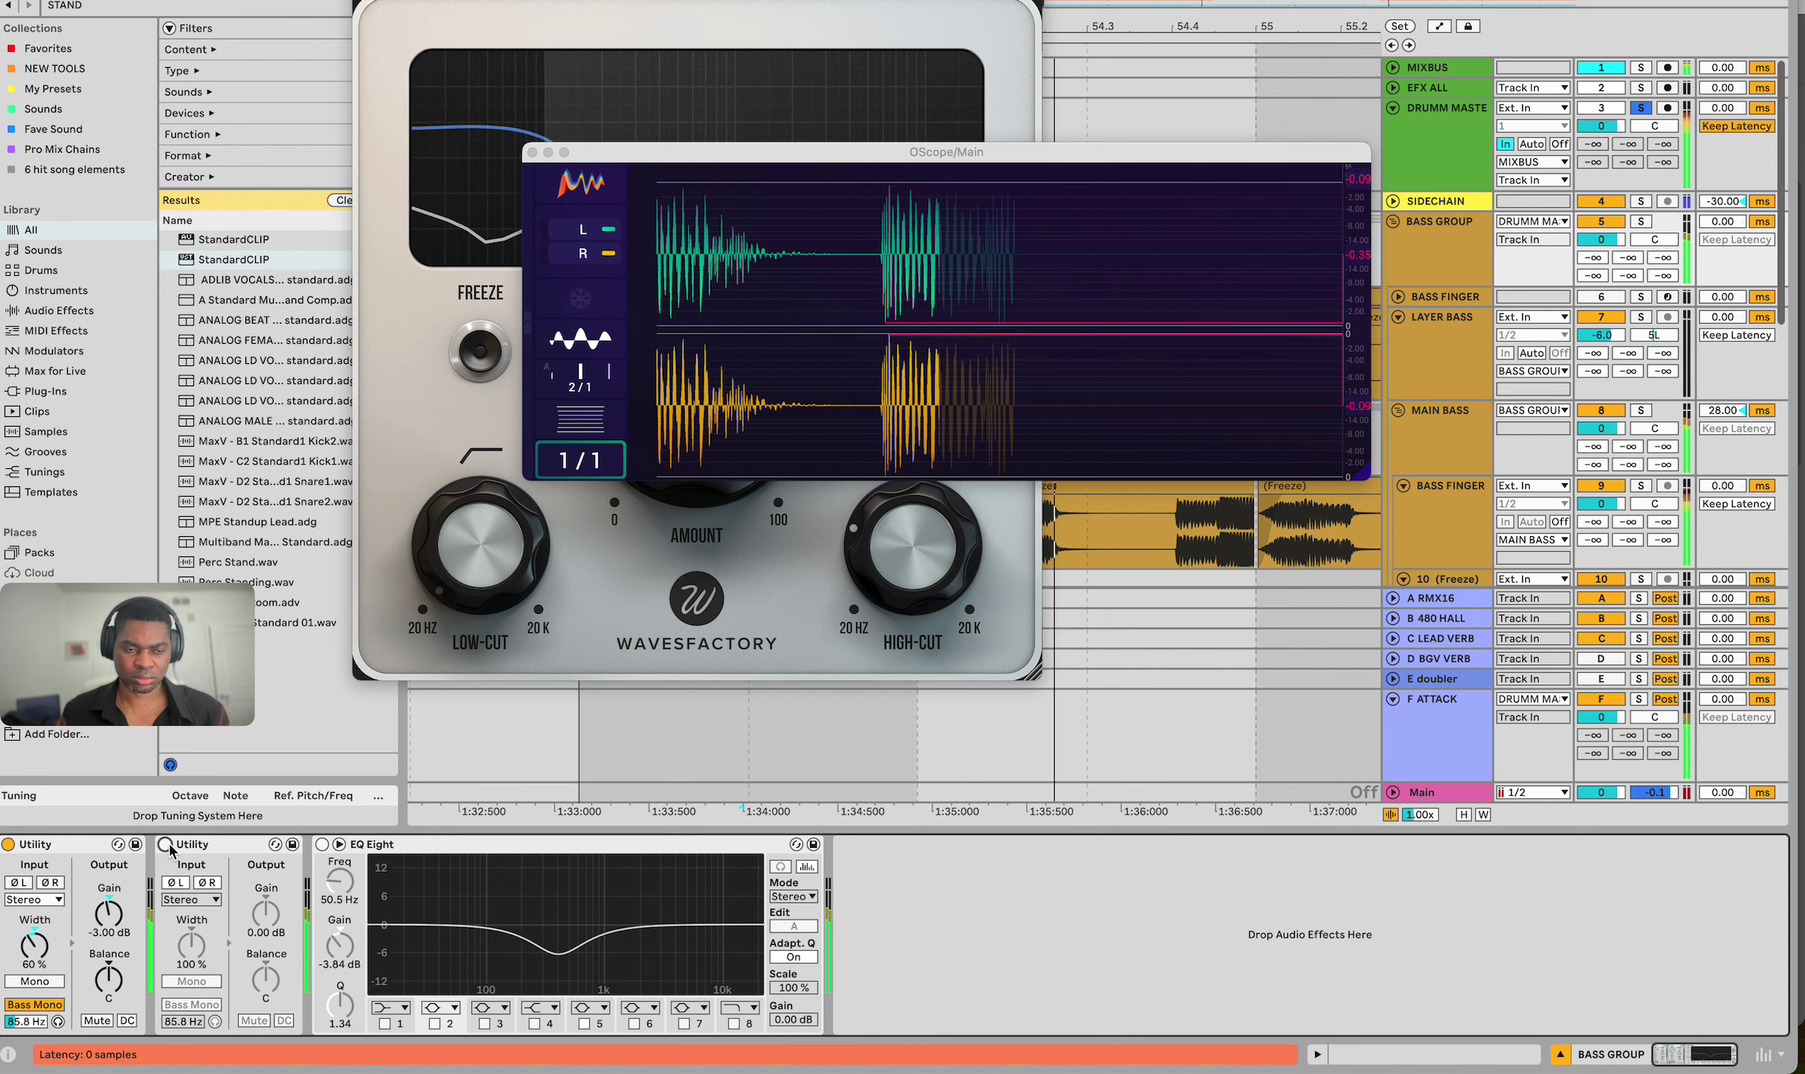
pyautogui.click(166, 845)
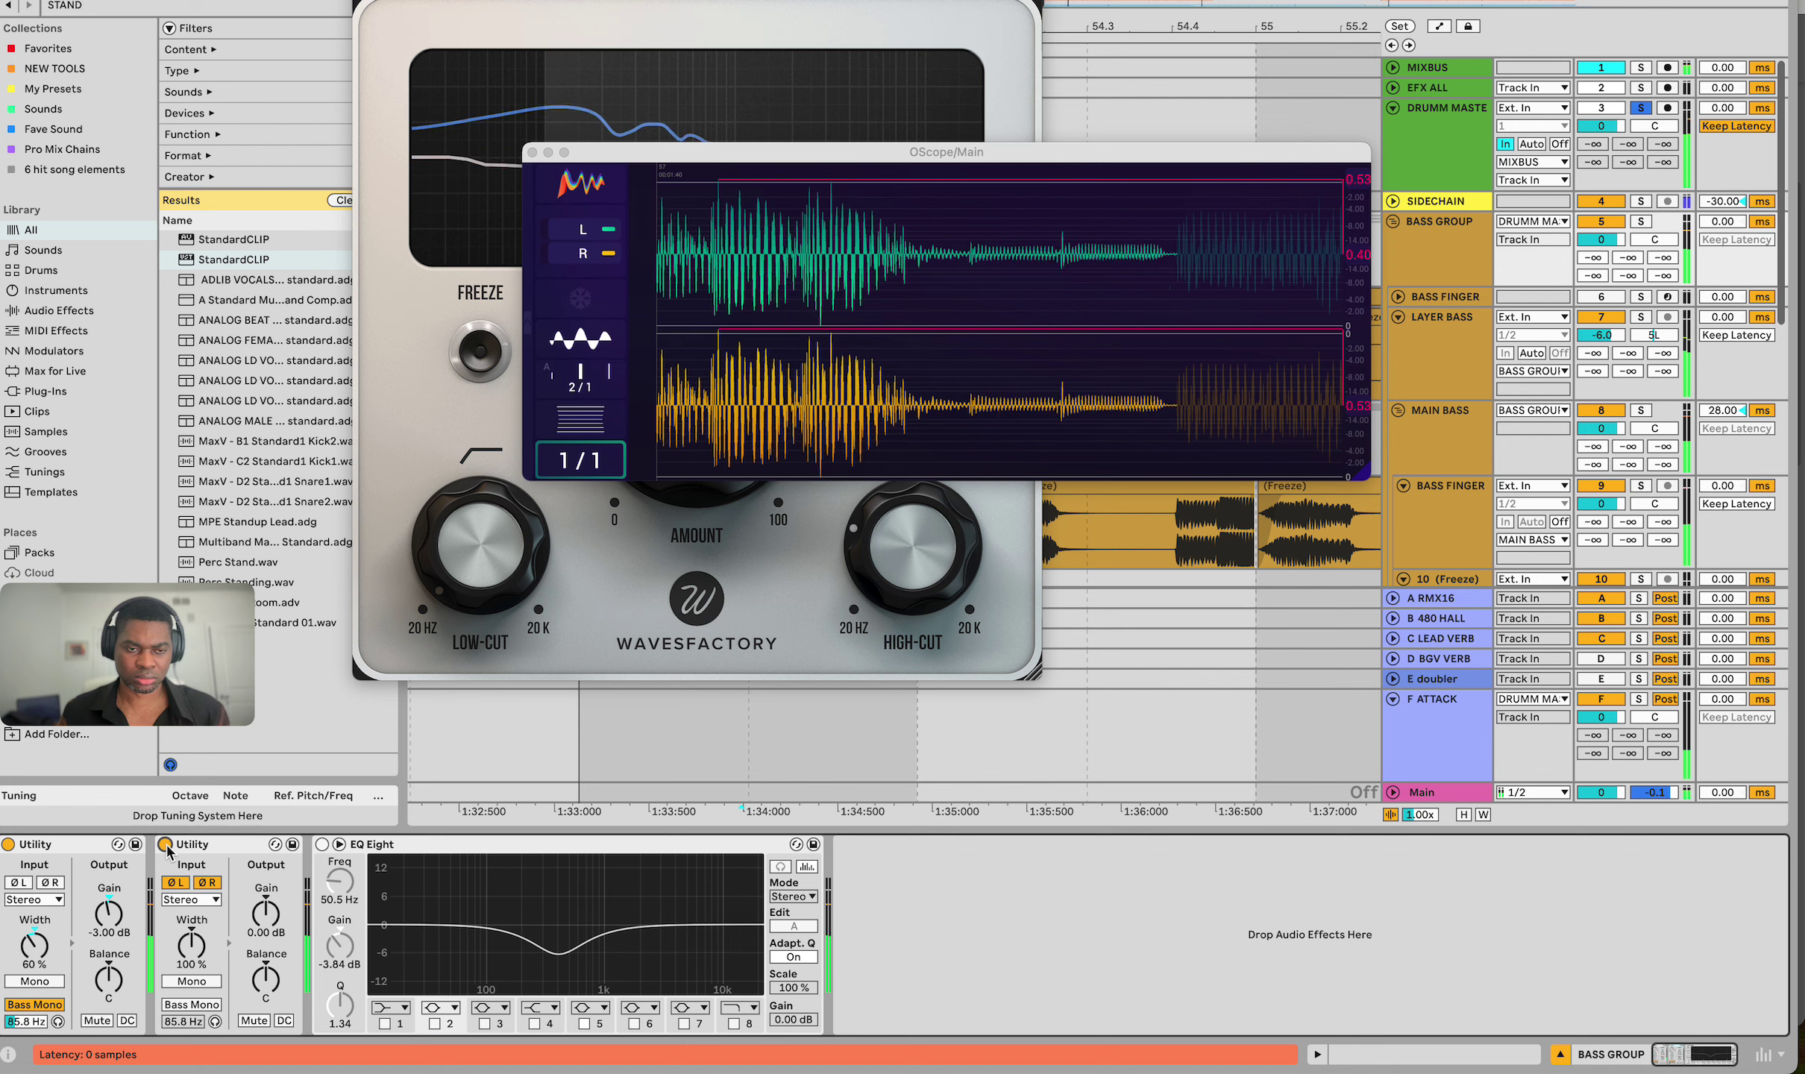
pyautogui.click(165, 845)
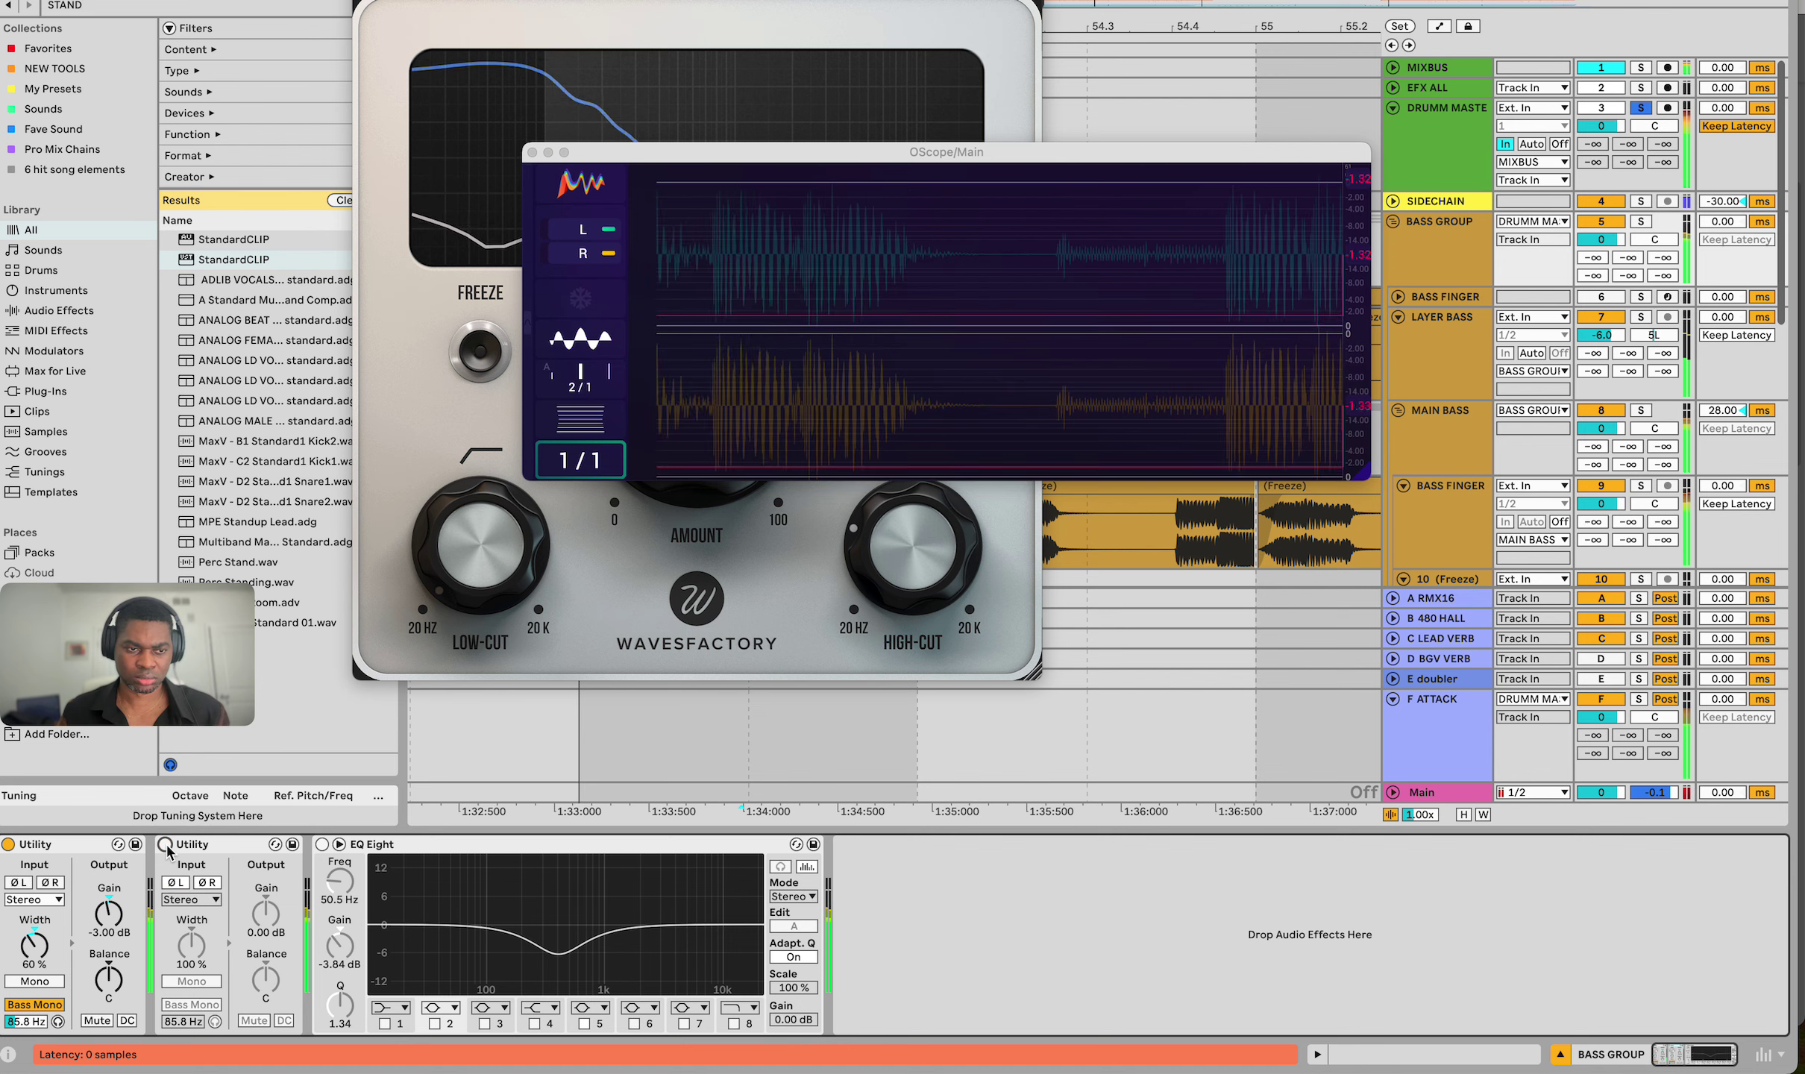
pyautogui.click(165, 845)
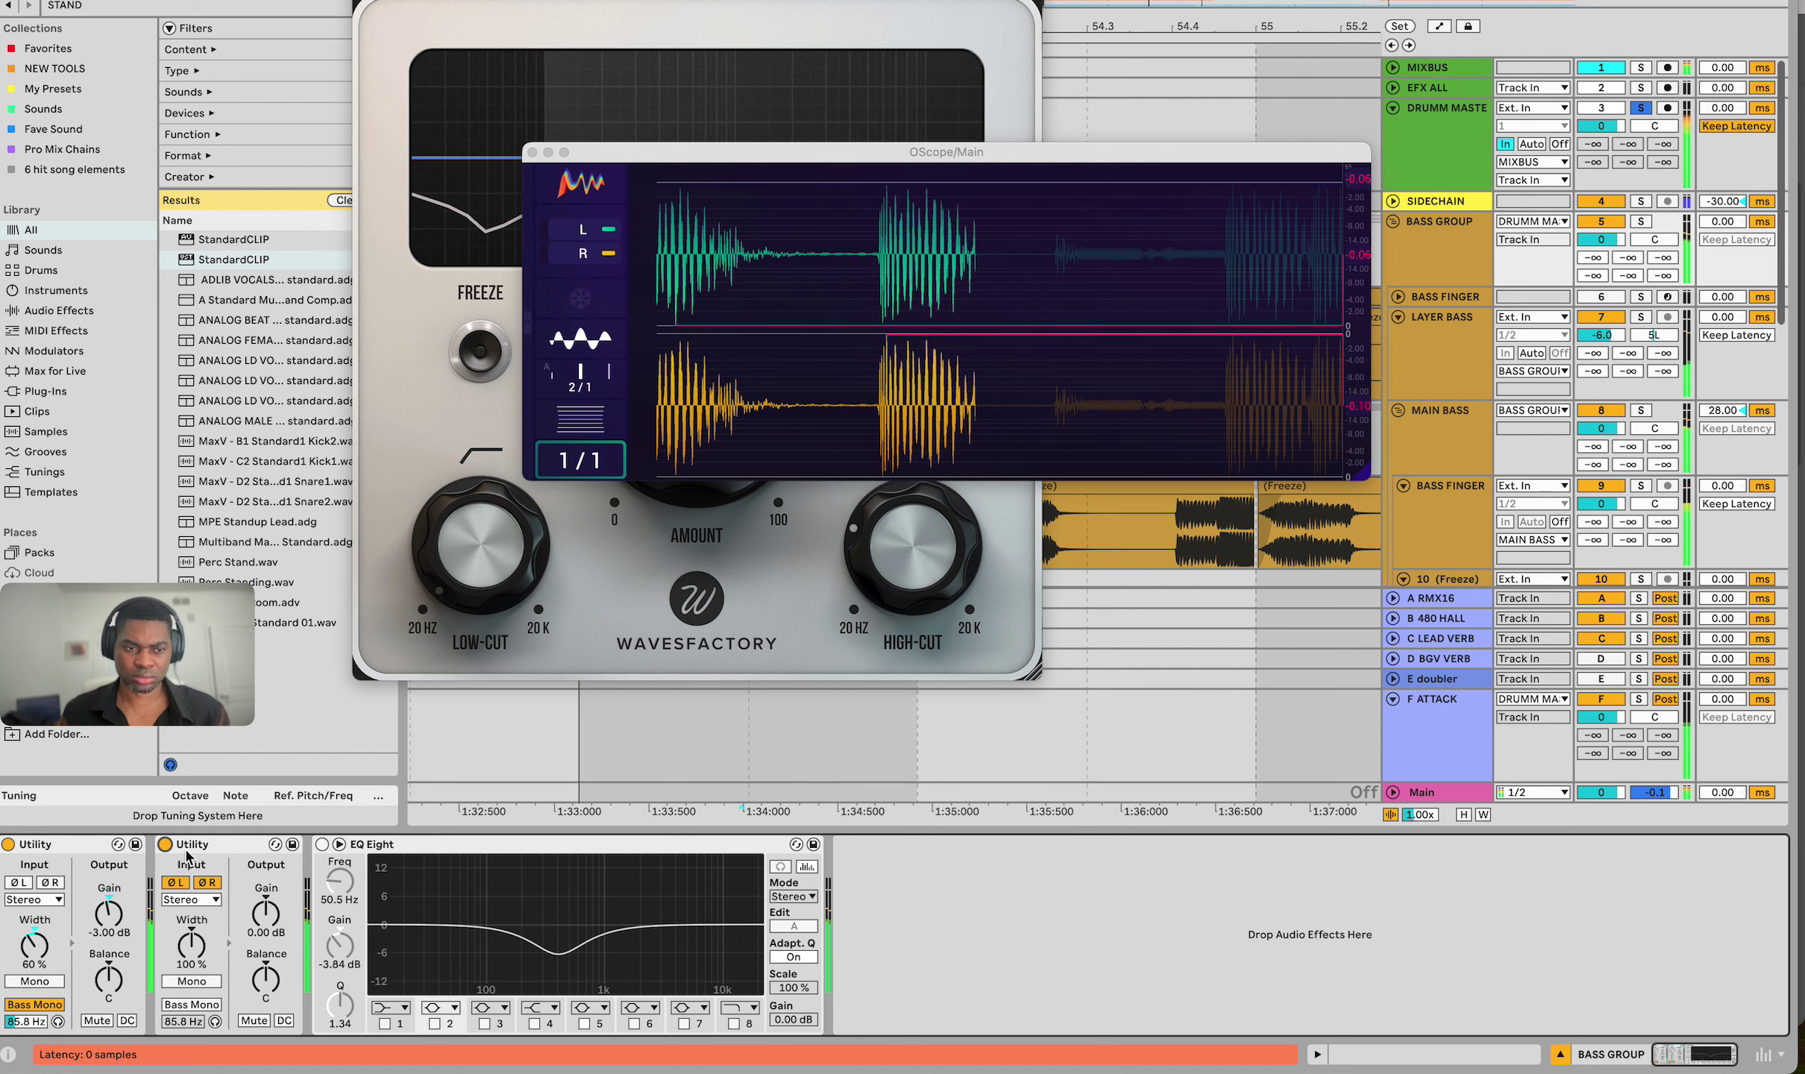
pyautogui.click(165, 845)
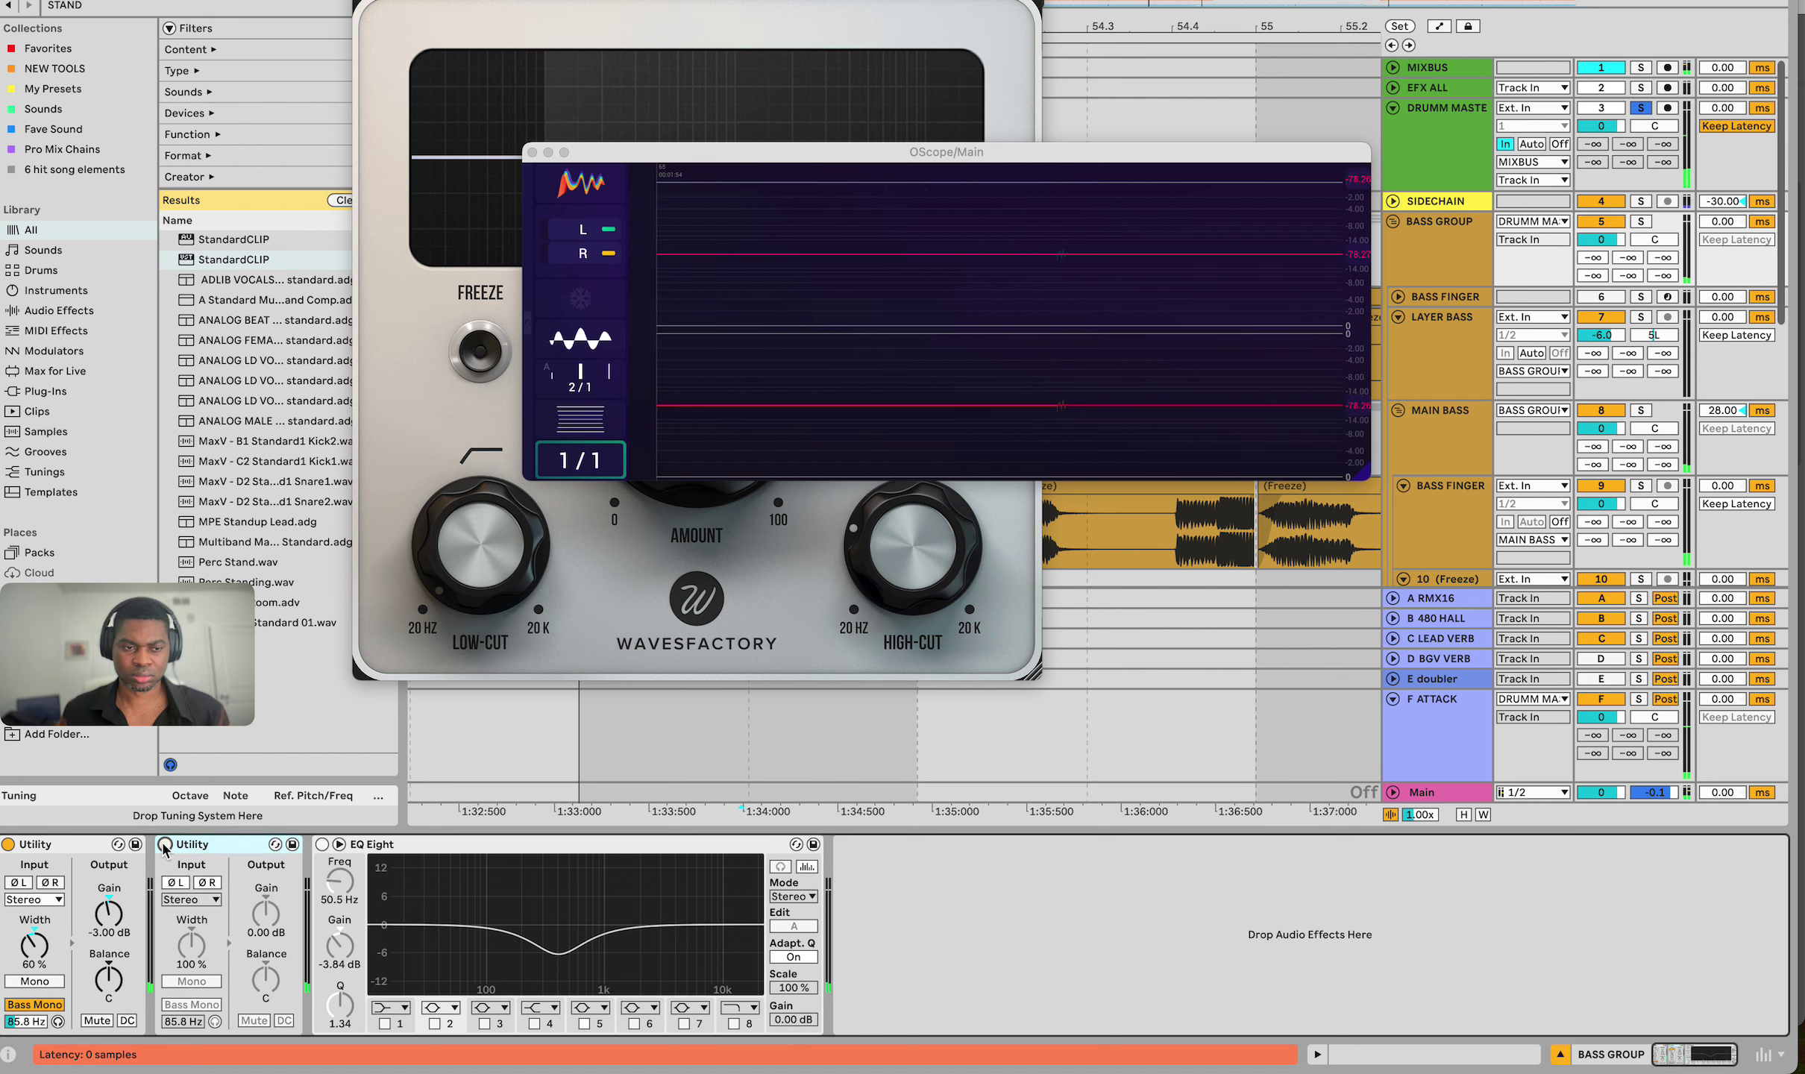
# Copy the phase-inverting Utility to the end of the BASS FINGER chain inside MAIN BASS and bypass it there
pyautogui.click(1439, 542)
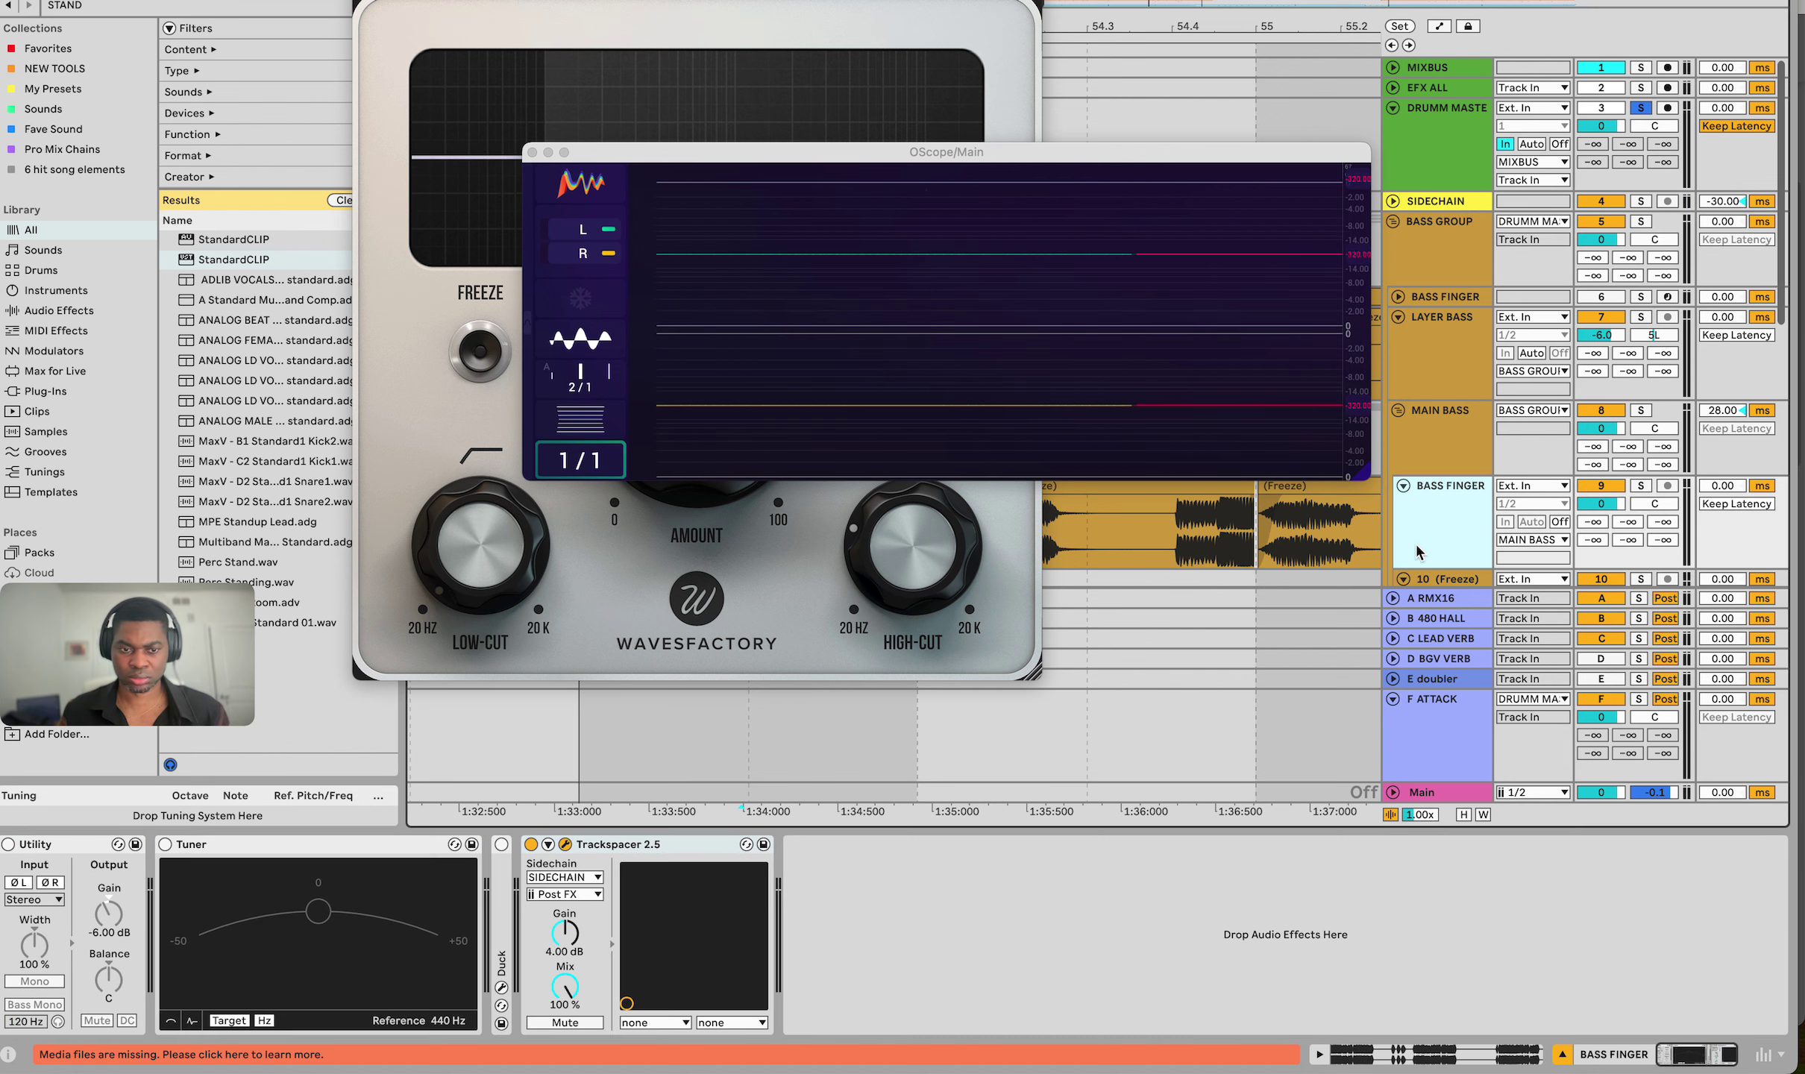
pyautogui.click(961, 871)
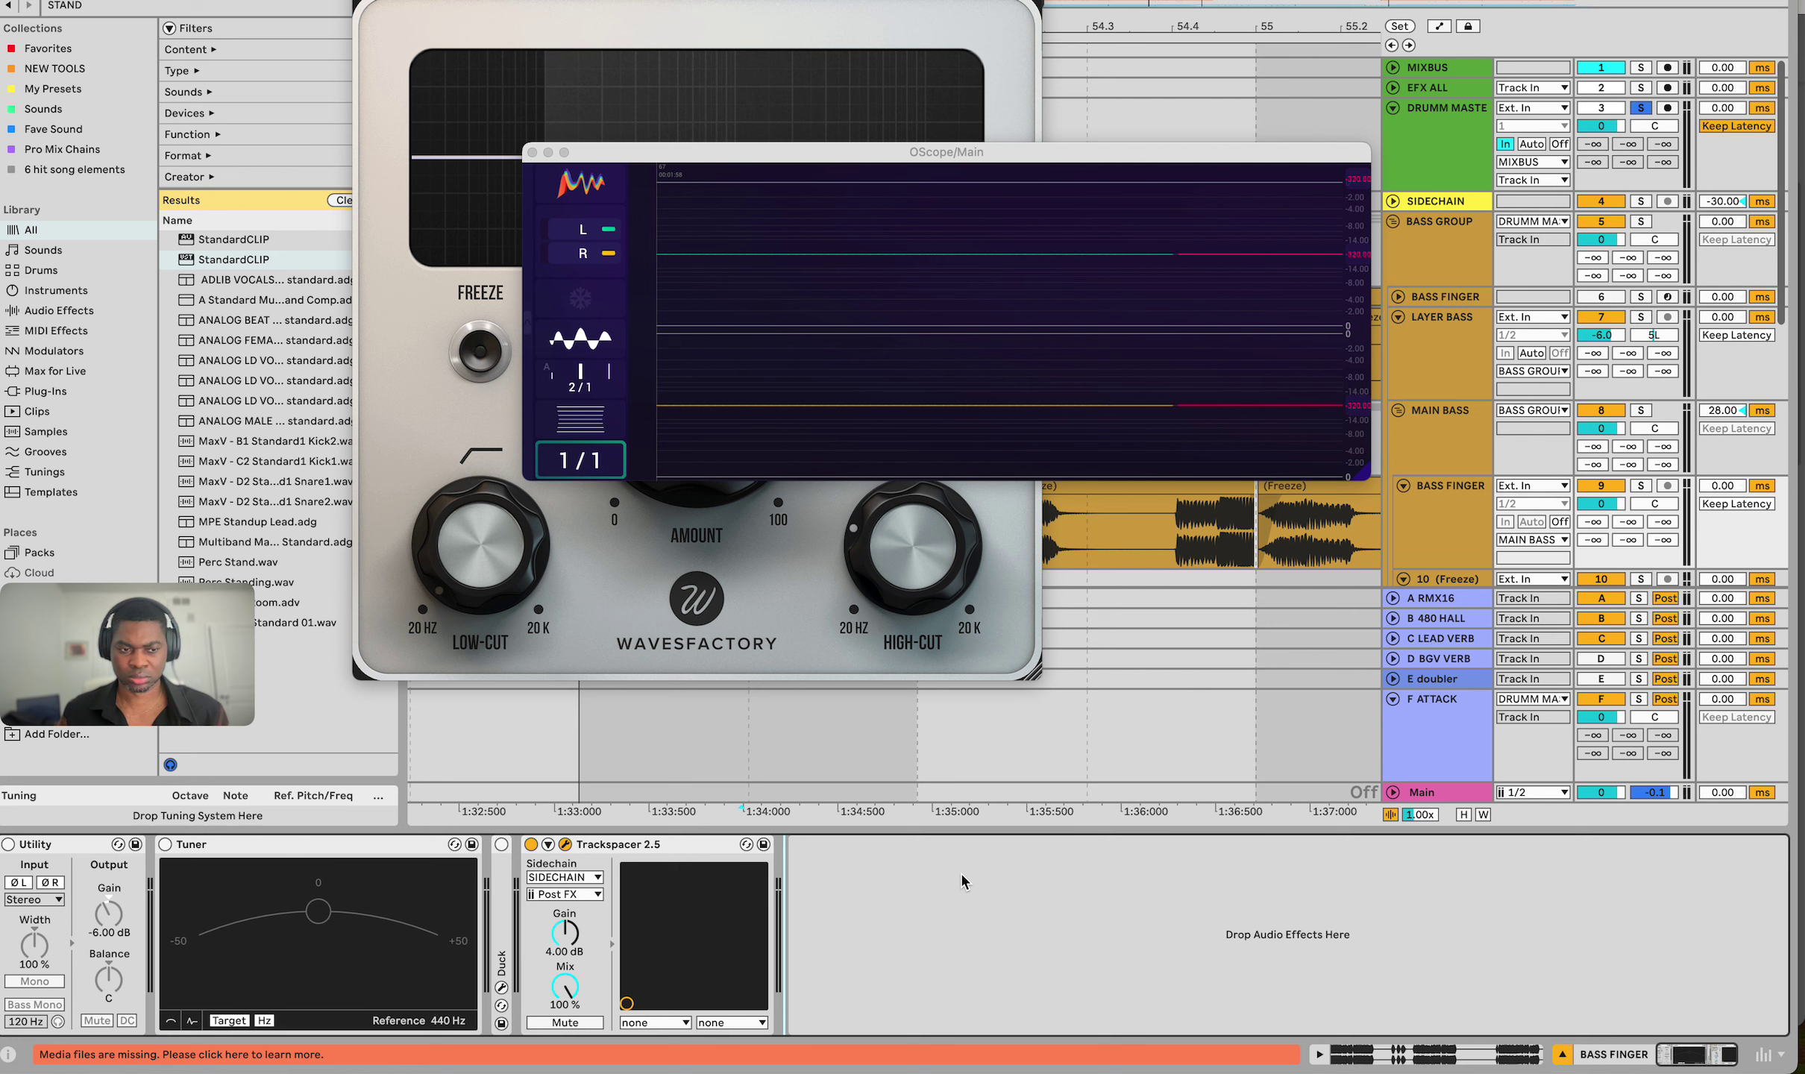
pyautogui.hotkey('ctrl', 'v')
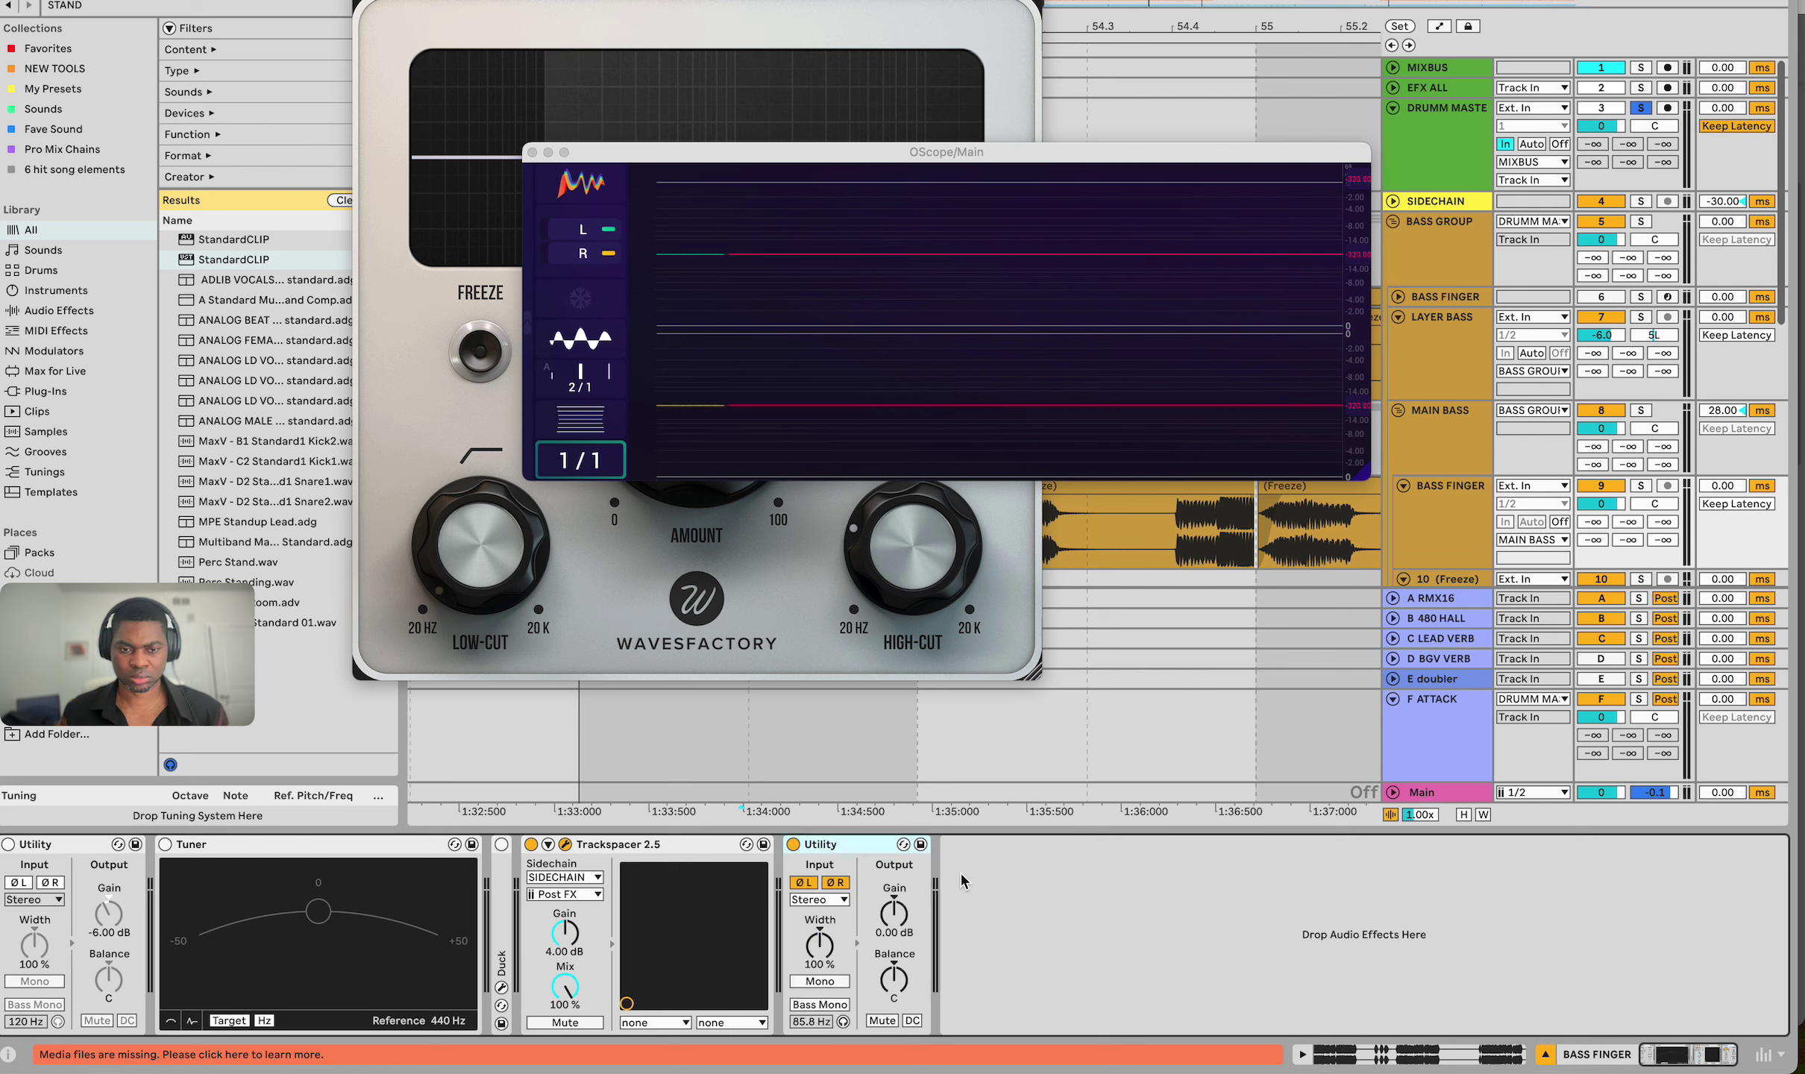
pyautogui.click(793, 844)
# Play the chorus and compare BASS FINGER with its phase-inverting Utility on and off, leaving it bypassed
pyautogui.press('space')
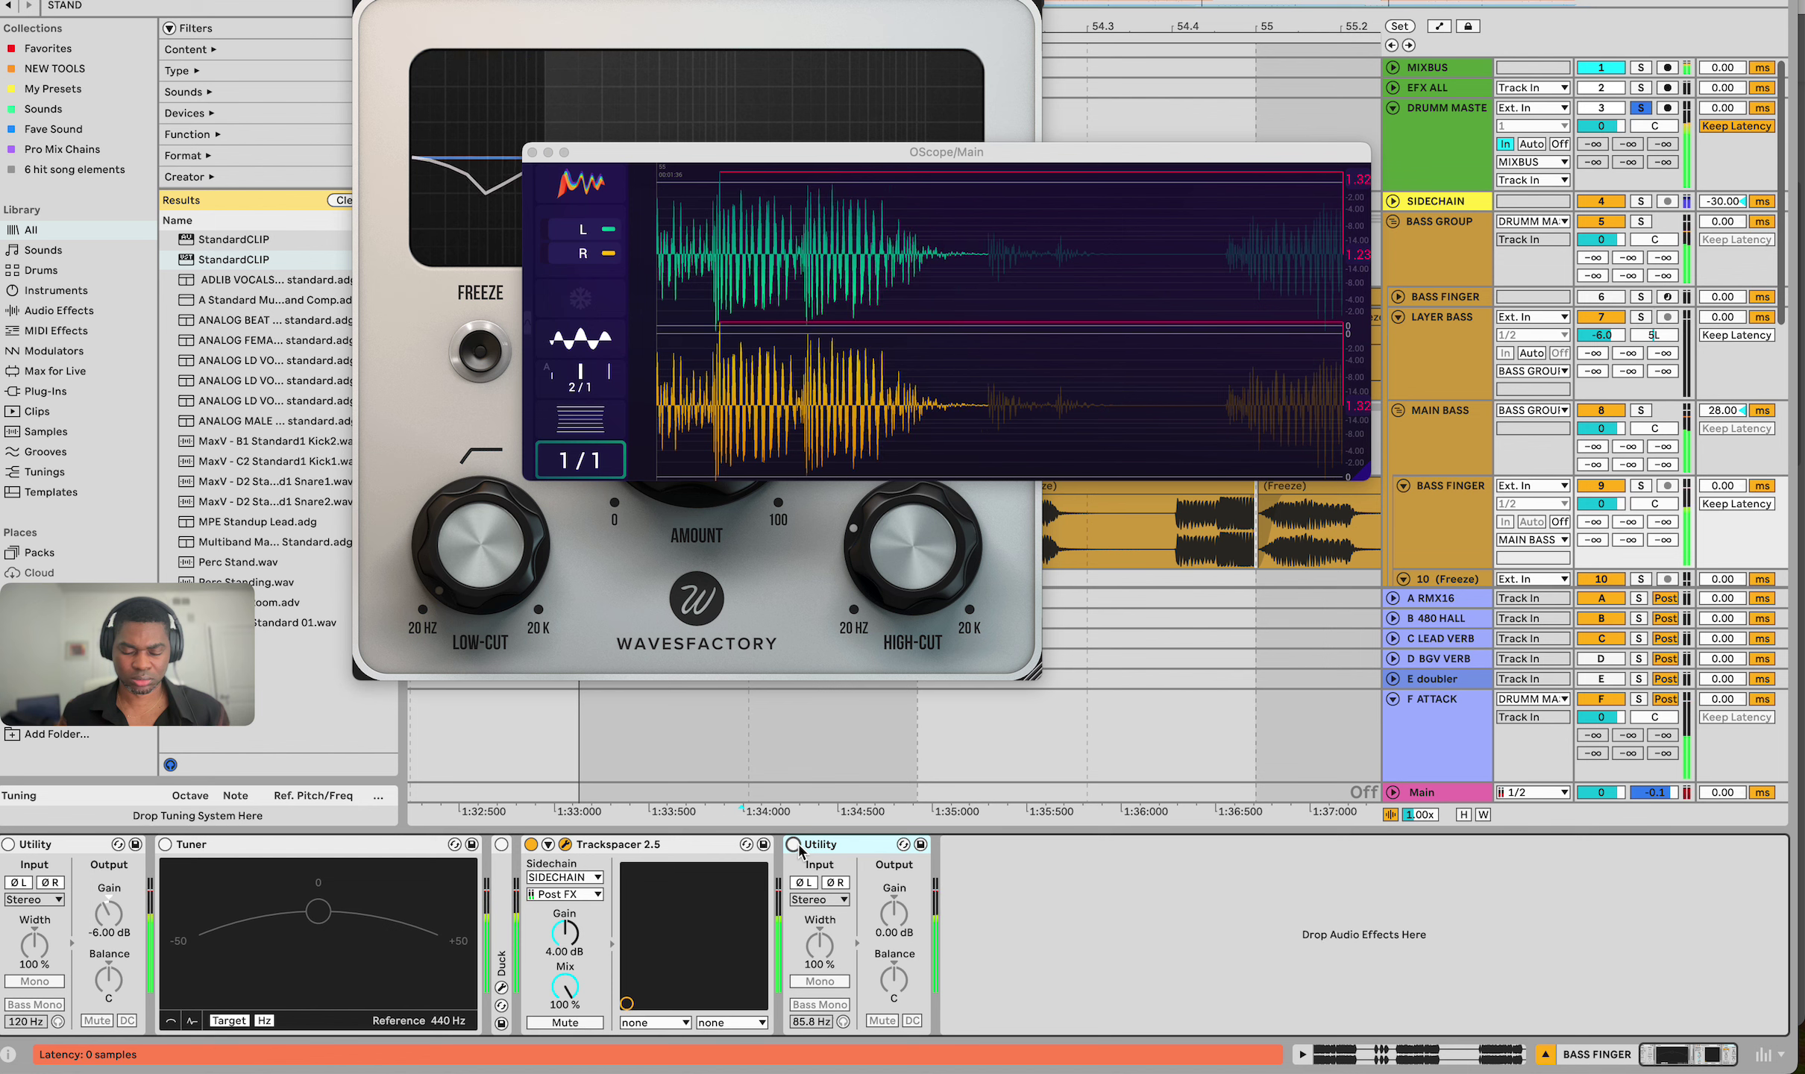
pyautogui.click(793, 844)
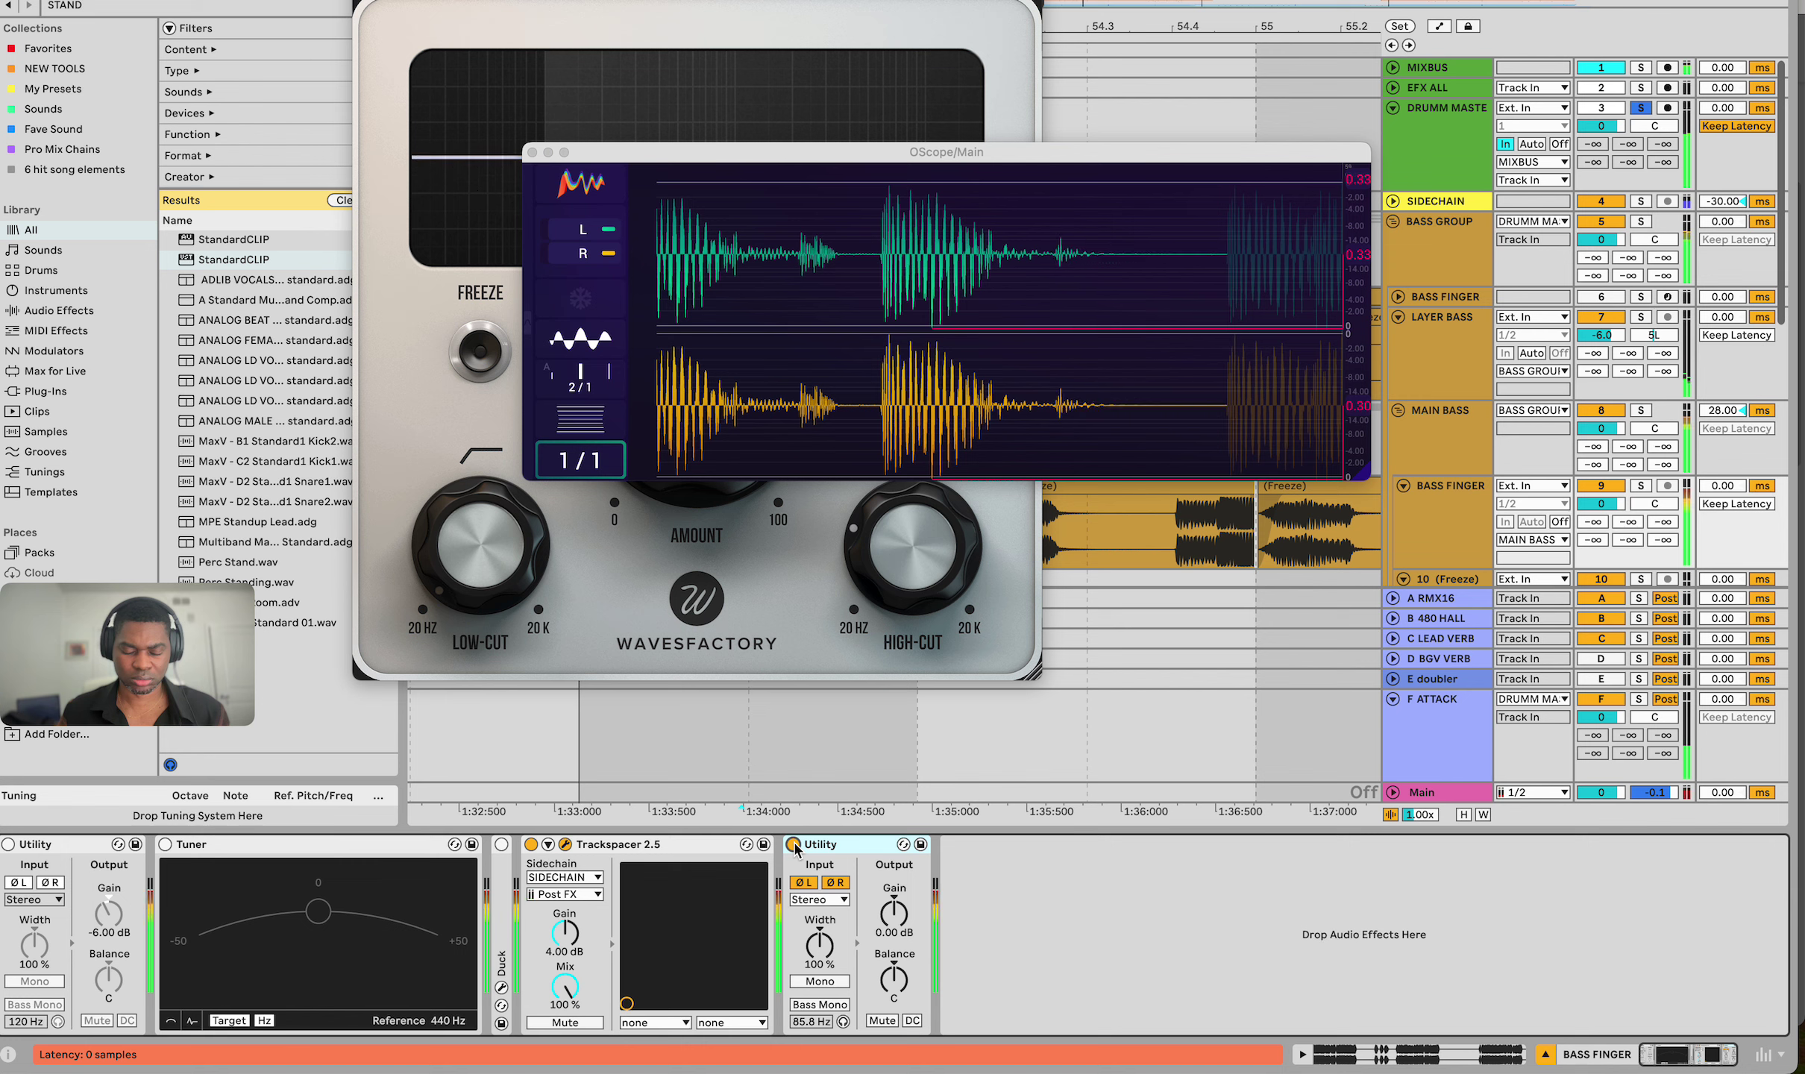
pyautogui.click(793, 845)
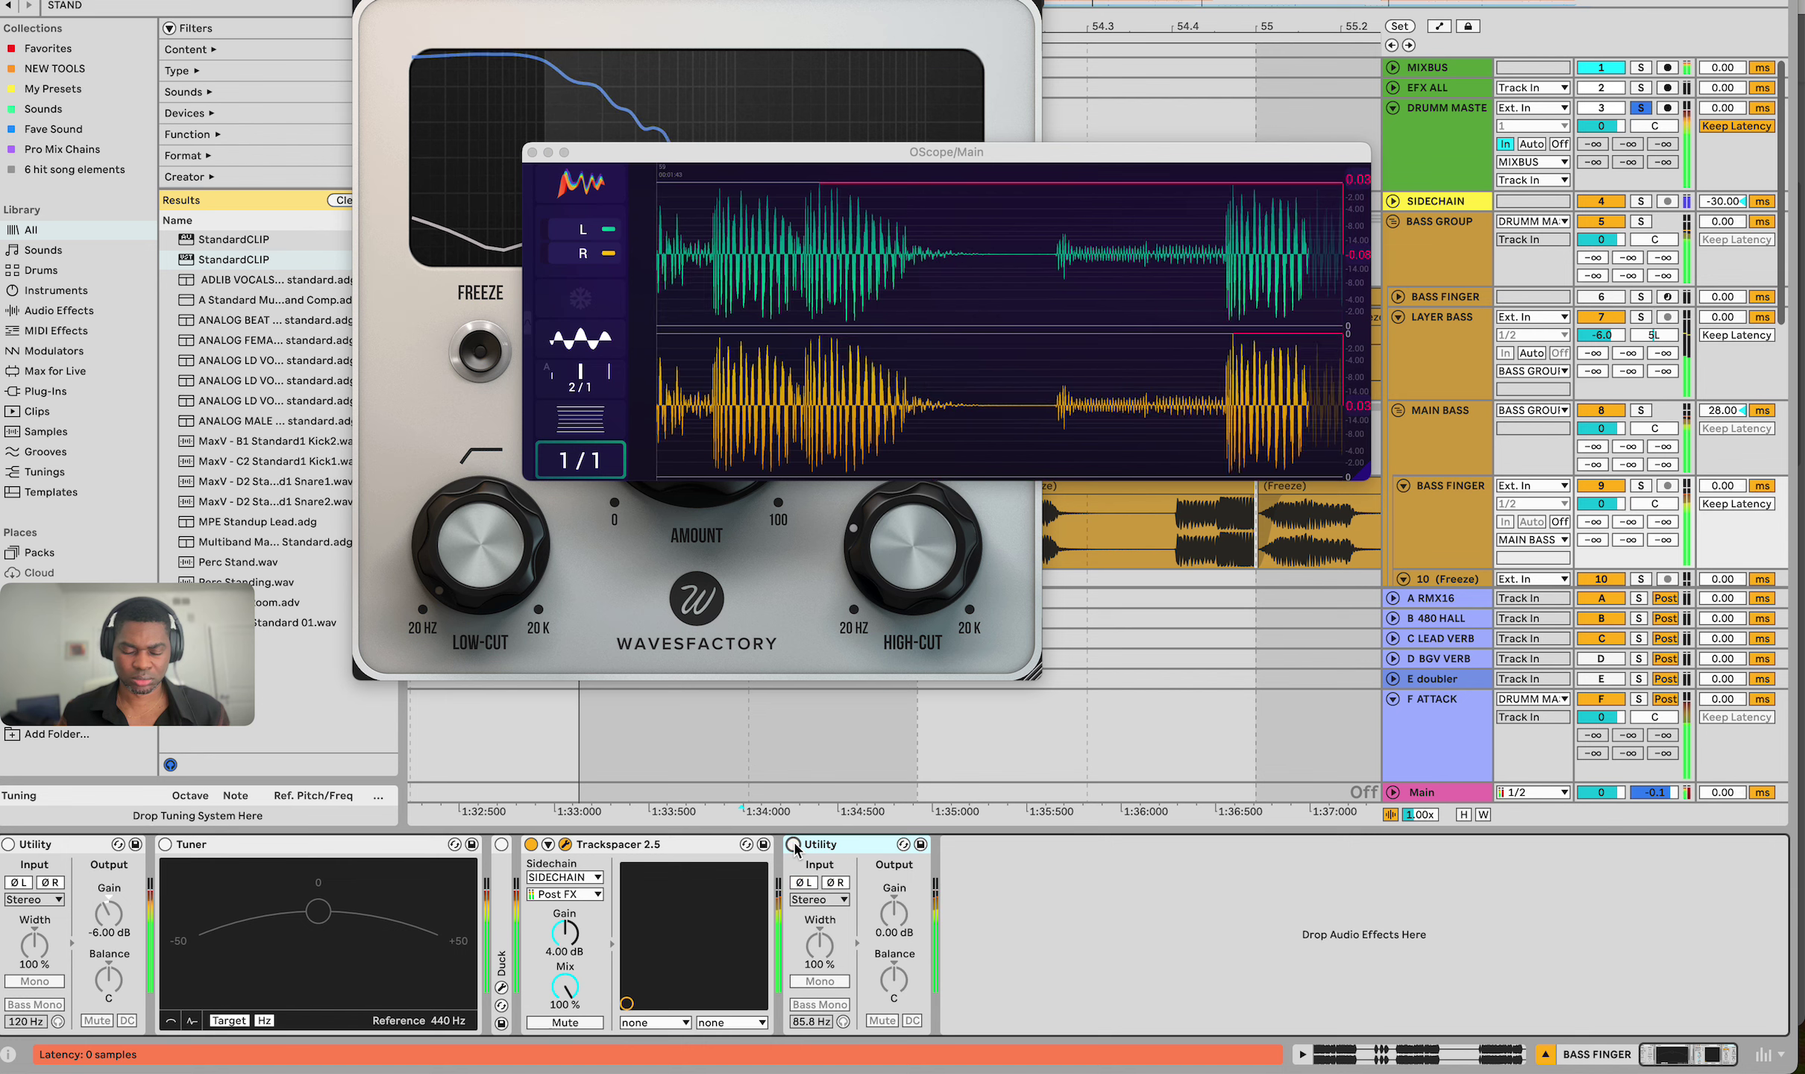
pyautogui.click(793, 844)
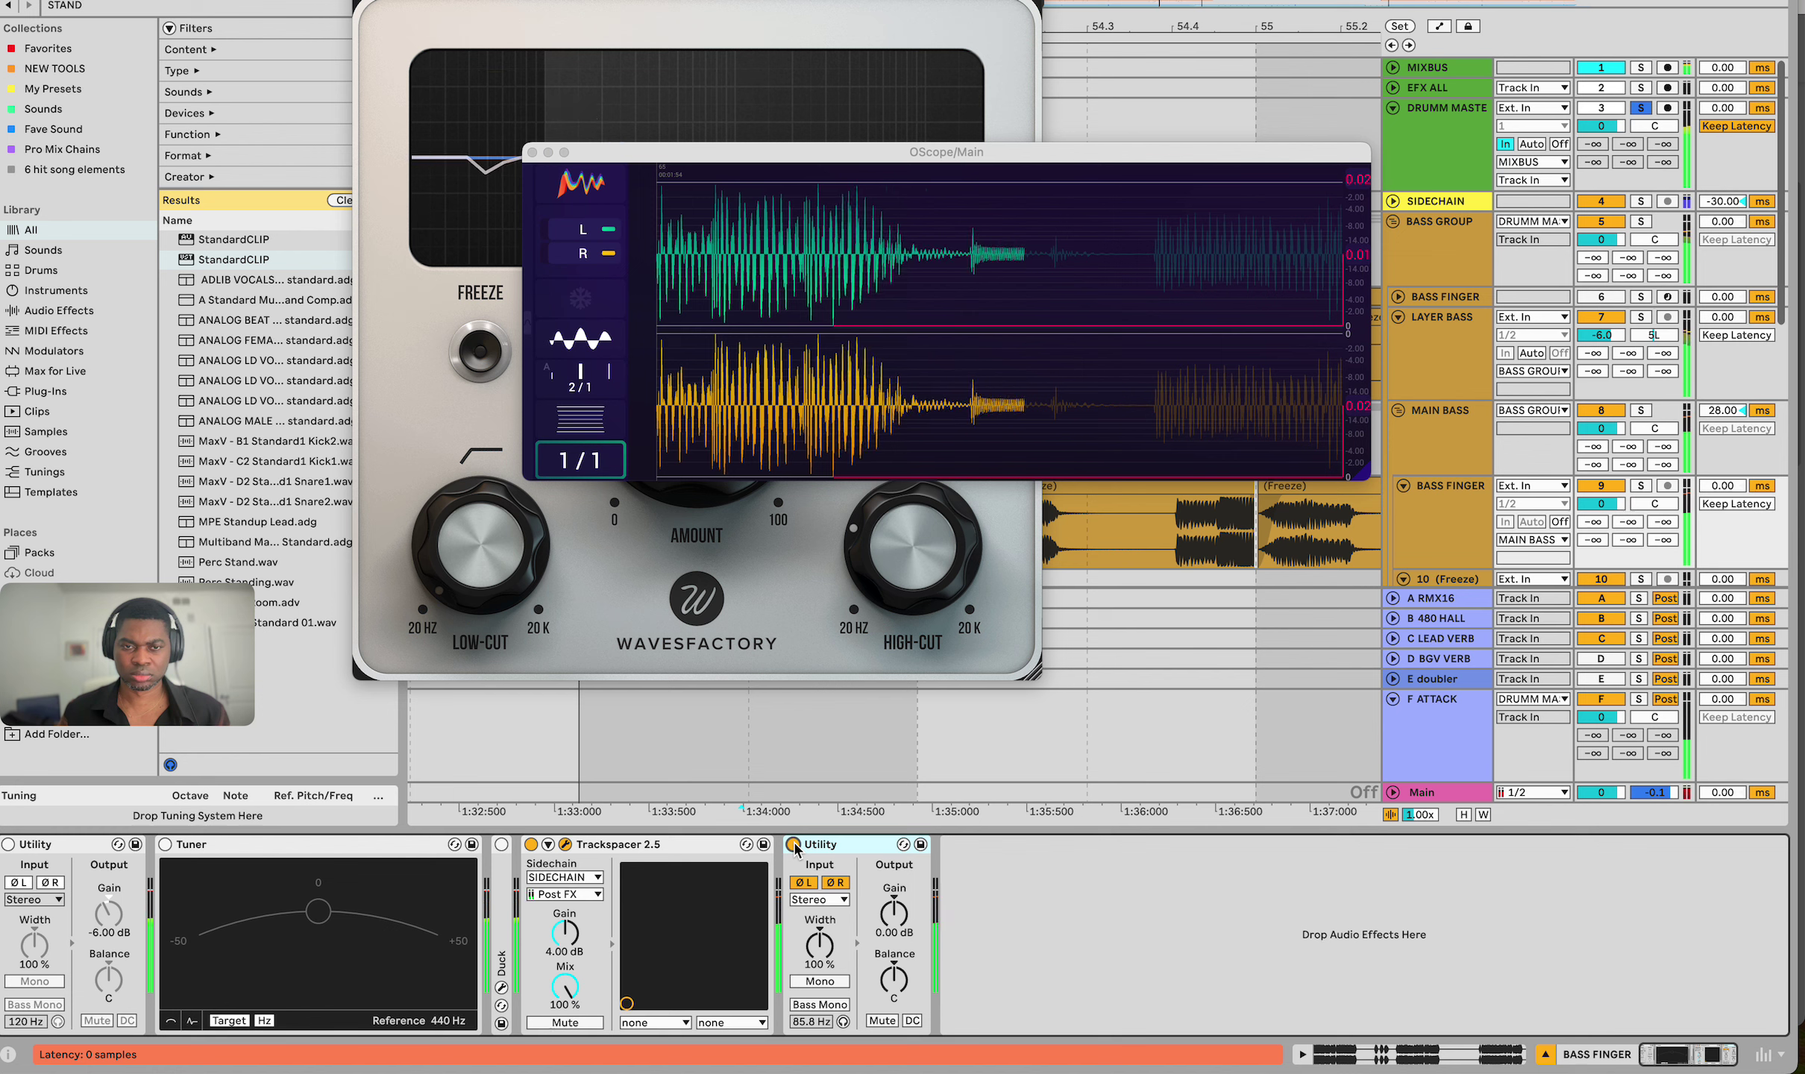
pyautogui.click(793, 844)
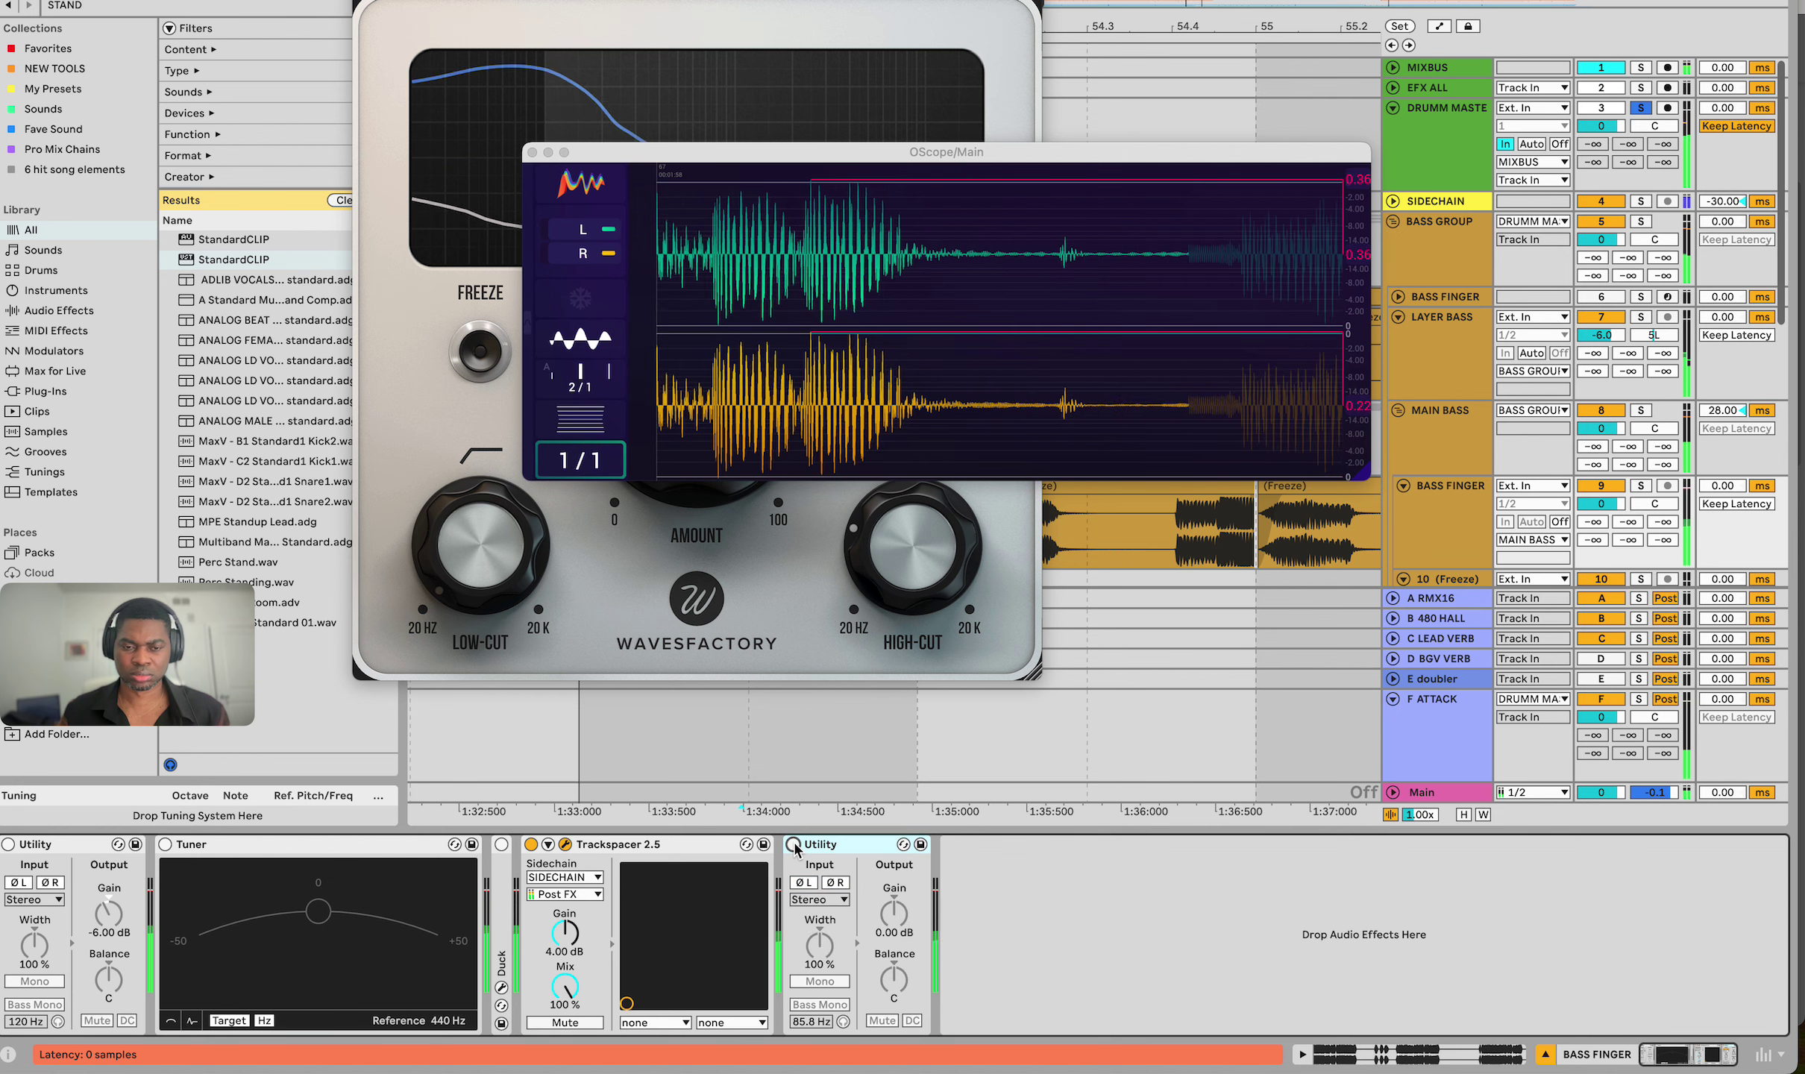
# Try Trackspacer's amount at 25.0% during playback, settle on 36.4%, and close its window
pyautogui.click(565, 844)
pyautogui.click(565, 844)
pyautogui.moveTo(669, 448)
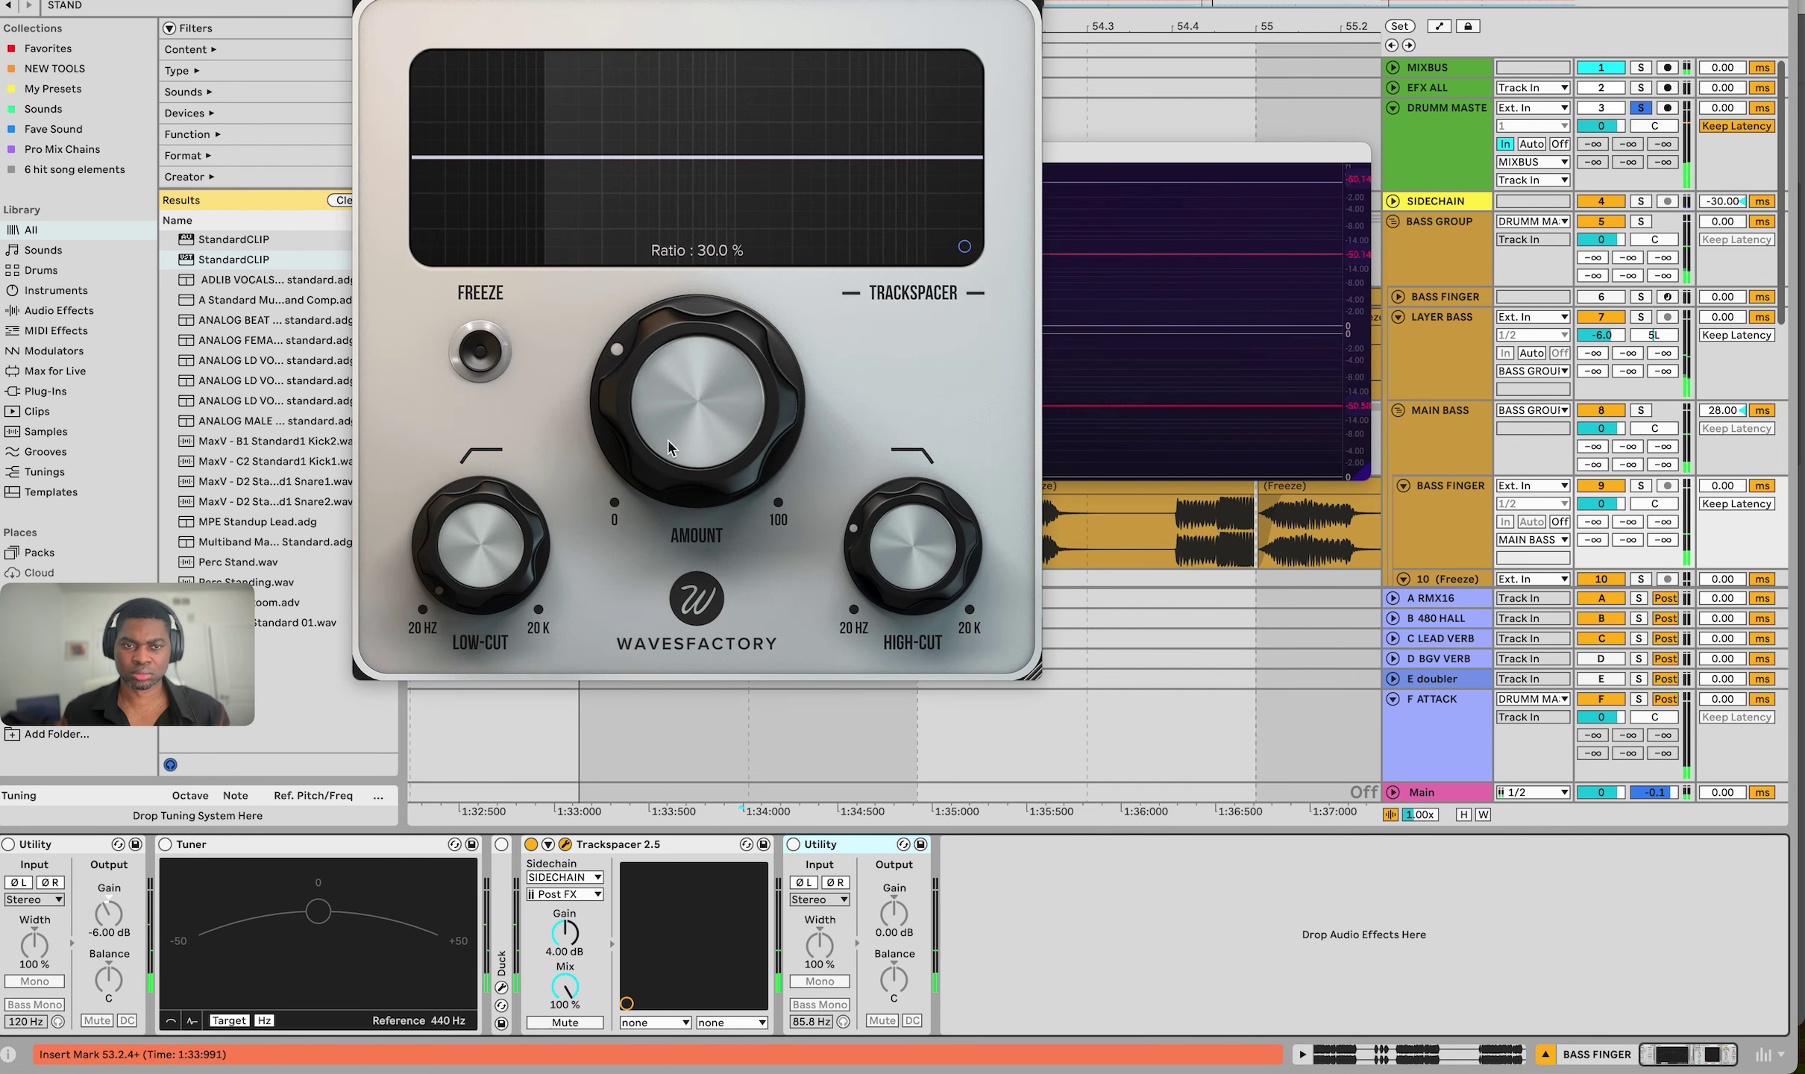
pyautogui.moveTo(658, 466); pyautogui.dragTo(649, 498)
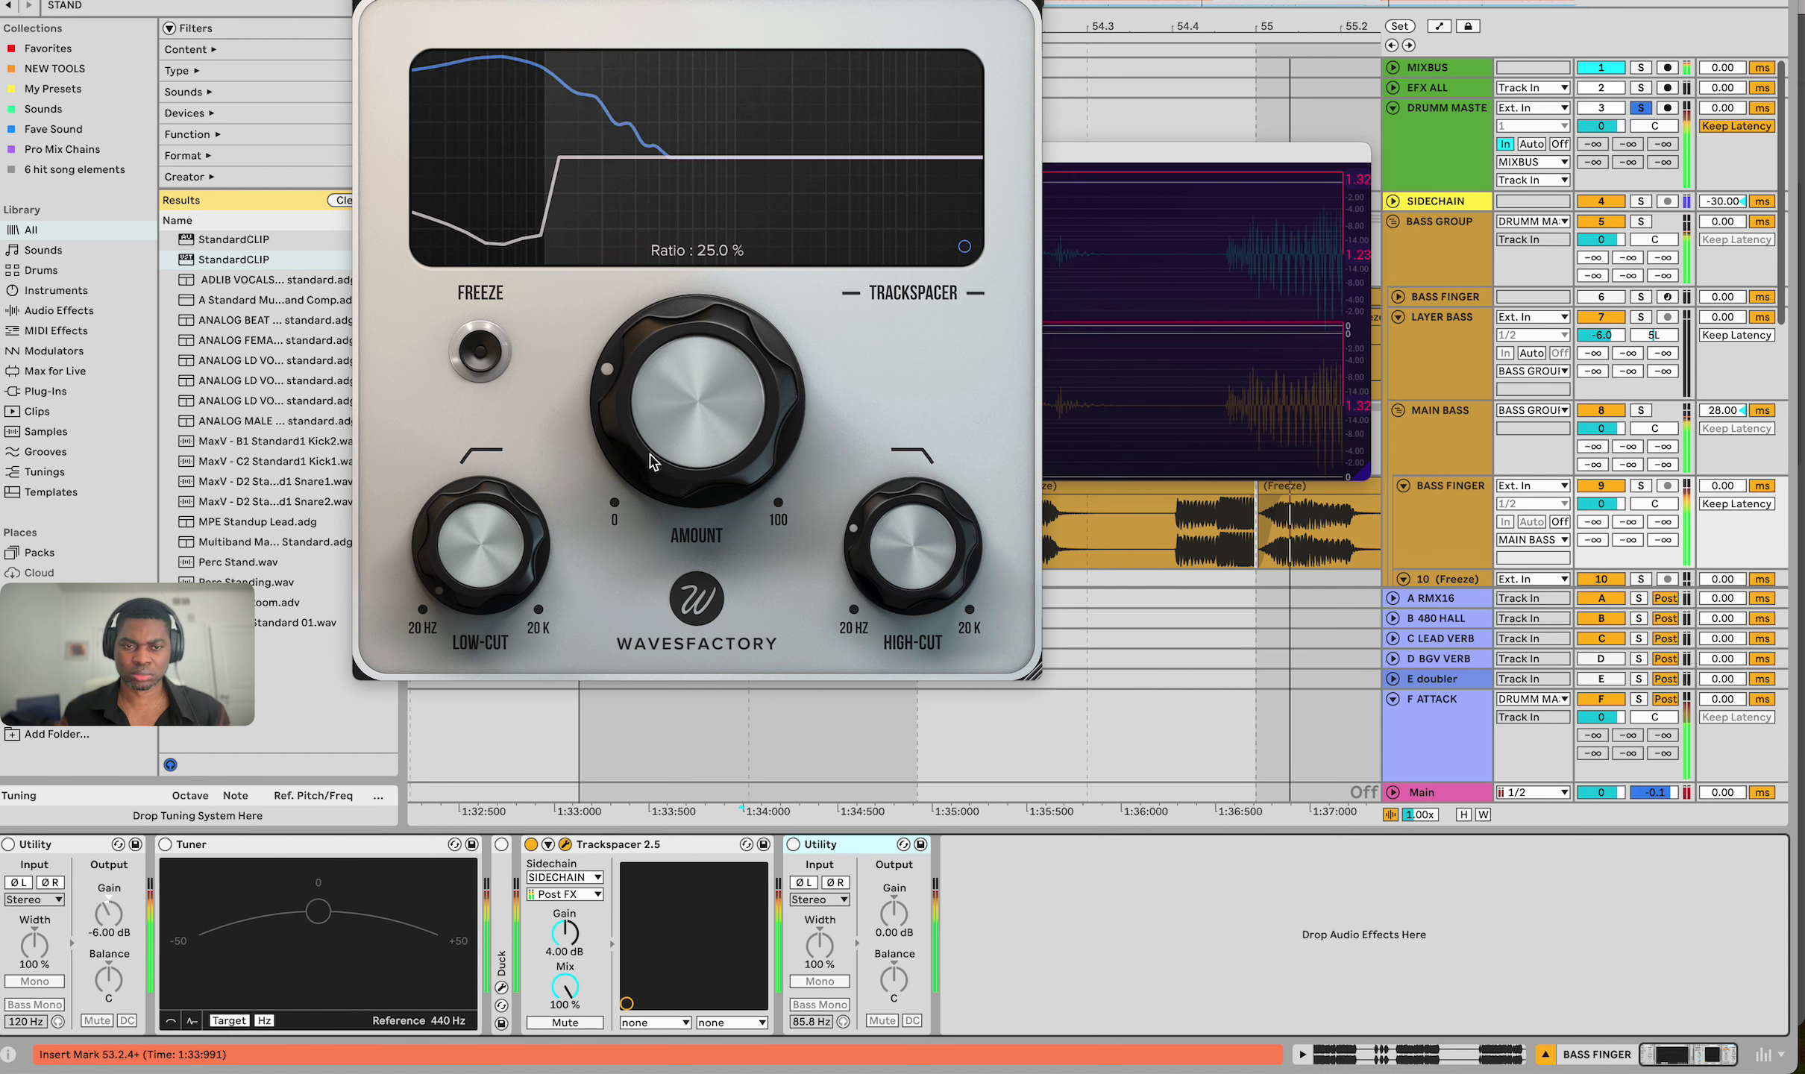
pyautogui.moveTo(671, 452); pyautogui.dragTo(688, 227)
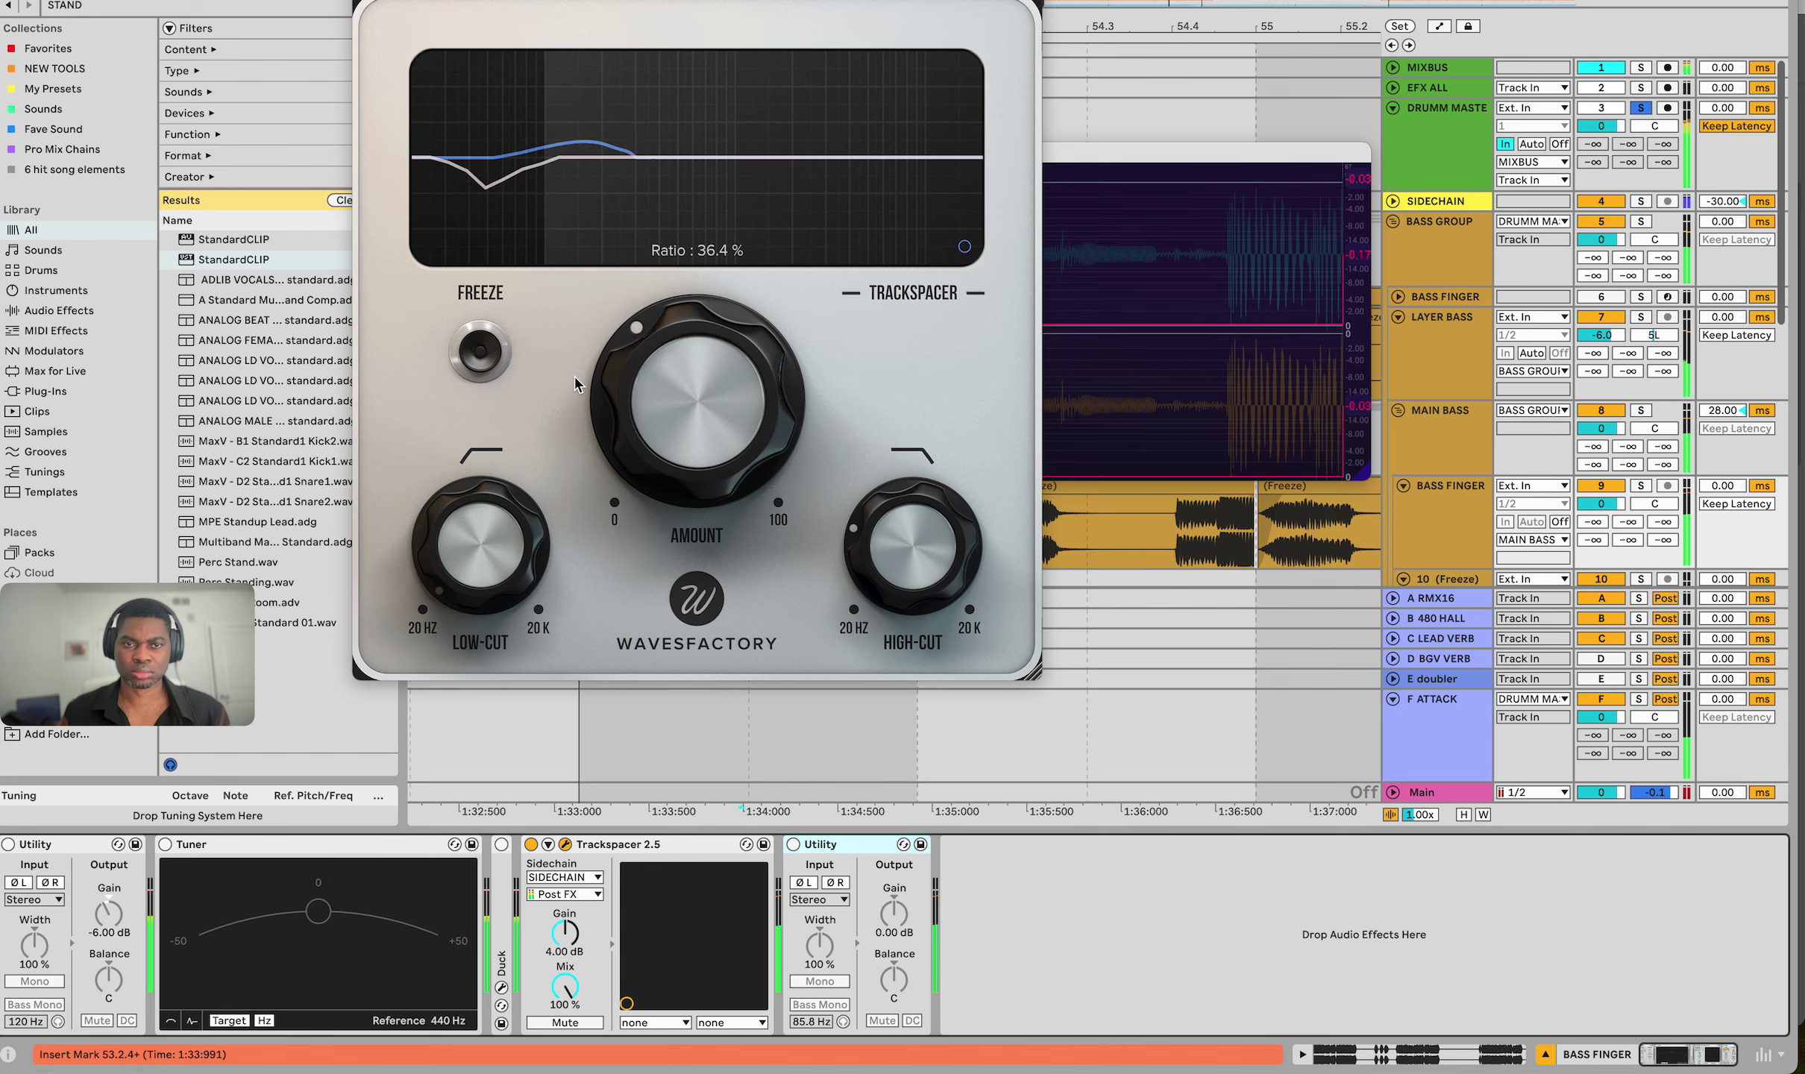
pyautogui.click(565, 845)
# Bypass EQ Three on the Main track and play the chorus full range from the chrs2 marker
pyautogui.click(587, 796)
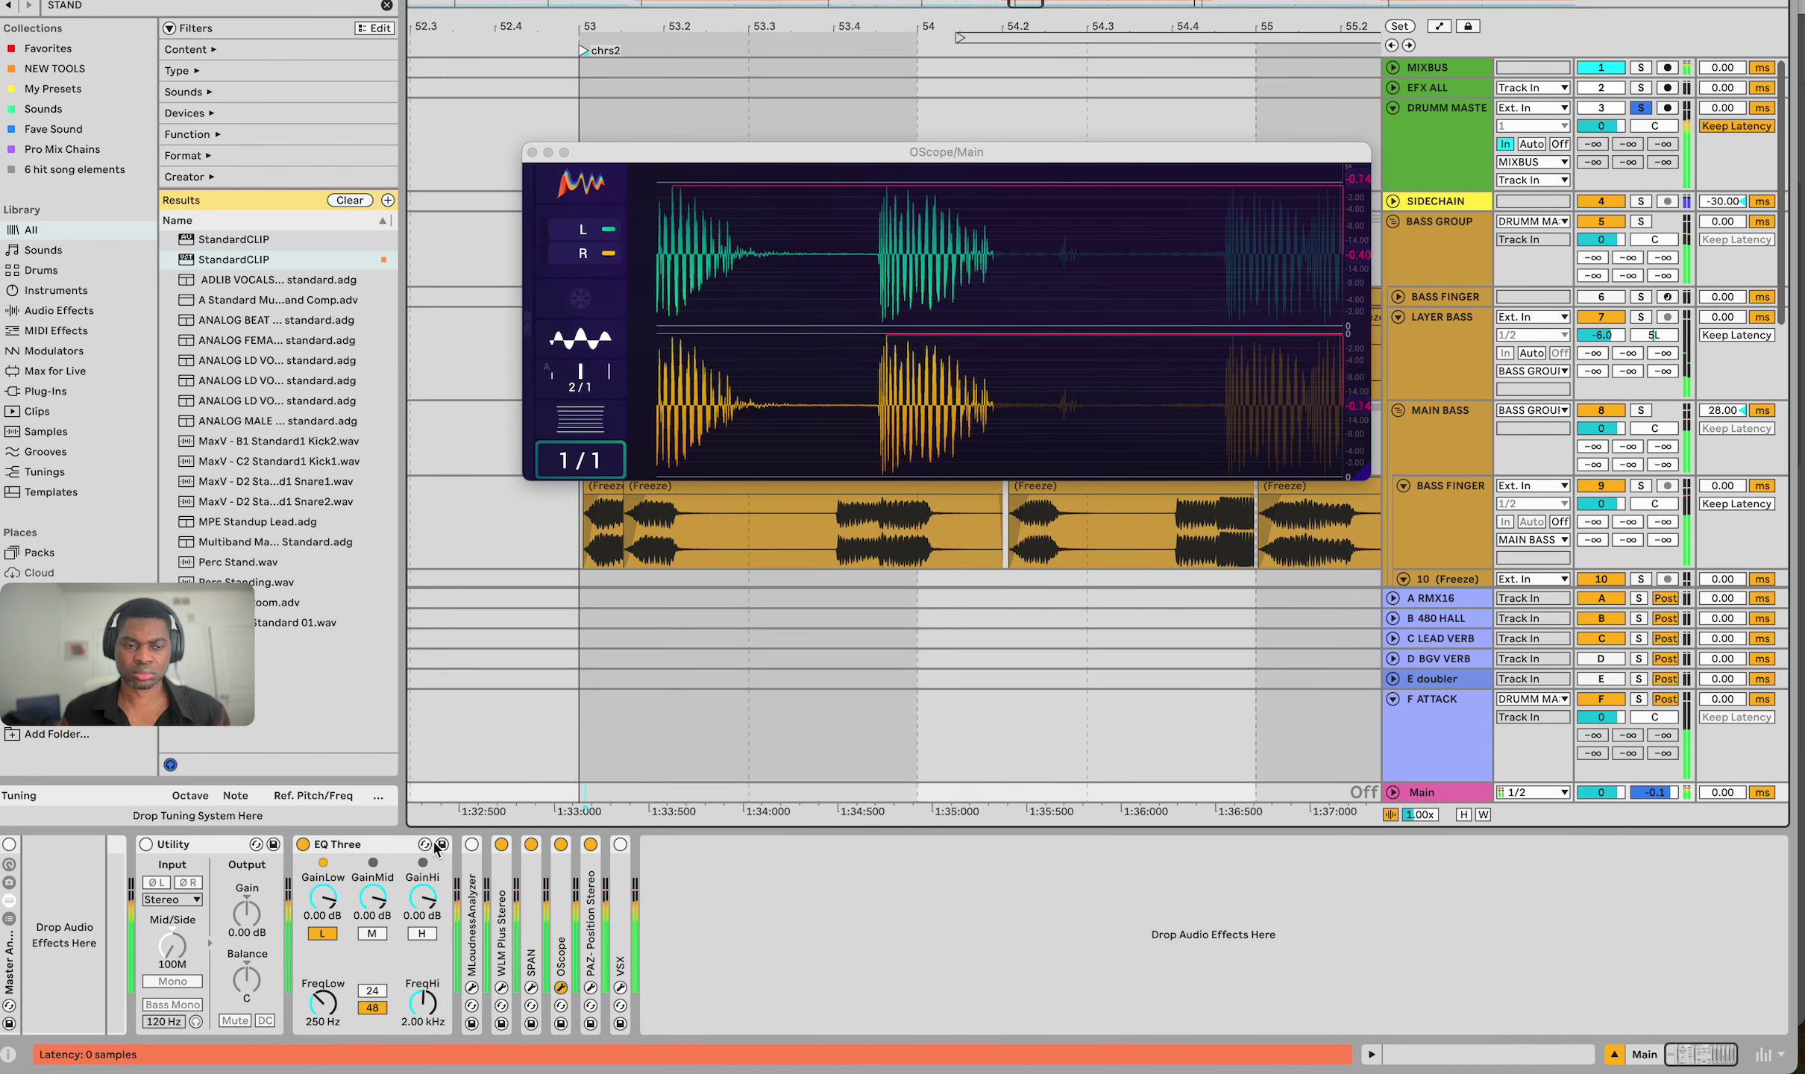
pyautogui.click(303, 845)
pyautogui.press('space')
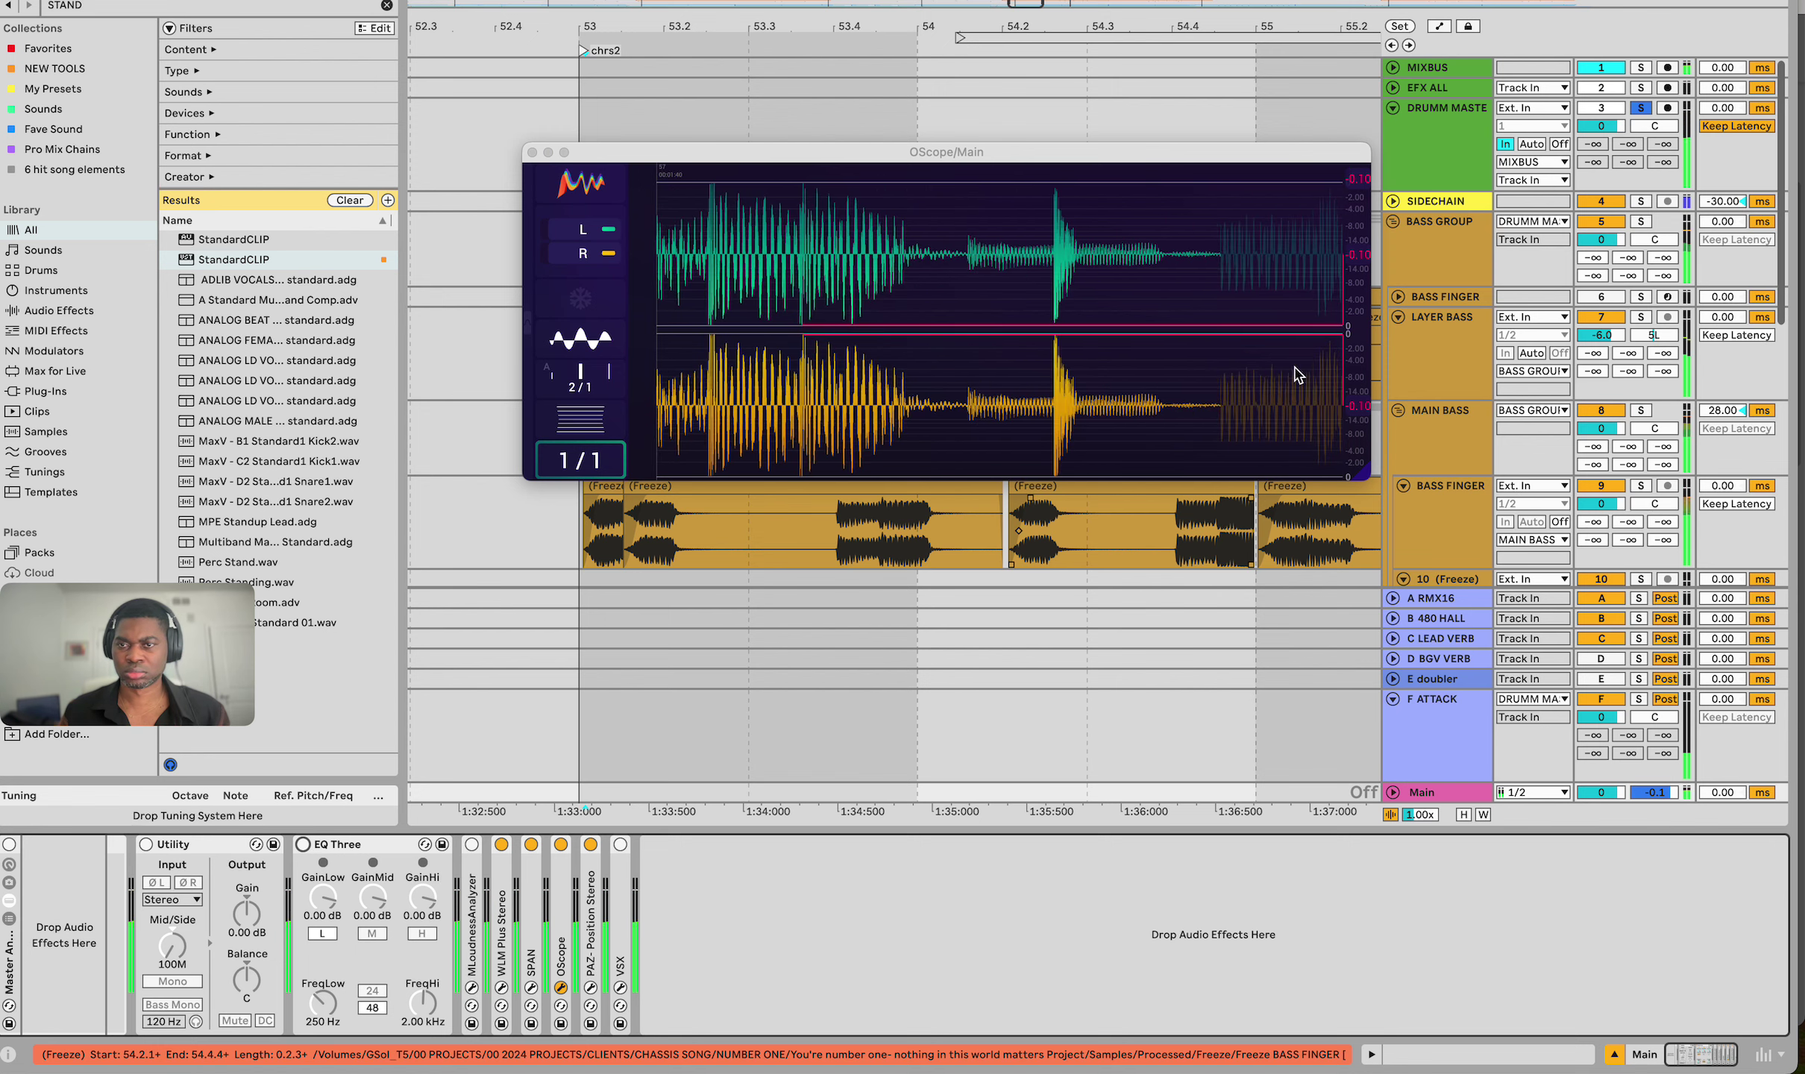
# Fold the BASS GROUP and show the KICK track's device chain inside DRUMKIT
pyautogui.click(1394, 222)
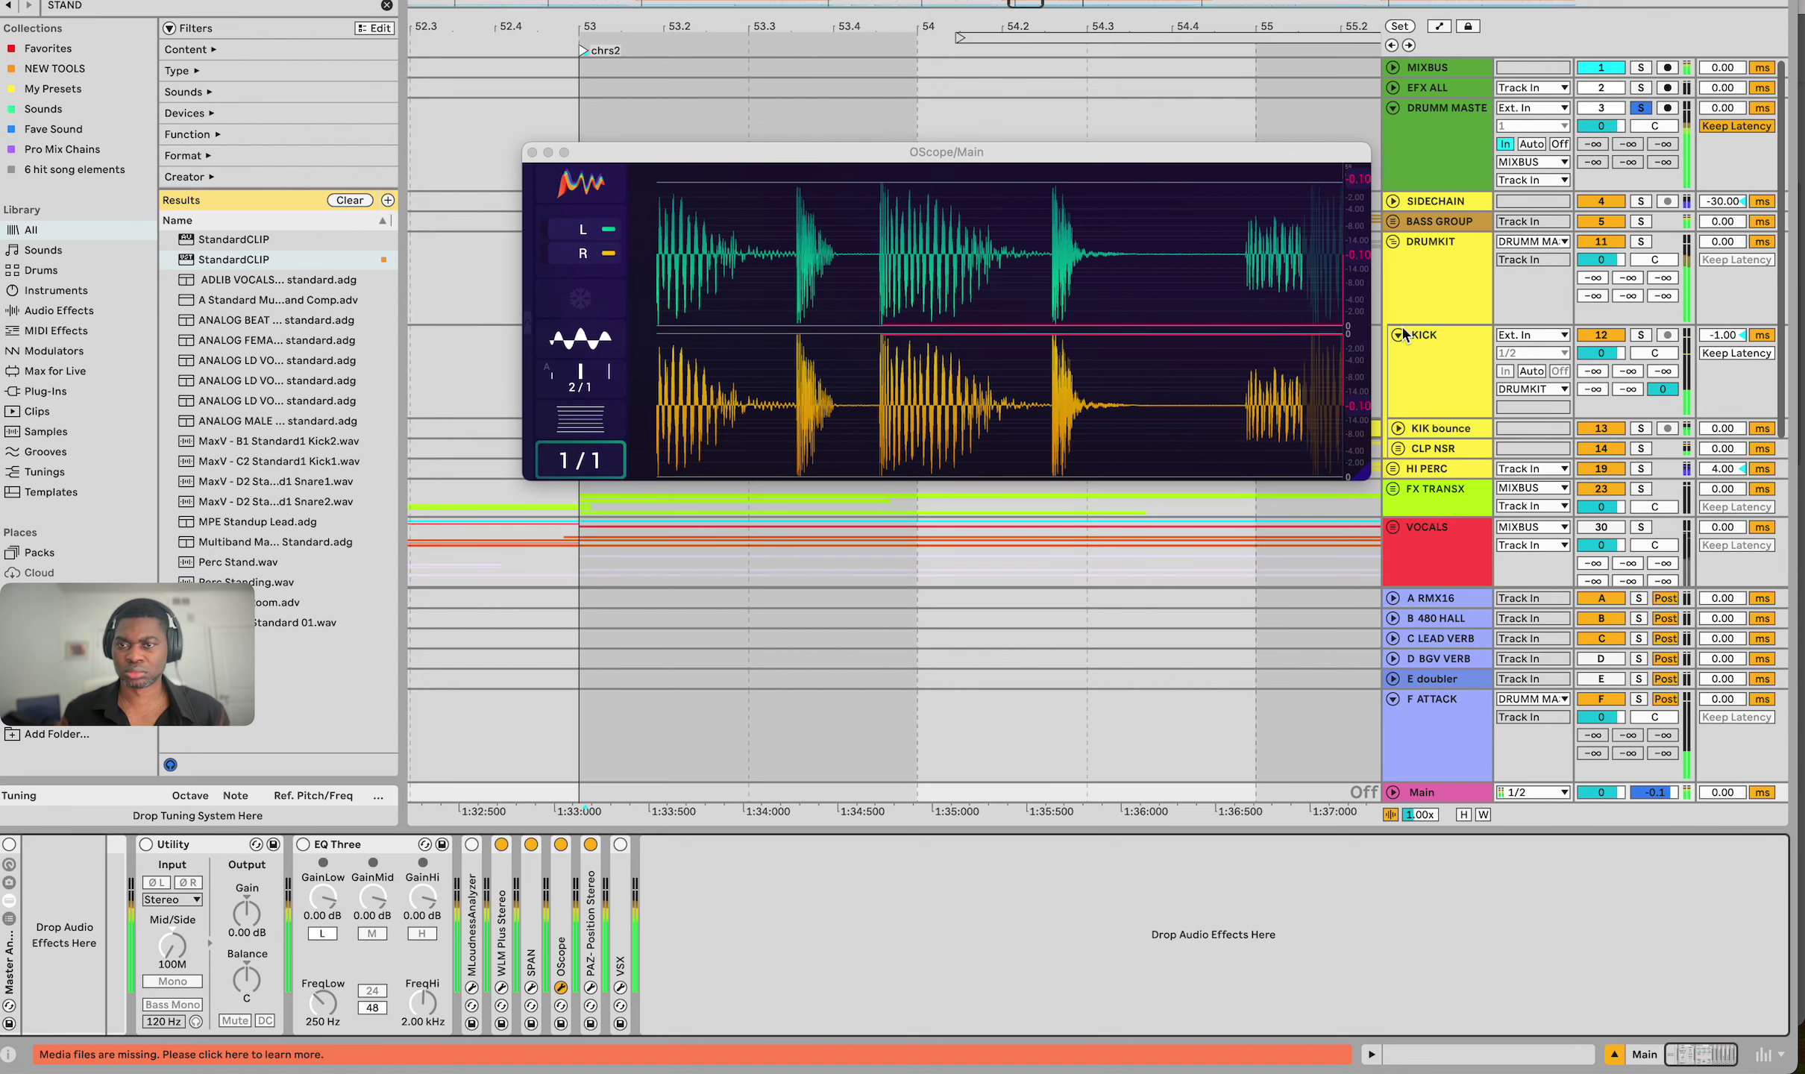
pyautogui.click(1416, 361)
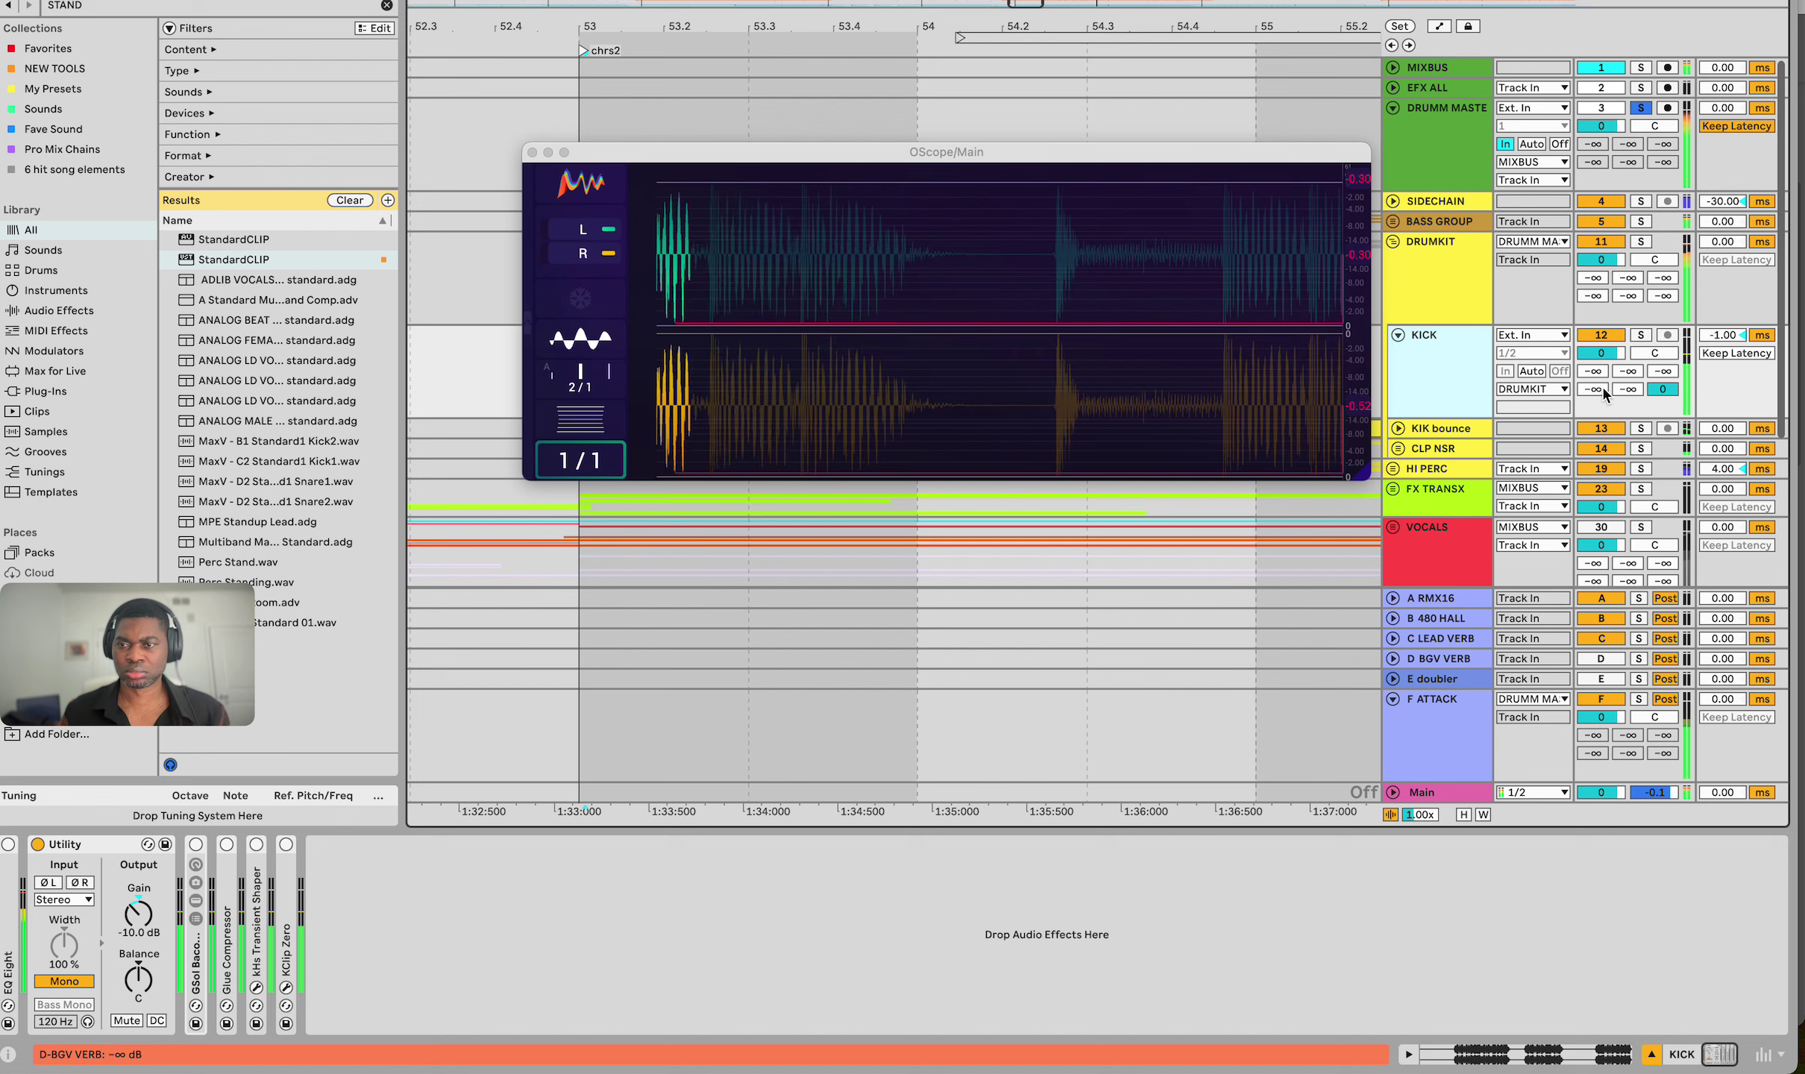
# Set the KICK track's send level to the F ATTACK return to -14.0 dB during playback
pyautogui.click(1723, 699)
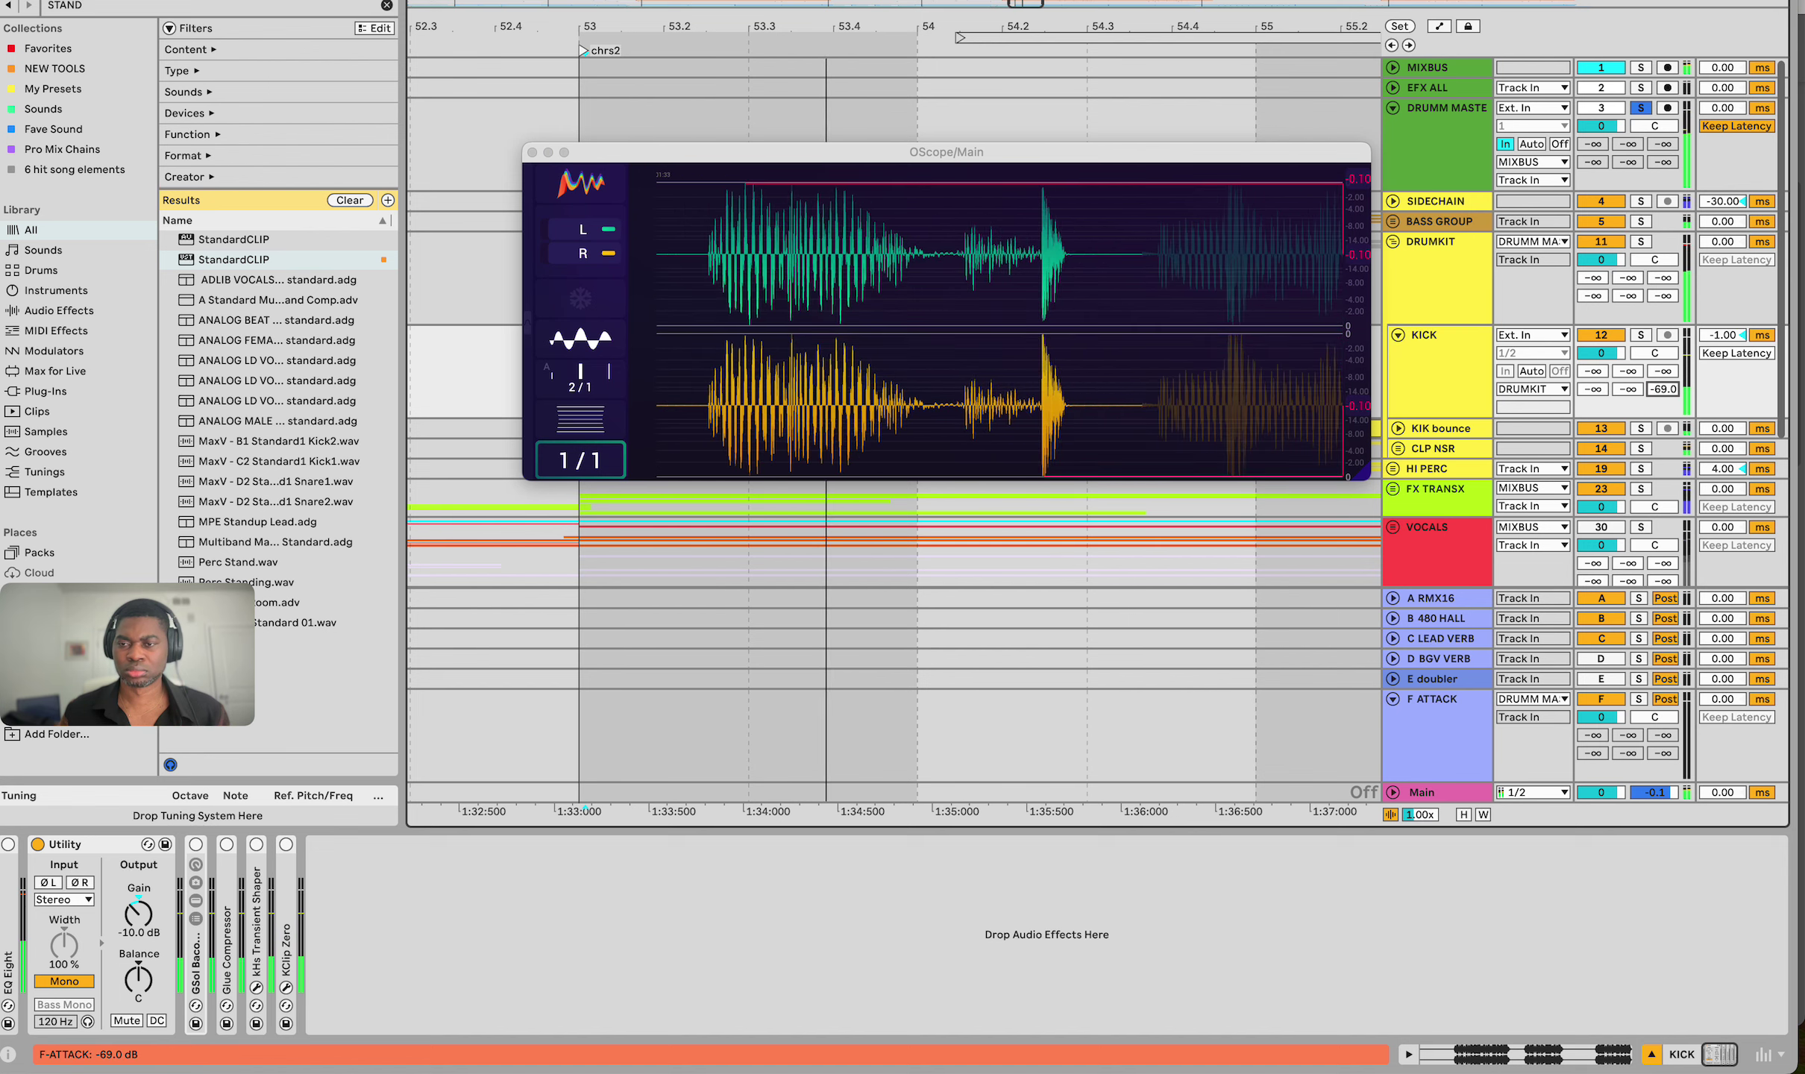
pyautogui.moveTo(1663, 389); pyautogui.dragTo(1663, 387)
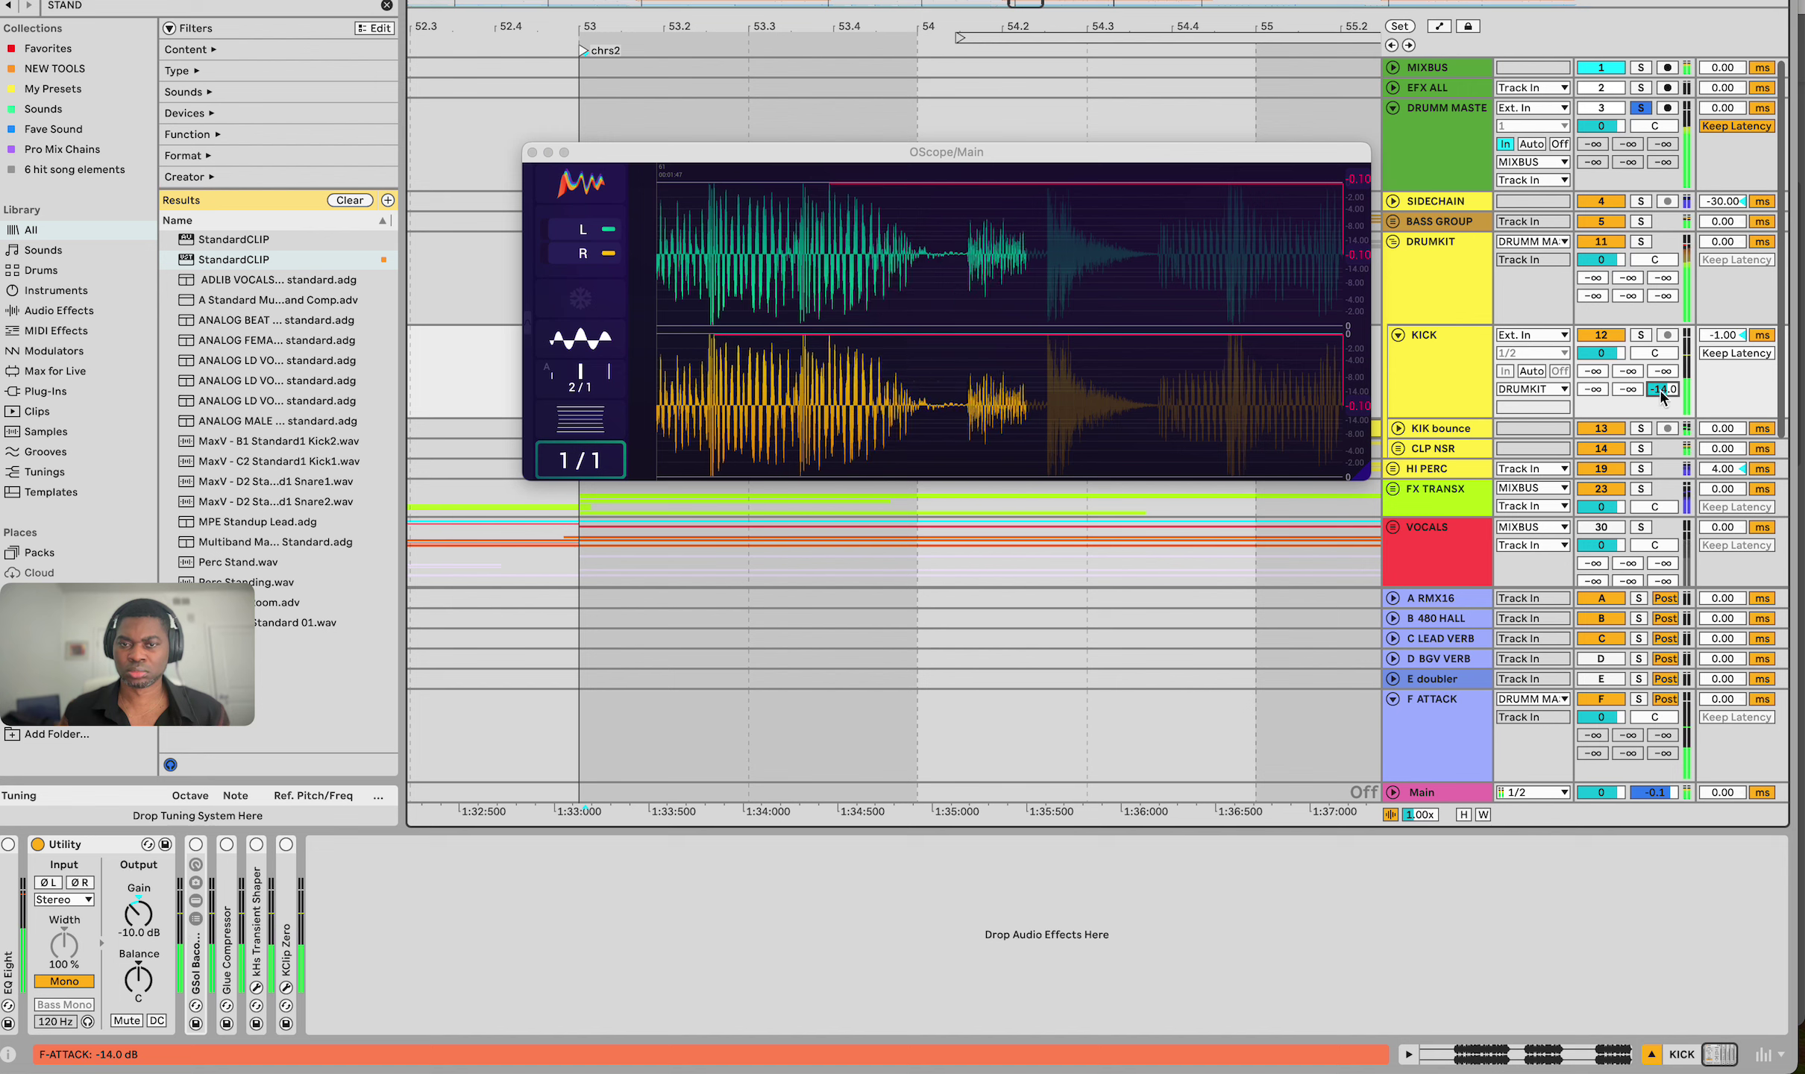
# Unmute the VOCALS group and fold the F ATTACK return track
pyautogui.click(1447, 793)
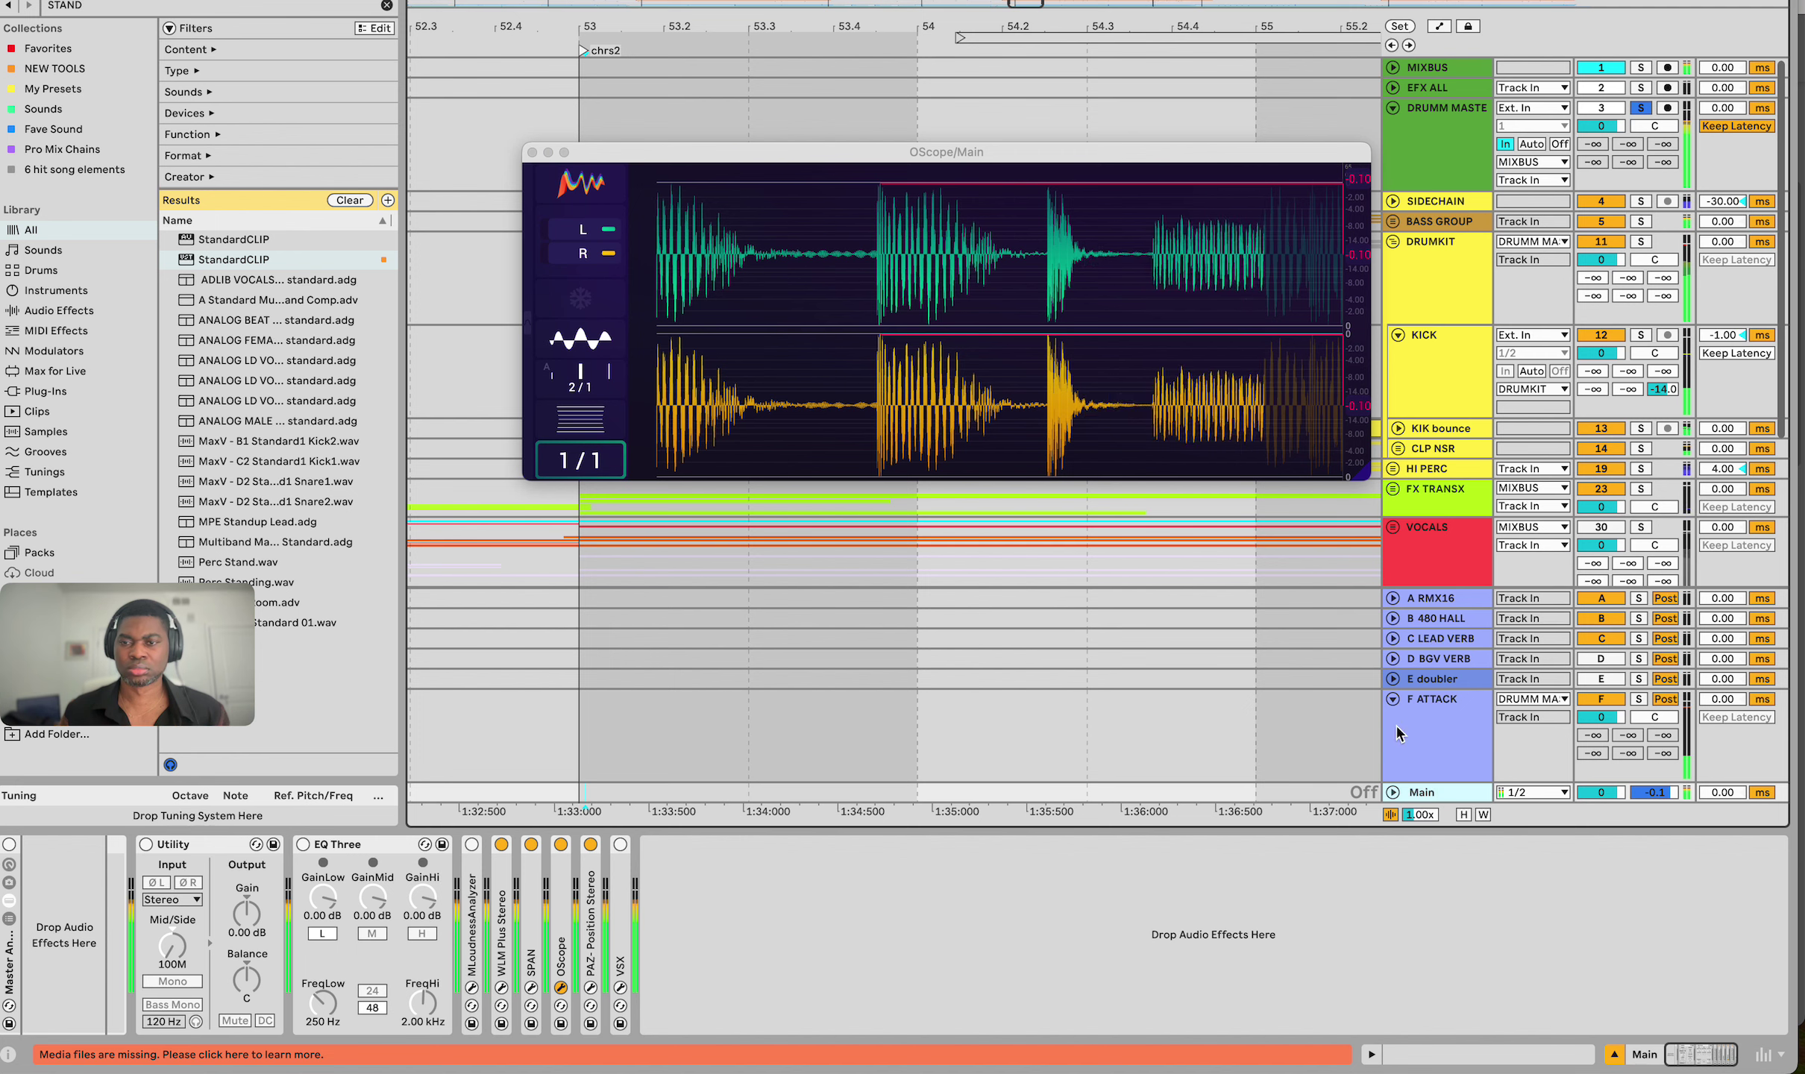
pyautogui.click(1596, 530)
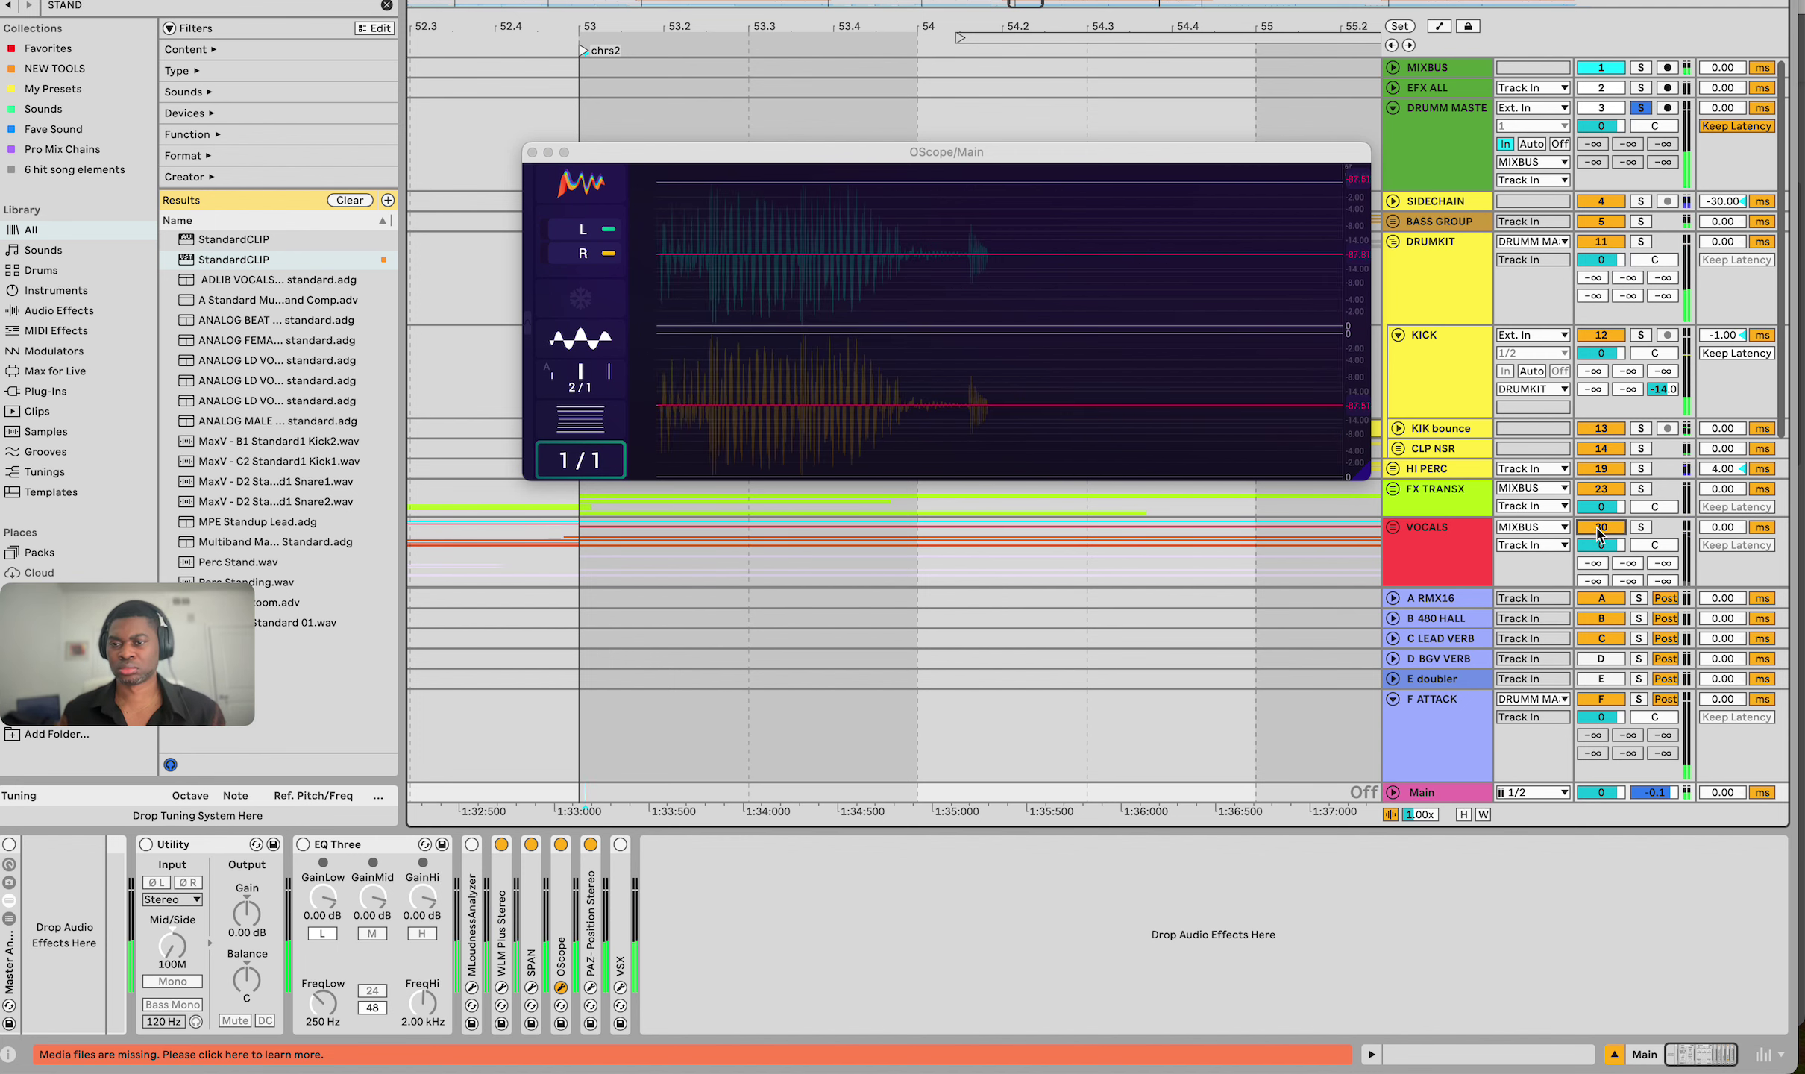
pyautogui.click(1392, 699)
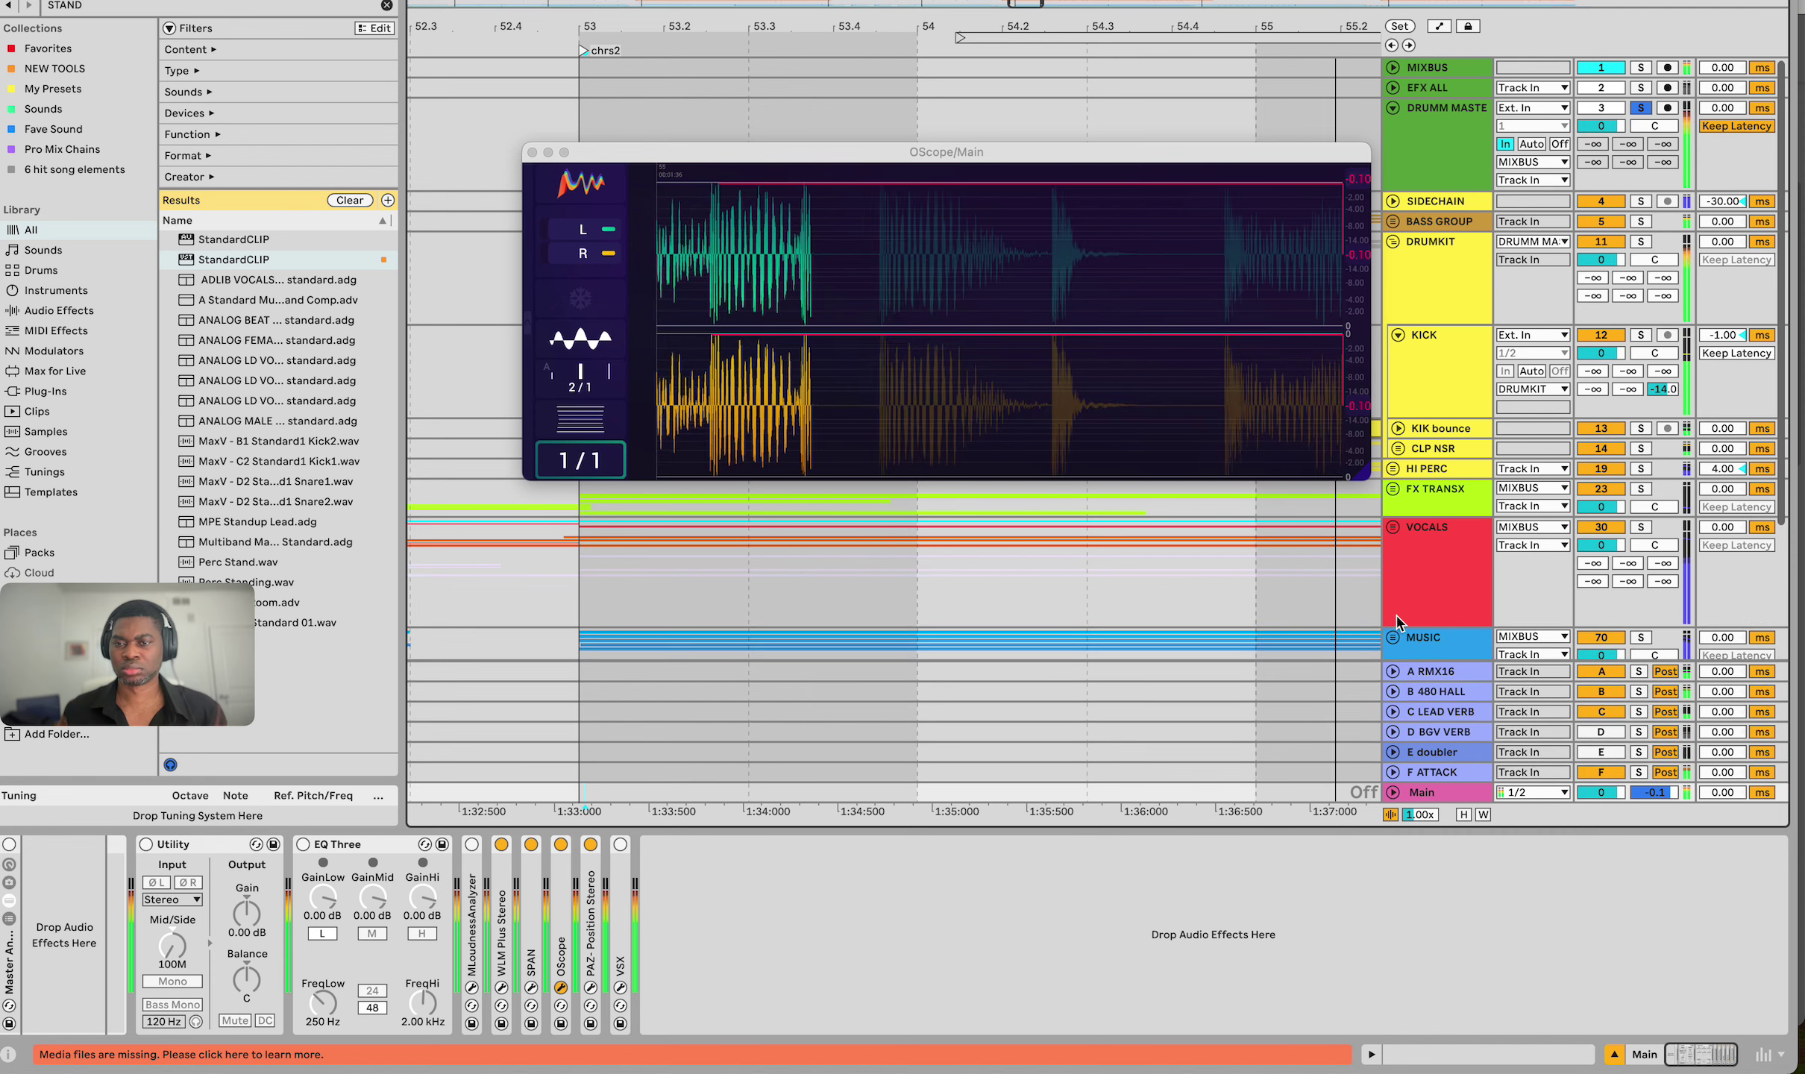
# Unfold the VOCALS group, view the LEADVOX track's device chain, and fold the LEADVOX track
pyautogui.click(1421, 574)
pyautogui.scroll(-1, 1421, 575)
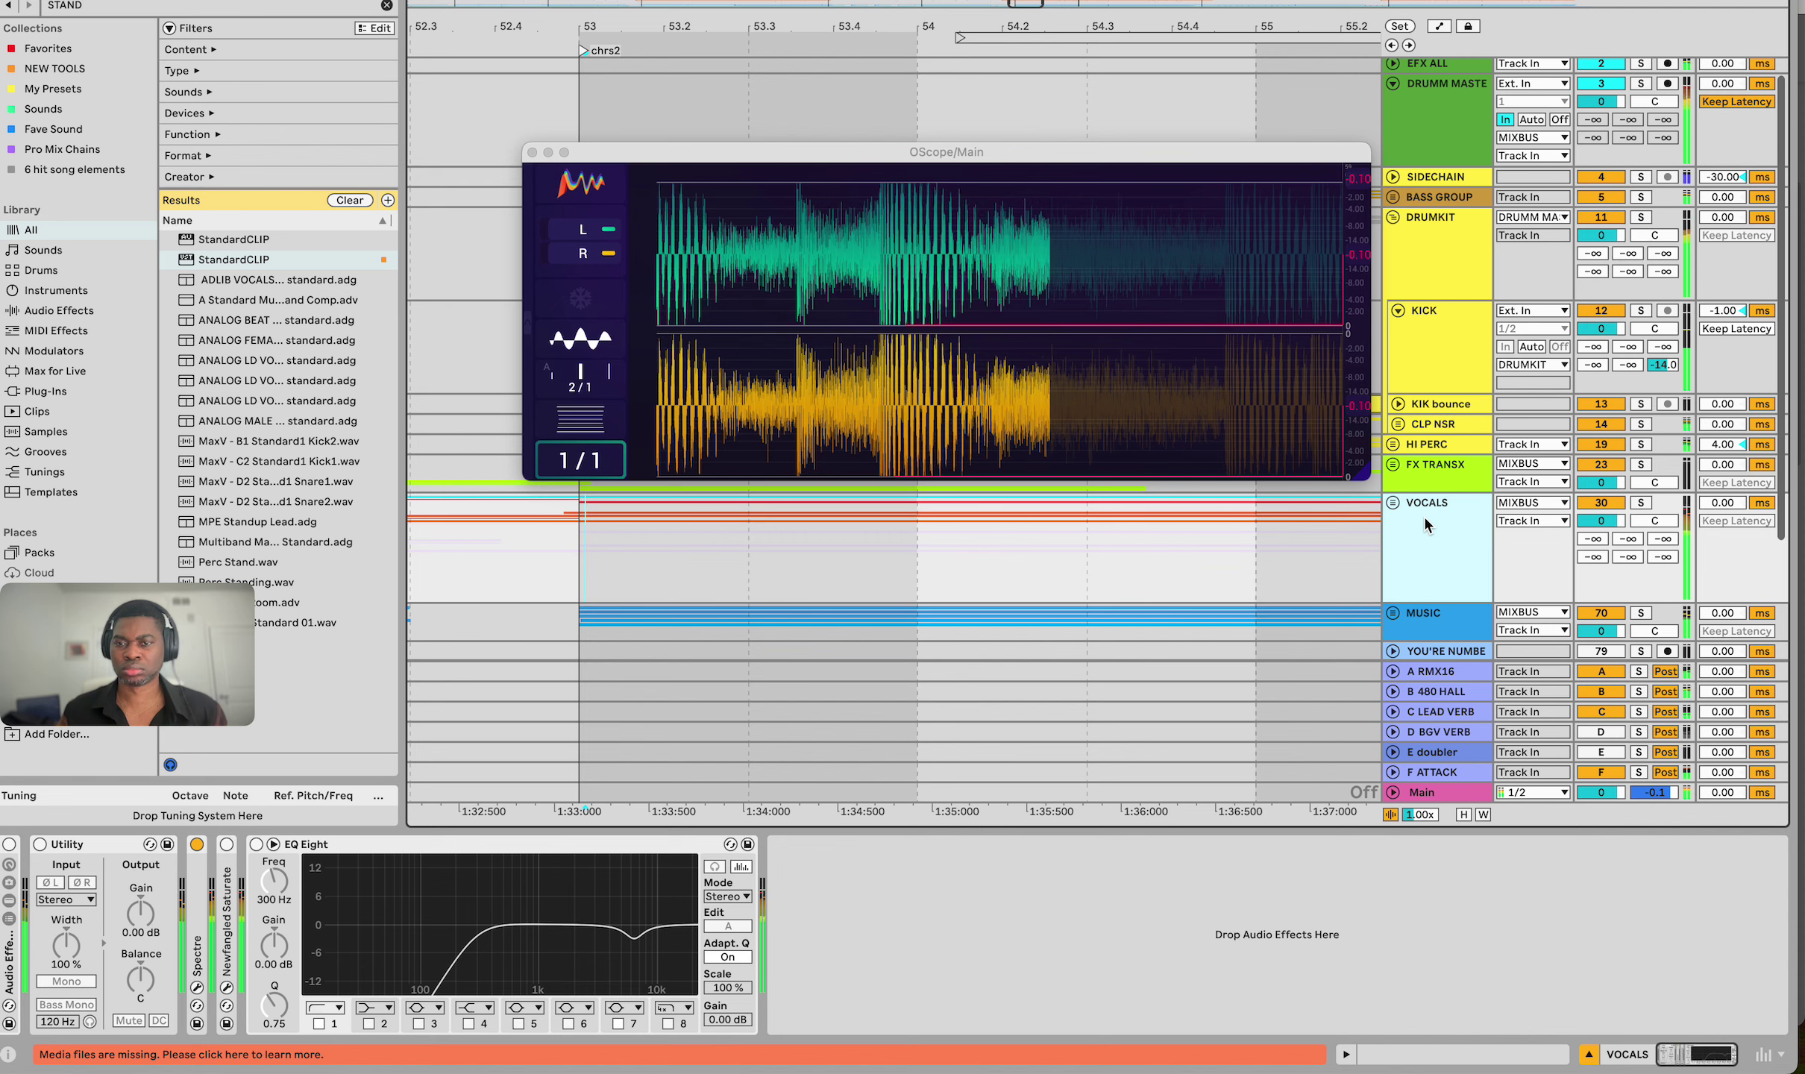
pyautogui.scroll(-2, 1423, 513)
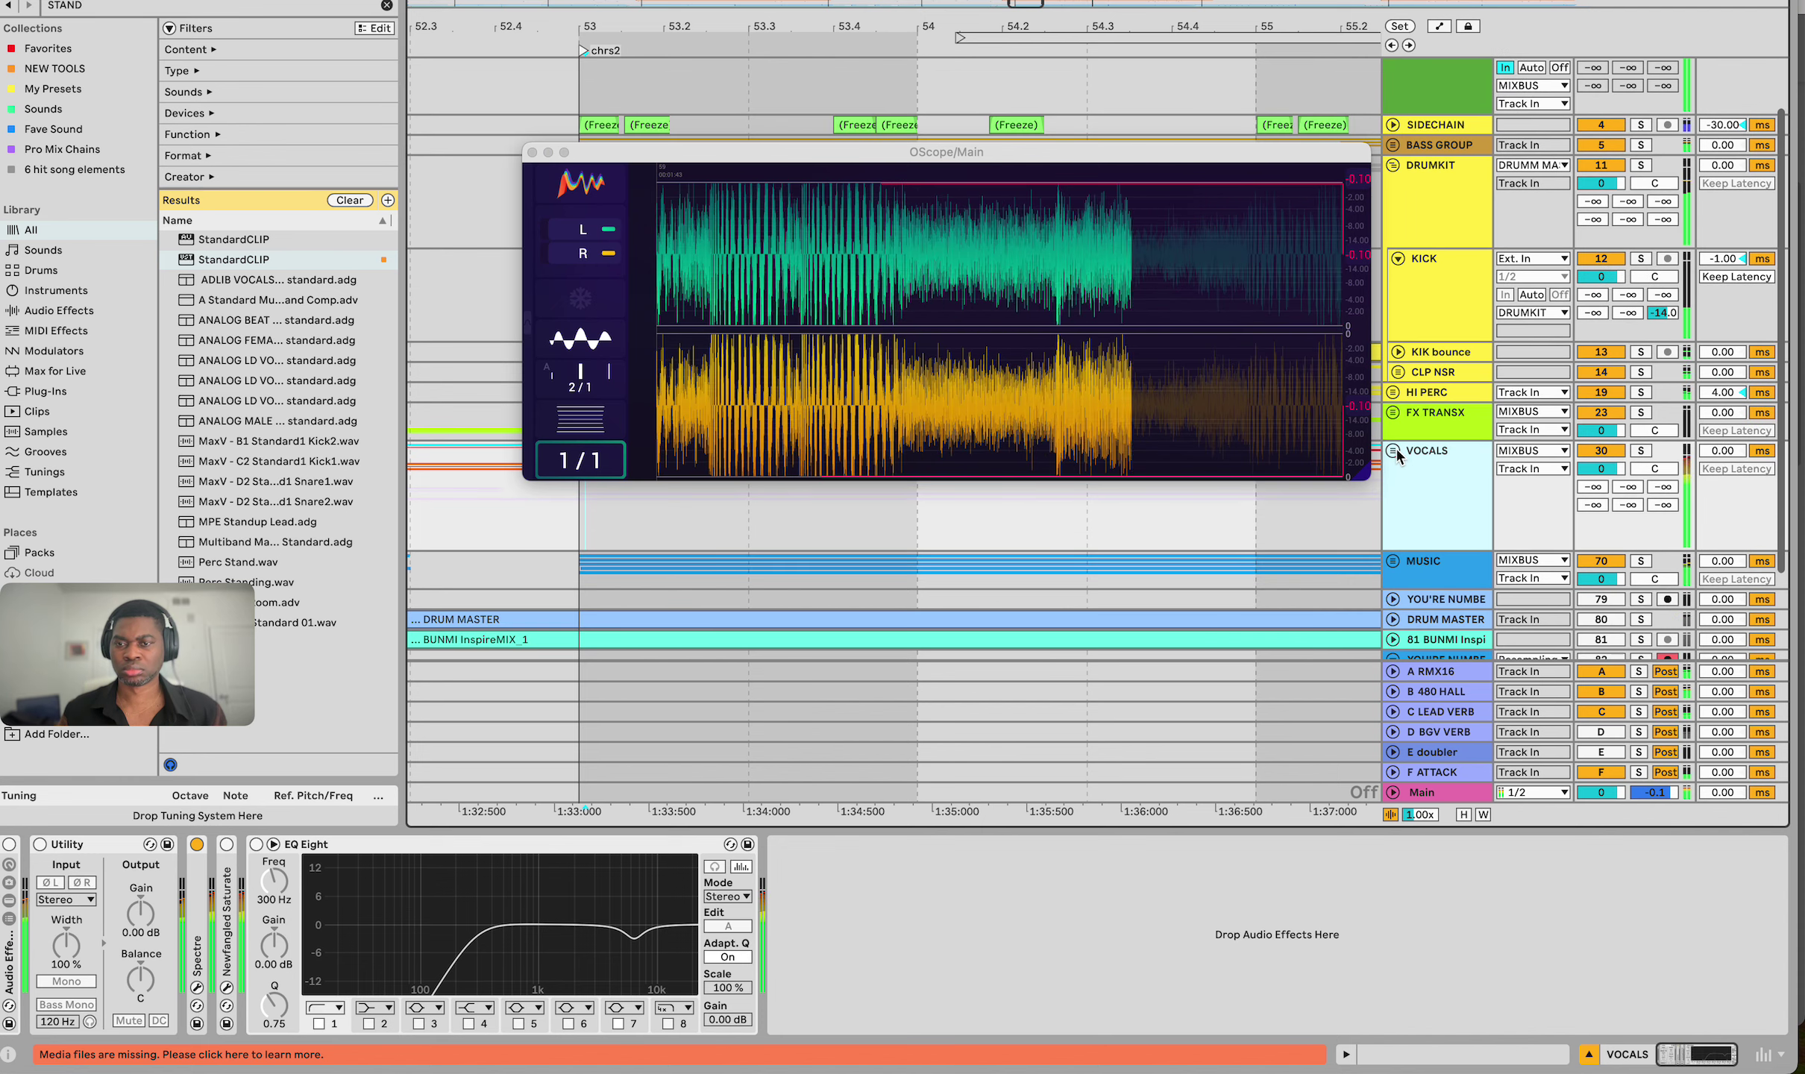
pyautogui.click(1392, 451)
pyautogui.scroll(-3, 1417, 500)
pyautogui.click(1421, 512)
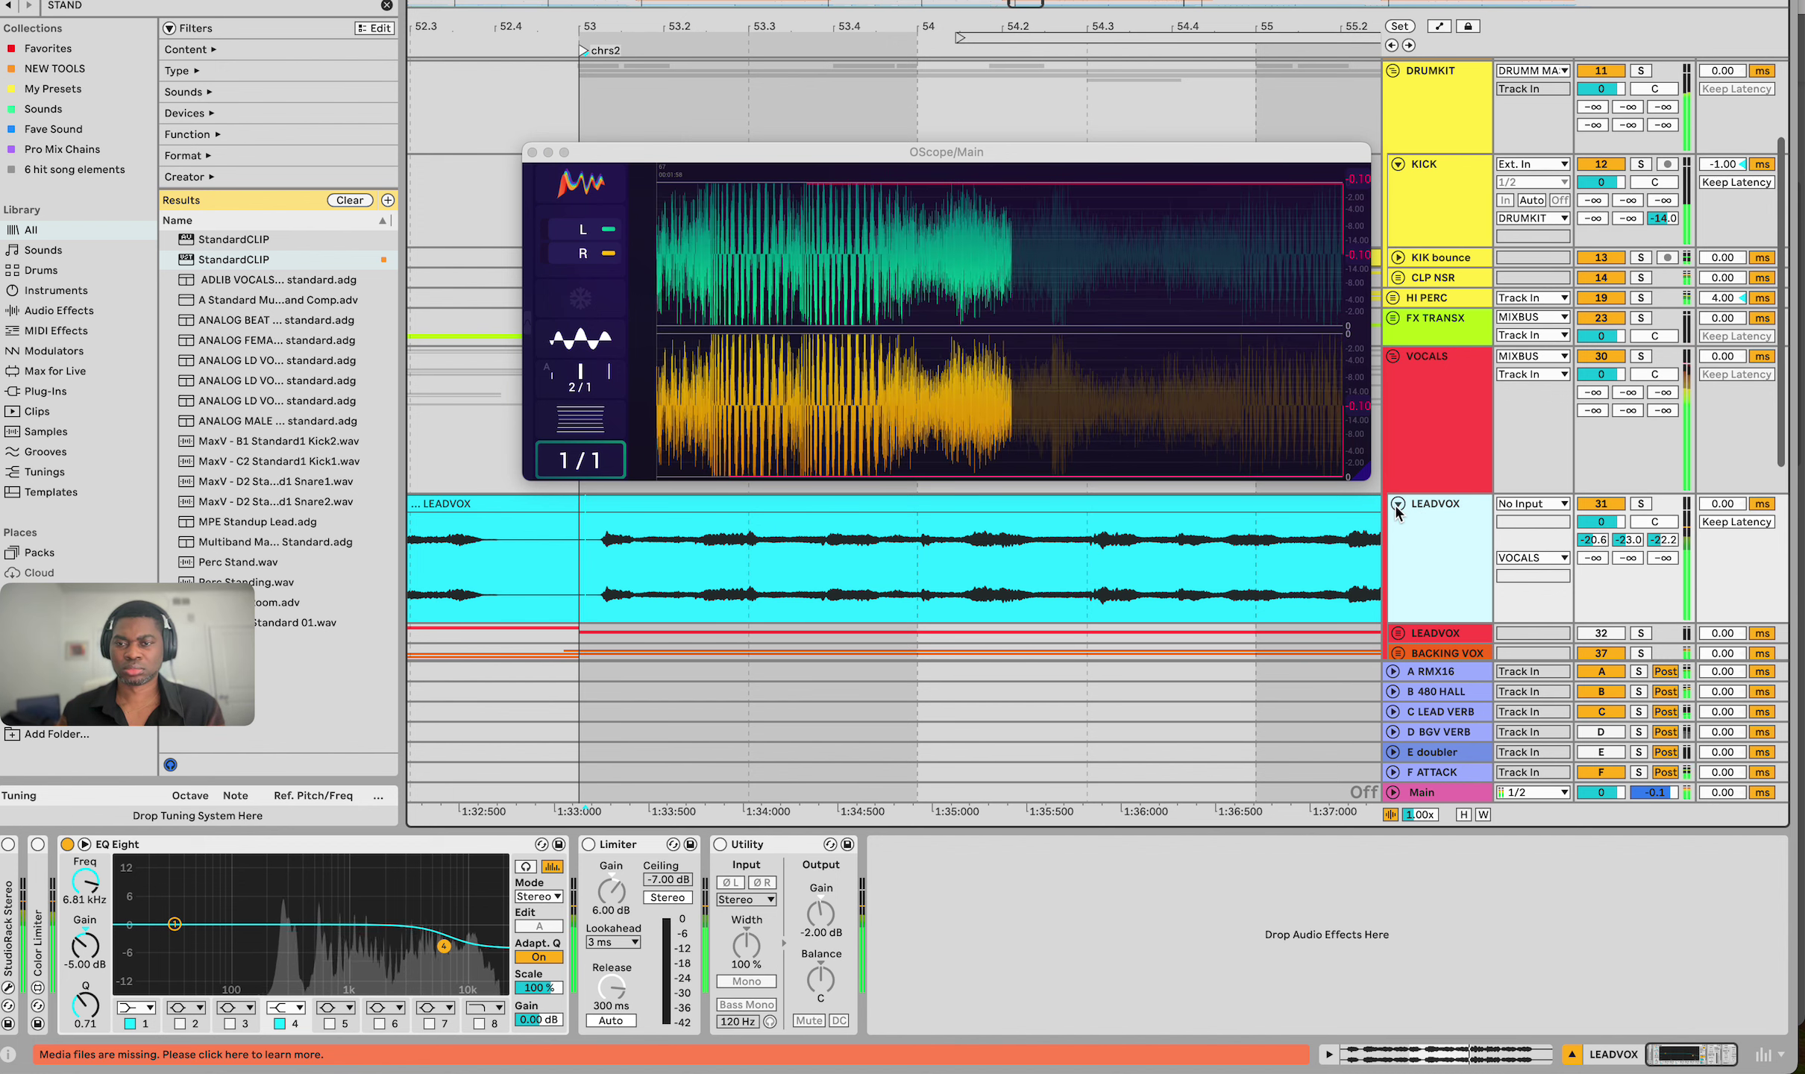
pyautogui.click(1398, 504)
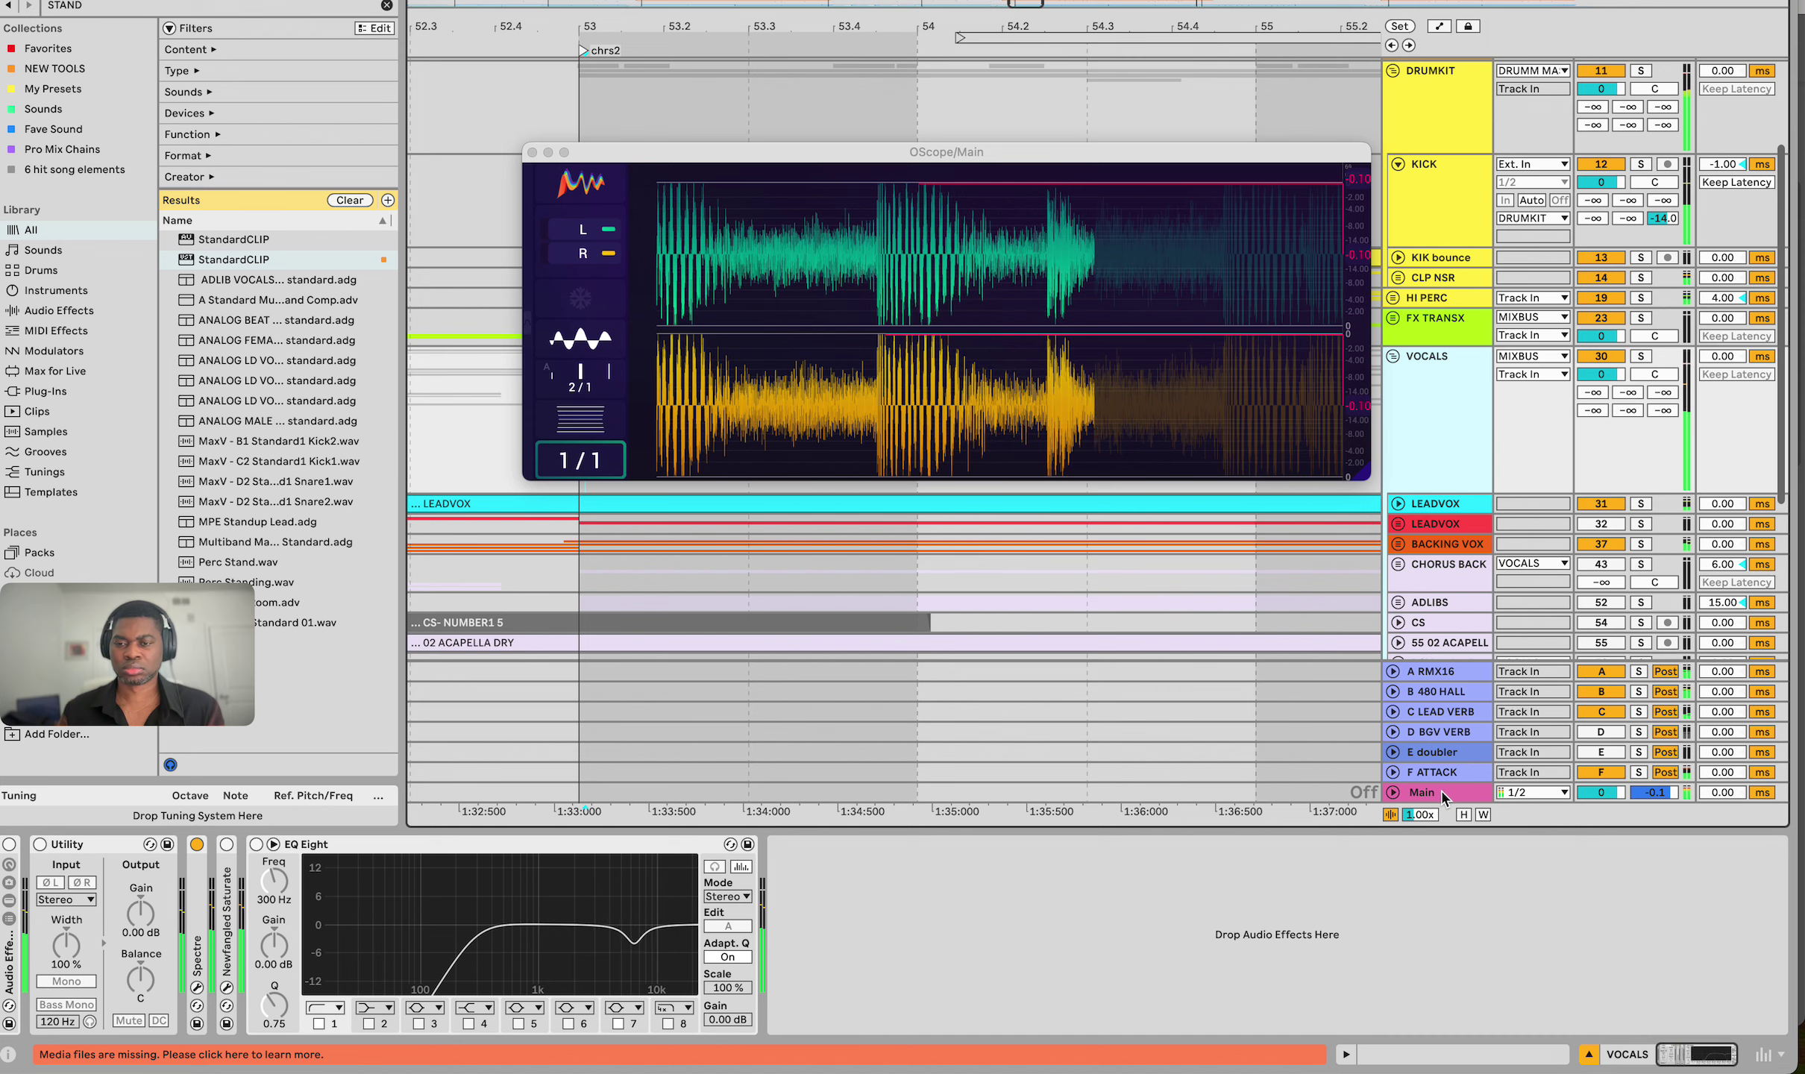
# Enable EQ Three on the Main track, isolate its mid band, and listen at a higher system volume
pyautogui.click(1320, 791)
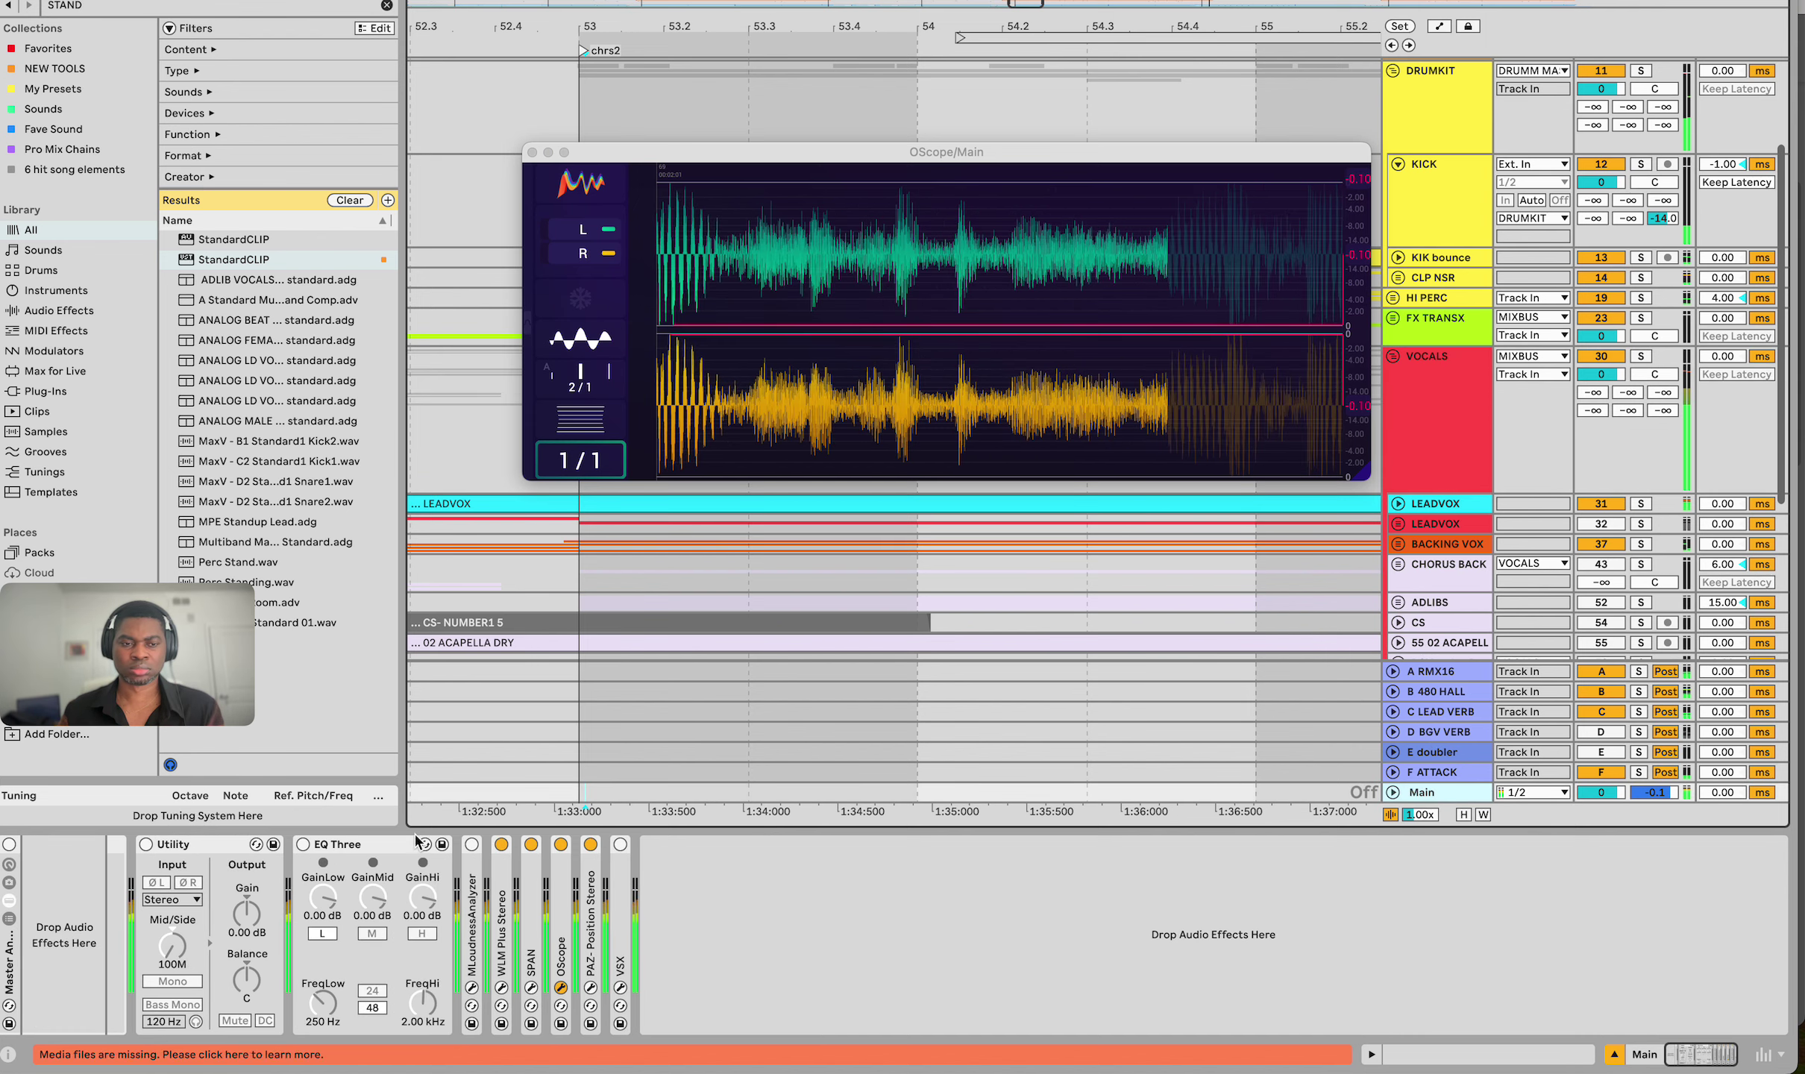
pyautogui.click(302, 844)
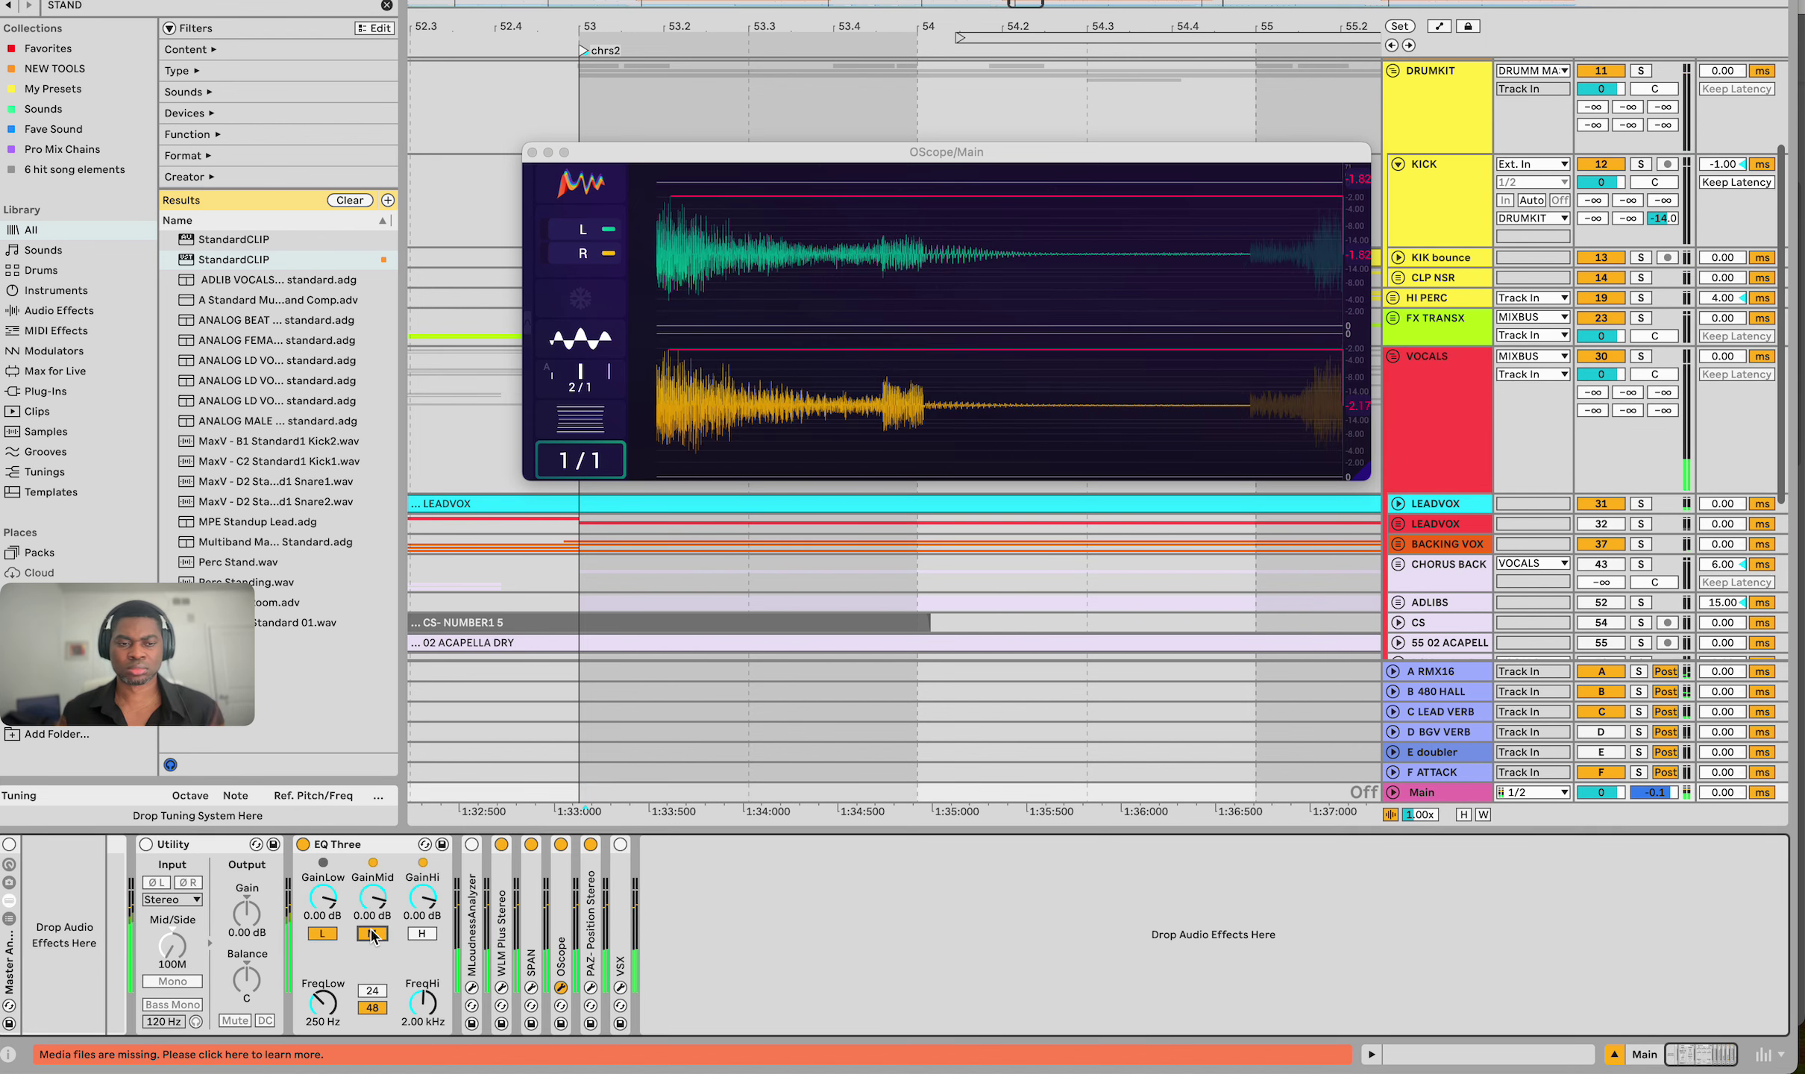
pyautogui.click(316, 934)
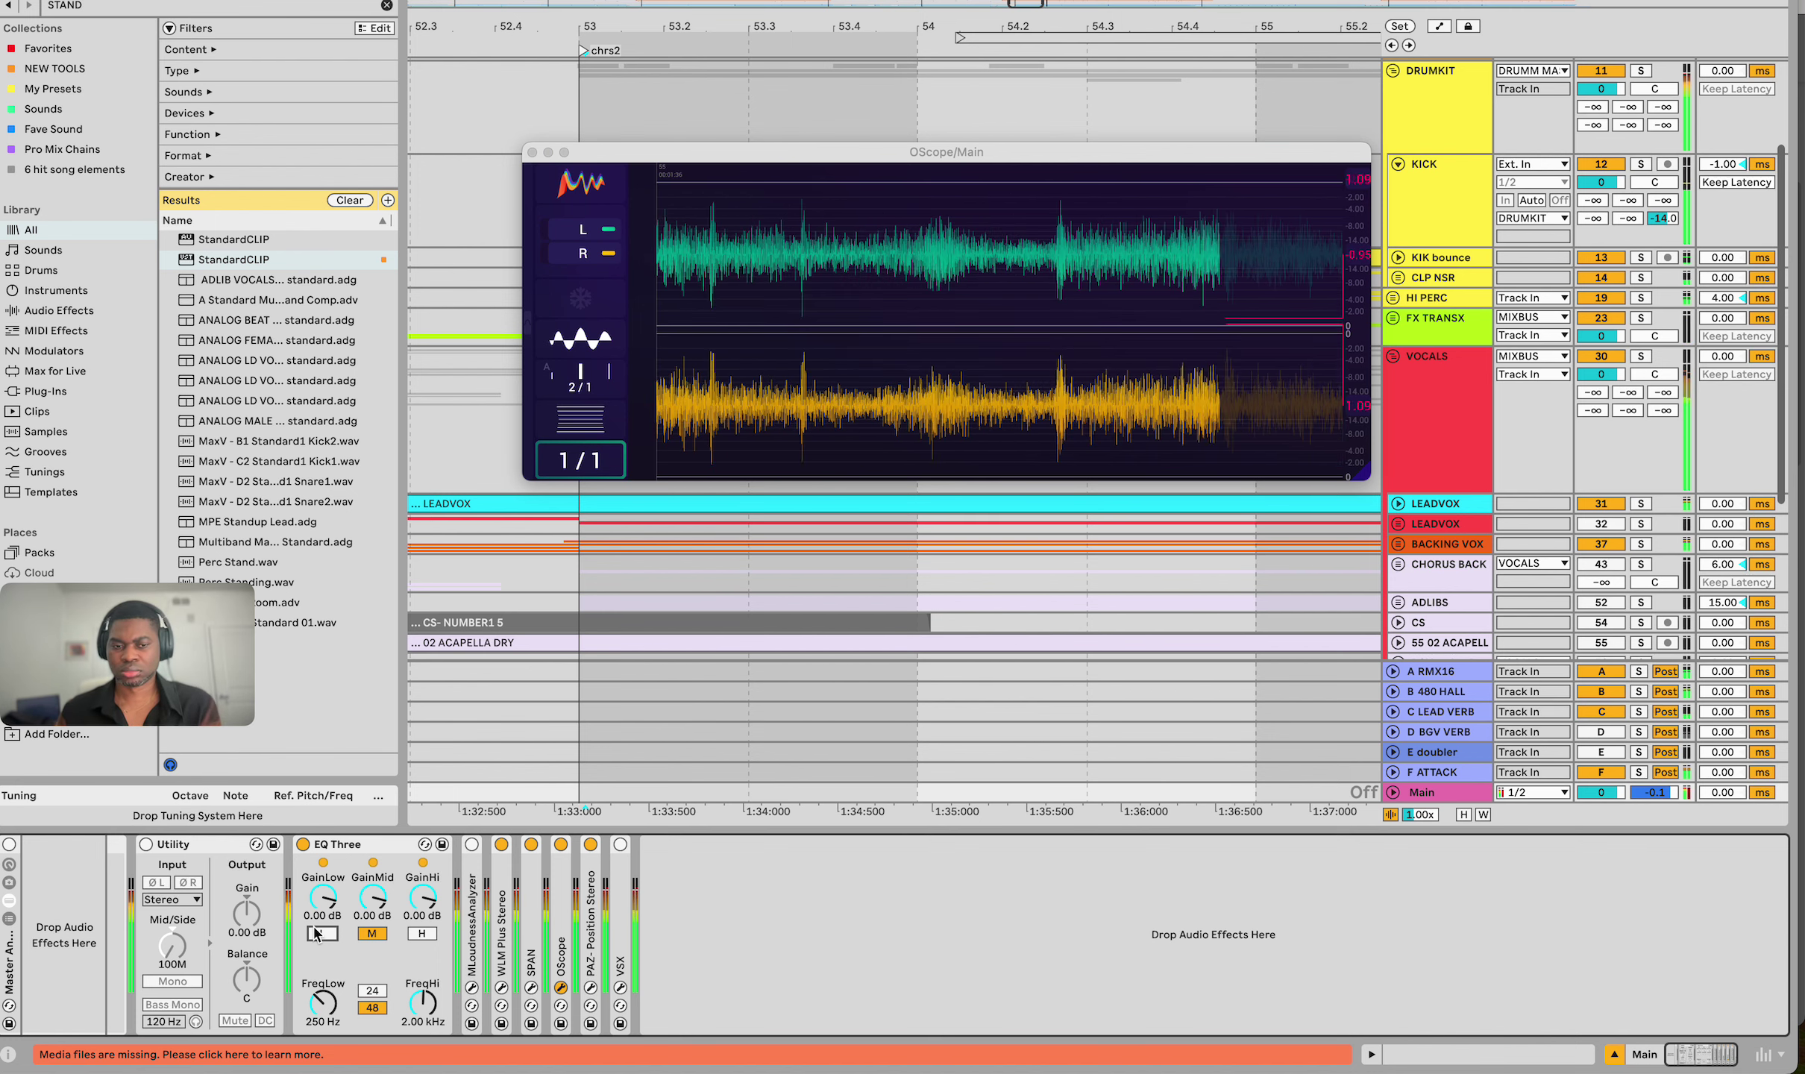
pyautogui.press('XF86AudioRaiseVolume')
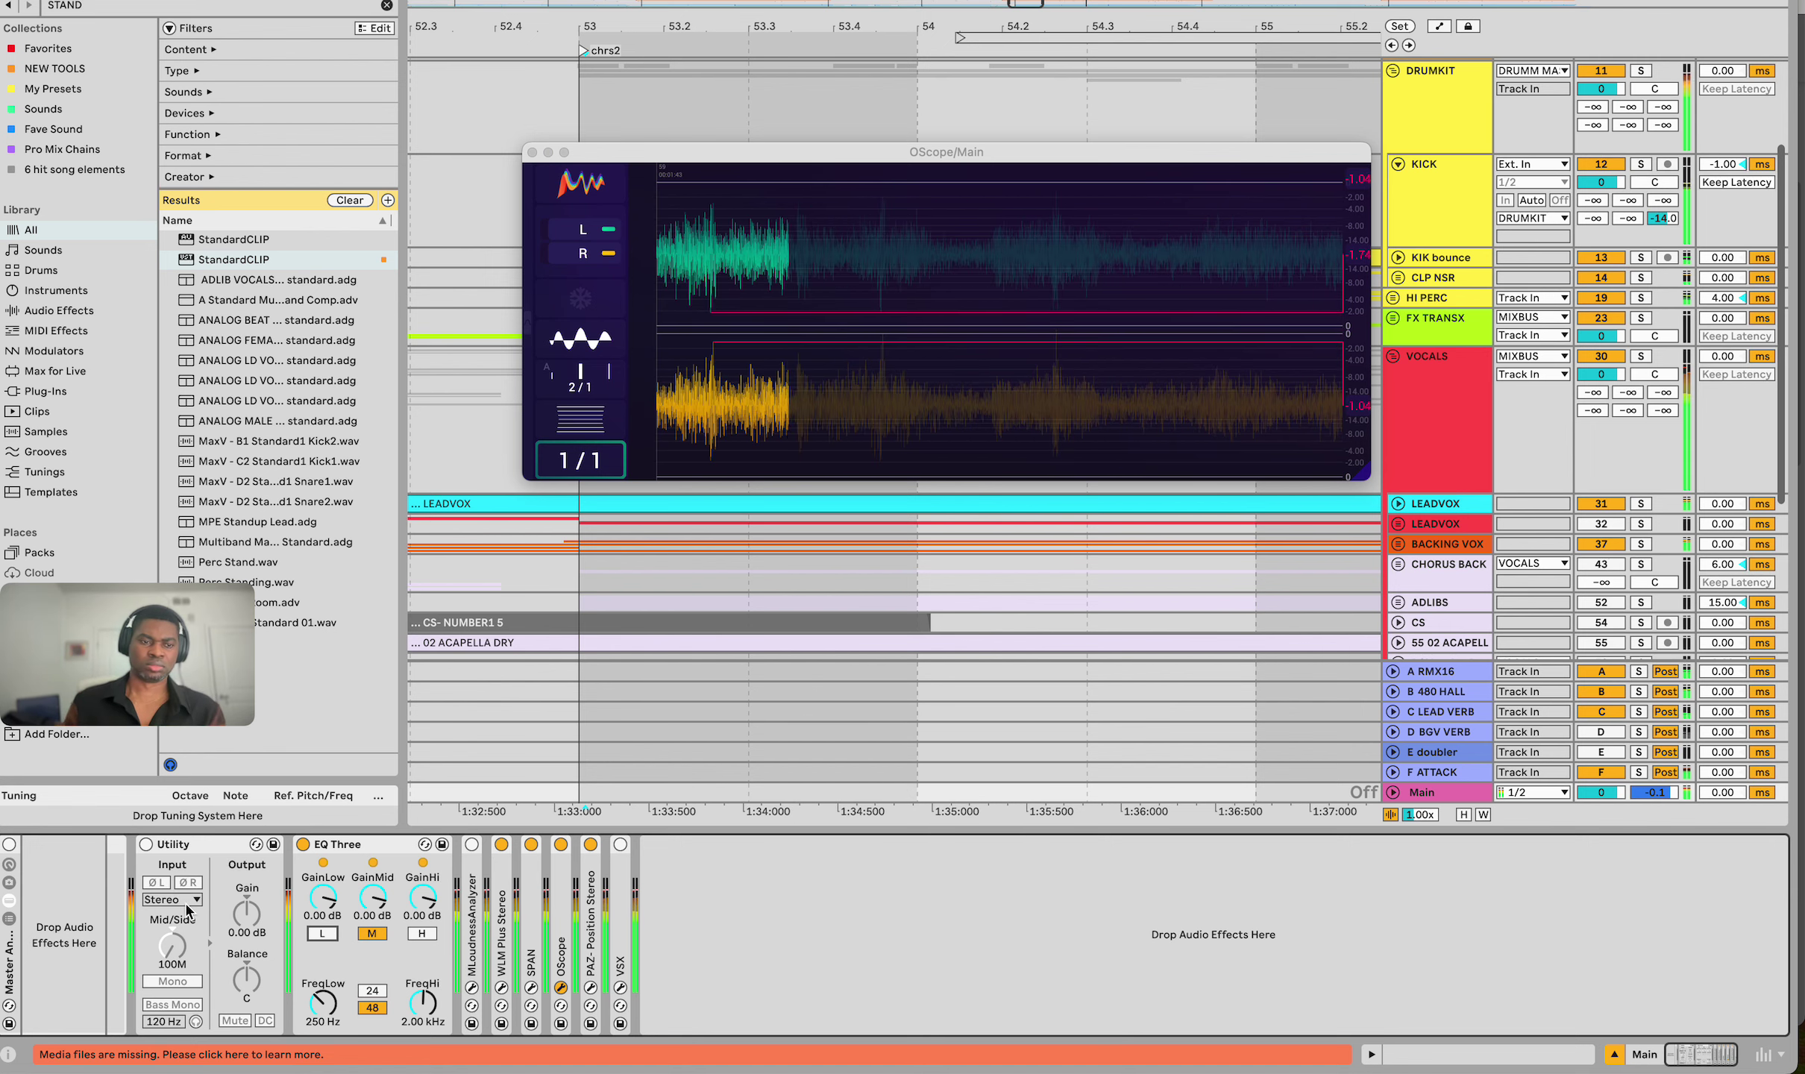
# Enable the Main track's Utility in mono and bypass EQ Three
pyautogui.click(145, 844)
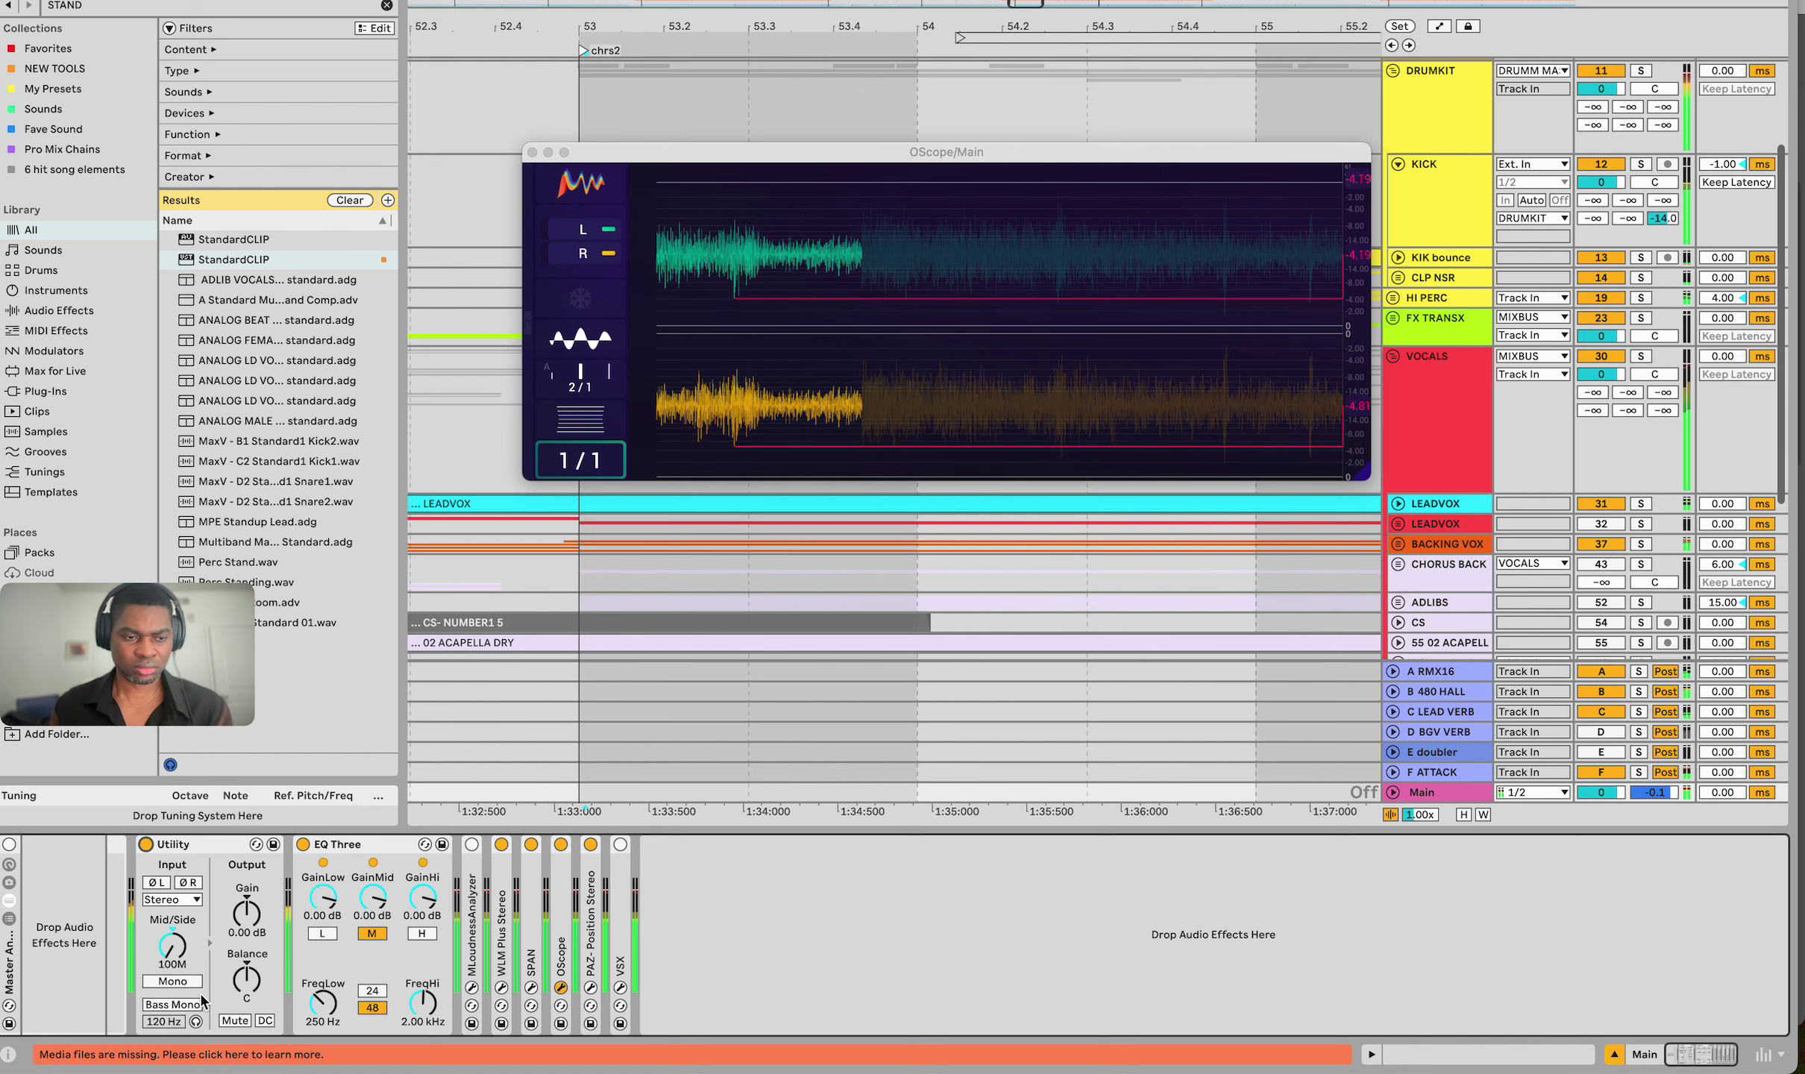
pyautogui.click(175, 981)
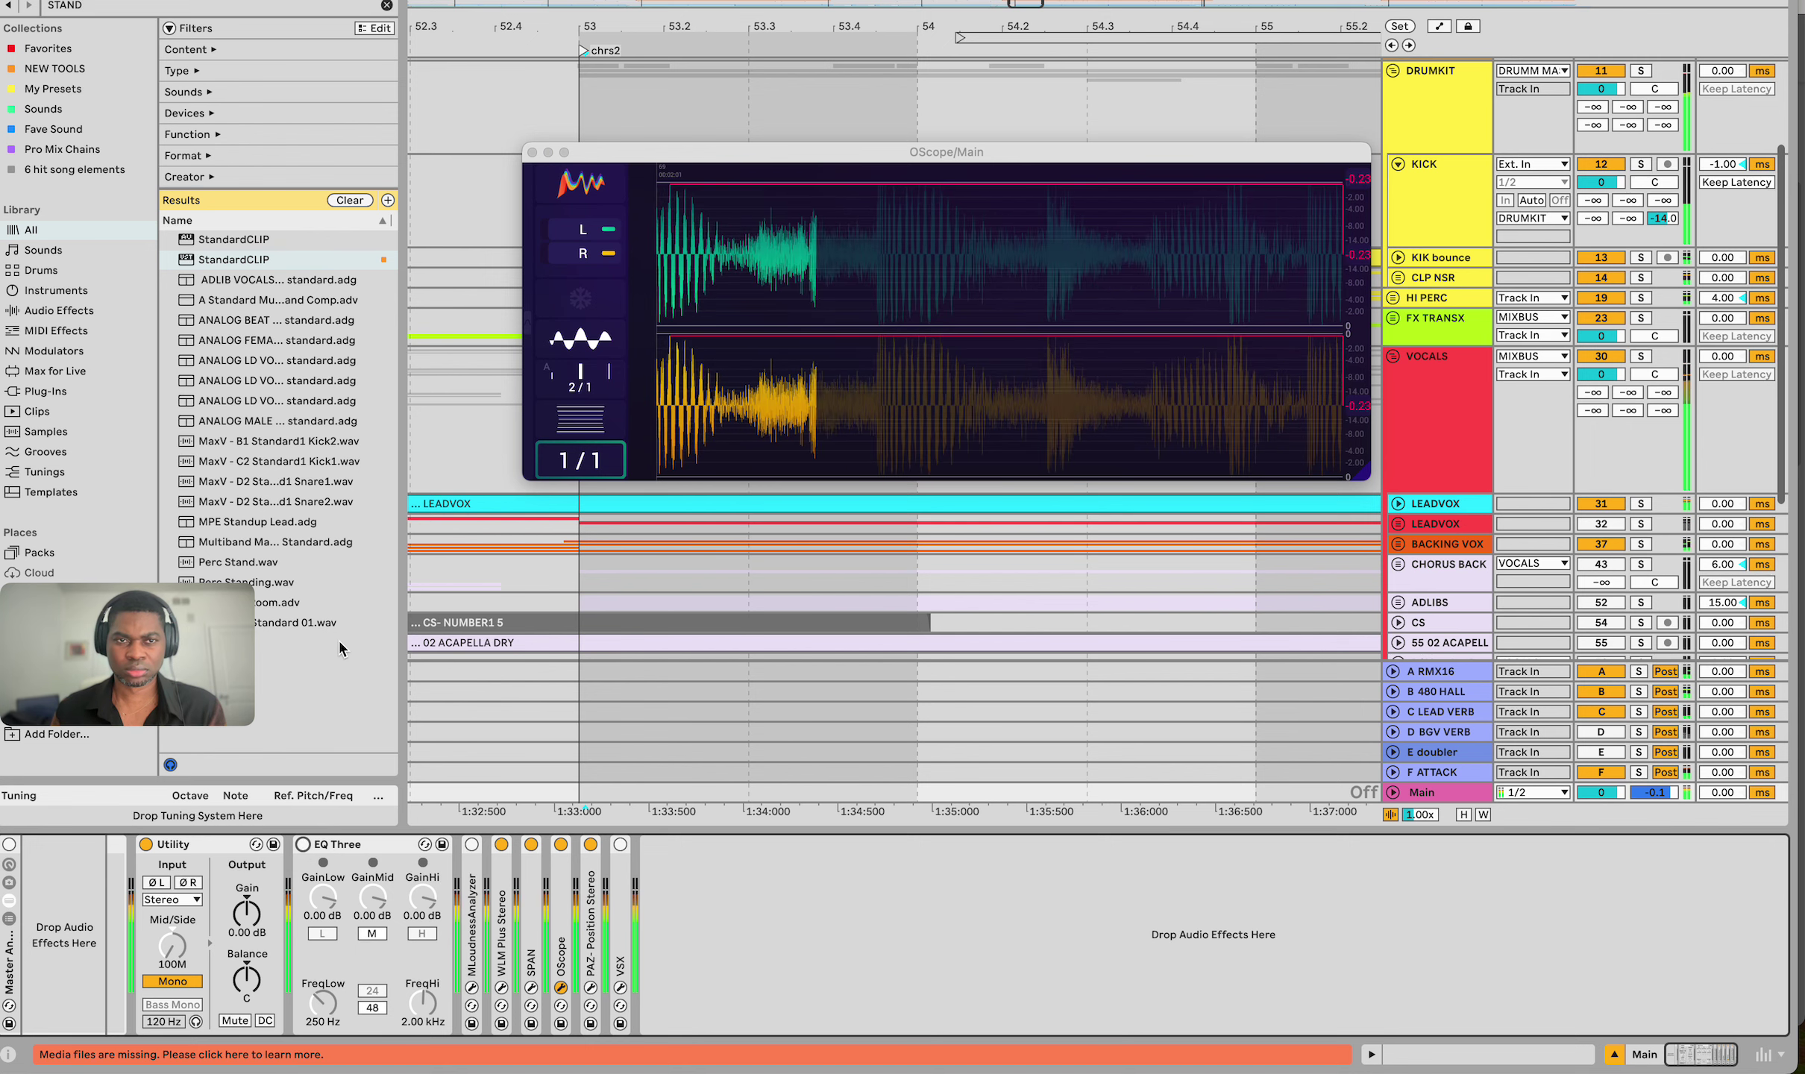
# Play the song in mono from the V2 marker at 37.1.1
pyautogui.moveTo(645, 11); pyautogui.dragTo(645, 142)
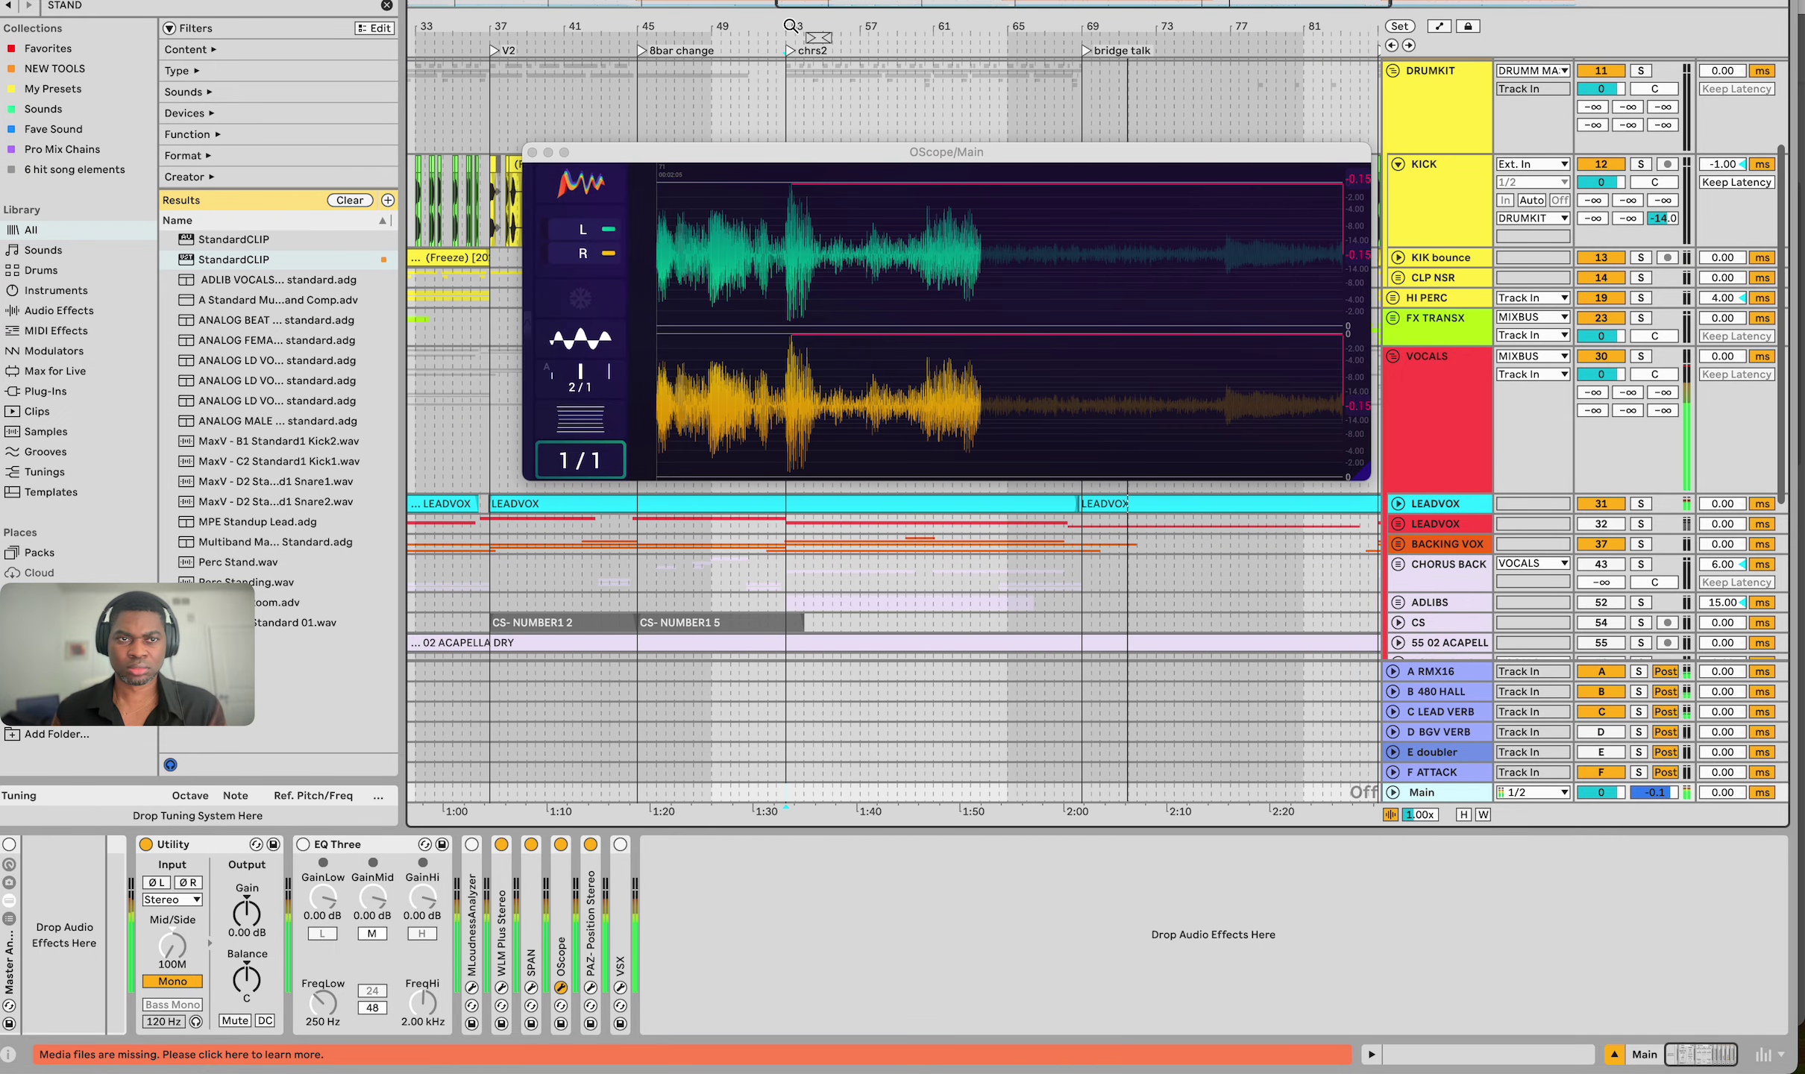
pyautogui.click(494, 103)
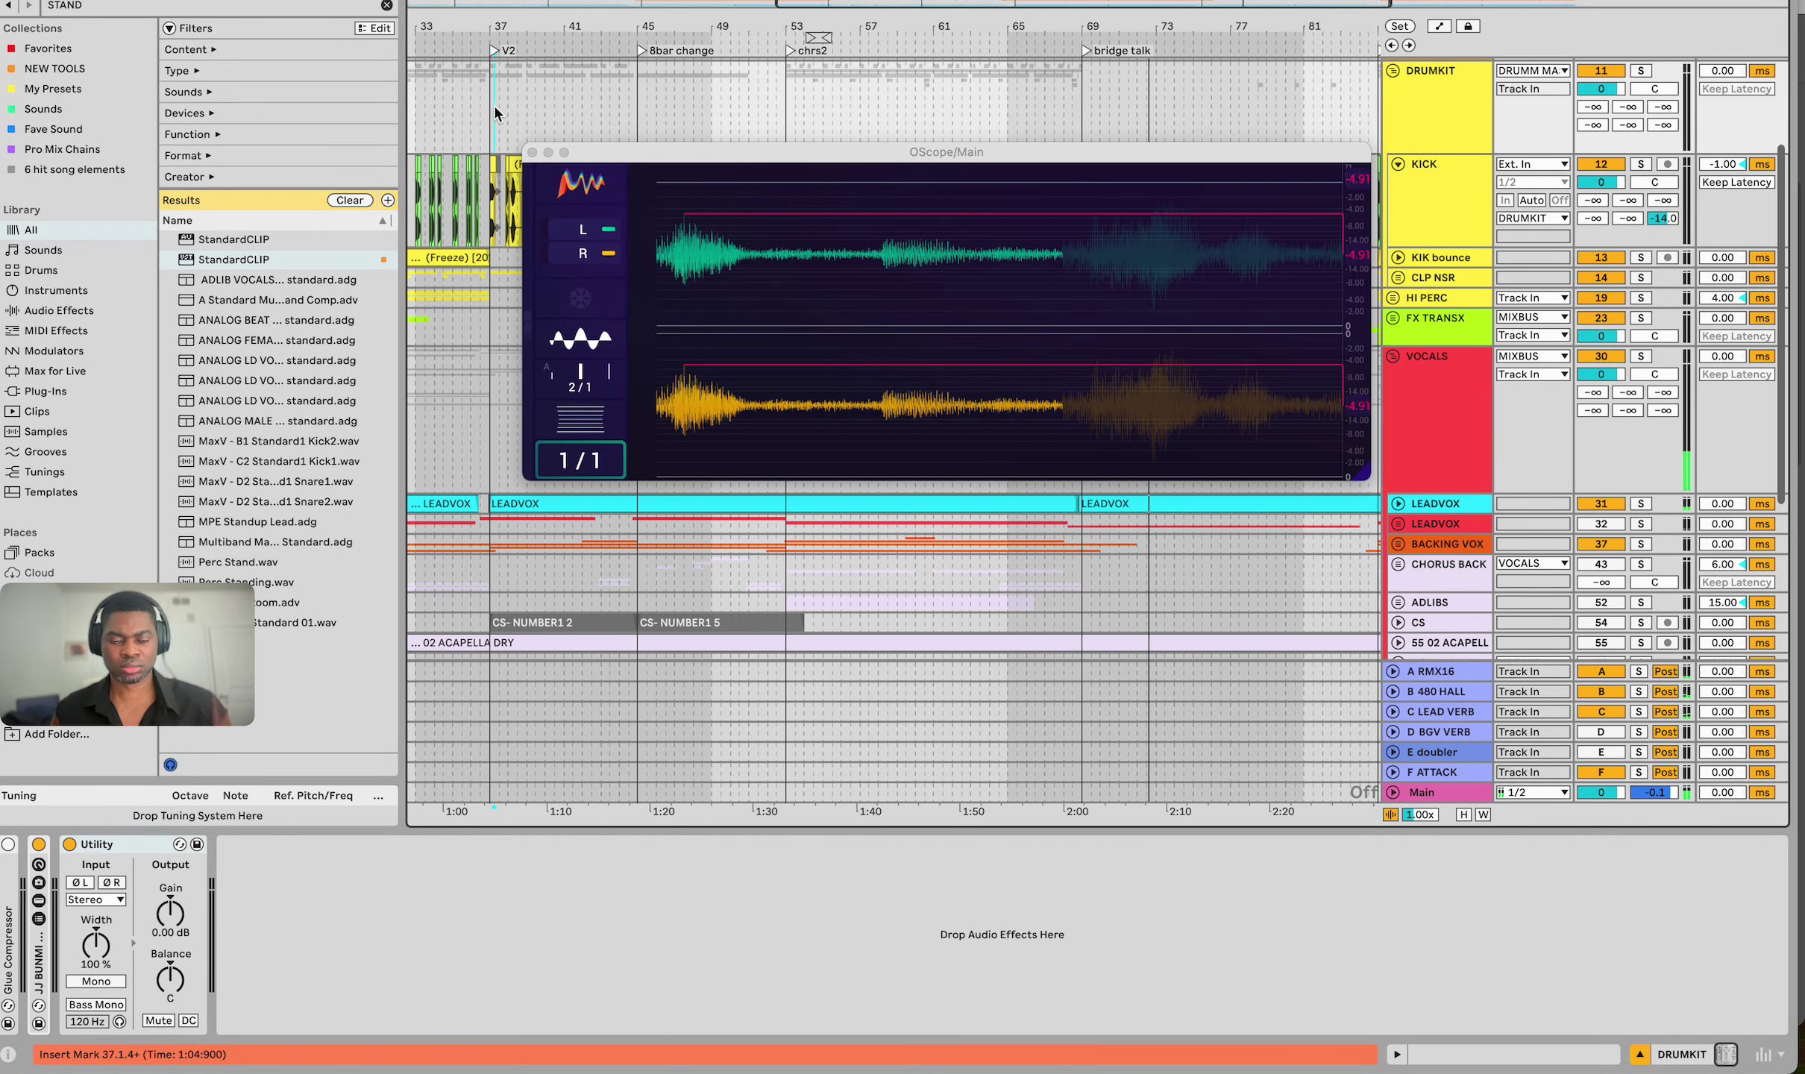
pyautogui.click(489, 118)
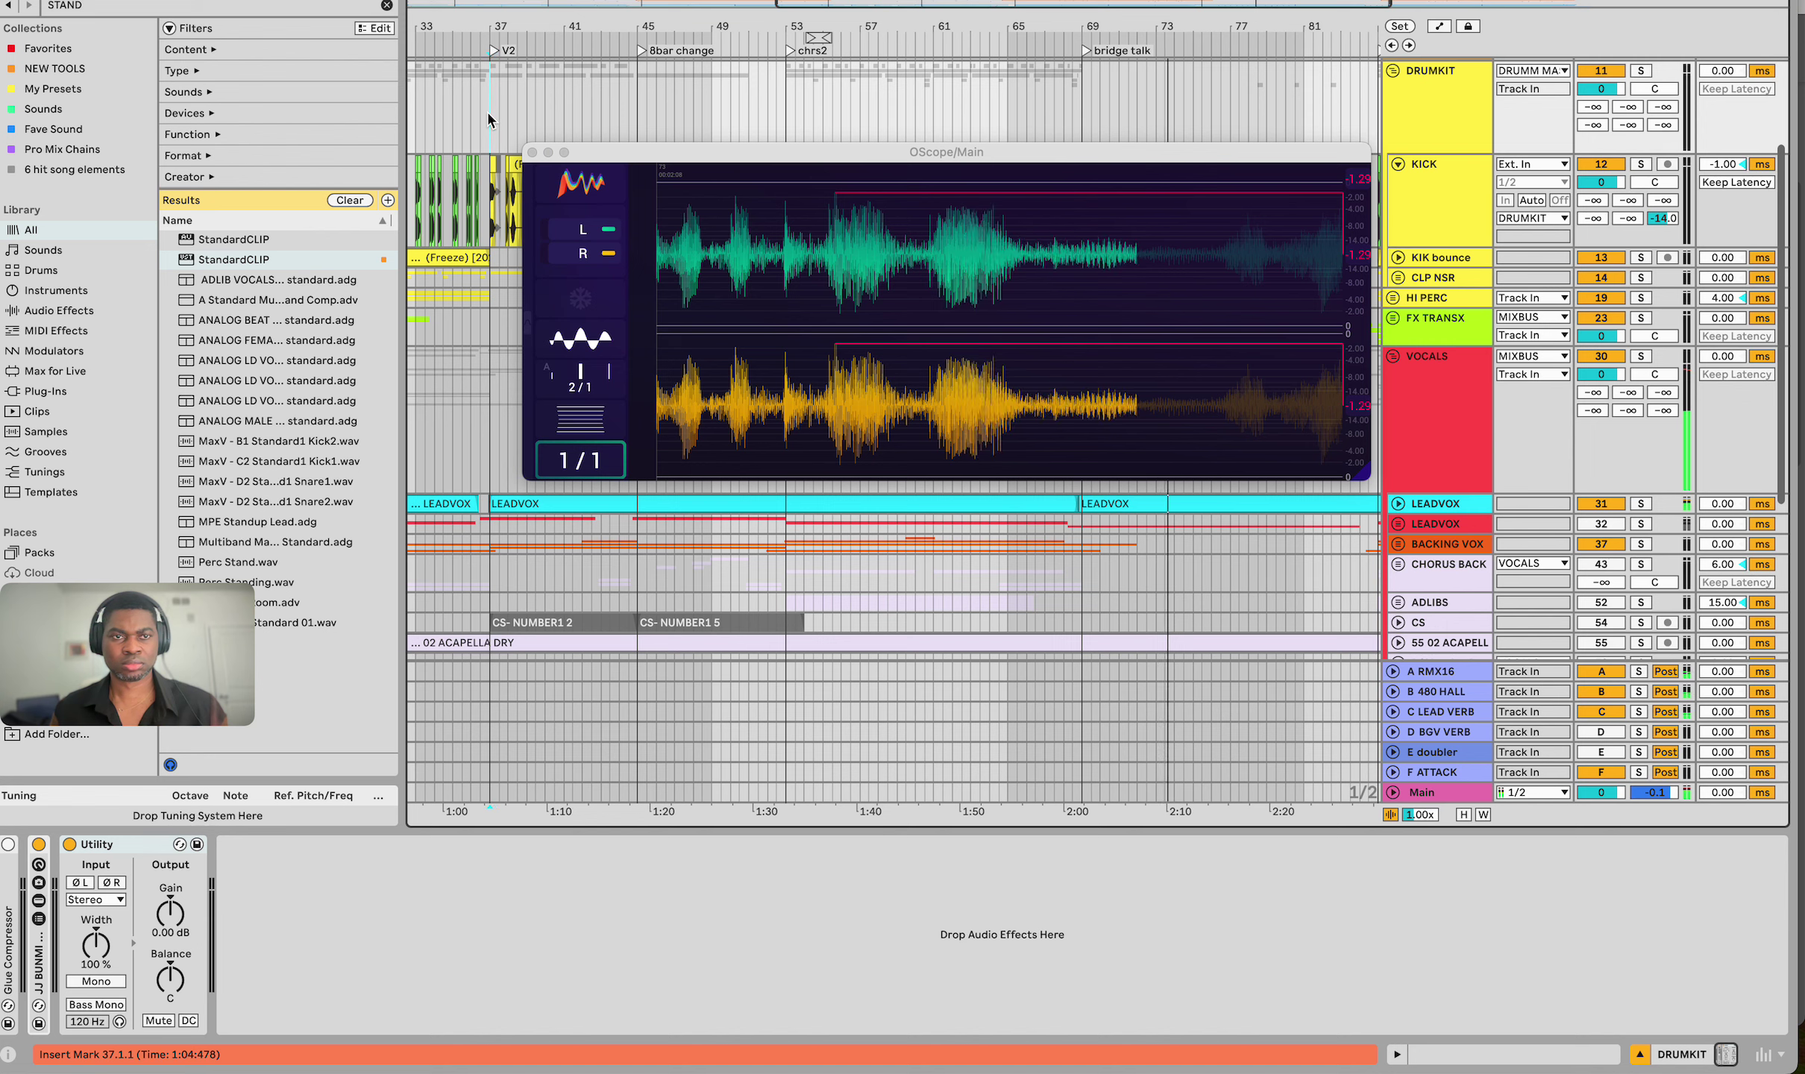
pyautogui.press('space')
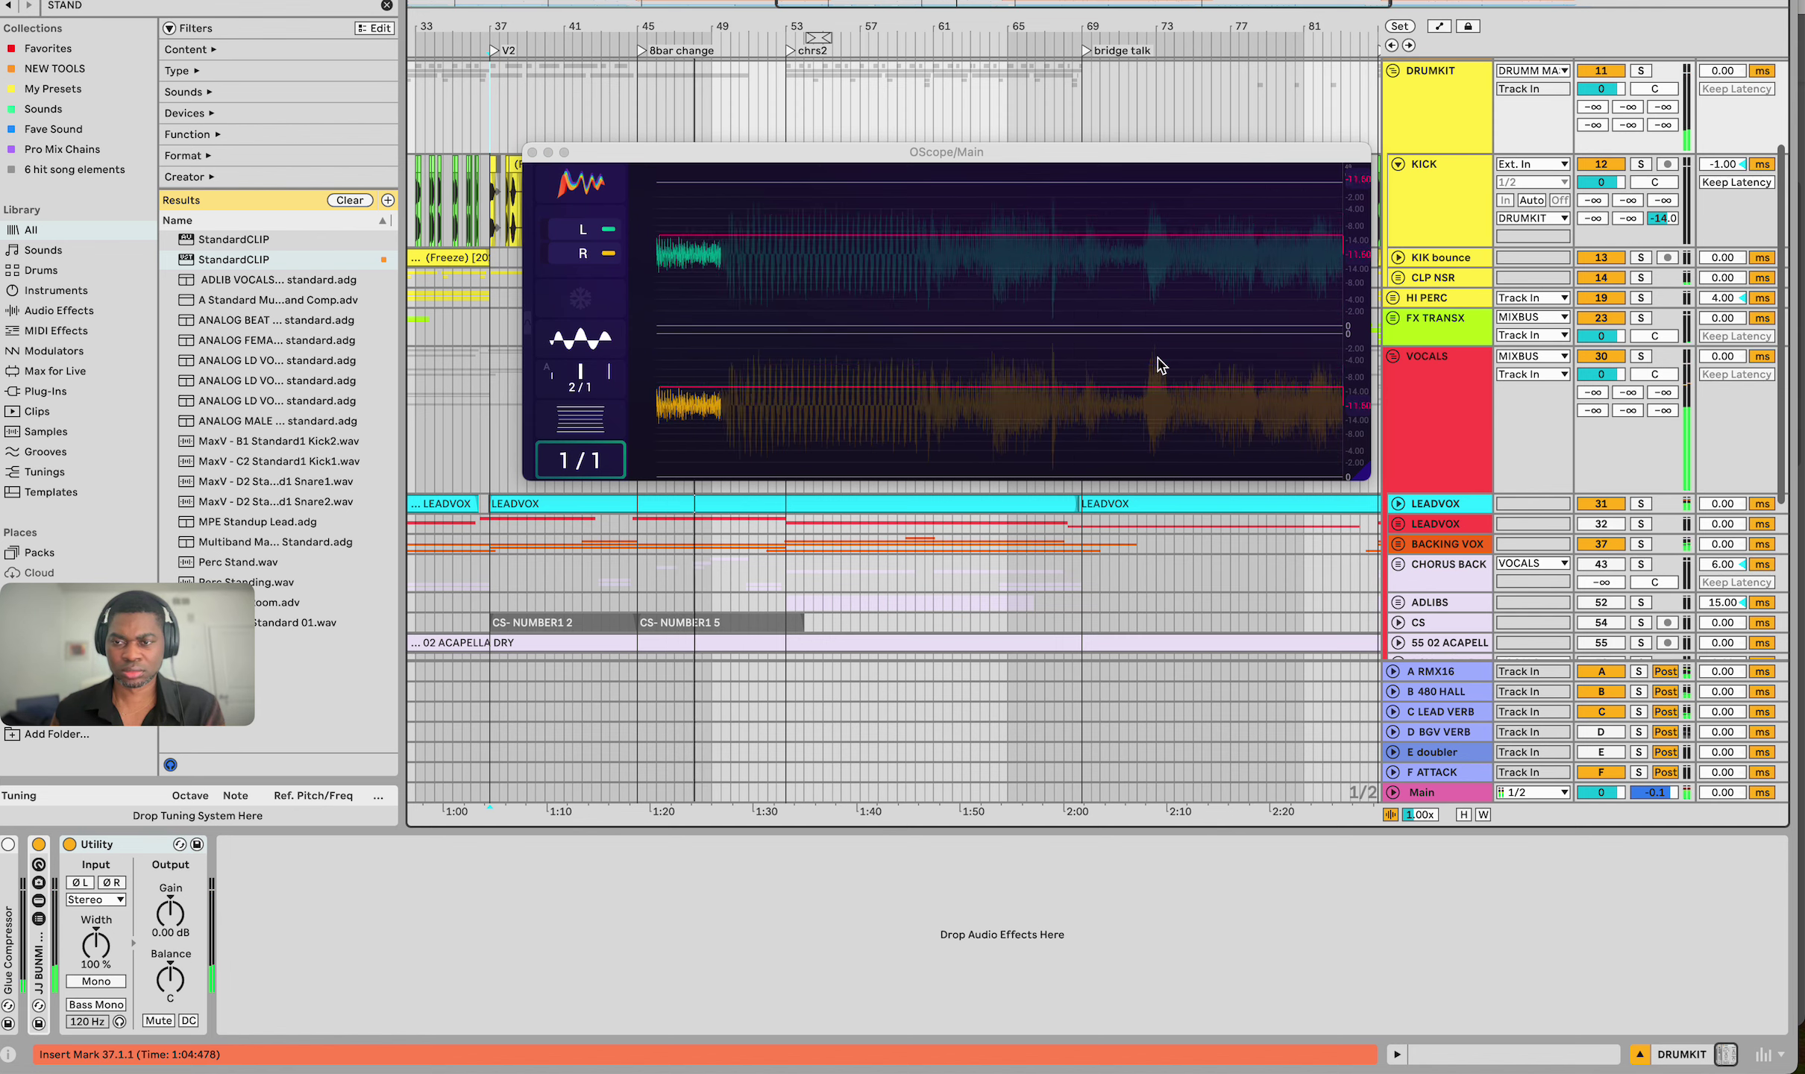
# Set the Utility gain on the BACKING VOX group to -1.11 dB and check the balance at different system volumes
pyautogui.click(1434, 546)
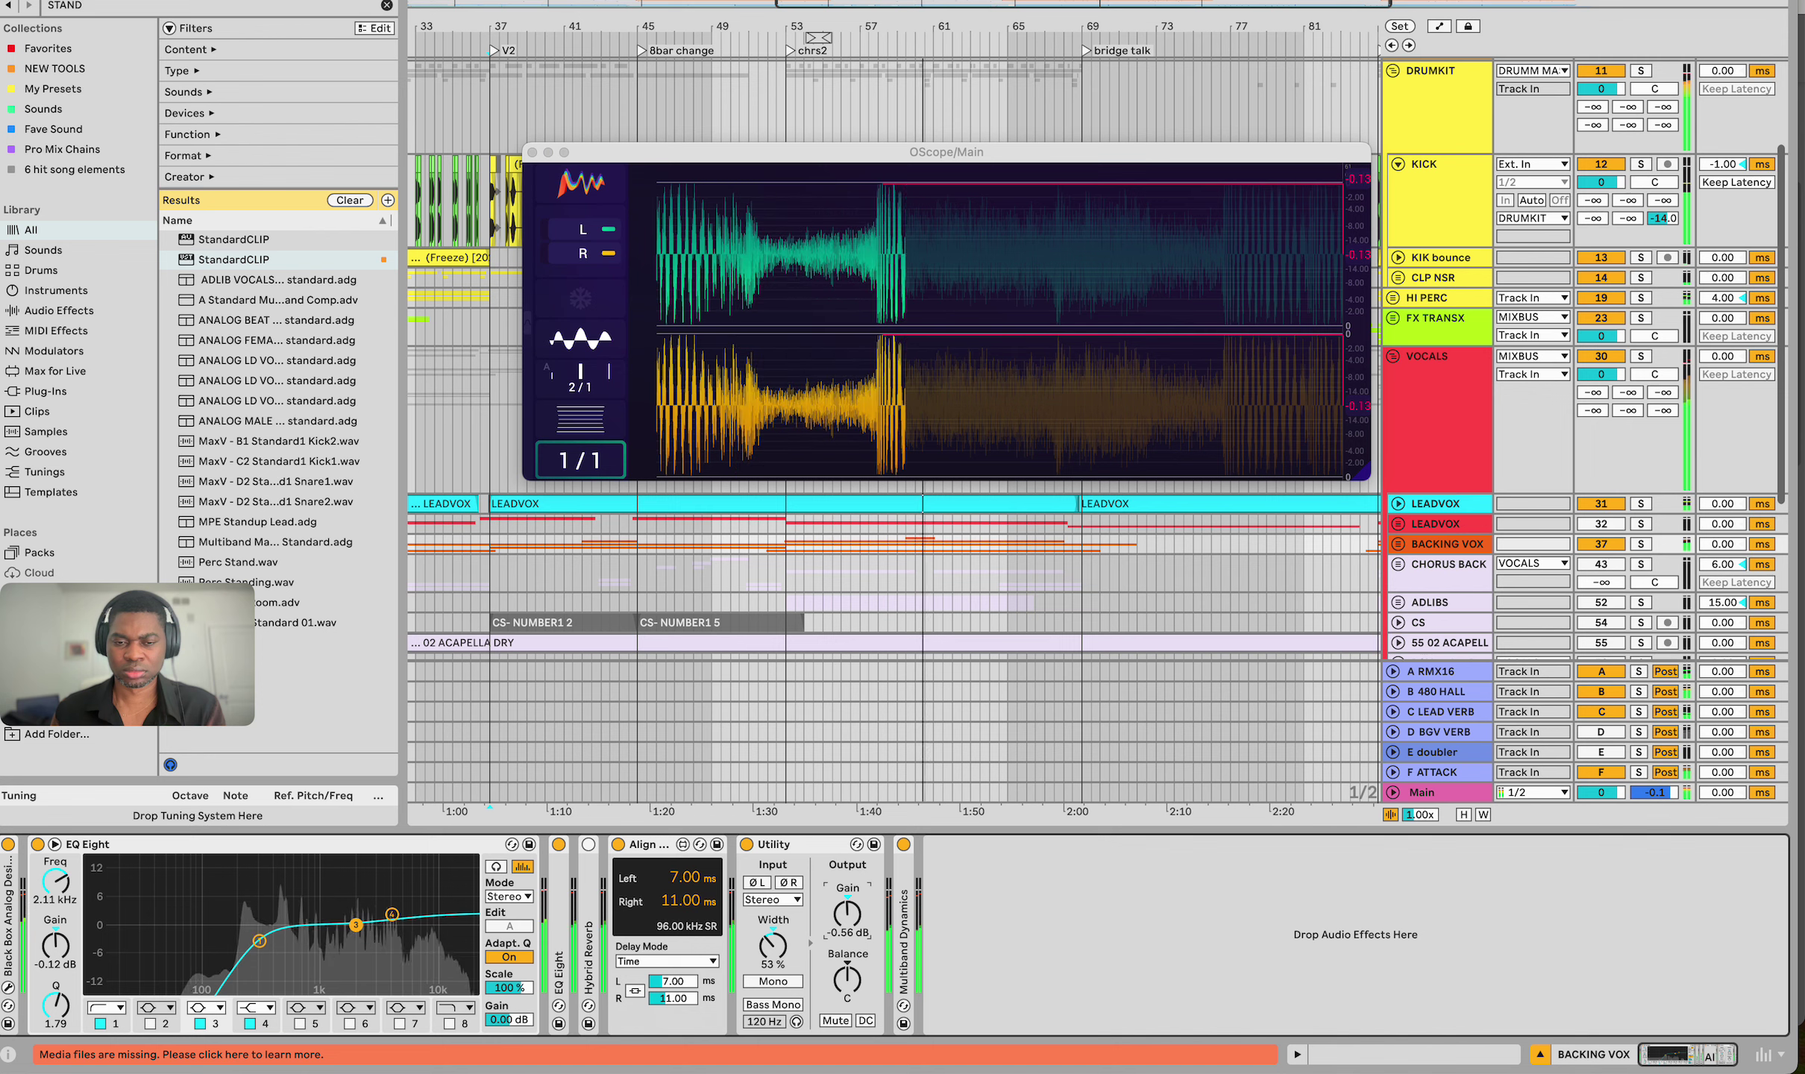
pyautogui.moveTo(848, 913); pyautogui.dragTo(849, 919)
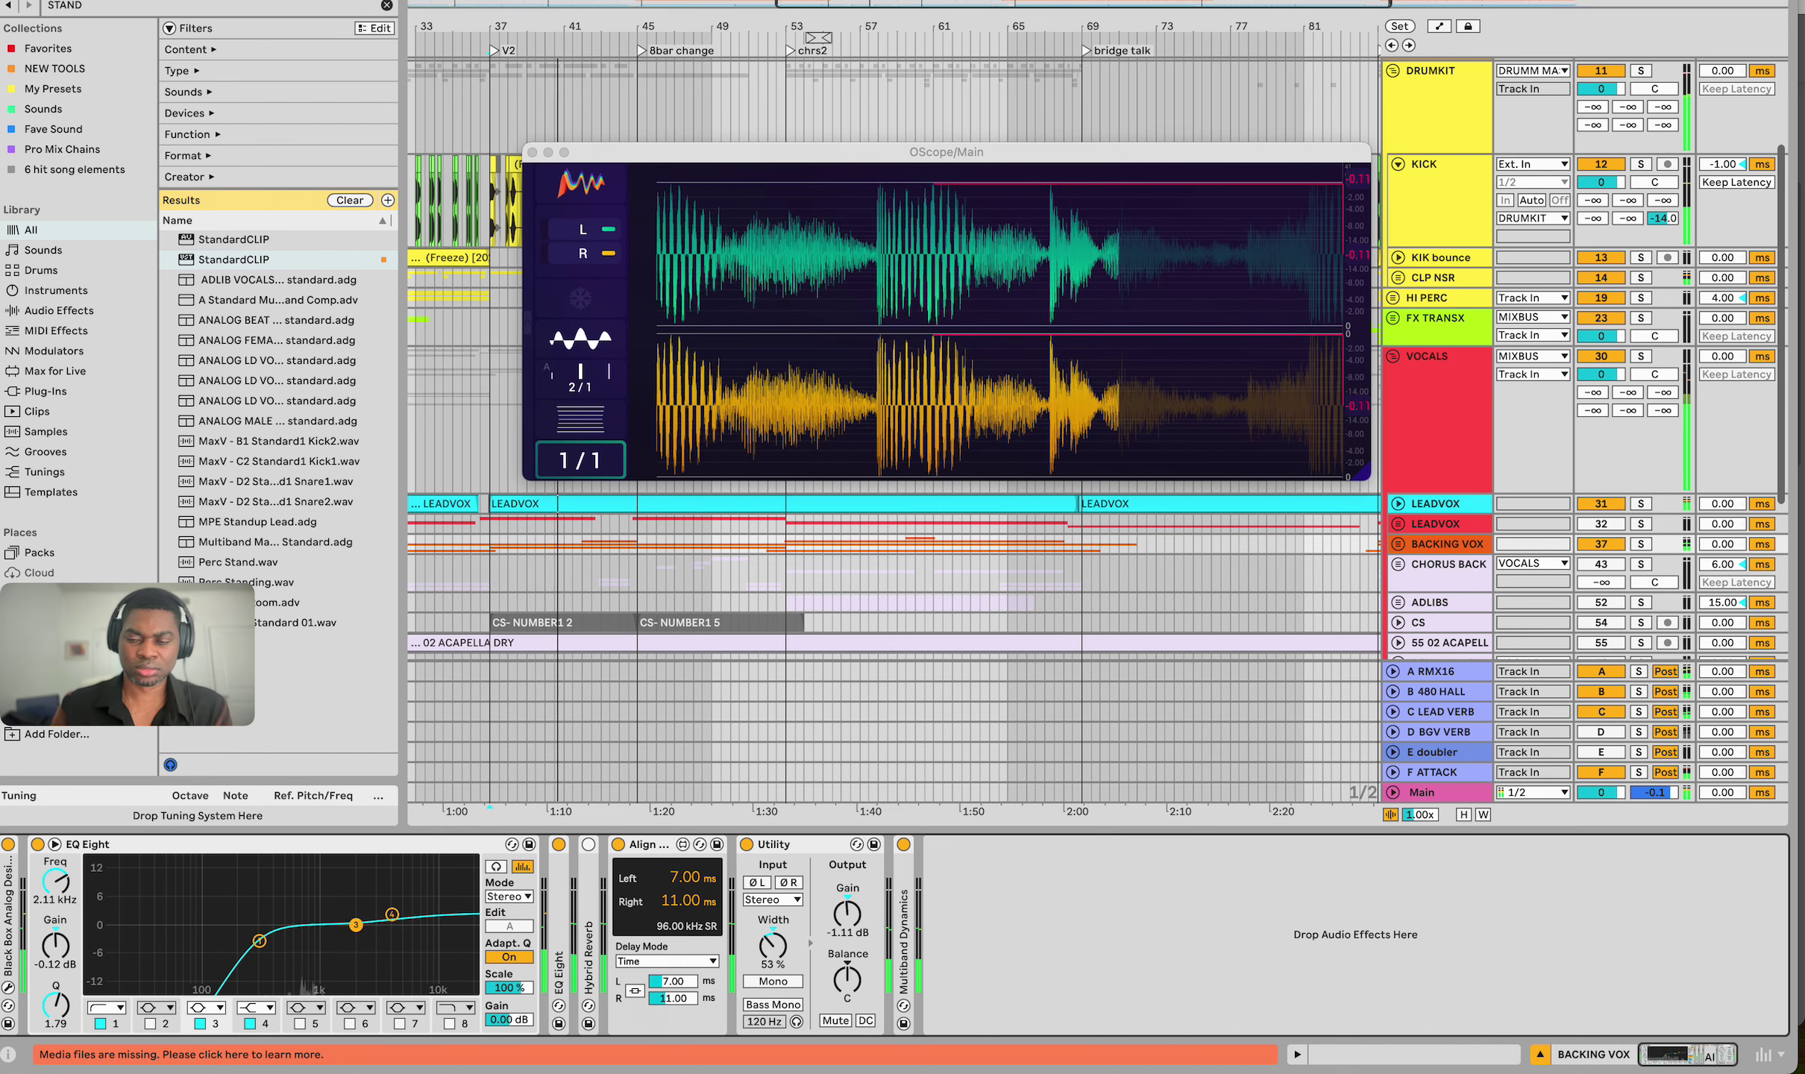
pyautogui.press('XF86AudioLowerVolume')
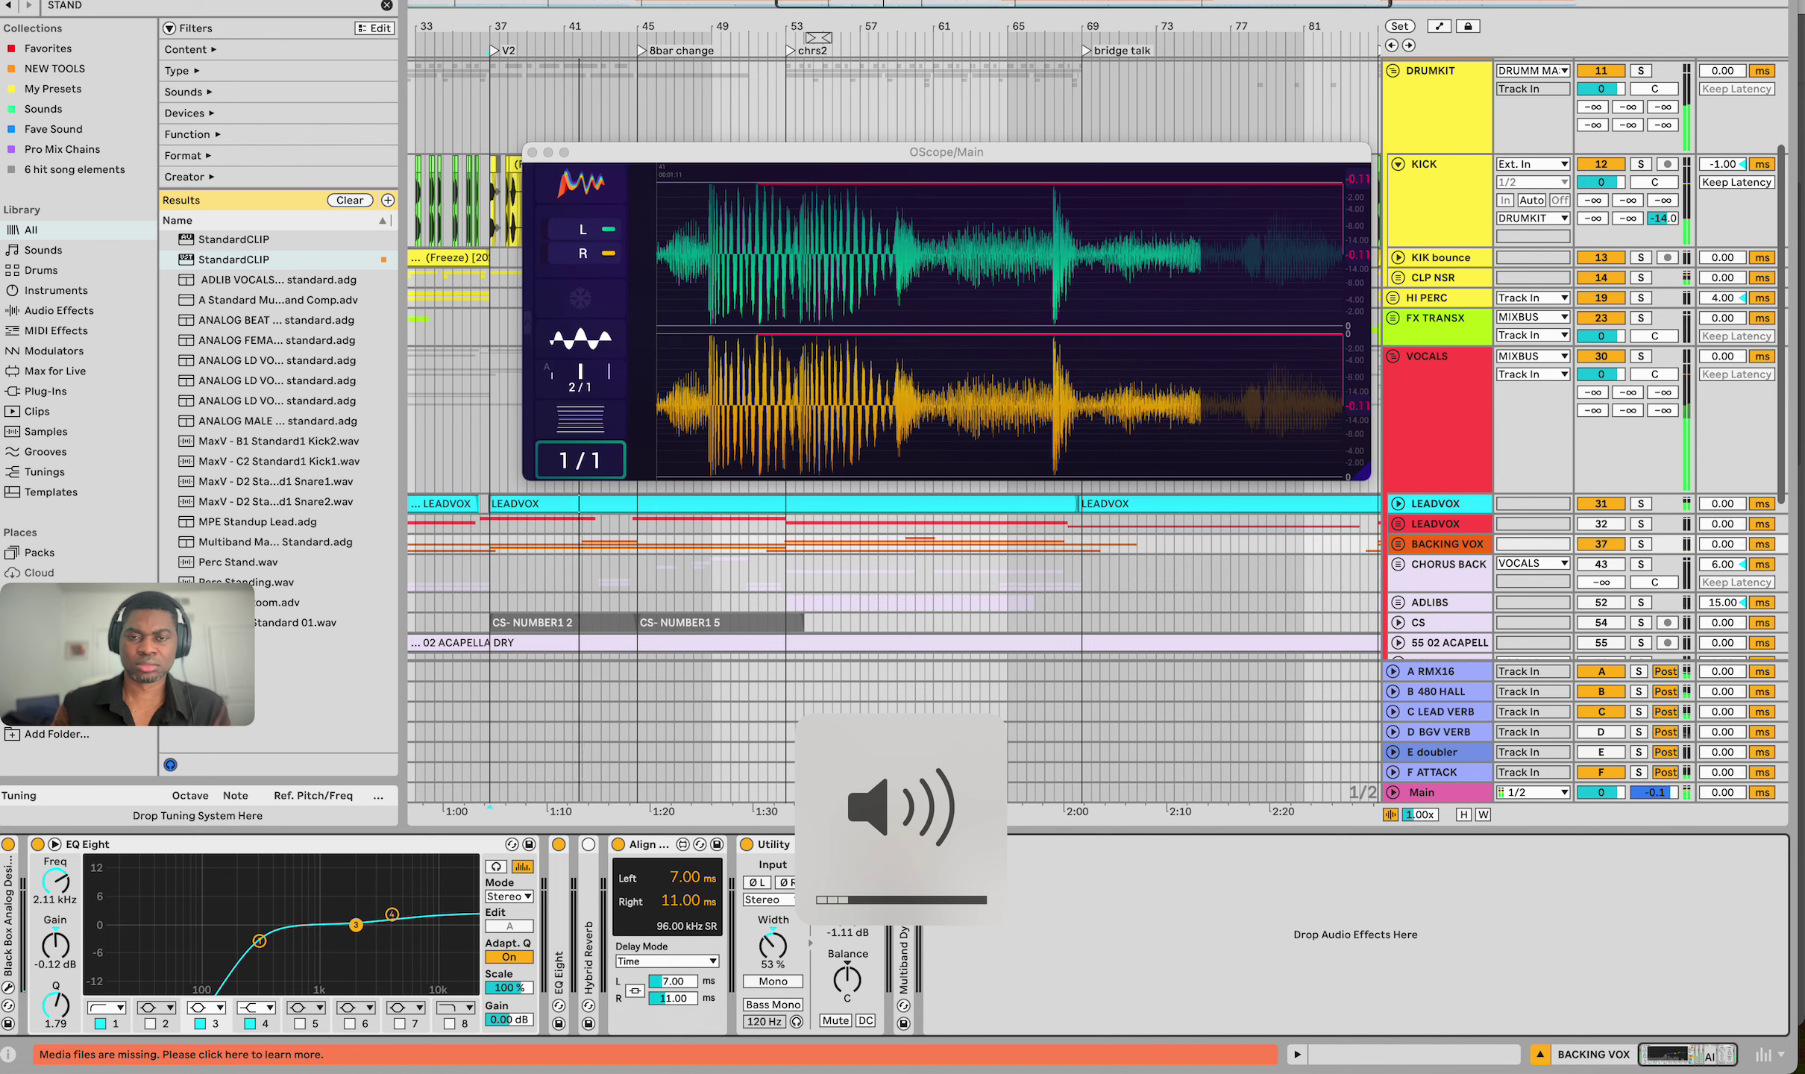
pyautogui.press('XF86AudioRaiseVolume')
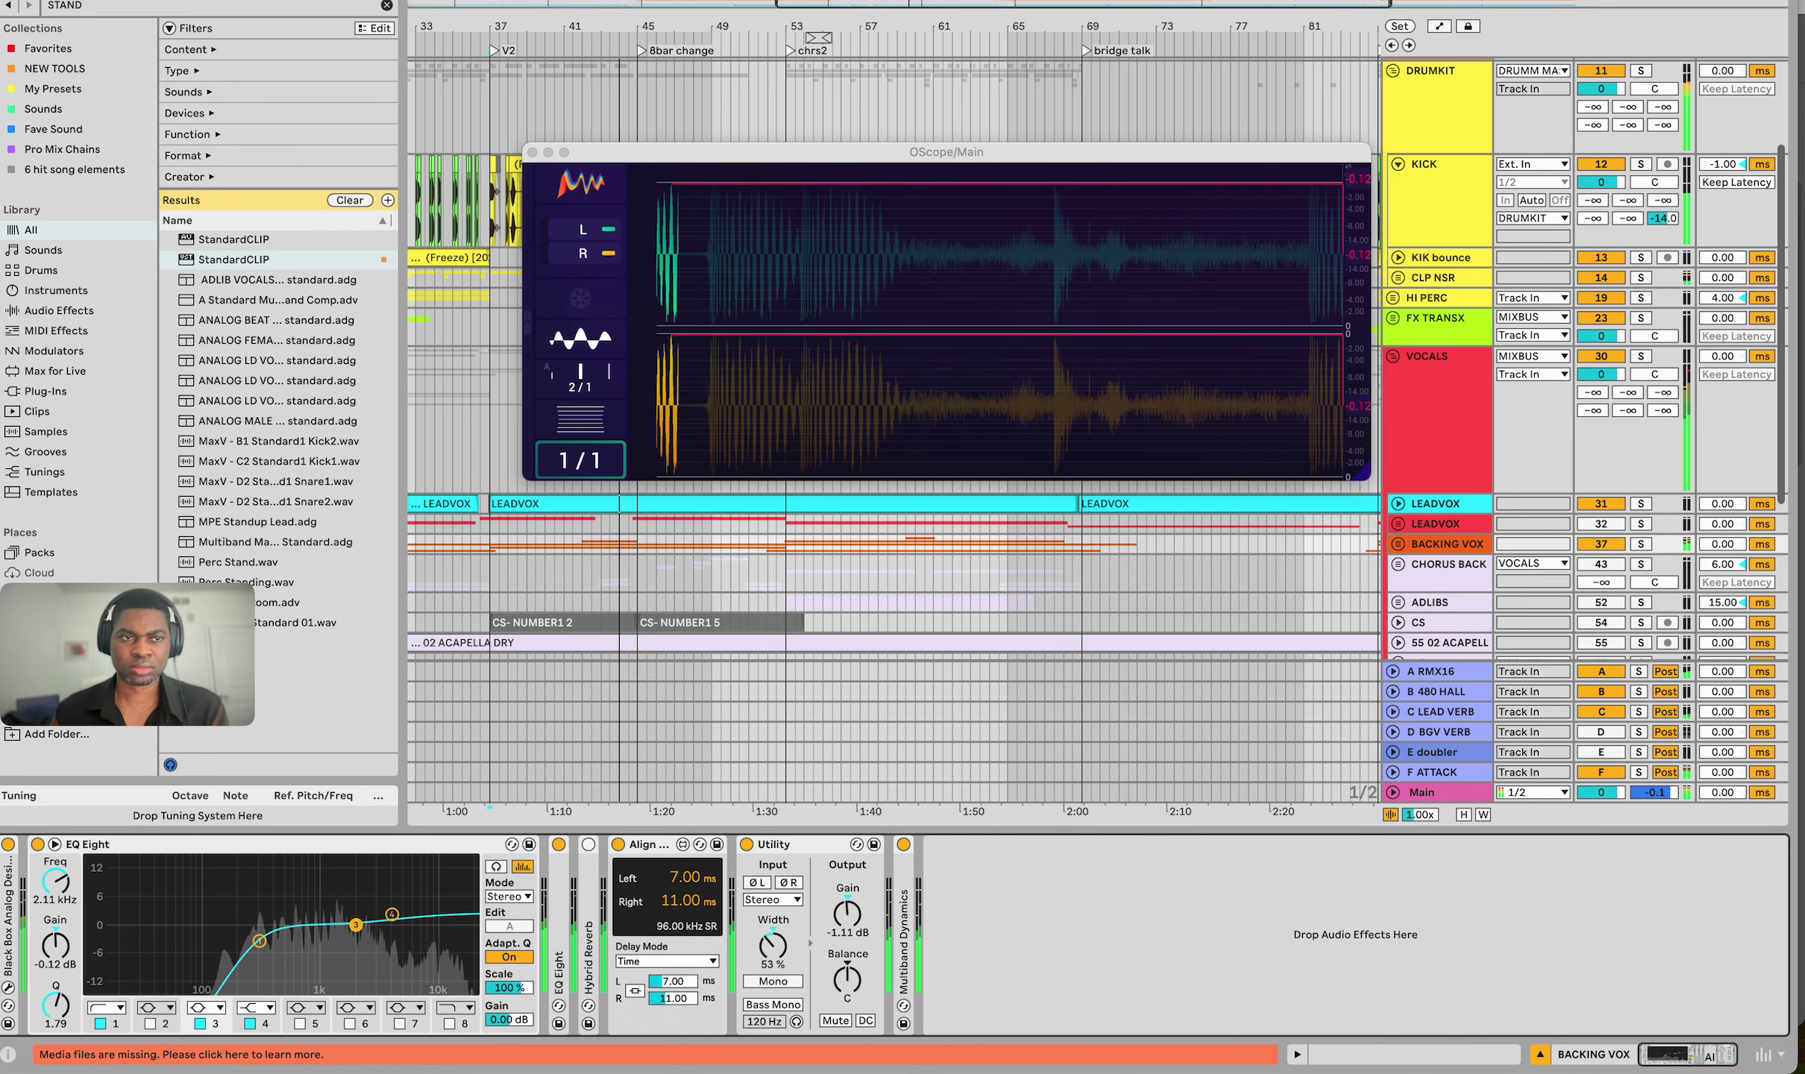
# Hide the browser, fit the whole song in the arrangement, and move the OScope window higher
pyautogui.press('super+alt+b')
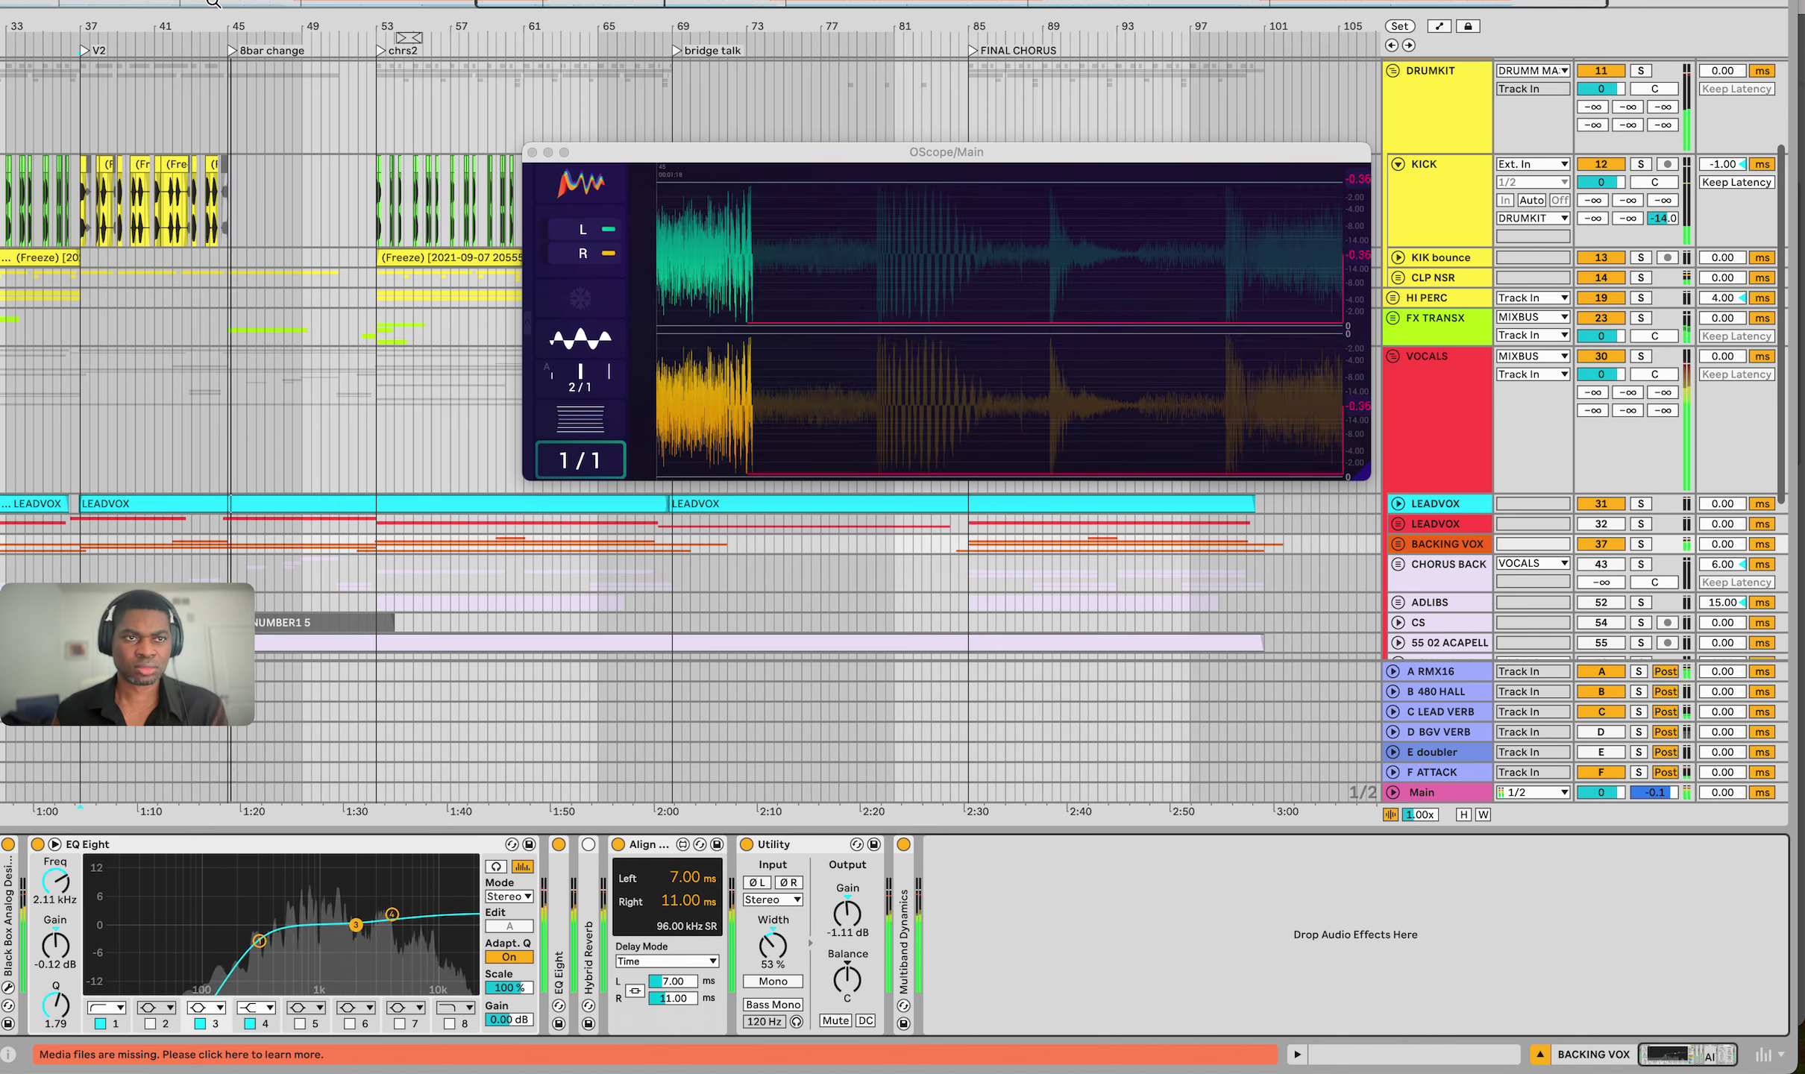
pyautogui.press('-')
pyautogui.press('-')
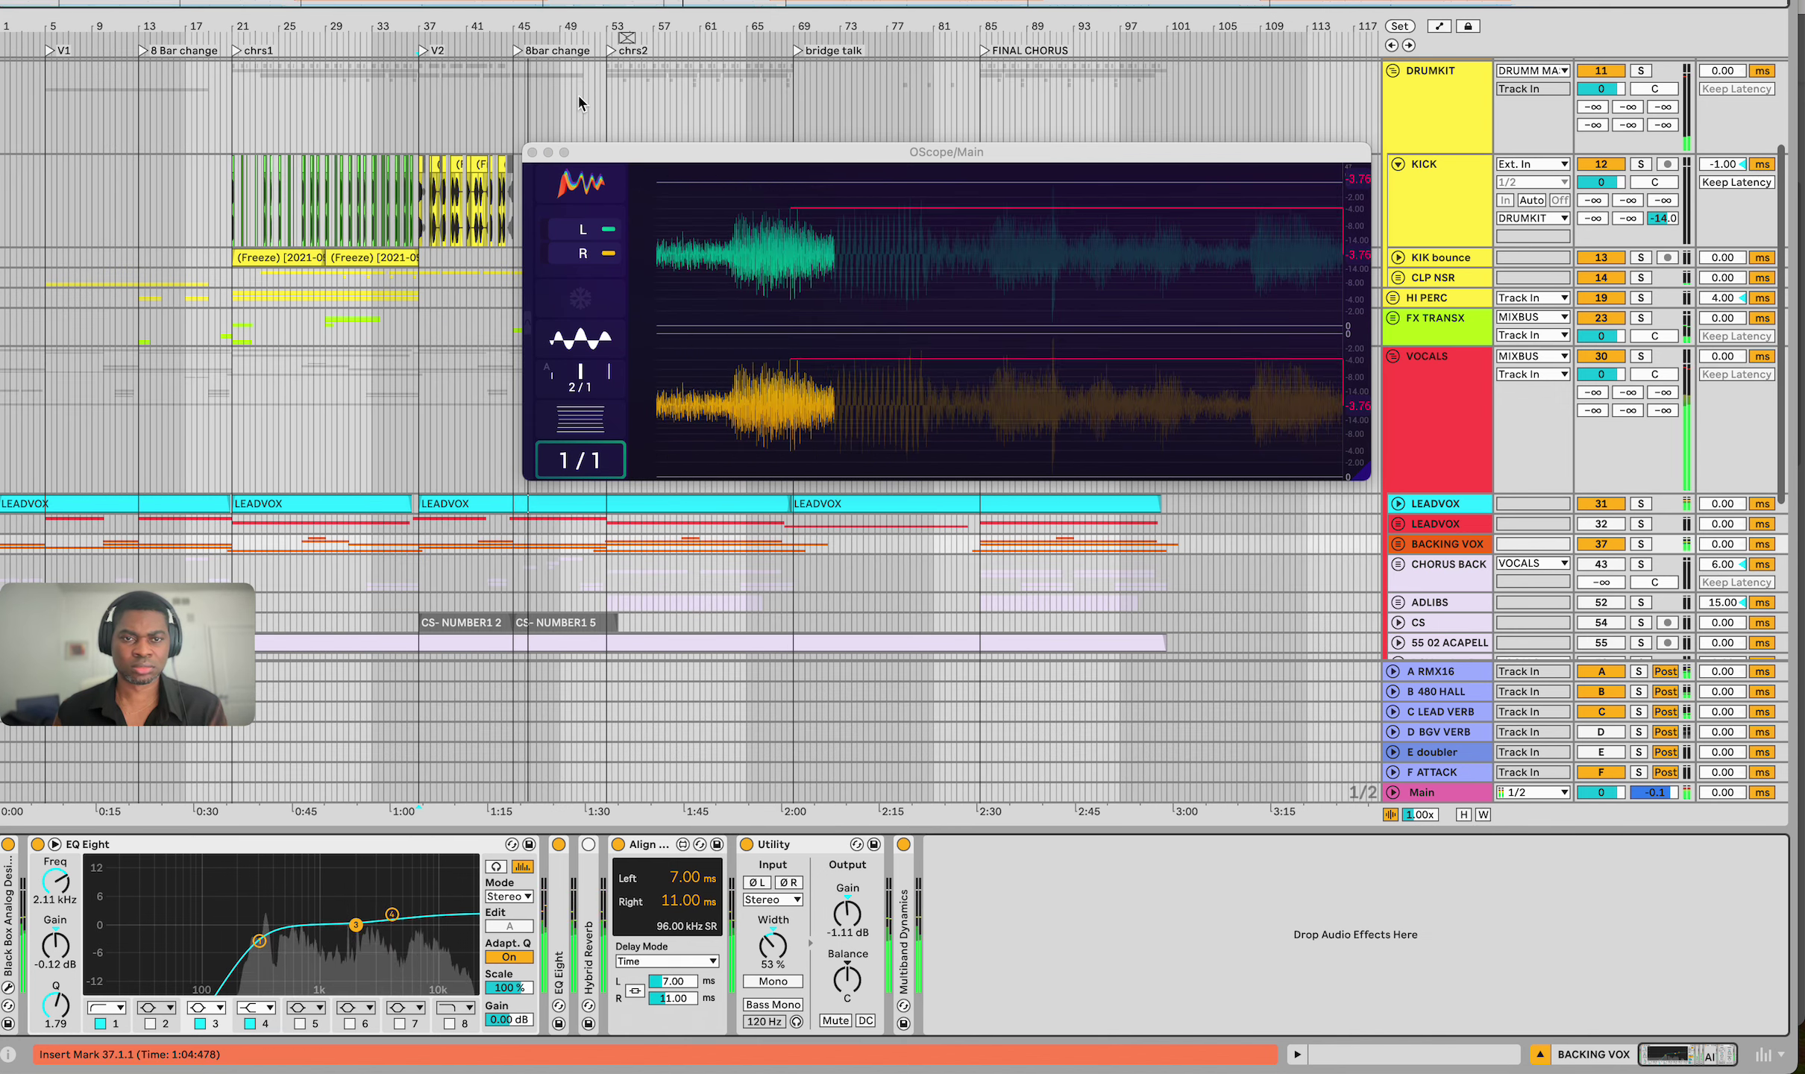
pyautogui.moveTo(684, 151); pyautogui.dragTo(590, 55)
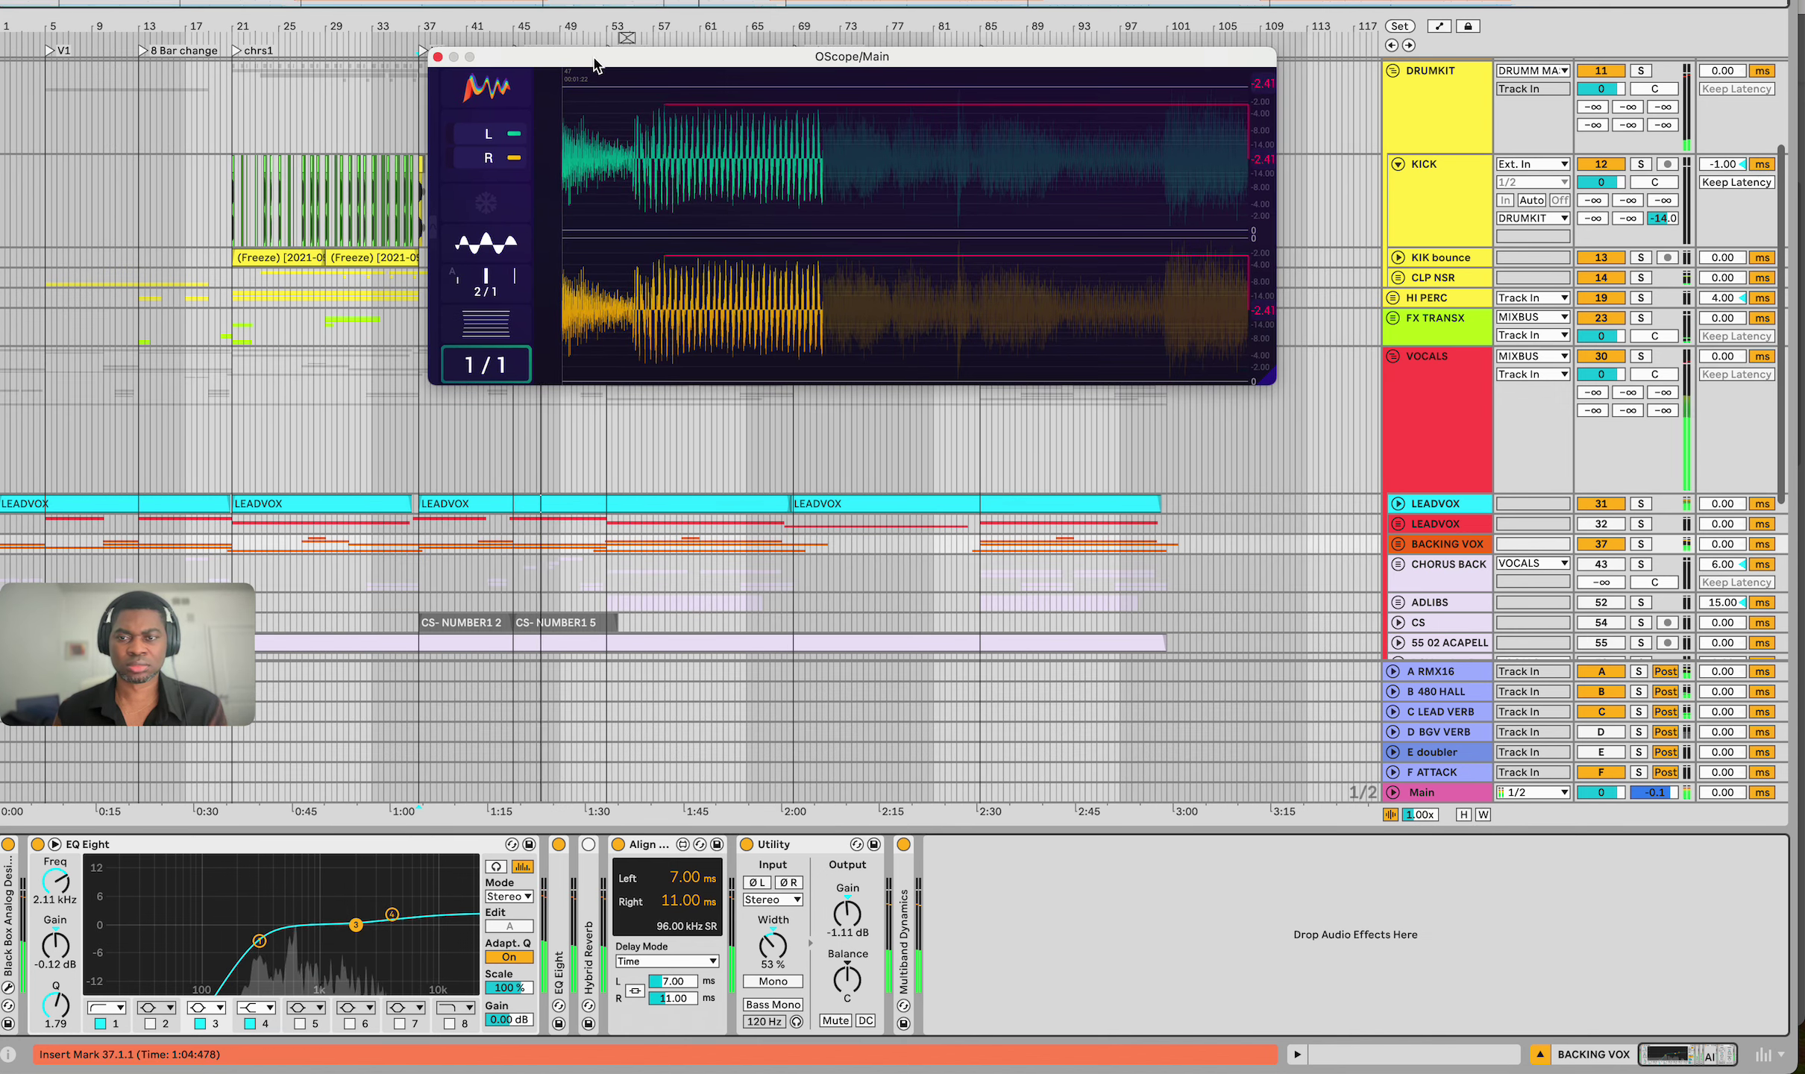
# Enable the Utility with -2.00 dB gain on the LEADVOX track
pyautogui.click(1447, 506)
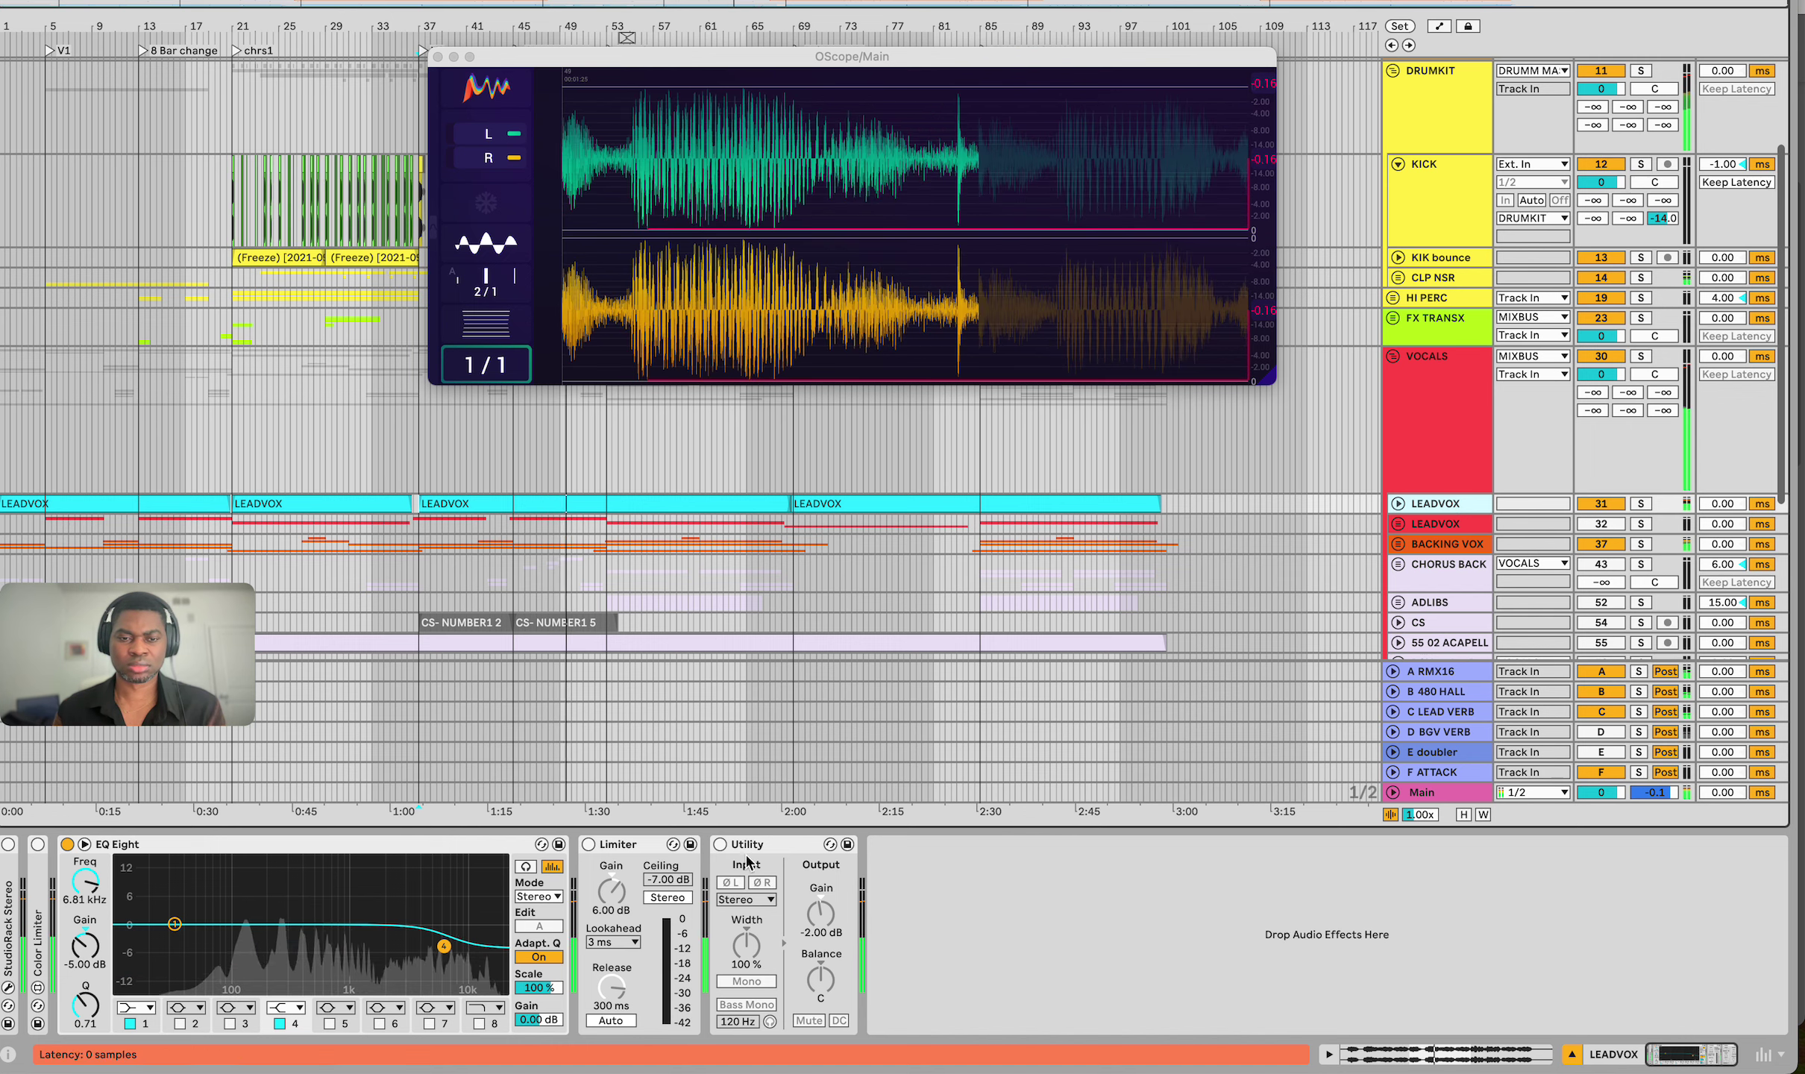
pyautogui.click(720, 844)
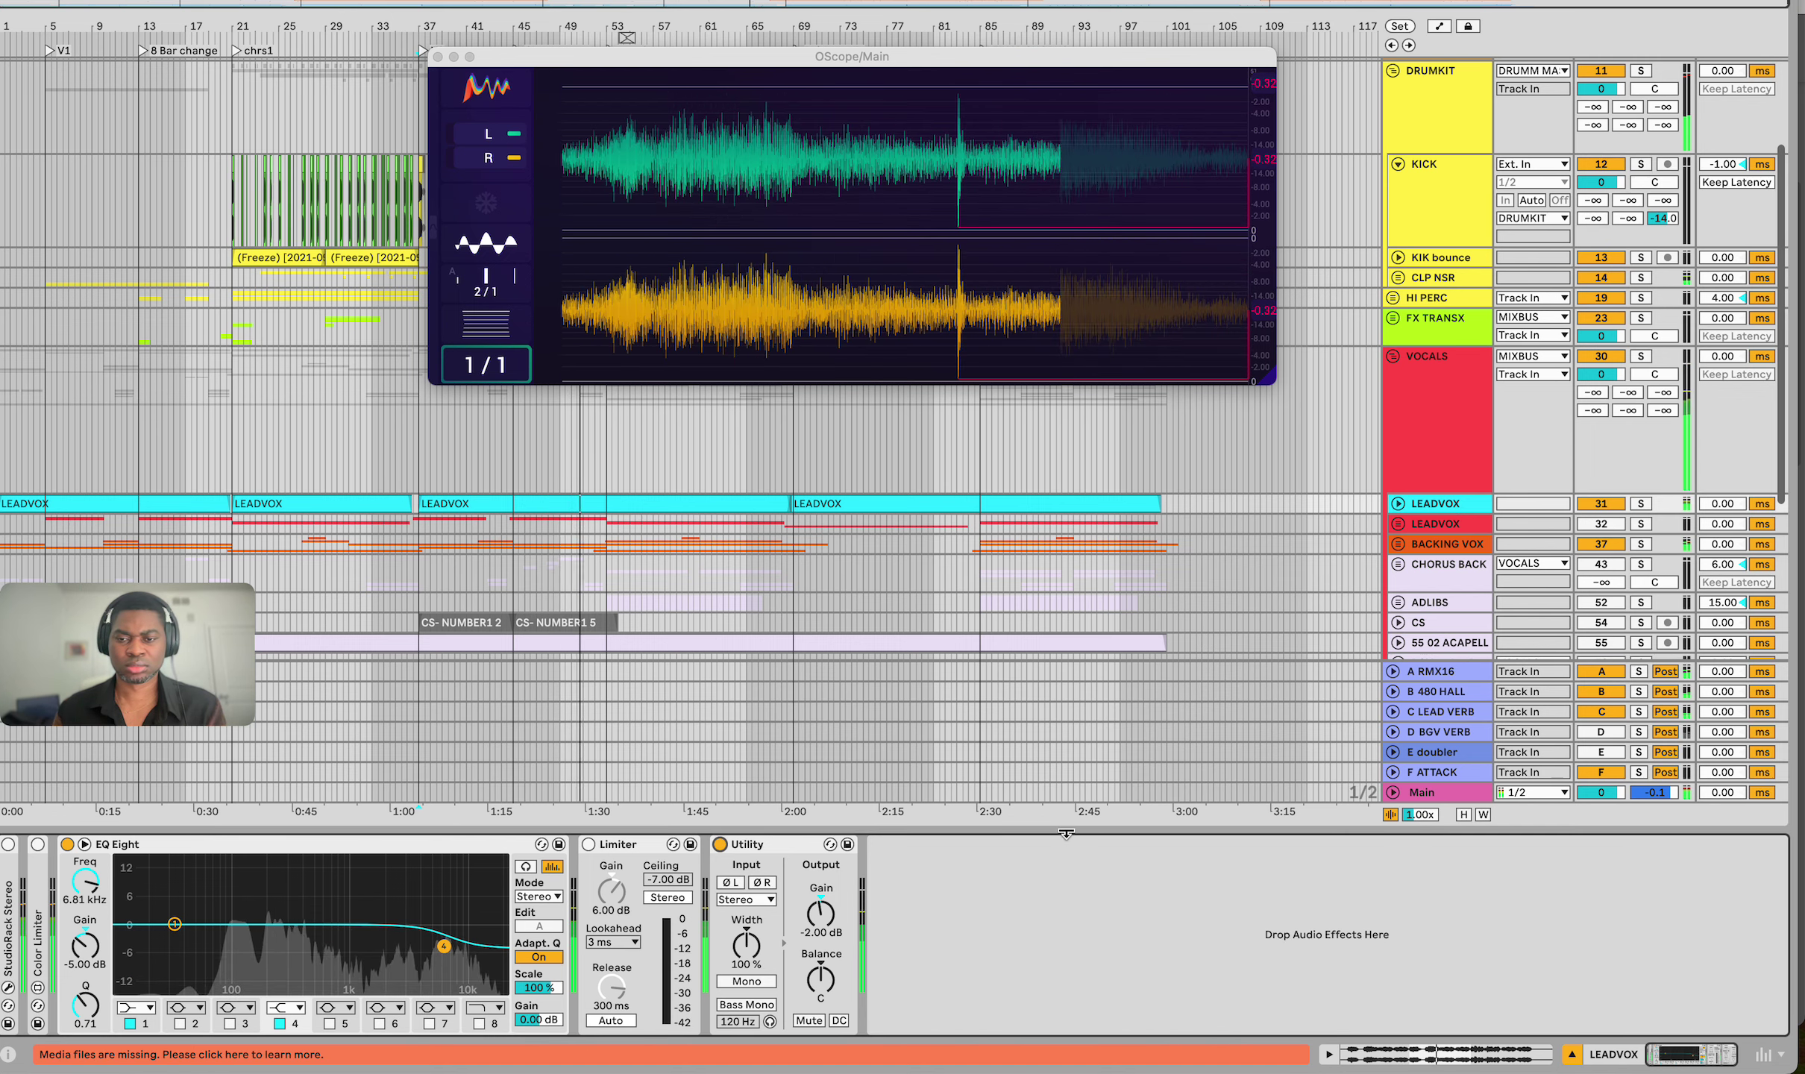
# Close the Main track's OScope window, open SPAN in its place, and show LEADVOX's device chain
pyautogui.click(1058, 794)
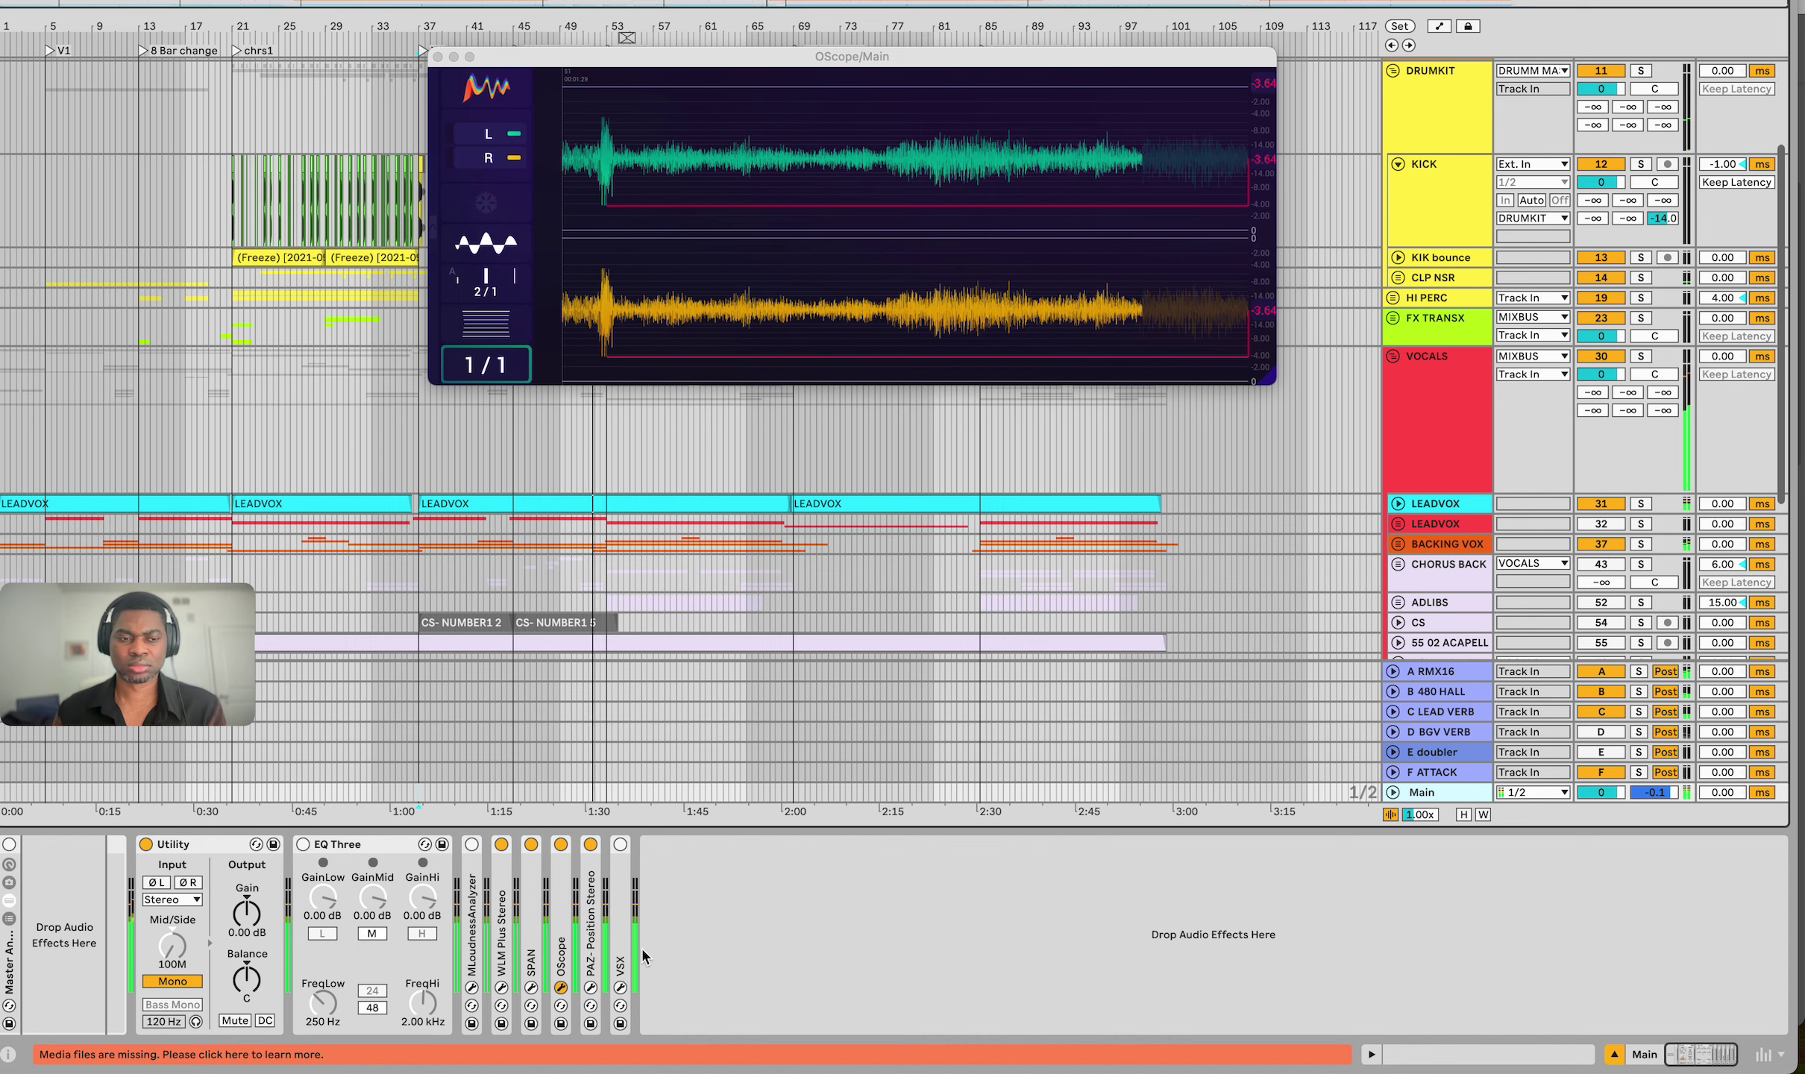
pyautogui.click(561, 988)
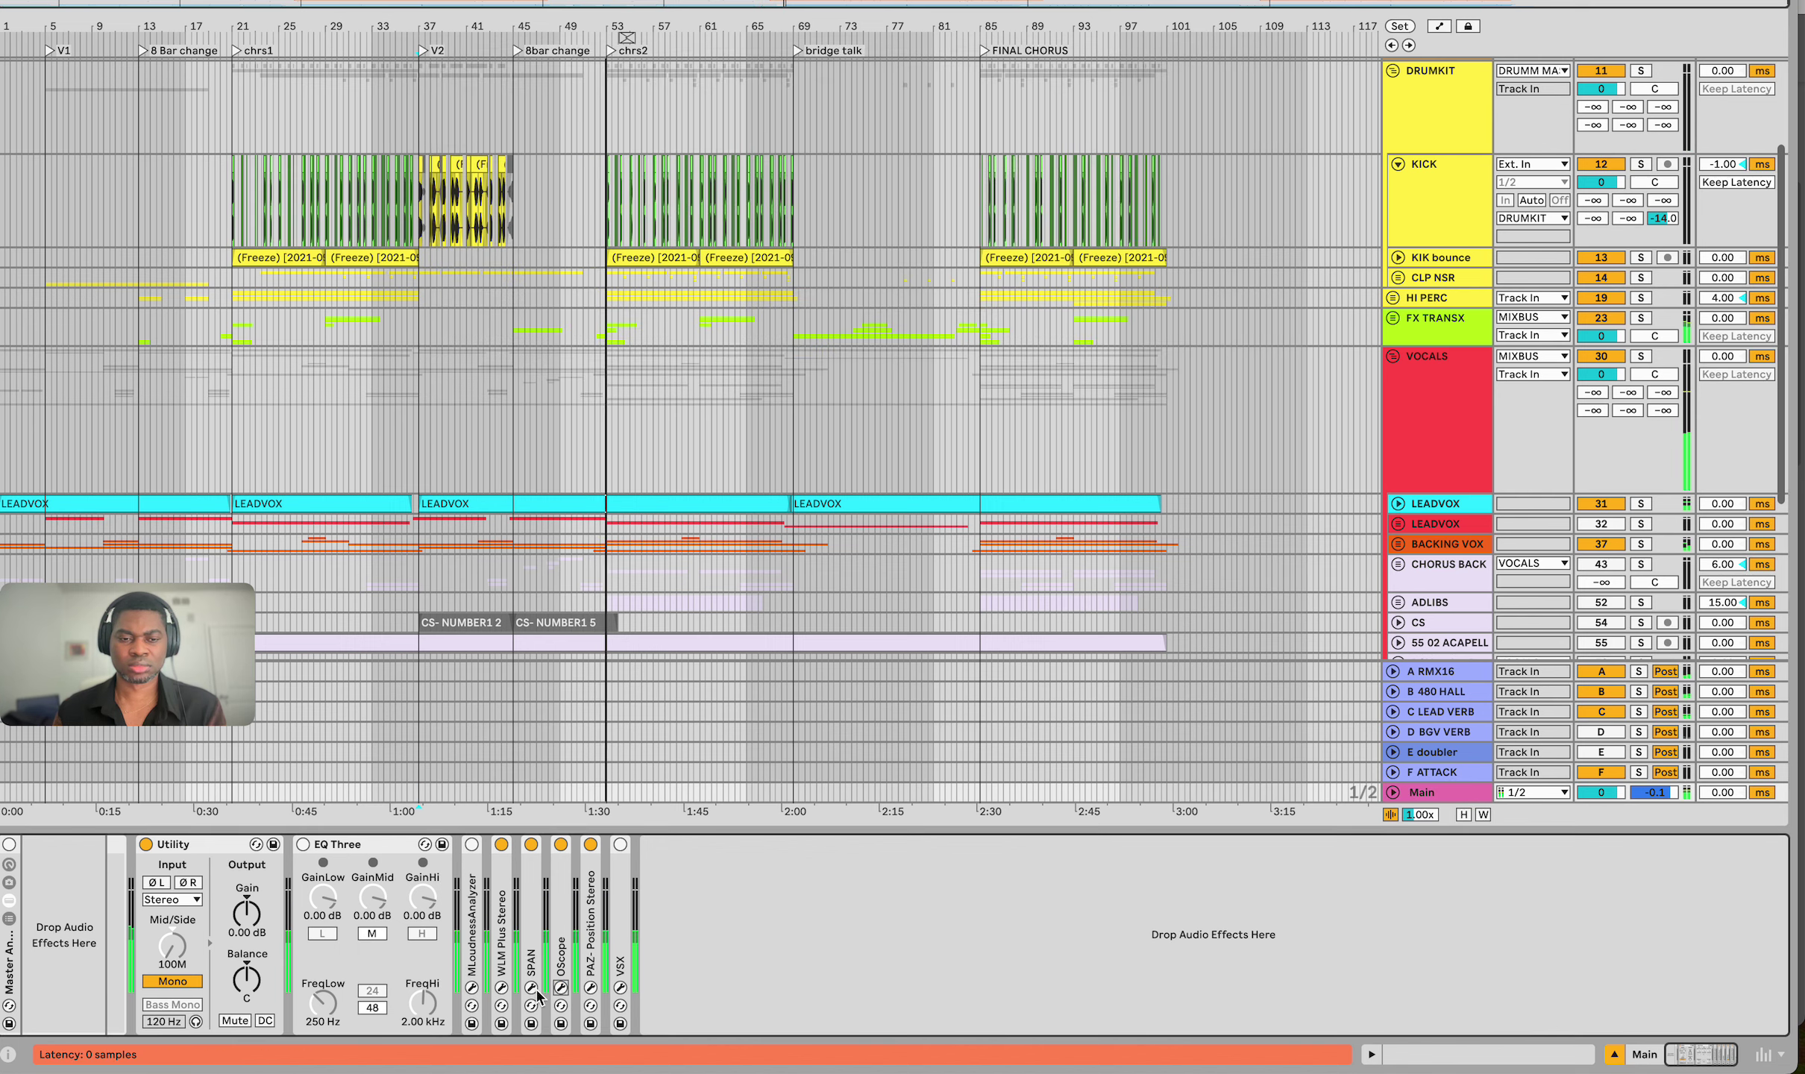
pyautogui.click(531, 988)
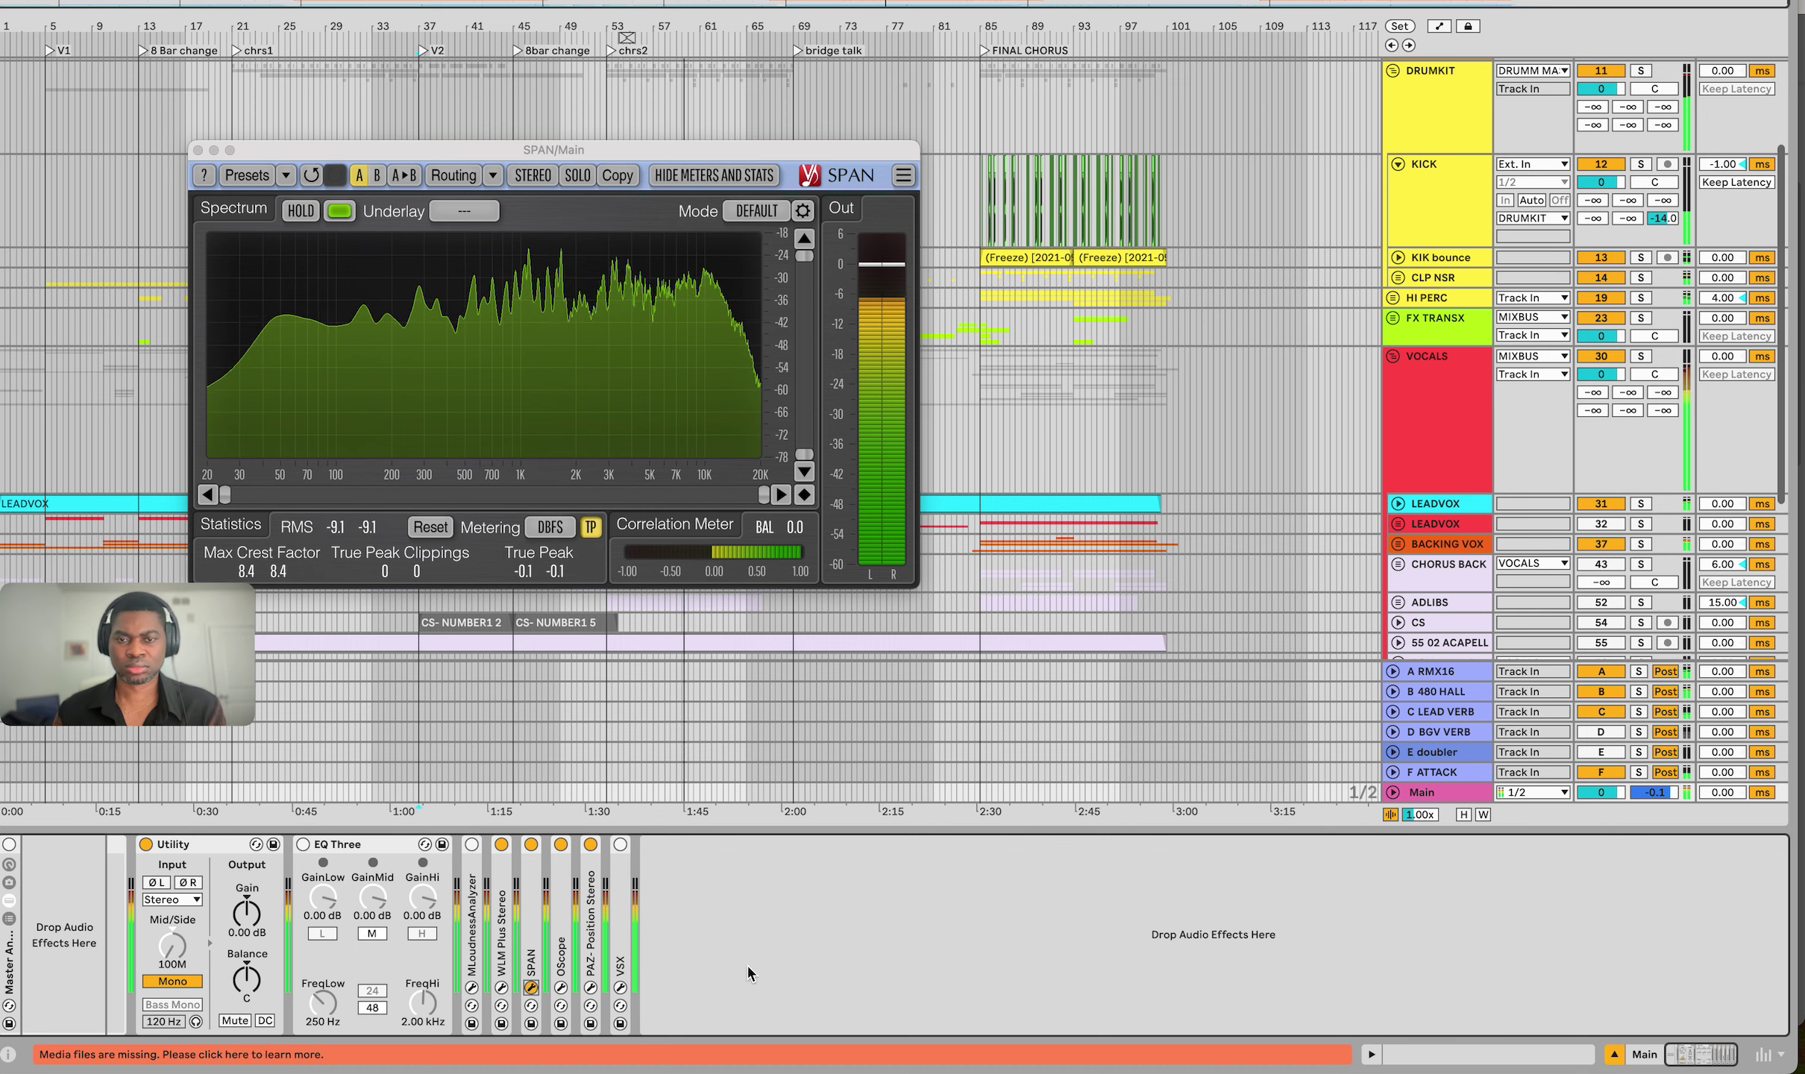
pyautogui.click(1435, 507)
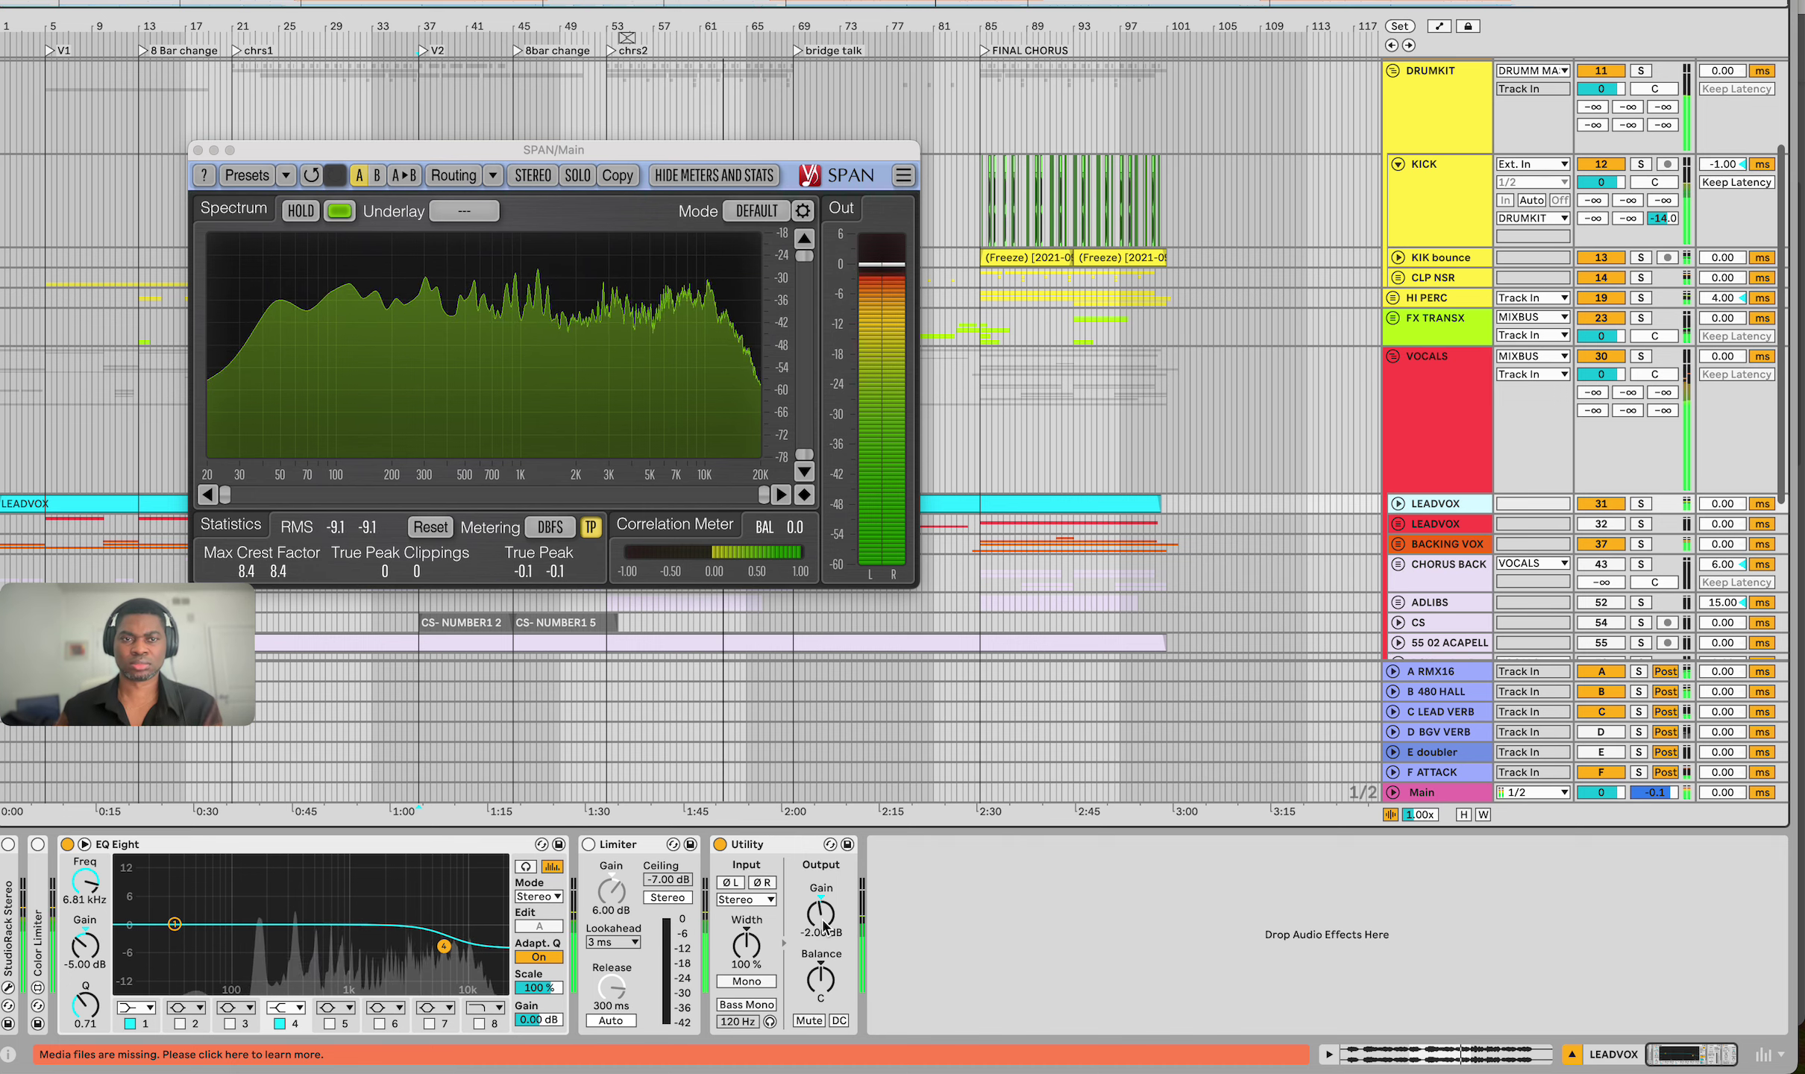
# Enable EQ Three on the Main track with only its high band active during playback
pyautogui.click(1420, 793)
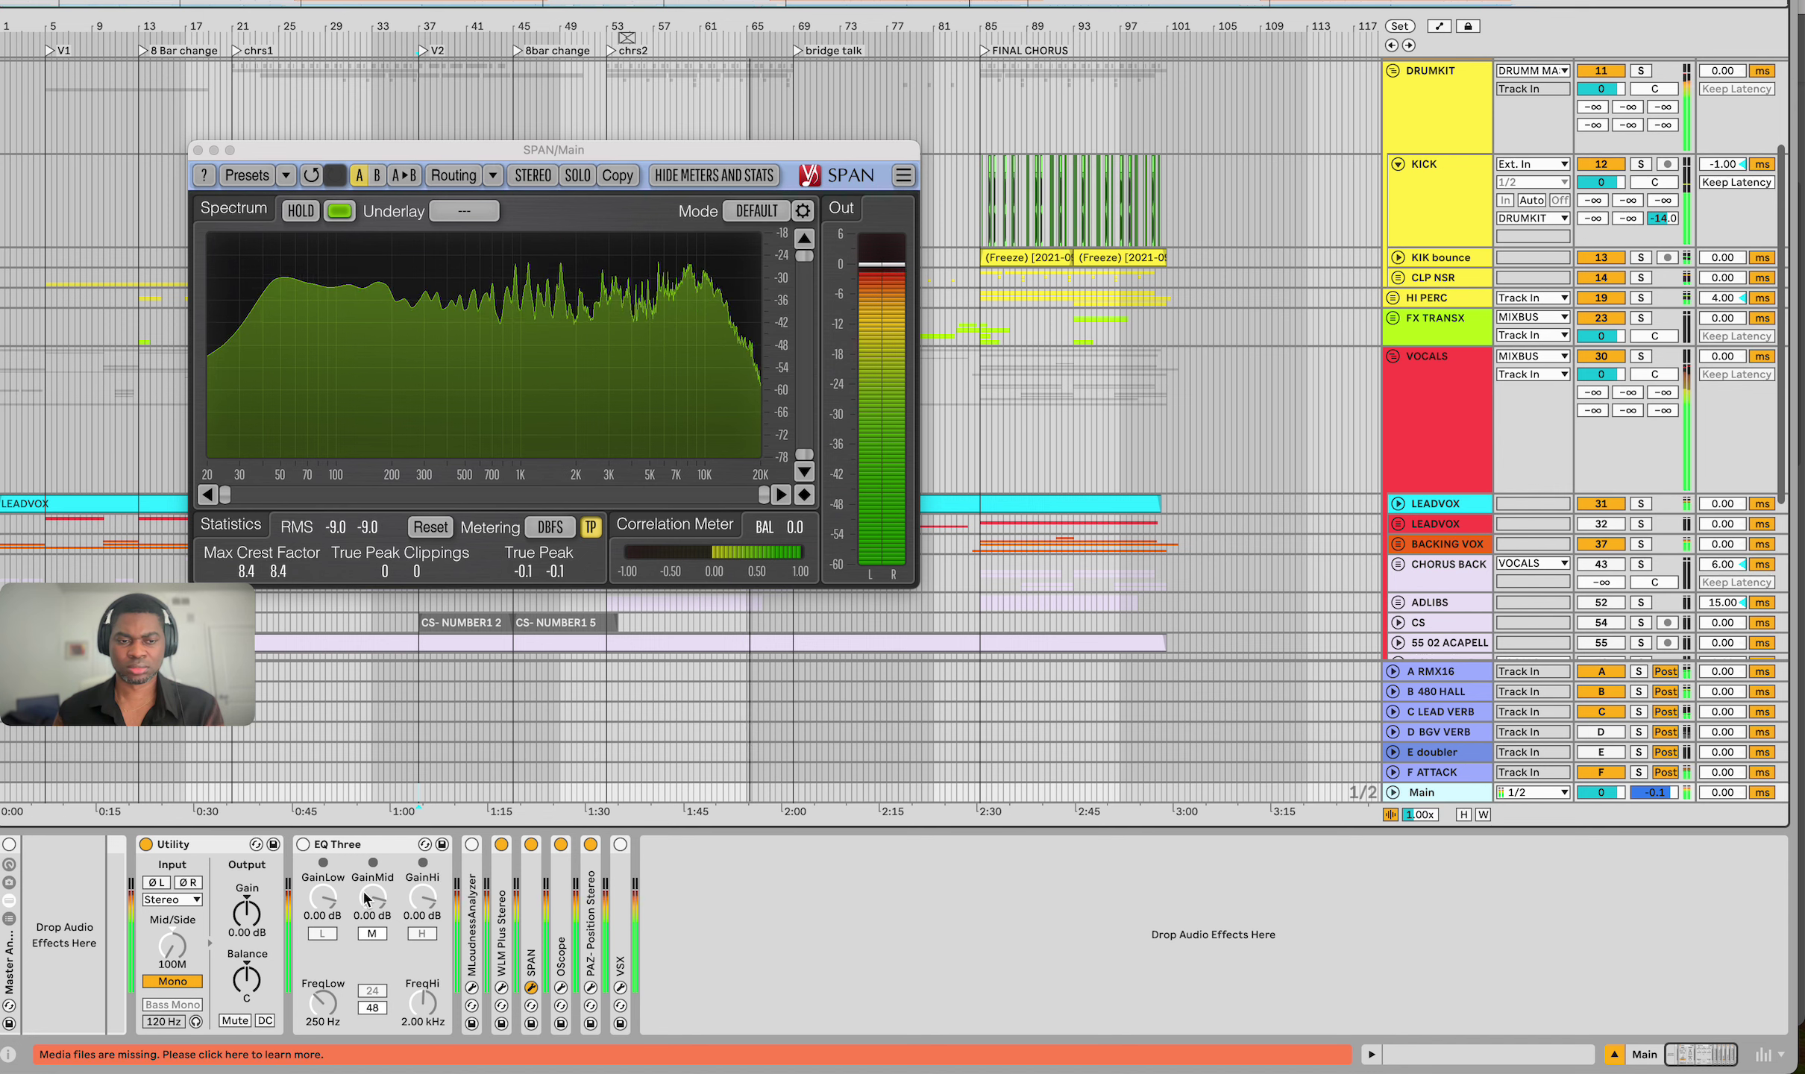
pyautogui.click(374, 934)
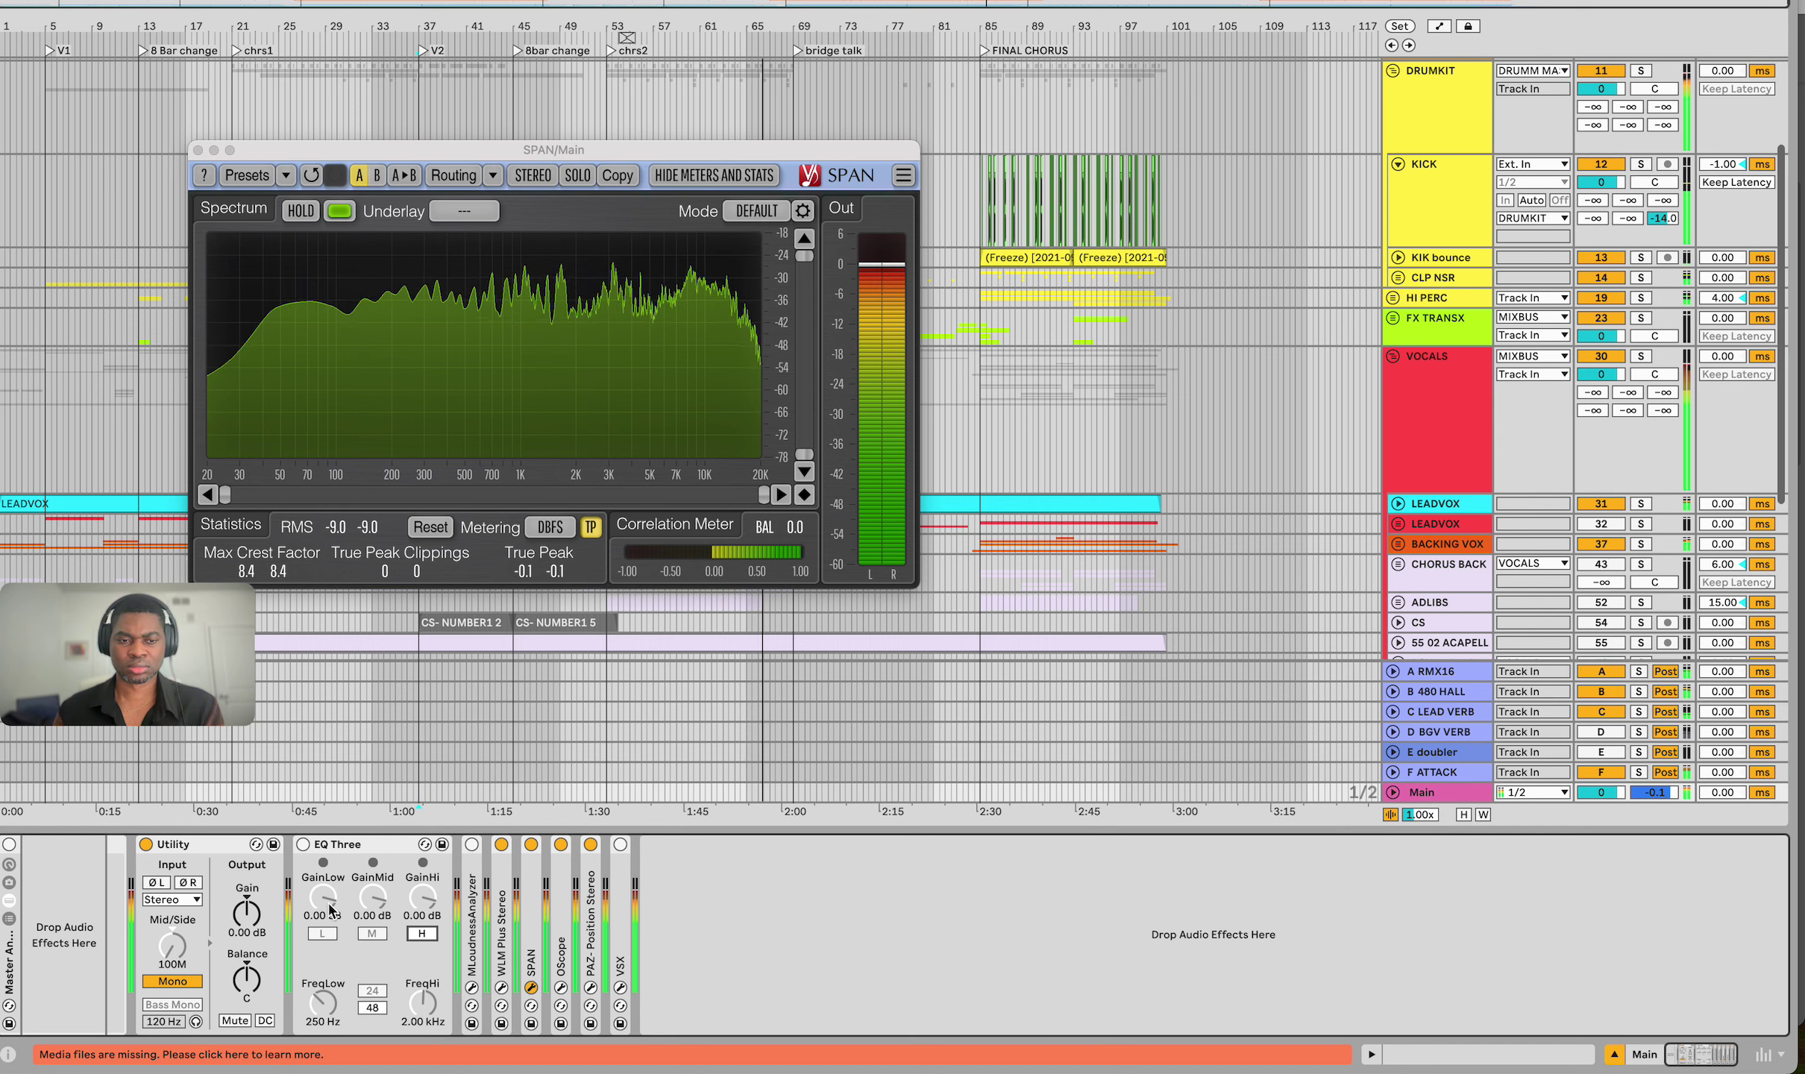
pyautogui.click(303, 845)
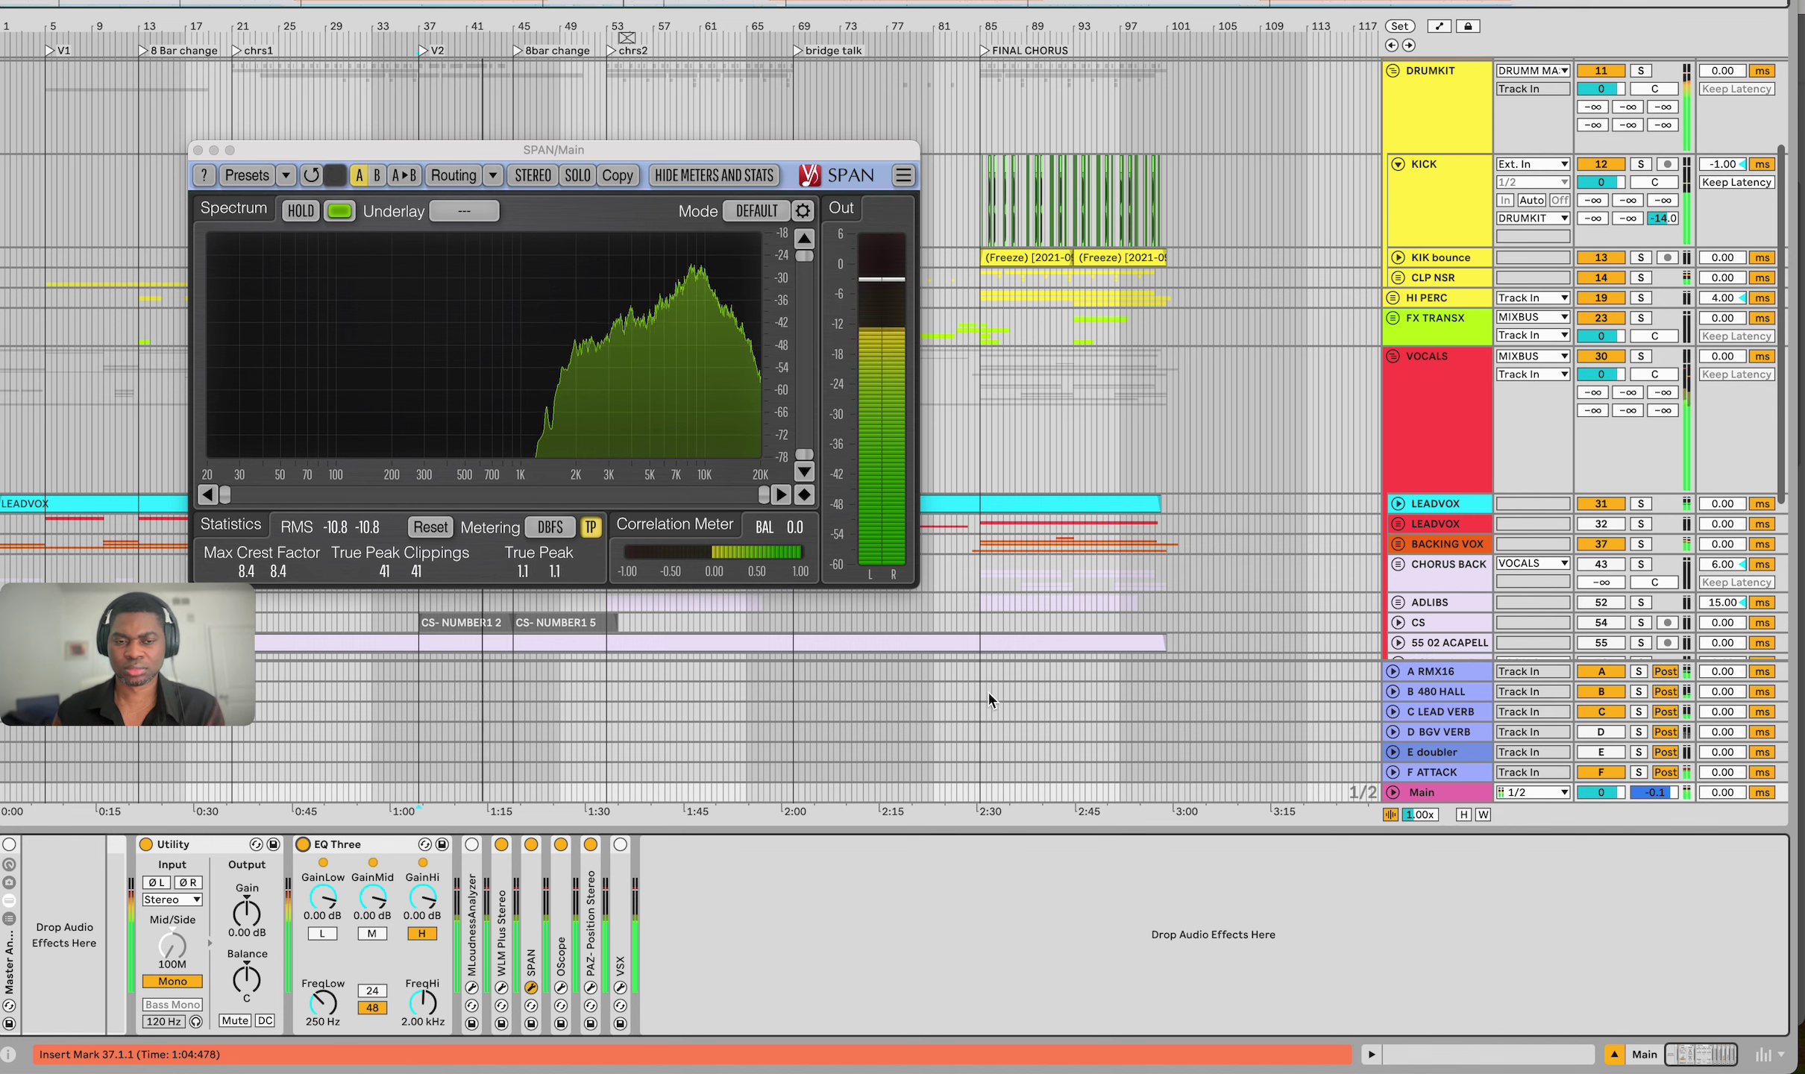
# Move the SPAN window higher and set the Utility gain on the LEADVOX track to -3.00 dB
pyautogui.click(1428, 513)
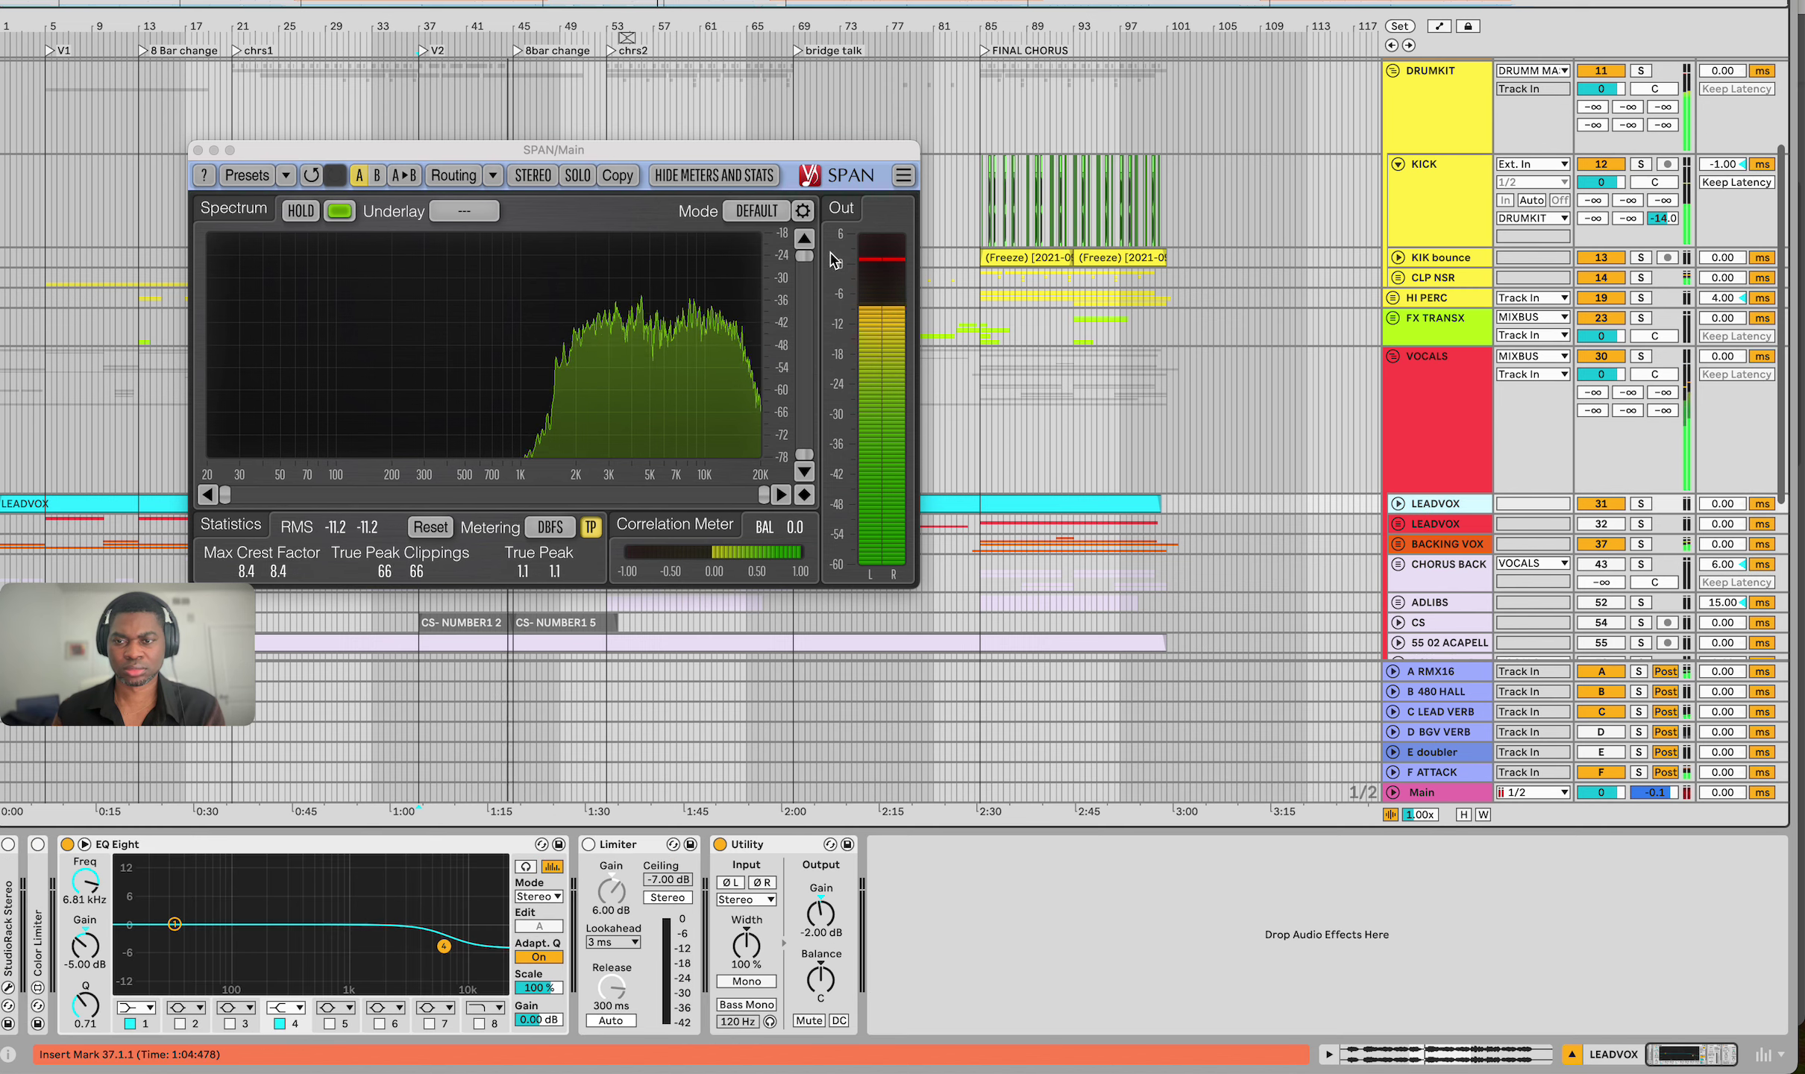
pyautogui.moveTo(739, 145); pyautogui.dragTo(735, 1)
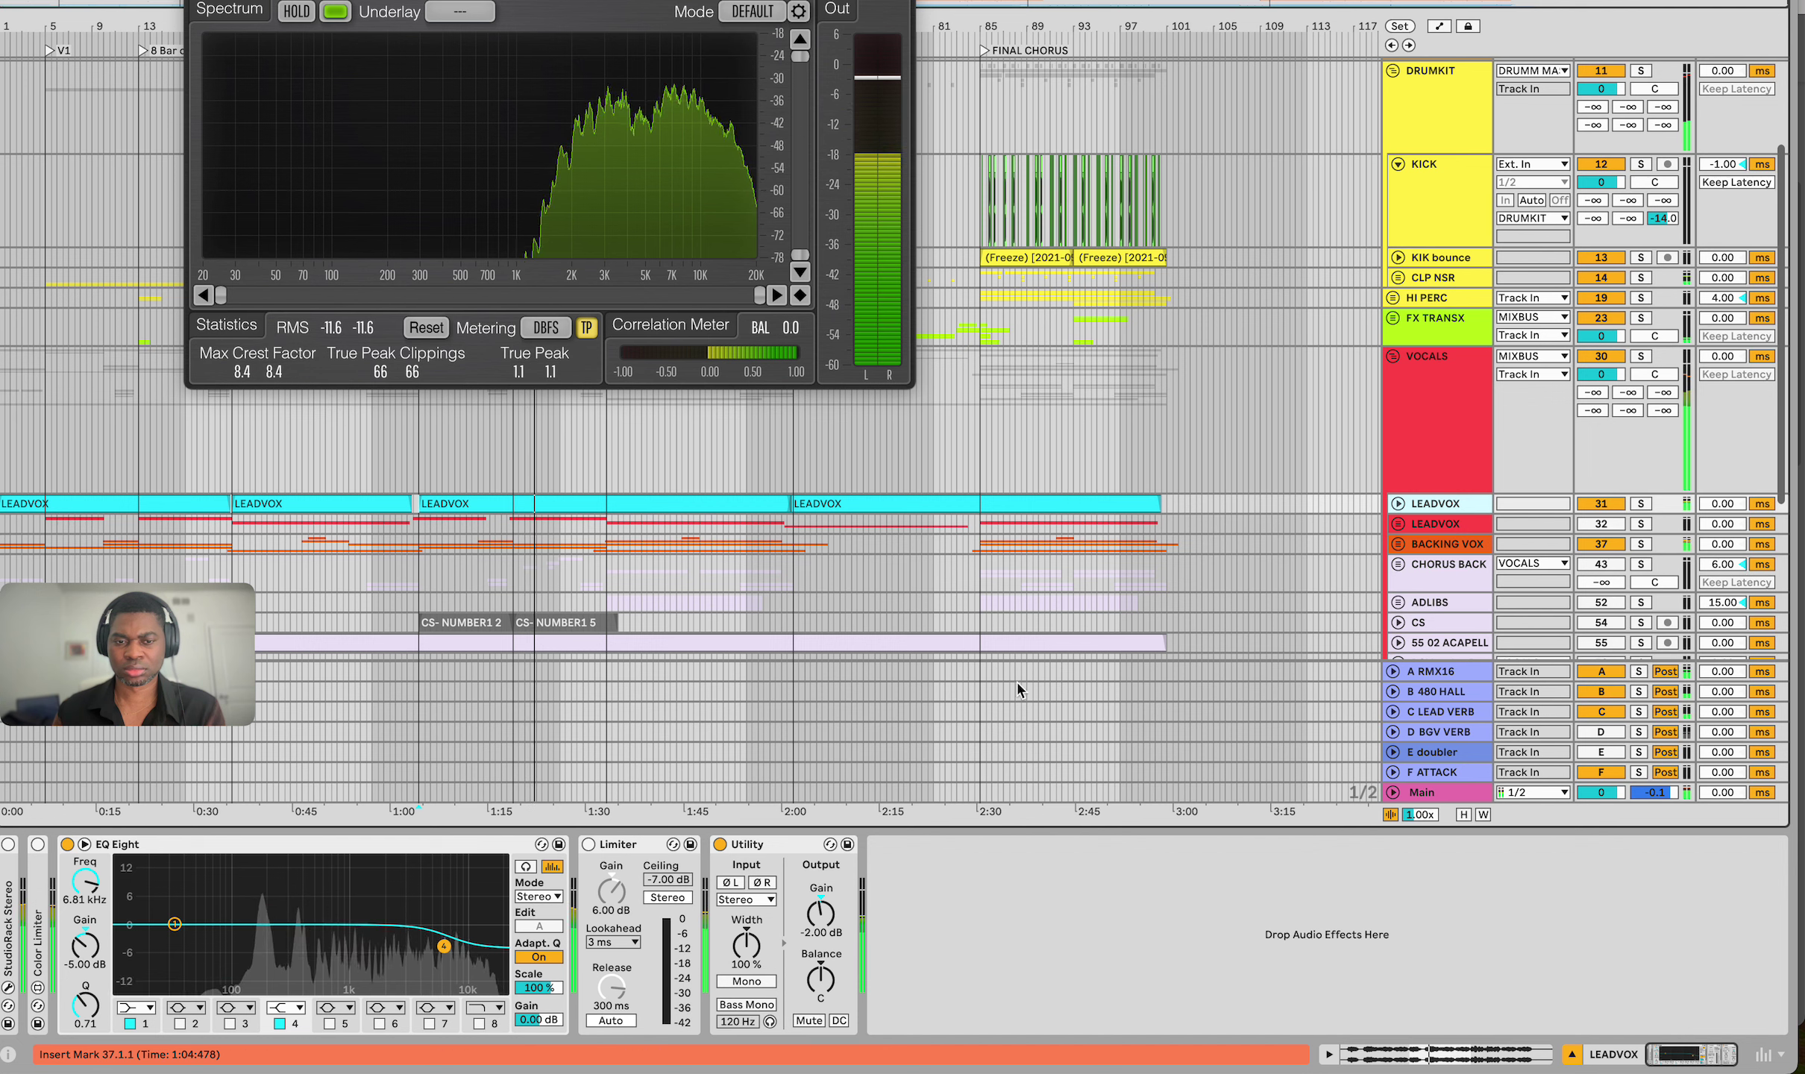
pyautogui.click(821, 912)
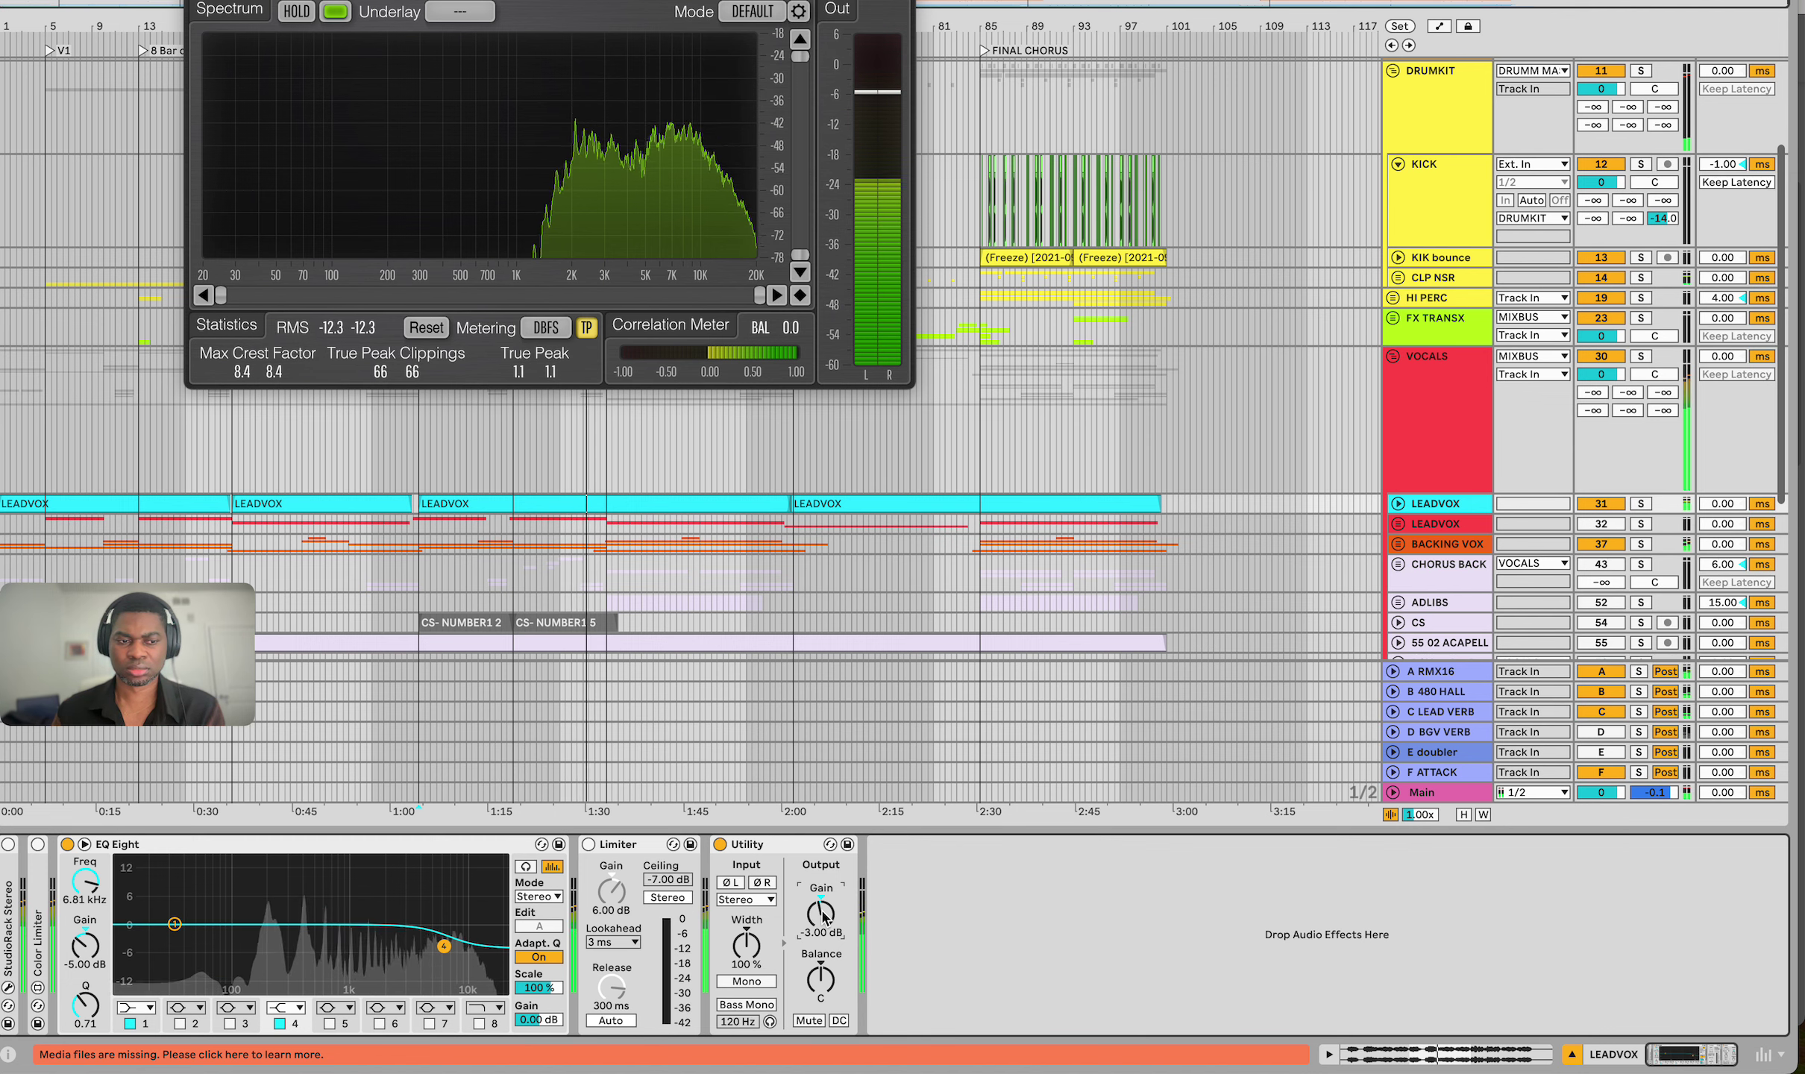
# Set the frequency of LEADVOX's EQ Eight high-shelf band to 6.50 kHz
pyautogui.click(72, 895)
pyautogui.write('500')
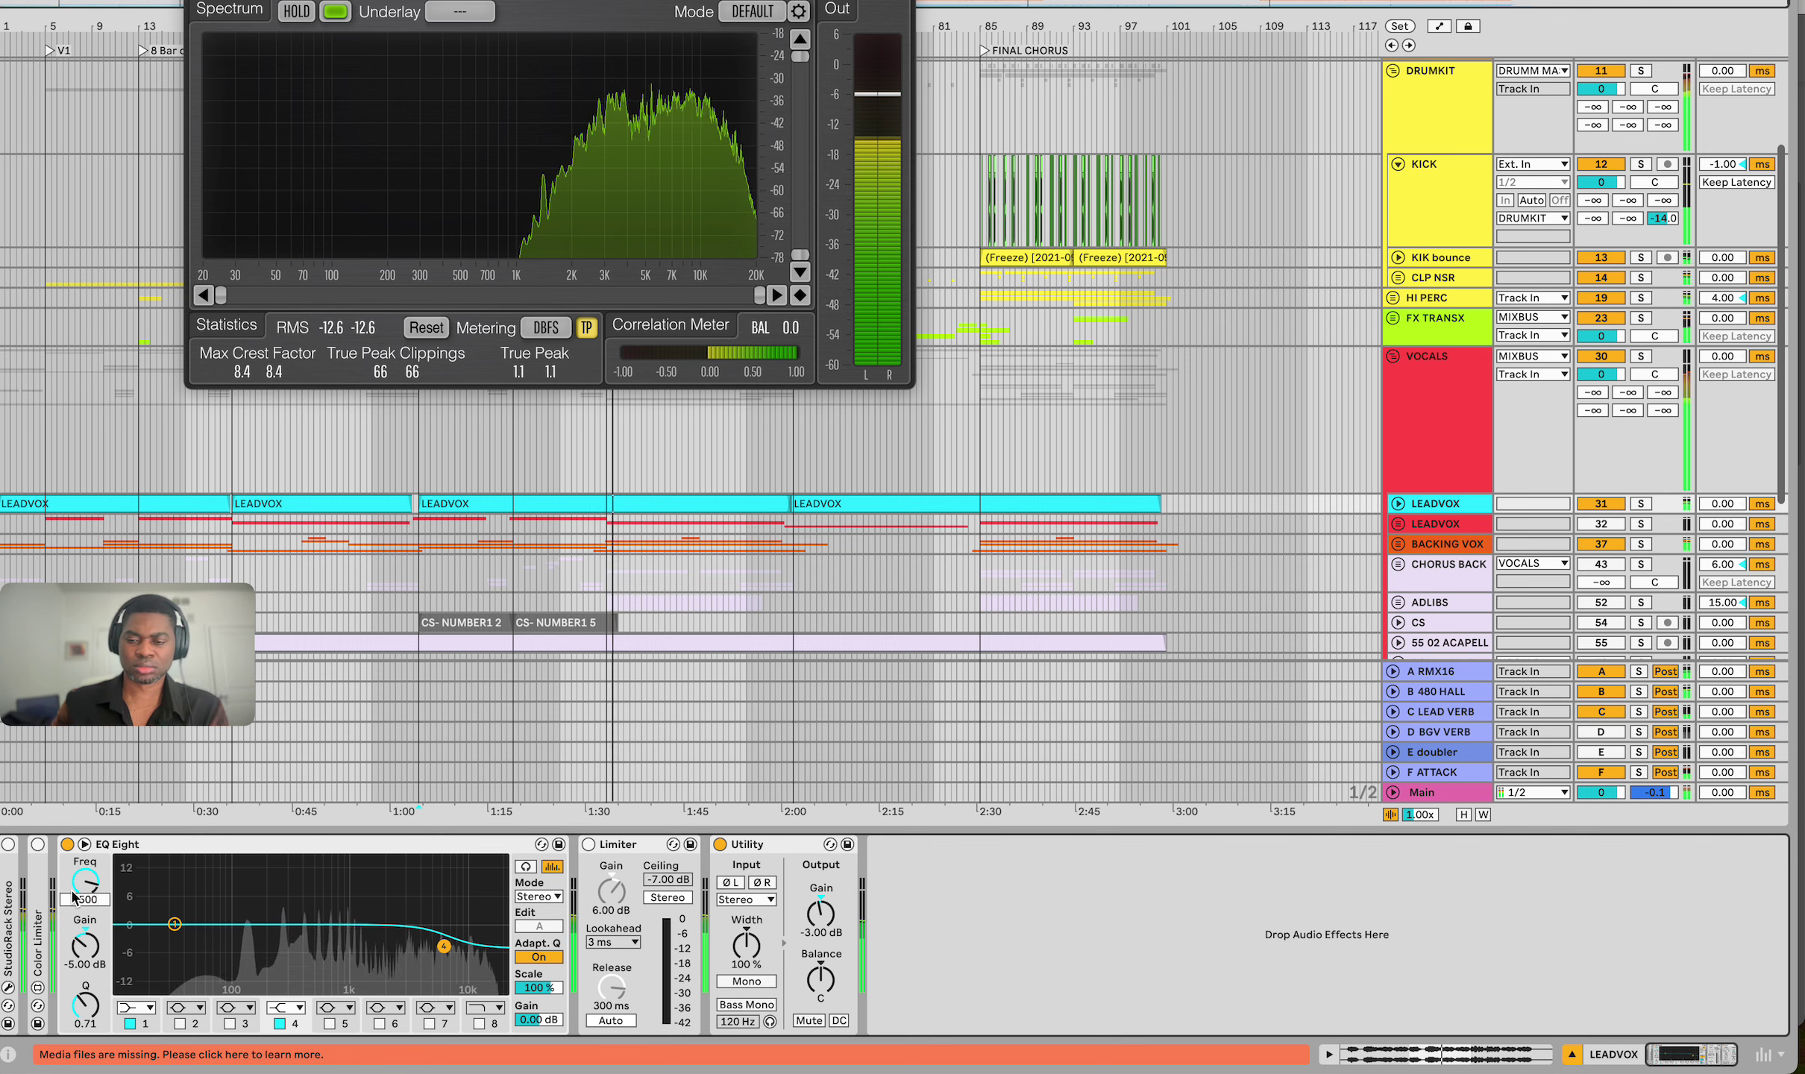
pyautogui.press('Return')
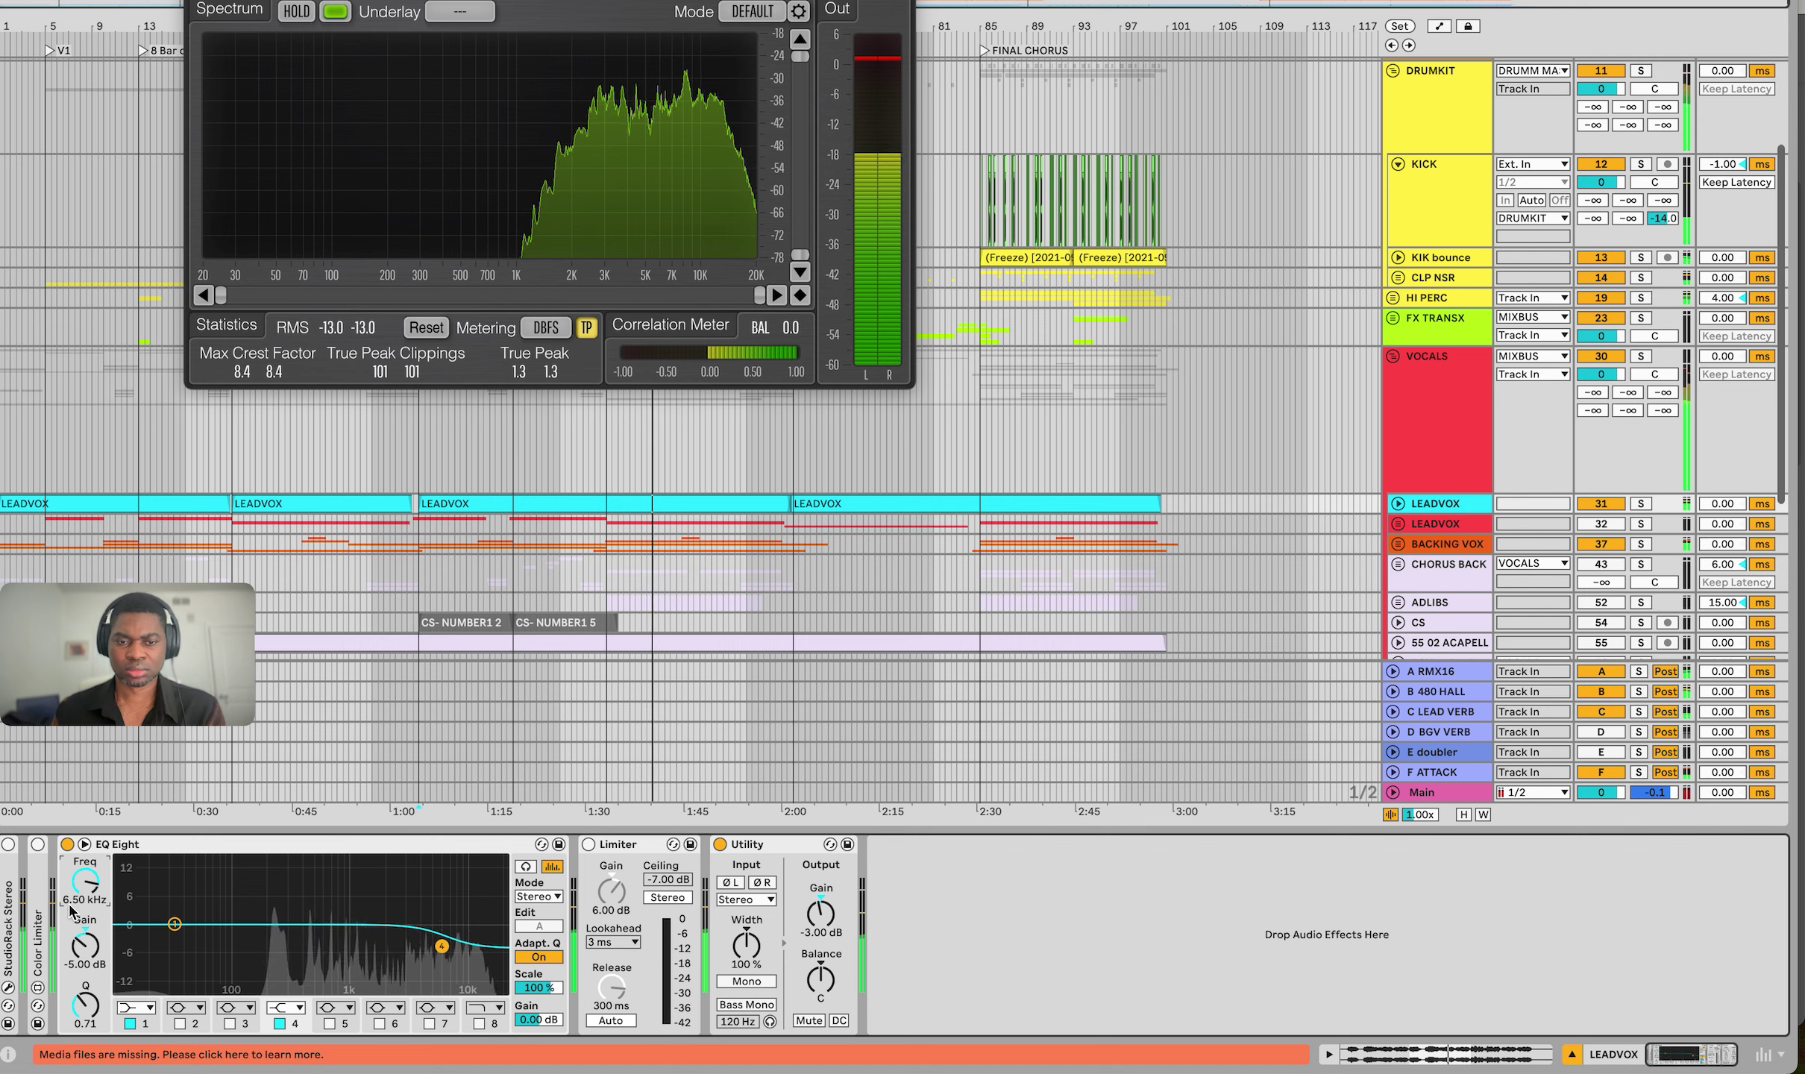
# Bypass EQ Three on the Main track and close its SPAN window
pyautogui.click(424, 796)
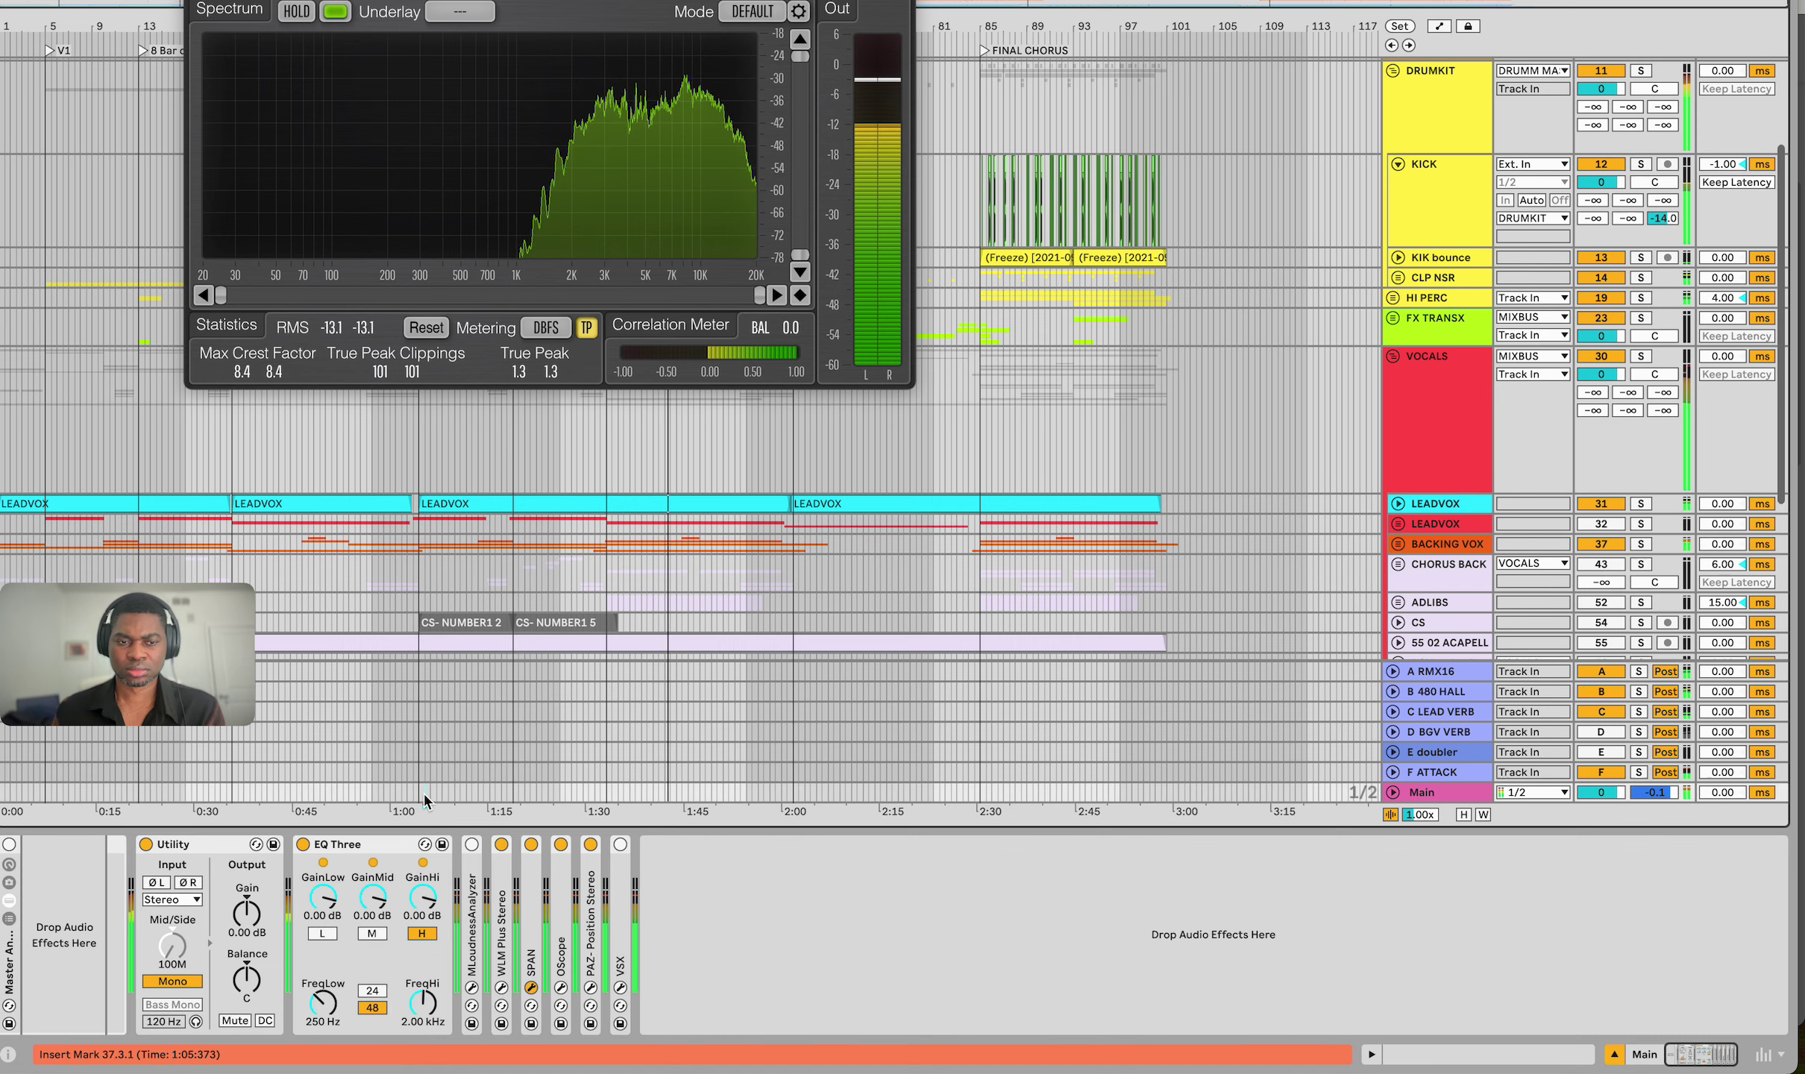
pyautogui.click(303, 844)
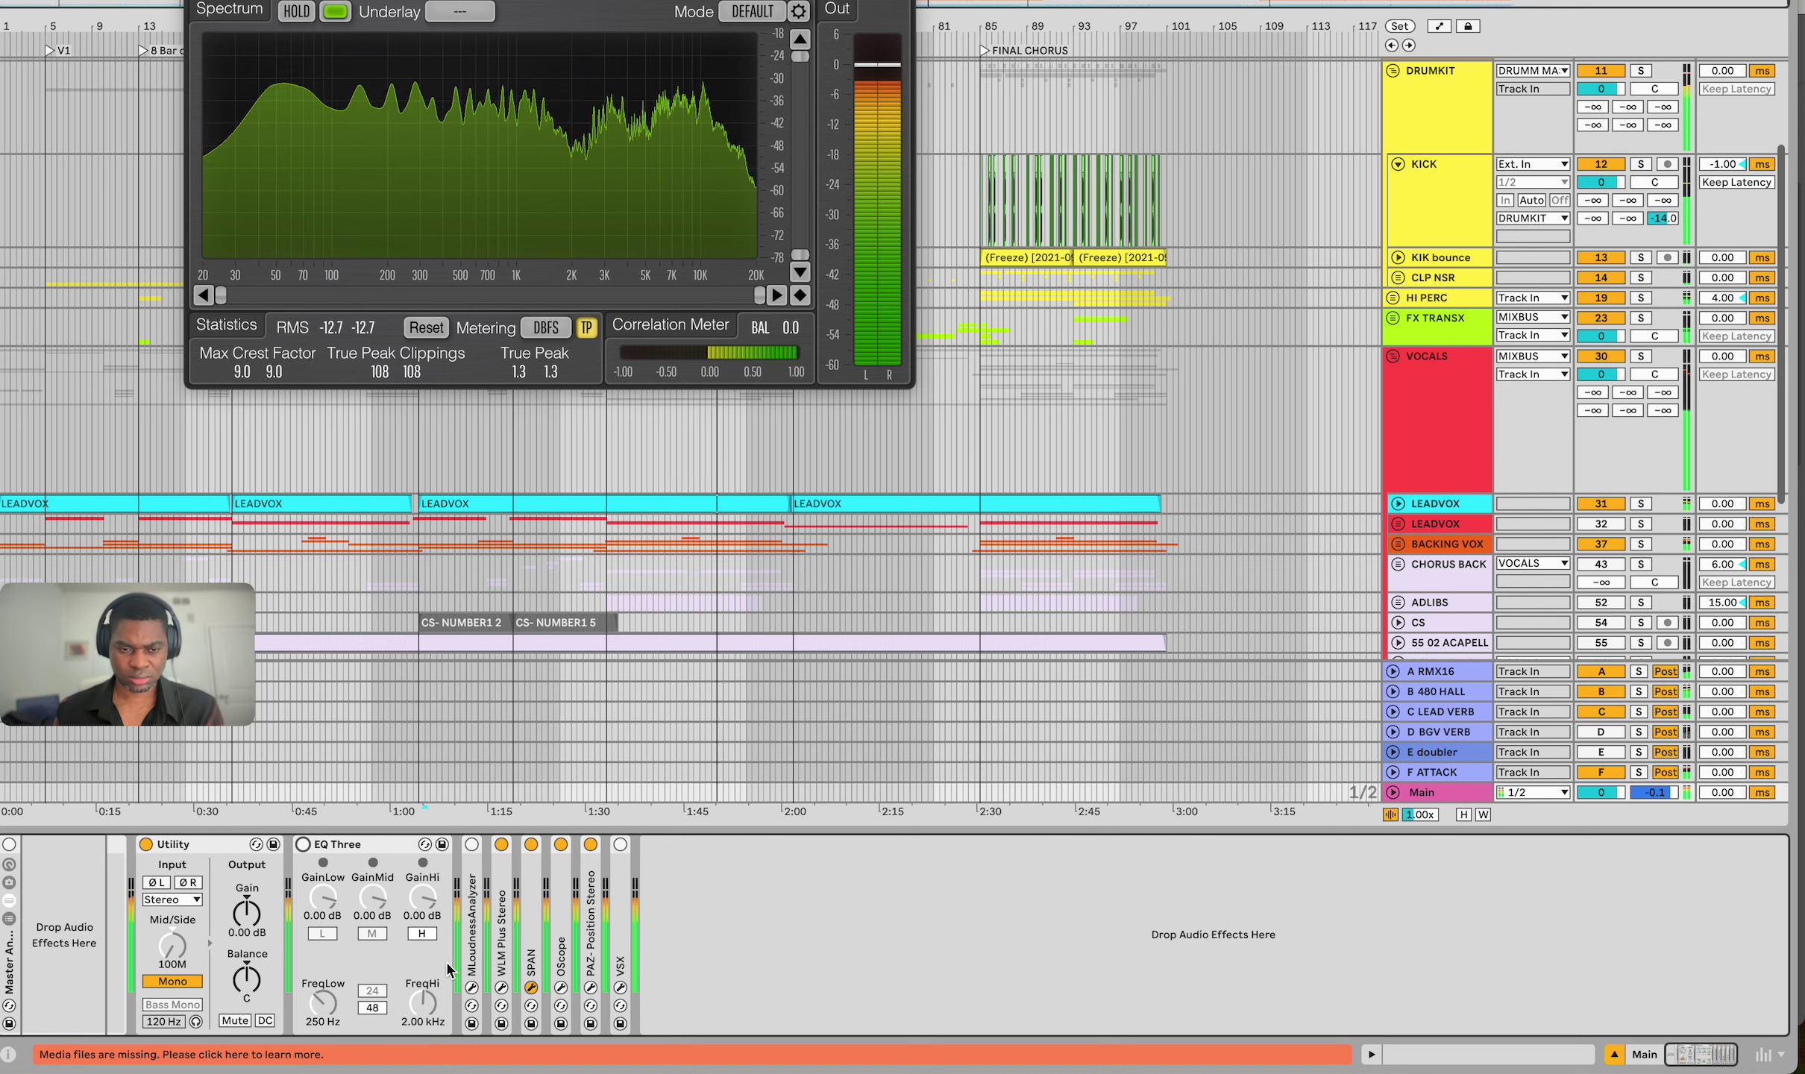
pyautogui.click(530, 987)
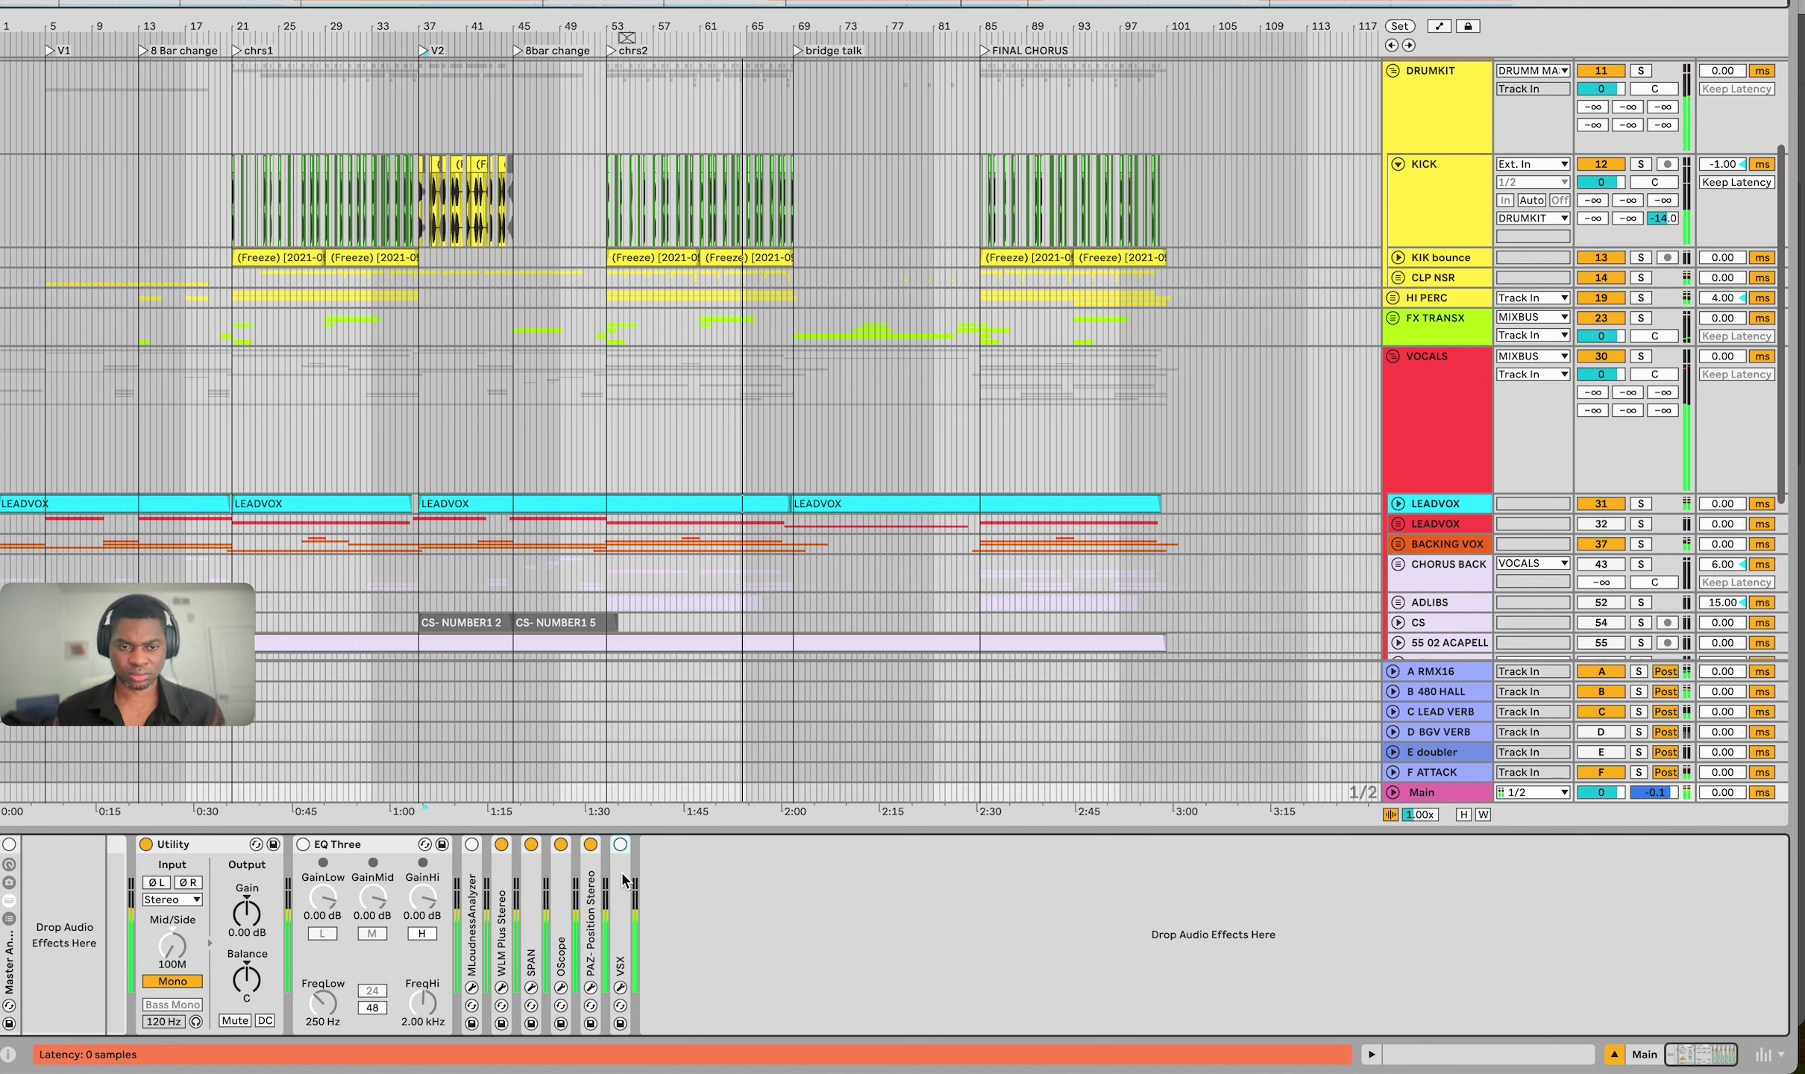
# Enable VSX on the Main track, close its plugin window, and lower the system volume
pyautogui.click(619, 988)
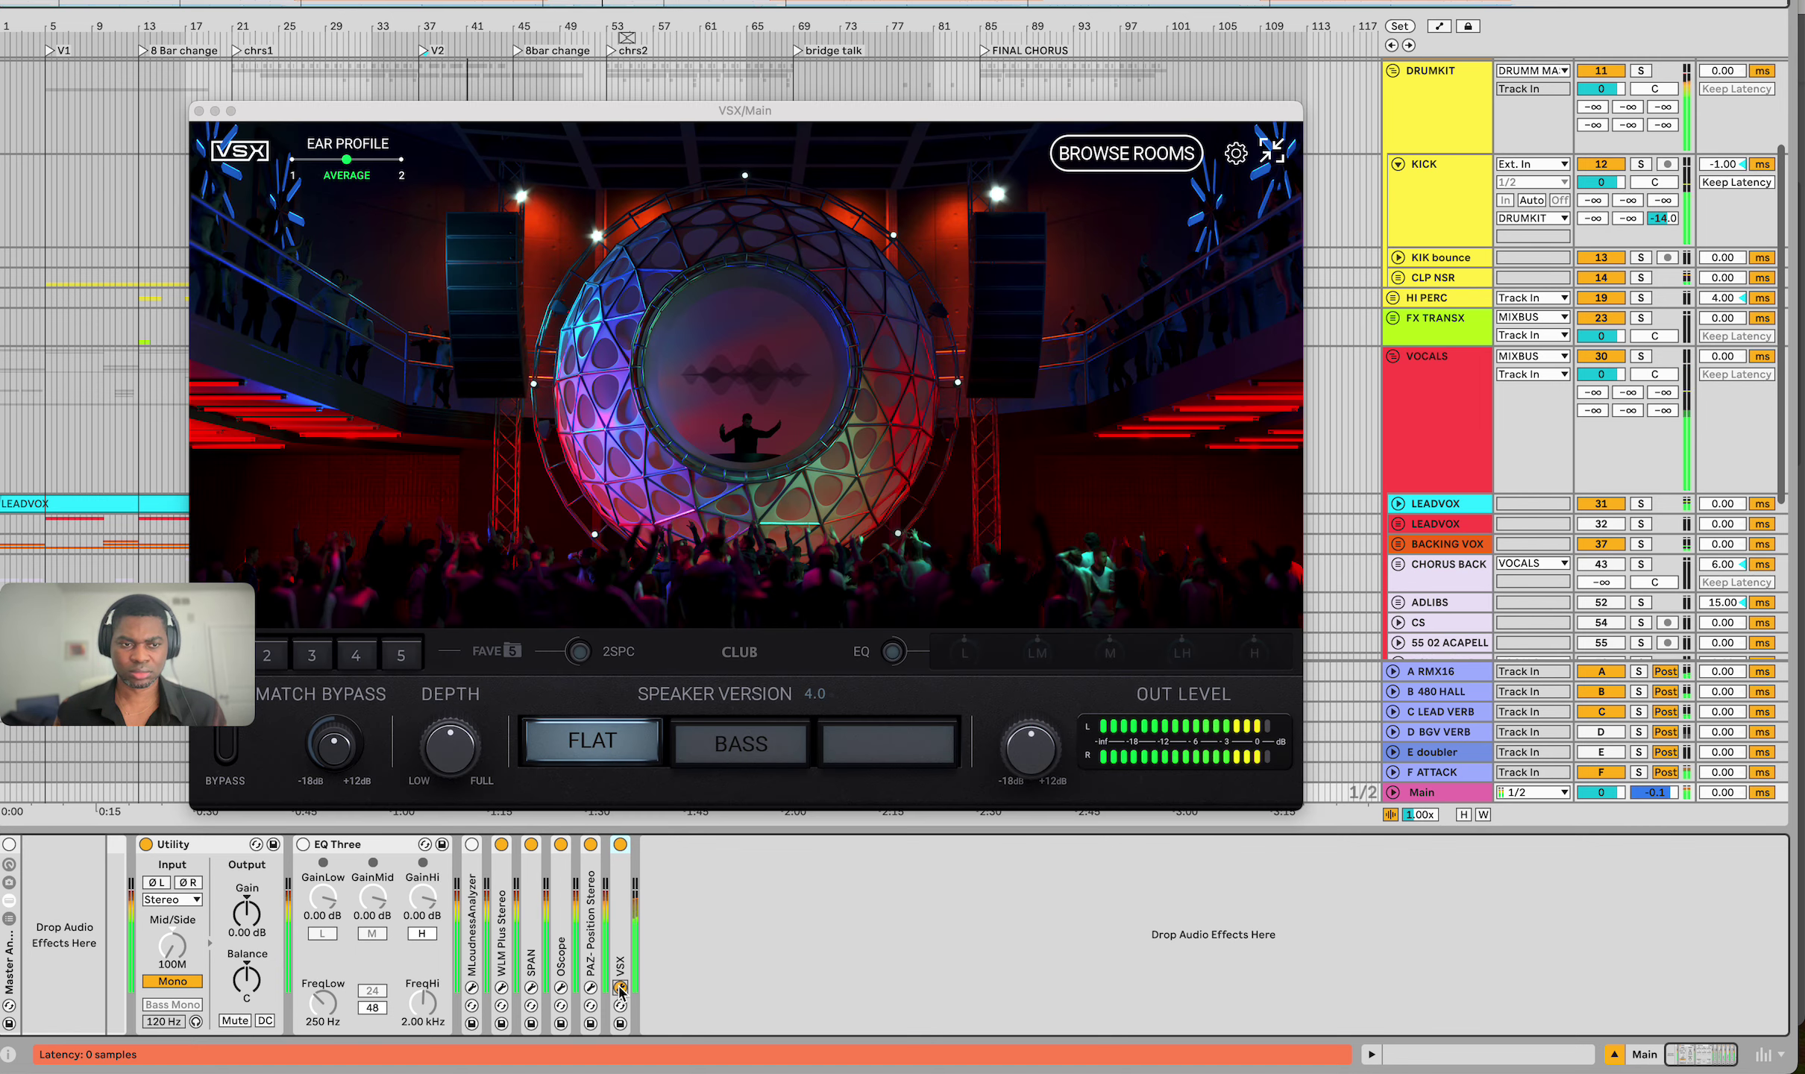
pyautogui.click(620, 988)
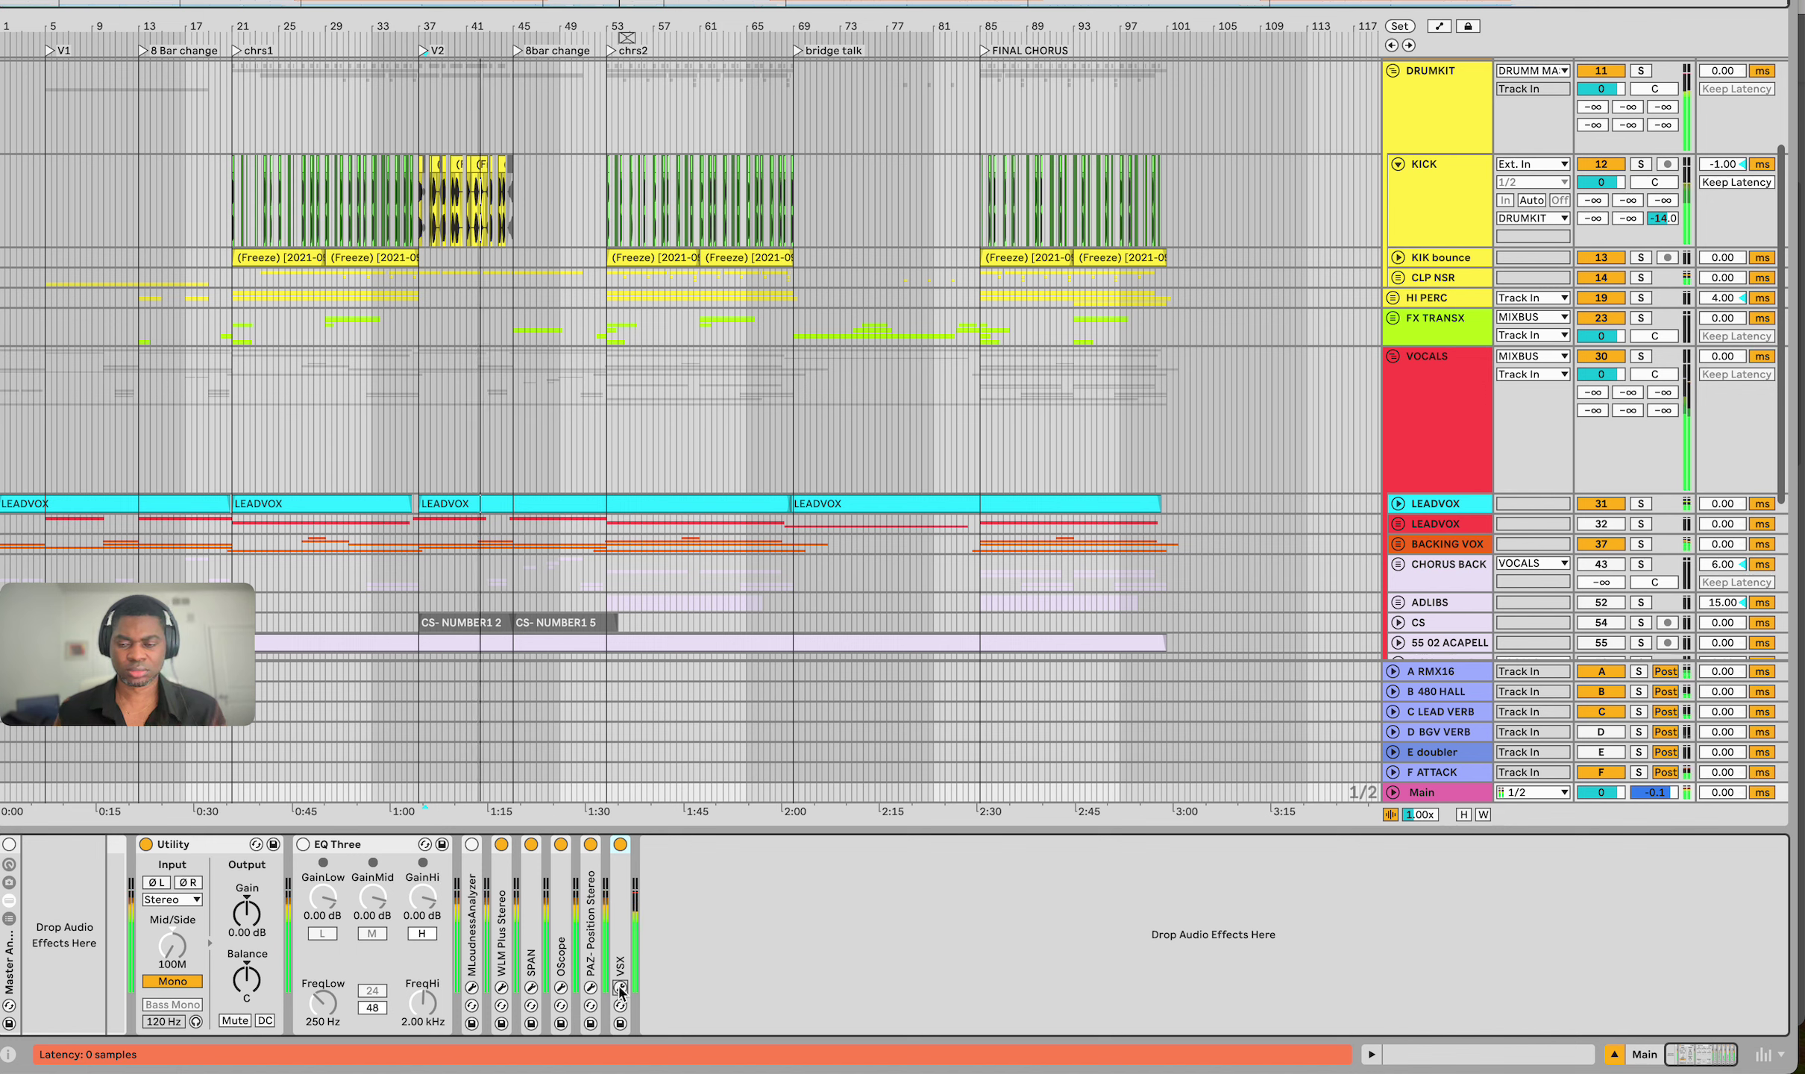
pyautogui.press('XF86AudioLowerVolume')
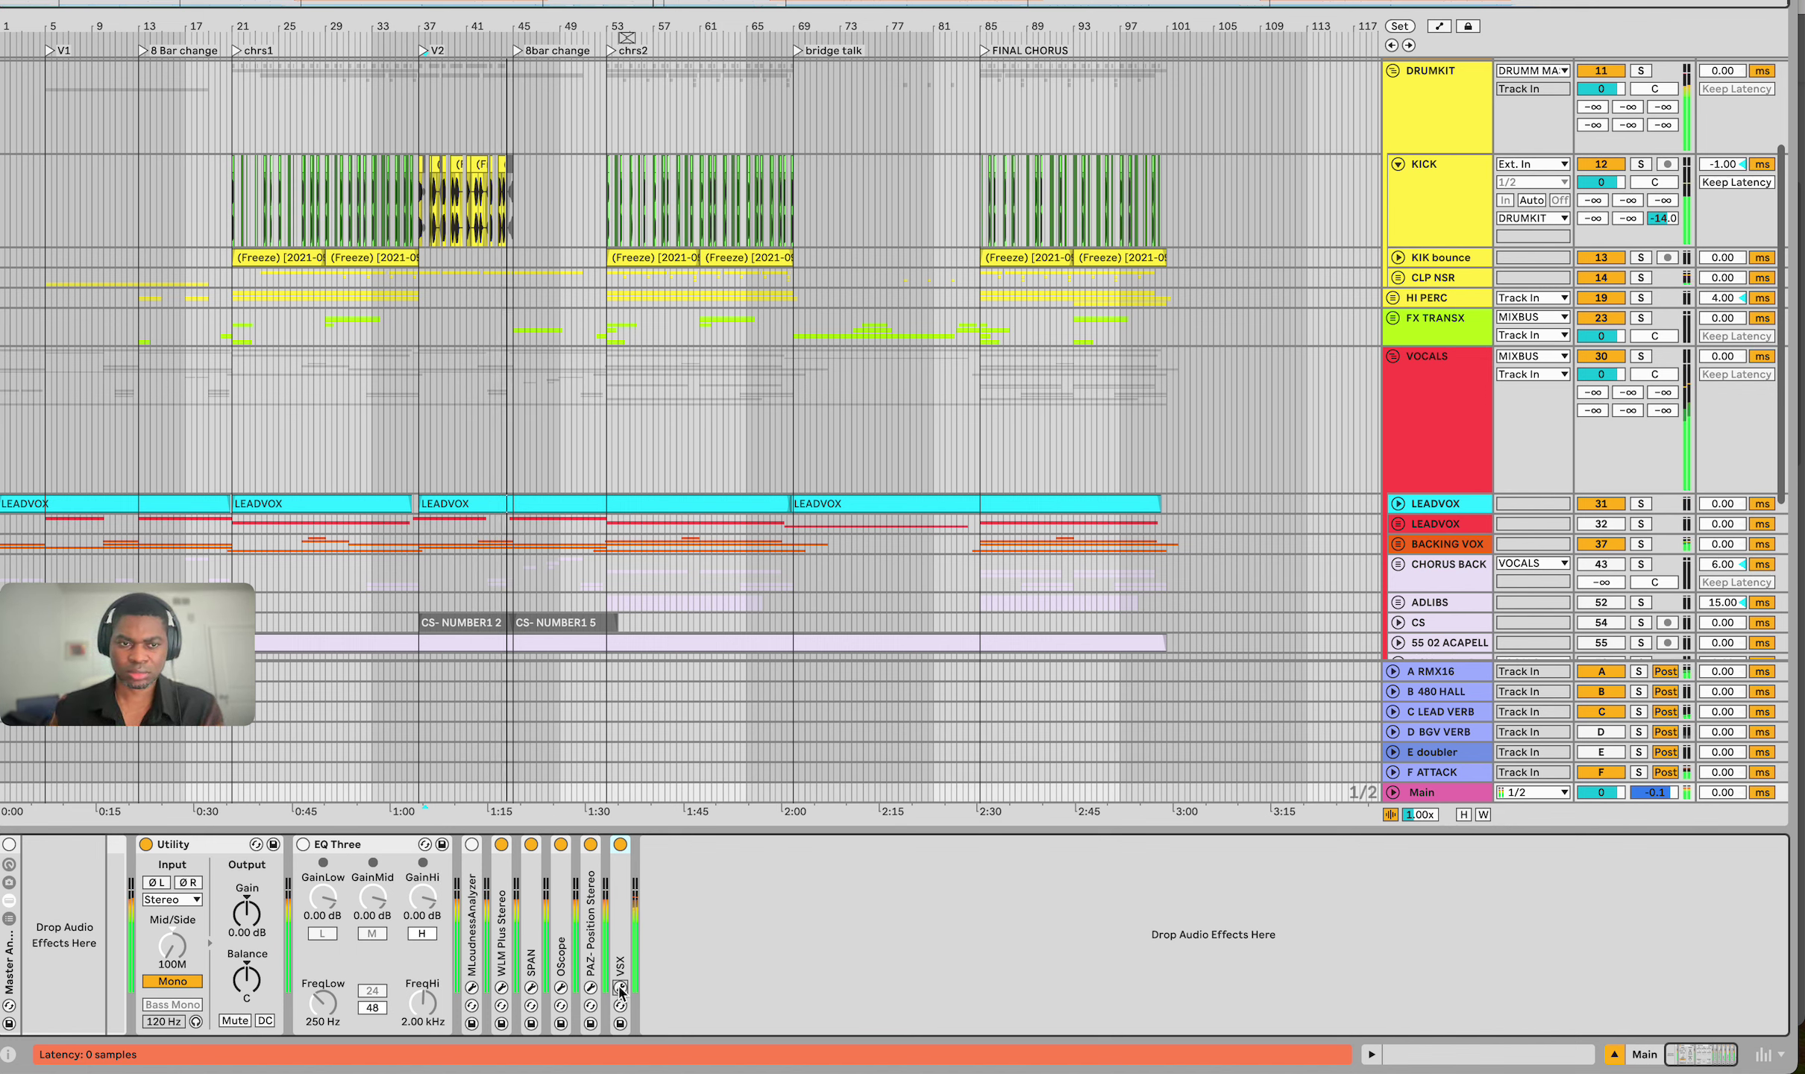
# Show the BACKING VOX device chain and unfold the group to reveal its audio tracks
pyautogui.click(1416, 545)
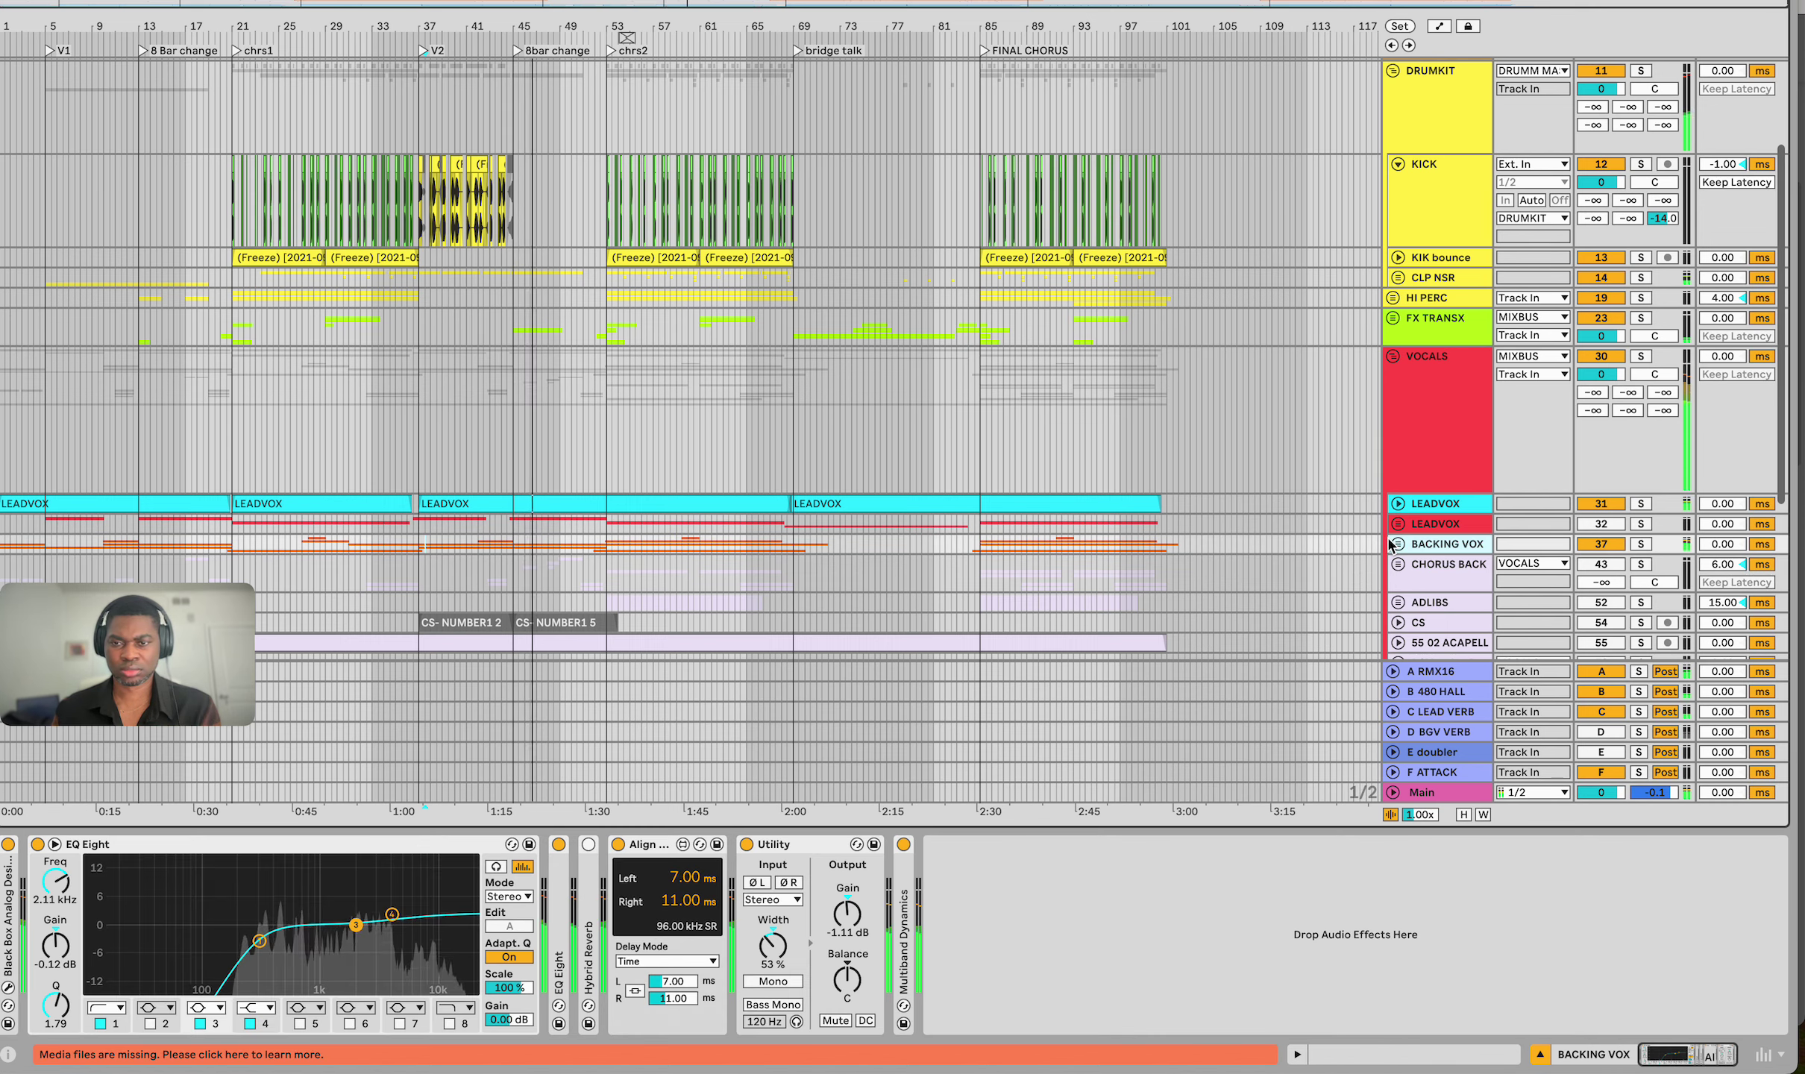
pyautogui.click(1397, 544)
pyautogui.scroll(-6, 1397, 547)
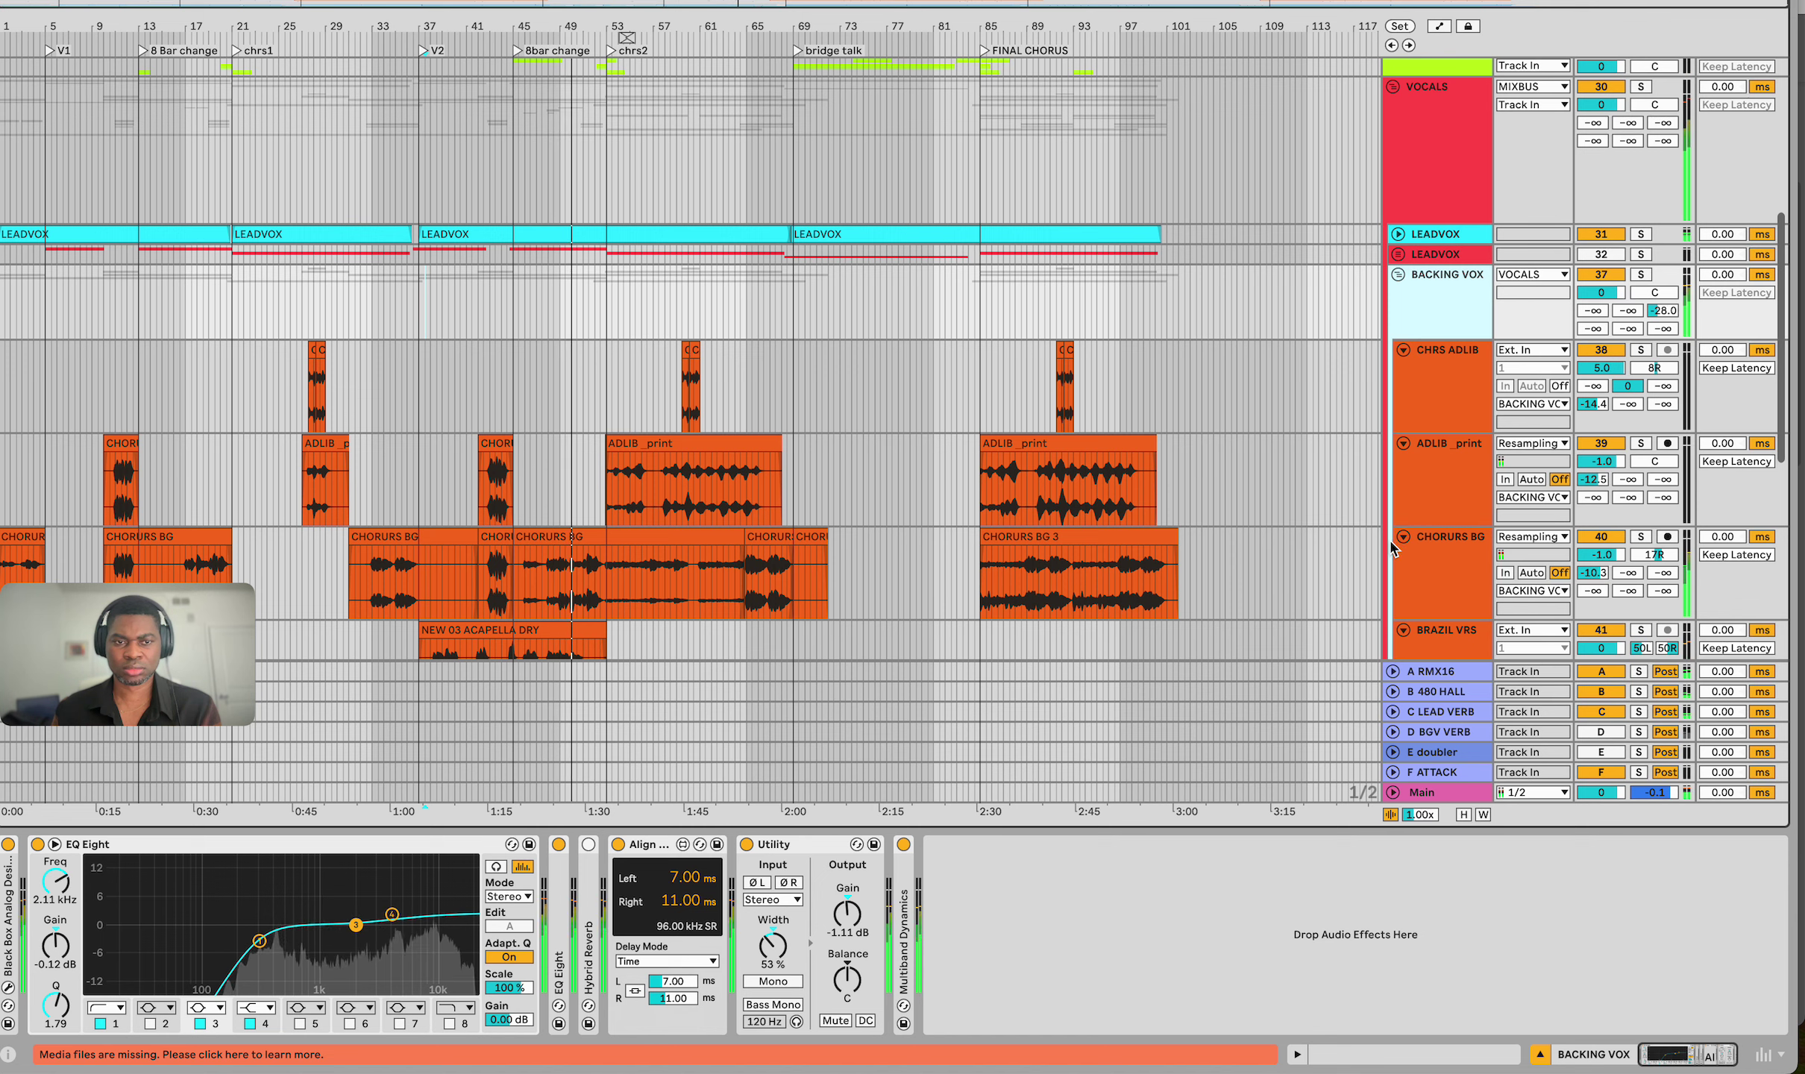
# Deactivate the ADLIB _print track's clips at bars 42 and 10, and check the overlapping CHORURS BG clips during playback
pyautogui.click(496, 442)
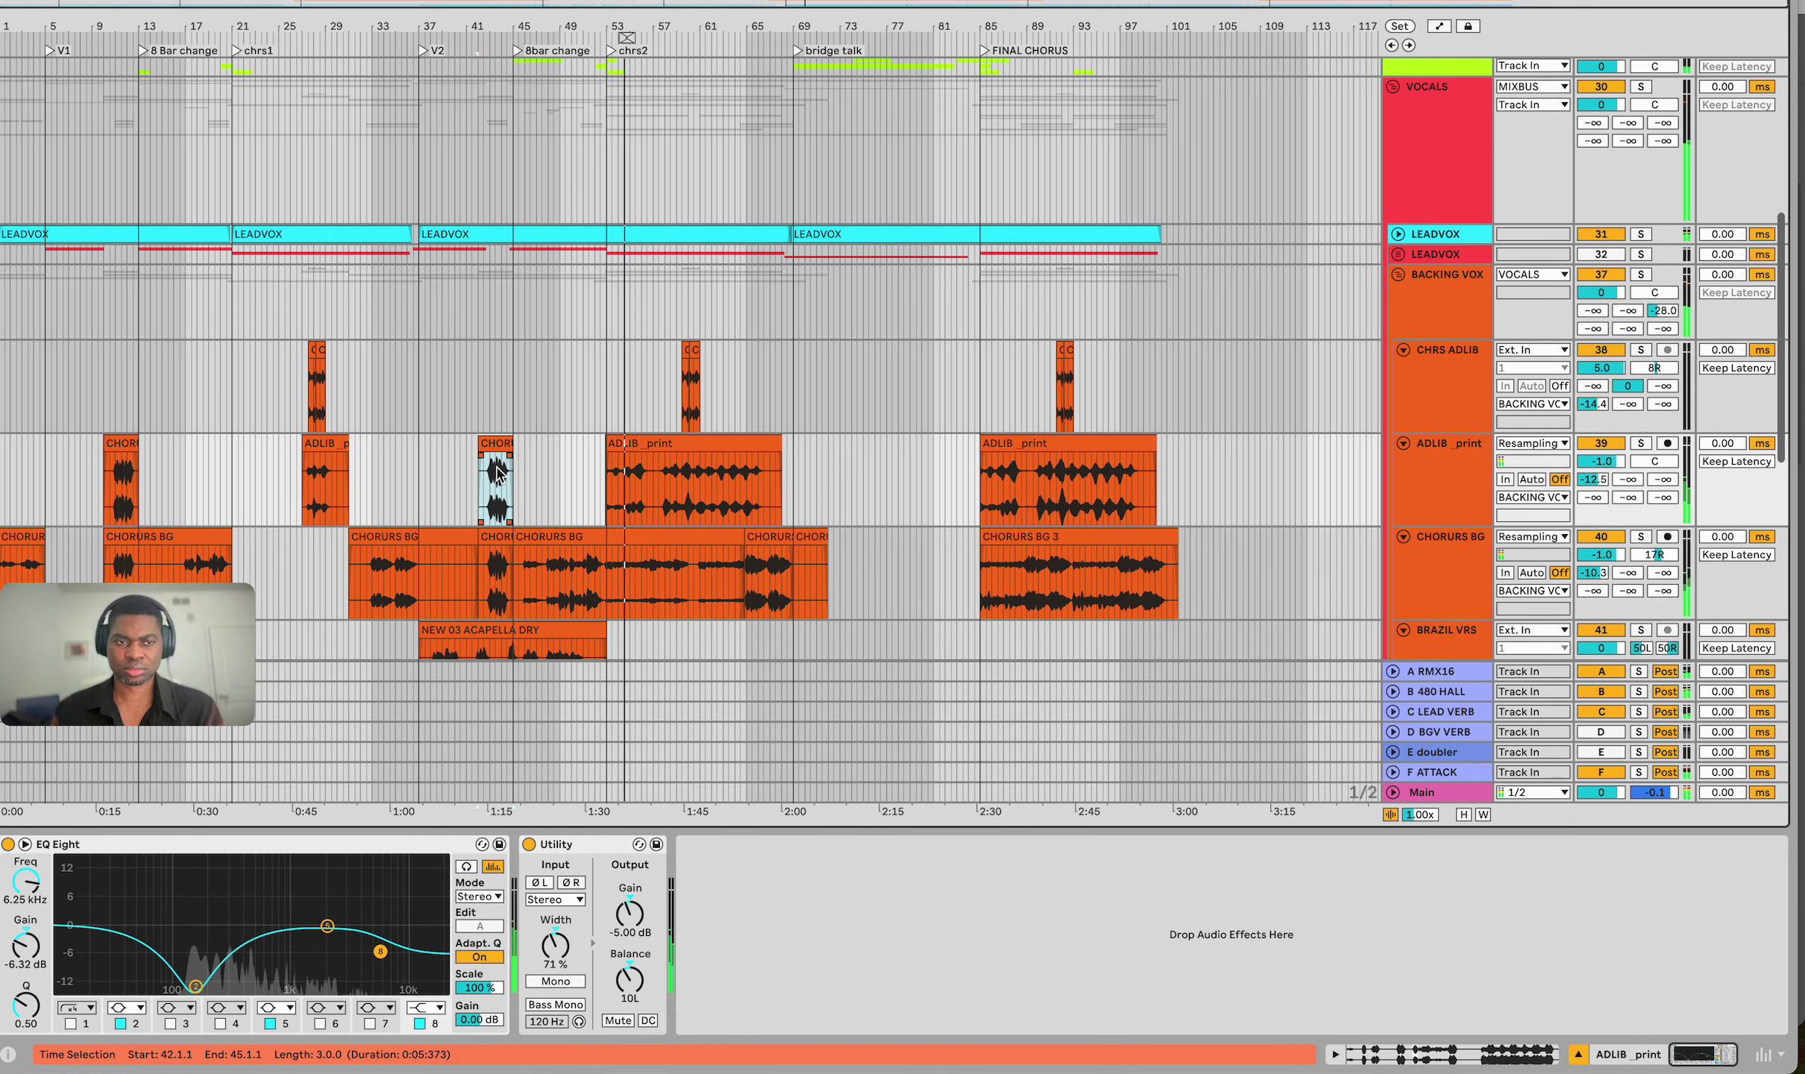
pyautogui.click(497, 537)
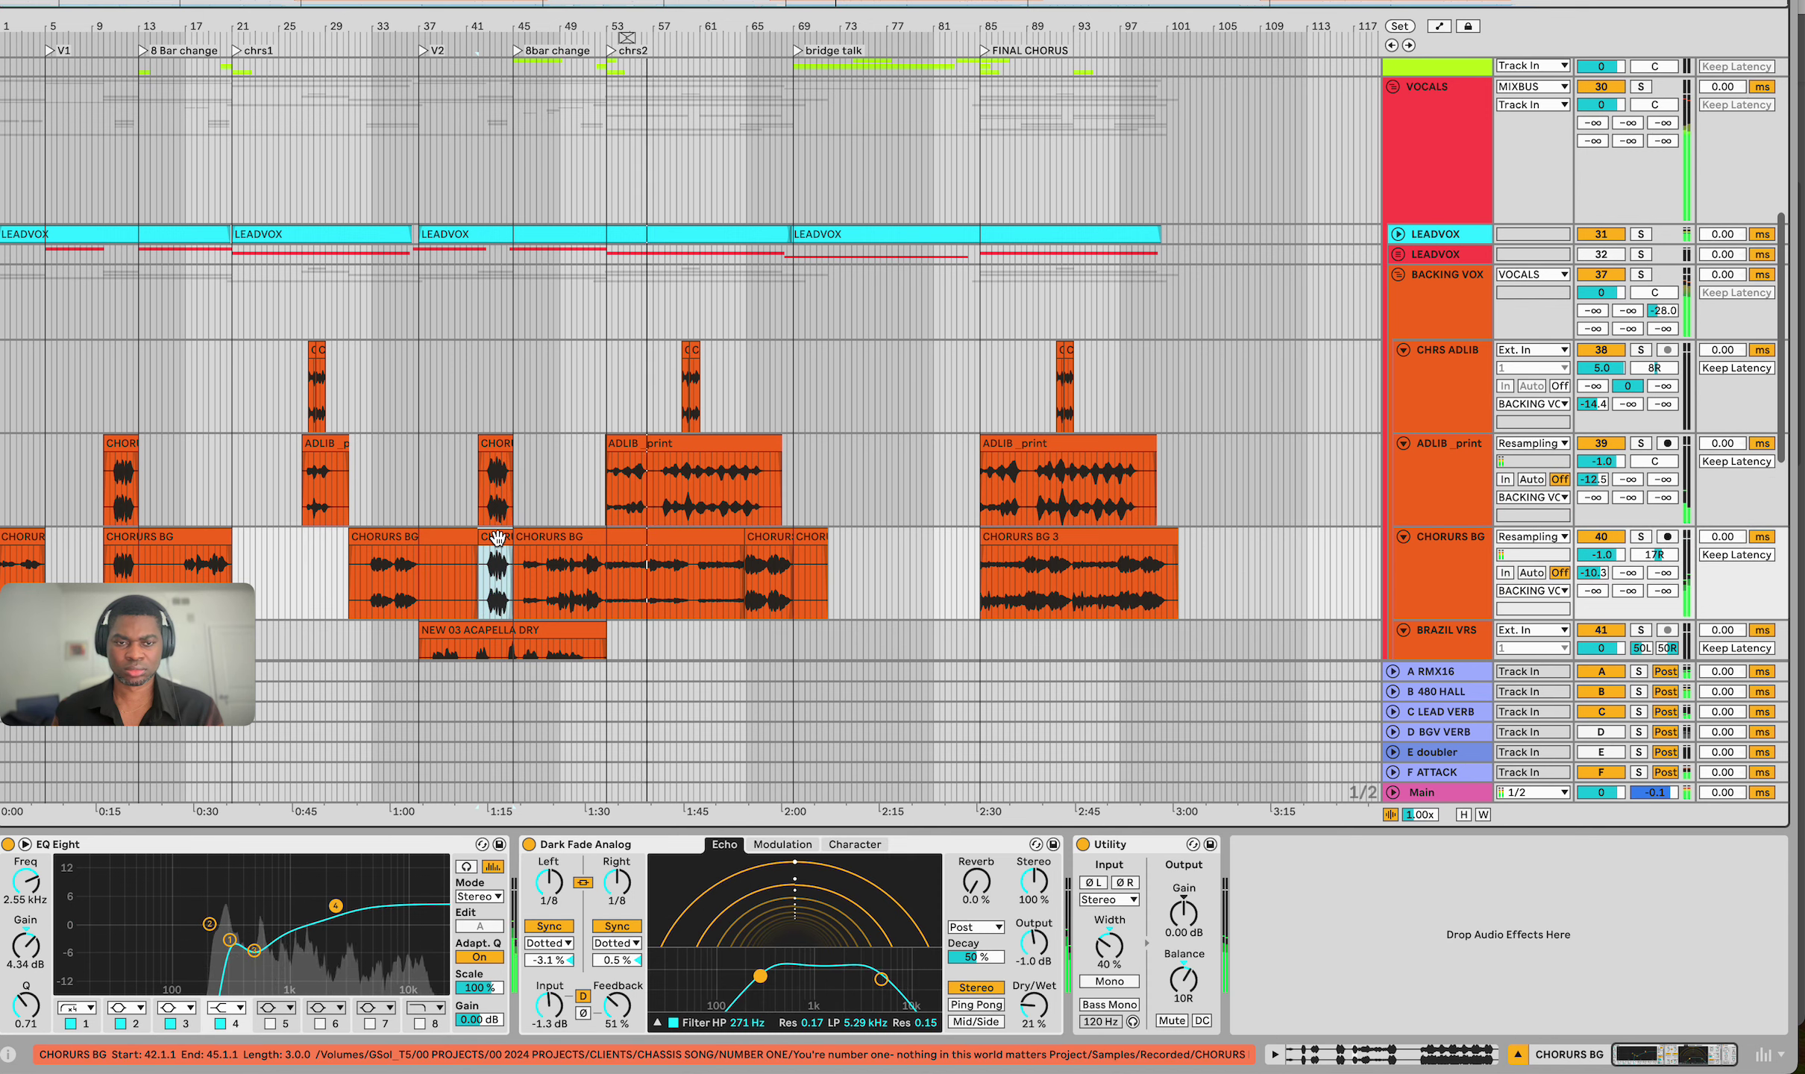
pyautogui.click(495, 445)
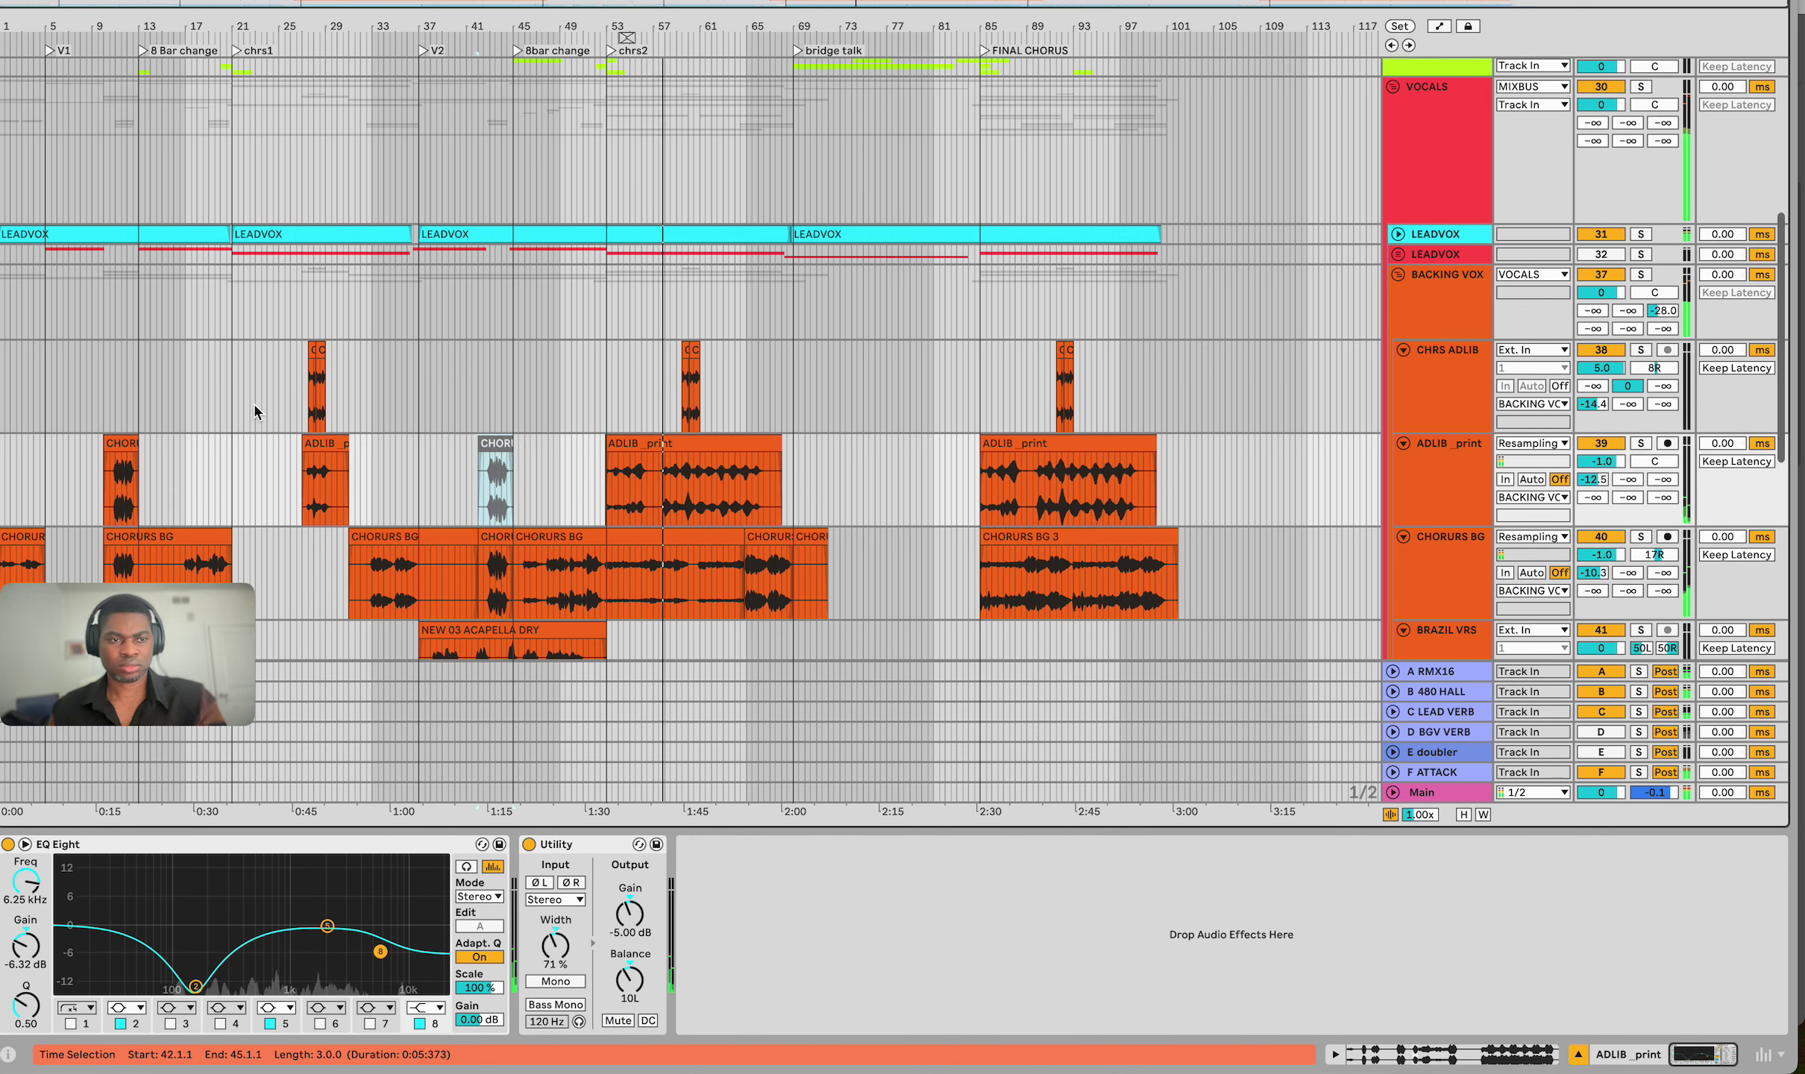
pyautogui.press('0')
pyautogui.click(124, 443)
pyautogui.press('0')
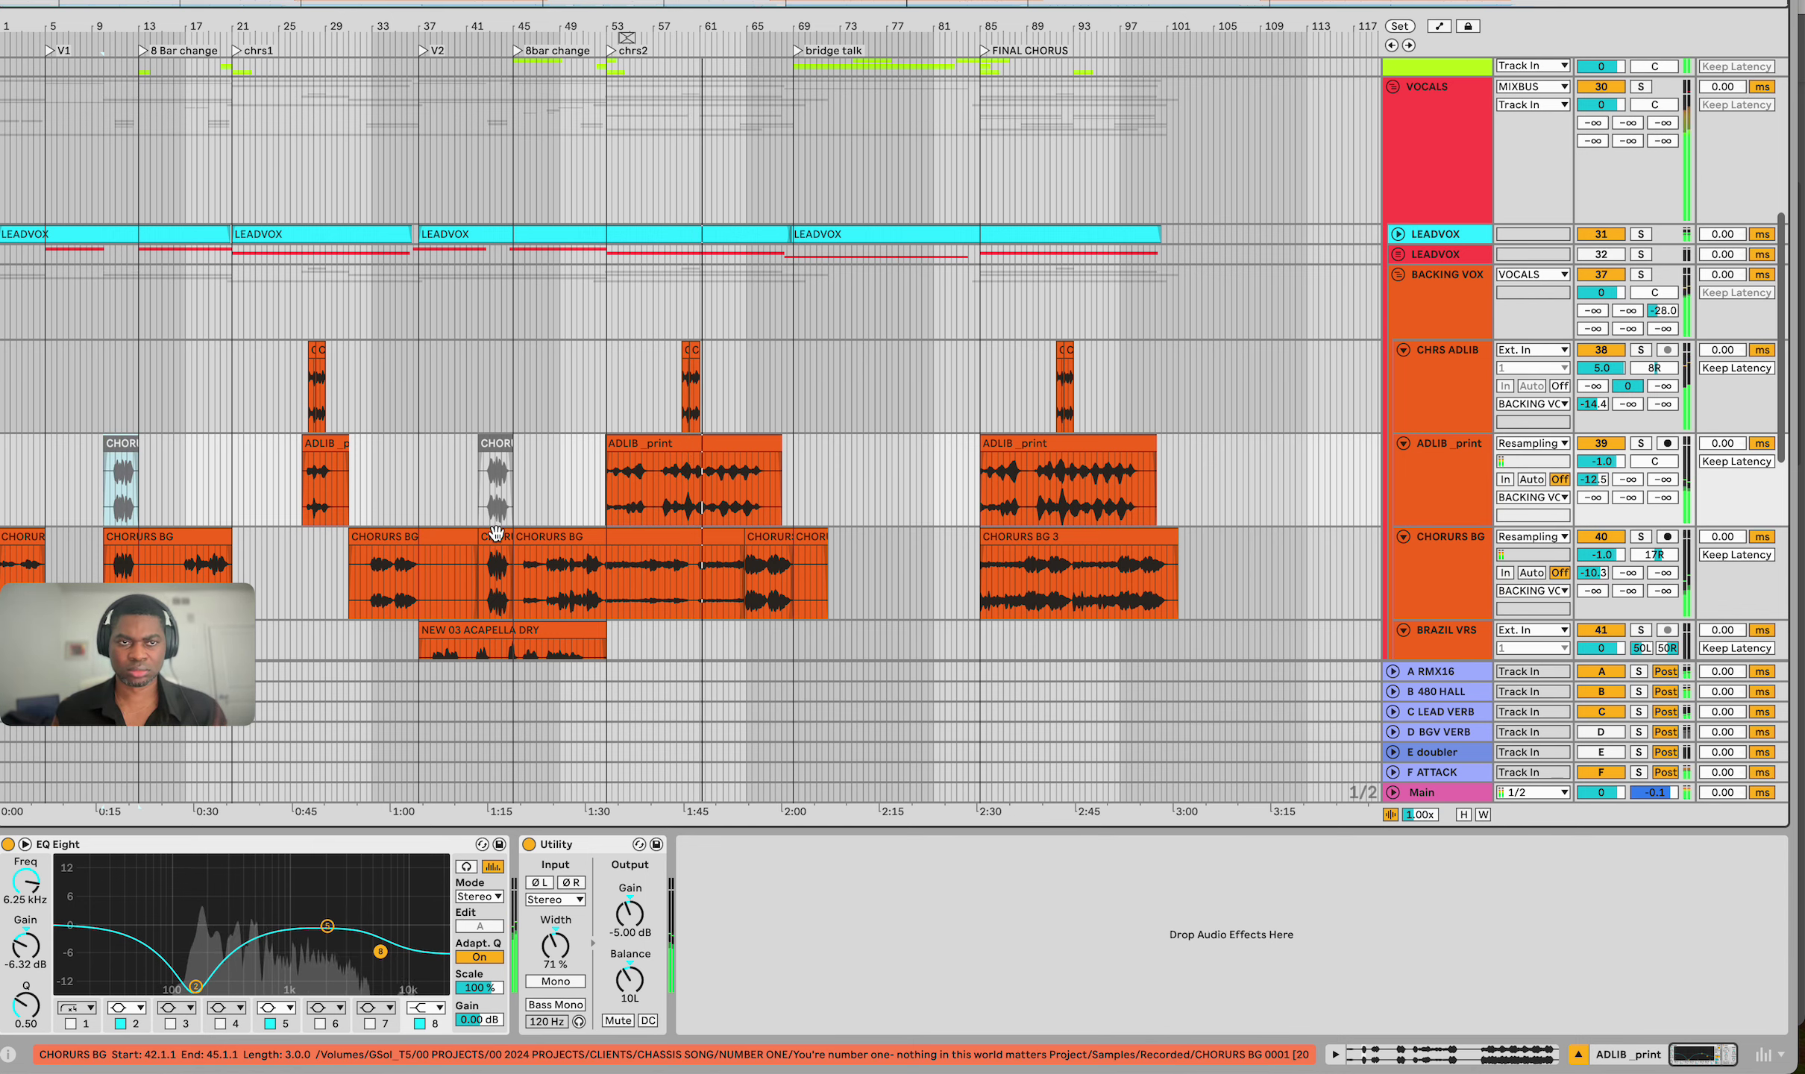
pyautogui.click(496, 533)
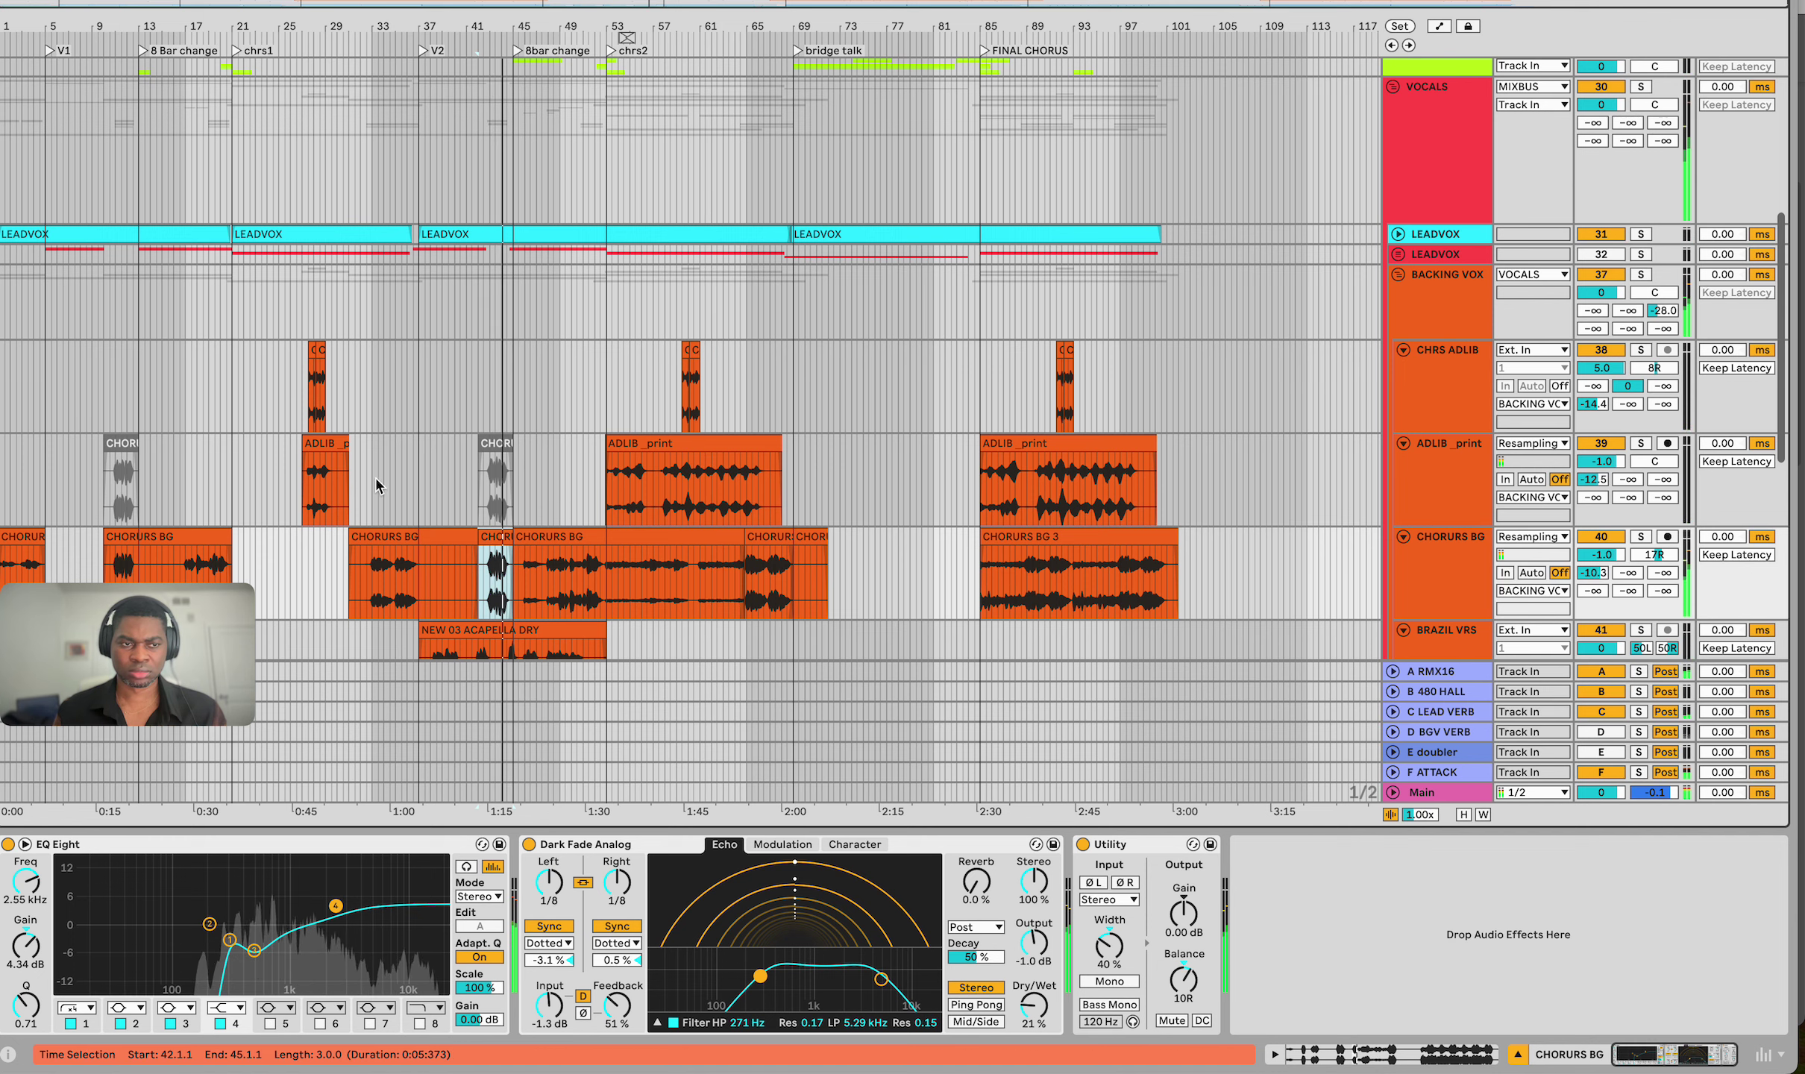
pyautogui.click(127, 535)
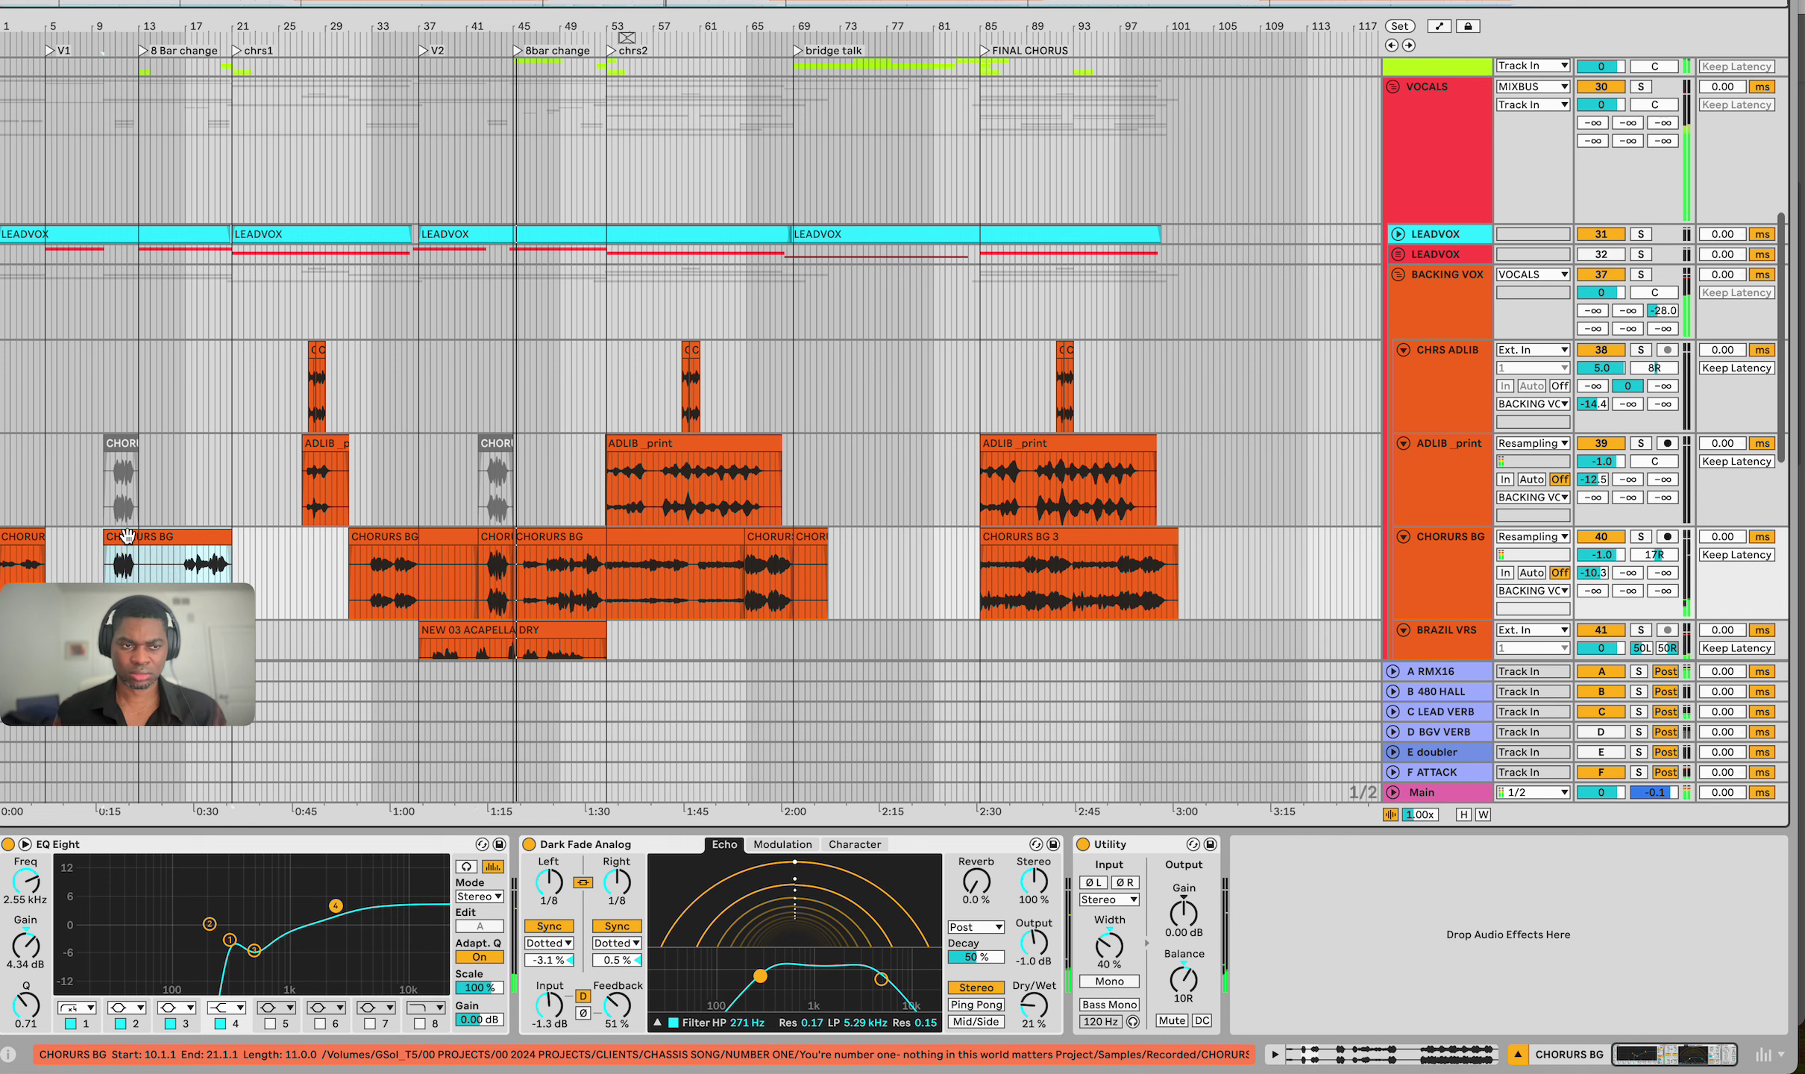
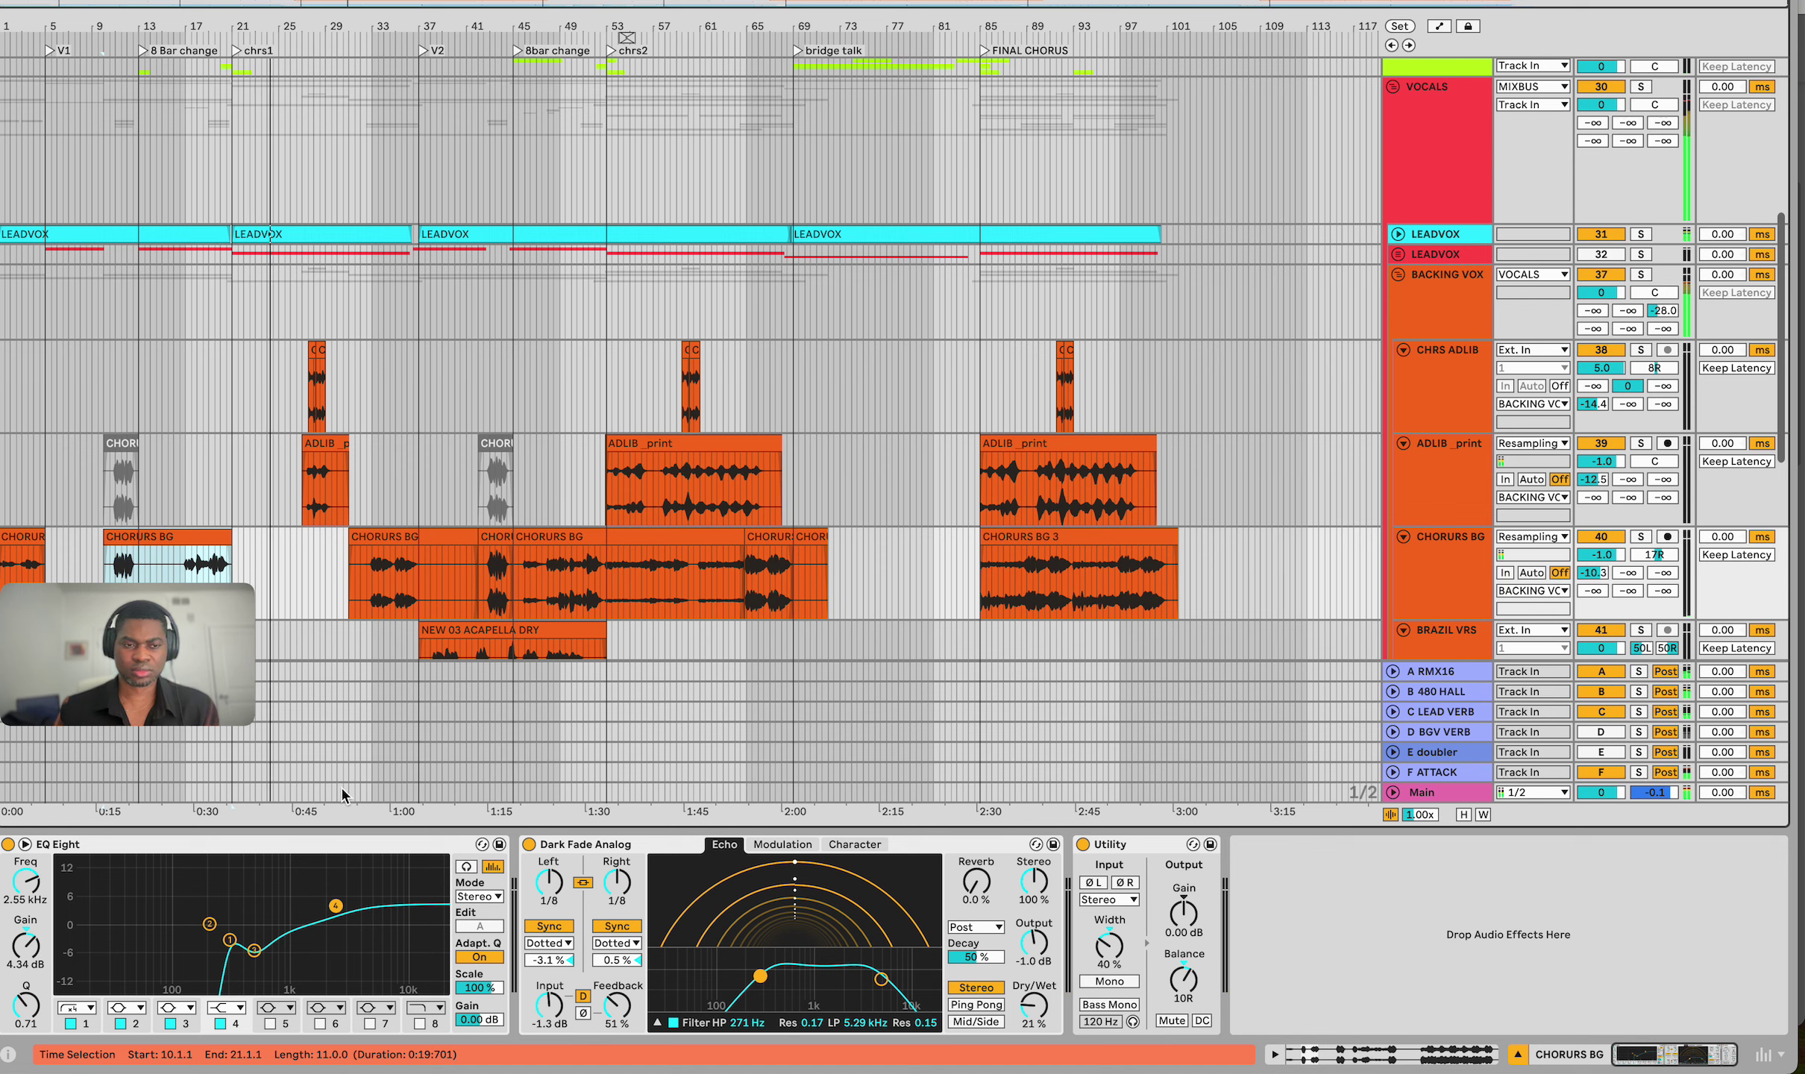
# Place the insert mark at bar 21, and turn off Mono and bypass the Utility on the Main track
pyautogui.click(231, 793)
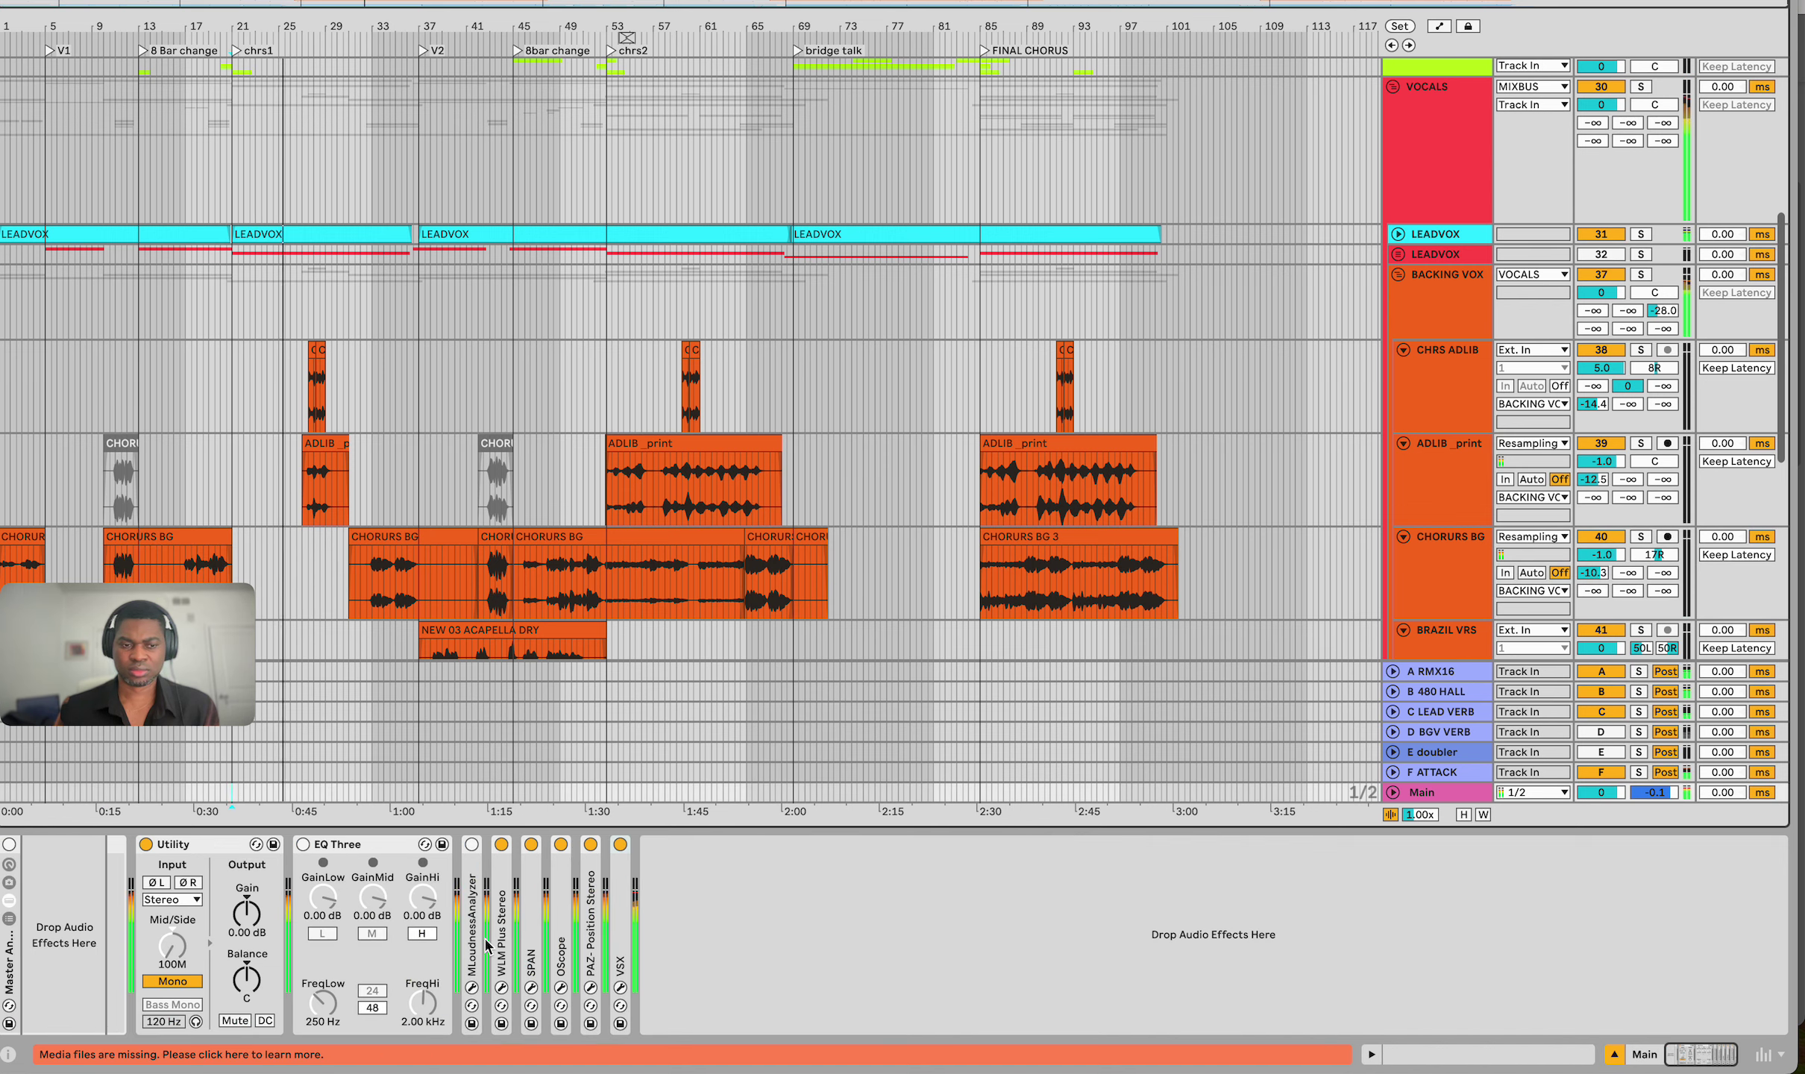
pyautogui.click(185, 982)
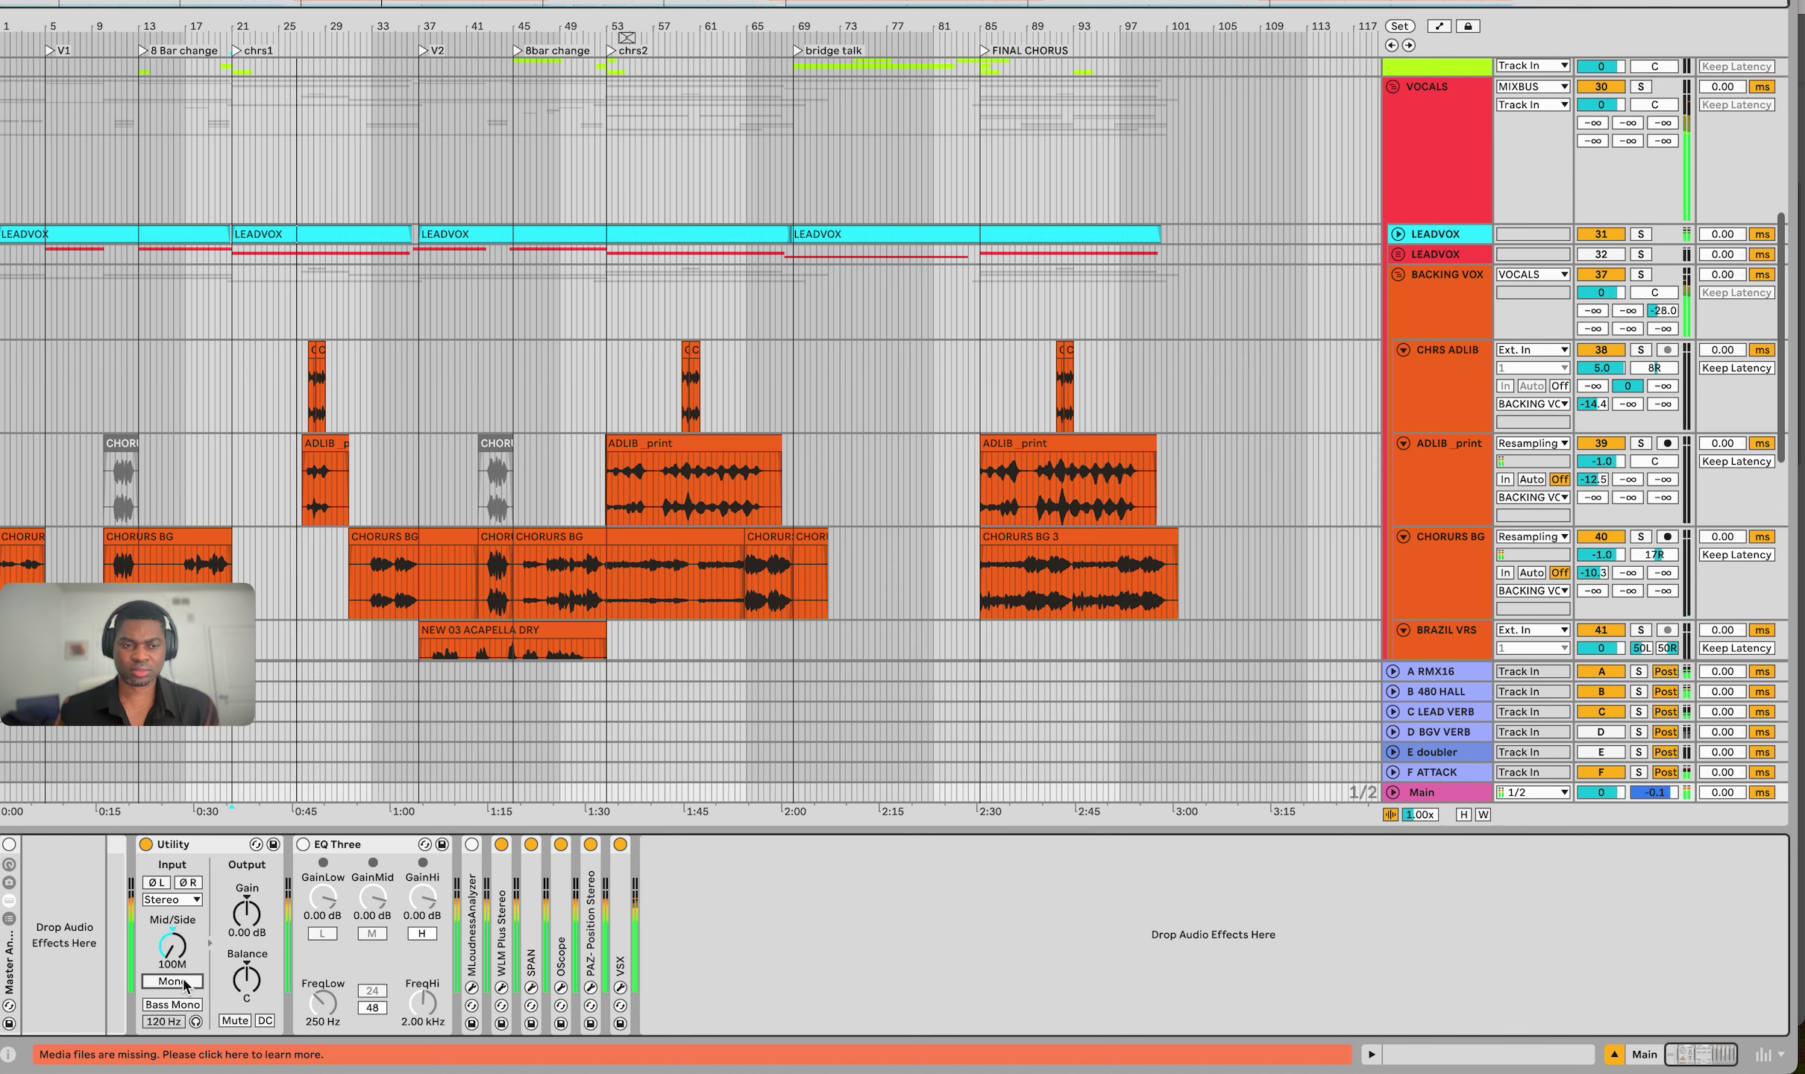
pyautogui.click(145, 845)
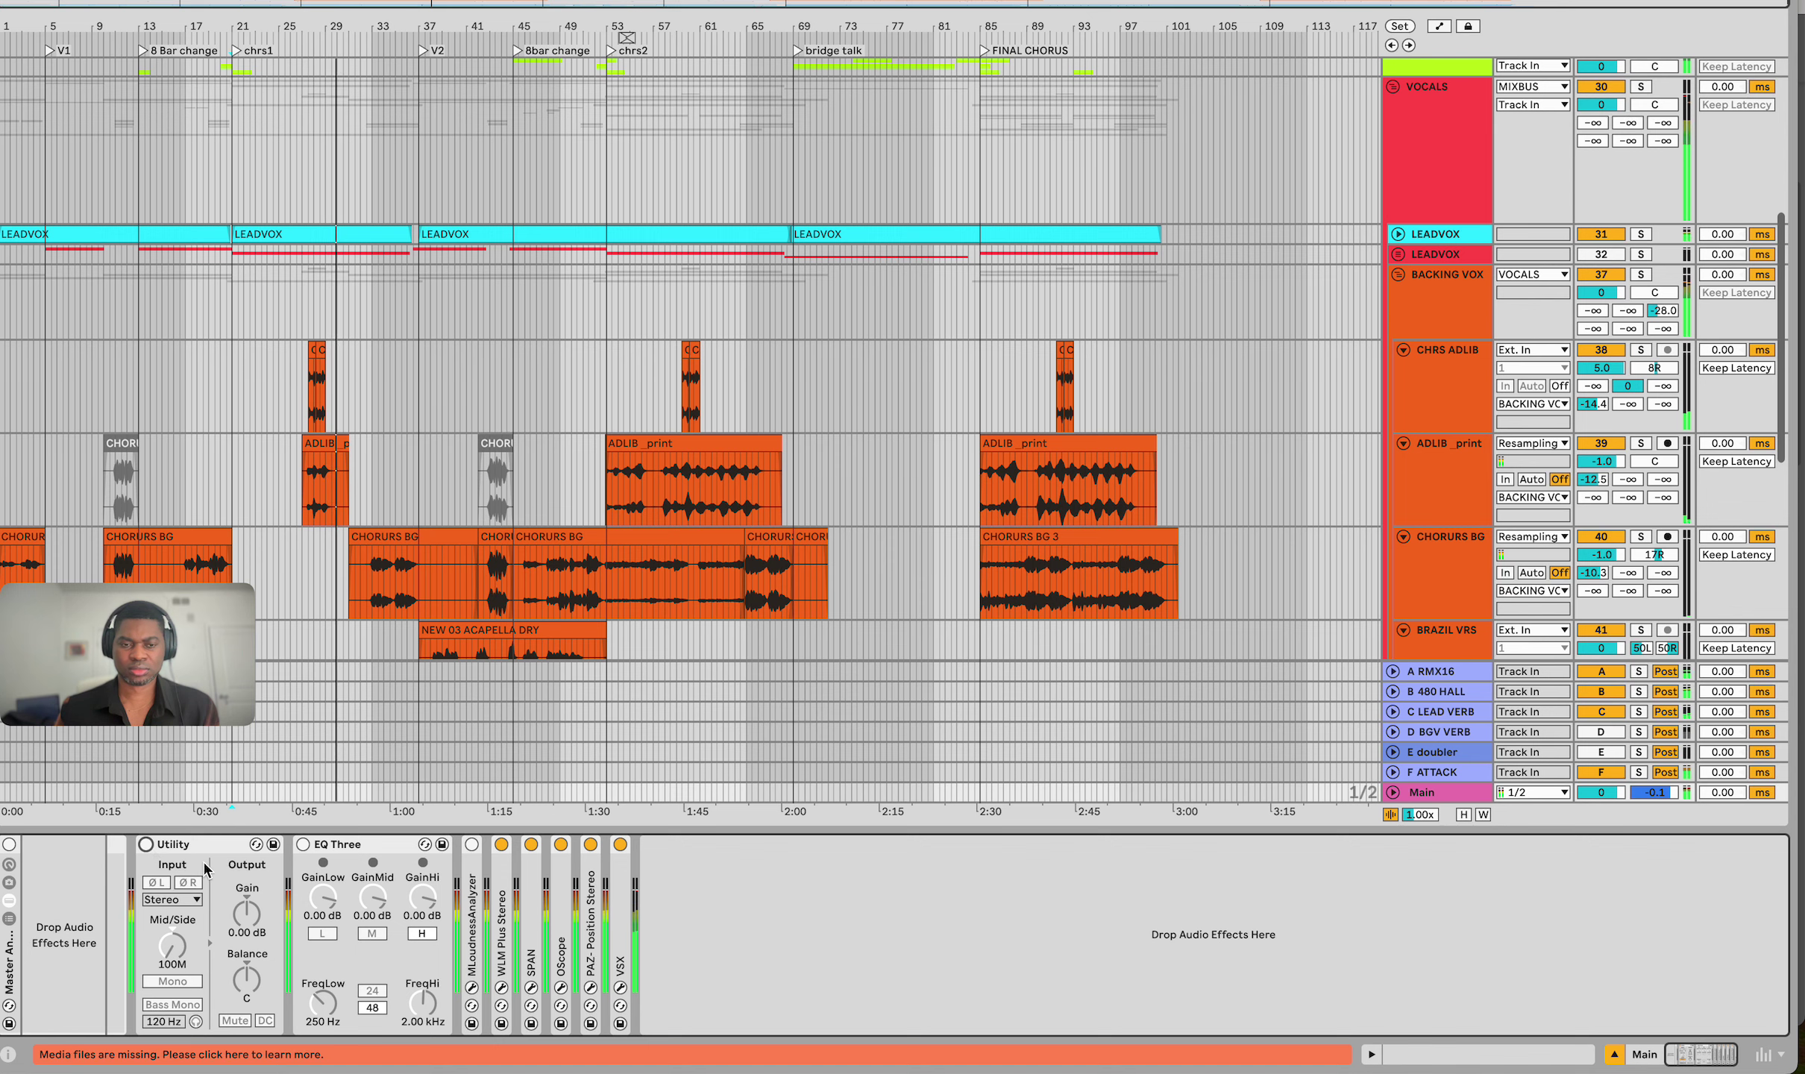
# Look briefly at the Main track's OScope, close it, and open WLM Plus Stereo with its loudness readings reset
pyautogui.click(560, 988)
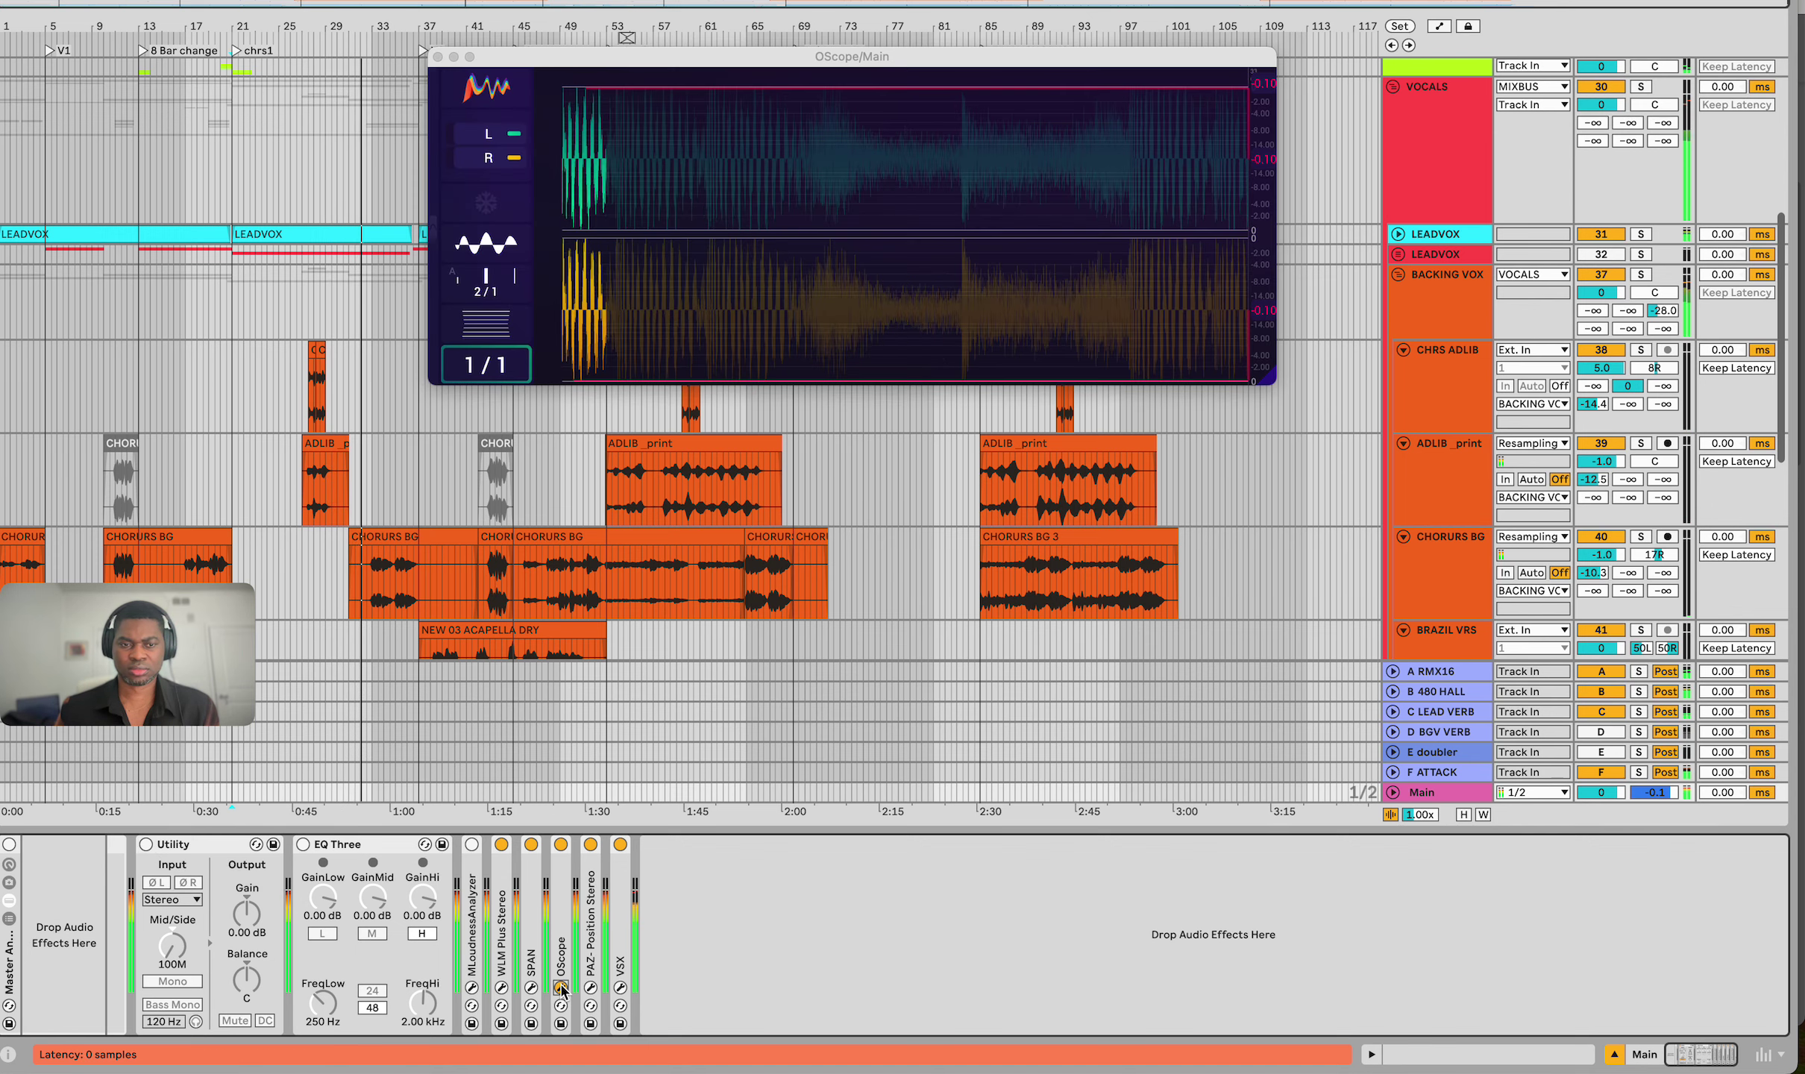
pyautogui.click(560, 988)
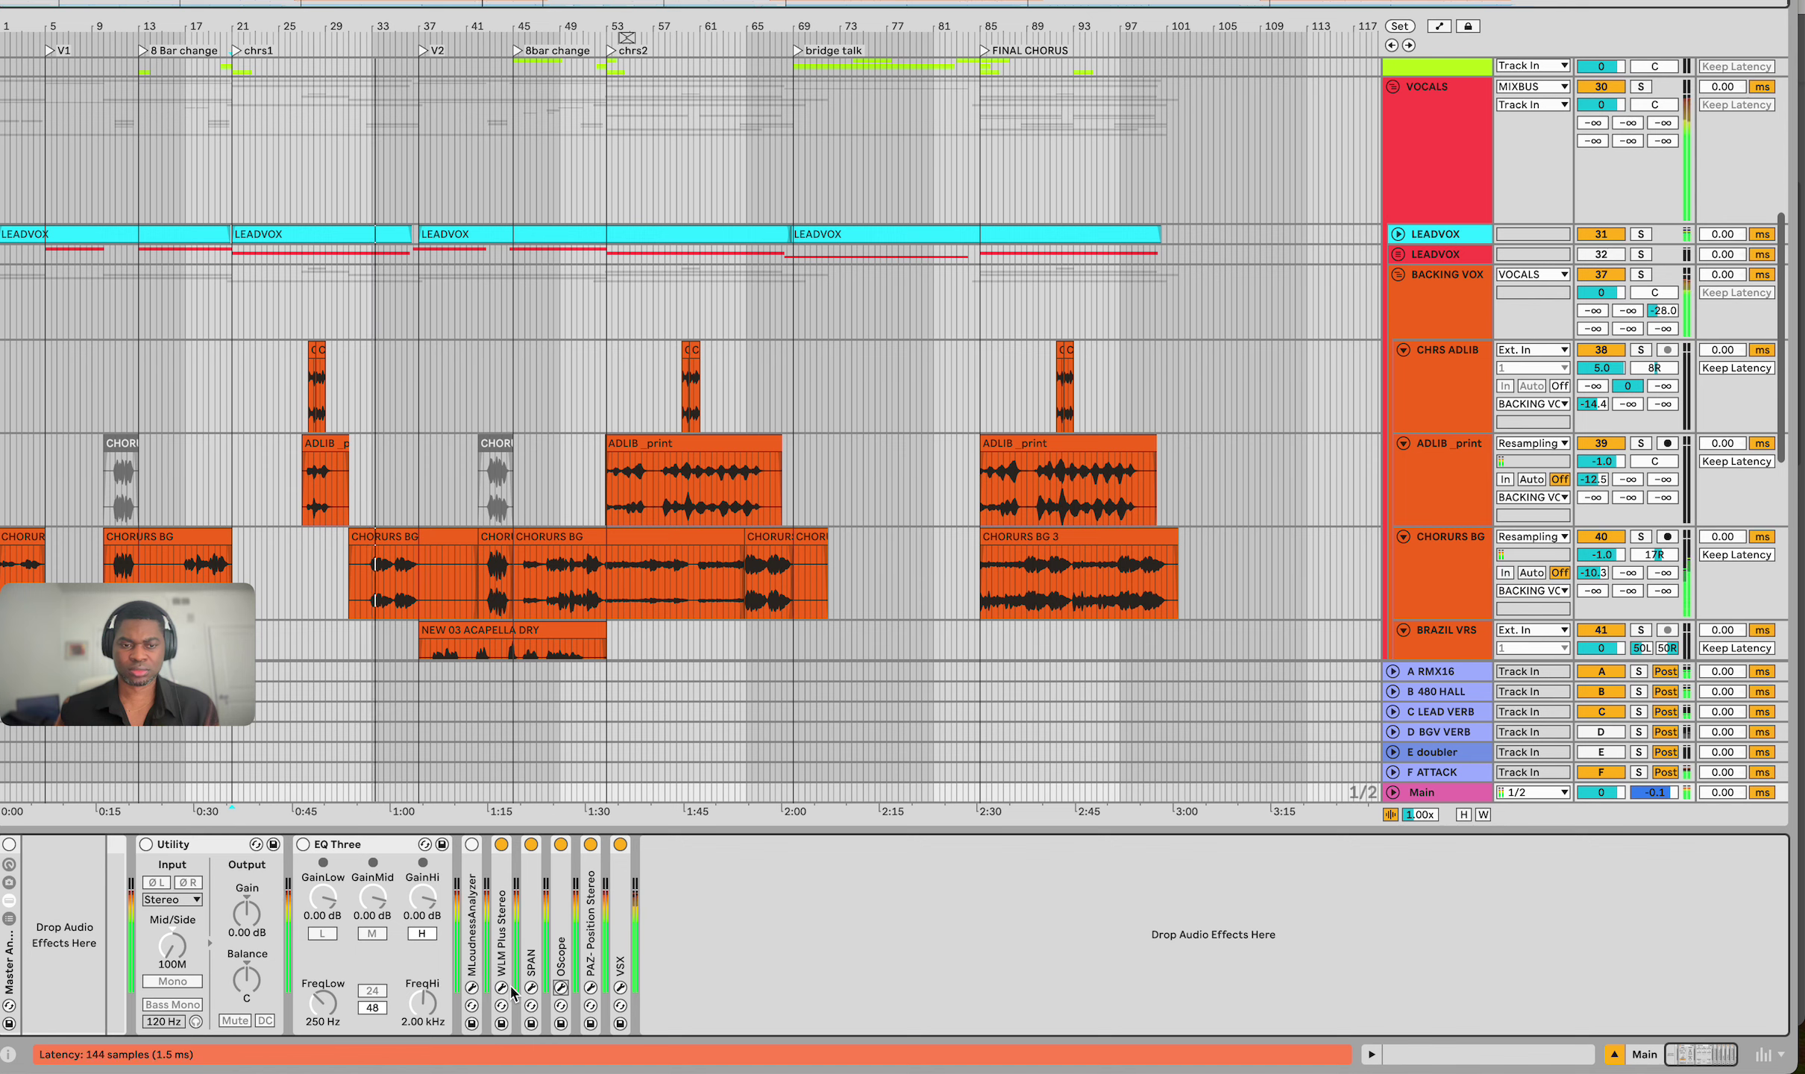
pyautogui.click(502, 988)
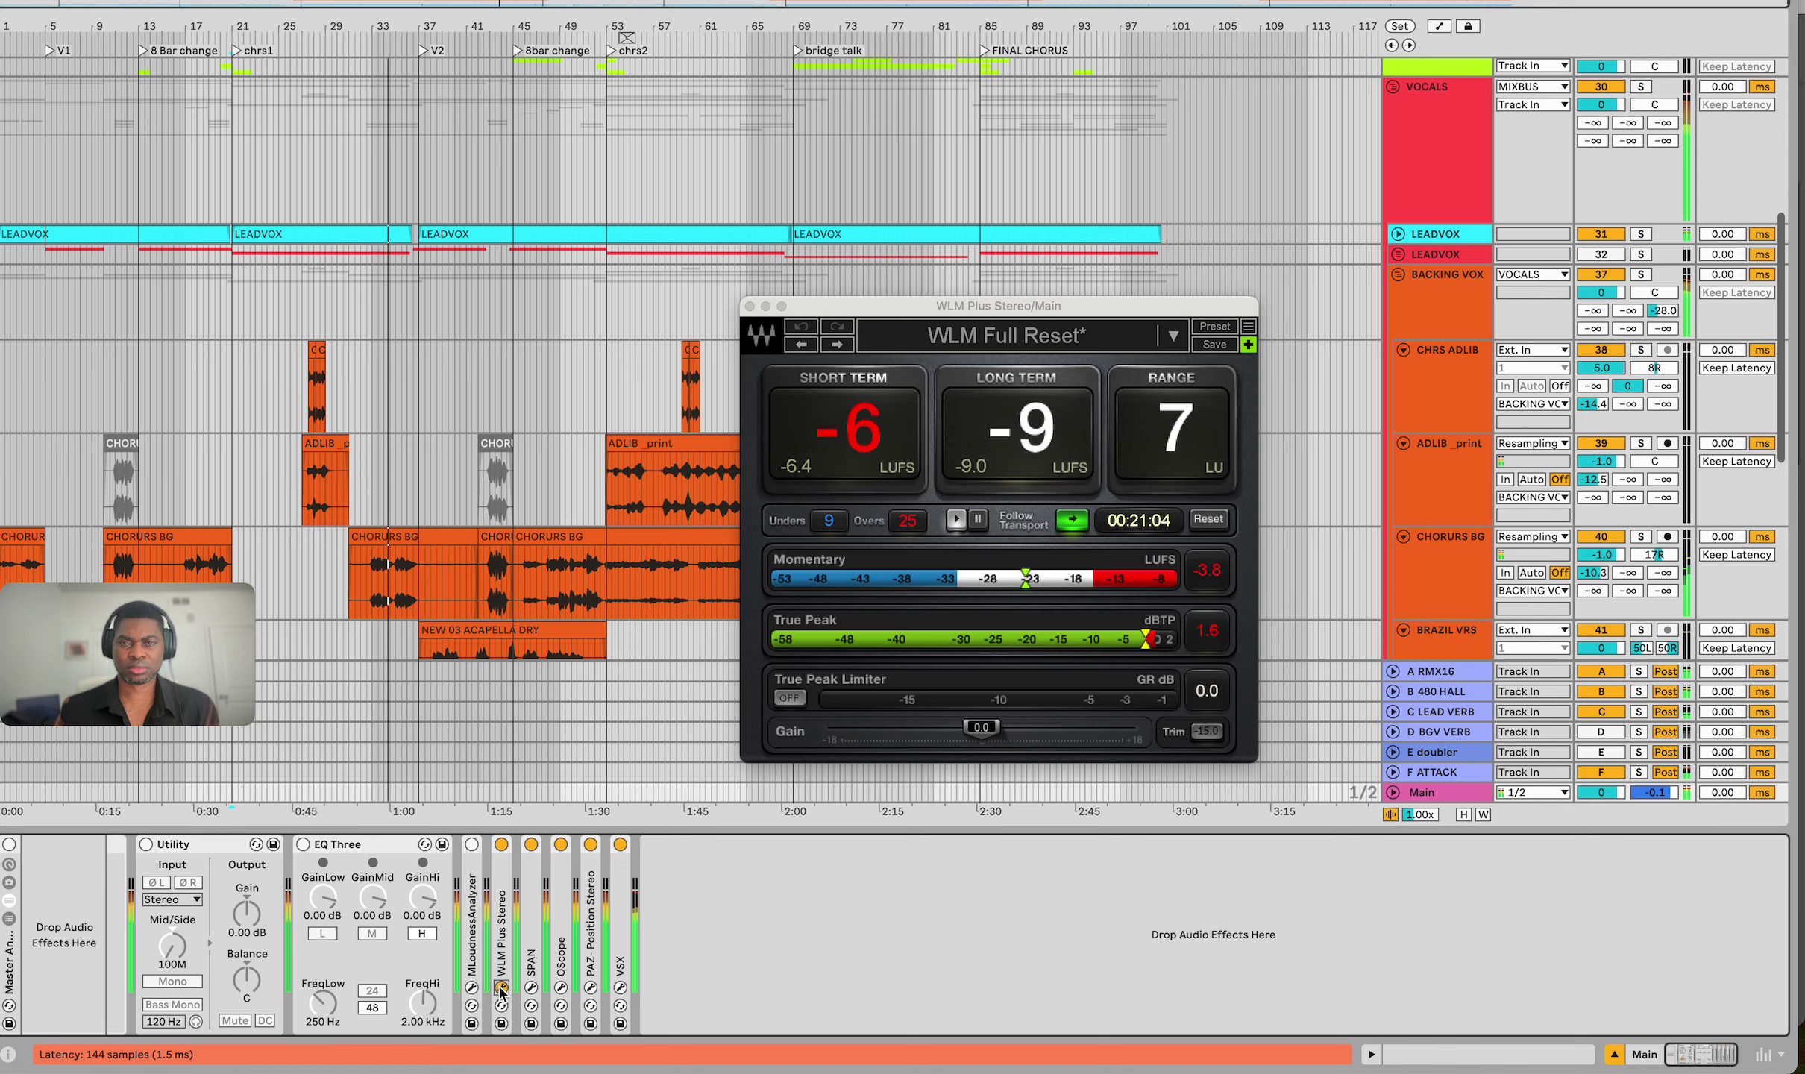
pyautogui.click(1208, 520)
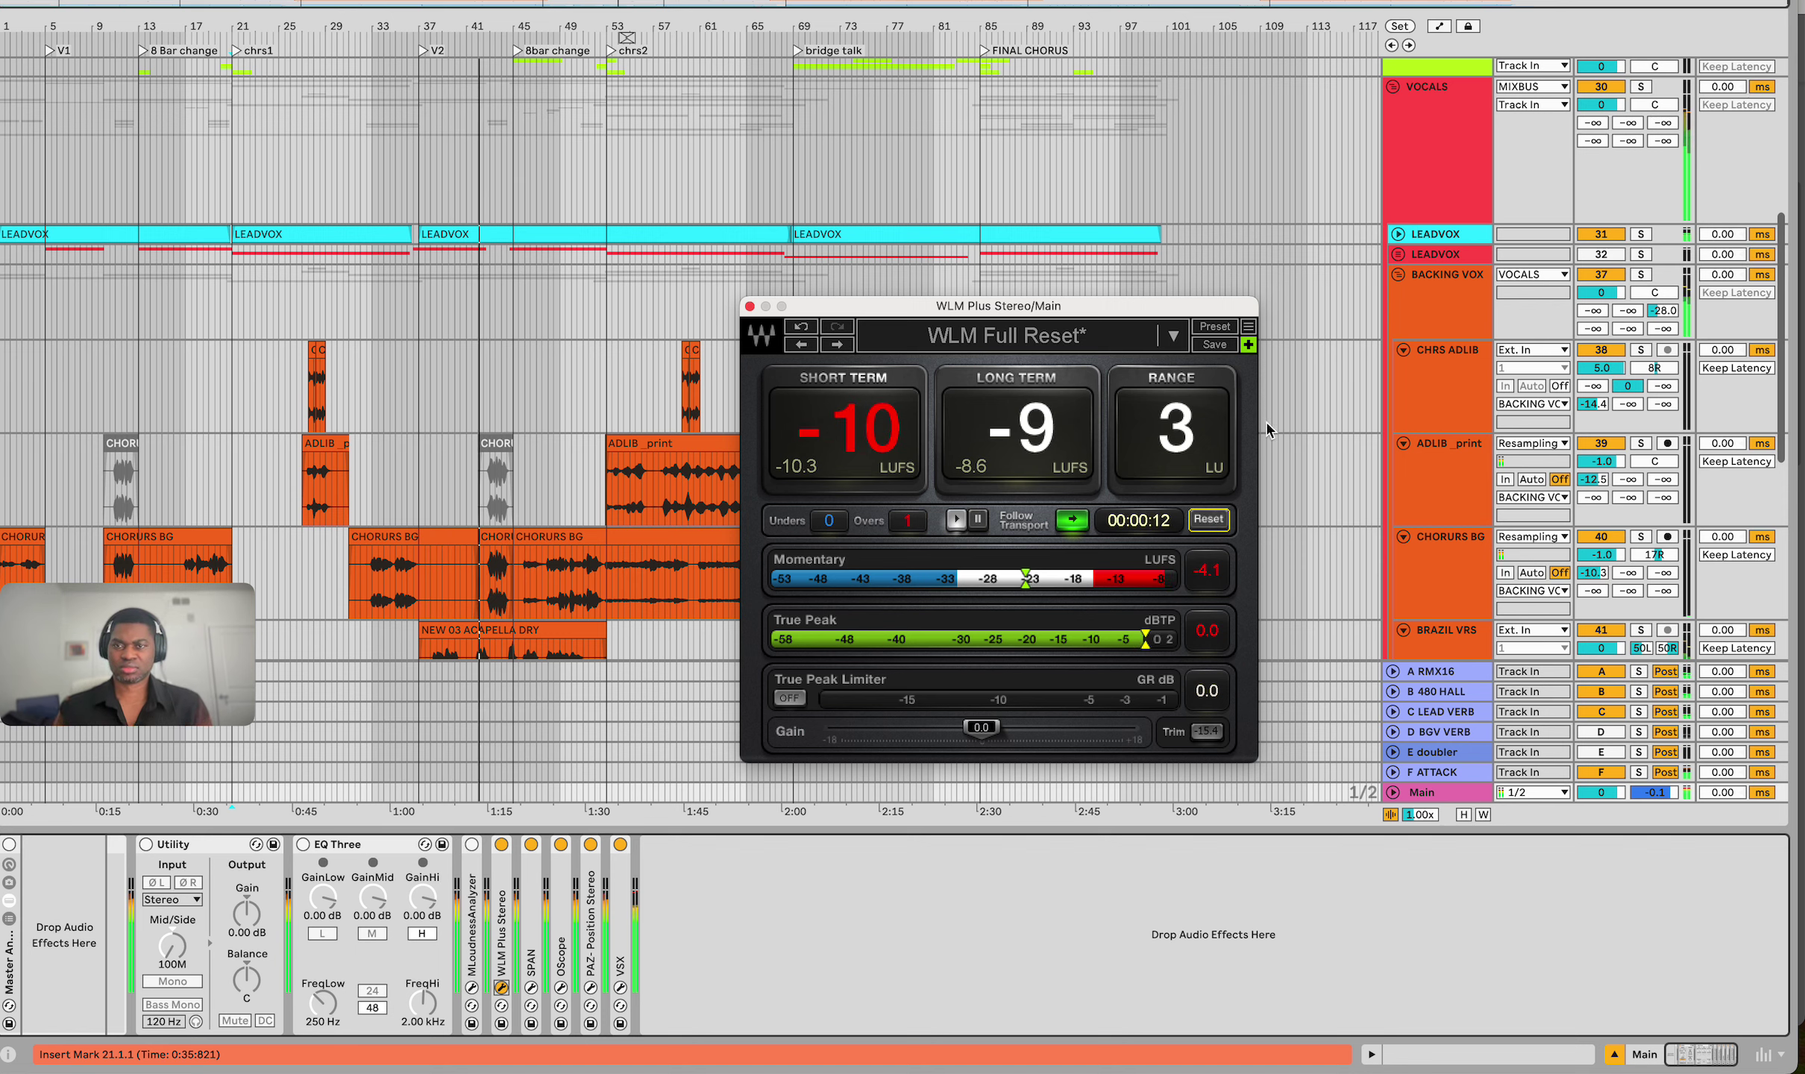
# Fold the BACKING VOX group and set the Utility gain on the MUSIC group to -3.00 dB
pyautogui.click(1398, 274)
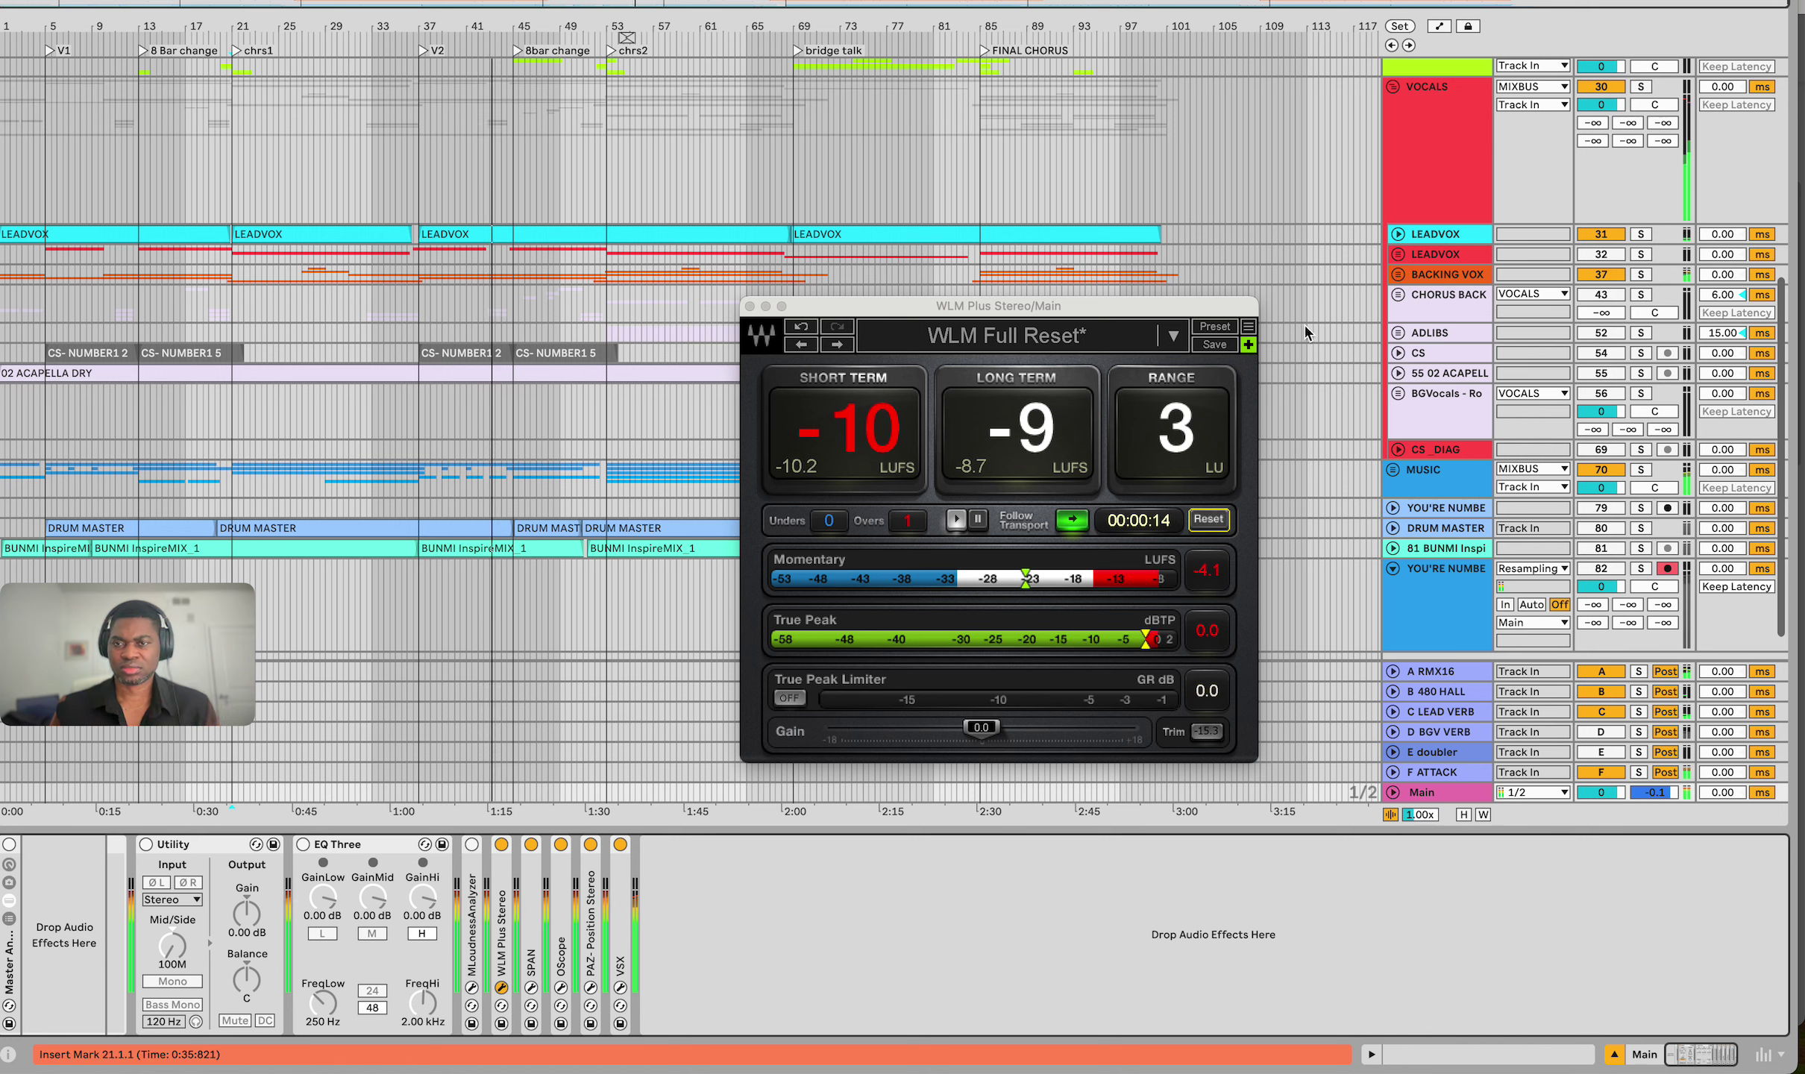
pyautogui.click(1427, 483)
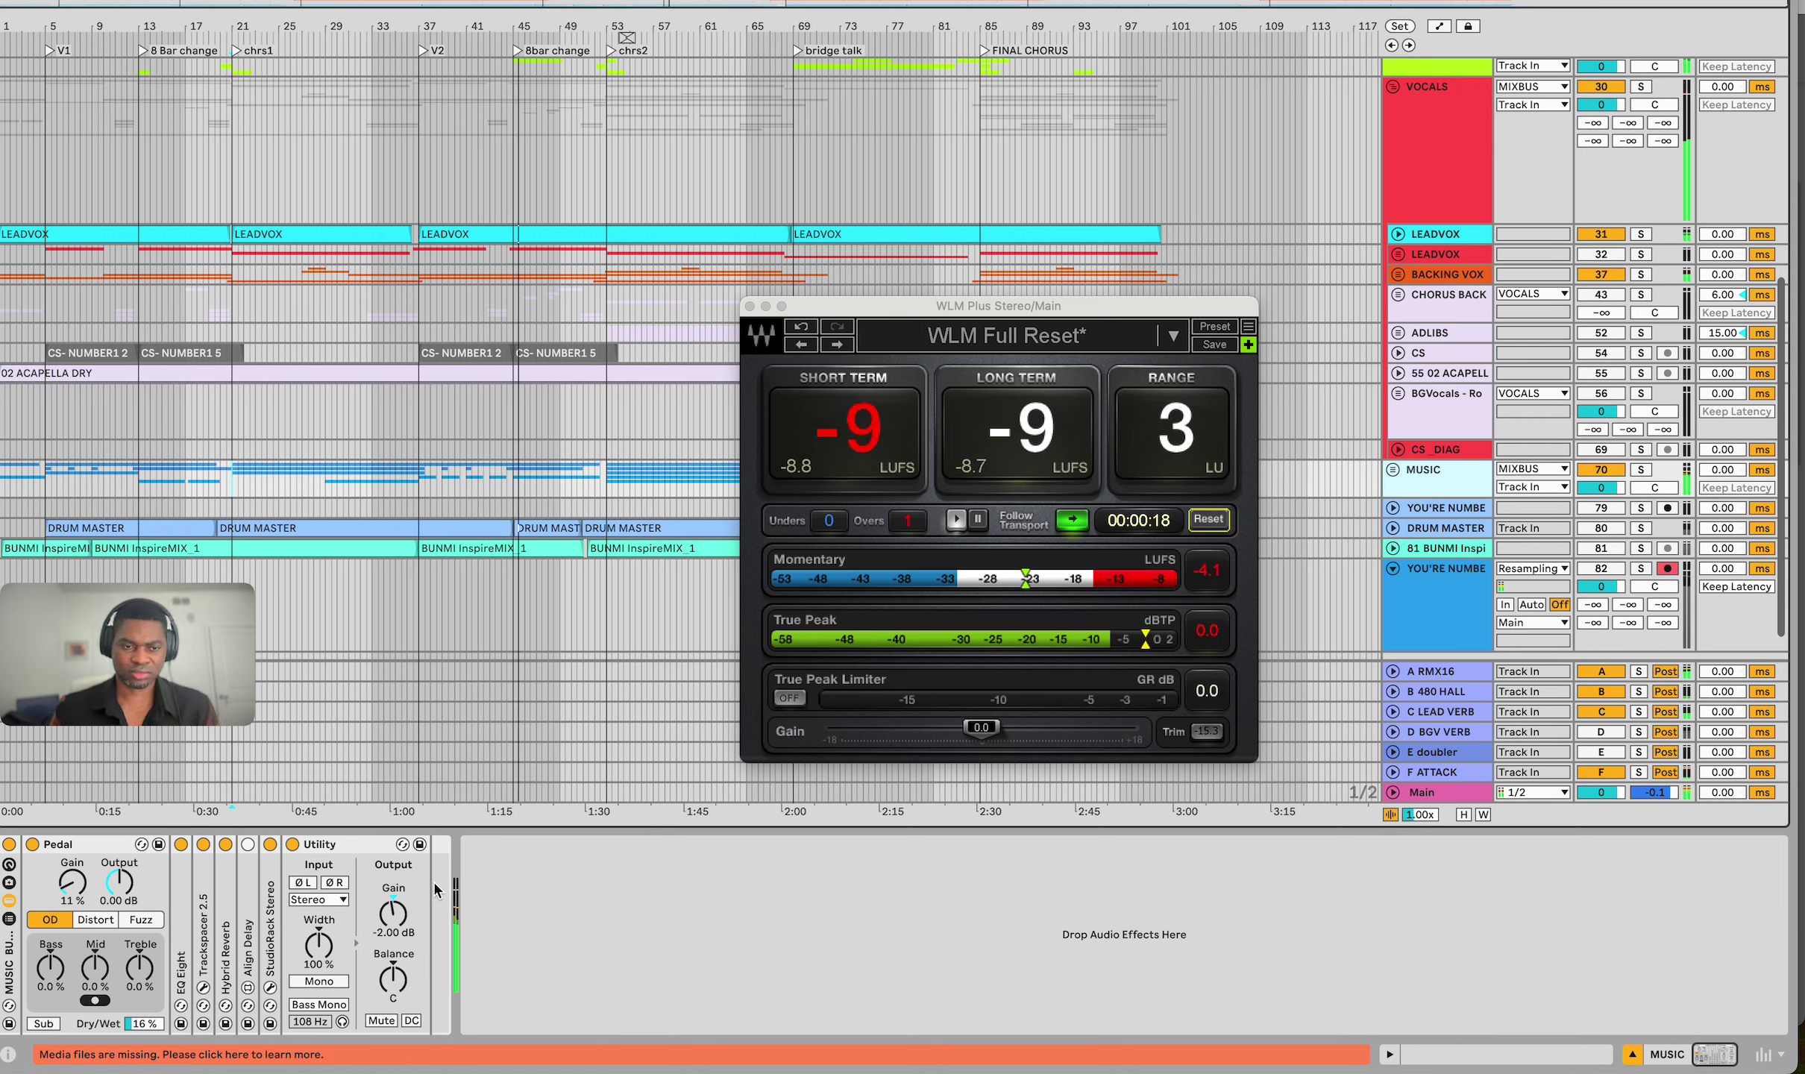
pyautogui.moveTo(393, 912); pyautogui.dragTo(393, 895)
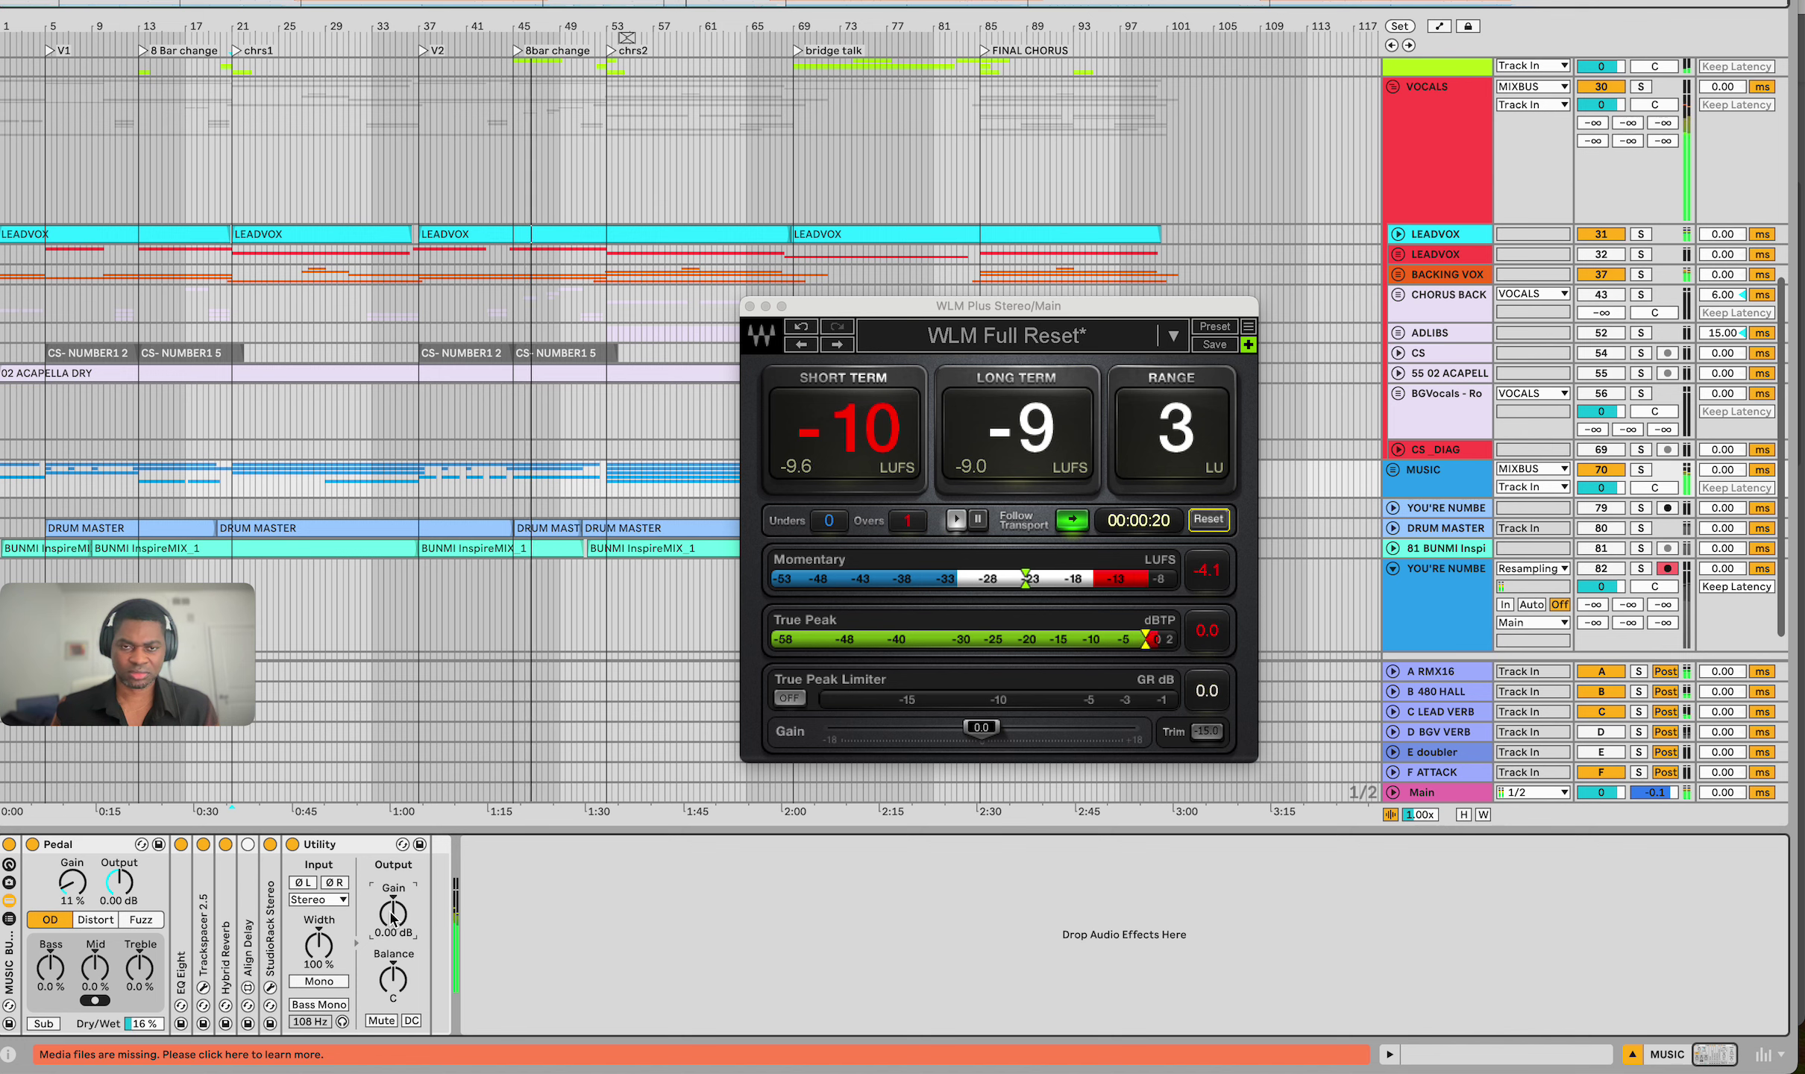
pyautogui.press('Down')
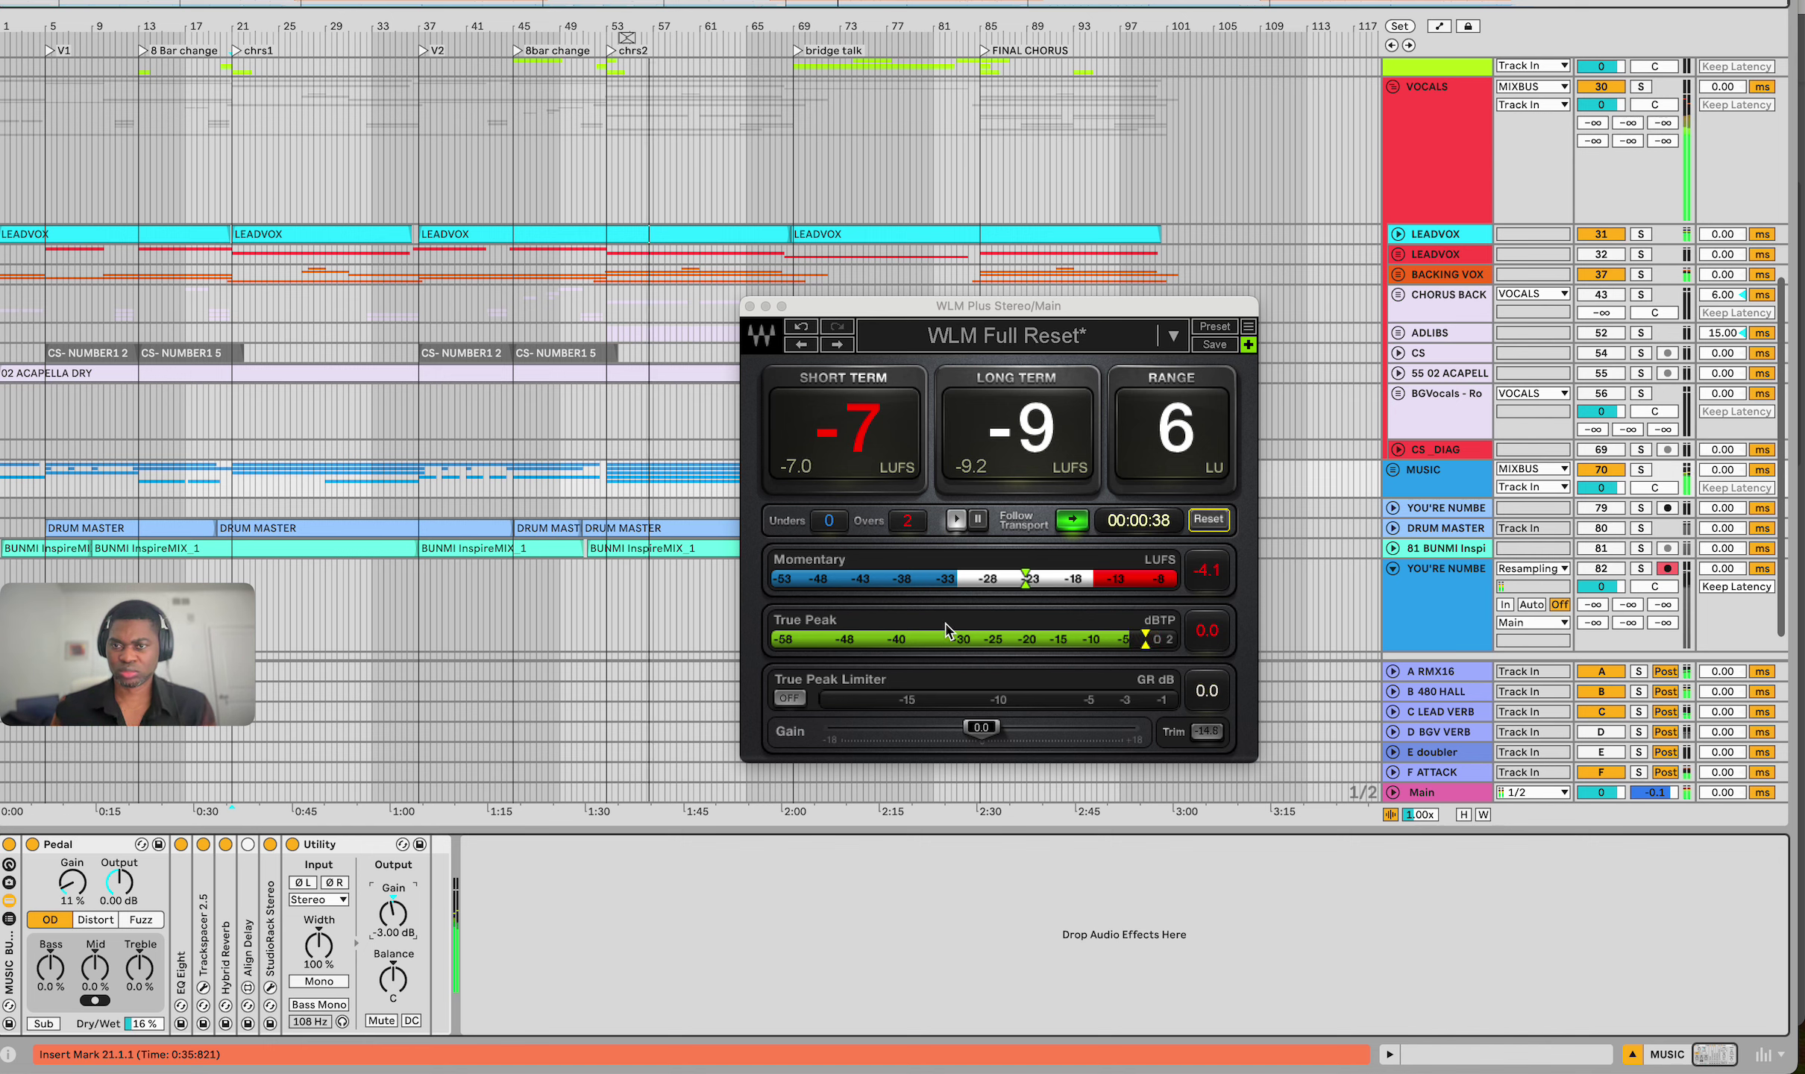
# Return to the Main track's device chain and close the WLM Plus Stereo window
pyautogui.click(1431, 420)
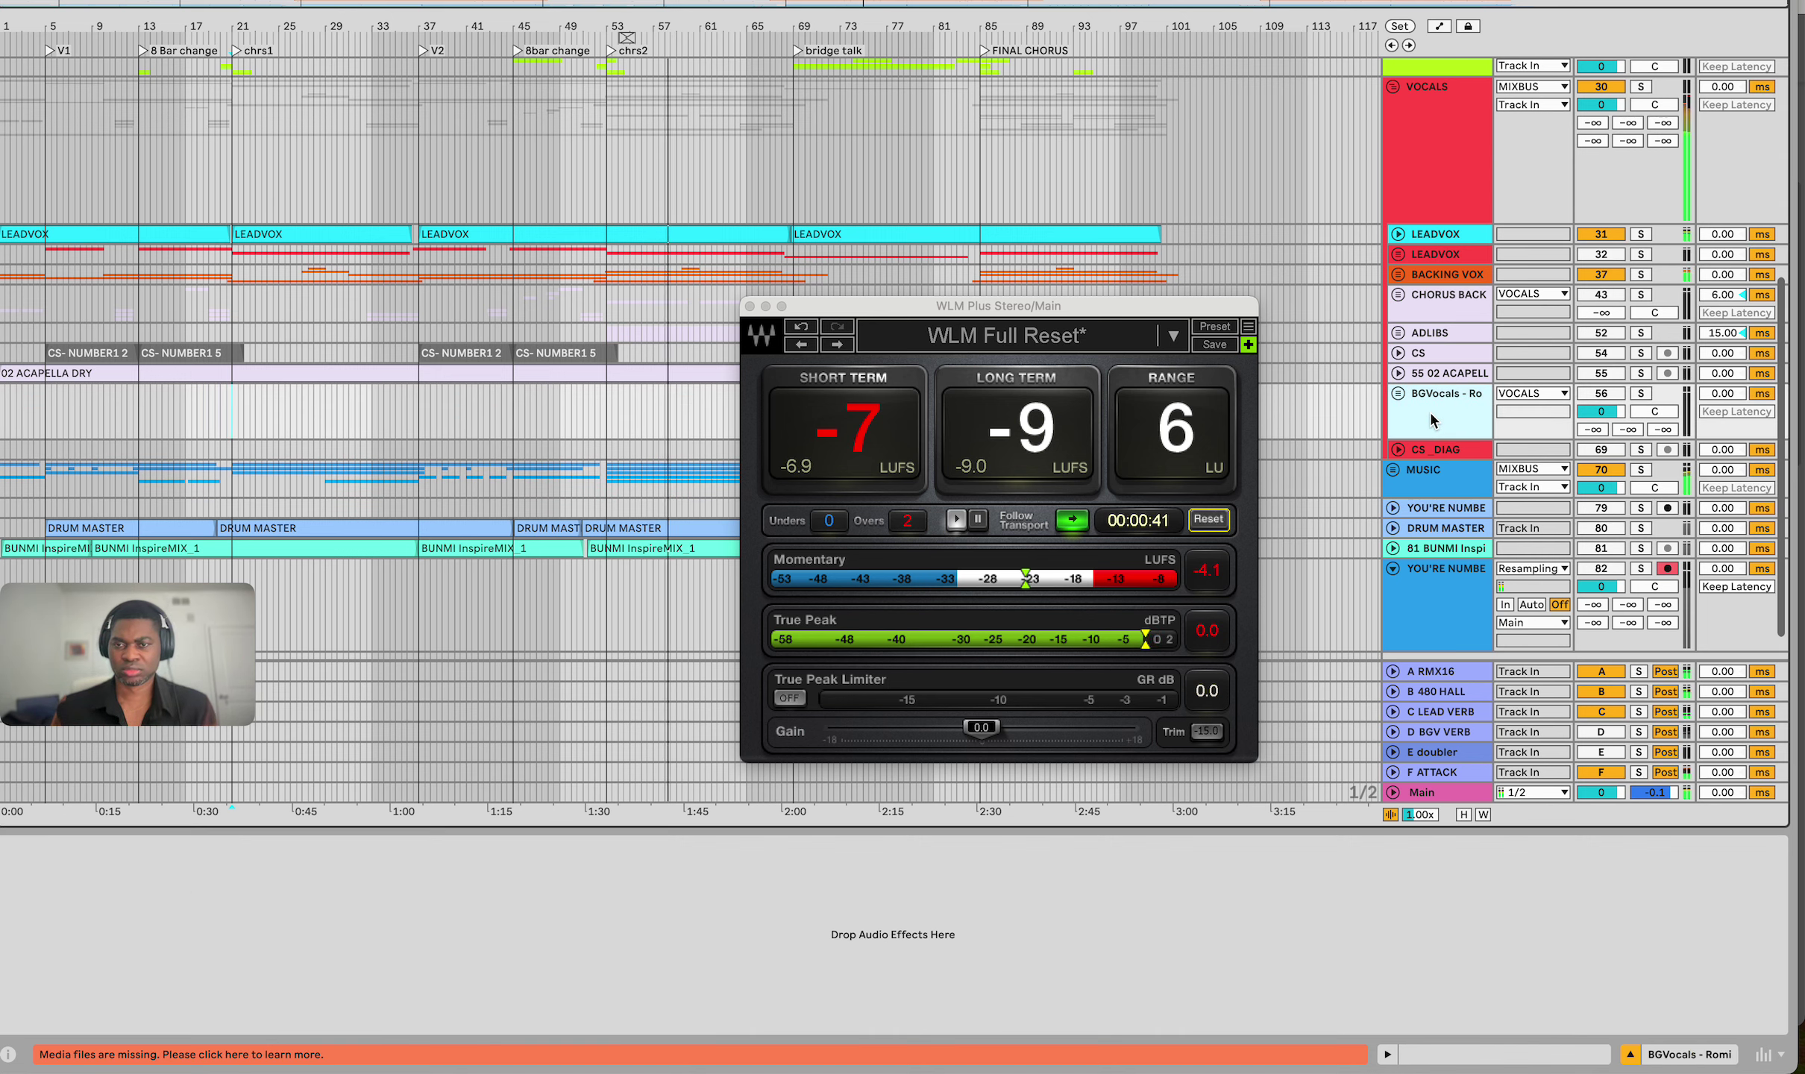
pyautogui.click(1424, 789)
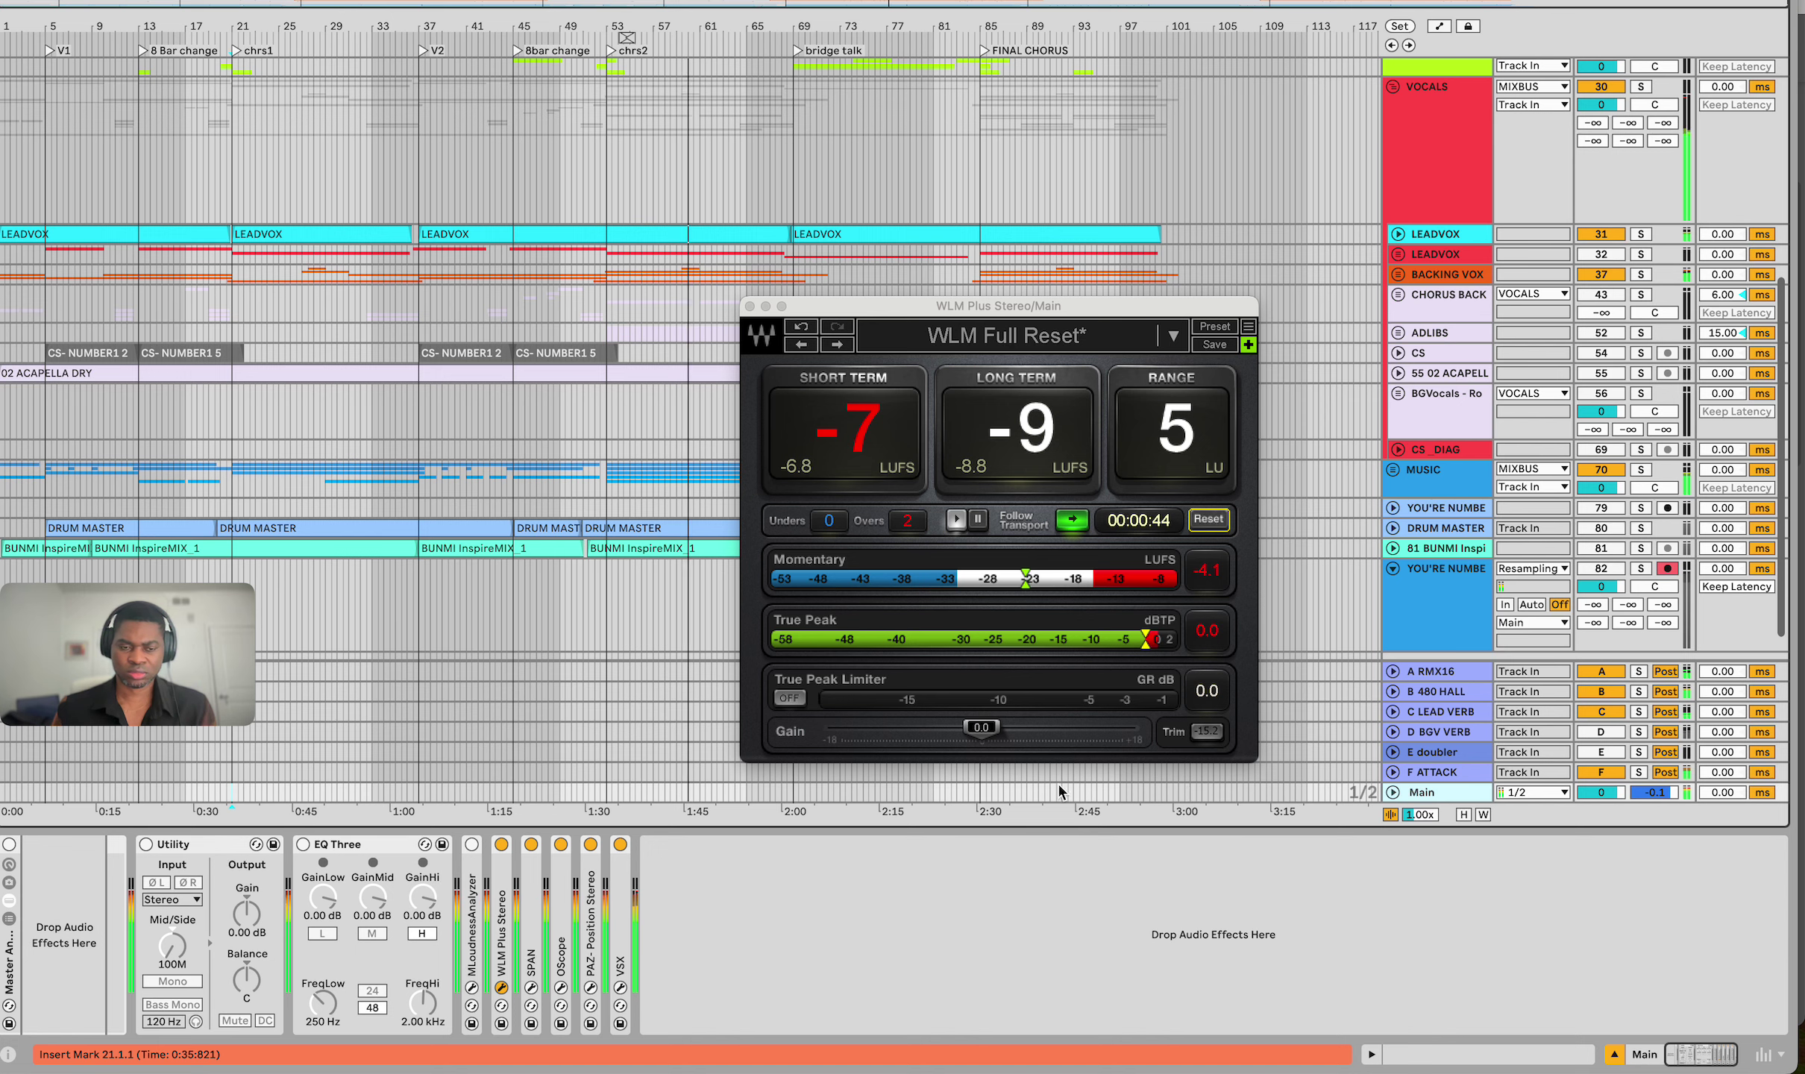
pyautogui.click(501, 987)
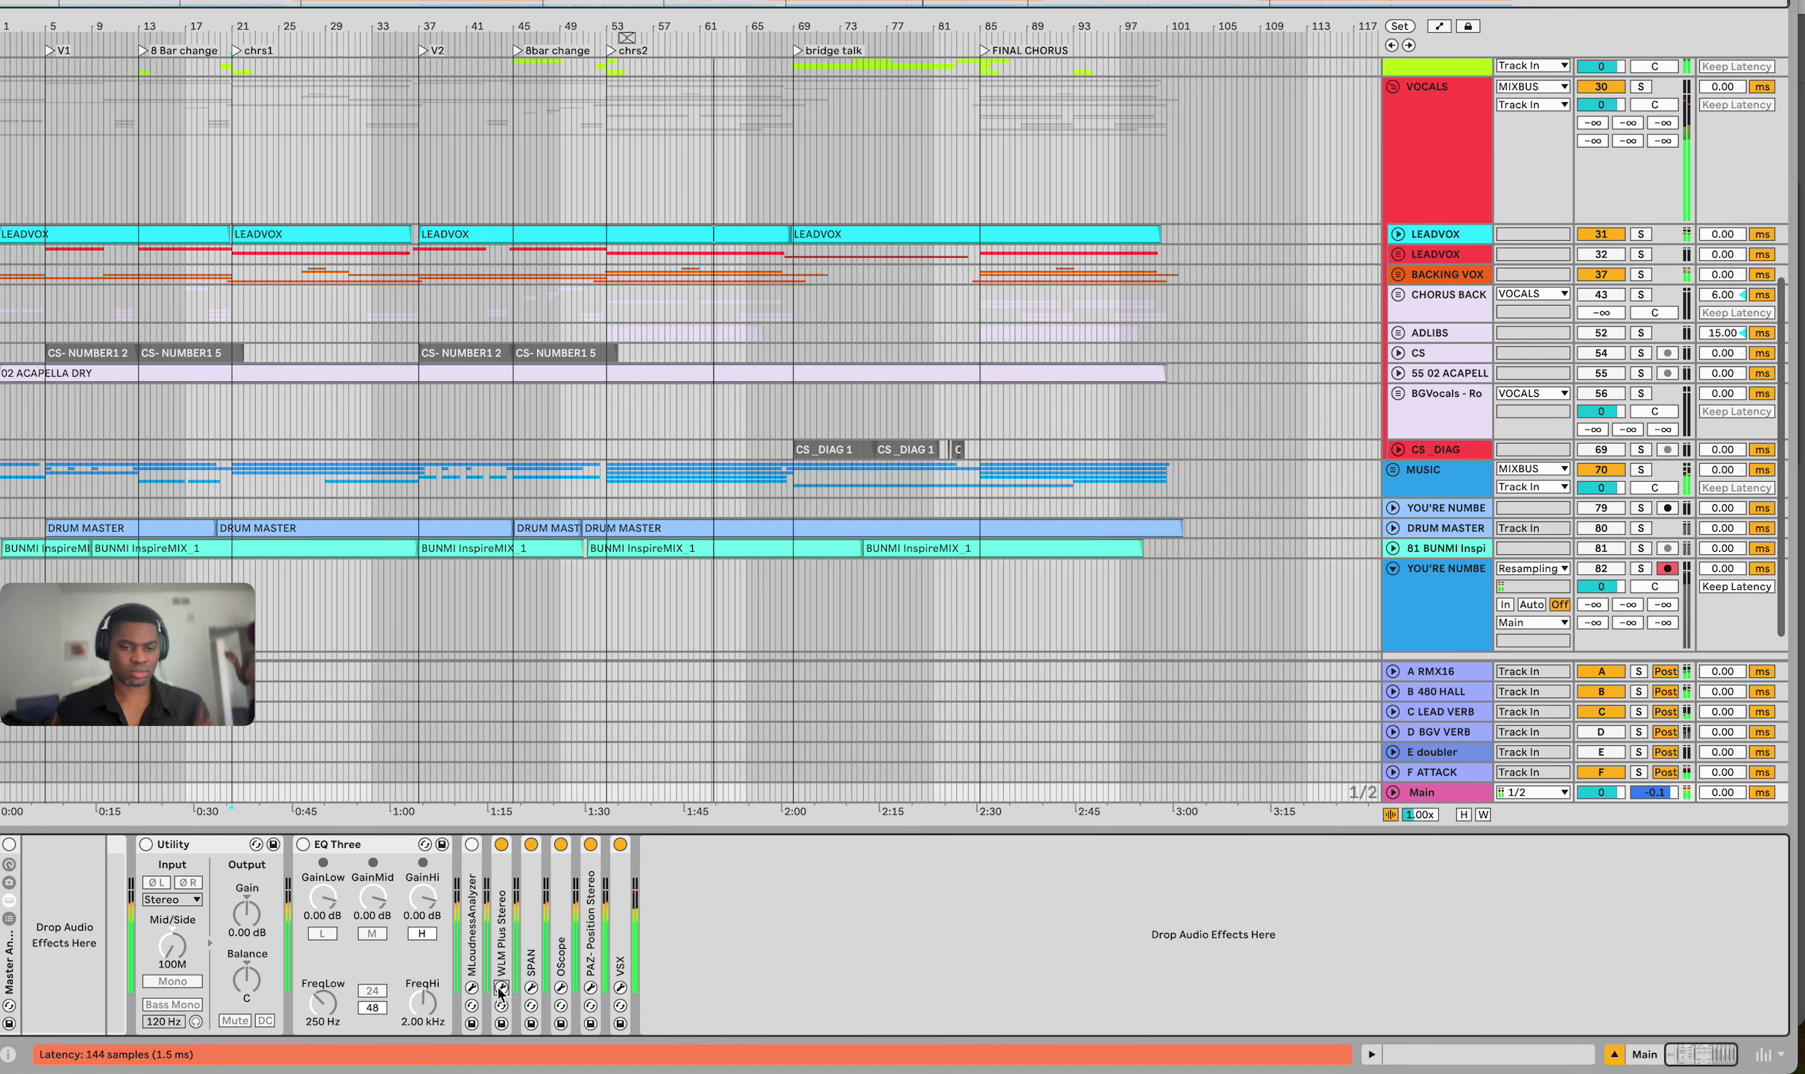